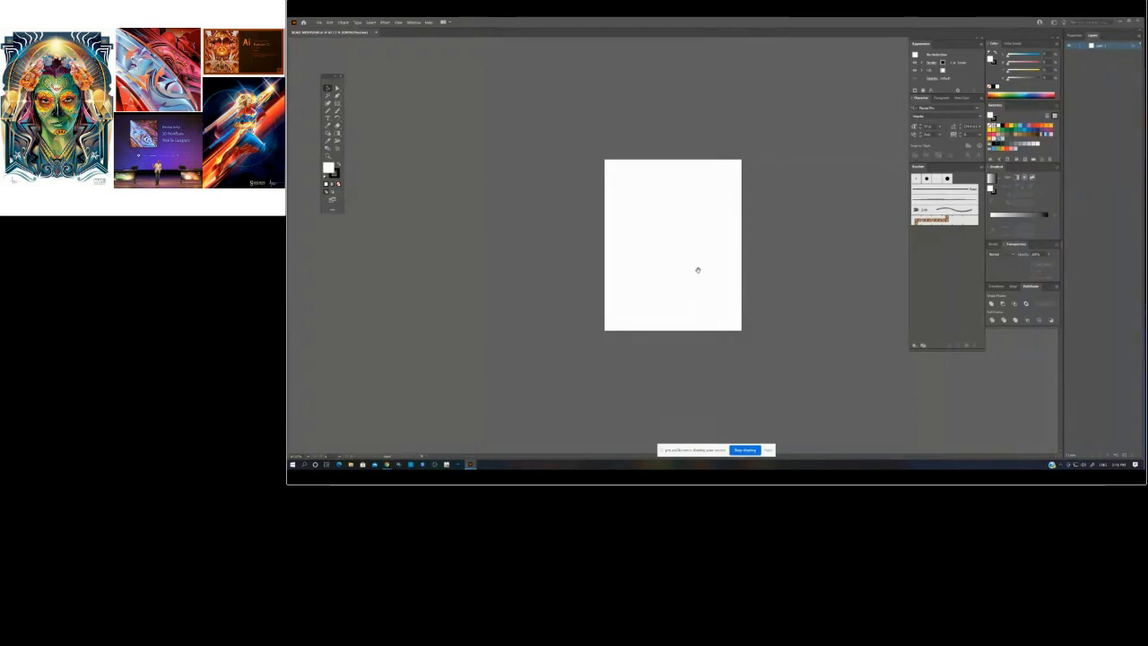
- Draw a solid orange circle with no stroke in the upper middle of the blank artboard using the Ellipse tool
left_click_drag(697, 267, 741, 288)
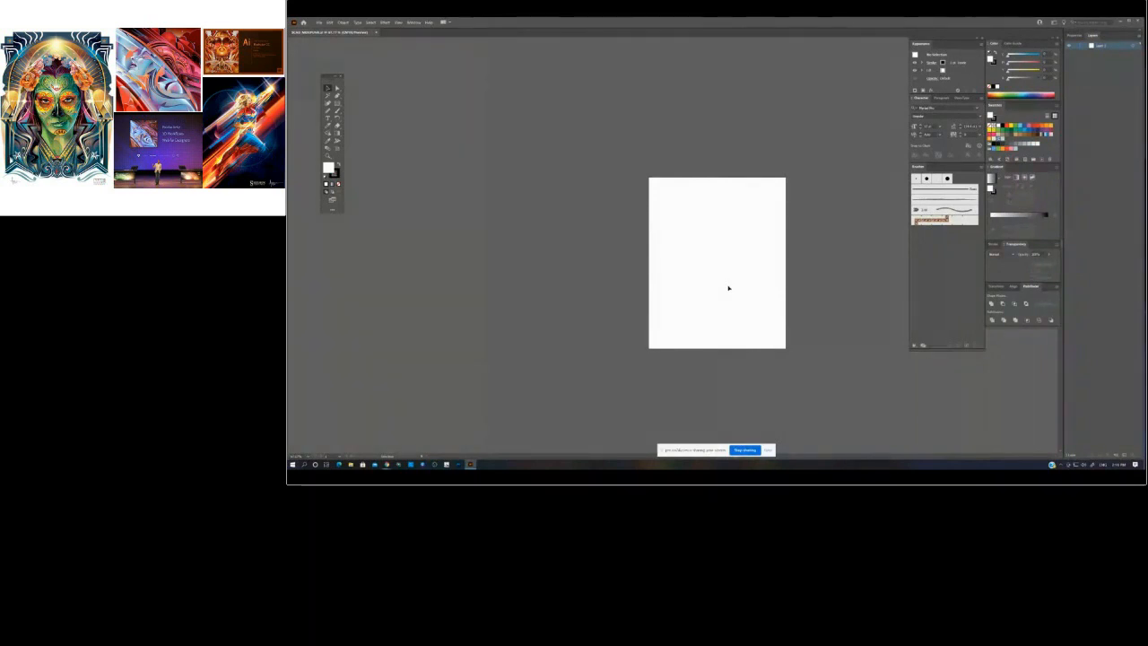
key("ctrl+plus")
left_click_drag(762, 263, 703, 227)
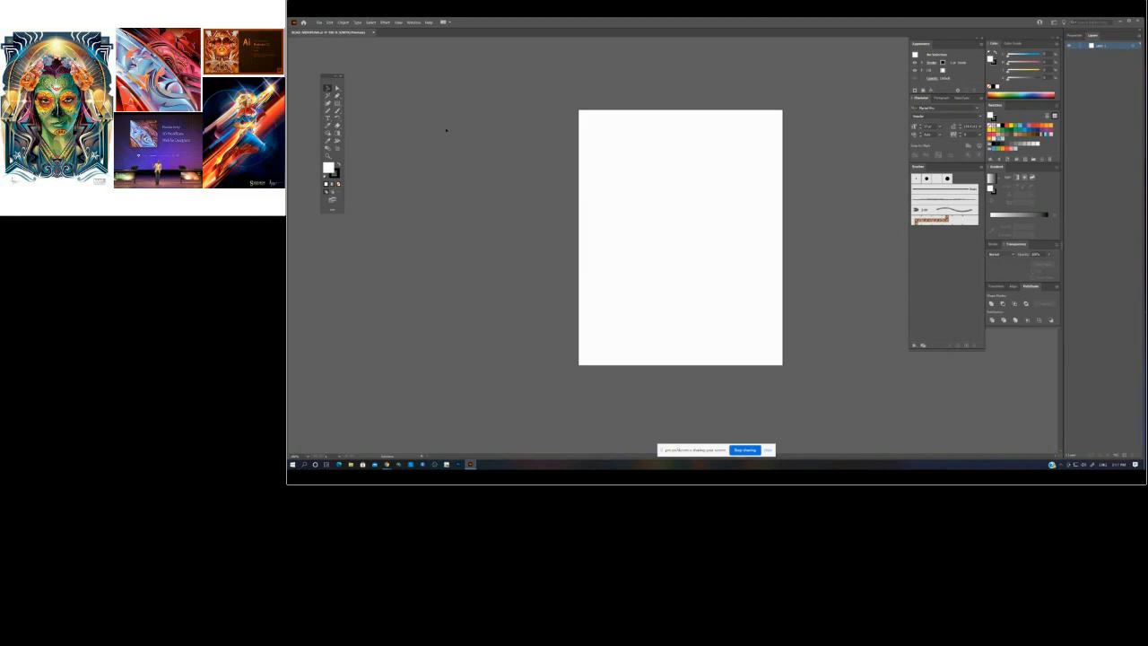
left_click(337, 103)
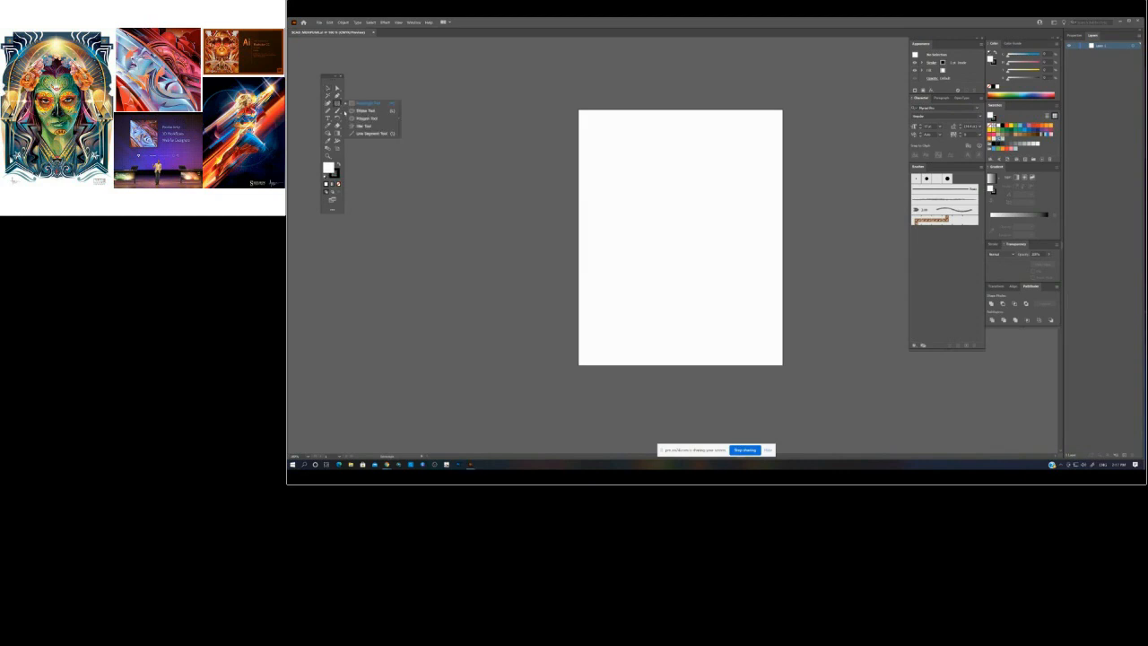
left_click(365, 110)
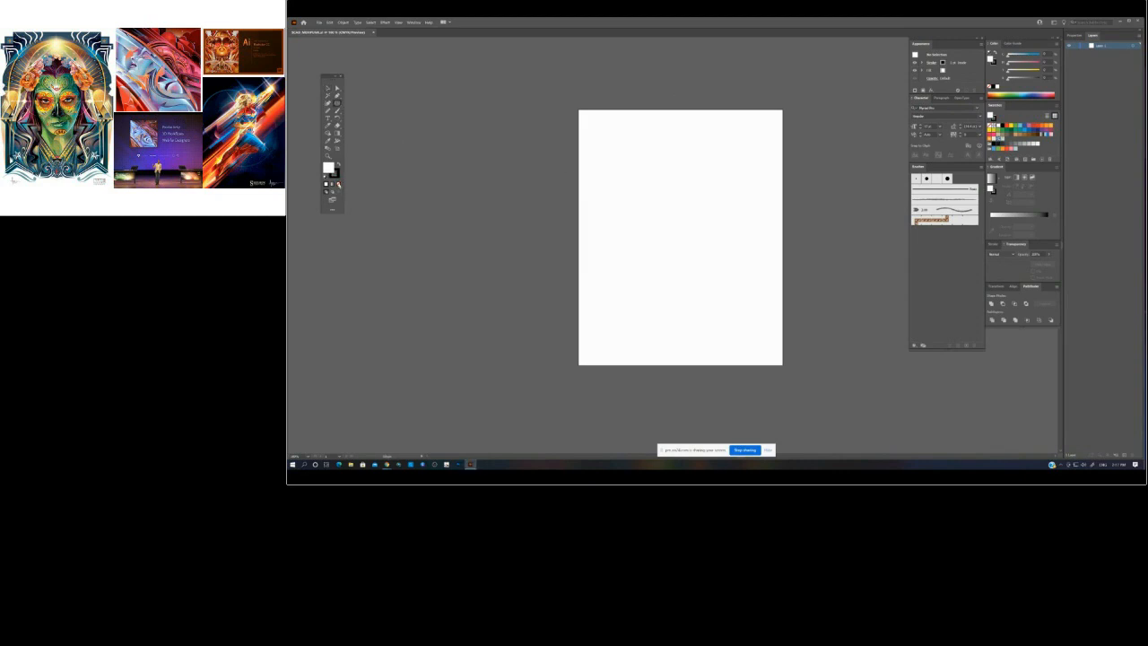
left_click(337, 177)
left_click(339, 184)
left_click(328, 168)
left_click(1045, 126)
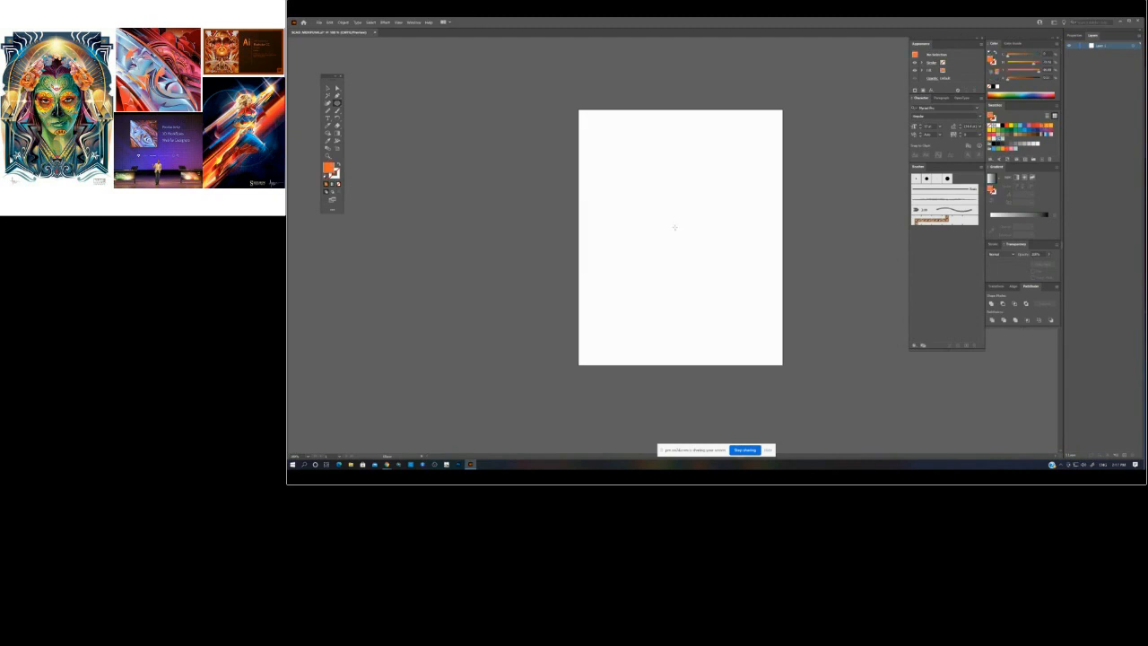
left_click_drag(678, 225, 783, 328)
left_click_drag(752, 270, 714, 225)
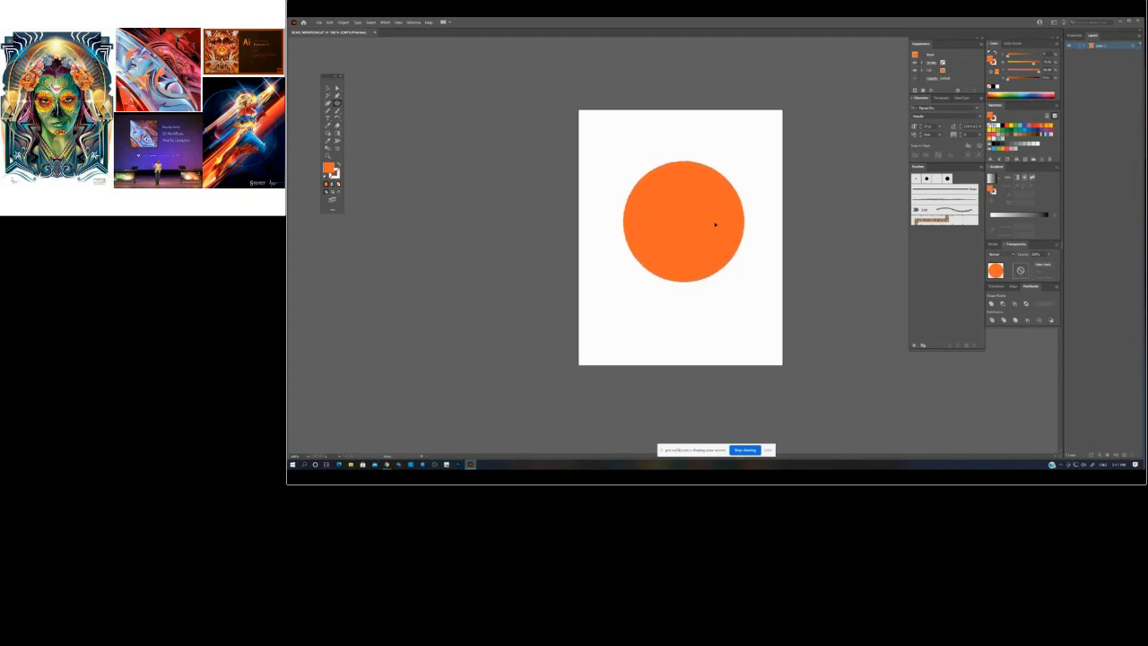
- Move the orange circle slightly up and to the left on the artboard, and deselect it
left_click(328, 88)
left_click(869, 228)
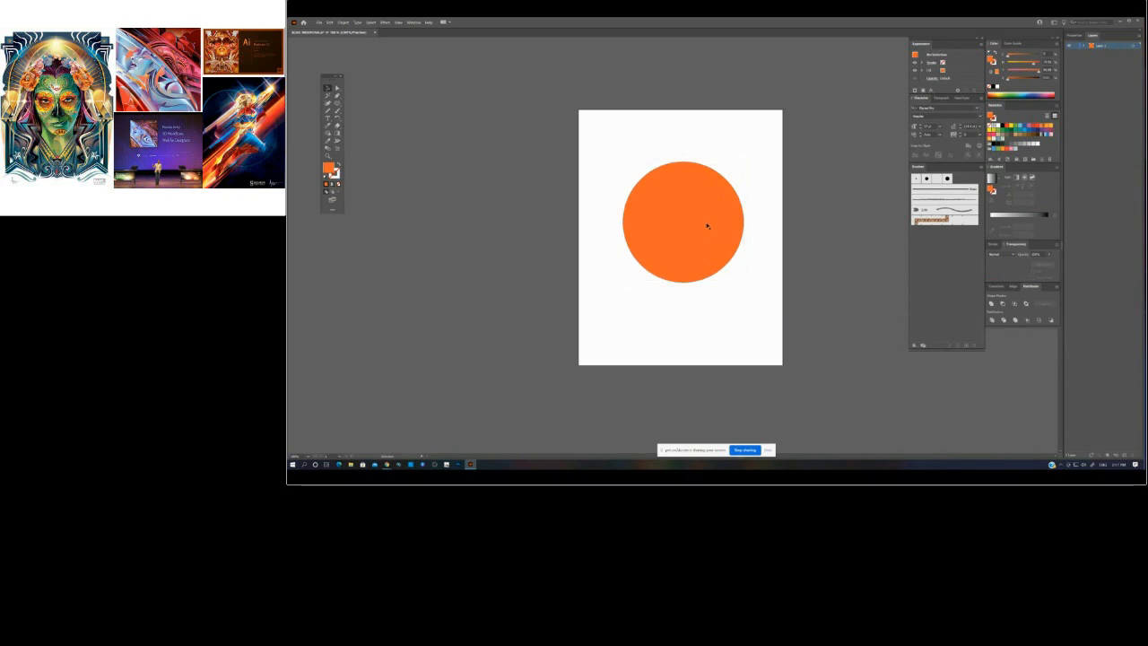
left_click_drag(706, 226, 701, 222)
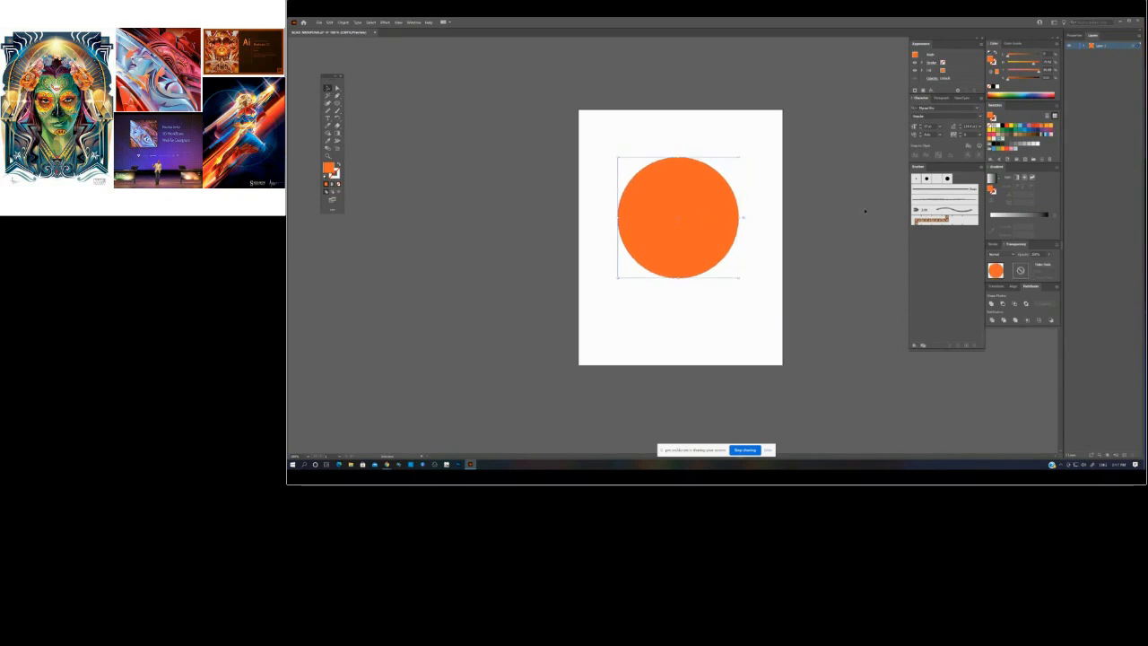
left_click(864, 212)
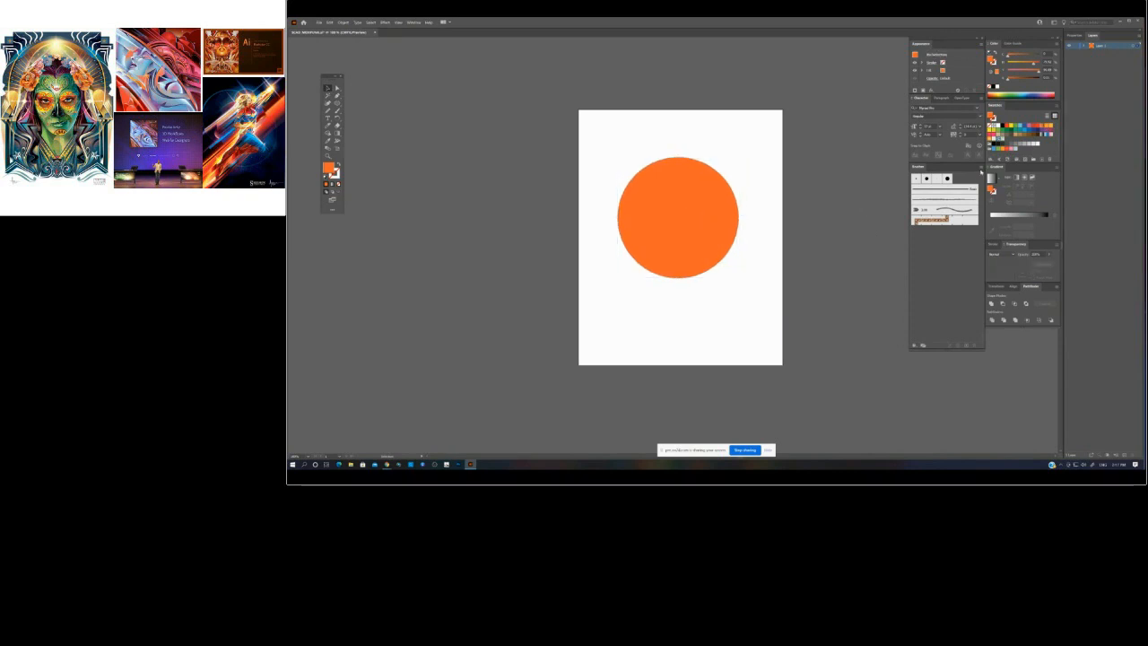
- Open the Artistic_Calligraphic brush library, dock it below the Brushes panel and enlarge it to show more brushes
left_click(980, 168)
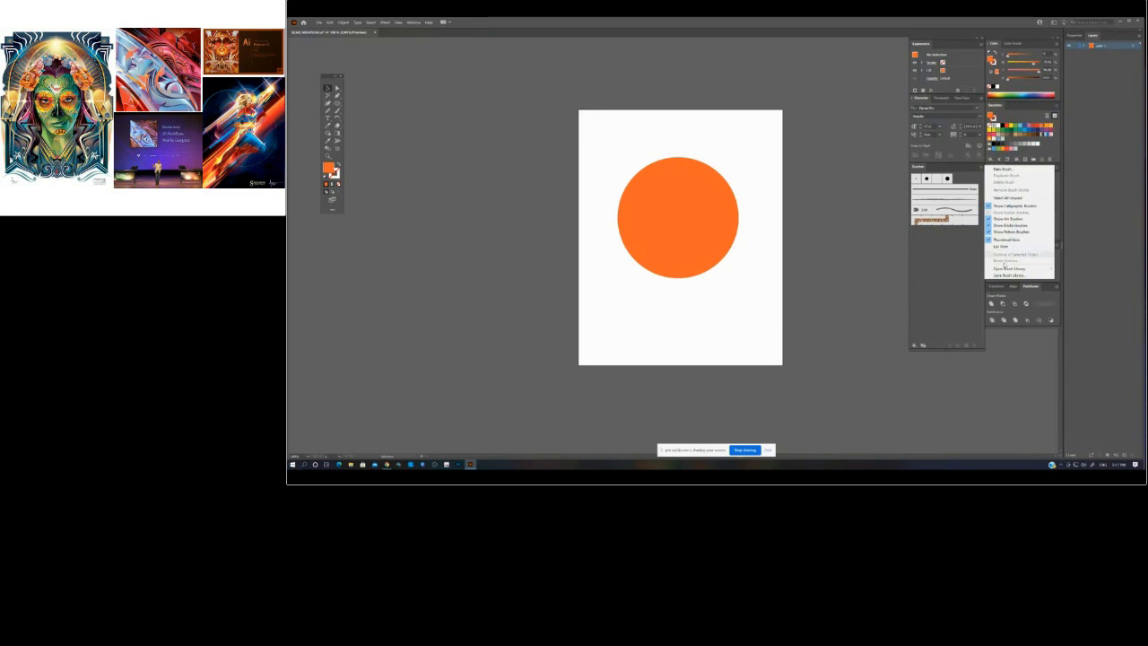
mouse_move(1010, 269)
mouse_move(1068, 275)
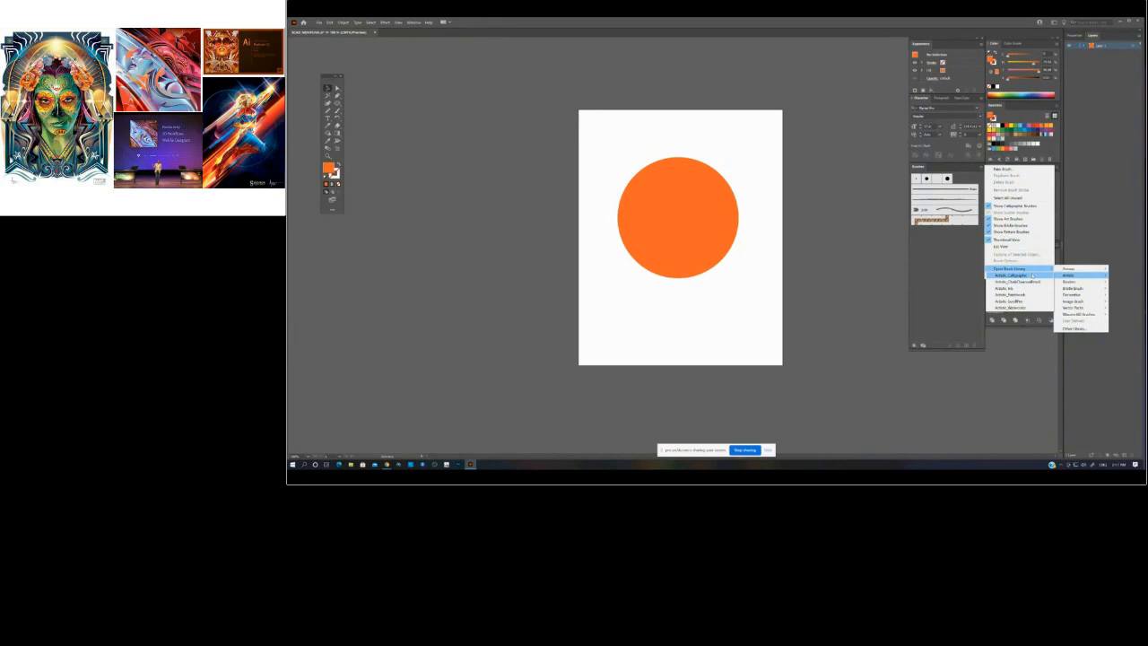
left_click(1031, 276)
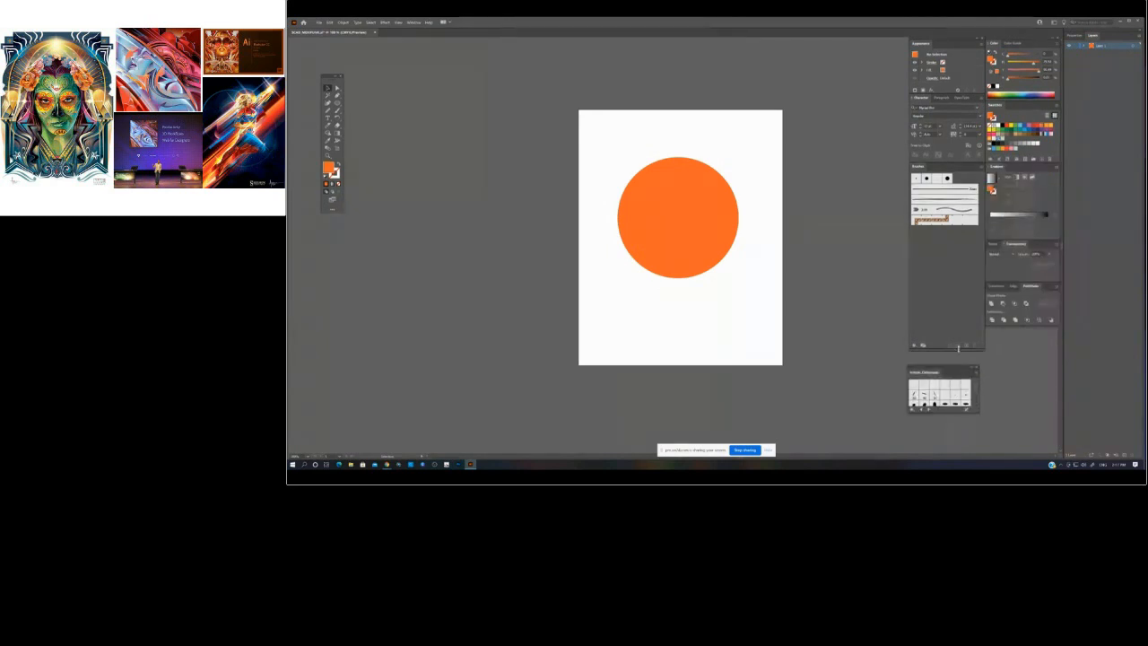
left_click_drag(924, 371, 923, 242)
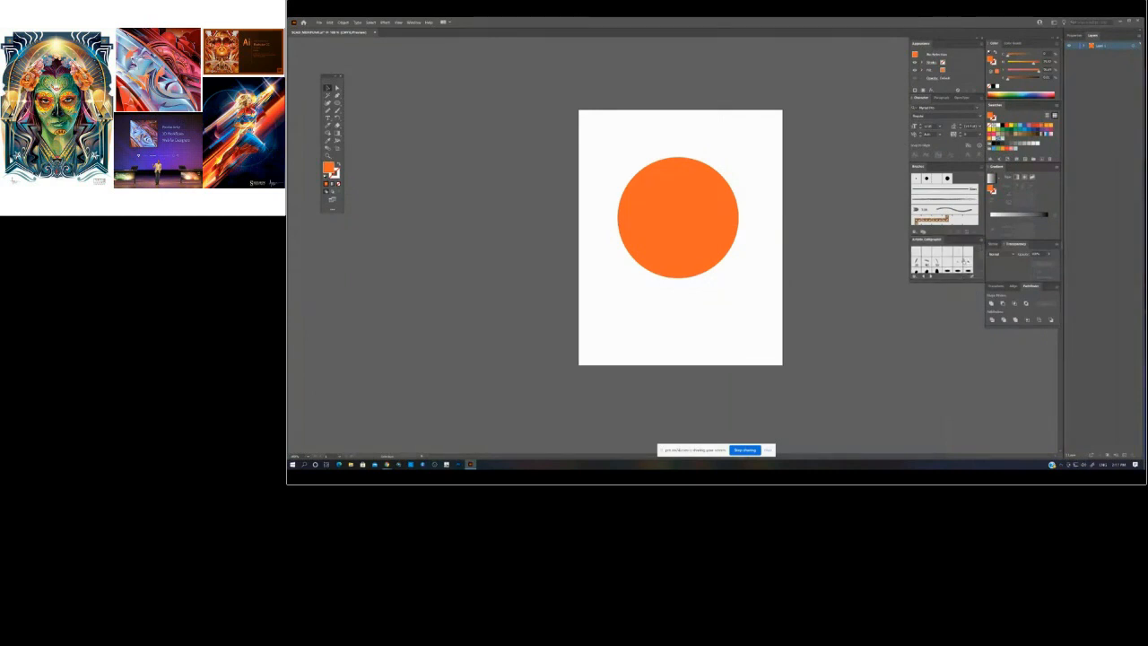
left_click_drag(951, 280, 952, 339)
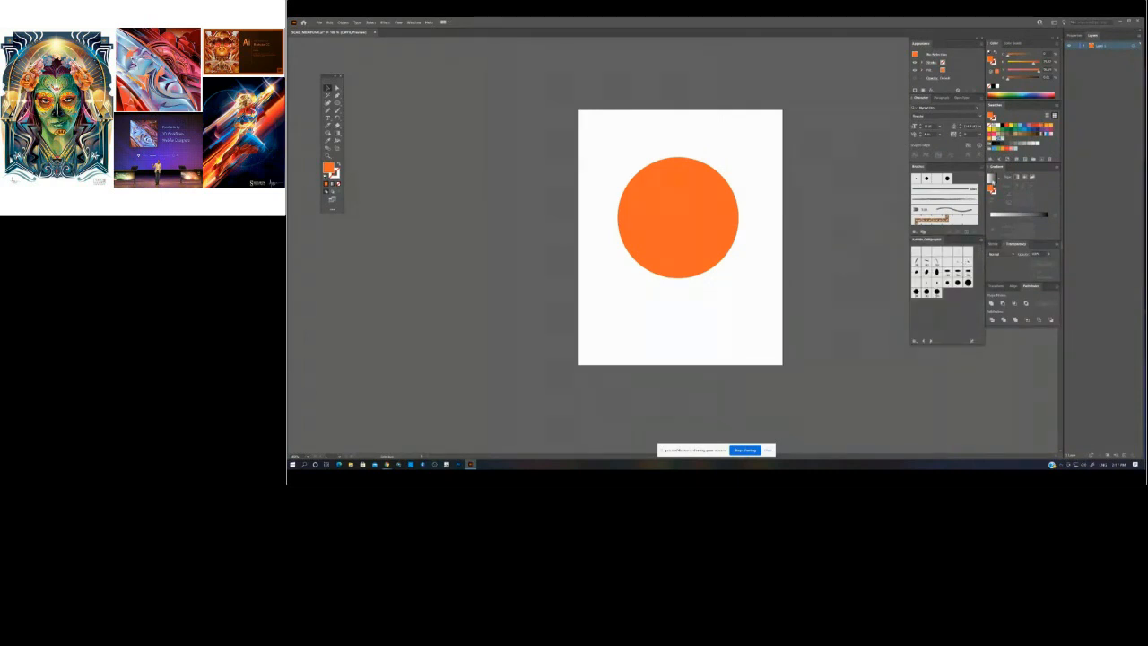
- Open the Bristle Brush Library alongside the calligraphic brushes and extend its panel to list more brushes
left_click(979, 166)
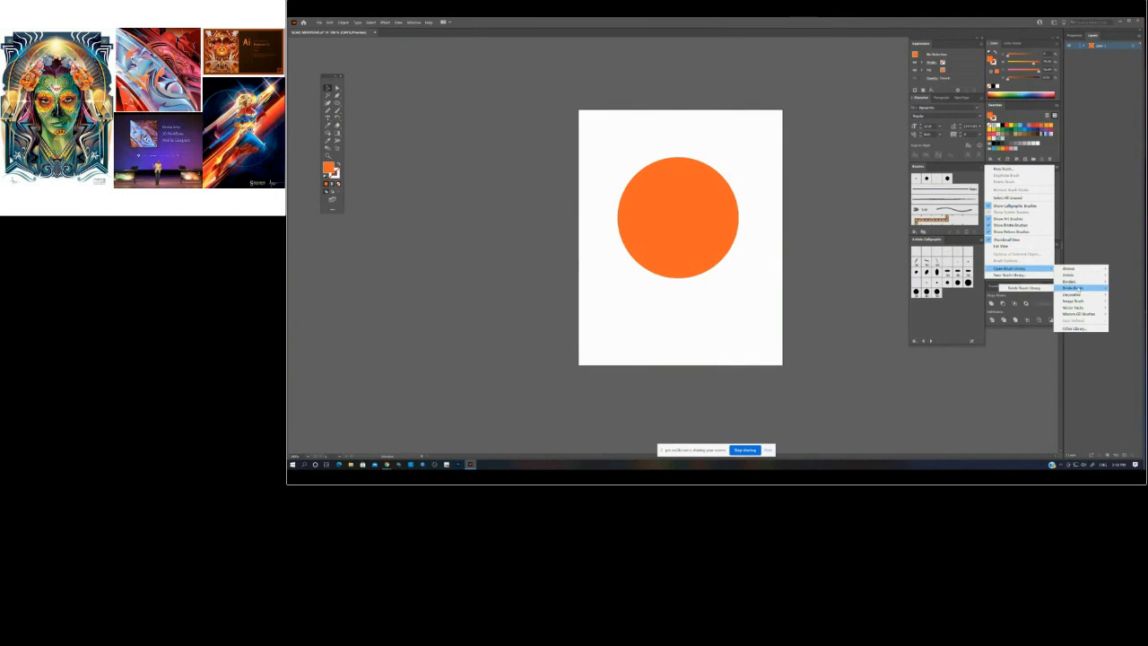
left_click(1074, 288)
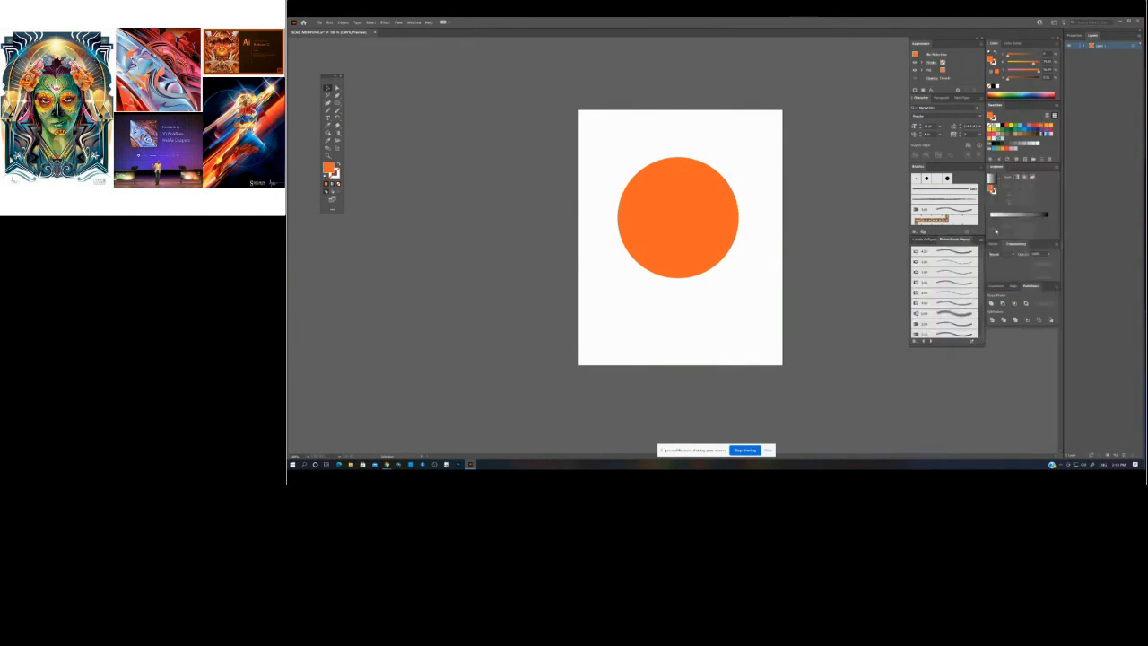
left_click_drag(954, 344, 956, 384)
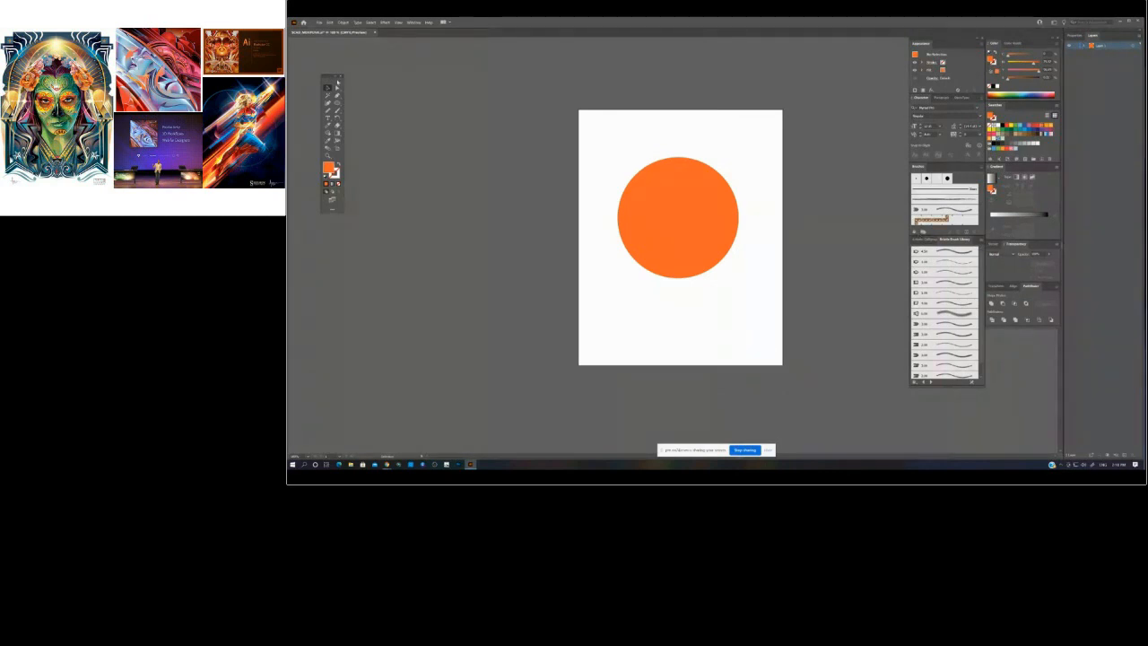
- Reposition the orange circle so it sits roughly centred across the artboard, slightly above its middle, and deselect it
left_click_drag(725, 231, 732, 240)
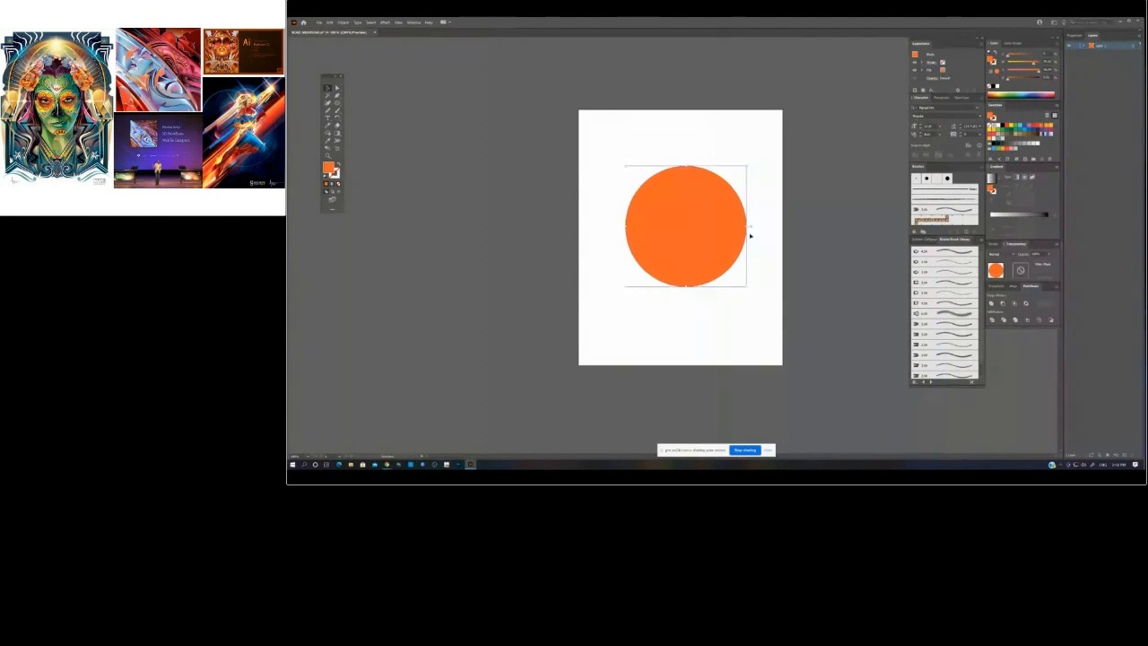
key("shift+Up")
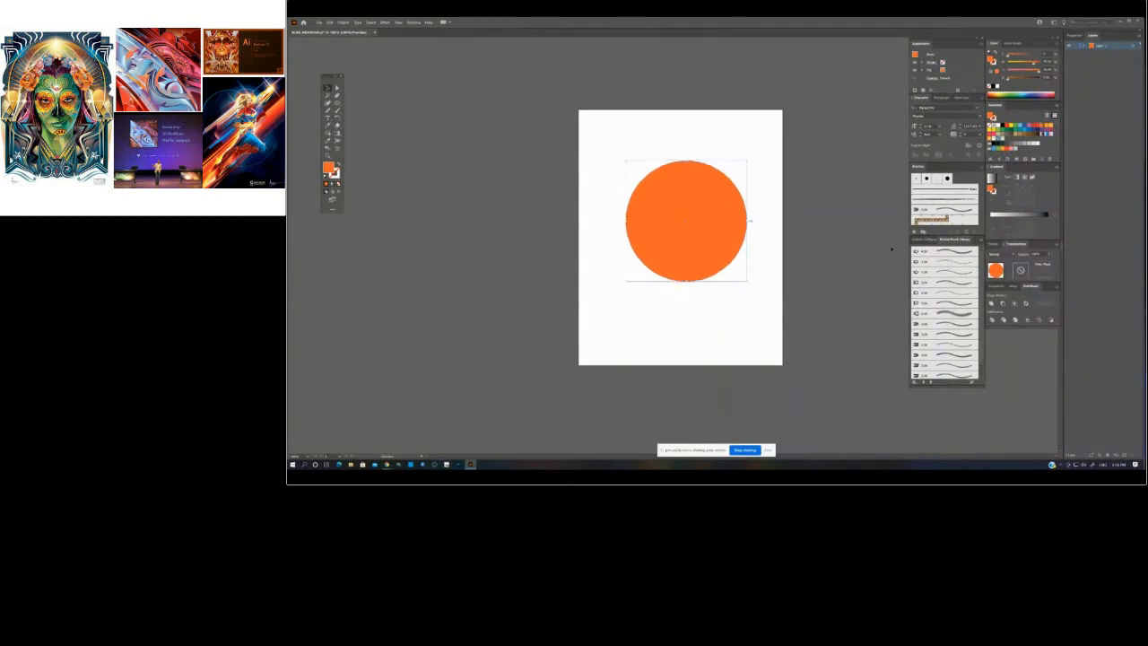
left_click_drag(707, 231, 703, 235)
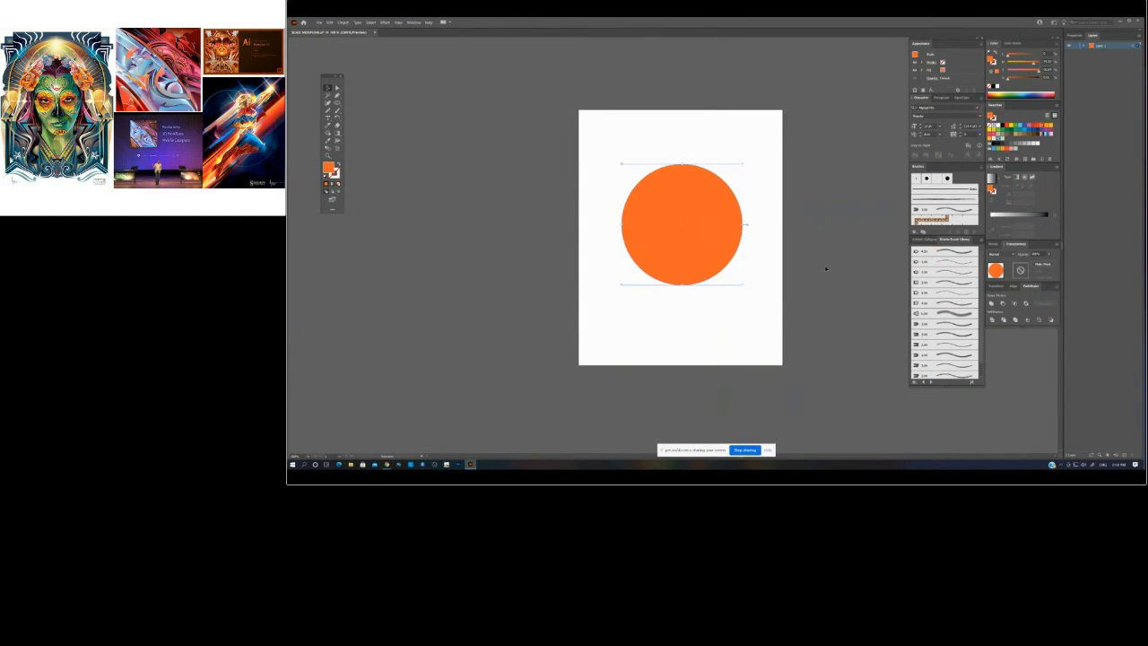
left_click(833, 177)
left_click_drag(714, 241, 705, 215)
left_click(846, 239)
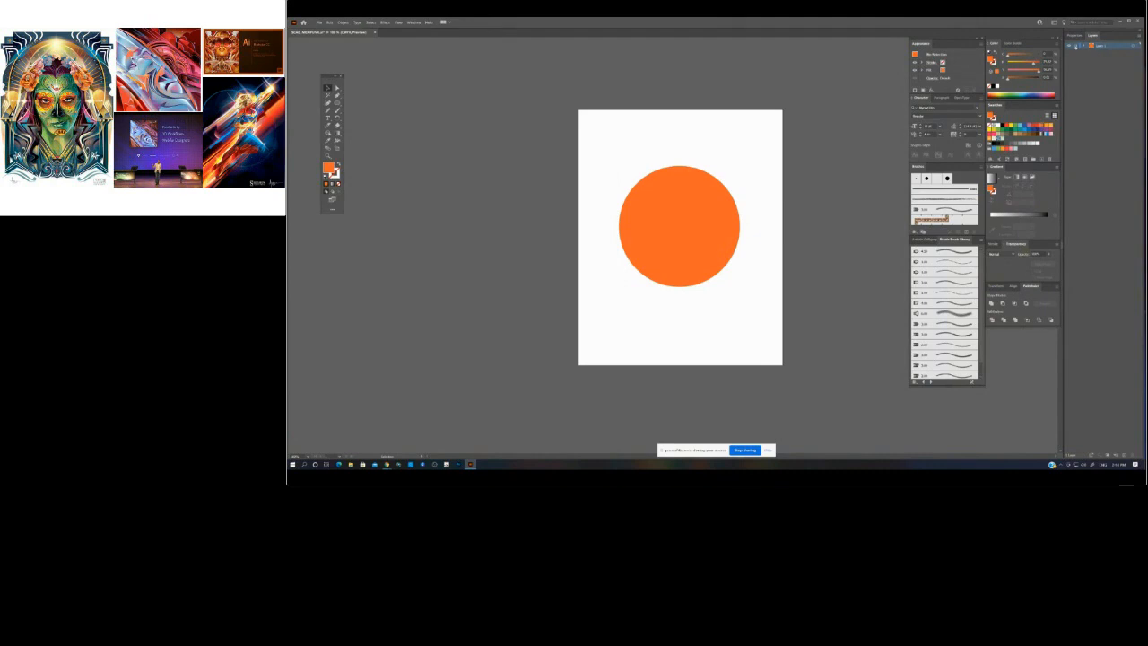
- Add a new layer above the locked circle layer and move the floating toolbox next to the artboard
left_click(1118, 453)
left_click(336, 109)
left_click_drag(332, 77, 522, 145)
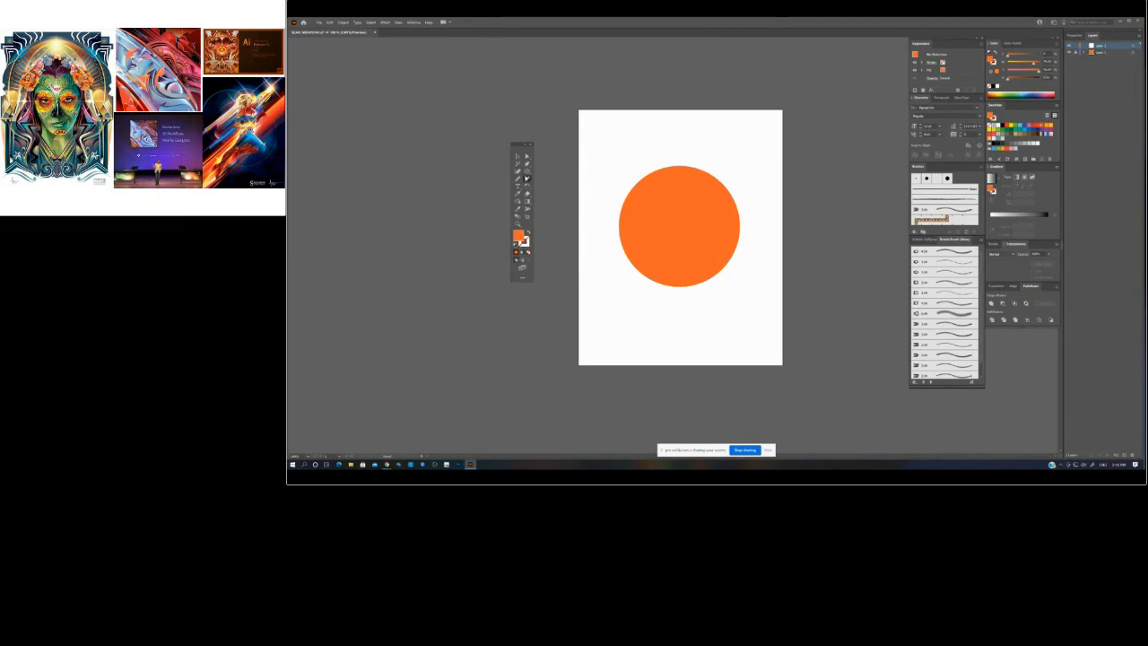
- Draw a tall, narrow ellipse over the orange circle, extending past its upper and lower edges
left_click(528, 164)
left_click(527, 171)
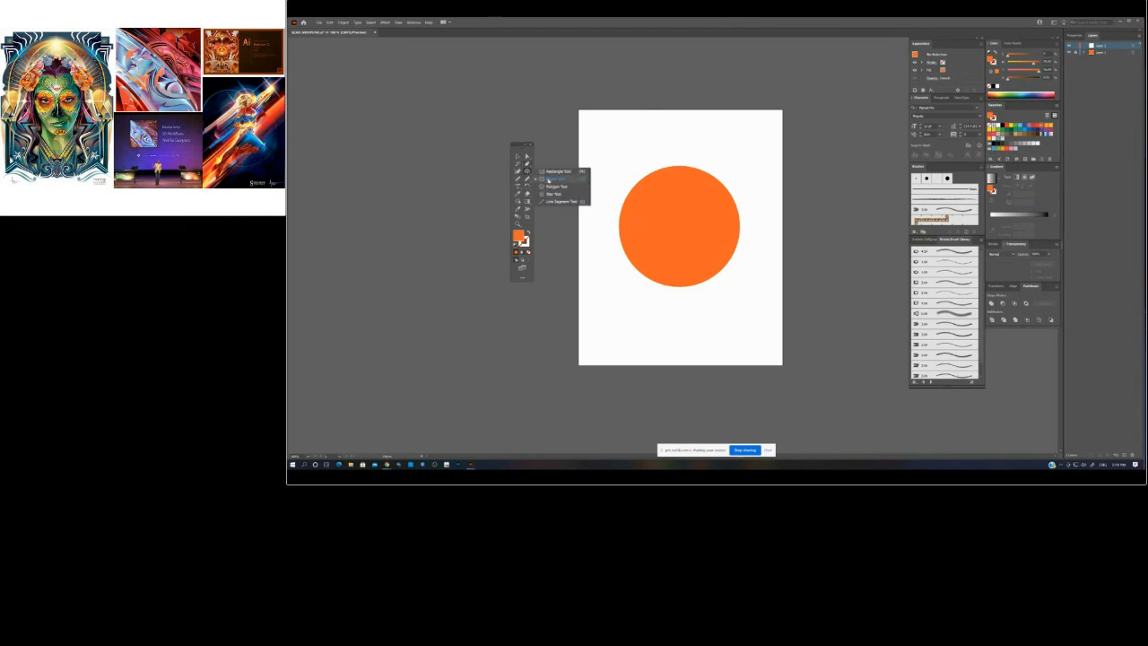
left_click(548, 178)
left_click_drag(640, 161, 725, 317)
- Fill the tall ellipse with a linear gradient from white to orange, adding an orange middle stop and replacing the black end stop
left_click_drag(991, 60, 1025, 217)
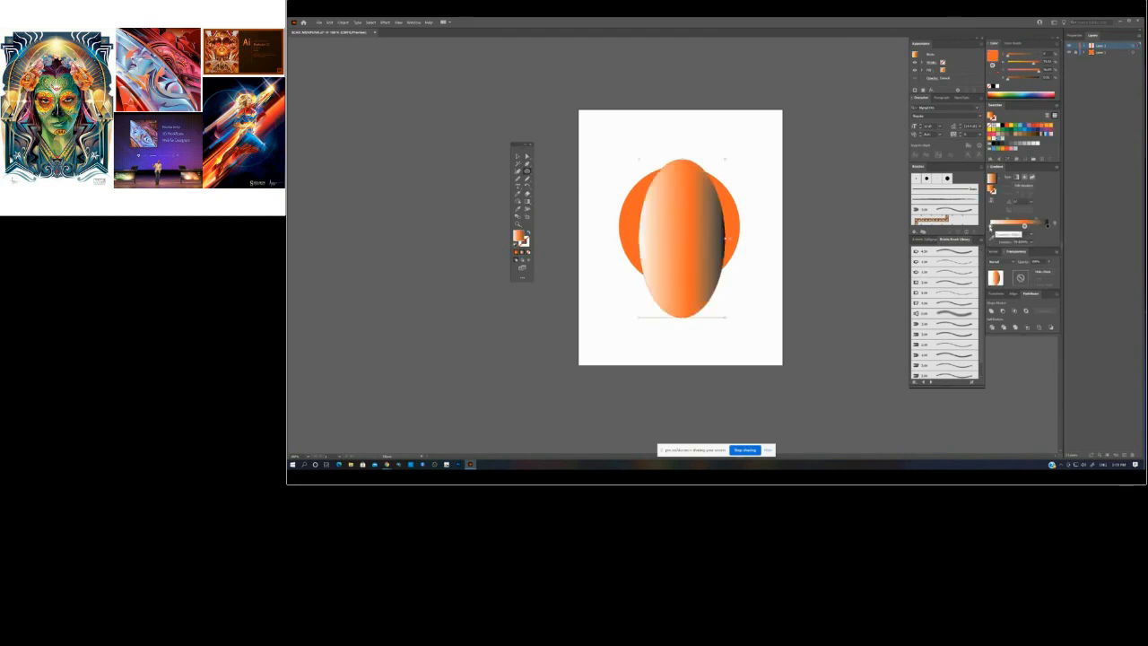
key("ctrl+z")
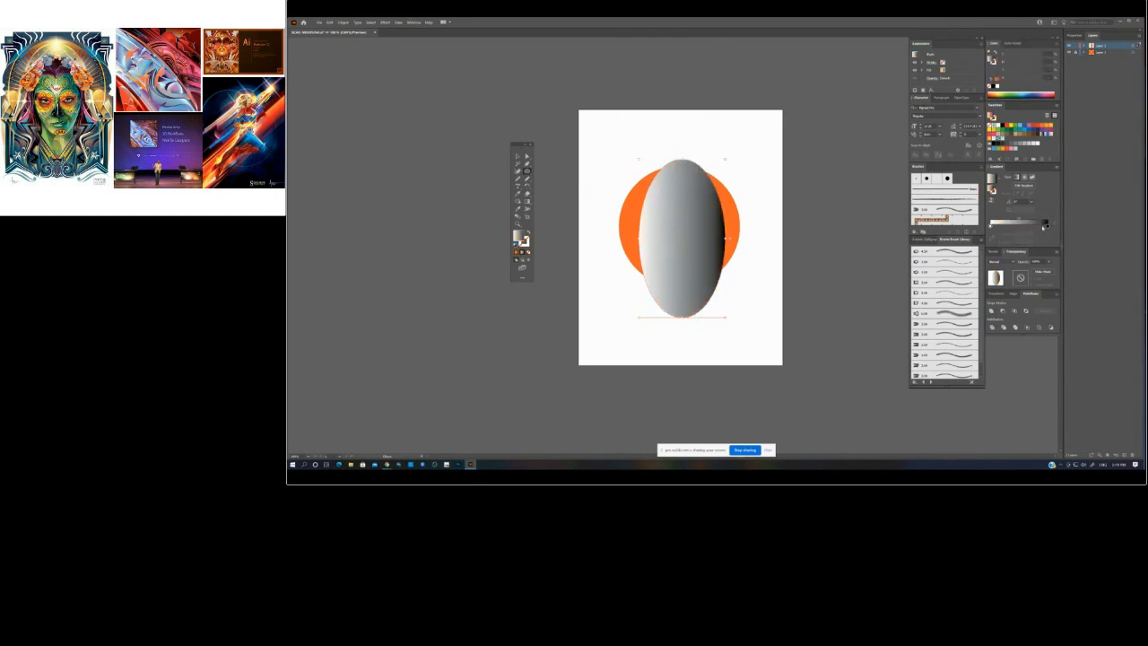
key("ctrl+shift+z")
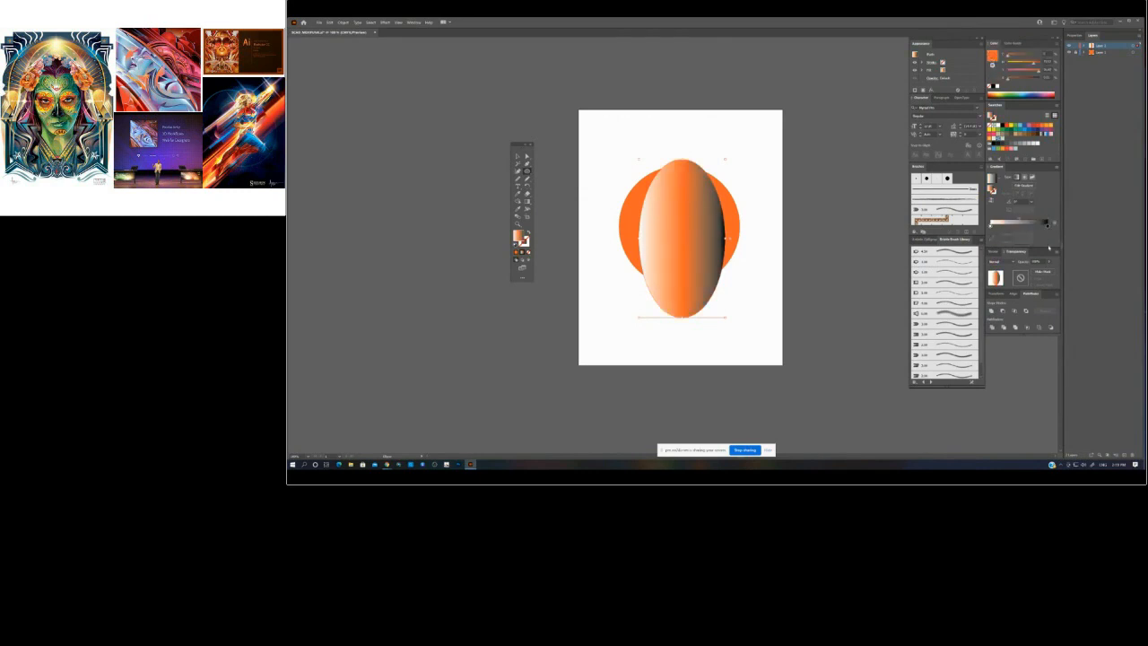
key("ctrl+z")
left_click_drag(1032, 226, 1036, 250)
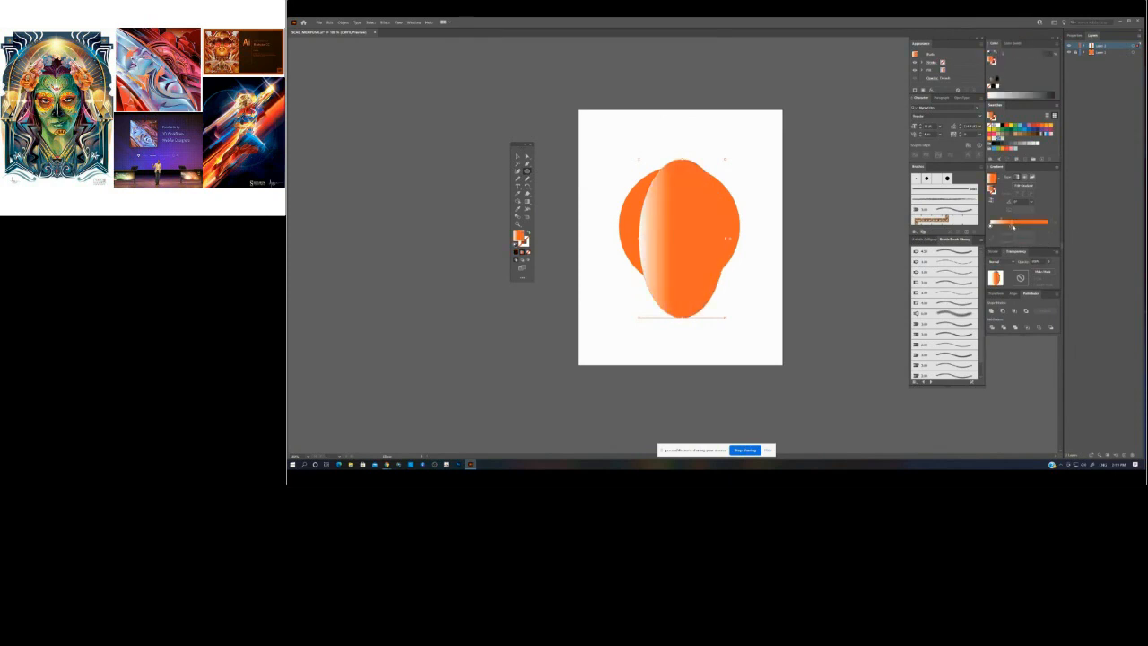
- Recolour both outer stops of the ellipse's gradient to light tan and shift the orange middle stop towards the centre
left_click(1046, 225)
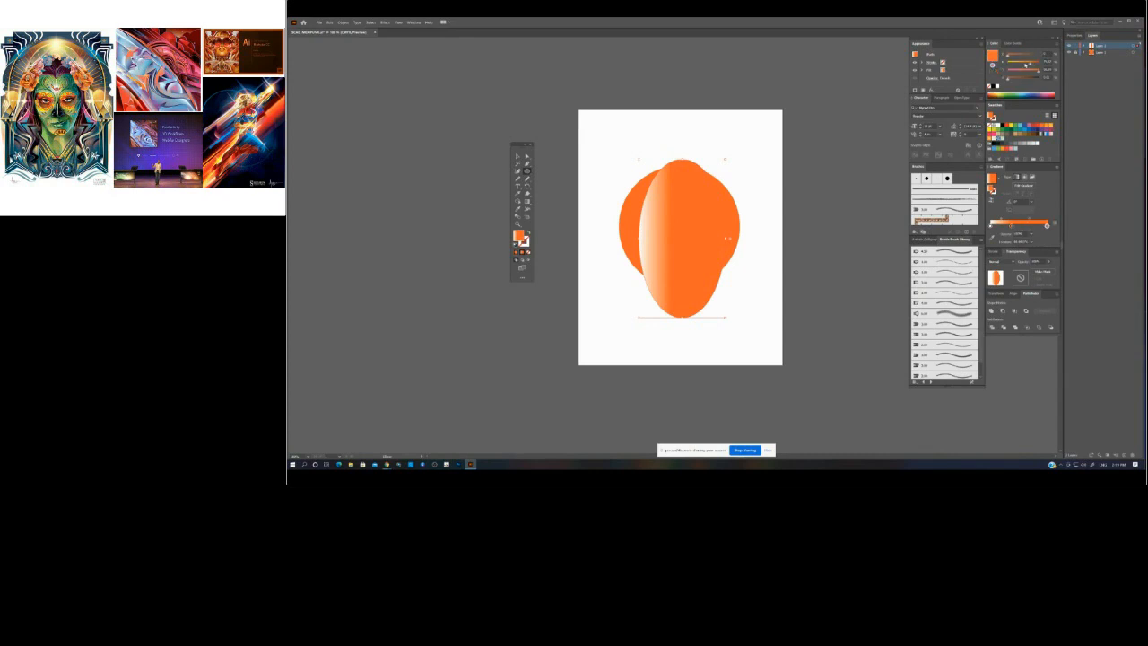
left_click_drag(1025, 63, 1022, 71)
left_click_drag(1007, 56, 1012, 56)
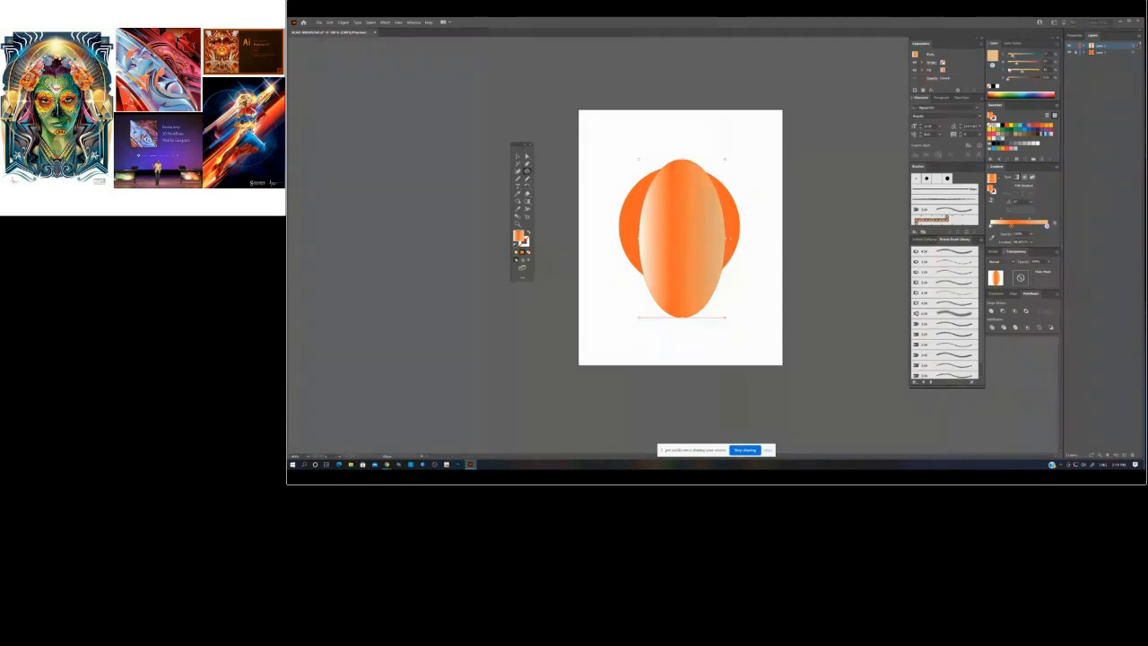
mouse_move(993, 225)
left_mouse_down()
mouse_move(996, 253)
mouse_move(992, 226)
left_mouse_up()
left_click(1046, 226)
left_click_drag(1012, 226, 1017, 226)
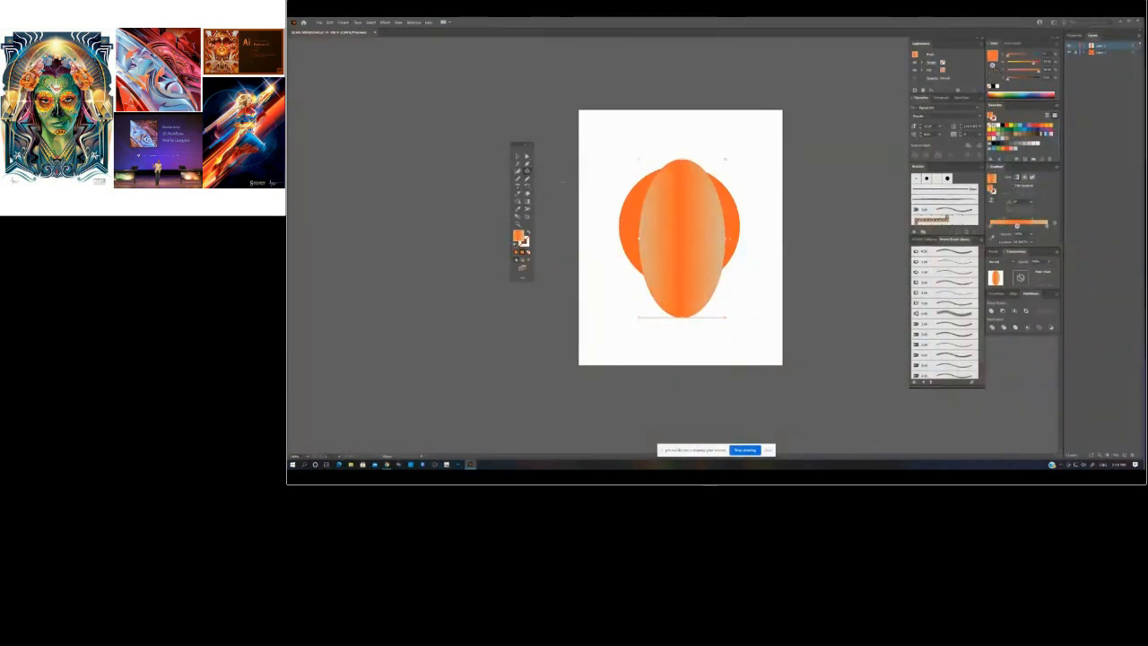
- Change the ellipse's gradient to radial and stretch it vertically to follow the tall ellipse's shape
key("g")
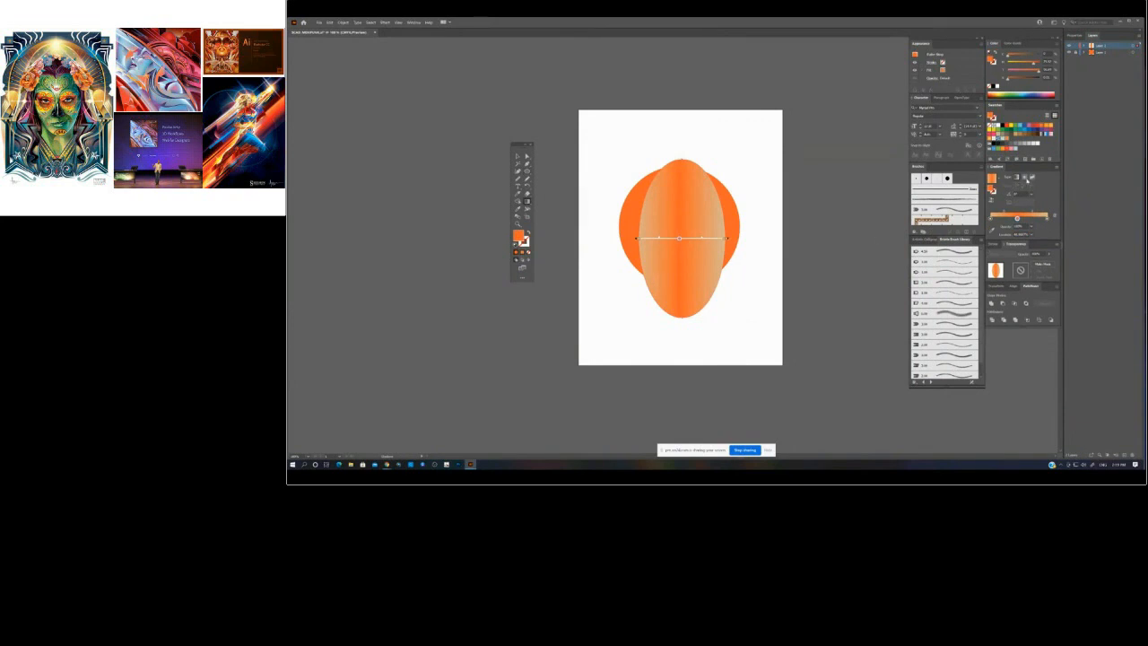
left_click(1025, 178)
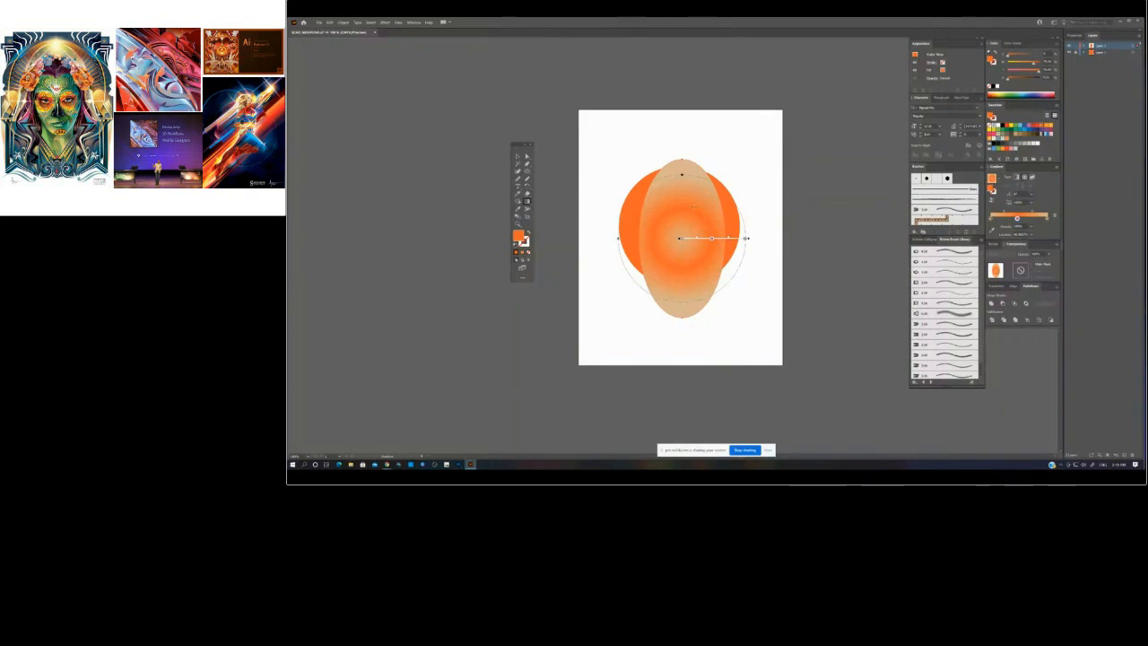
mouse_move(682, 161)
left_mouse_down()
mouse_move(683, 123)
mouse_move(681, 139)
left_mouse_up()
- Shrink the gradient ellipse, tilt it slightly counterclockwise and place it over the left half of the orange circle
key("v")
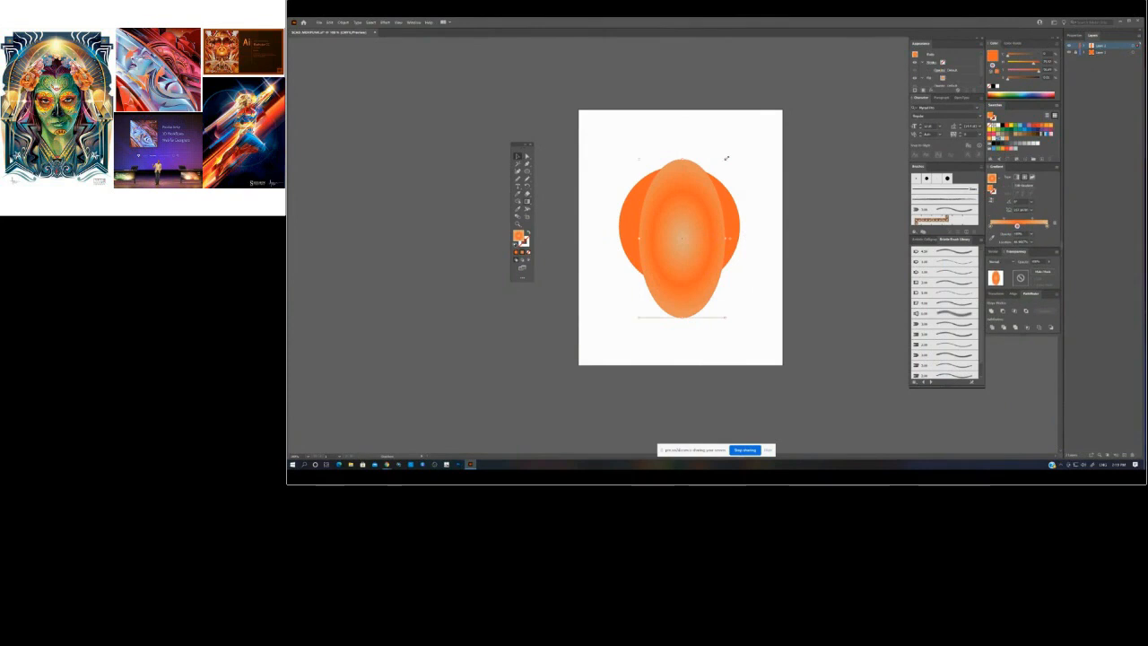
mouse_move(727, 158)
left_mouse_down()
mouse_move(708, 178)
mouse_move(722, 155)
mouse_move(711, 149)
left_mouse_up()
left_click_drag(697, 205, 691, 212)
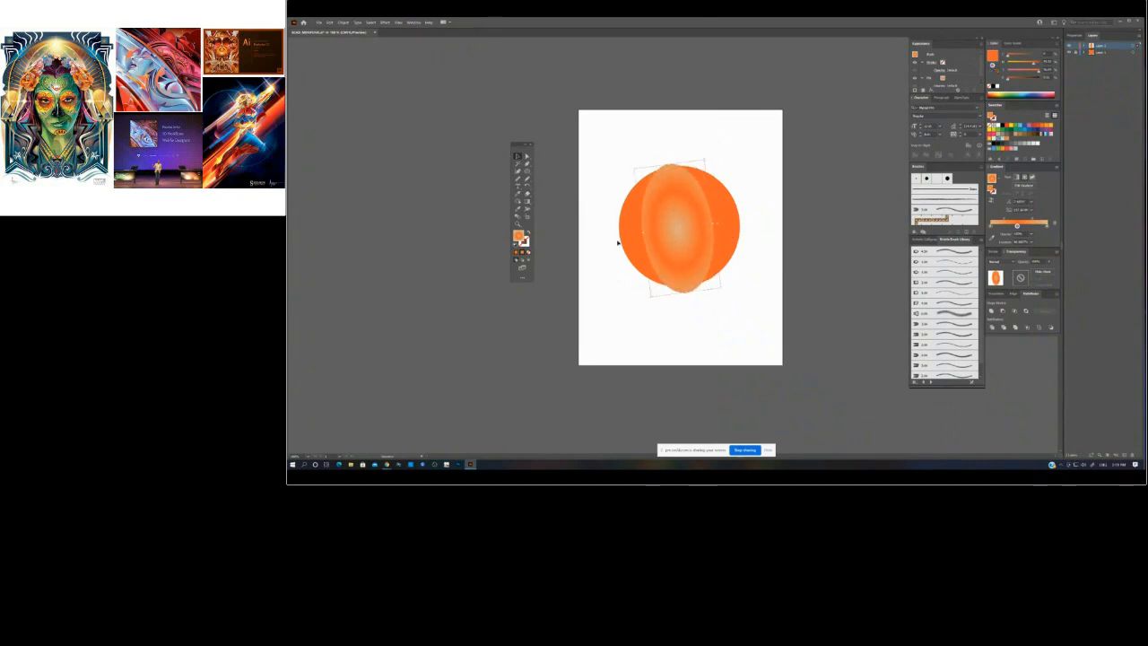
- Start a head silhouette with the Pen tool, drawing the forehead, nose and face profile along the ellipse's left side
left_click(528, 164)
left_click(788, 192, "ctrl")
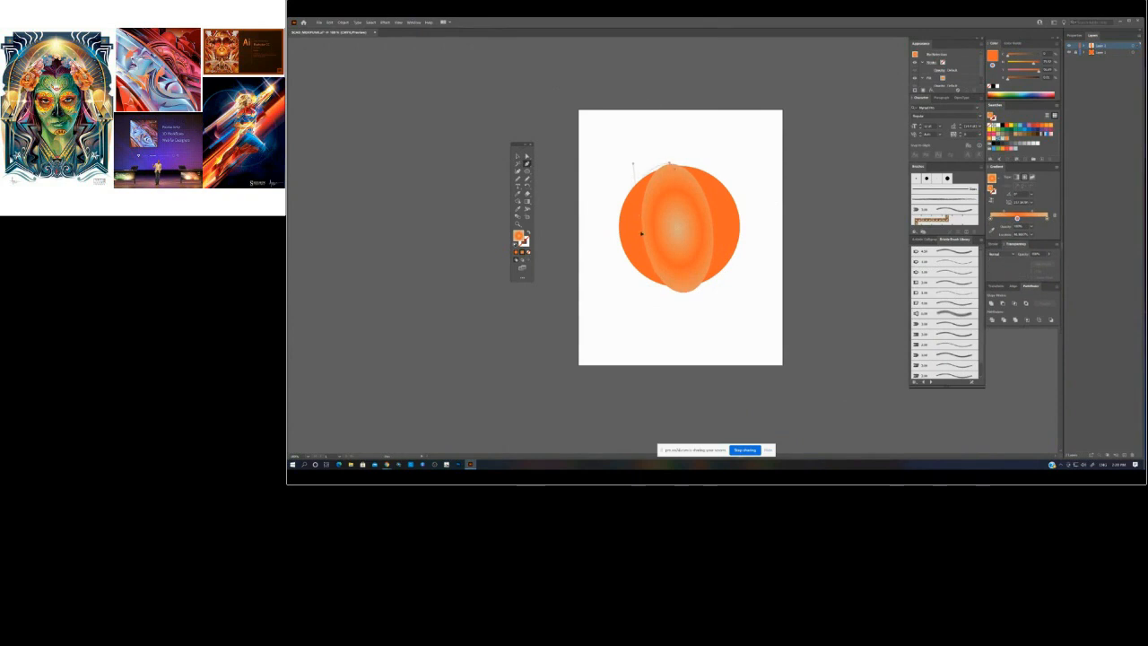
left_click_drag(647, 246, 640, 234)
left_click_drag(654, 277, 654, 277)
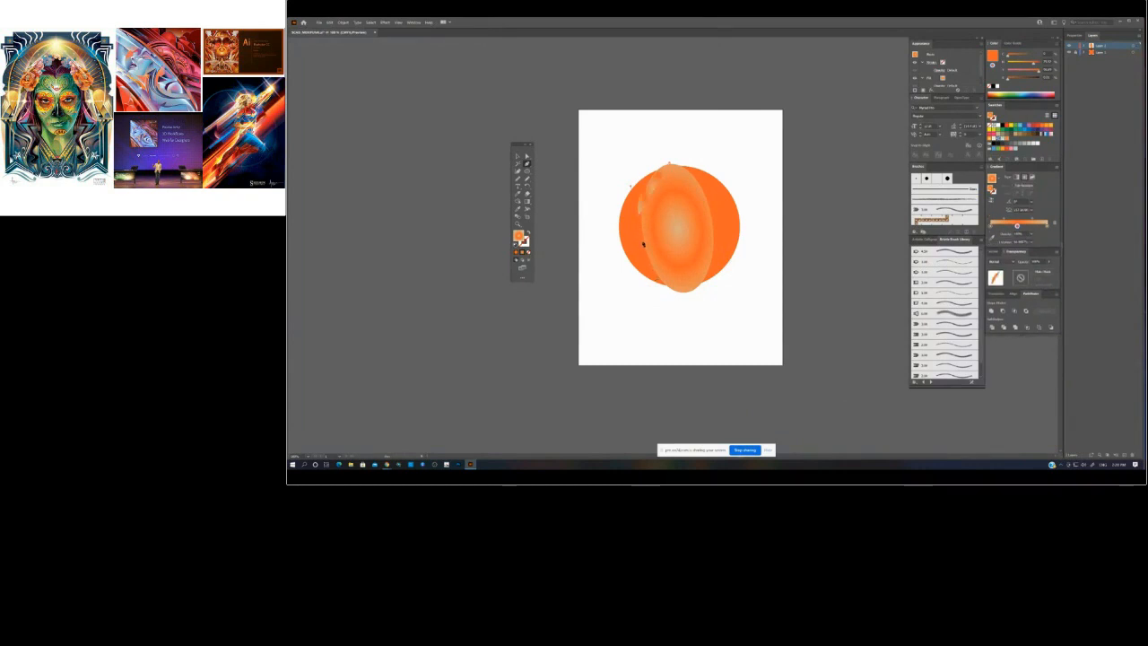
left_click(637, 258)
left_click(647, 259)
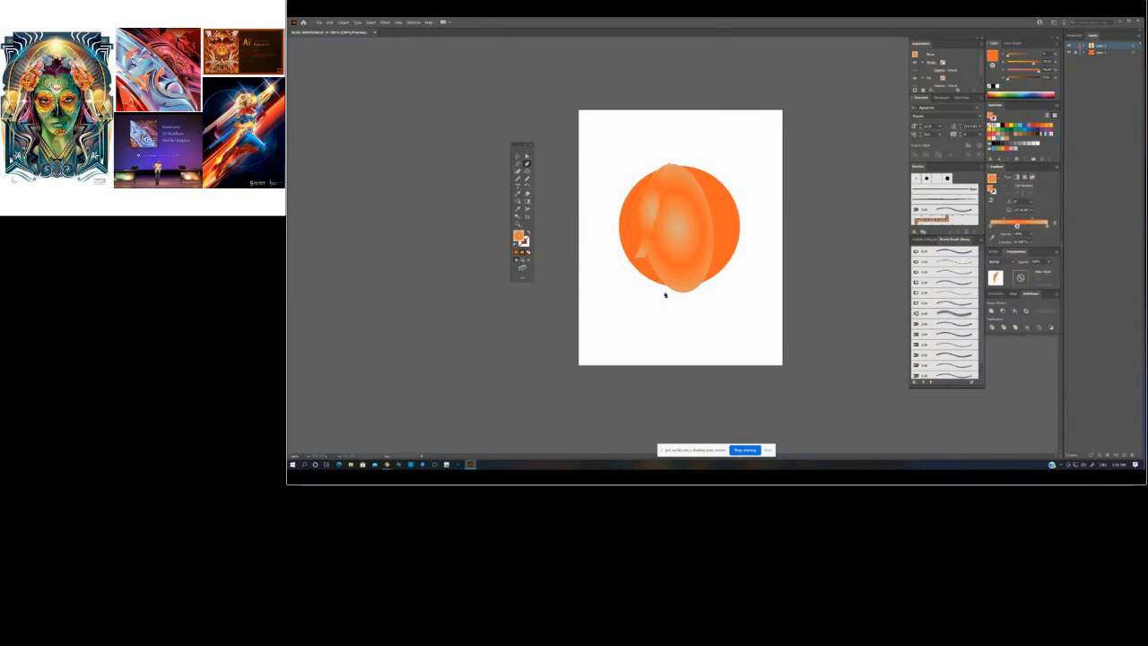
left_click(661, 292)
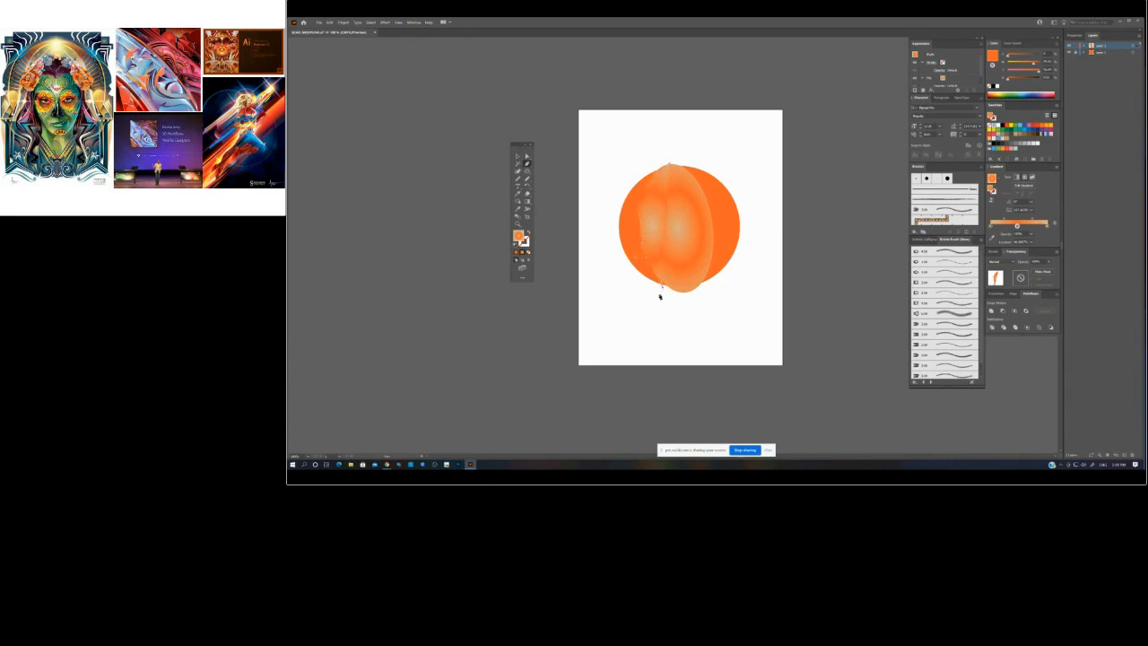
- Continue the silhouette around the chin, neck and back of the head, and close it at the crown
left_click(661, 298)
left_click(678, 312)
left_click(716, 300)
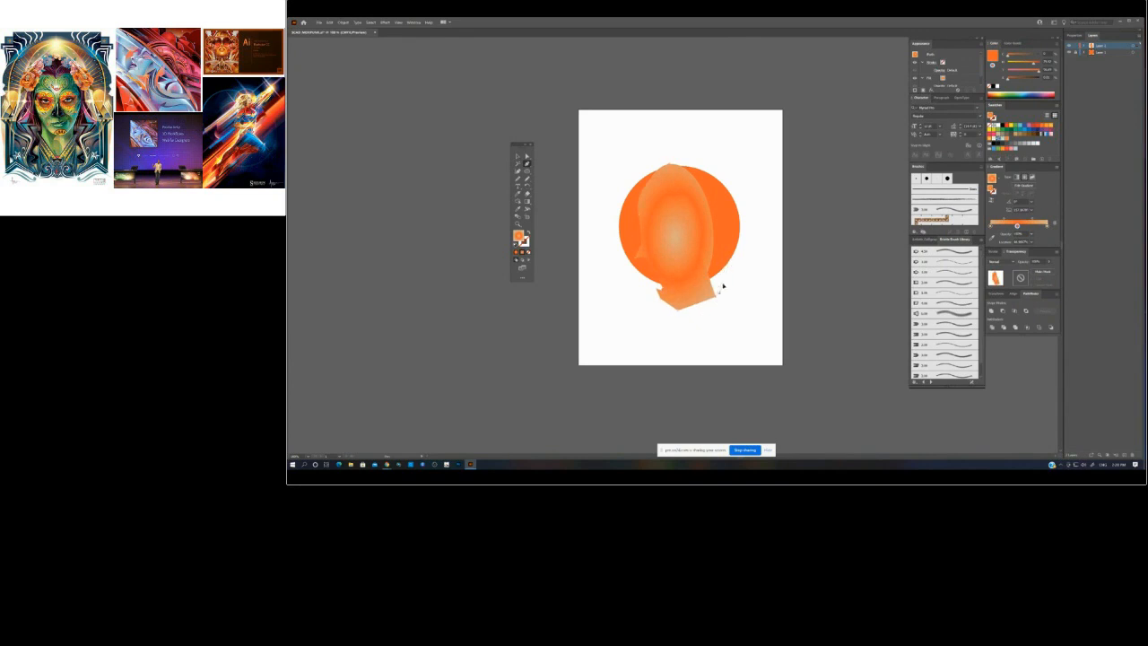
left_click(727, 261)
left_click(727, 235)
left_click_drag(715, 224, 717, 222)
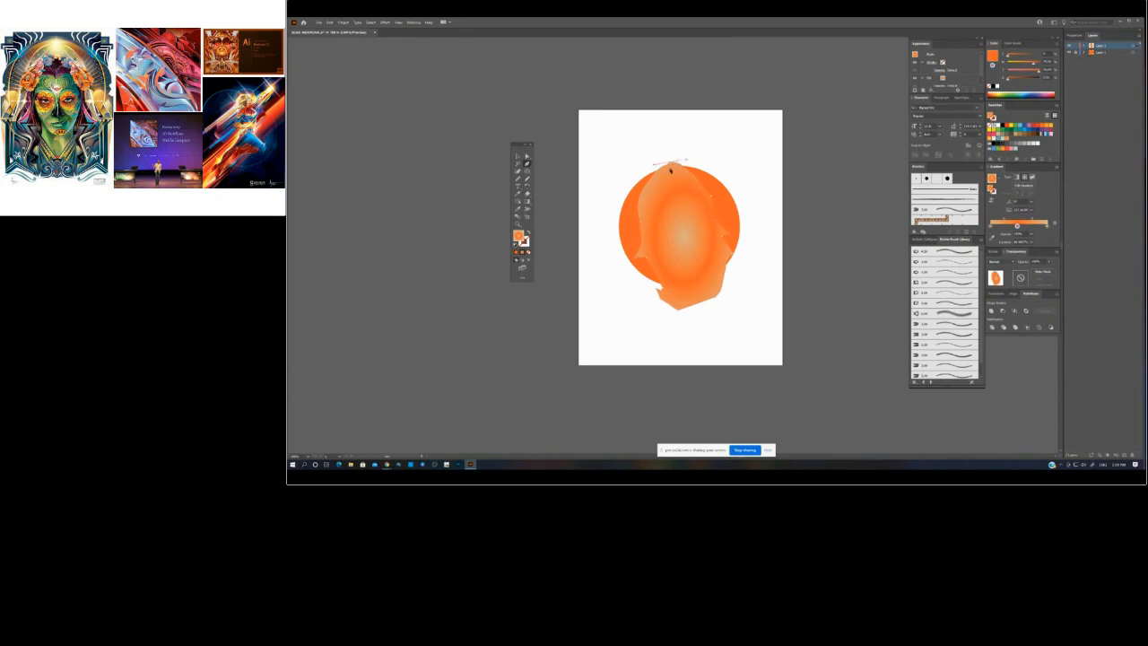
left_click_drag(669, 164, 637, 172)
- Shift a middle stop of the head's radial gradient towards the centre and recolour it grey-green
left_click(527, 202)
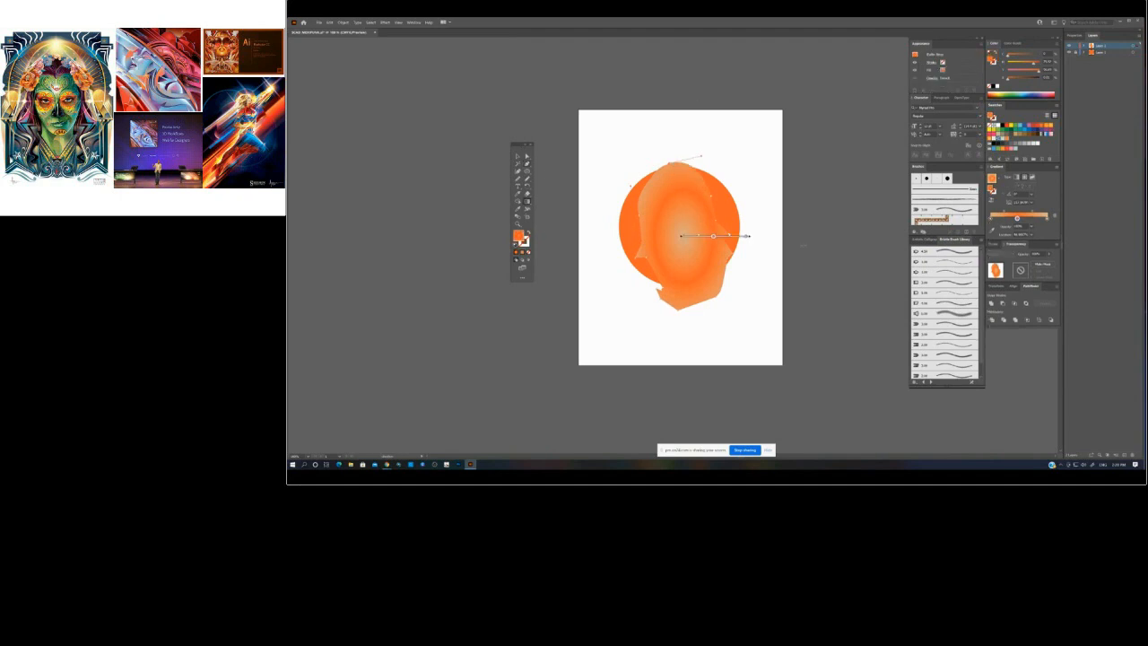
mouse_move(1017, 219)
left_mouse_down()
mouse_move(1033, 219)
mouse_move(1006, 220)
left_mouse_up()
mouse_move(1033, 64)
left_mouse_down()
mouse_move(1012, 65)
mouse_move(1024, 57)
mouse_move(1022, 73)
left_mouse_up()
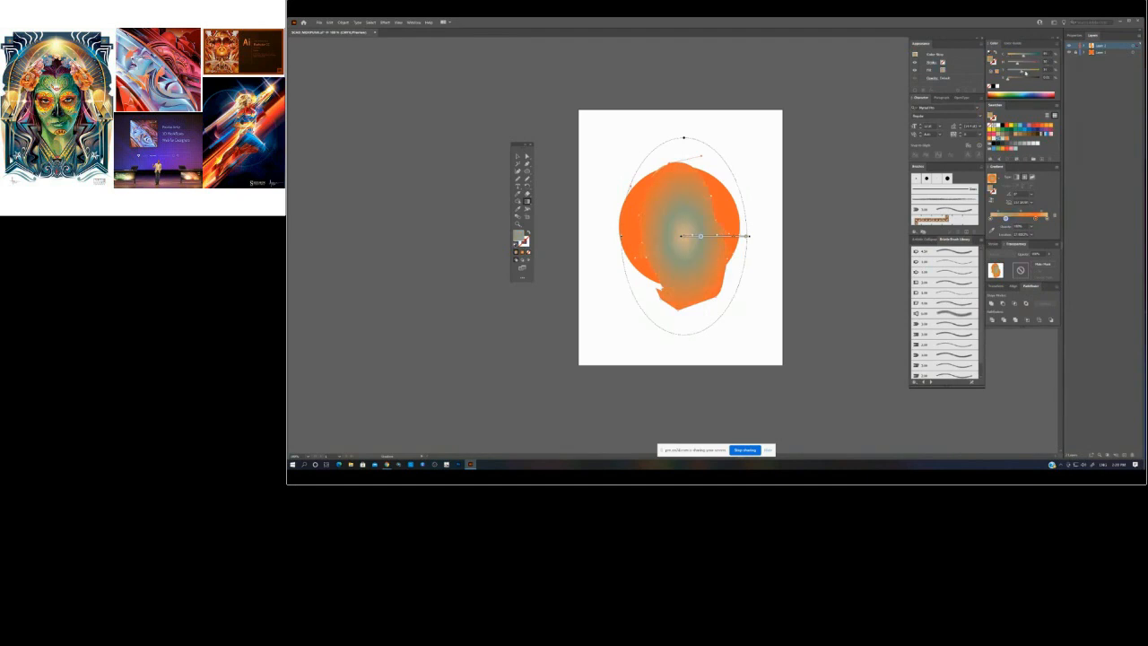
key("v")
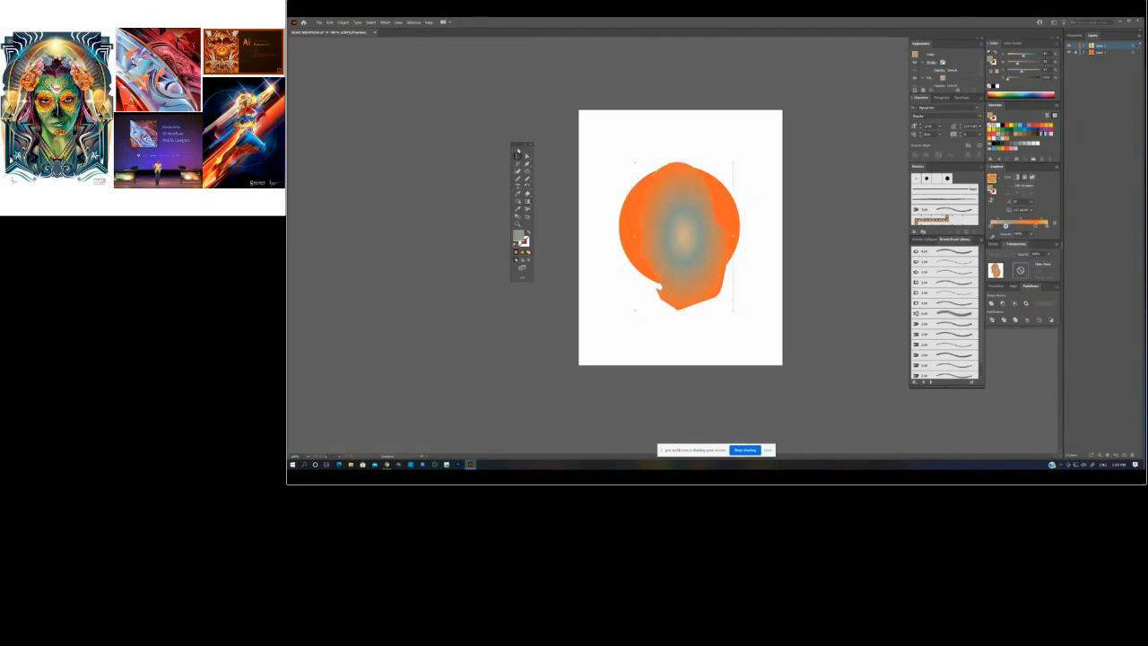
key("g")
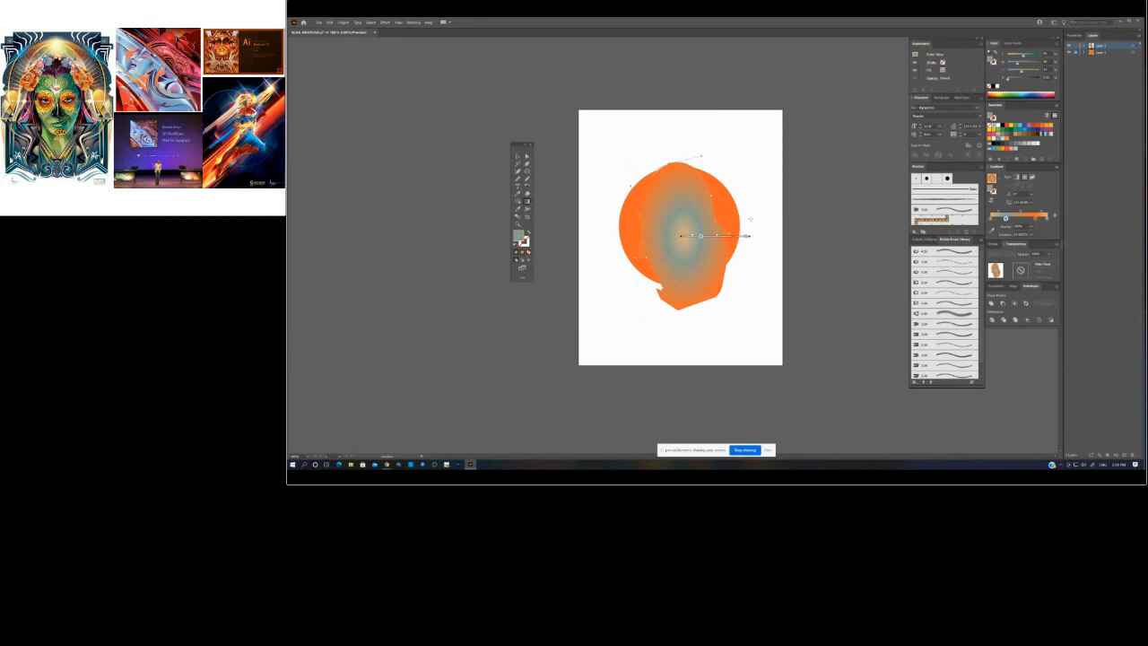
- Extend the head's radial gradient outward past the right edge of the artboard
mouse_move(747, 236)
left_mouse_down()
mouse_move(745, 218)
mouse_move(796, 203)
left_mouse_up()
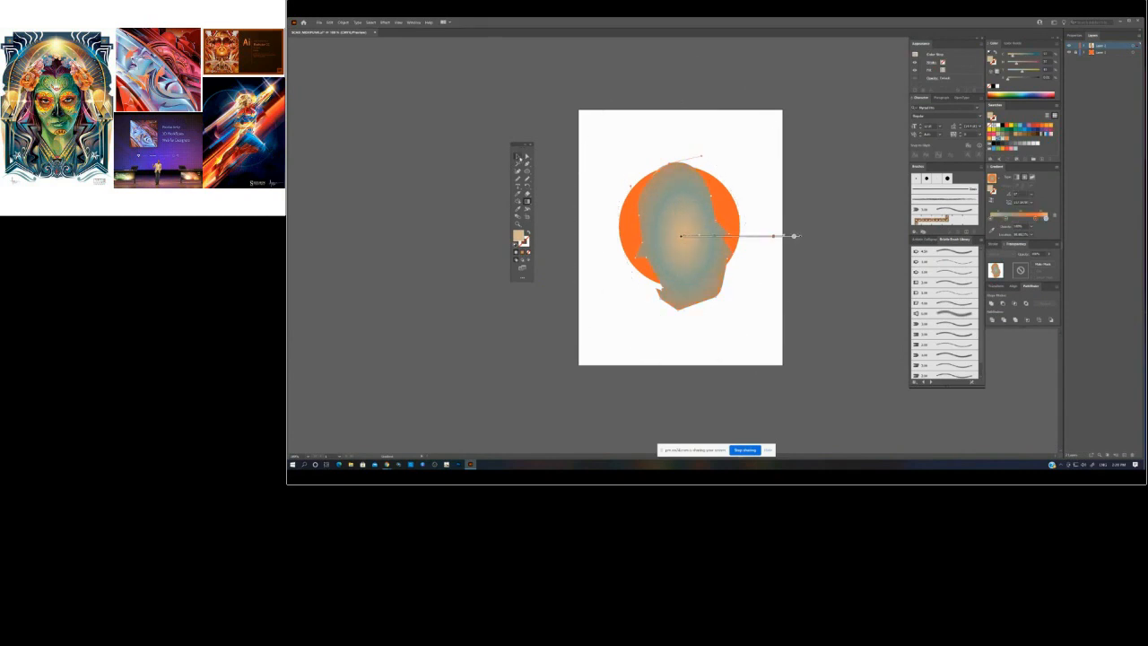
left_click(519, 158)
left_click(870, 207)
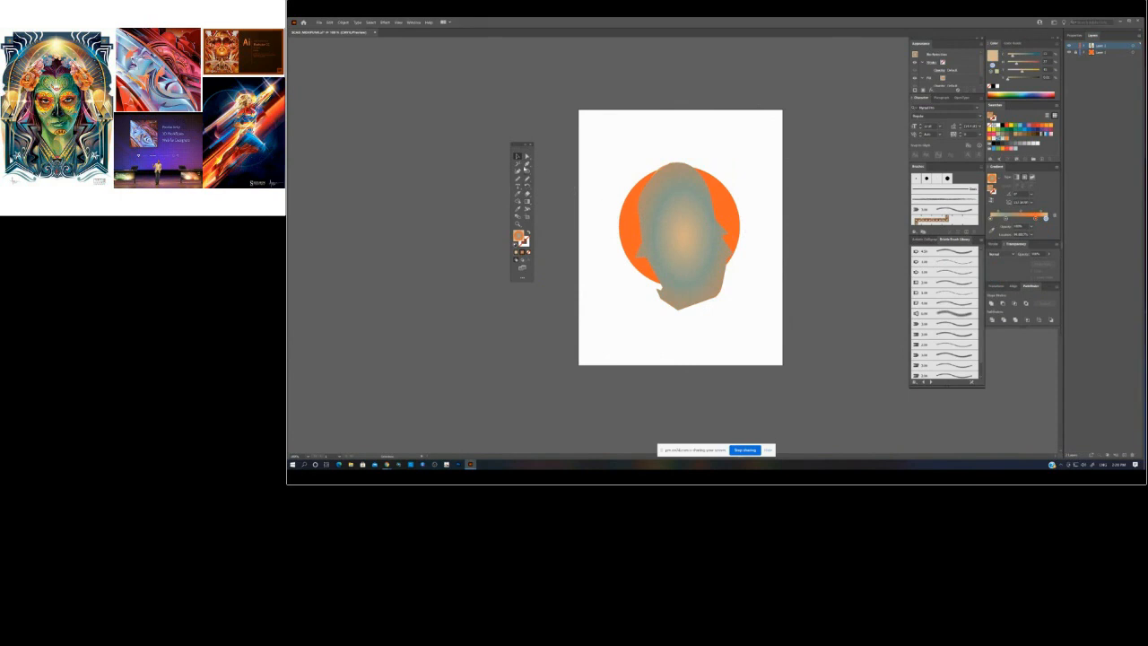
- Select the head shape and redraw the forehead and face edge freehand with the Pencil tool
left_click(693, 207)
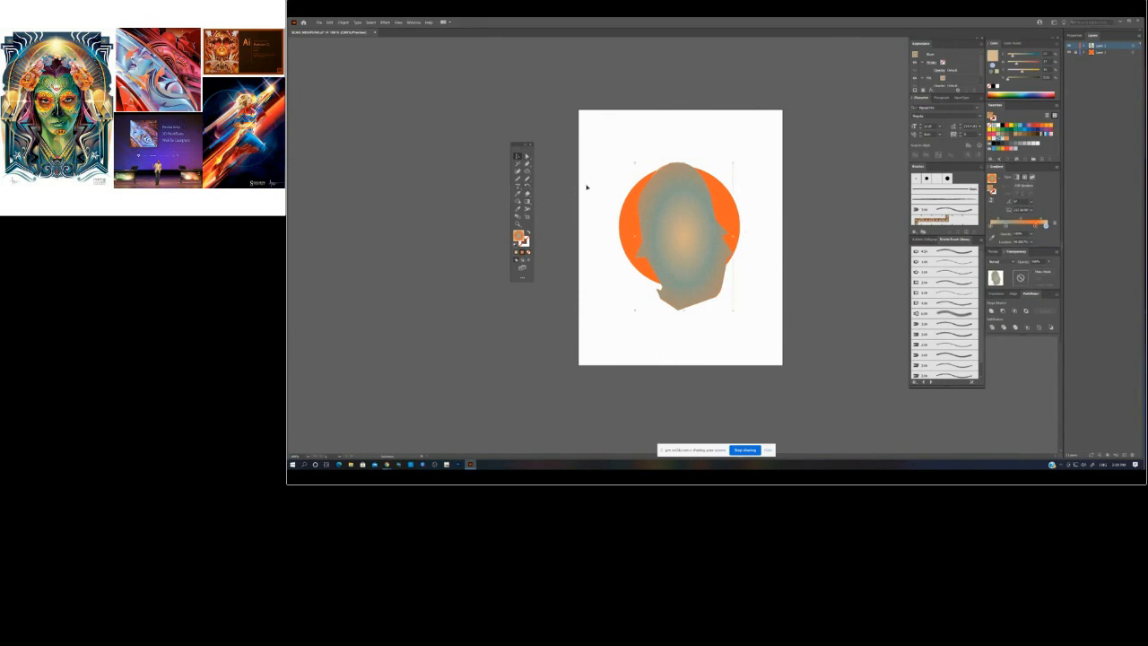
left_click(519, 180)
left_click_drag(640, 178, 674, 162)
key("n")
left_click_drag(644, 241, 707, 244)
left_click(838, 251, "ctrl")
key("ctrl")
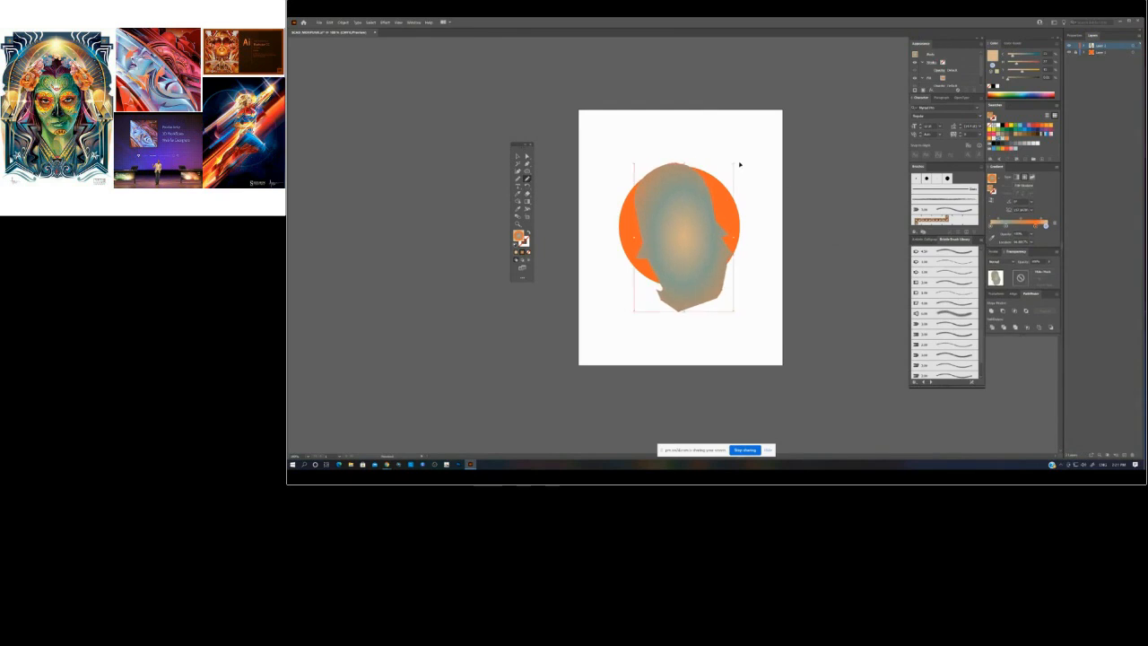
- Rotate the head clockwise and shift it left, and delete the old gradient ellipse behind it
left_click_drag(733, 162, 758, 188)
left_click_drag(704, 254, 694, 260)
left_click(700, 165, "ctrl")
left_click(677, 110)
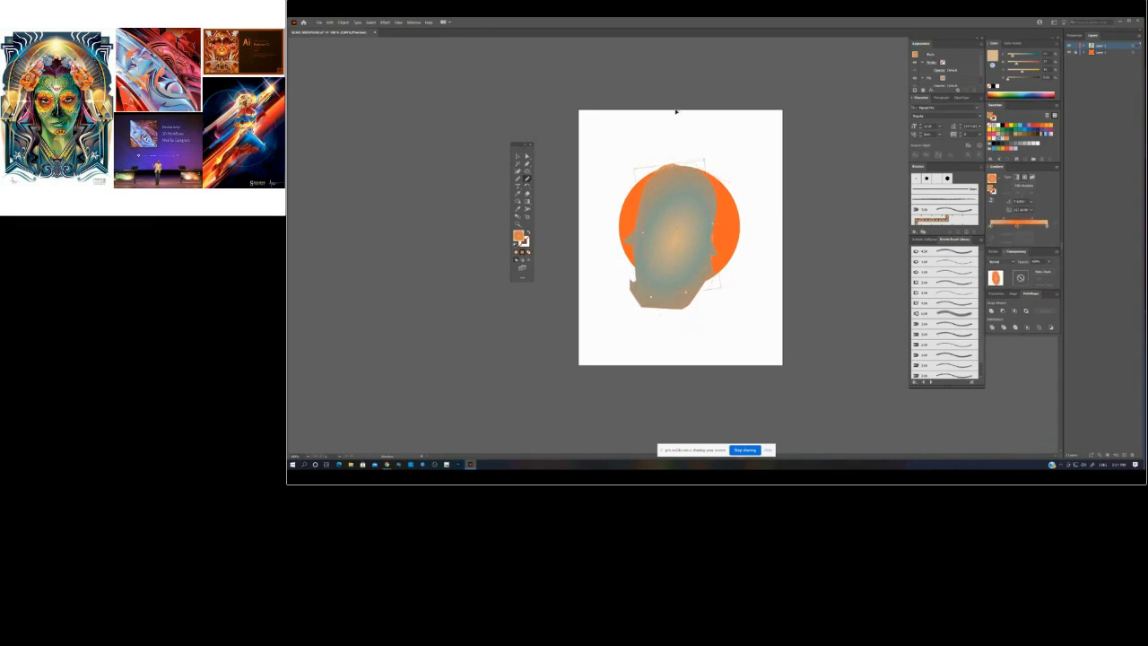
key("ctrl+z")
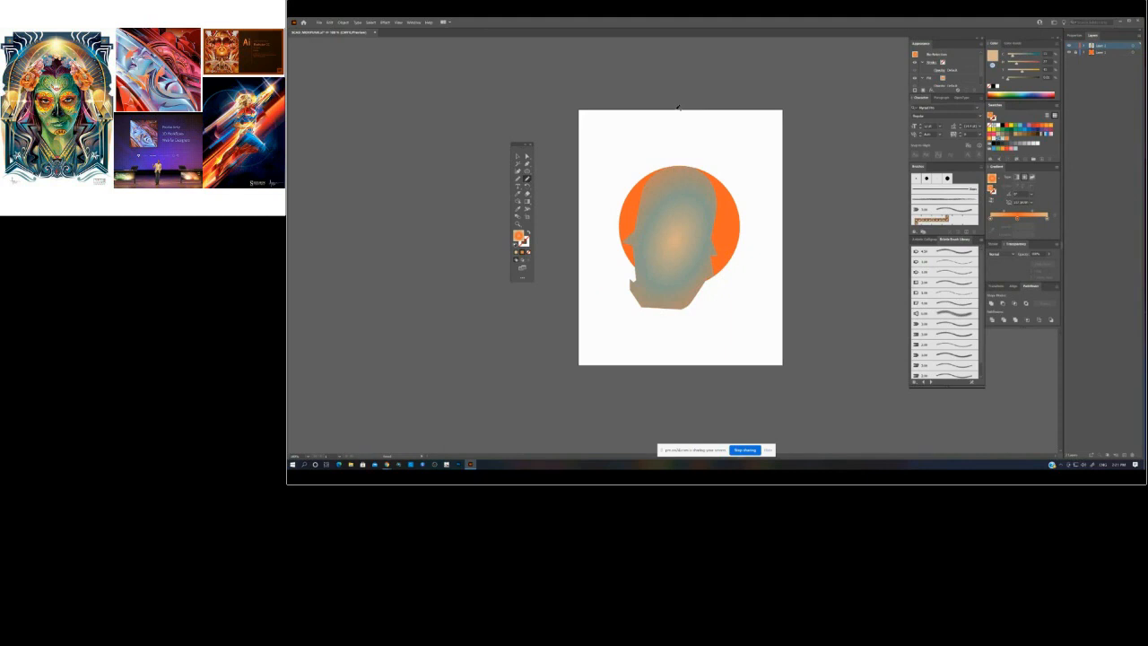
- Scale the head up slightly and move it a little to the left over the orange circle
left_click(516, 156)
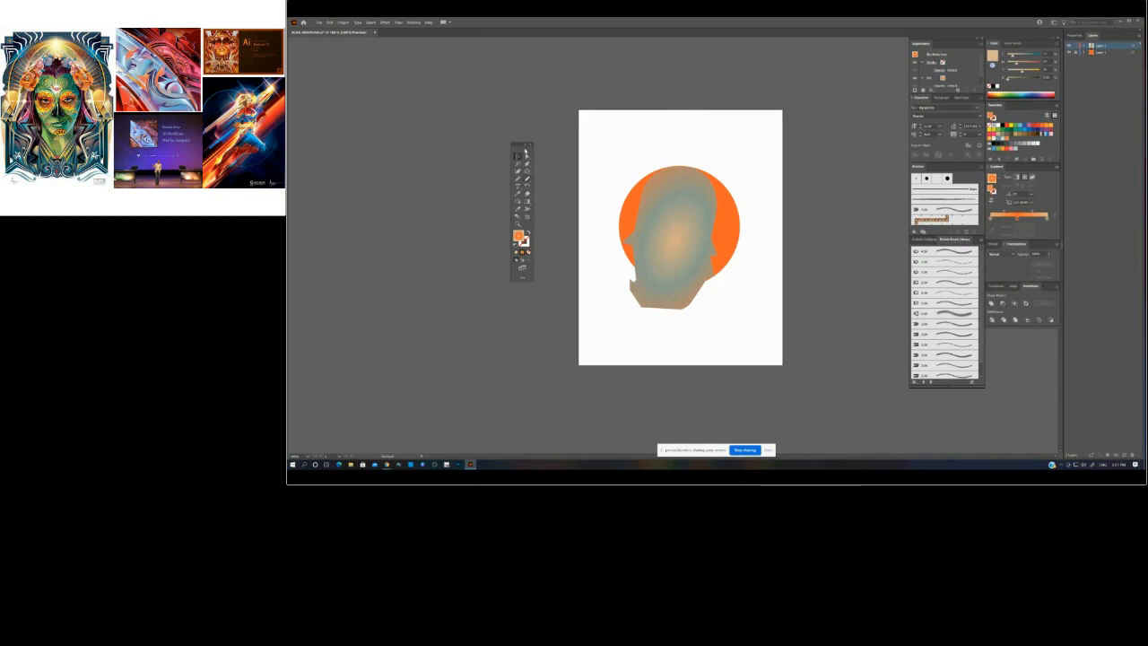
left_click(694, 228)
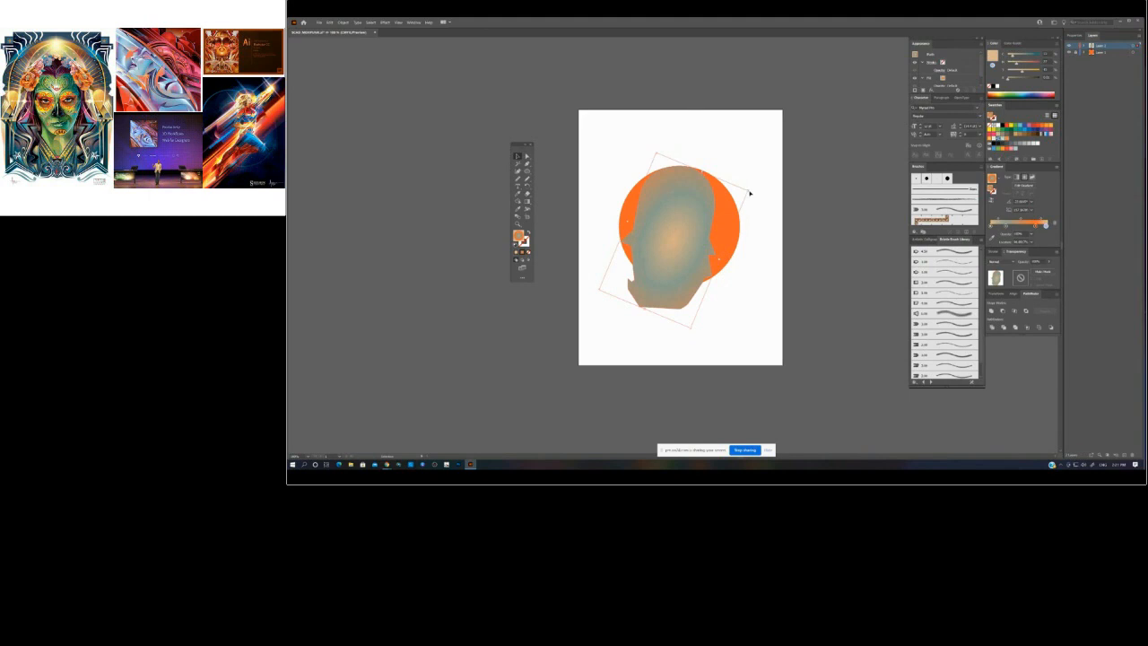
left_click_drag(748, 189, 748, 189)
left_click_drag(709, 224, 705, 223)
left_click(775, 297)
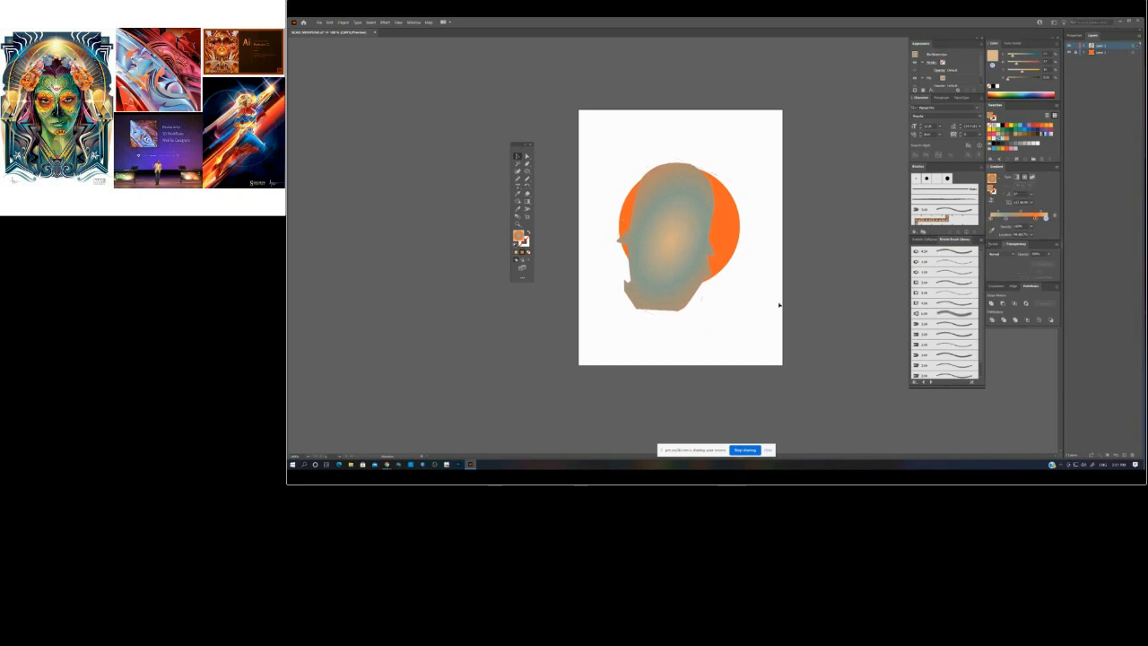
- Smooth the crown and back of the head with the Pencil tool and nudge the head into place over the circle
left_click(678, 185)
left_click(527, 178)
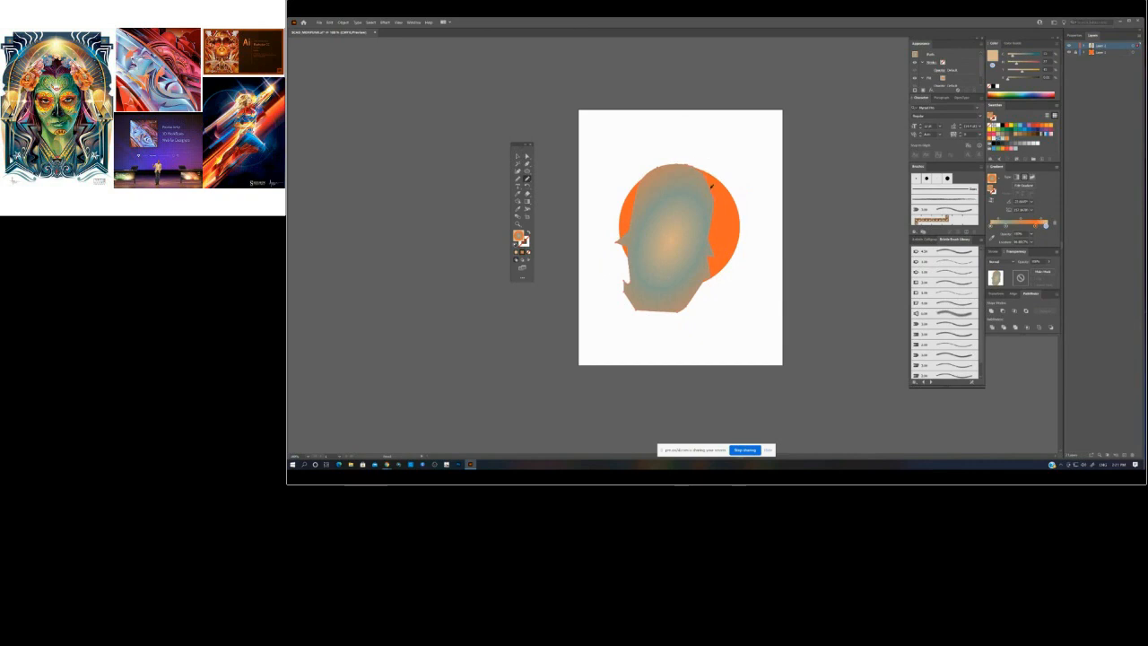
key("v")
left_click_drag(697, 207, 701, 204)
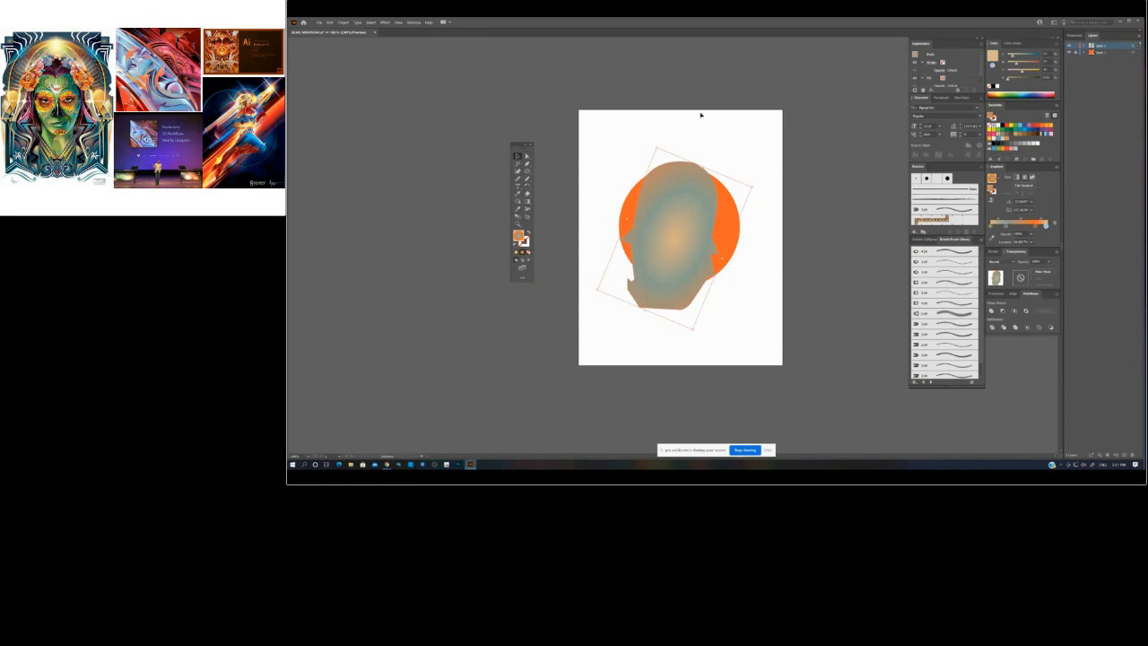
left_click(765, 85)
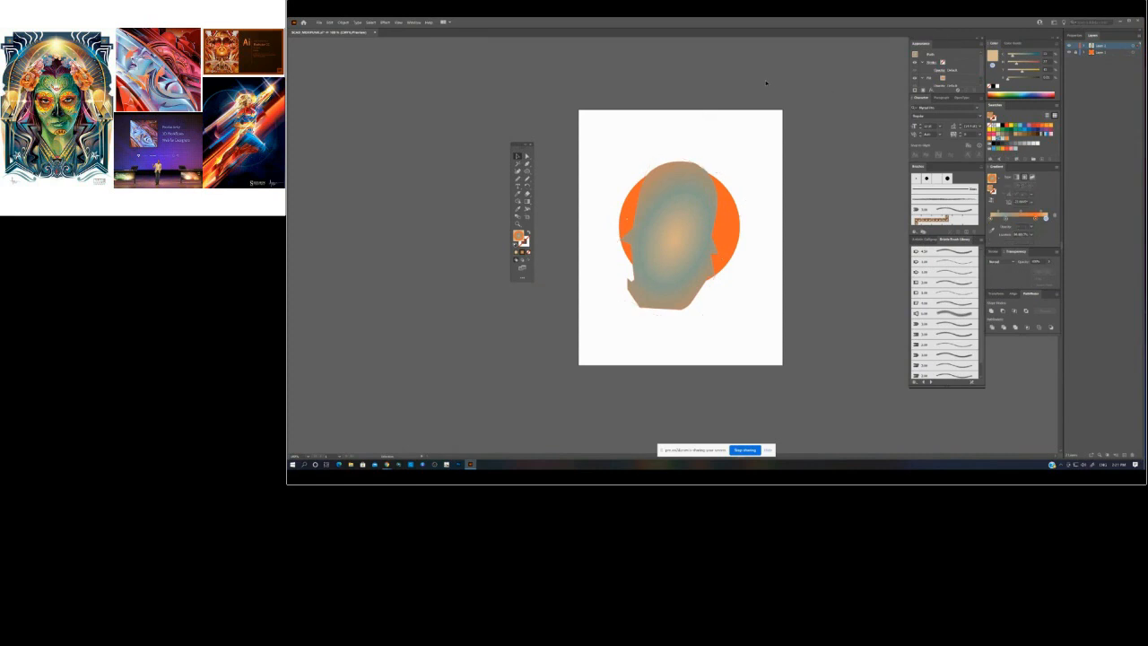
left_click(703, 200)
left_click(526, 178)
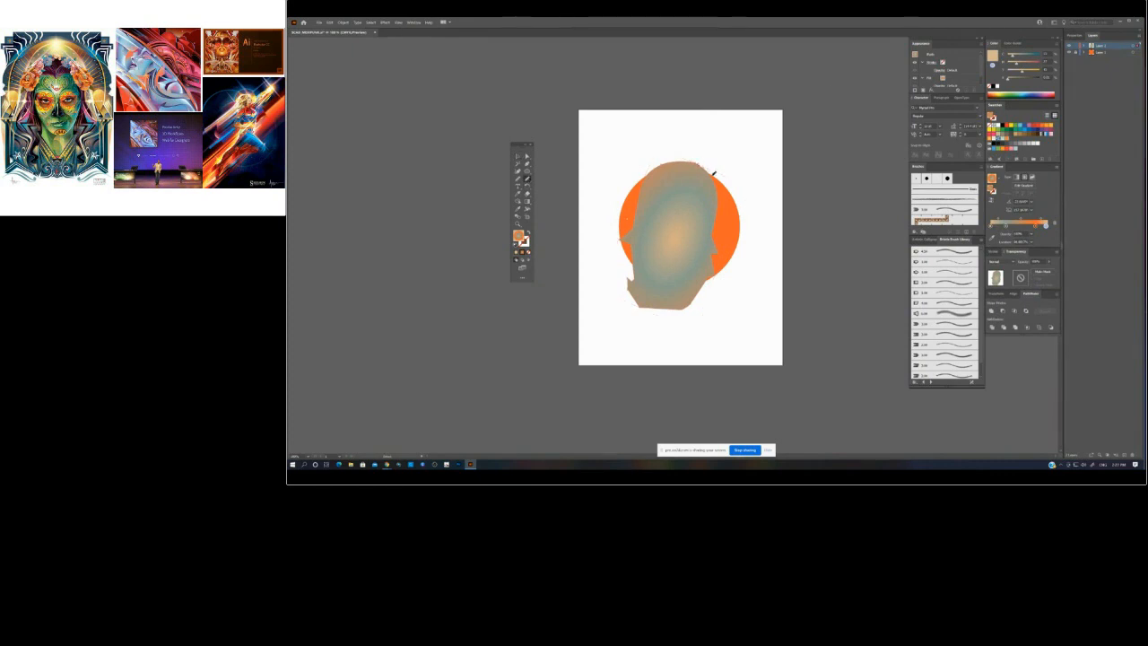
key("v")
left_click_drag(707, 187, 703, 190)
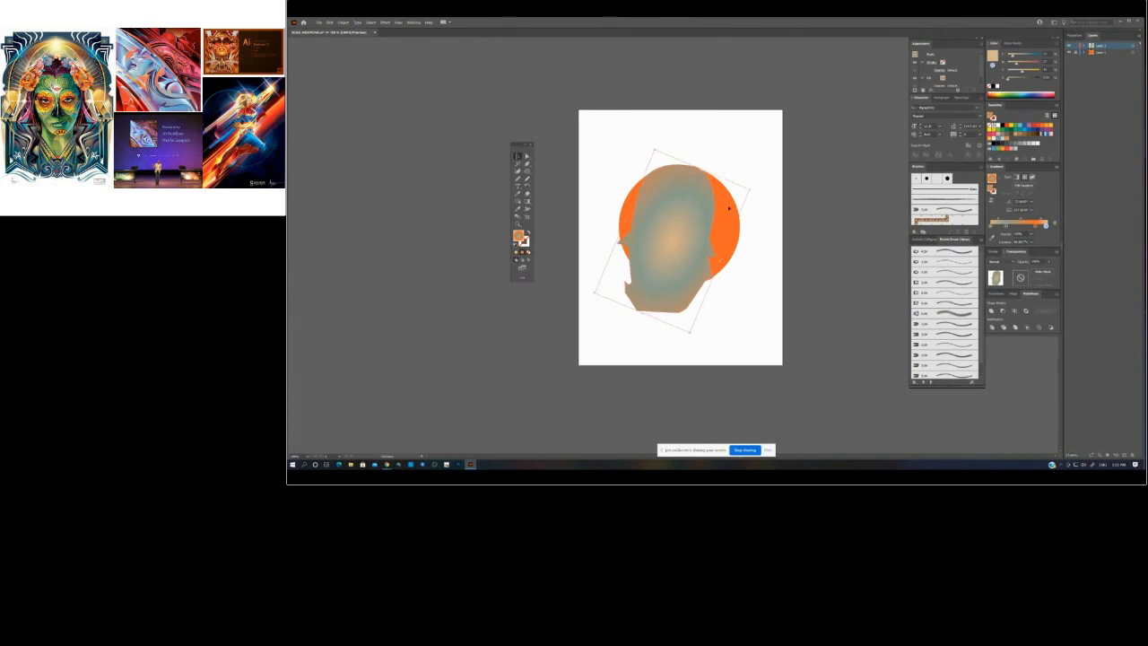
- Lock the head's layer, unlock the circle's layer, then shrink the orange circle and reposition it behind the head
left_click(1076, 46)
left_click(728, 200)
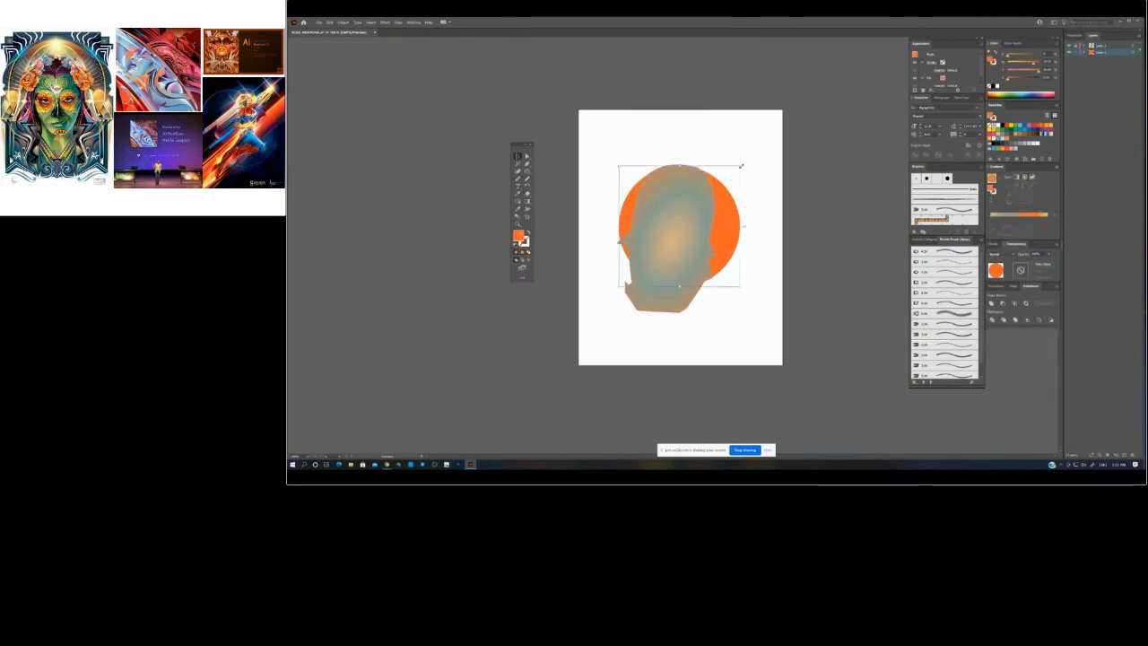
left_click_drag(741, 167, 728, 168)
left_click_drag(721, 226, 725, 230)
left_click(827, 159)
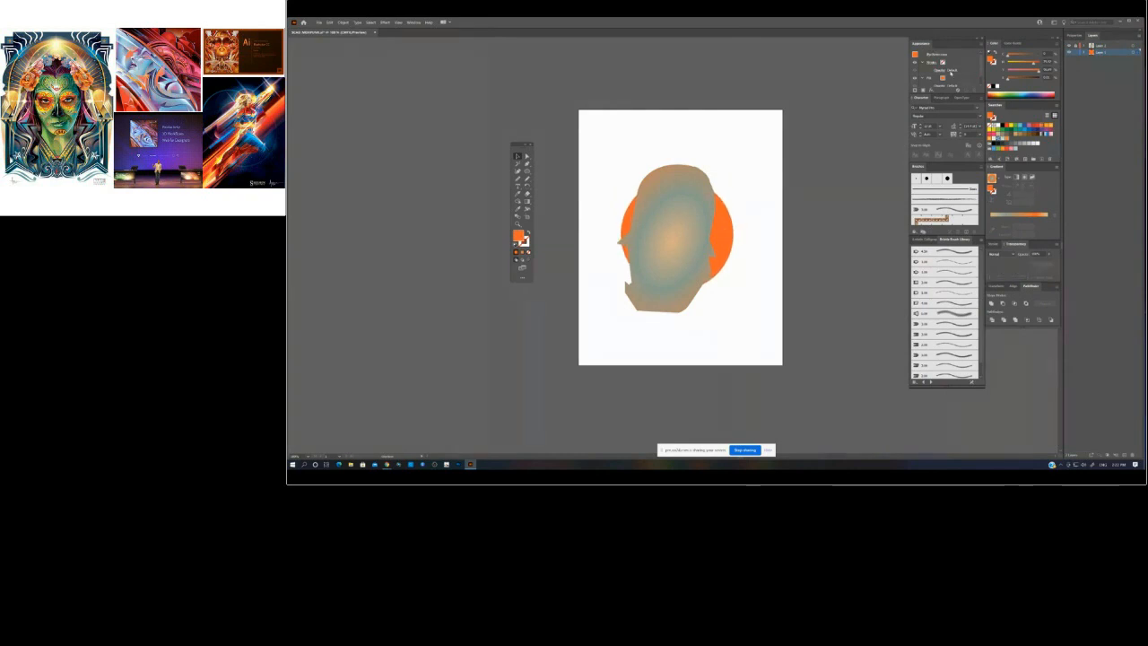
- Make the head's layer active and unlocked, and lock the orange circle's layer
left_click(1102, 45)
left_click(1076, 45)
left_click(1076, 52)
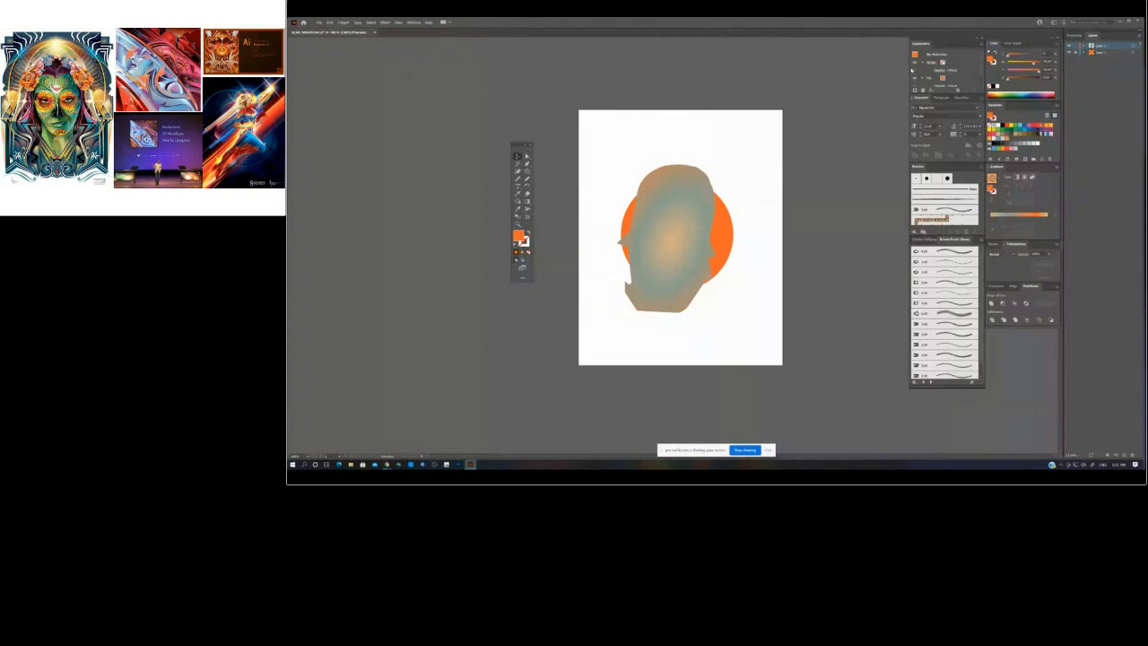
- Redraw the back of the neck and the crown of the head shape with the Pencil tool
left_click(710, 276)
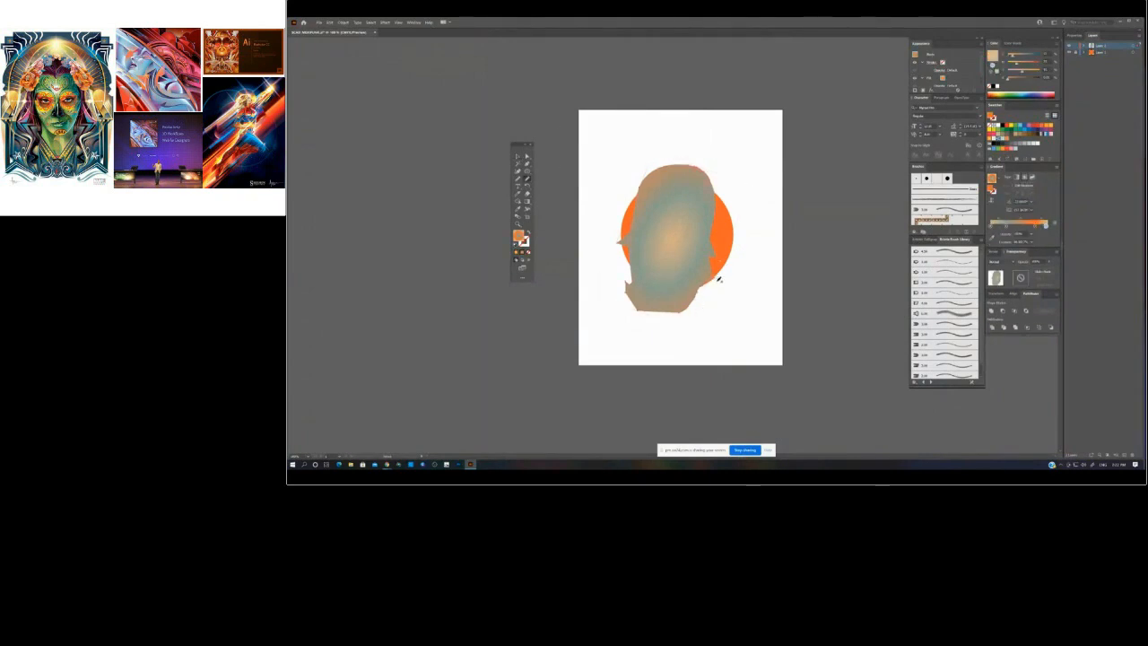
left_click(802, 176)
left_click(518, 156)
left_click(685, 203)
left_click(528, 179)
left_click(788, 122, "ctrl")
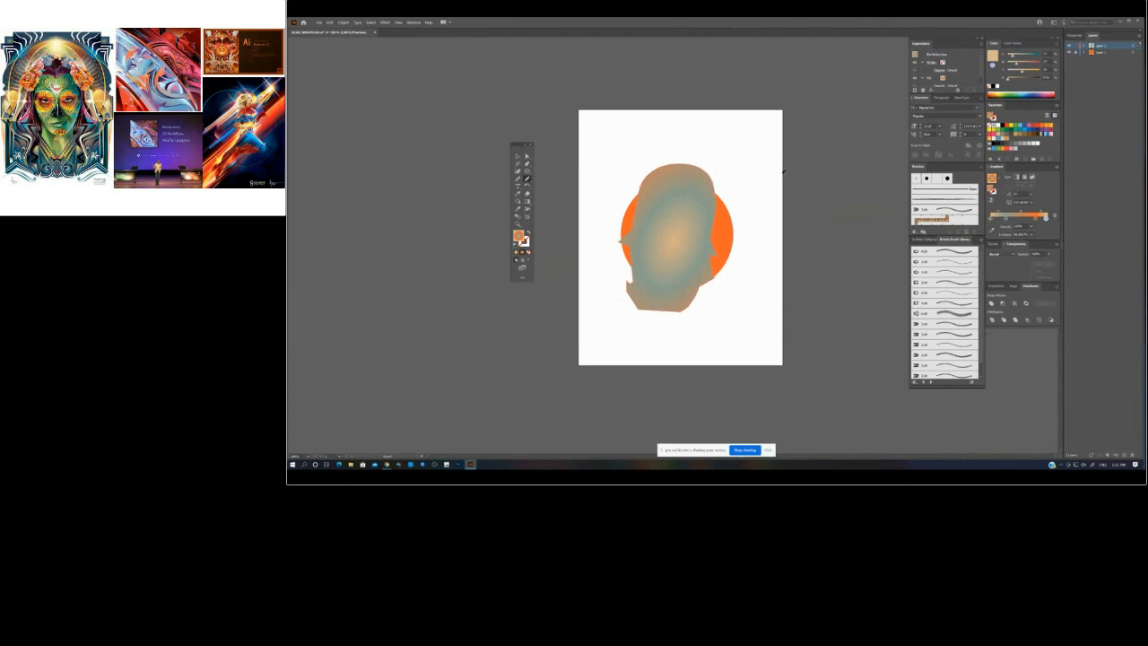
- Refine the upper back edge of the head with further Pencil strokes, smoothing its curve over the orange circle
left_click(518, 156)
left_click(704, 204)
key("b")
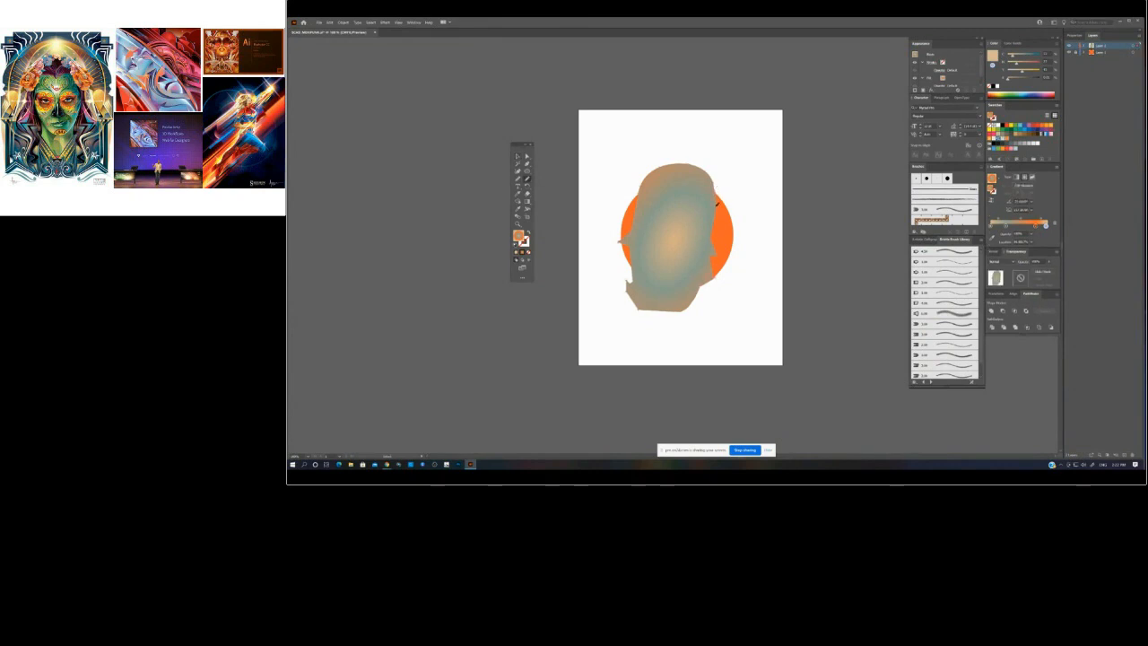
key("ctrl+shift+a")
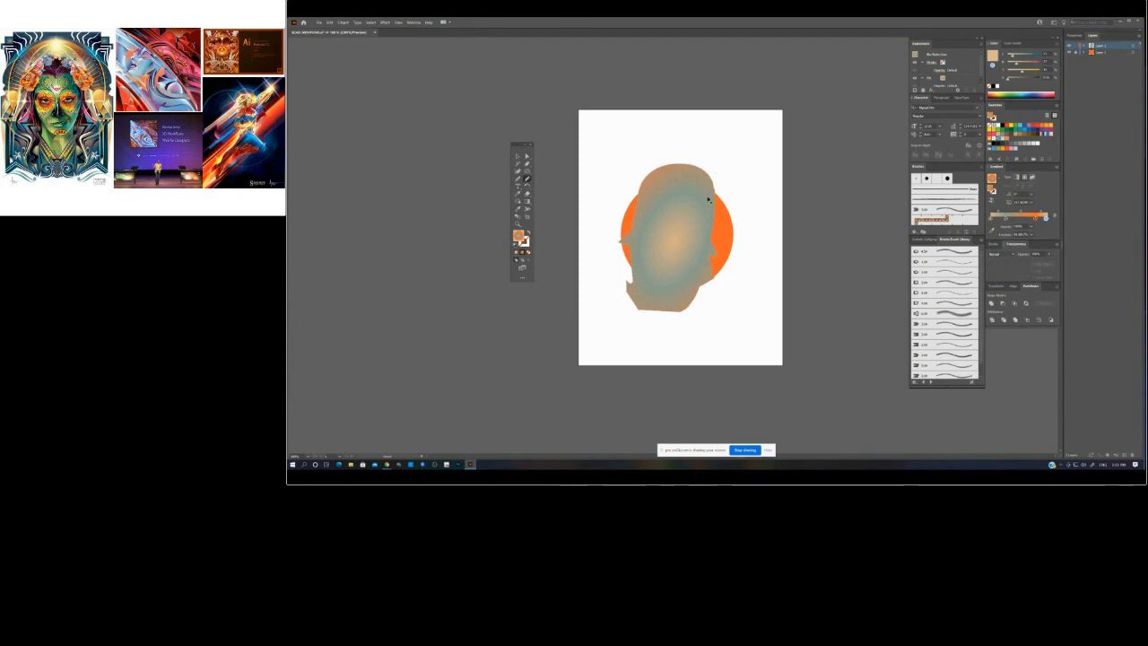
left_click(708, 199, "ctrl")
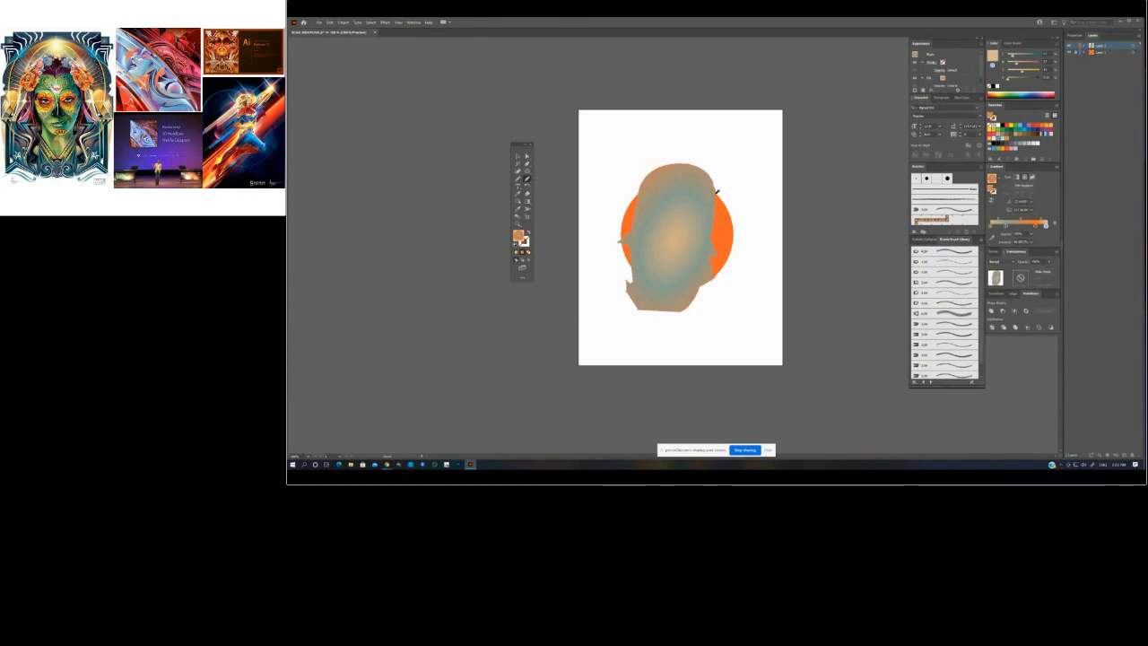
left_click(817, 225, "ctrl")
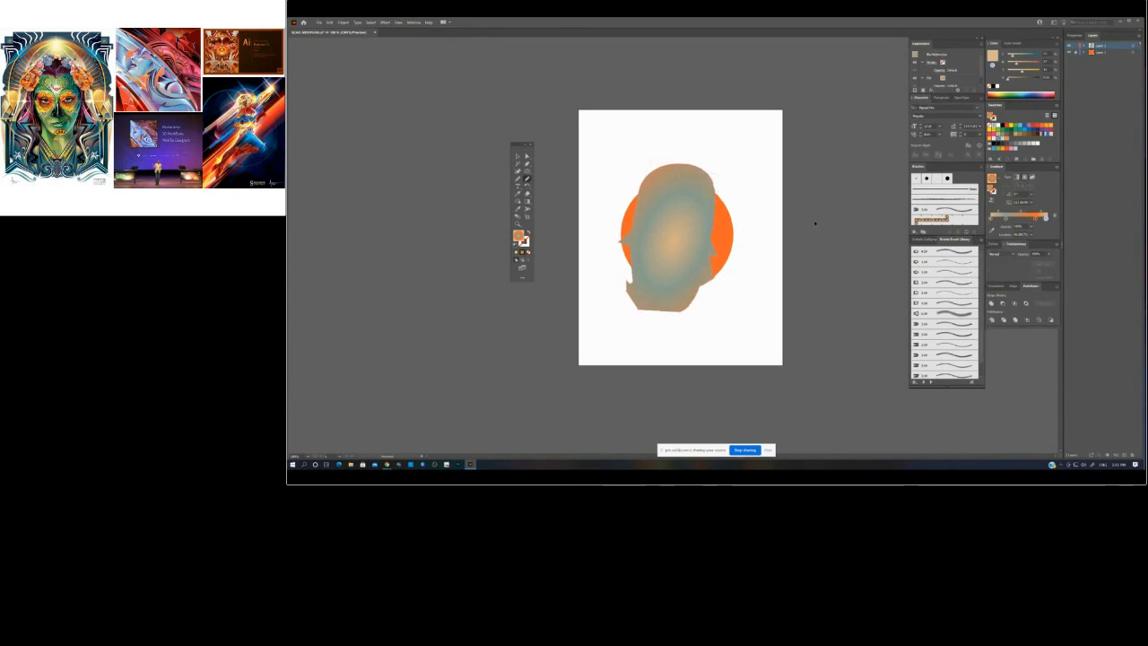
left_click(697, 187, "ctrl")
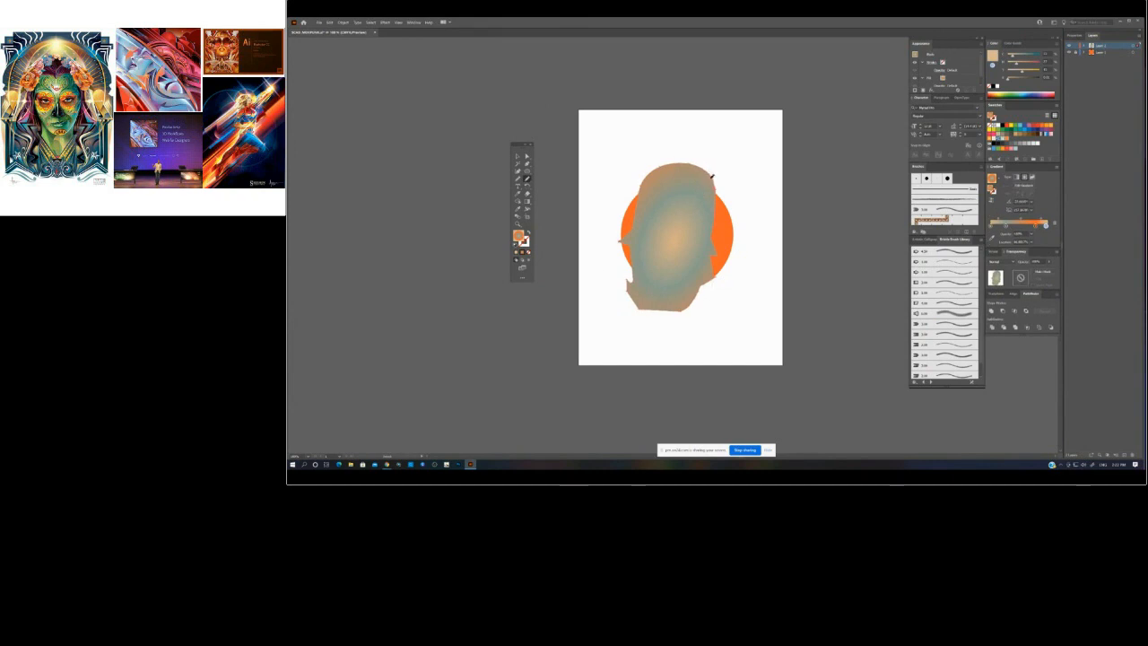
left_click_drag(716, 209, 715, 215)
left_click(517, 157)
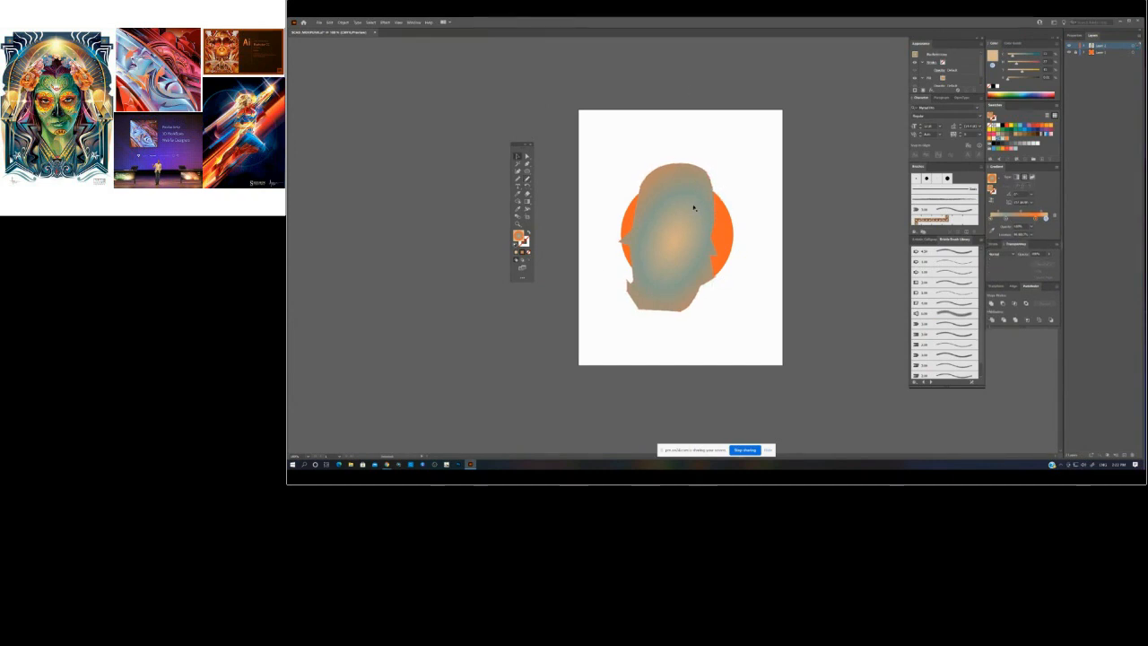
- Try reshaping the throat notch and the back edge of the head silhouette with the Pencil tool
left_click(705, 215)
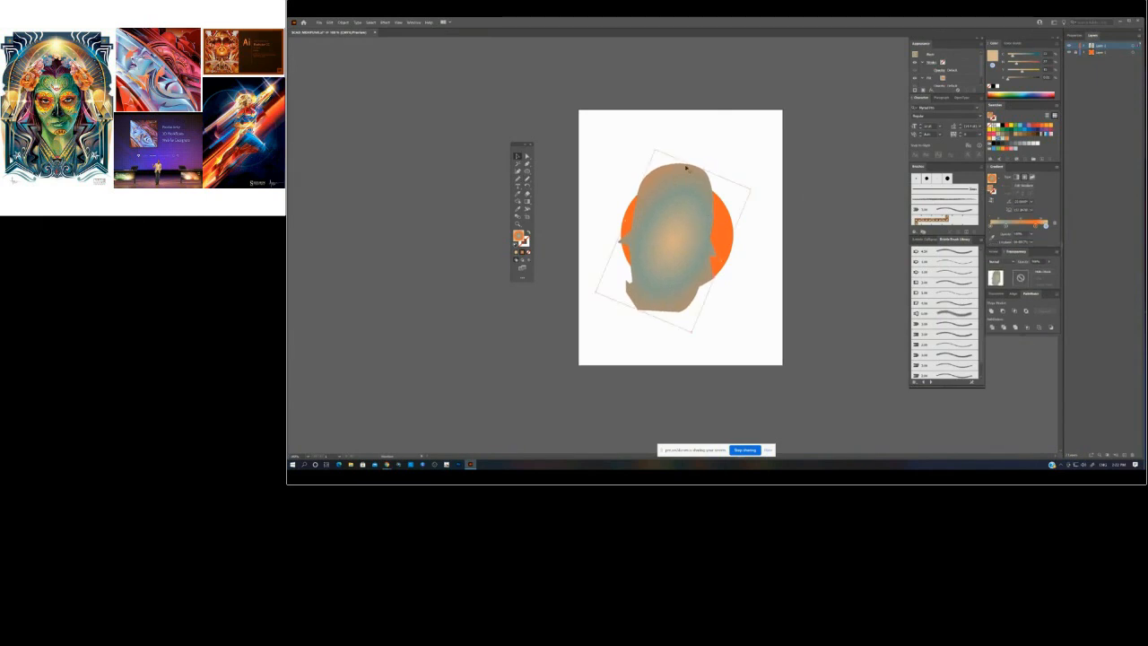
left_click(526, 179)
left_click(832, 208, "ctrl")
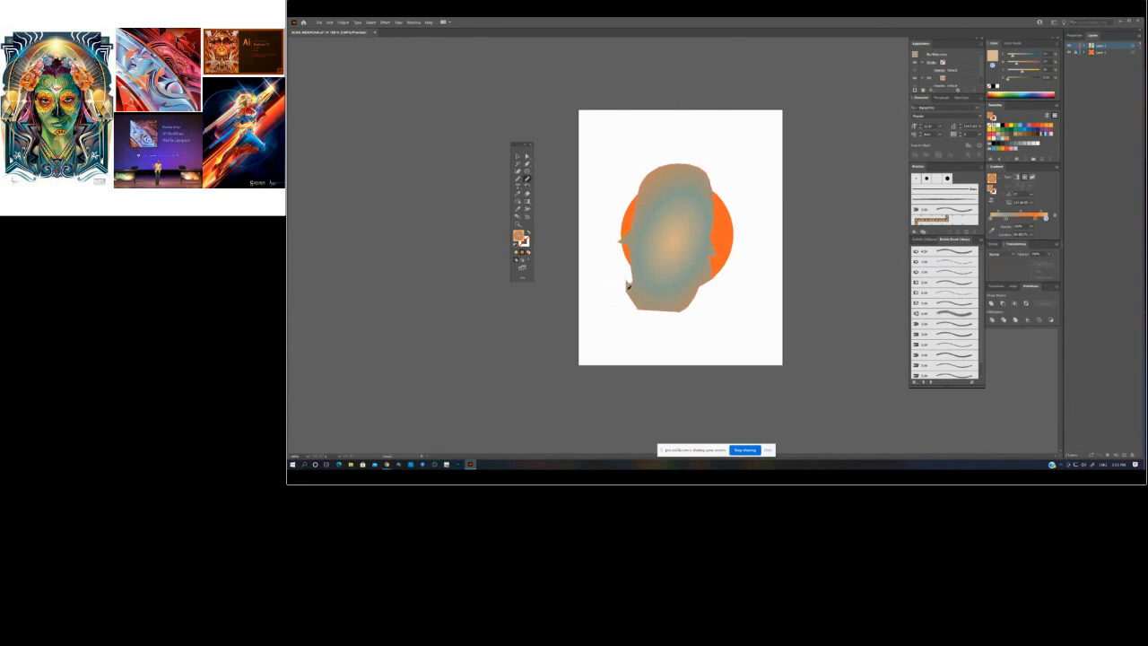
left_click(636, 261, "ctrl")
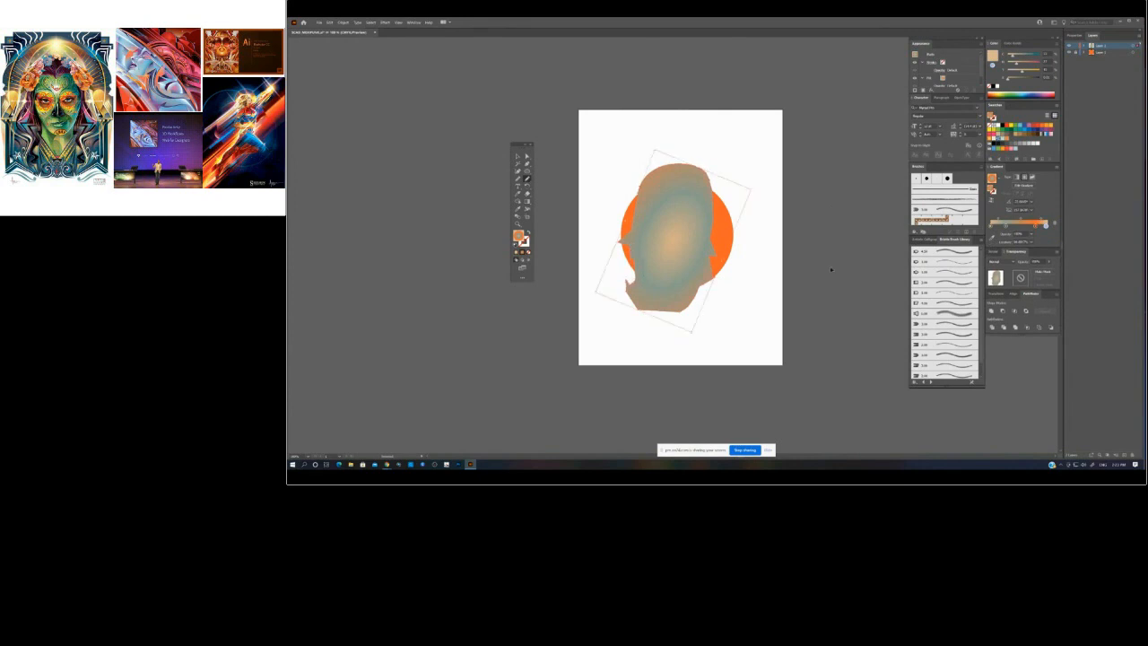
left_click(827, 93, "ctrl")
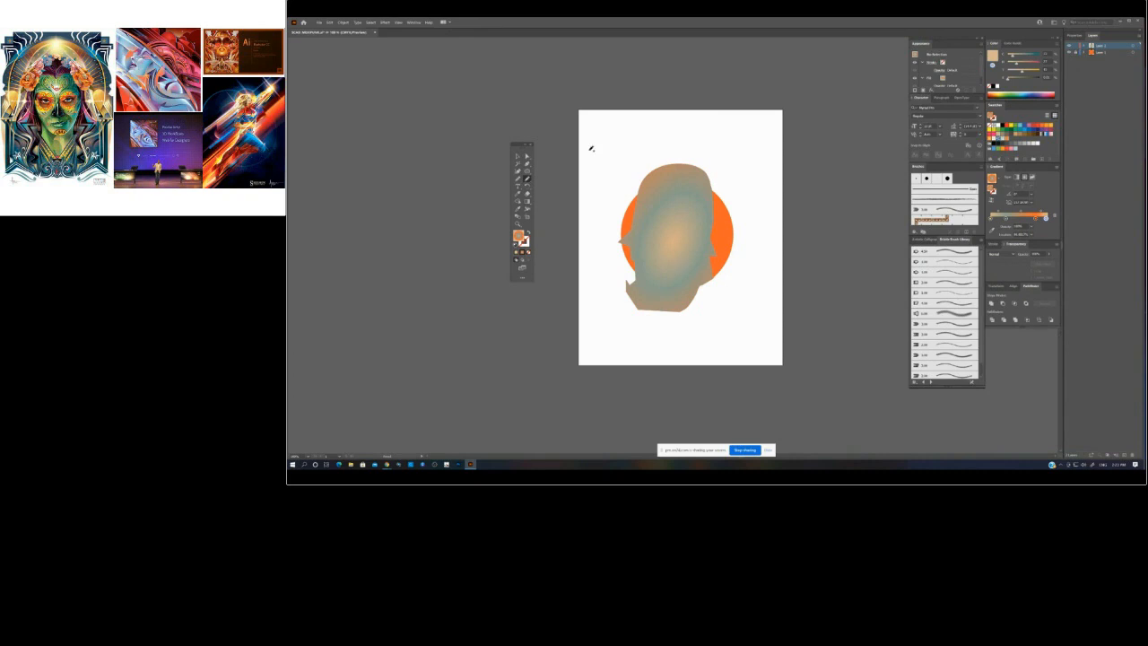
left_click(689, 191)
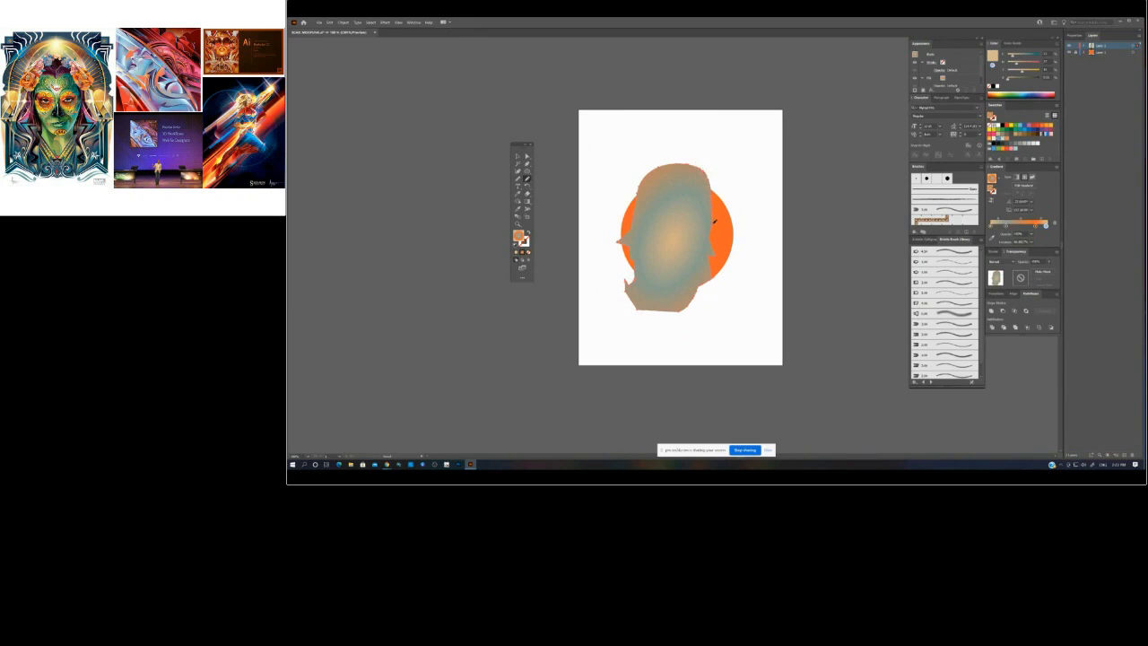
left_click(487, 206)
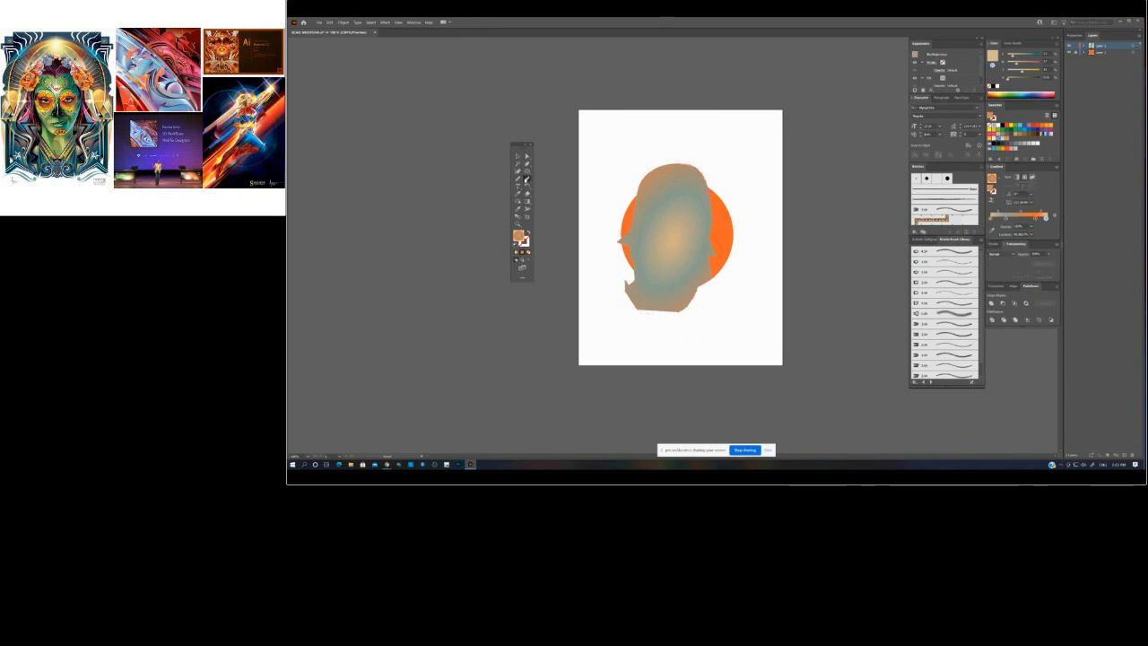
- Undo the recent edits to the head, and cut the shape across its middle into an upper and a lower piece
left_click(527, 194)
left_click(541, 194)
key("ctrl+z")
key("ctrl+z")
key("ctrl+z")
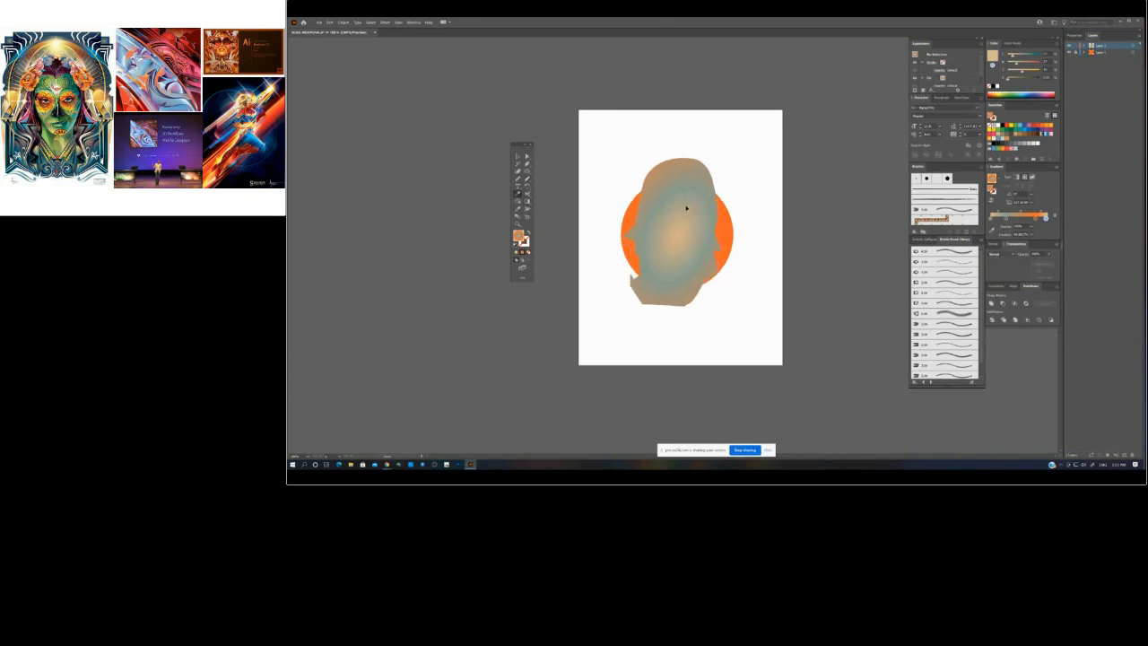
key("ctrl+z")
key("ctrl+shift+z")
key("ctrl+z")
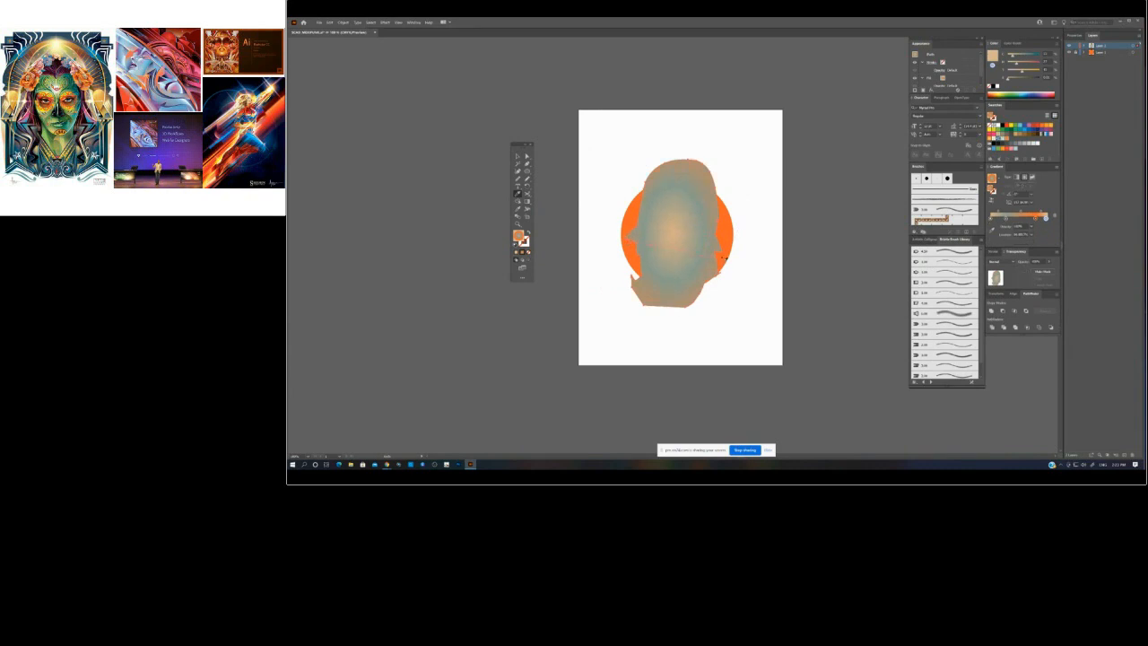
key("ctrl+z")
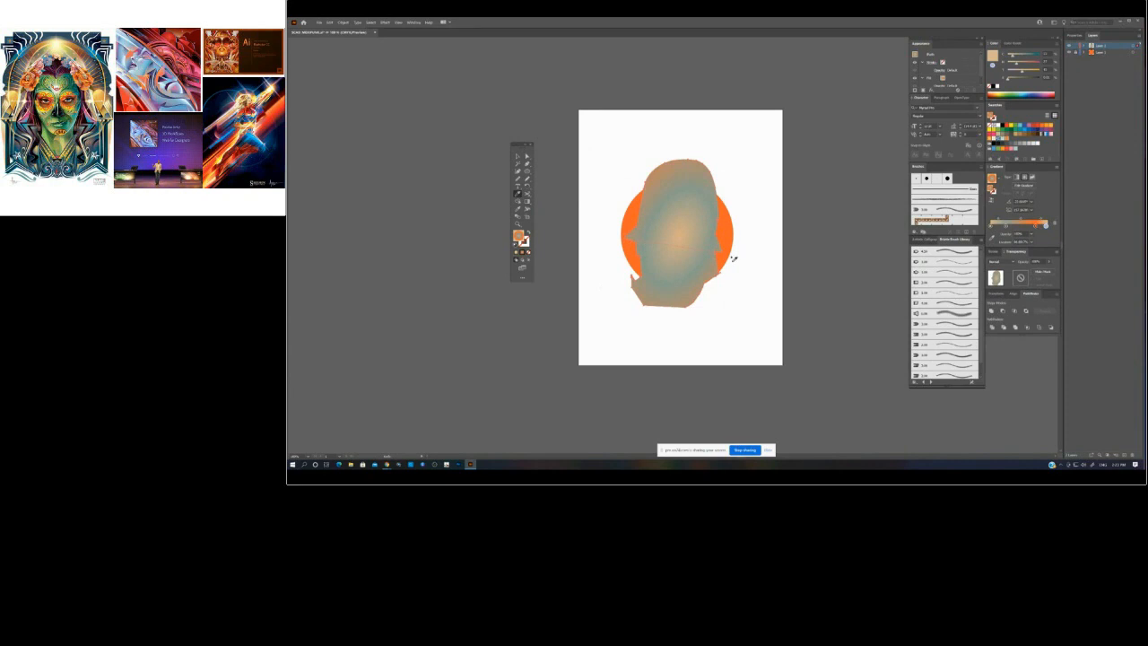
key("ctrl+z")
left_click(684, 213, "ctrl")
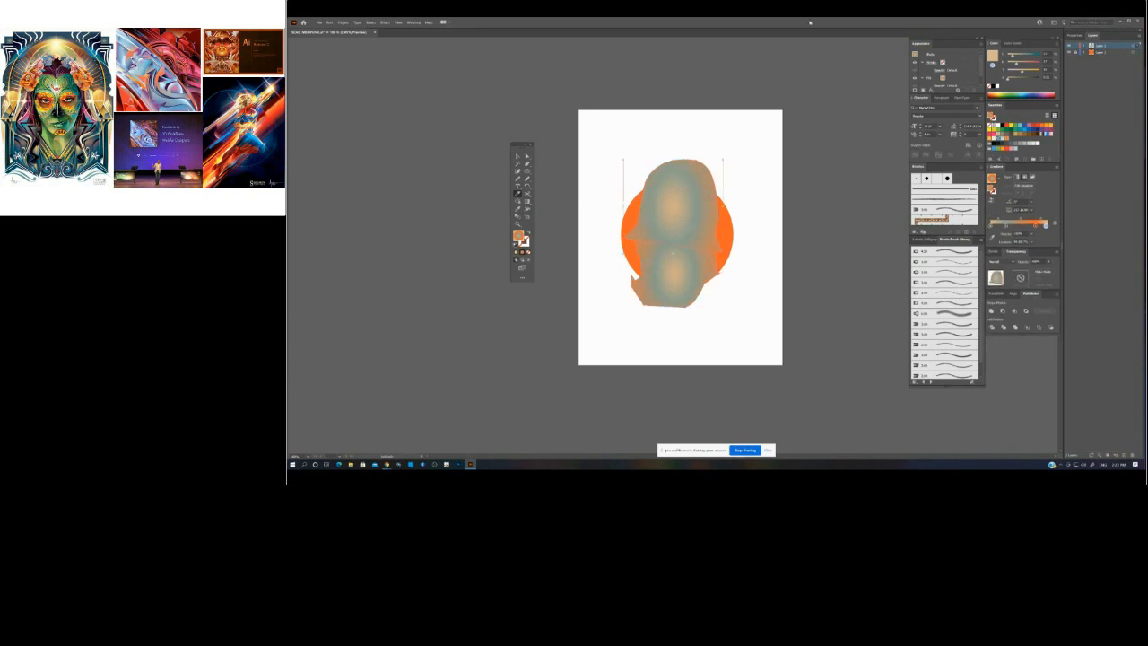
- Reposition the radial gradient on the lower head piece, centring it higher and toward the face side
key("g")
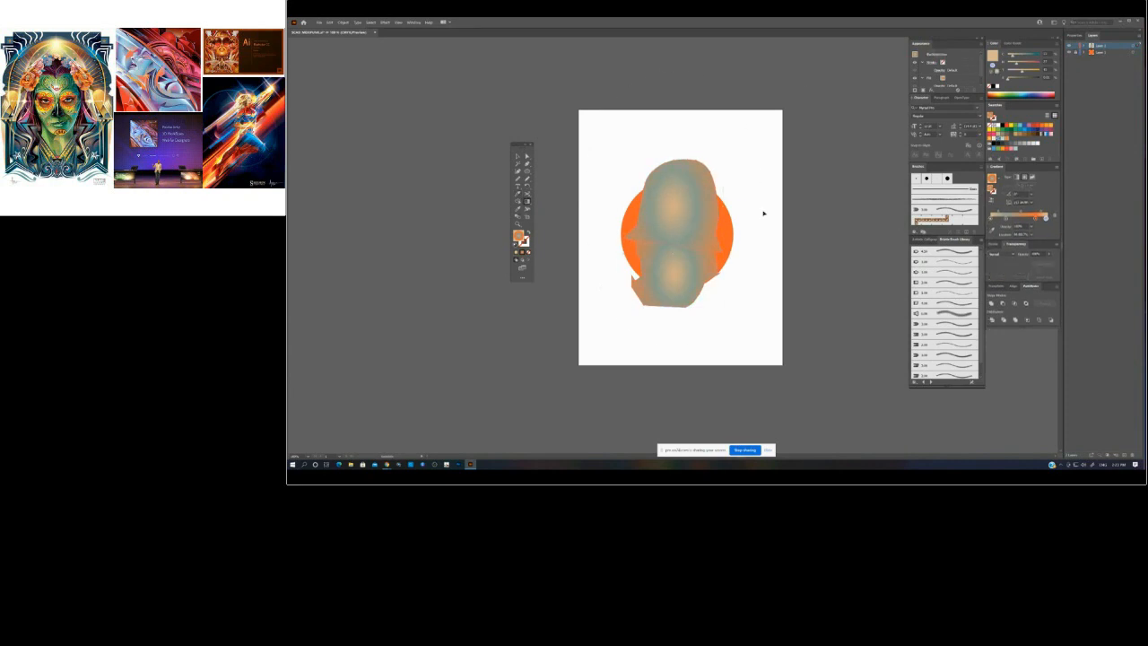
left_click(672, 274)
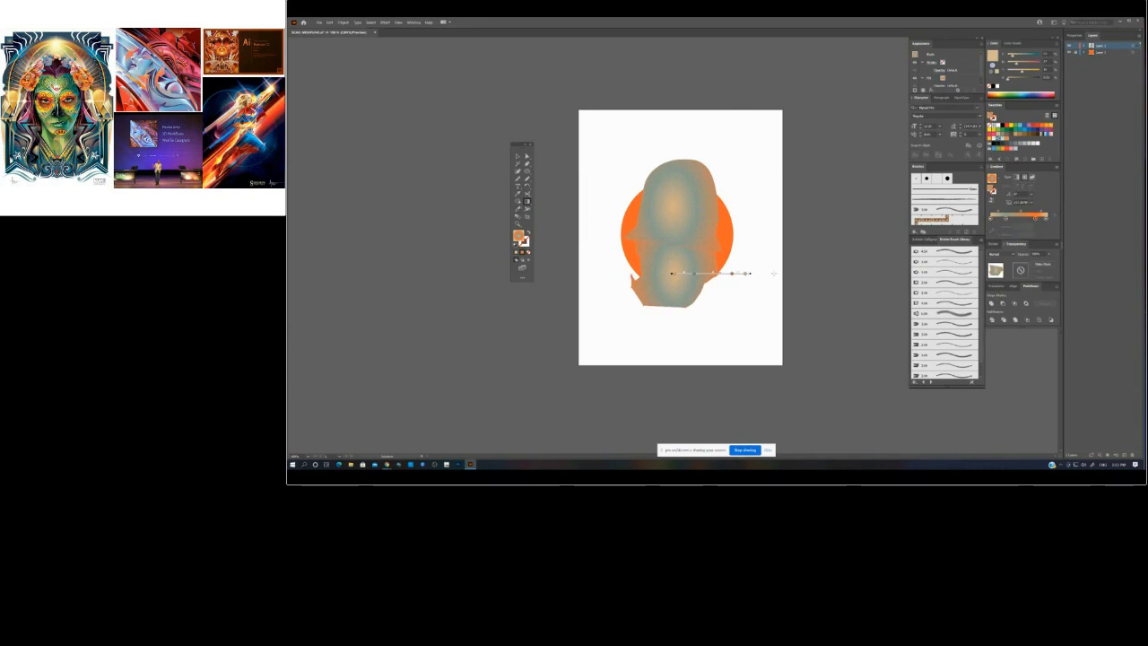
left_click(661, 257)
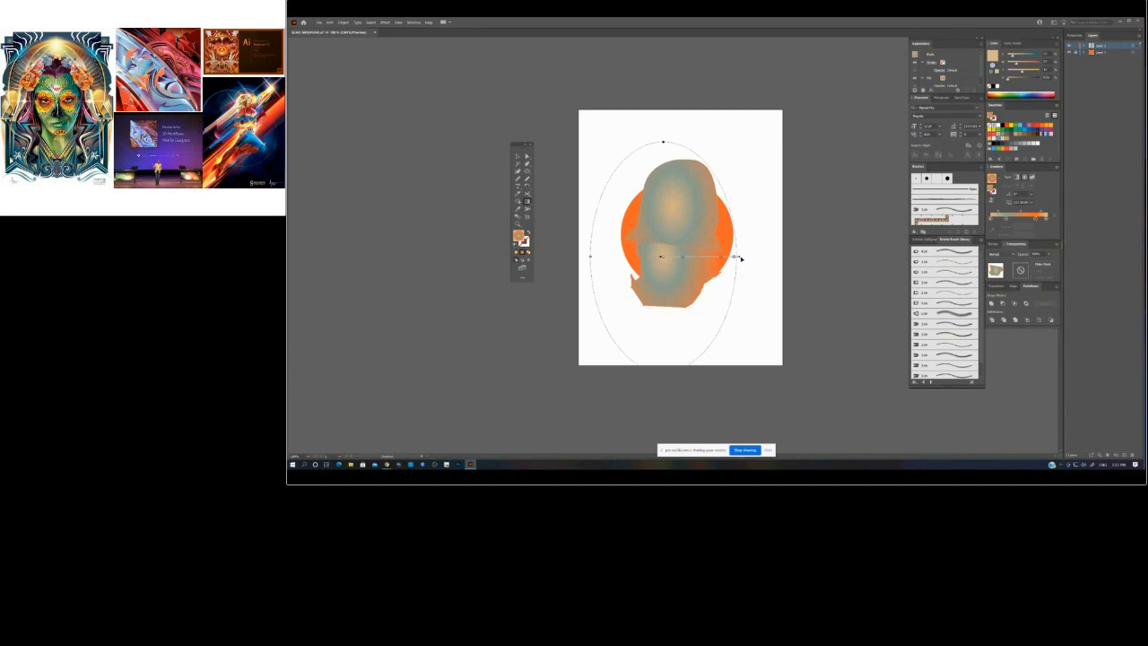
mouse_move(741, 258)
left_mouse_down()
mouse_move(768, 279)
mouse_move(739, 259)
left_mouse_up()
key("Delete")
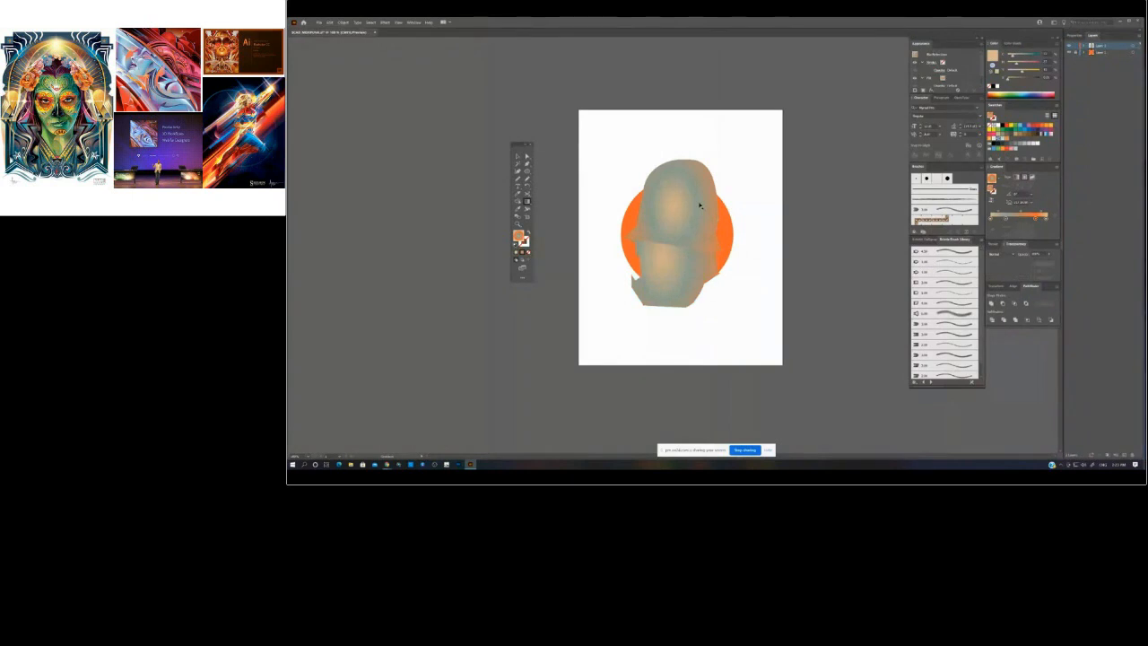
- Smooth the upper back edge of the upper head piece with the Pencil tool
left_click(699, 205, "ctrl")
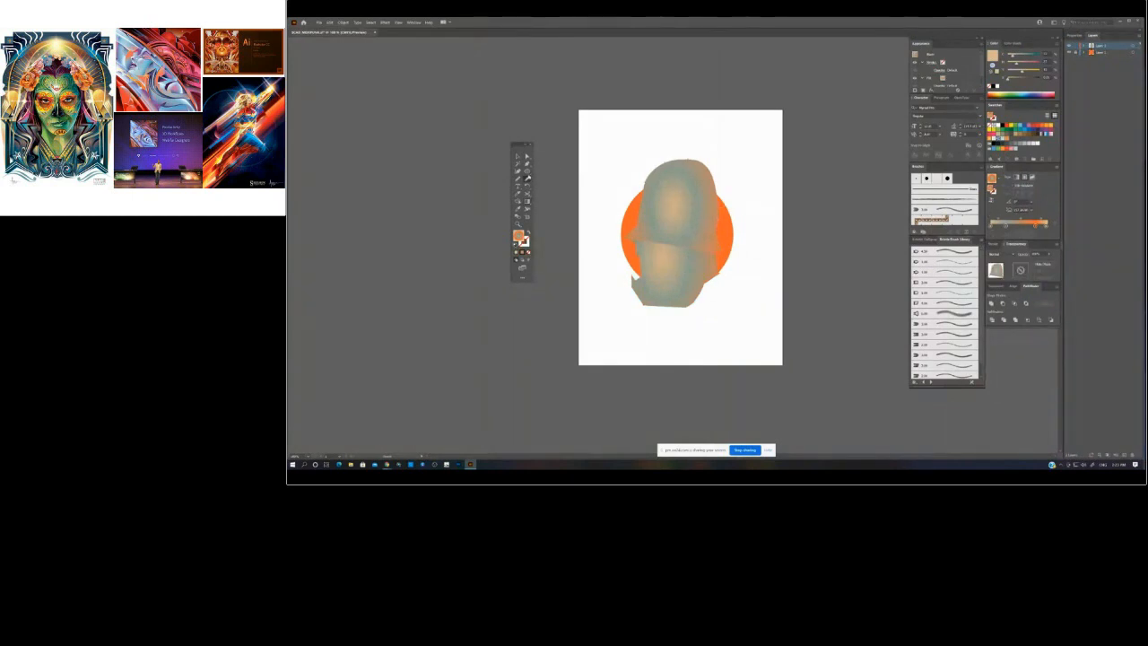
key("n")
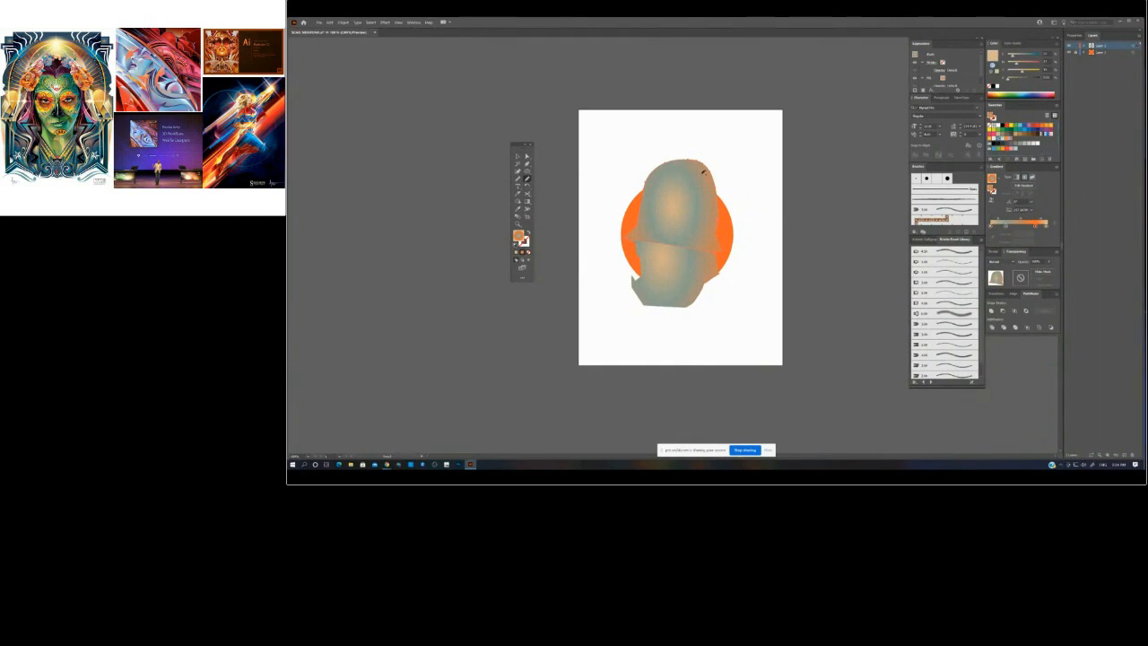
left_click(824, 214, "ctrl")
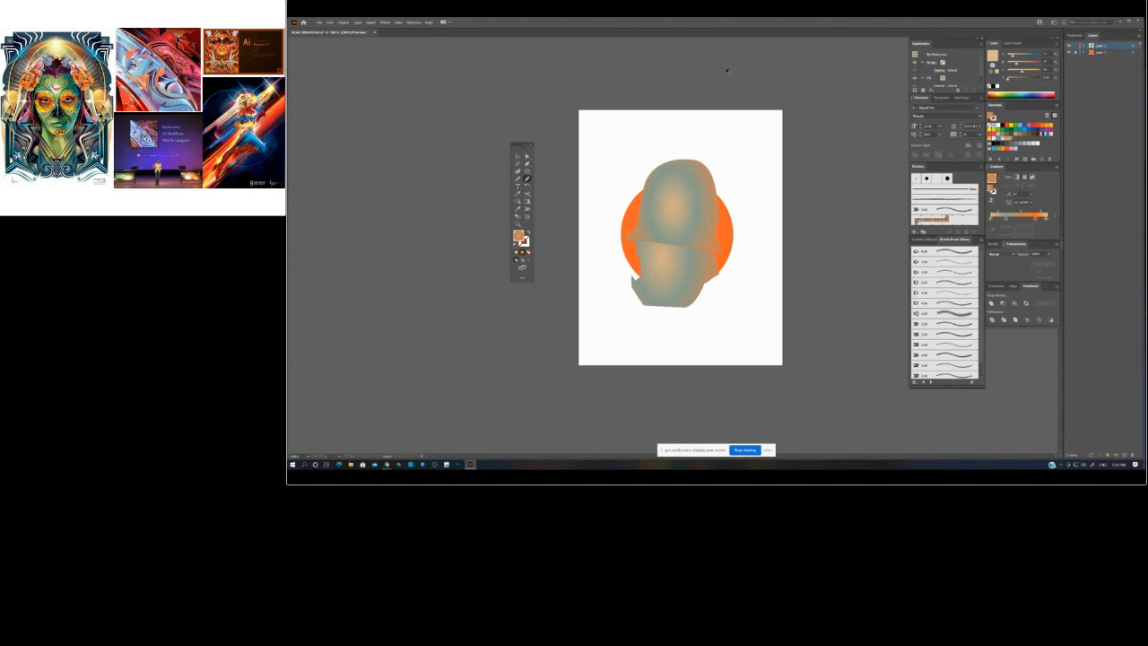
- Draw a small gradient-filled ellipse as an eye on the lower head piece and duplicate it beside the first
left_click(528, 170)
left_click_drag(665, 247, 681, 261)
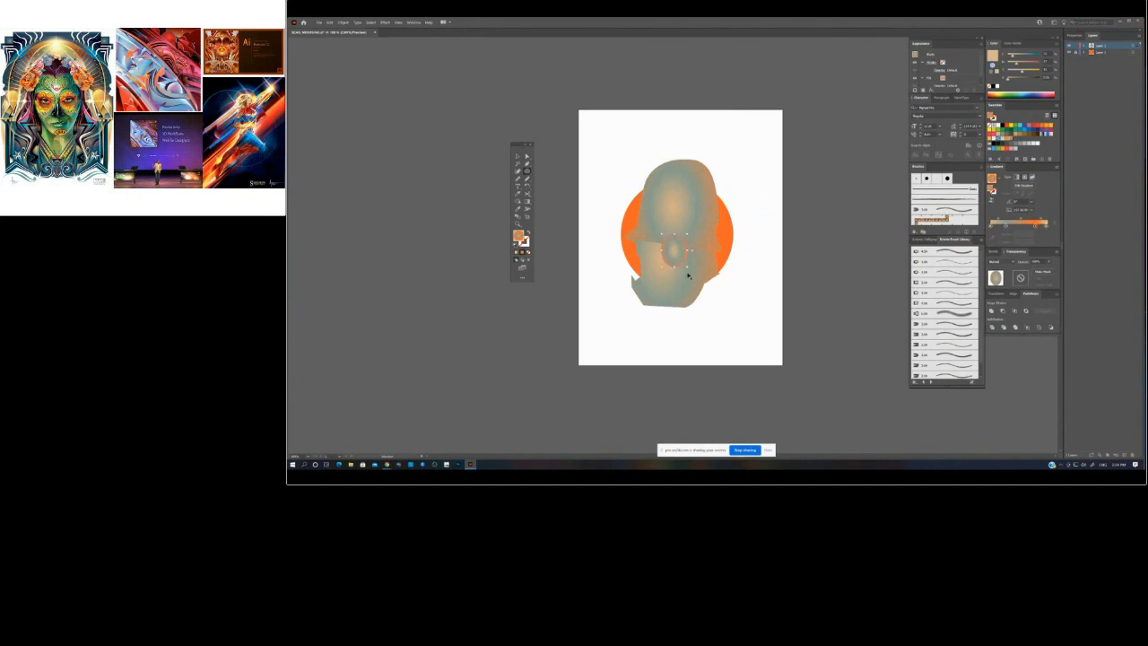
mouse_move(678, 261)
left_mouse_down("alt")
mouse_move(650, 267)
mouse_move(679, 265)
left_mouse_up("alt")
left_click(517, 157)
left_click(690, 247)
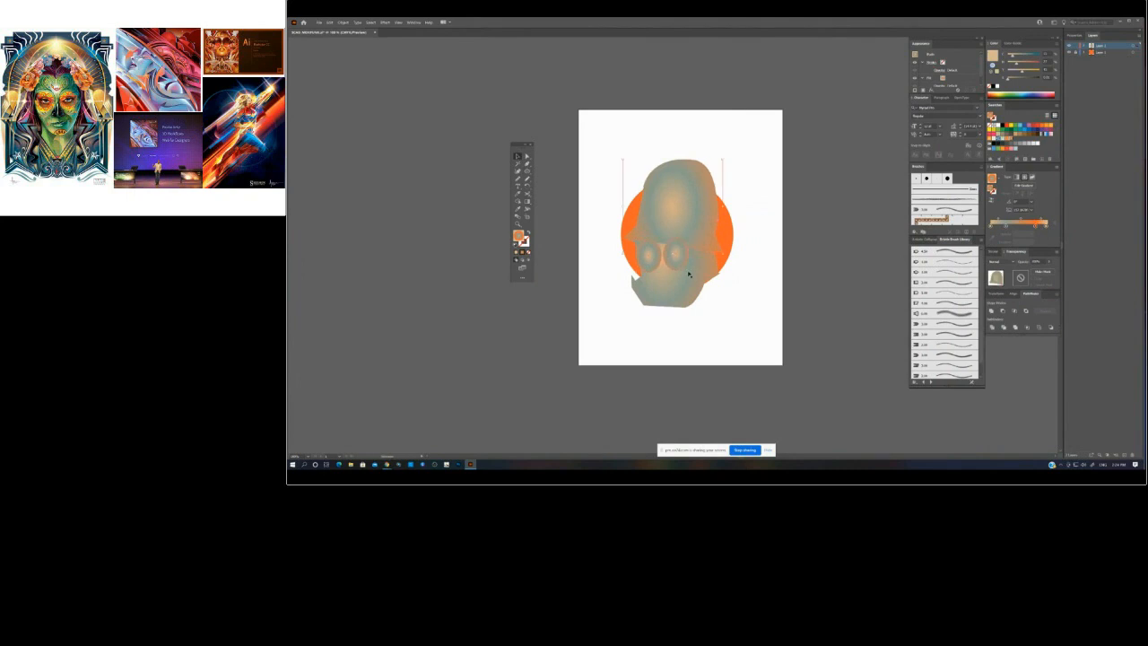
left_click(797, 201)
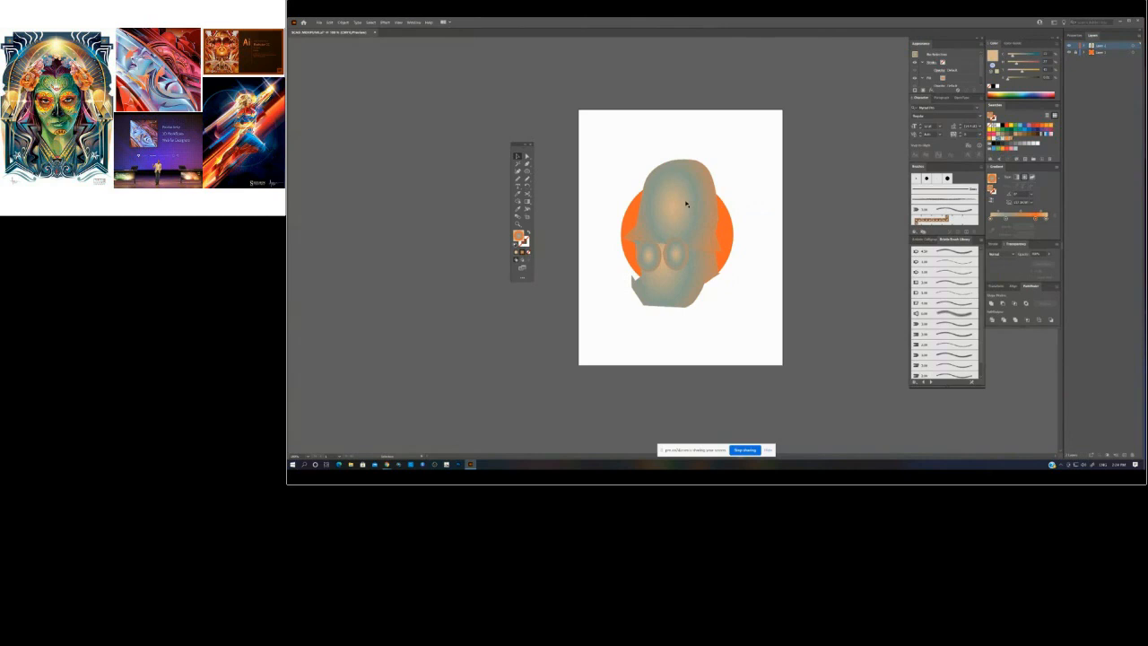
- Try moving the upper head piece off the artboard, and undo the move
left_click(686, 204)
left_click(827, 160)
left_click_drag(689, 191, 843, 188)
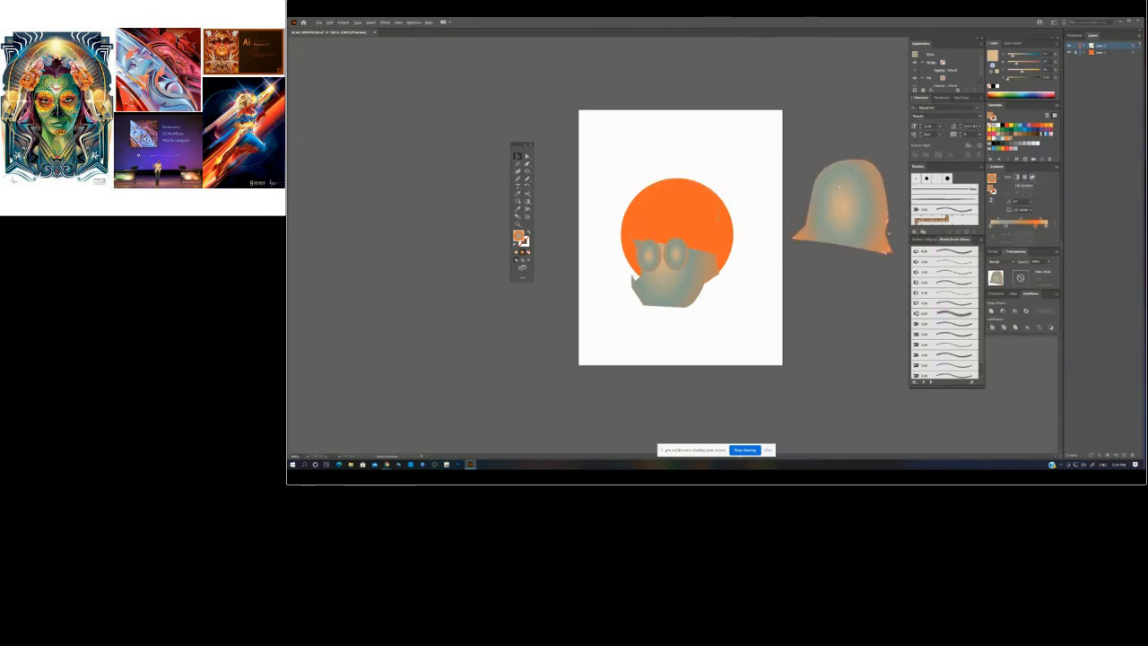
key("ctrl+z")
left_click(815, 107)
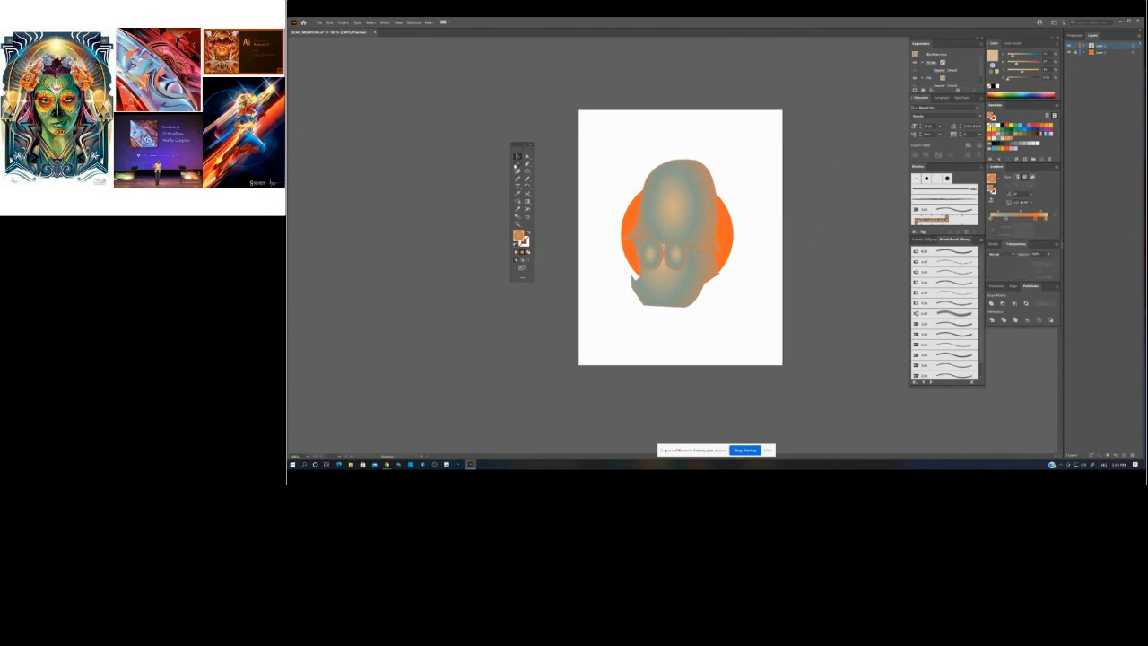
- Draw a closed band across the head just above the oval eyes with the Pen tool
left_click(527, 165)
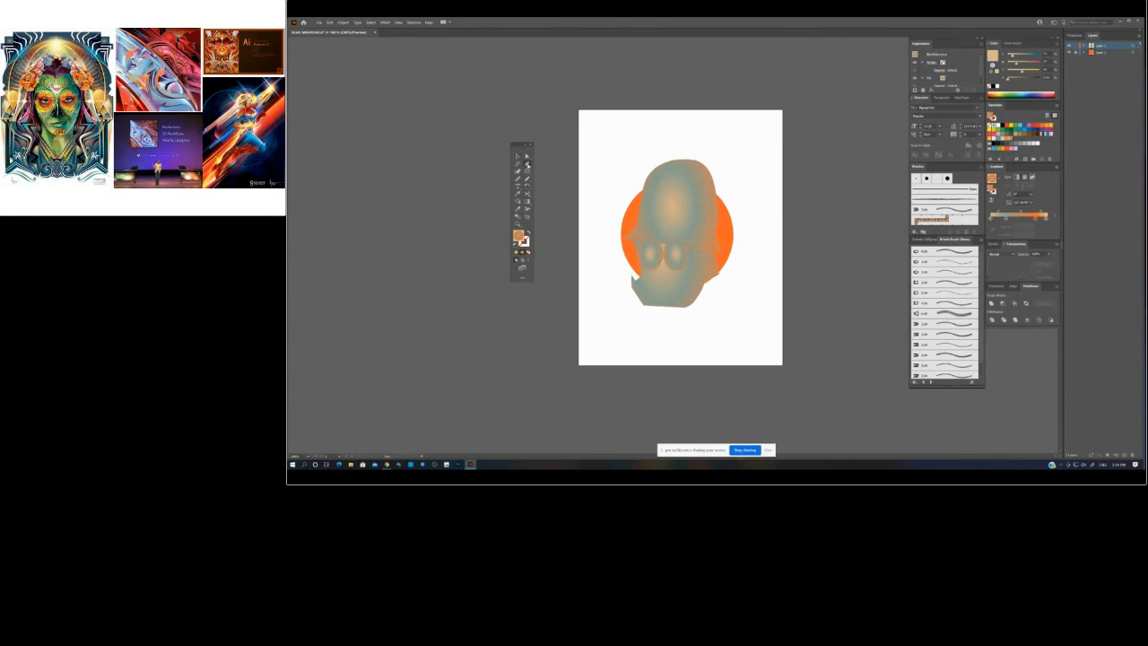
left_click(645, 221)
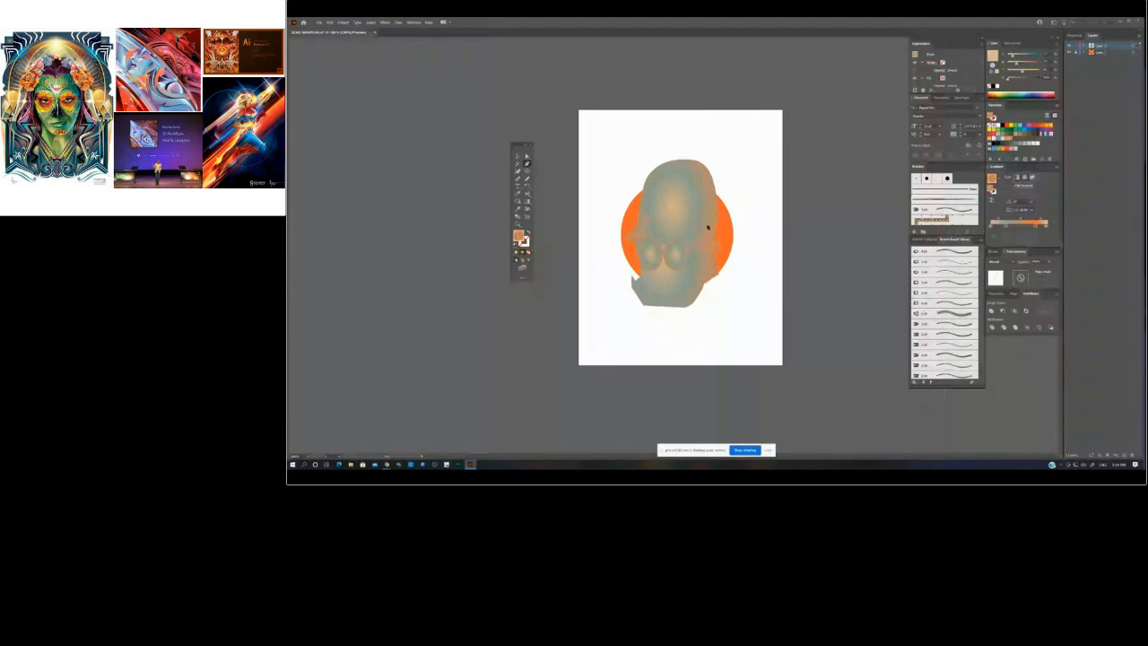
left_click(639, 240)
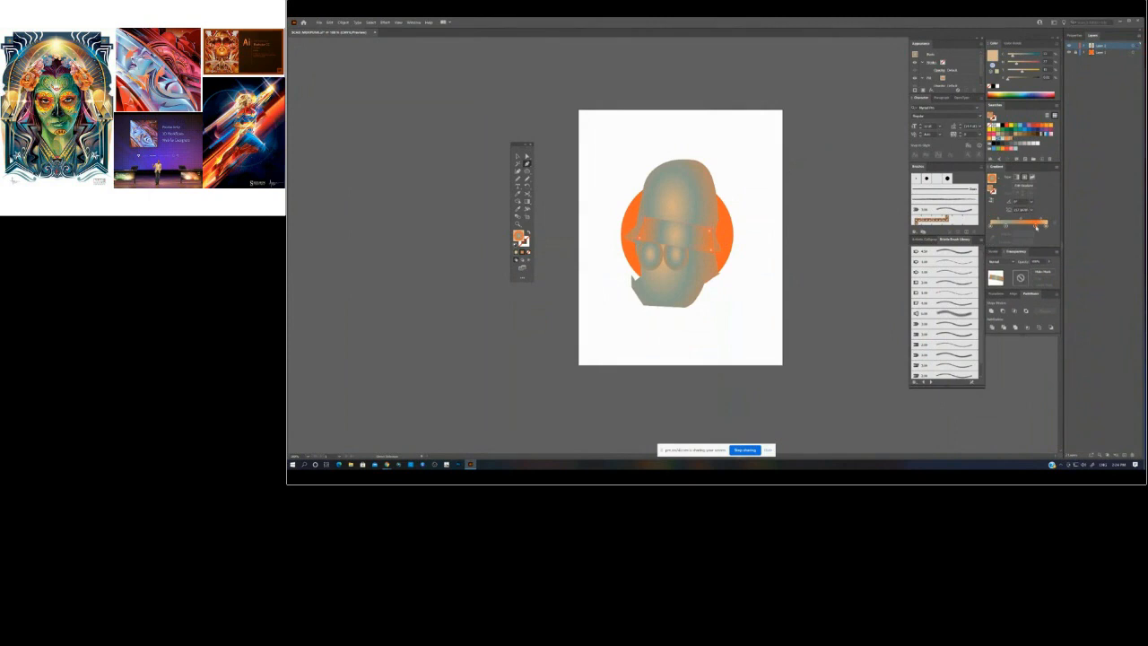
- Adjust the band's gradient colour stops, make the gradient linear, and redirect it diagonally across the band
left_click(1032, 226)
left_click(1006, 226)
left_click(1017, 178)
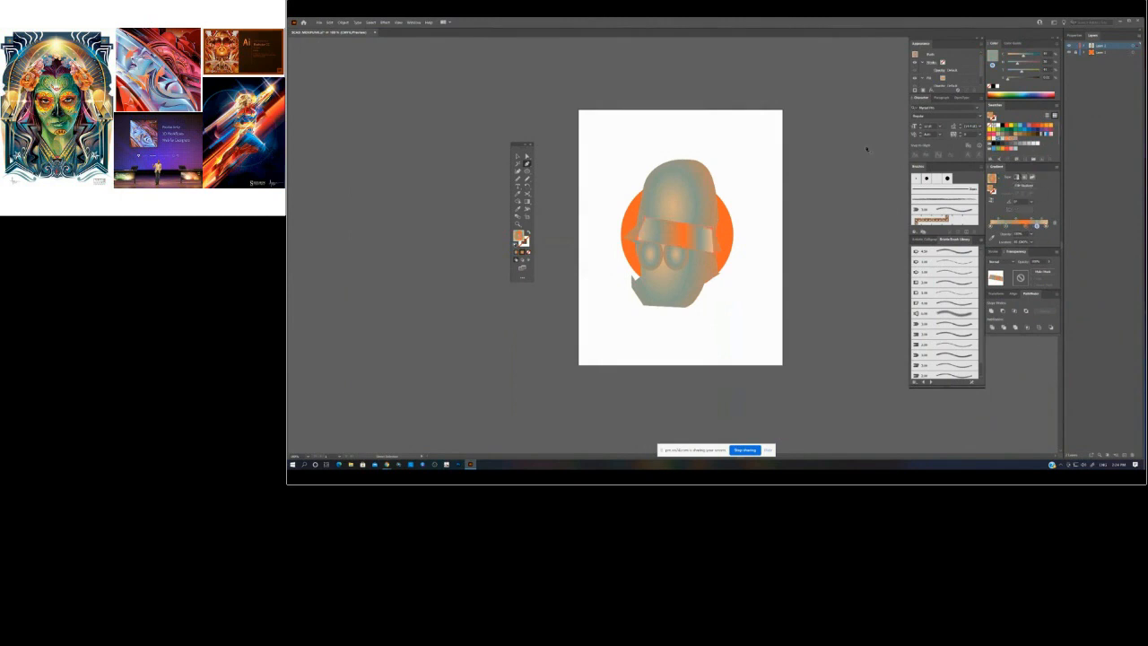
left_click(527, 201)
mouse_move(733, 183)
left_mouse_down()
mouse_move(605, 308)
mouse_move(618, 364)
mouse_move(589, 354)
left_mouse_up()
left_click(810, 226, "ctrl")
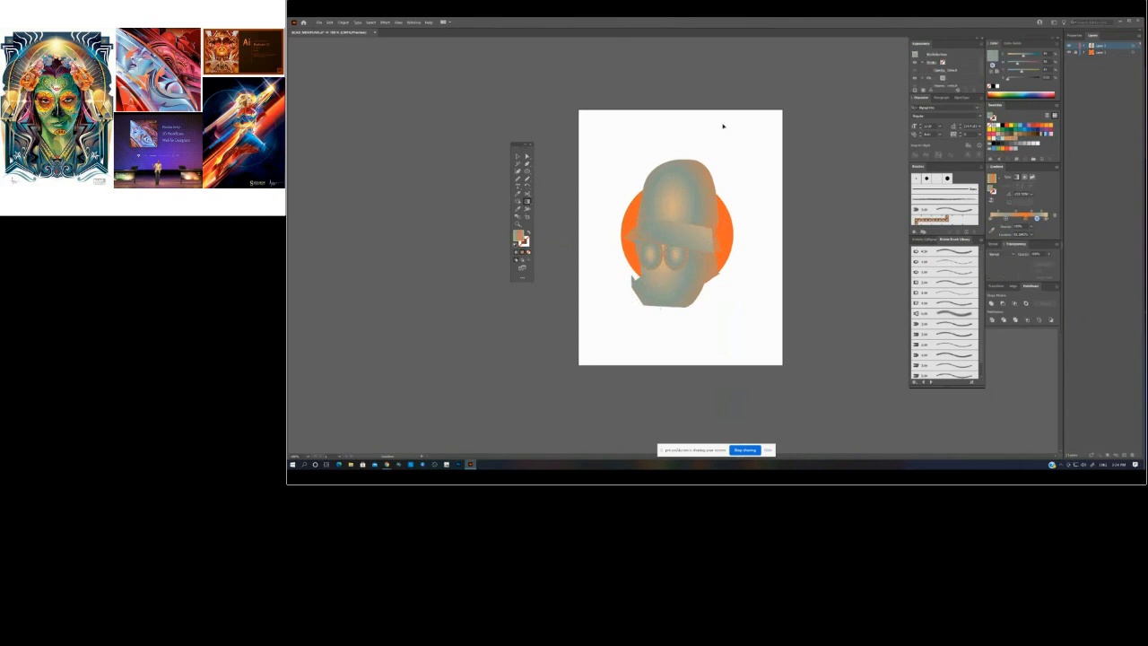
- Delete the two oval eyes
left_click(677, 260)
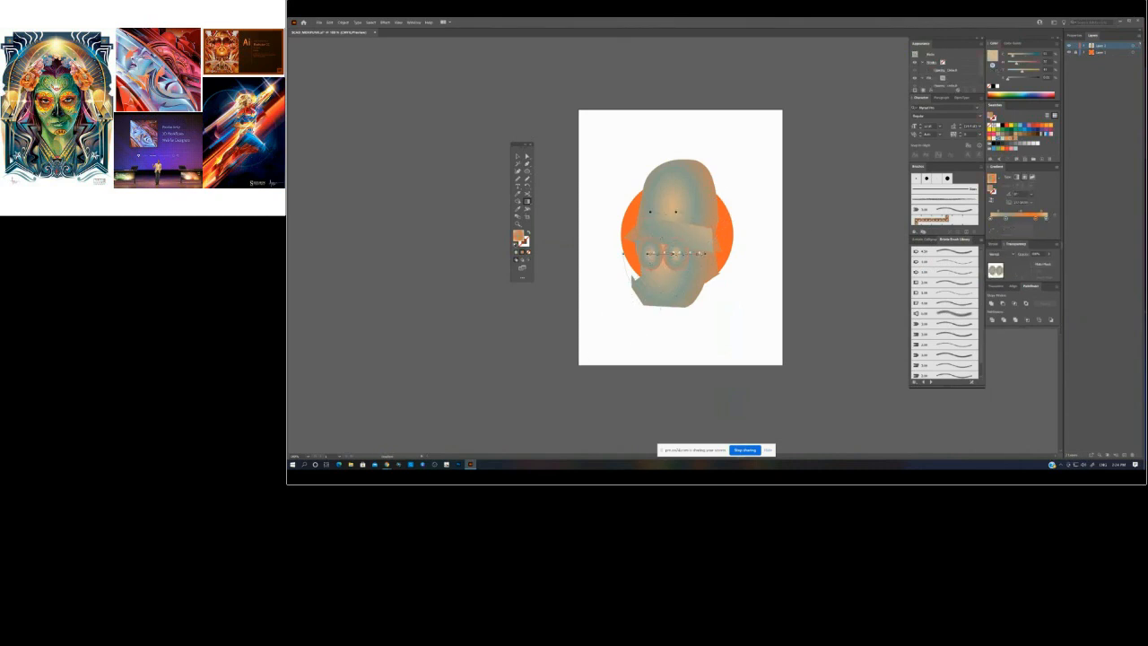
left_click(635, 140)
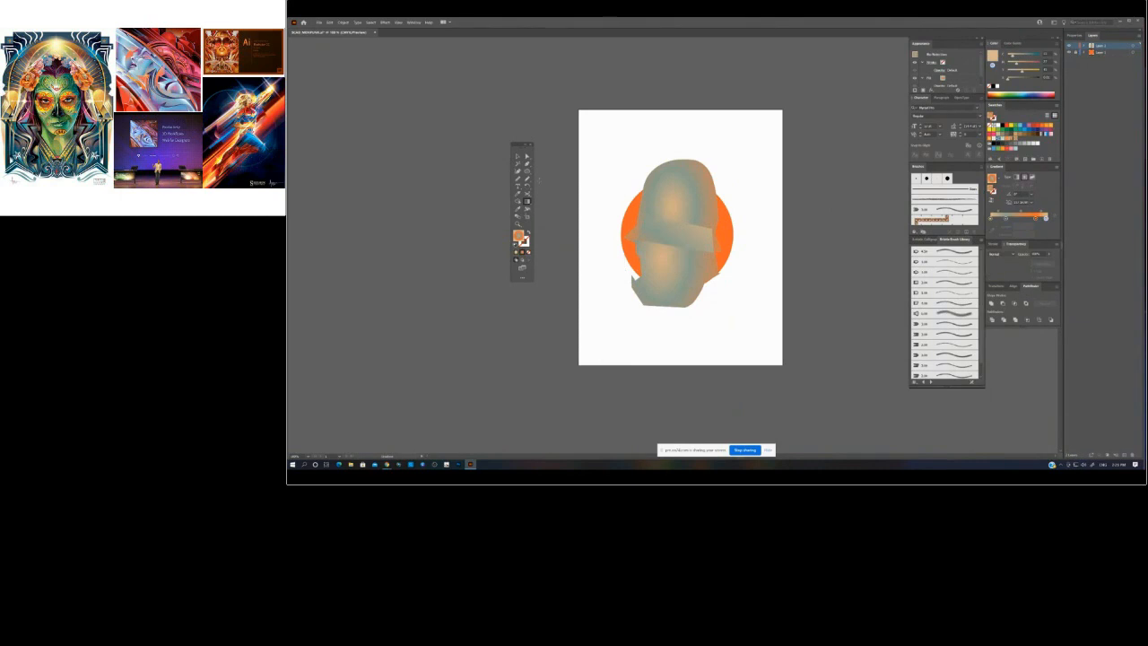
- Draw a flower-shaped eye below the band with the Pencil tool and reverse its gradient
left_click(665, 252)
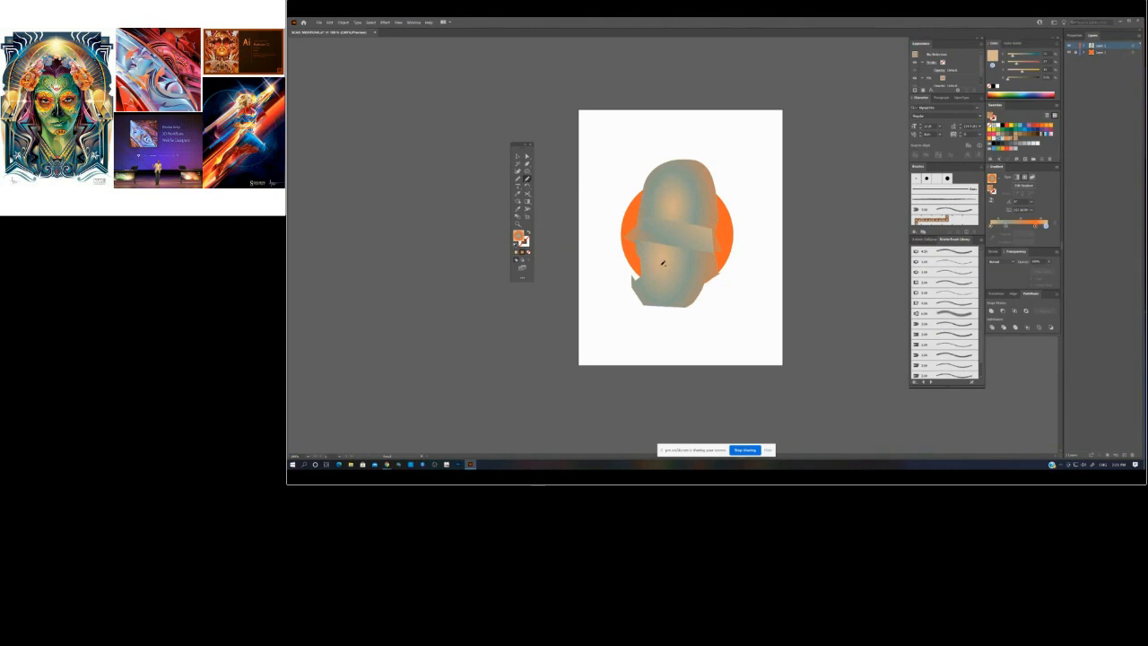
left_click_drag(652, 232, 658, 250)
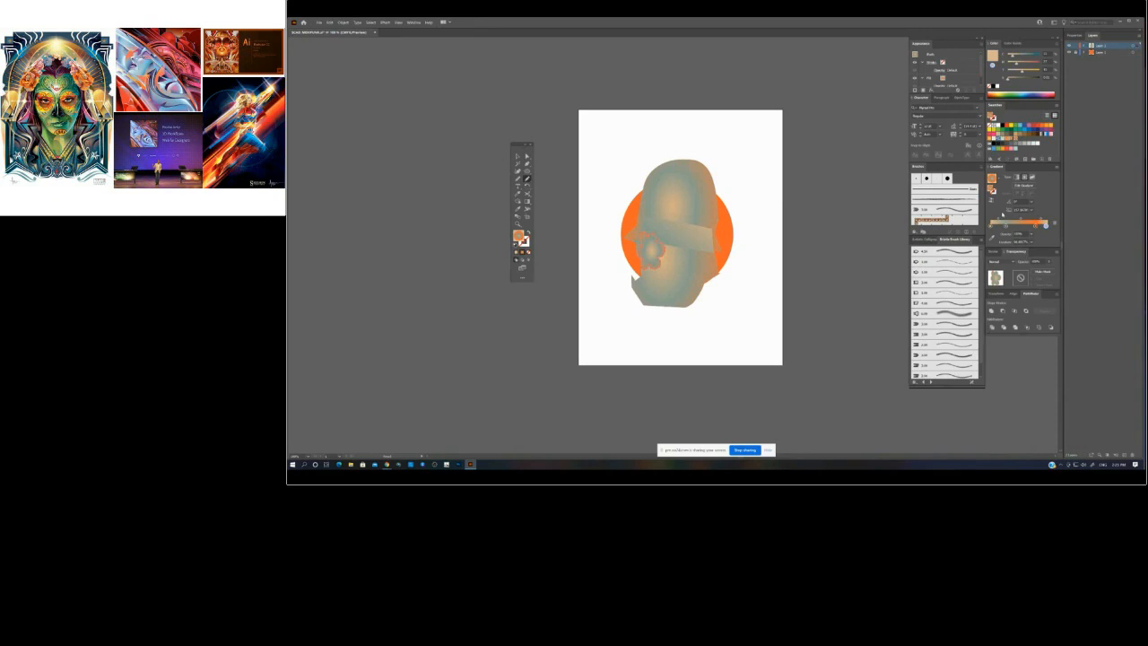
left_click(991, 201)
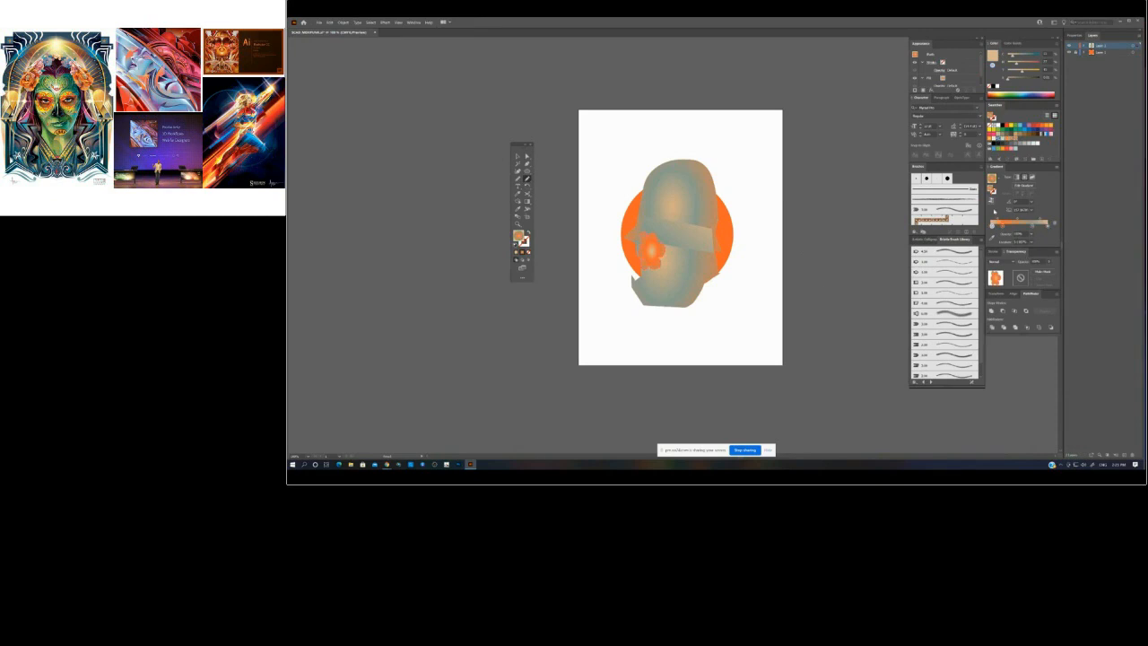
- Duplicate the flower-shaped eye to the other side of the face and reflect the copy
left_click(831, 279)
left_click_drag(652, 254, 684, 252)
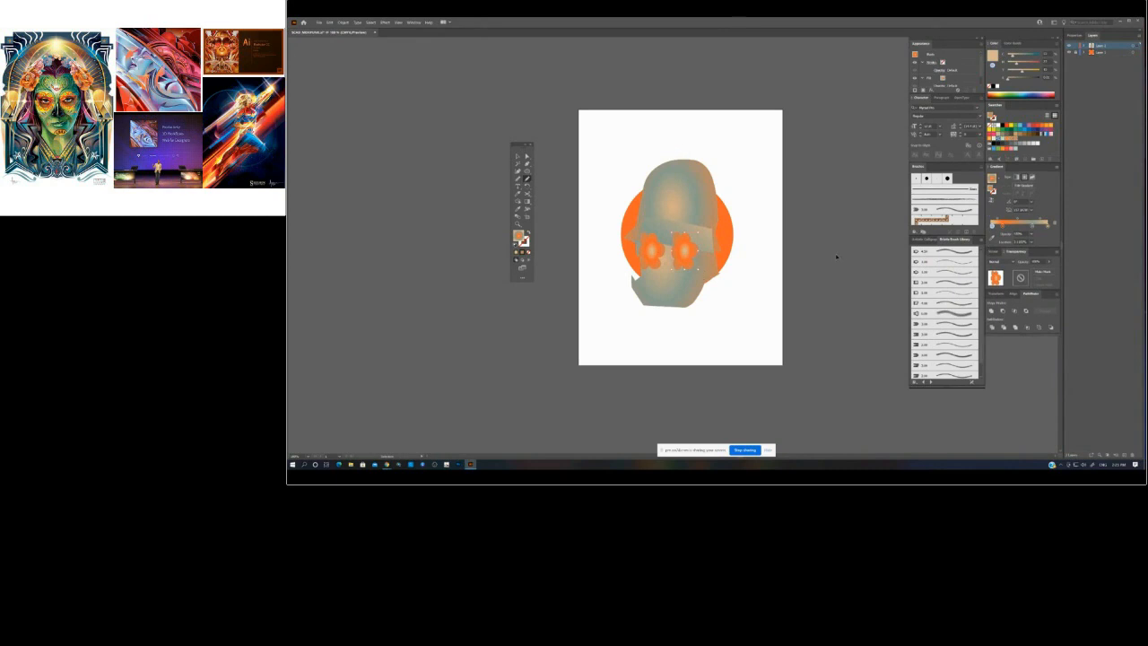
left_click_drag(528, 185, 542, 195)
left_click_drag(685, 252, 685, 268)
key("v")
left_click(765, 139)
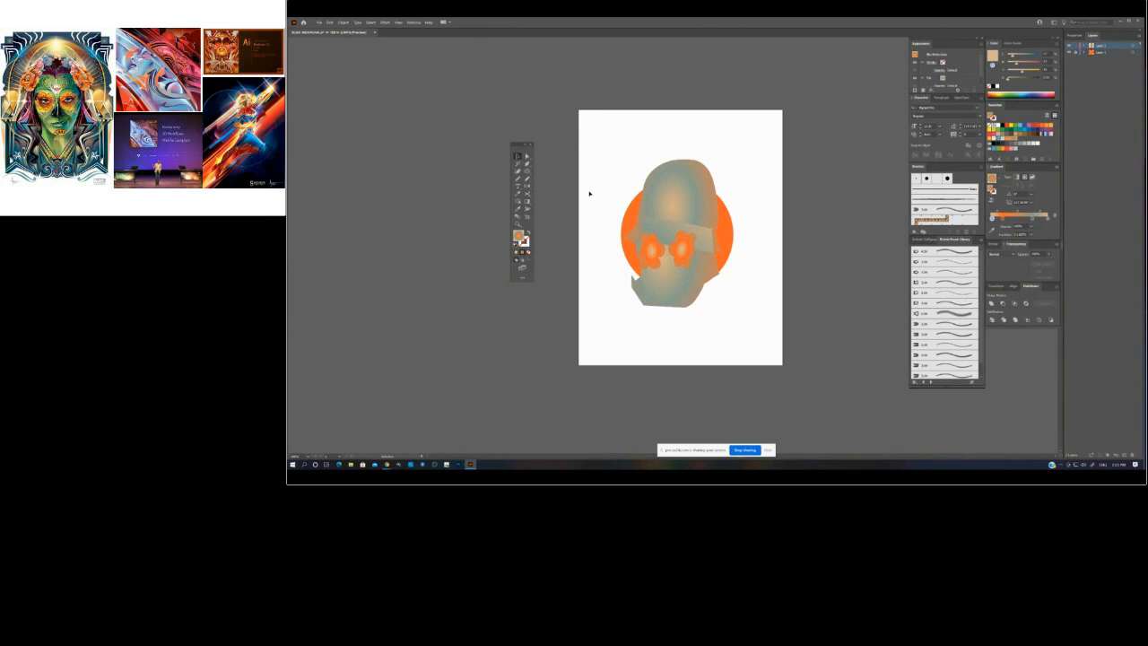
- Draw a small oval inside one flower-shaped eye and adjust its gradient's colour stops
key("a")
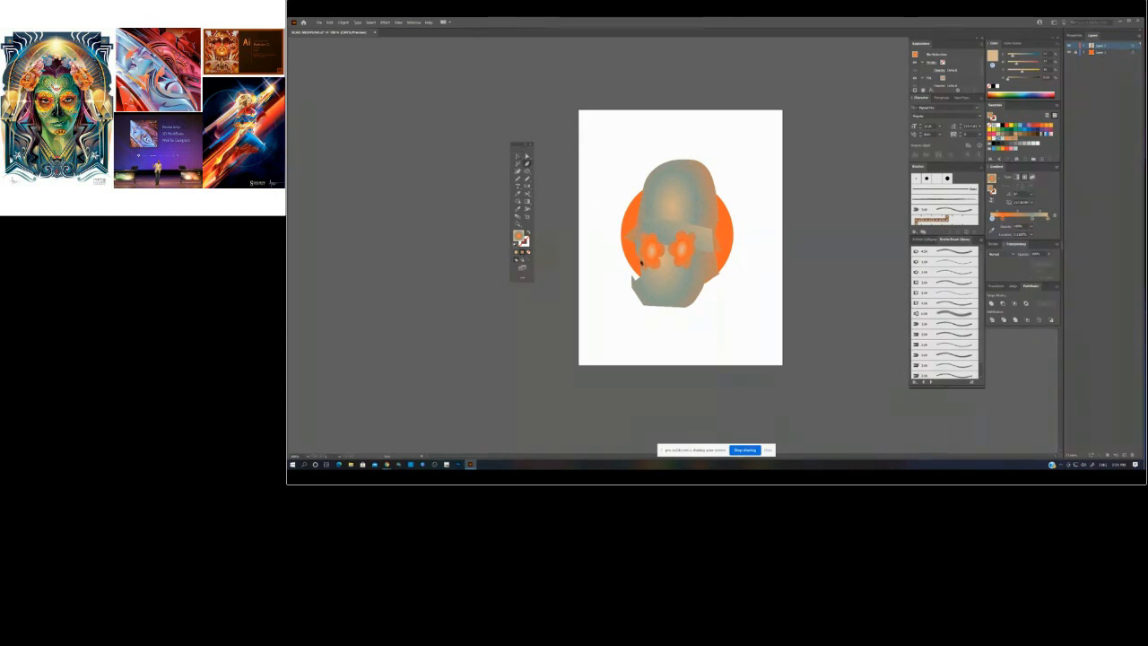
key("l")
left_click(652, 252, "ctrl")
left_click(1011, 227)
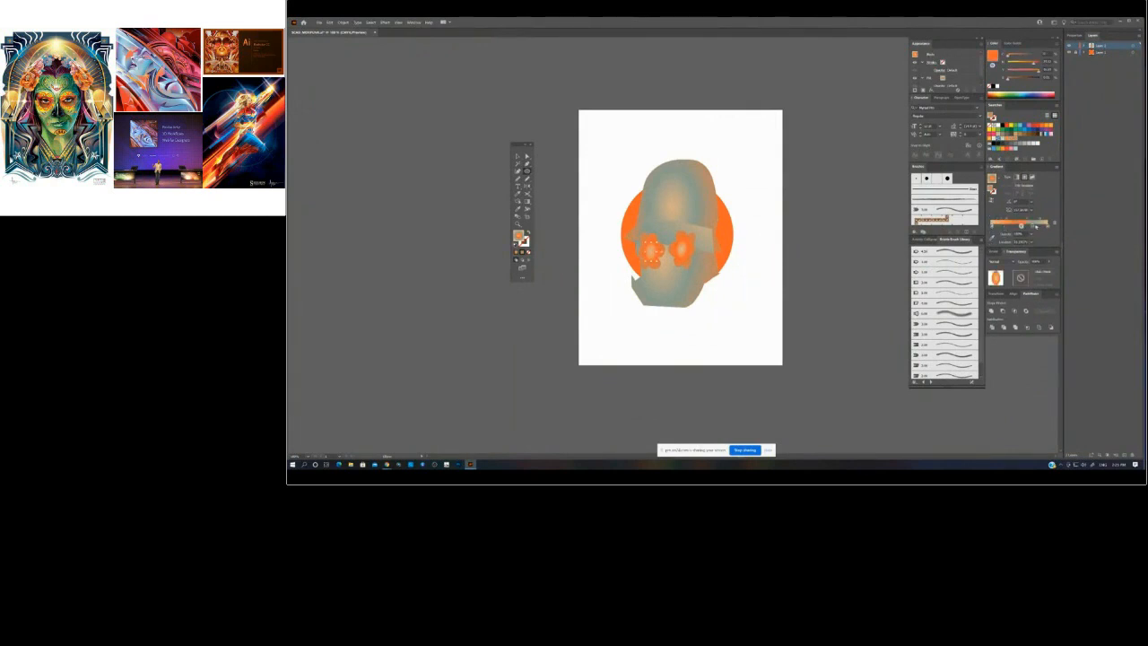
left_click(1016, 225)
left_click(1055, 224)
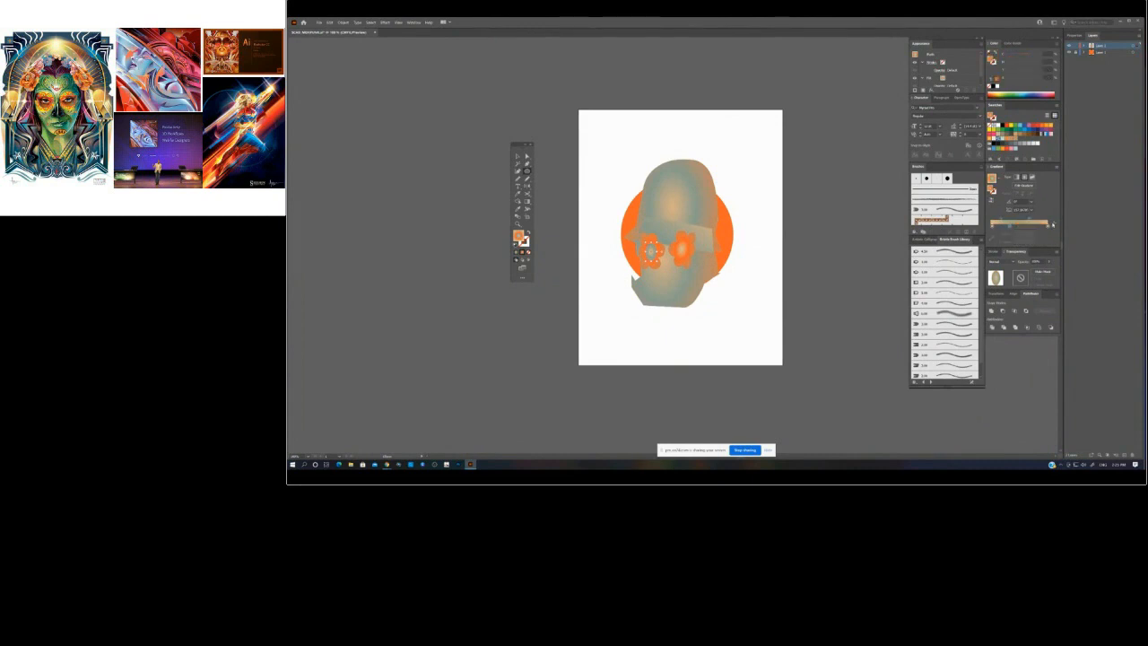
left_click(1029, 227)
left_click(1034, 227)
left_click_drag(1034, 227, 1045, 227)
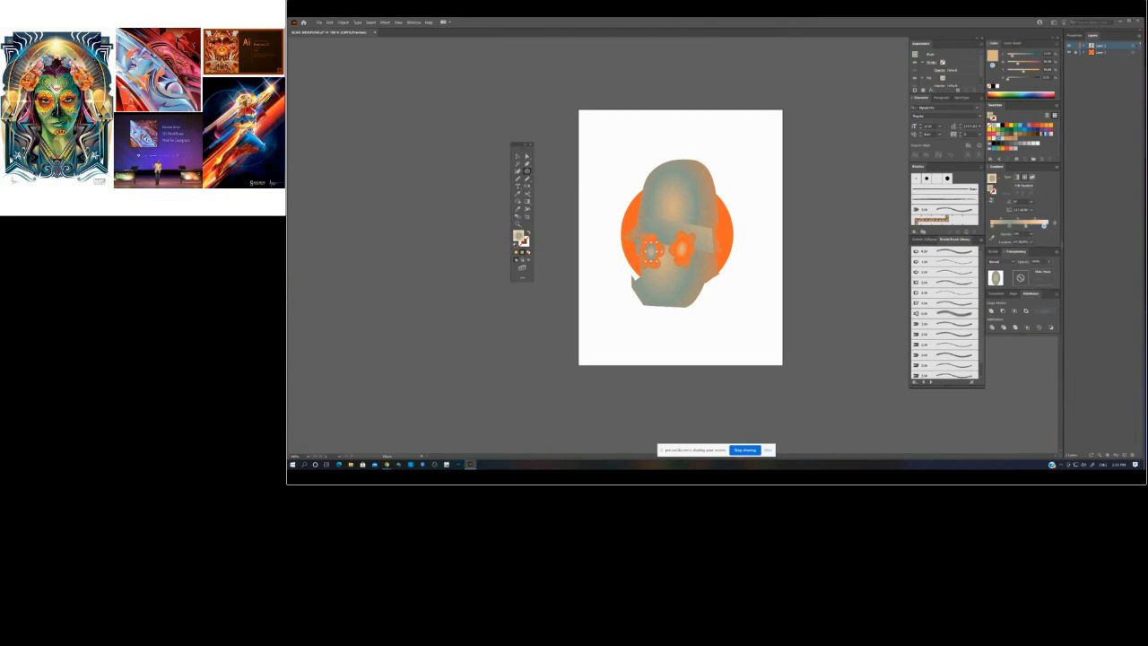
- Duplicate the small inner oval into the other flower-shaped eye
key("v")
left_click(865, 197)
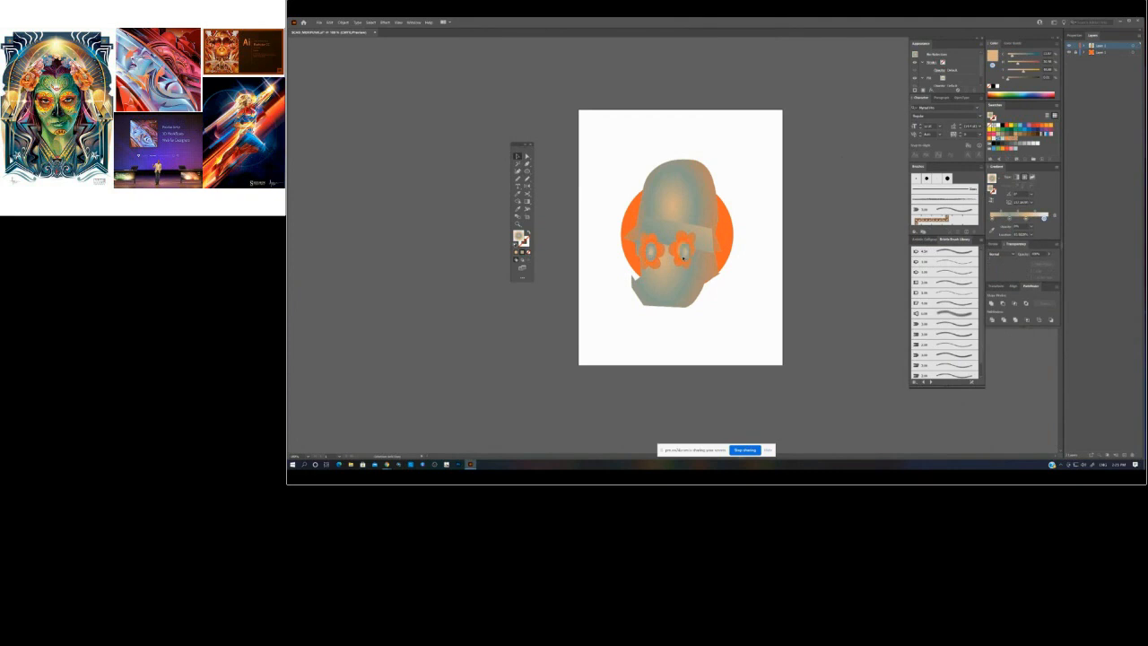
left_click(680, 257)
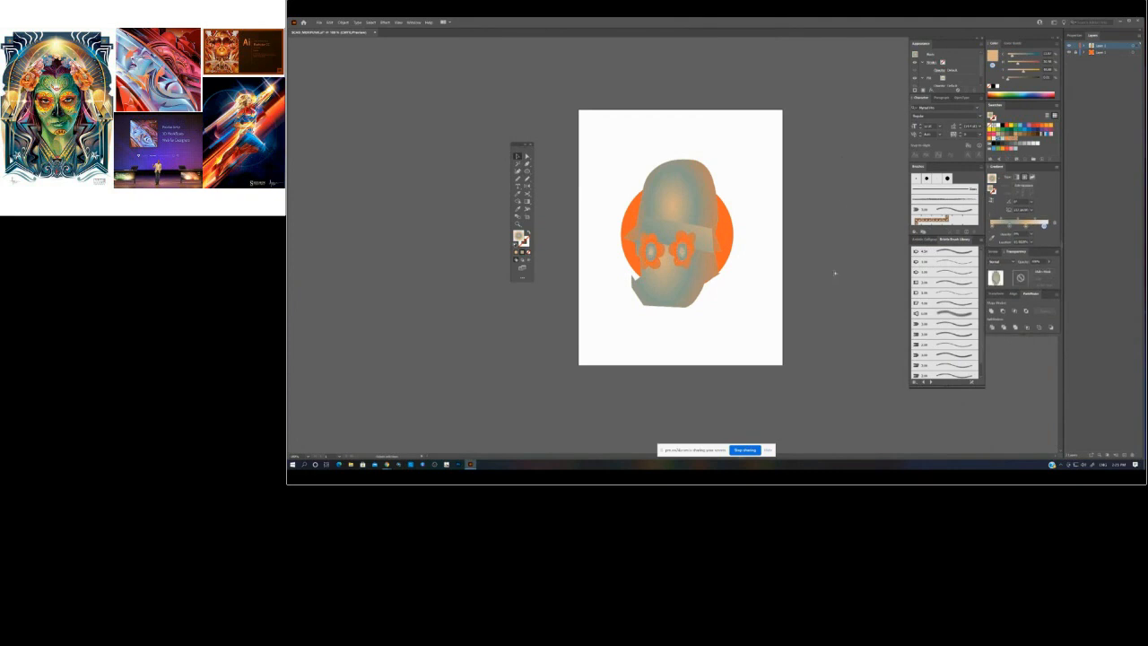
- Delete the gradient band that crosses the head above the eyes
left_click(835, 273)
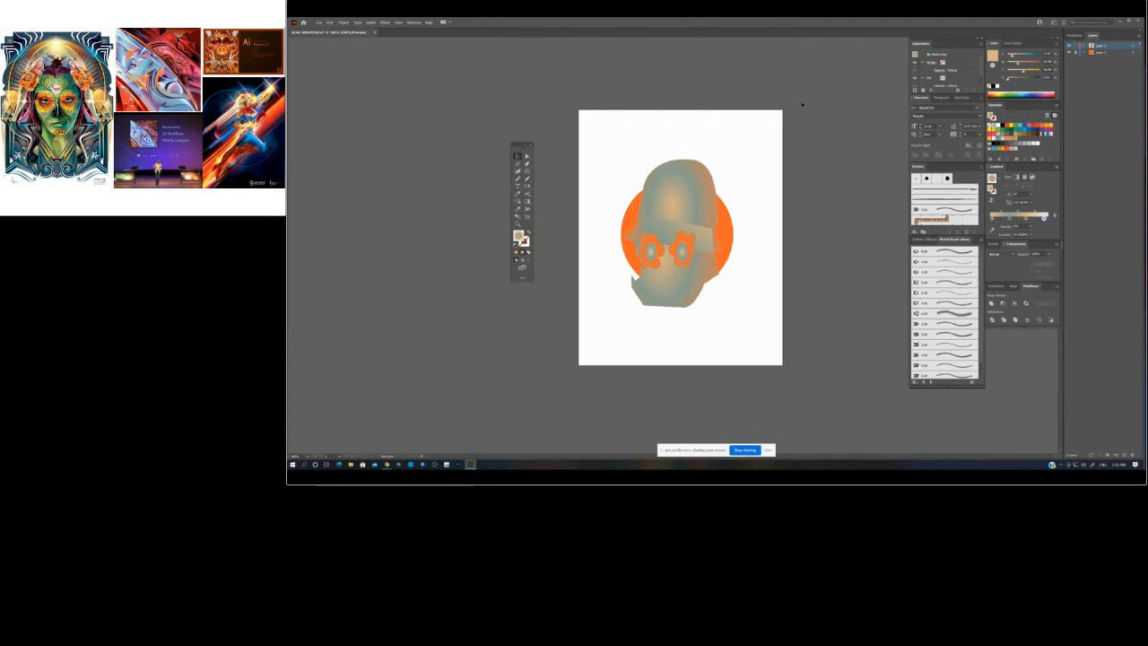
left_click(709, 239)
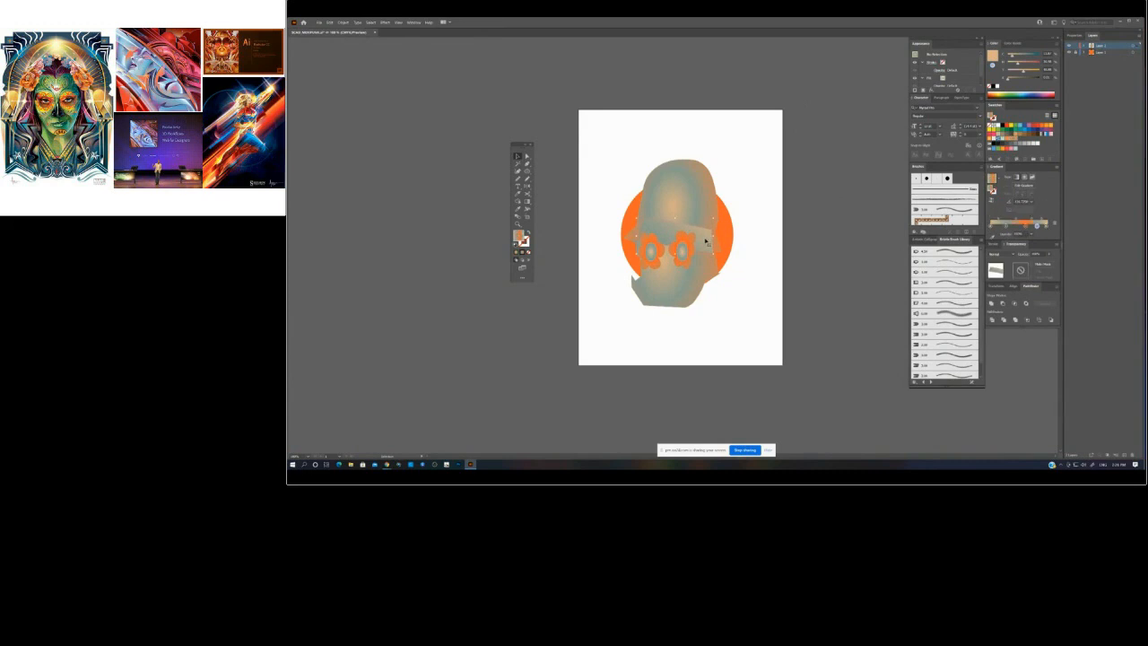
key("Delete")
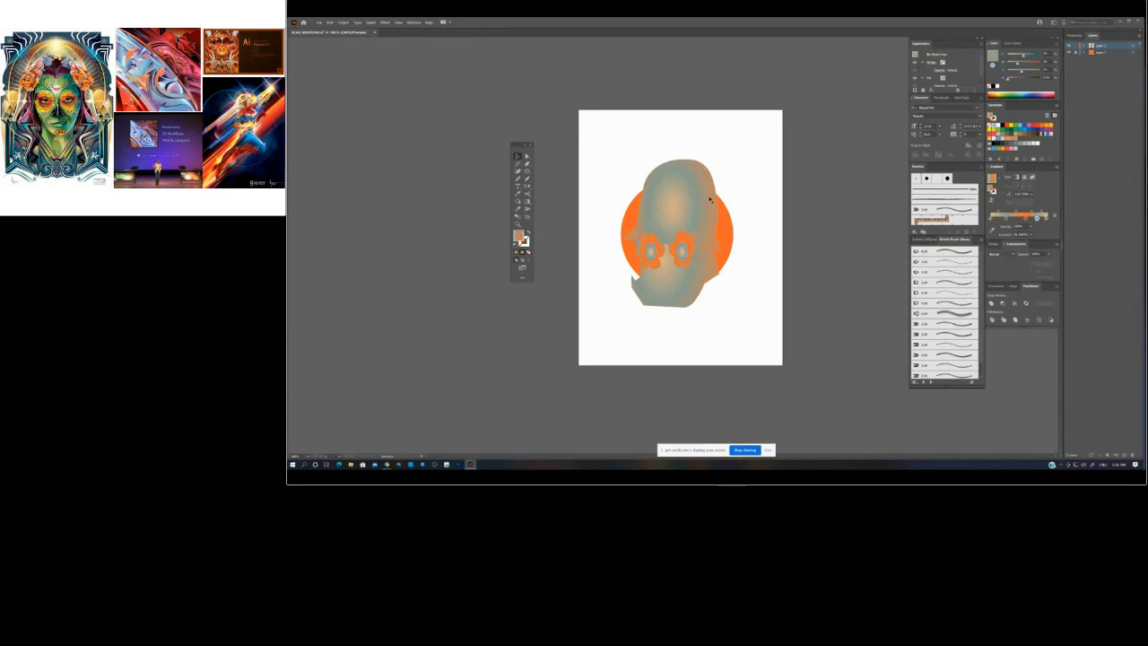
- Draw a jaw with a jagged upper edge below the eyes using the Pen tool and the eyes' gradient, and redirect that gradient across it
left_click(693, 251)
key("b")
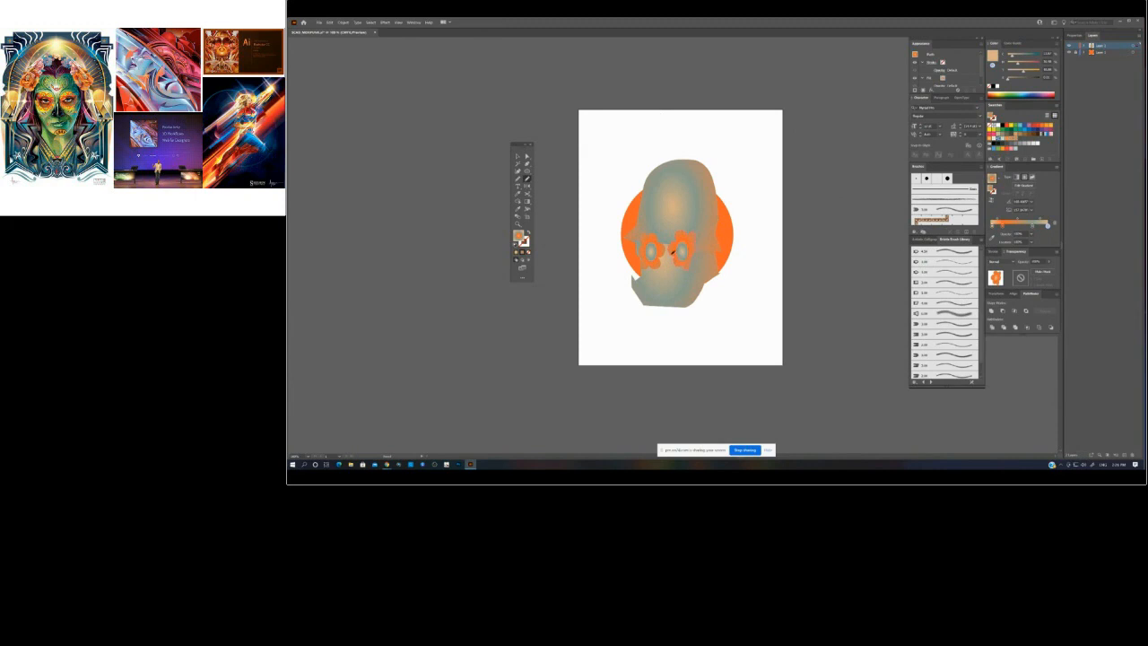
left_click(815, 243, "ctrl")
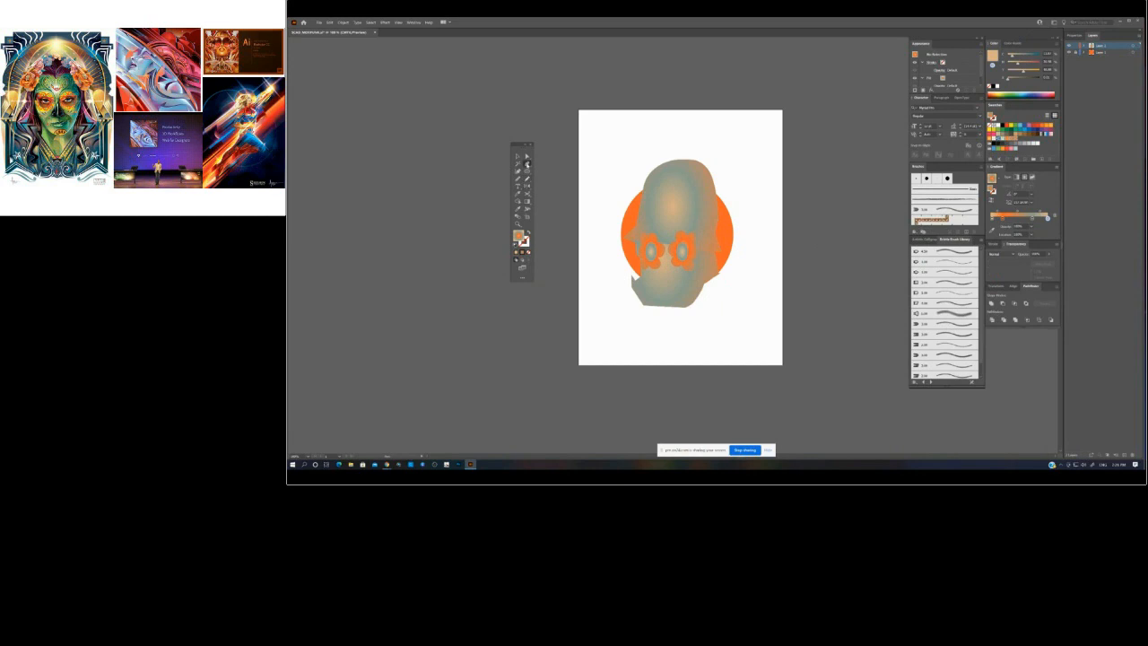
left_click(636, 288, "ctrl")
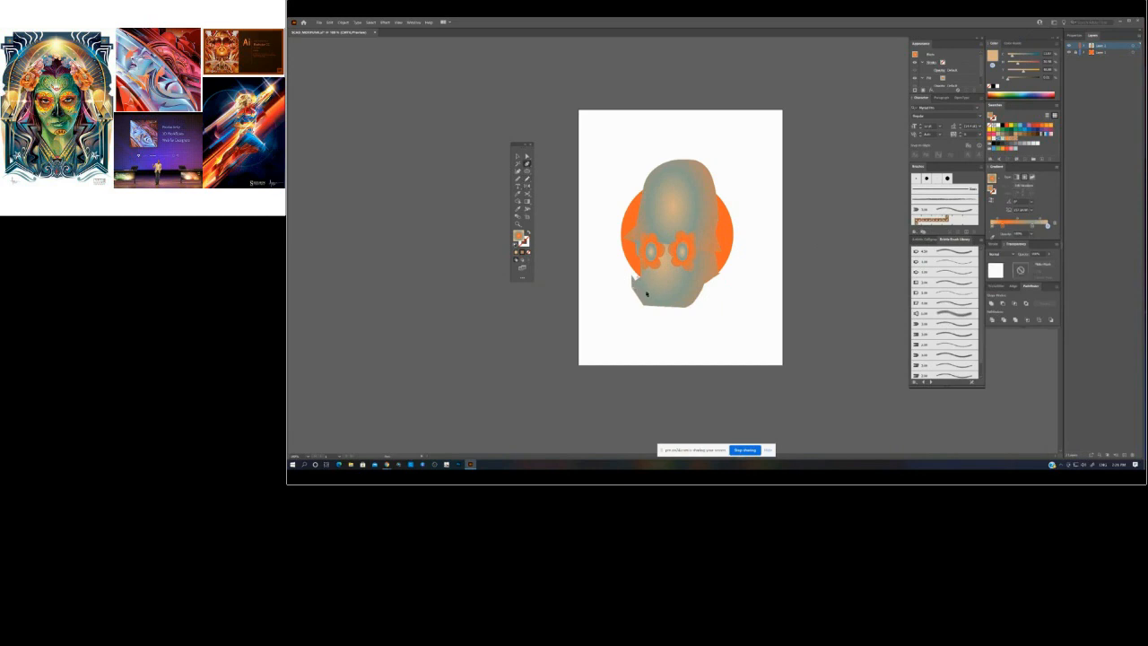
left_click(676, 279)
left_click(695, 288)
left_click(687, 289)
left_click(692, 273)
left_click(703, 285)
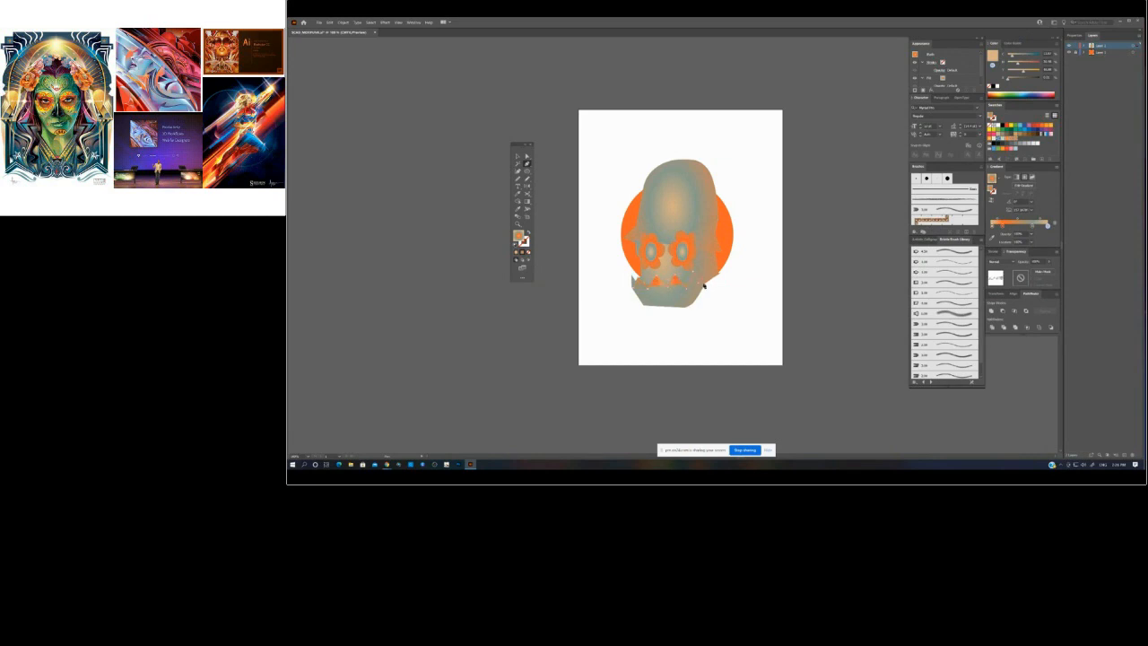
left_click_drag(676, 313, 676, 308)
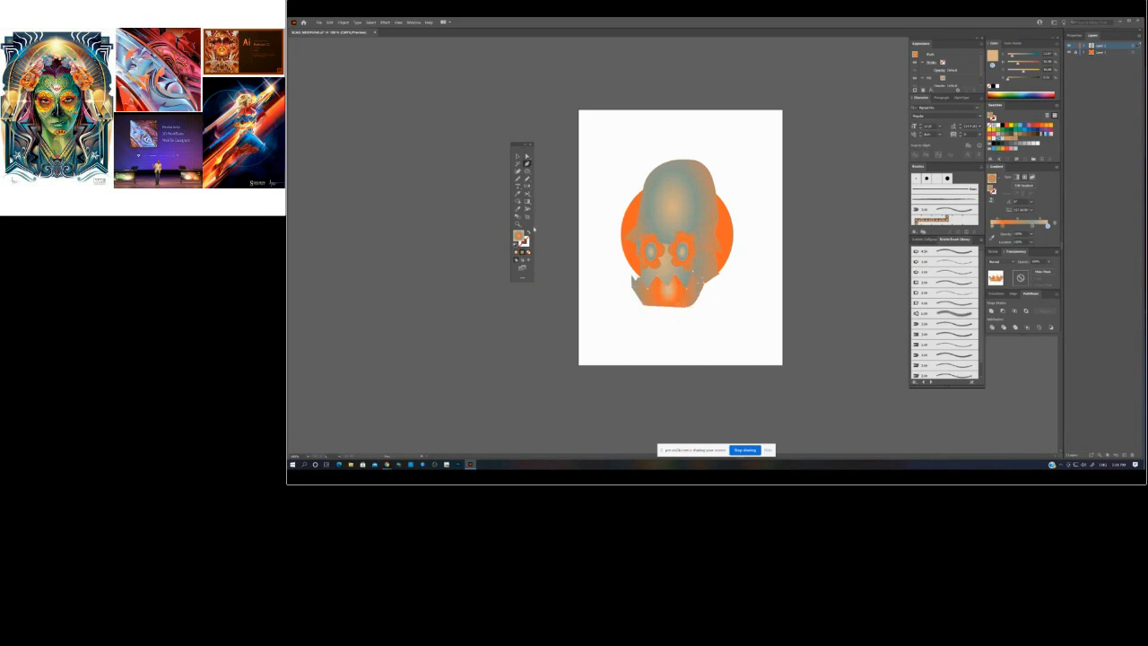
left_click(527, 201)
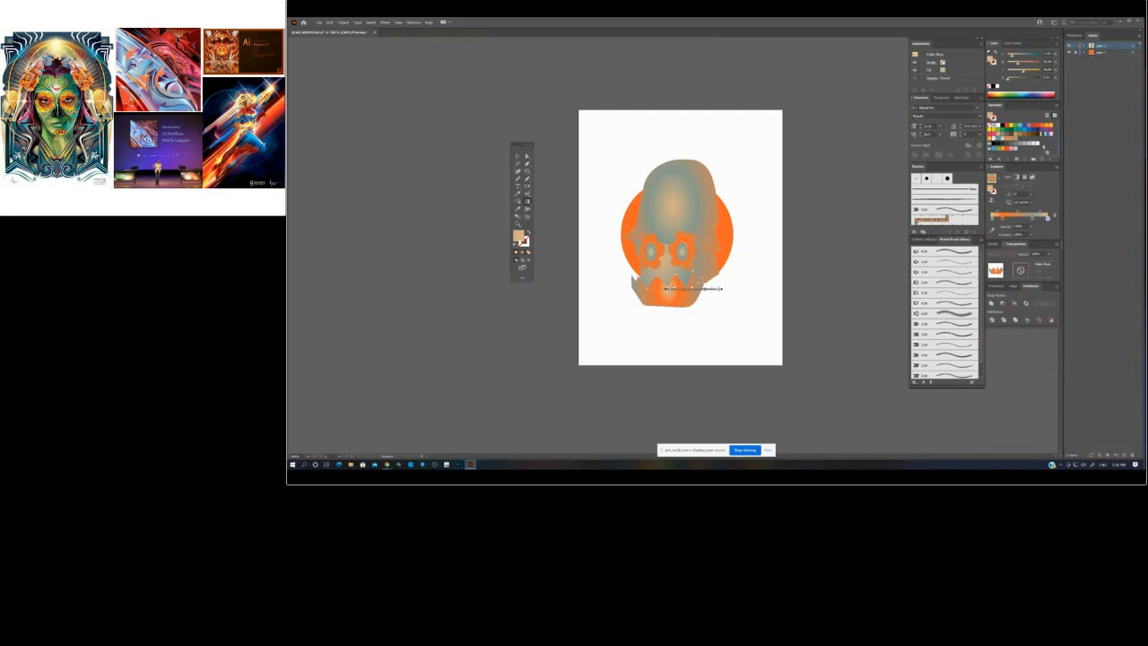
mouse_move(706, 289)
left_mouse_down()
mouse_move(705, 329)
mouse_move(704, 294)
left_mouse_up()
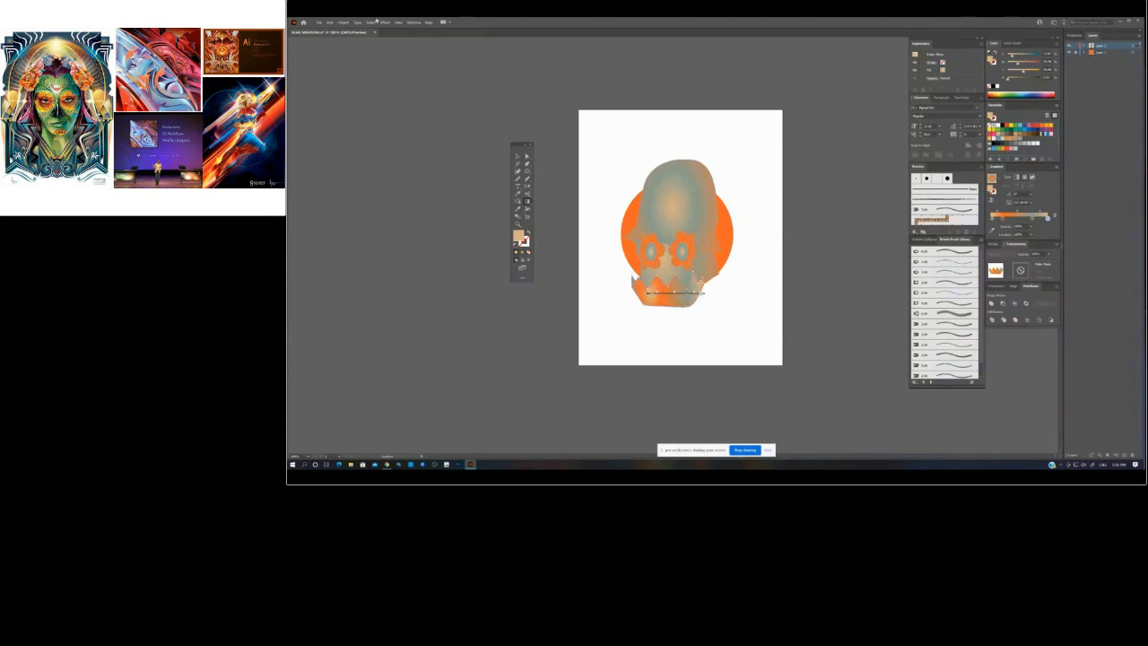
left_click(344, 22)
mouse_move(372, 152)
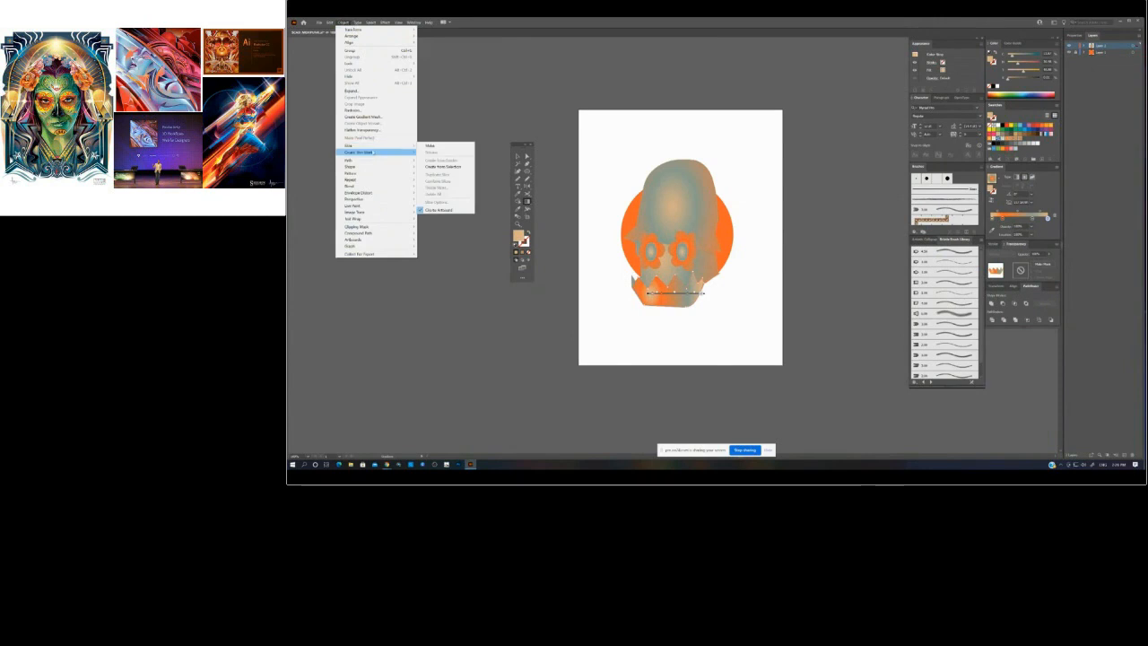
mouse_move(330, 24)
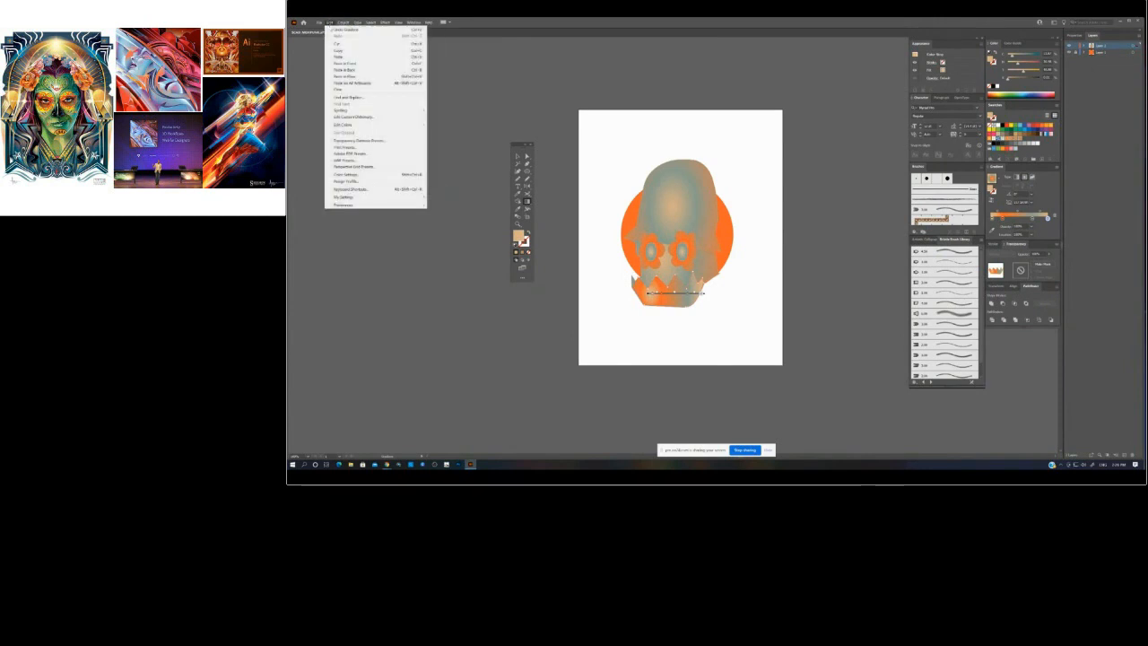
mouse_move(350, 124)
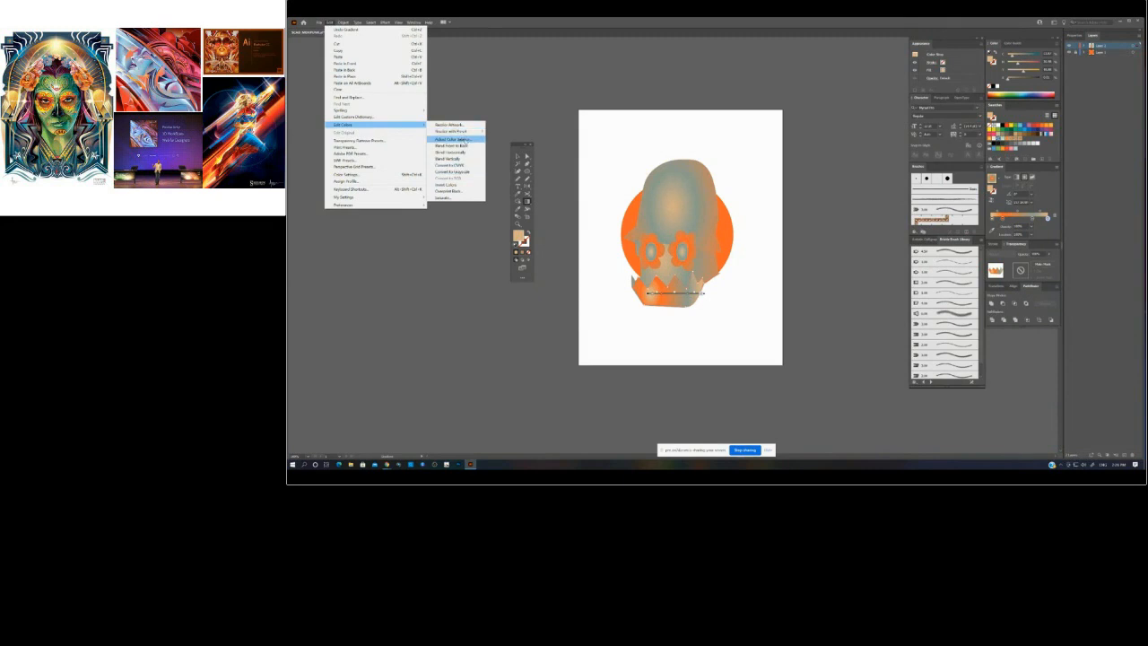
left_click(454, 139)
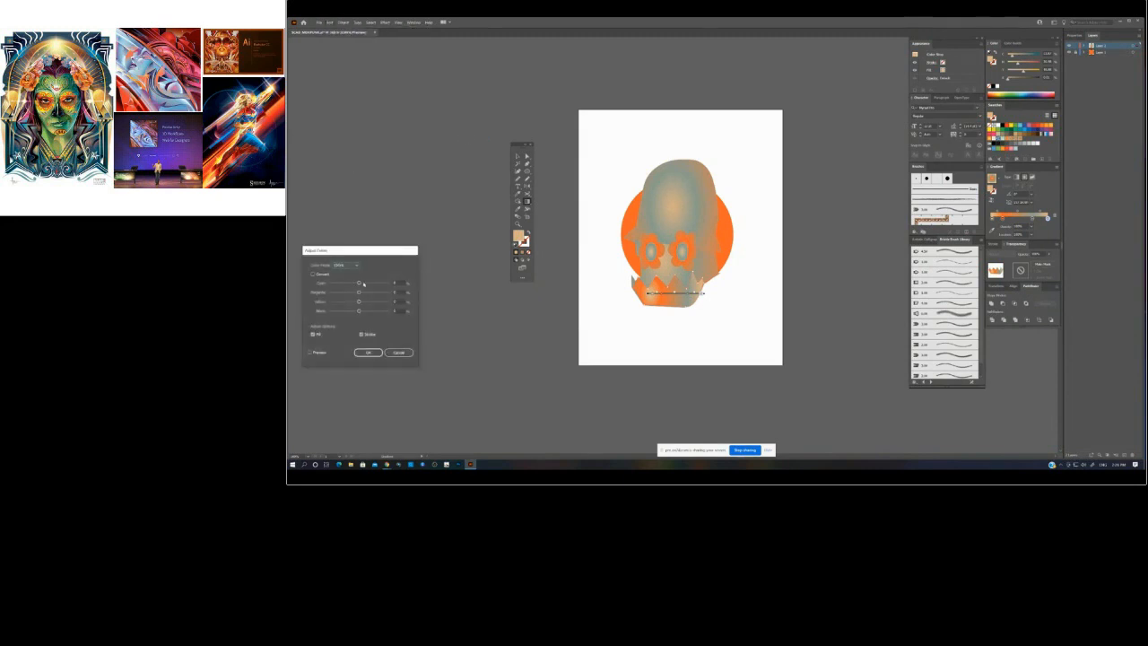
left_click_drag(710, 314, 836, 142)
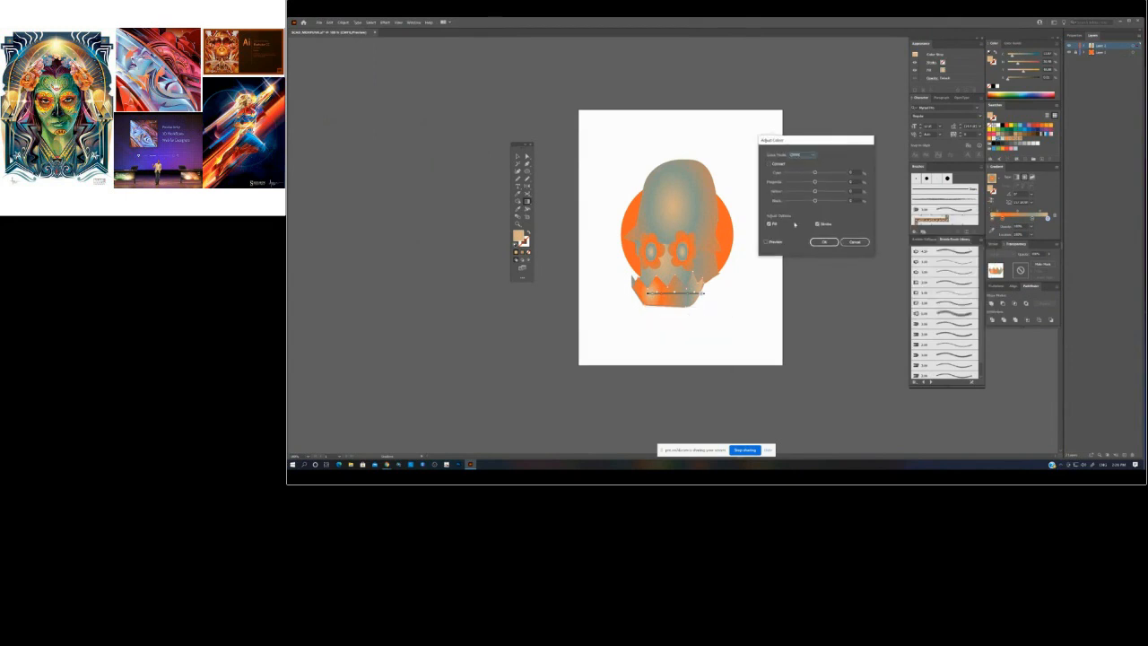
left_click(767, 242)
mouse_move(814, 172)
left_mouse_down()
mouse_move(801, 174)
mouse_move(827, 173)
mouse_move(803, 184)
mouse_move(824, 183)
mouse_move(804, 201)
mouse_move(824, 203)
mouse_move(827, 173)
mouse_move(805, 191)
left_mouse_up()
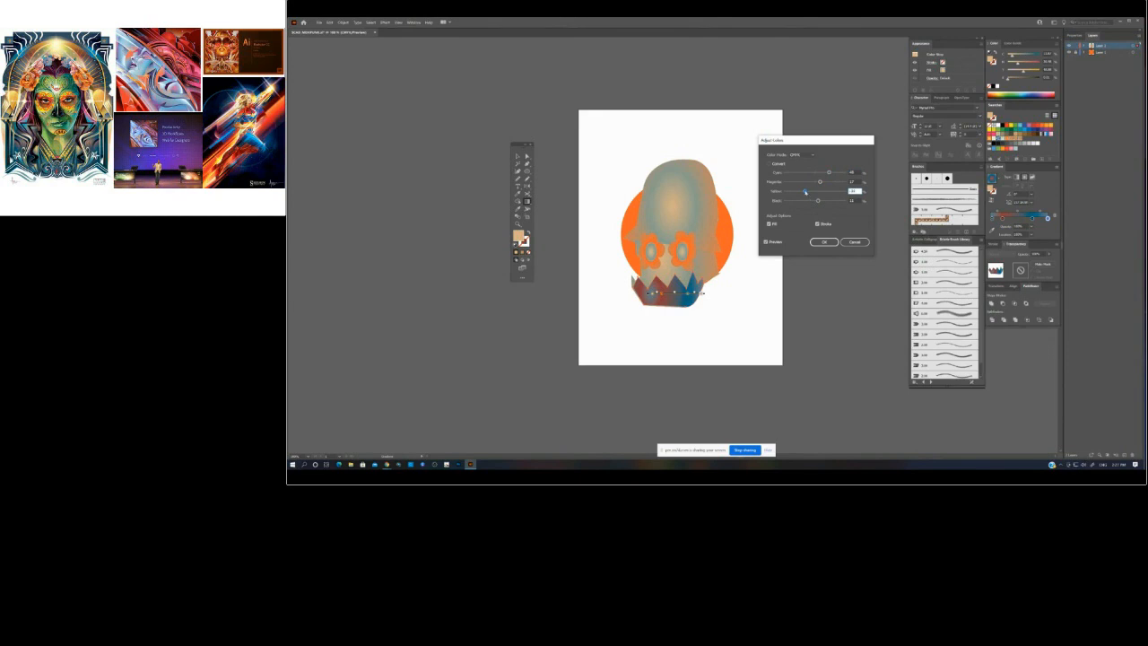
left_click(855, 242)
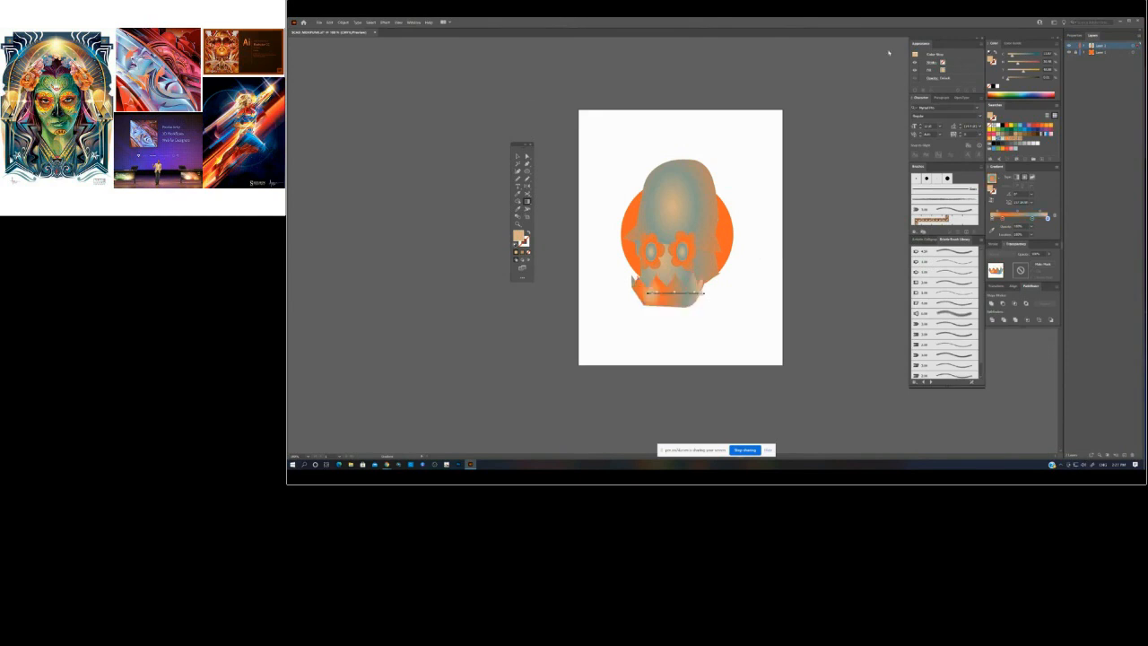
- Lighten the jagged jaw to pale yellow and orange with Adjust Color Balance, lowering cyan and magenta
left_click(319, 22)
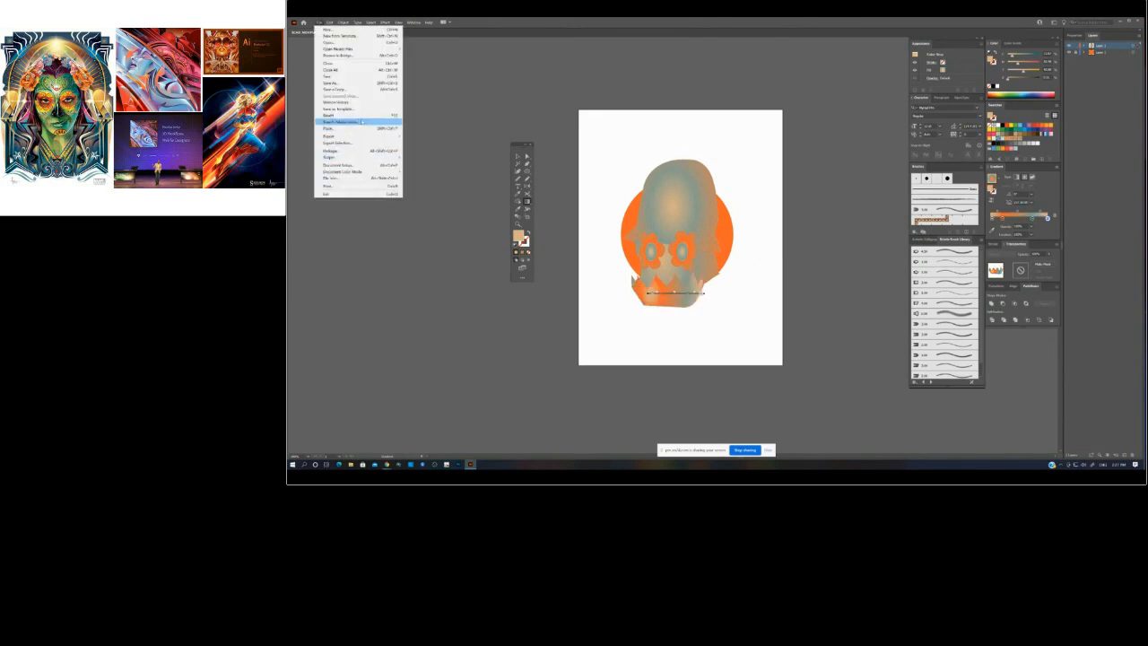
mouse_move(331, 22)
mouse_move(394, 124)
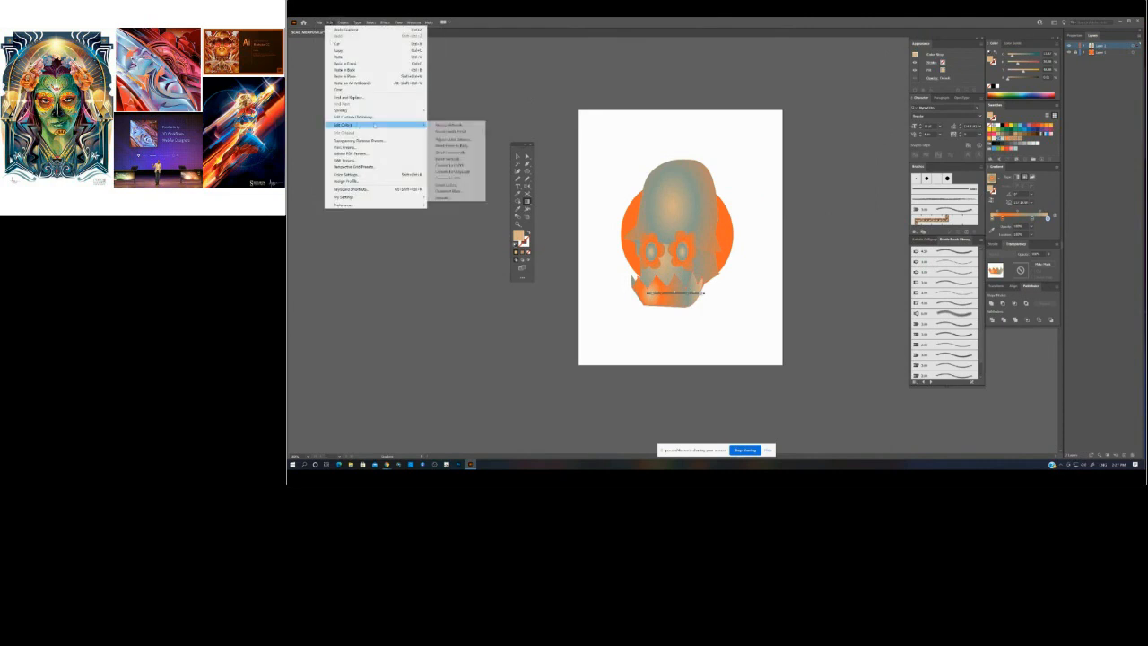
left_click(454, 139)
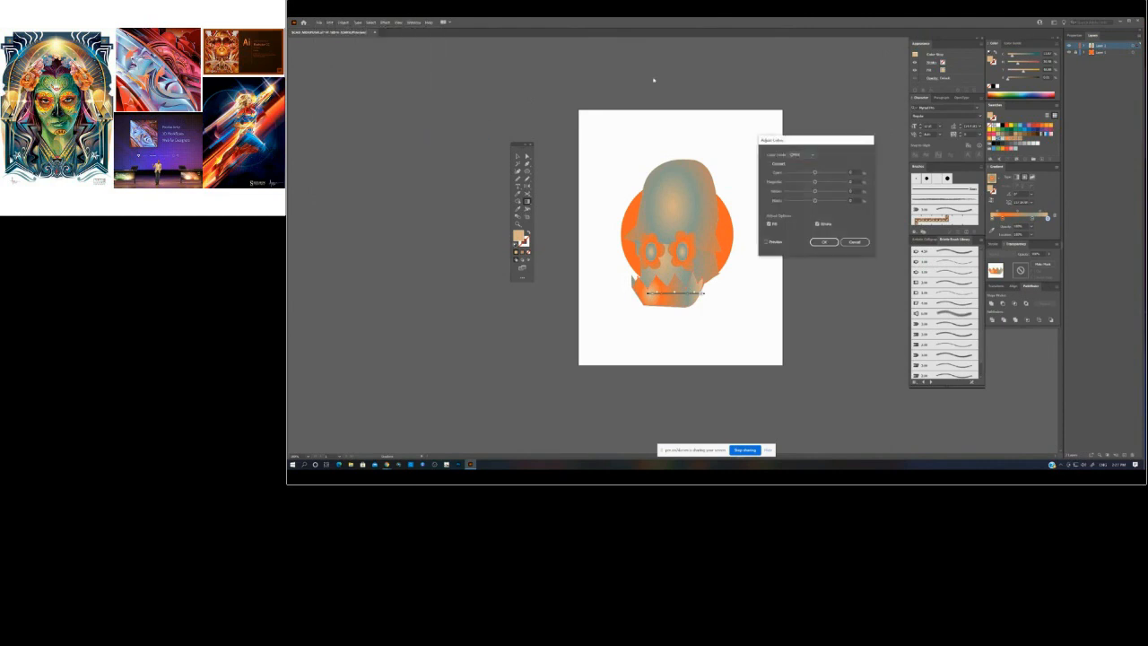
left_click(767, 242)
left_click_drag(838, 146, 827, 174)
left_click(831, 179)
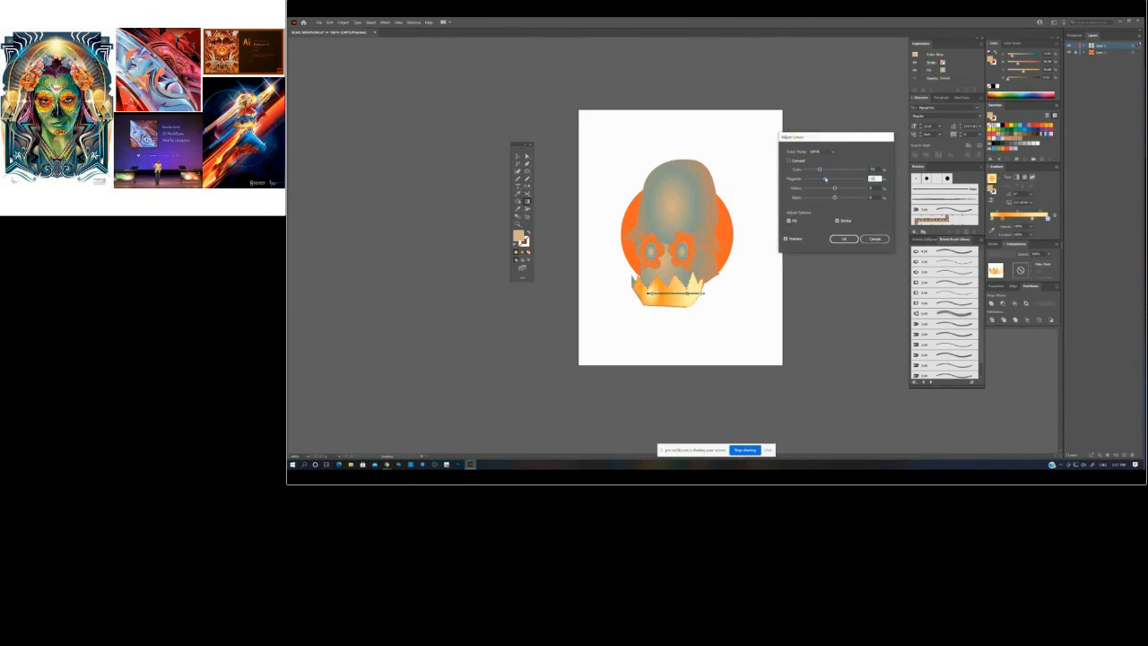
left_click(829, 189)
left_click(827, 197)
left_click_drag(843, 198, 835, 198)
left_click(844, 239)
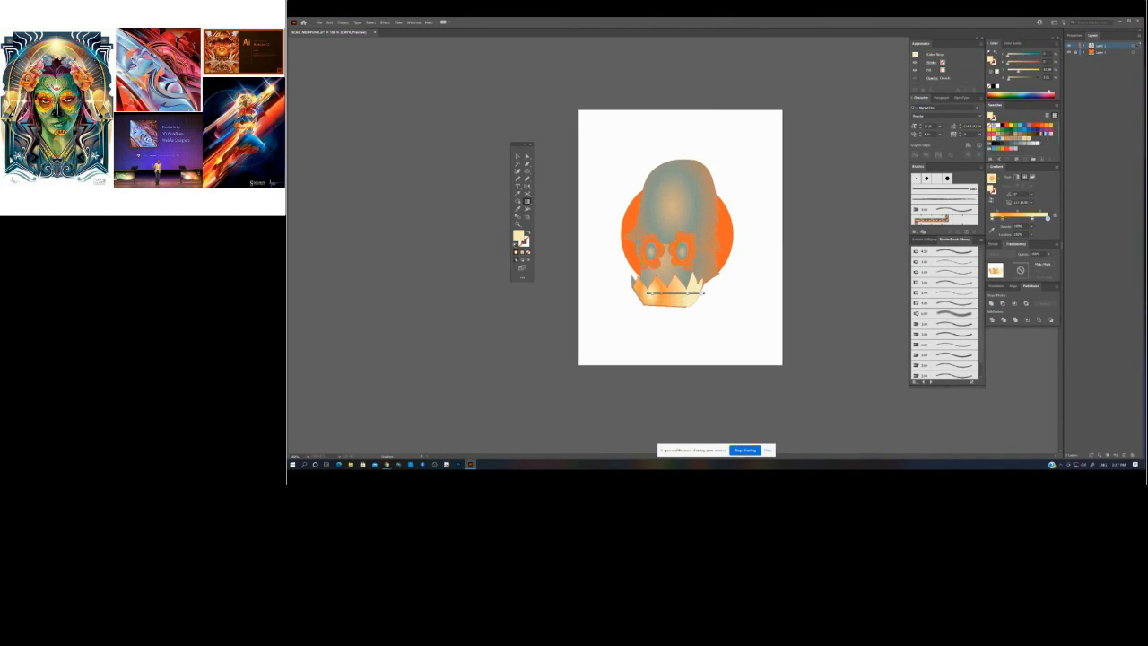
- Make the jaw's gradient linear so it runs from orange to pale yellow, and deselect the shape
left_click(1017, 178)
left_click(810, 270)
left_click(685, 299)
left_click(518, 156)
left_click(813, 203)
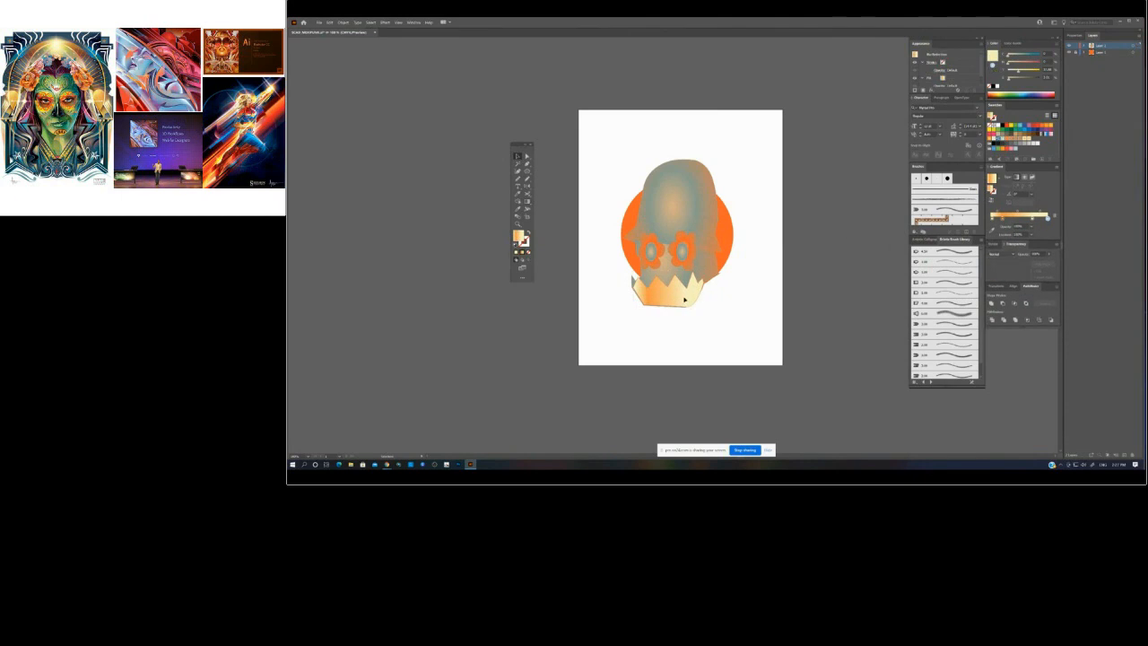
- Set the jaw's blending mode to Overlay
left_click(701, 274)
left_click(1008, 262)
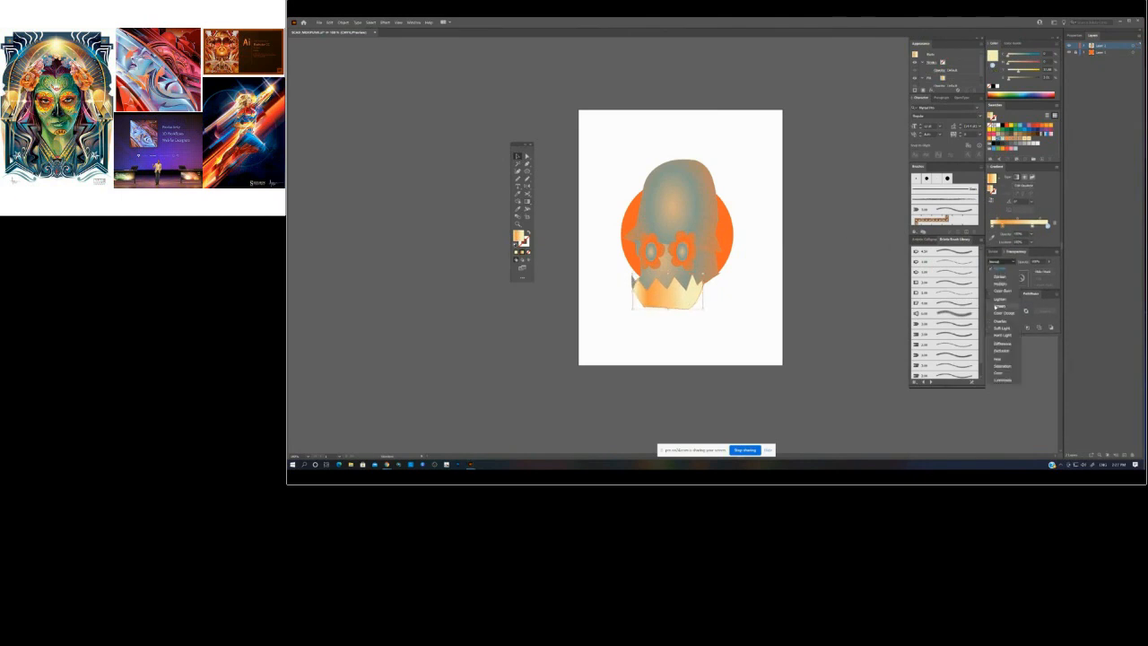
left_click(1005, 320)
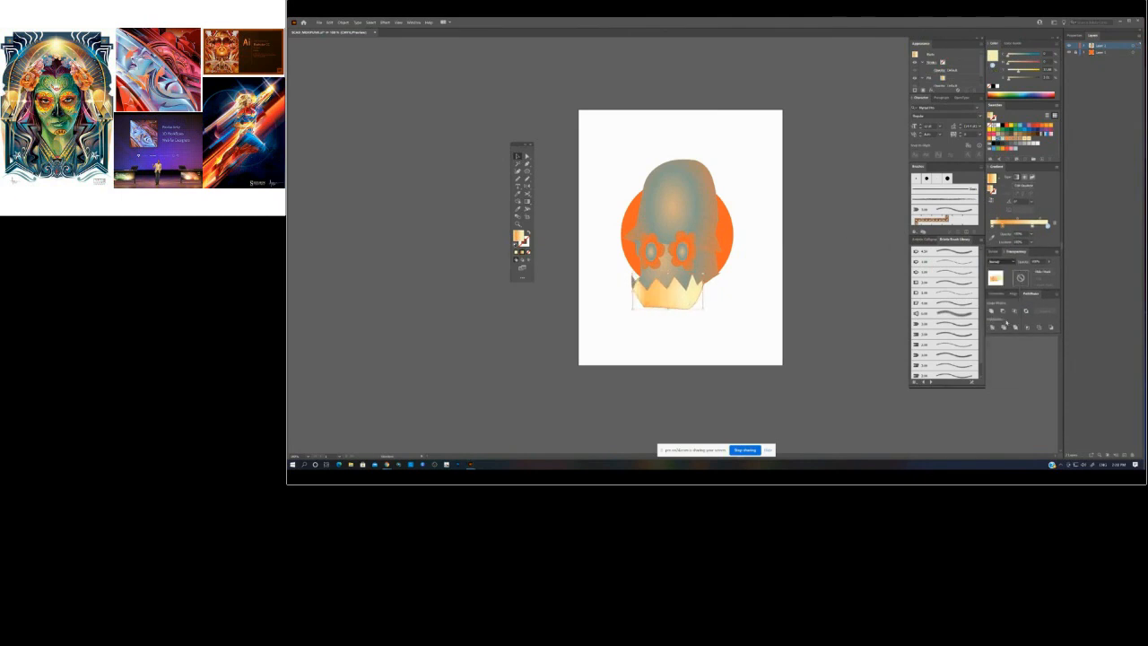
left_click(835, 287)
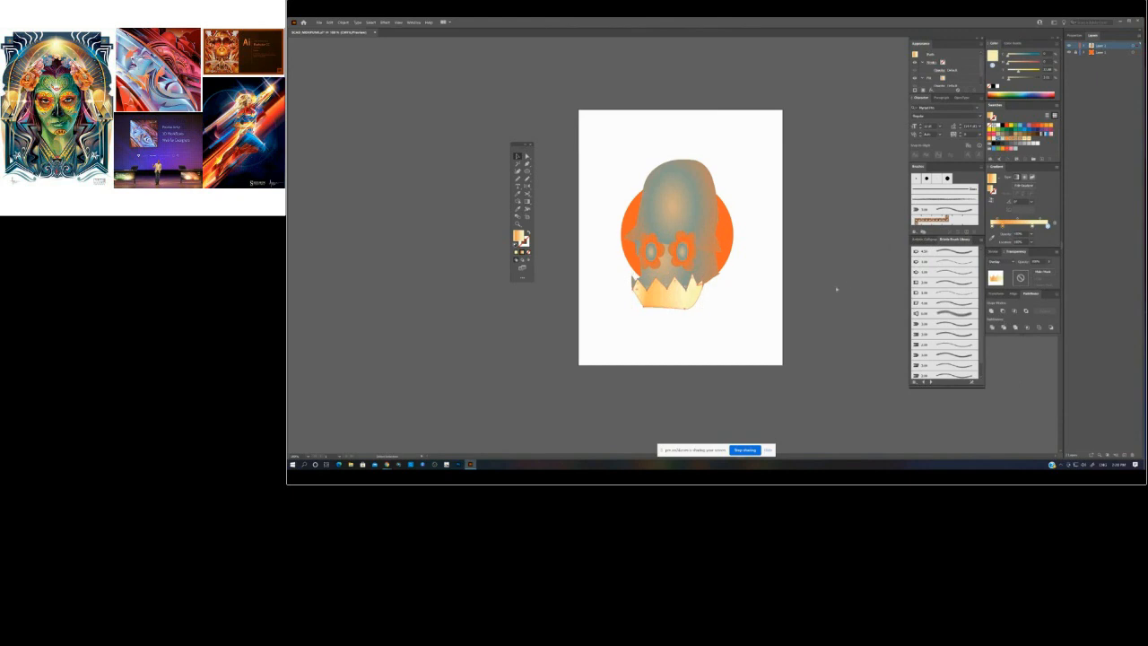
- Cut the eyes and jaw and paste them in place on a new layer above the head
left_click(655, 256)
left_click(684, 303, "shift")
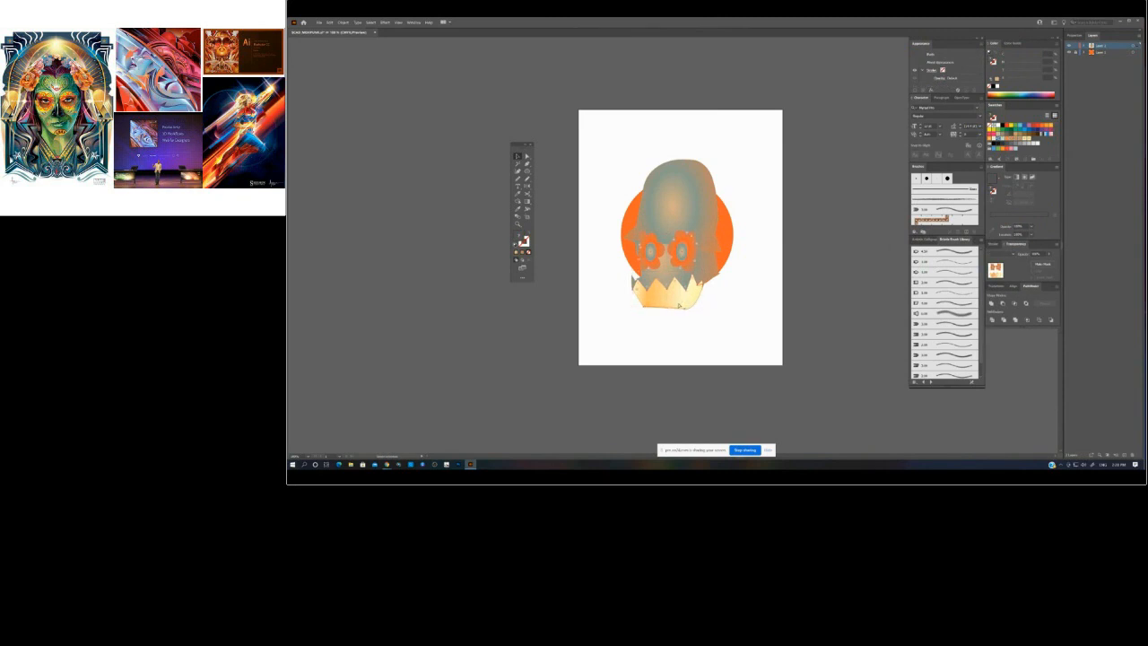
key("Delete")
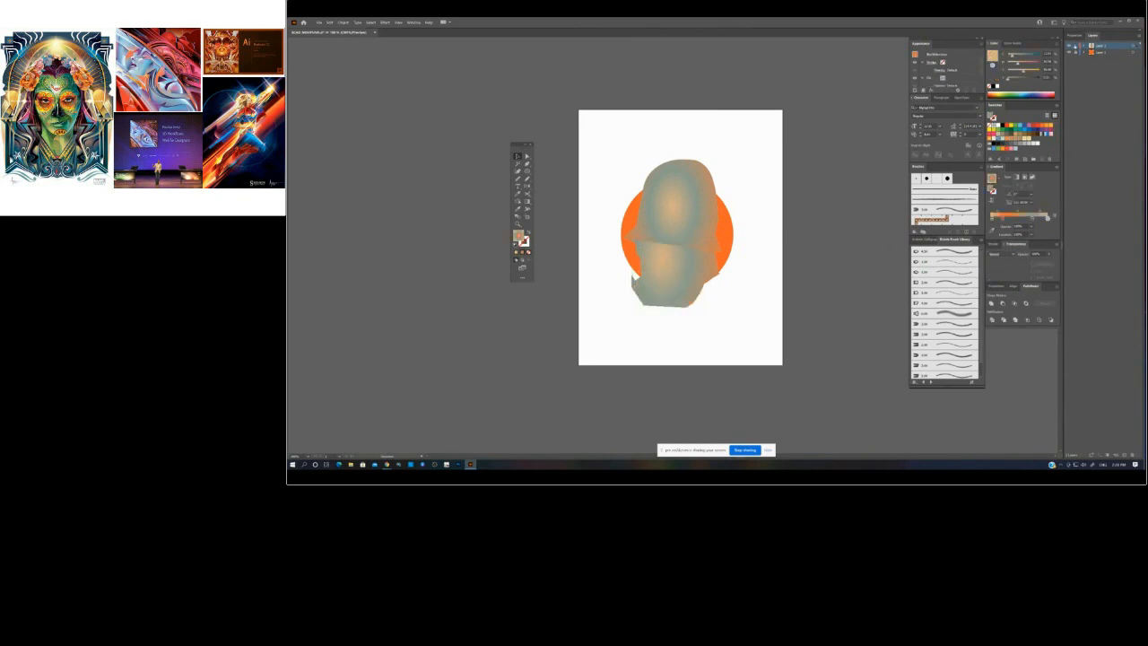
left_click(1128, 453)
key("ctrl+f")
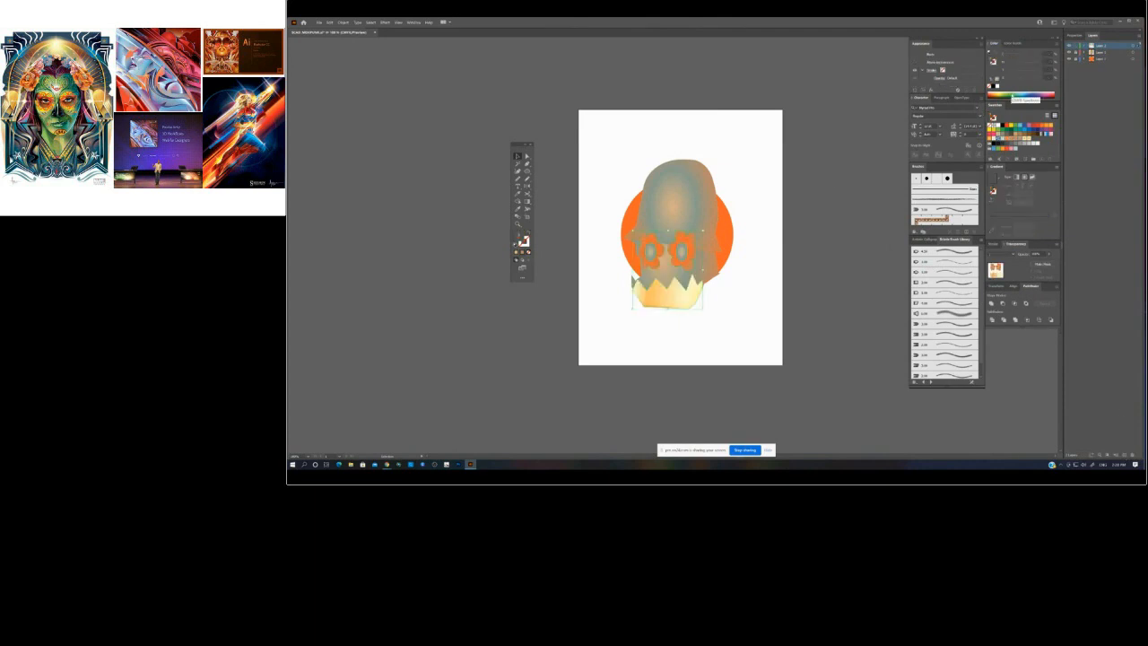
- Deselect the artwork, show the Artistic Calligraphic brush library and activate the Paintbrush tool
left_click(820, 167)
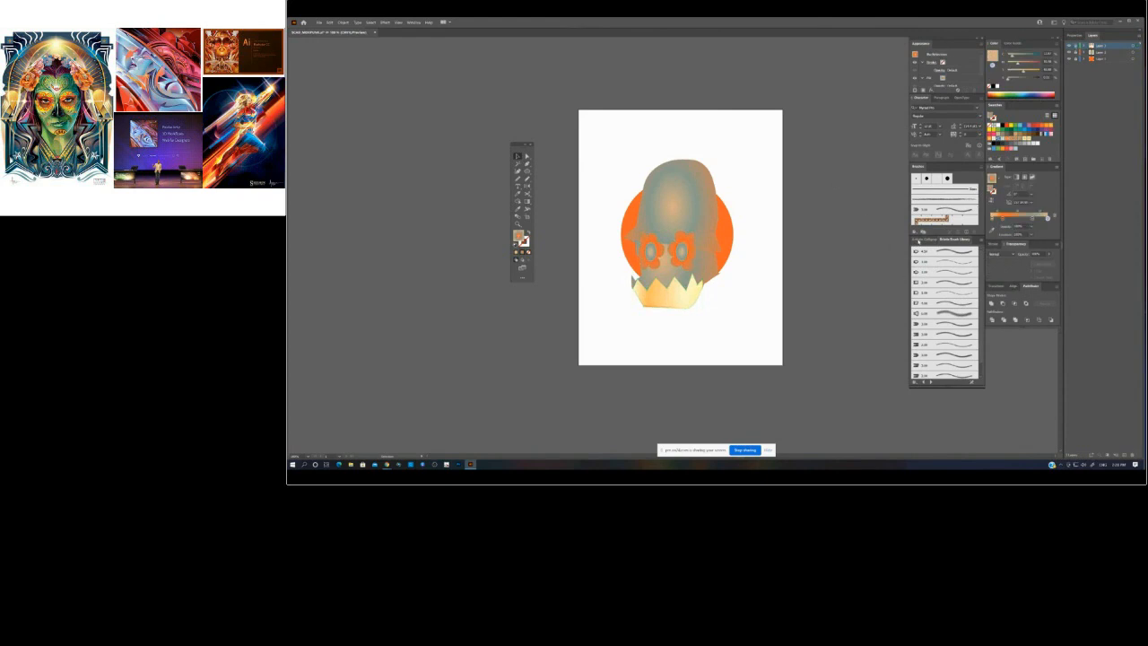
left_click(921, 239)
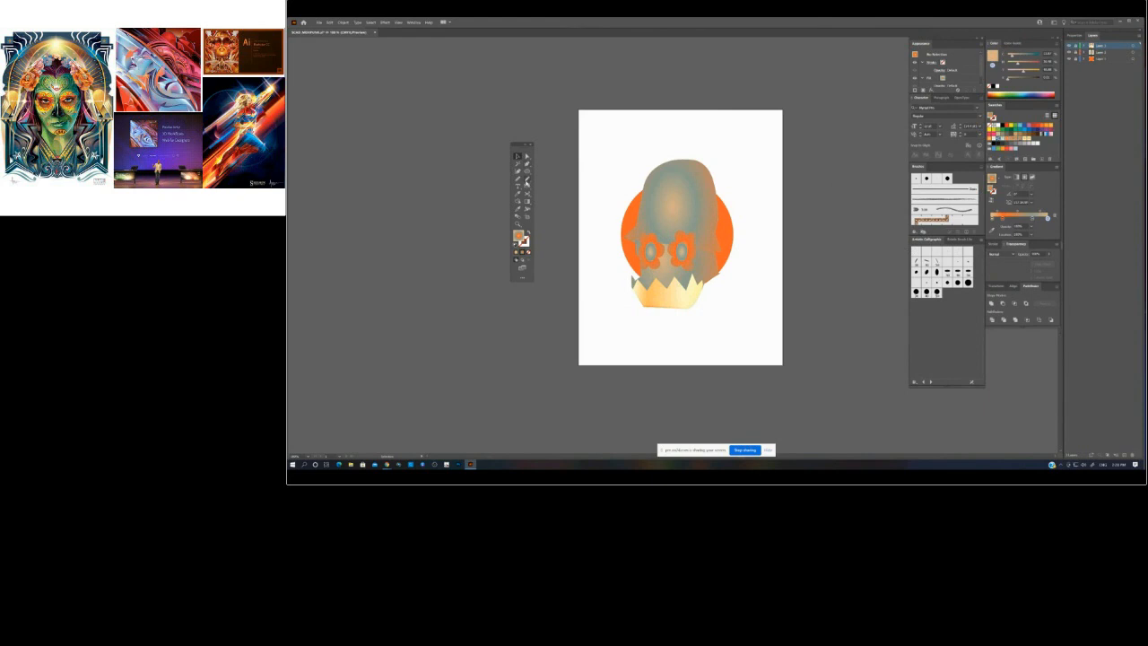
left_click(527, 178)
left_click(527, 178)
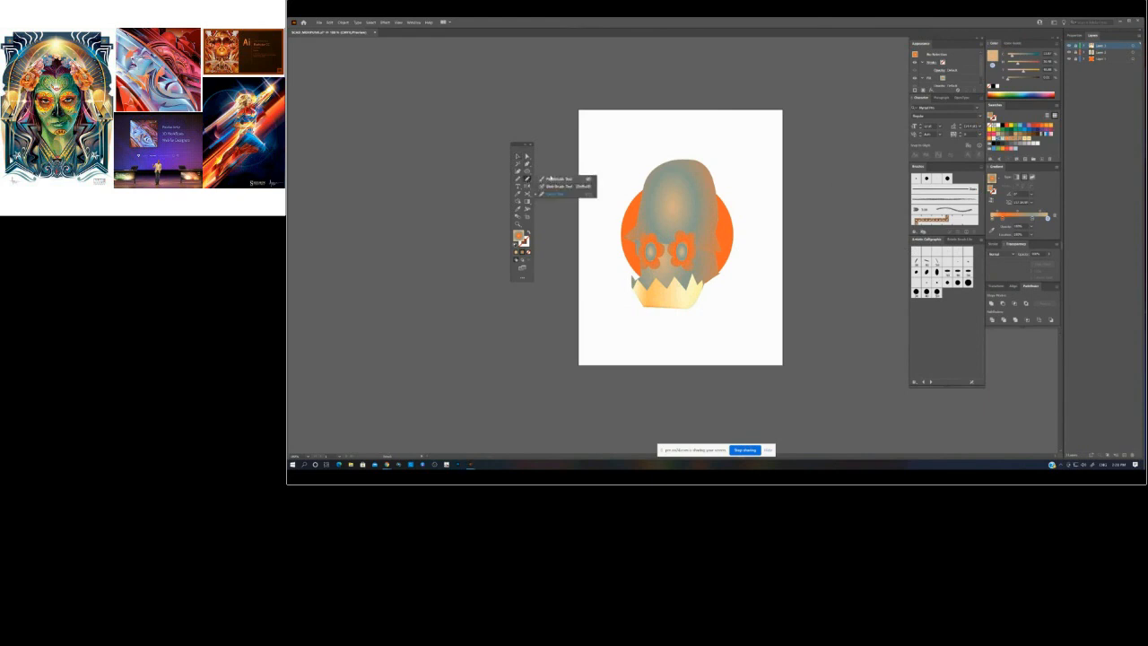
left_click(549, 179)
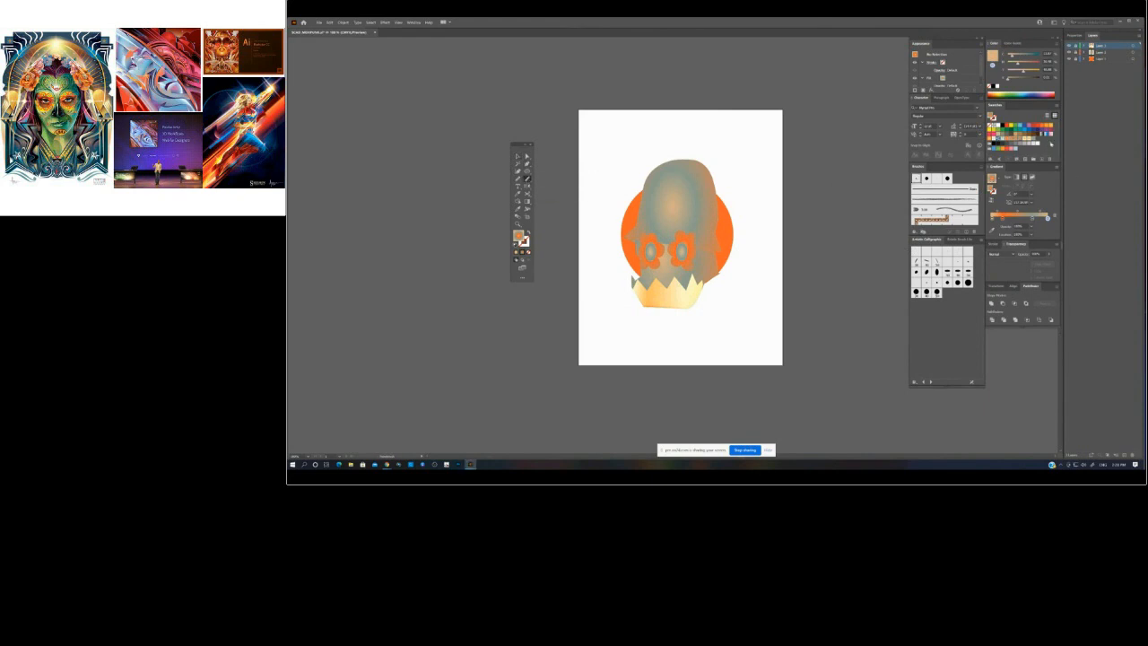
- Set a tan stroke with no fill and add a new layer above the eyes and jaw
left_click(997, 60)
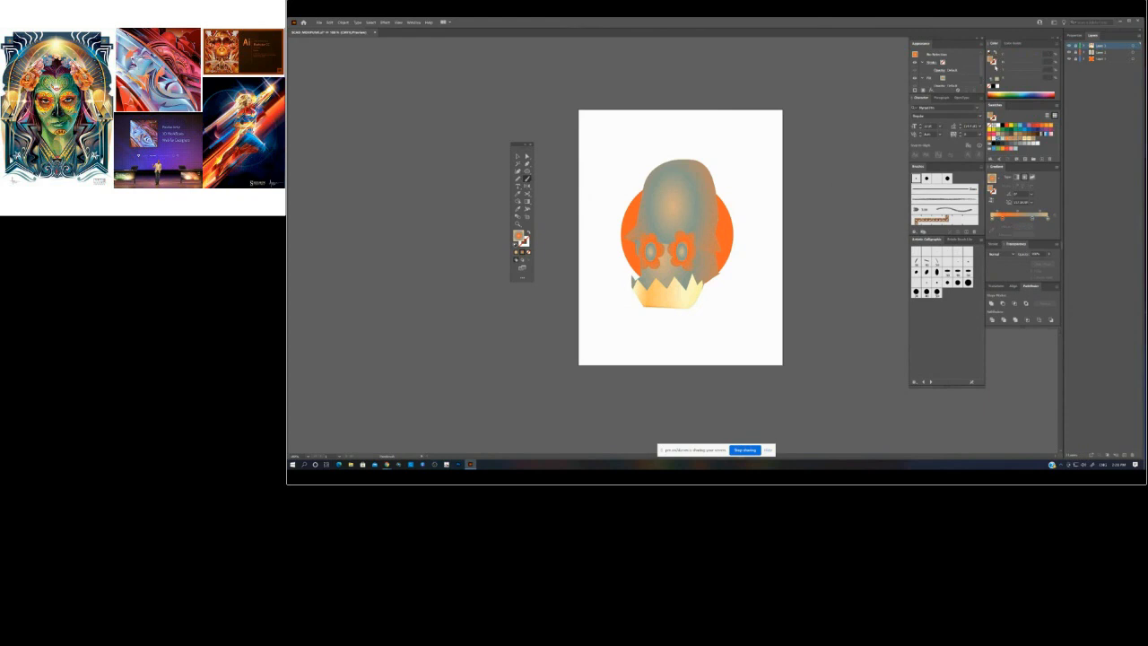
left_click(990, 56)
left_click(991, 87)
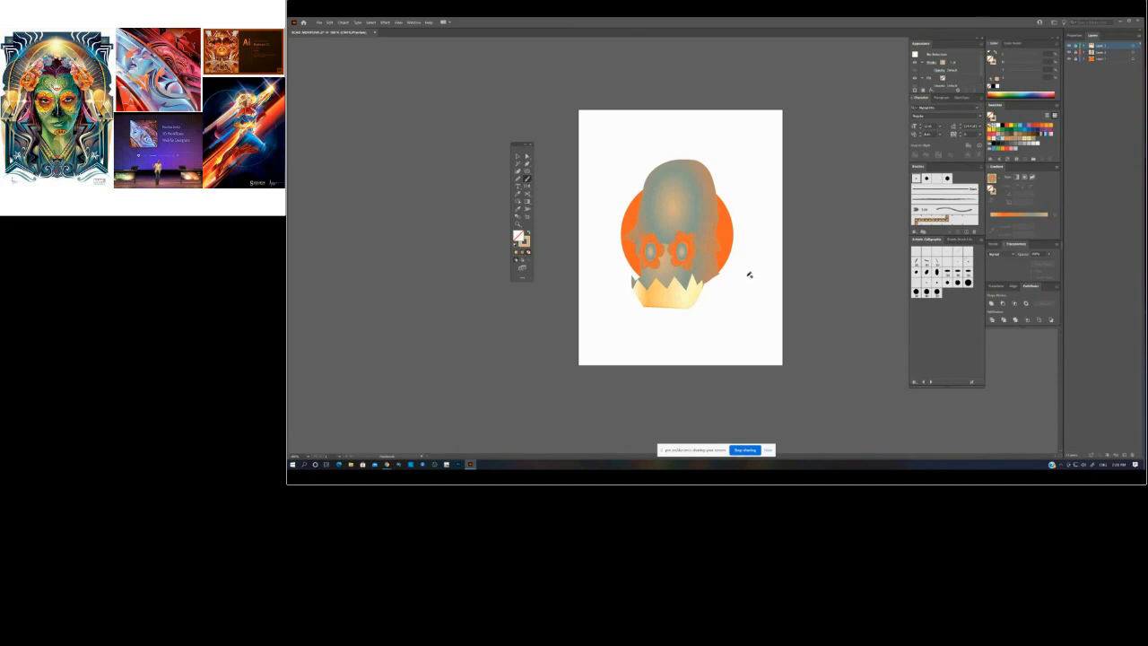
left_click(1123, 456)
- Paint two soft tan patches and a thin line to the right of the head with bristle brushes
left_click(995, 243)
left_click(1014, 246)
left_click(958, 240)
left_click(957, 314)
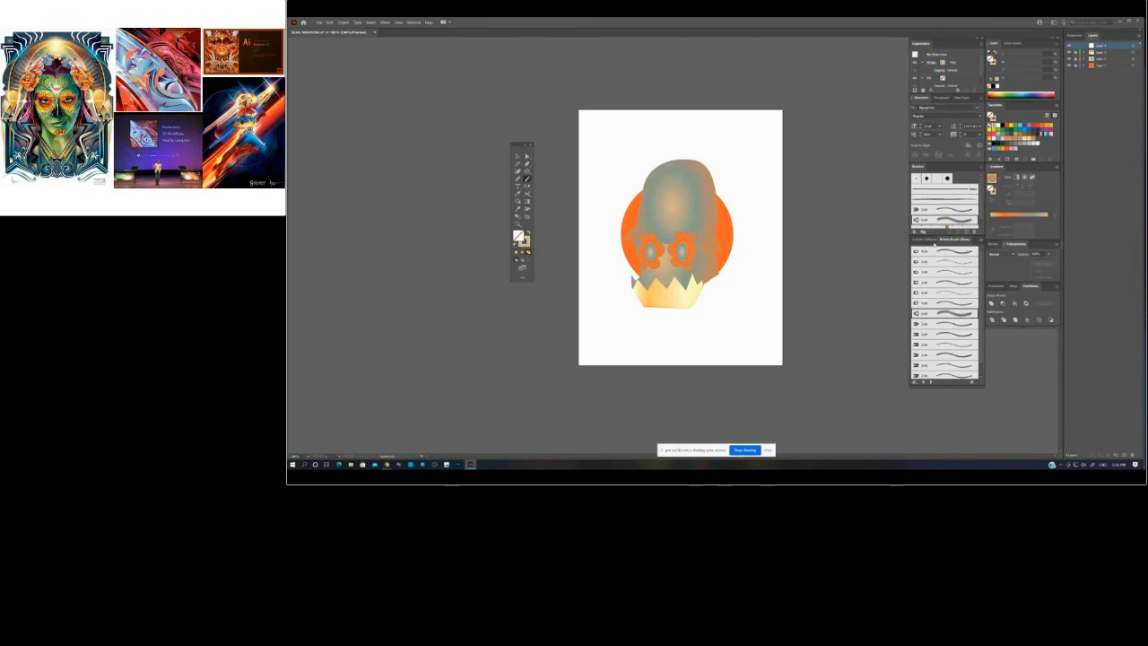
left_click(979, 167)
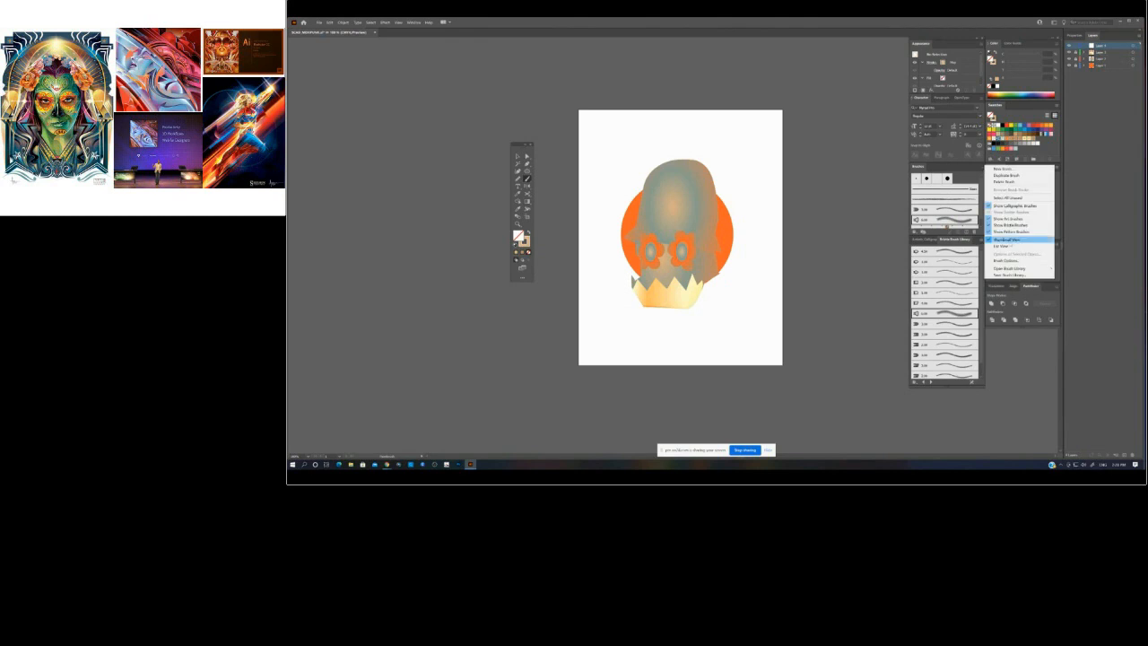
mouse_move(1031, 269)
mouse_move(1084, 269)
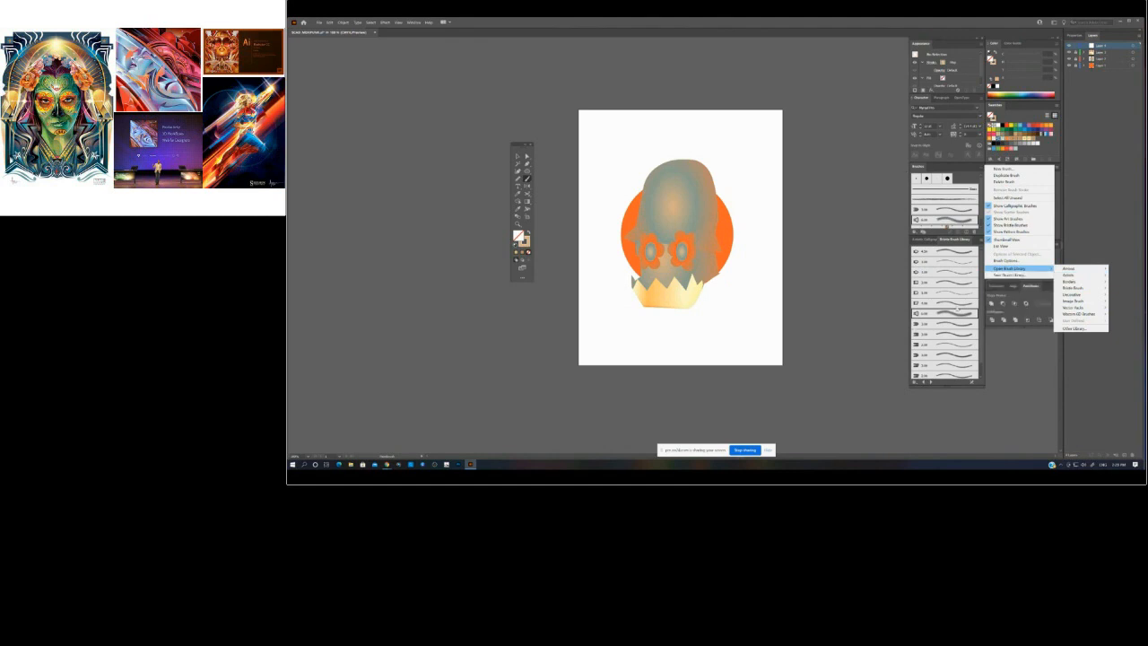
left_click(947, 314)
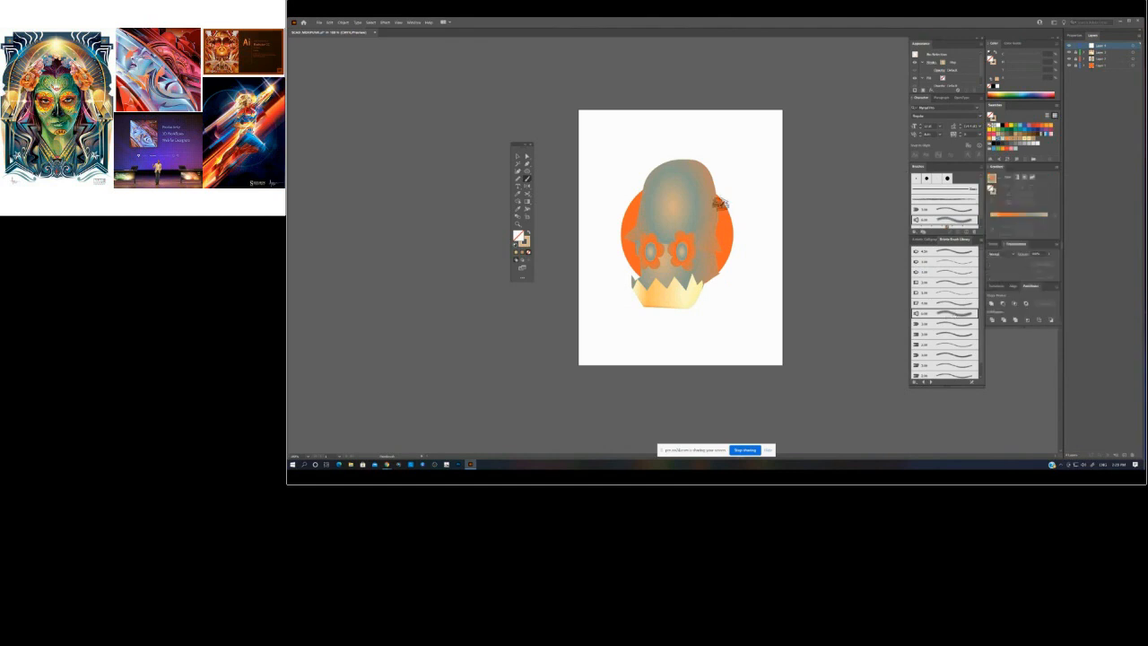
mouse_move(698, 251)
left_mouse_down()
mouse_move(720, 319)
mouse_move(743, 292)
mouse_move(709, 271)
mouse_move(749, 160)
mouse_move(765, 190)
mouse_move(749, 246)
left_mouse_up()
left_click(945, 262)
- Paint a wavy tan stroke to the right of the jaw with a small round calligraphic brush
left_click(923, 239)
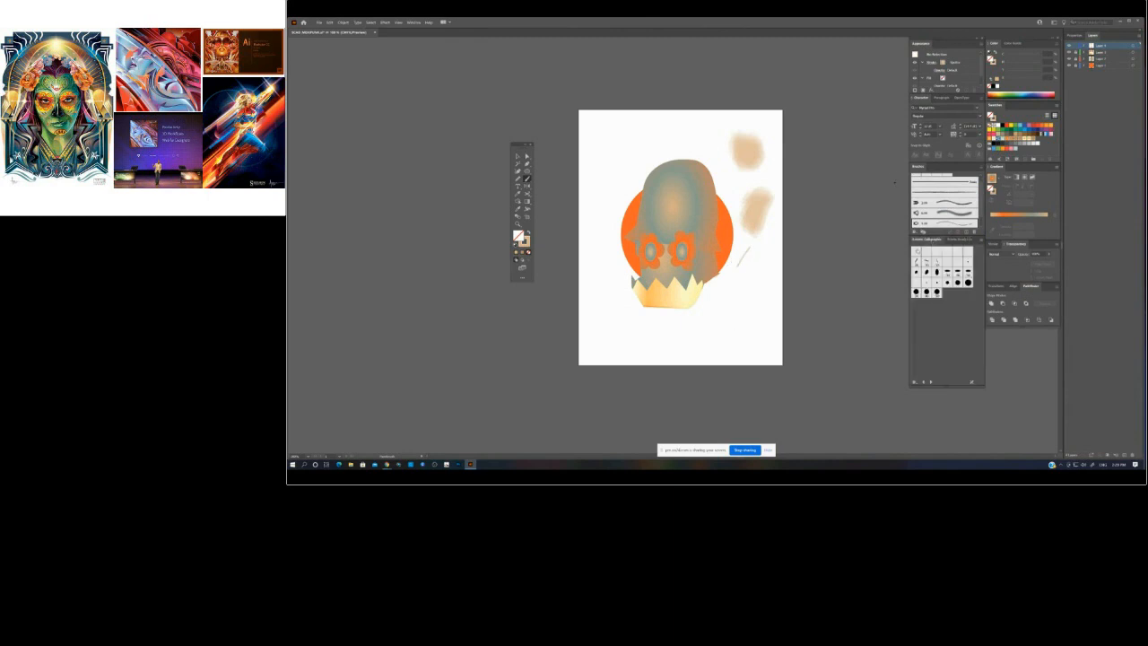
left_click(927, 281)
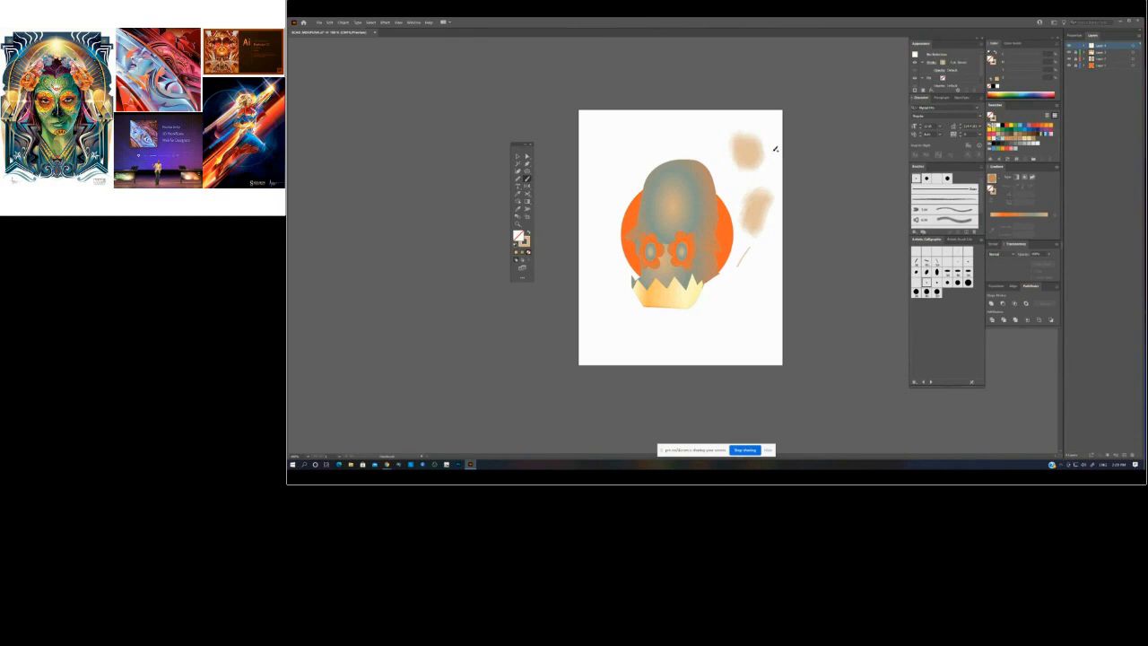
mouse_move(702, 321)
left_mouse_down()
mouse_move(739, 293)
mouse_move(727, 317)
mouse_move(758, 284)
left_mouse_up()
- Draw a freehand curved path on the blank page above and left of the head
left_click(527, 179)
left_click(558, 185)
left_click_drag(604, 189, 685, 118)
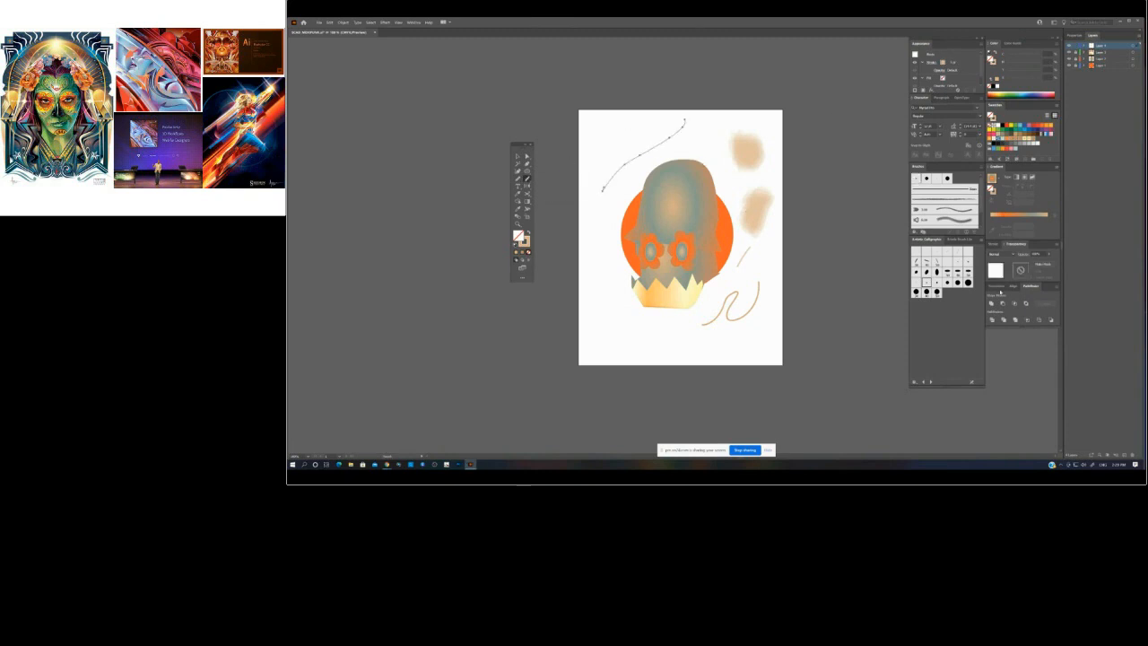
- Give the freehand curve a heavier stroke weight and a width profile tapered at both ends, and deselect it
left_click(993, 244)
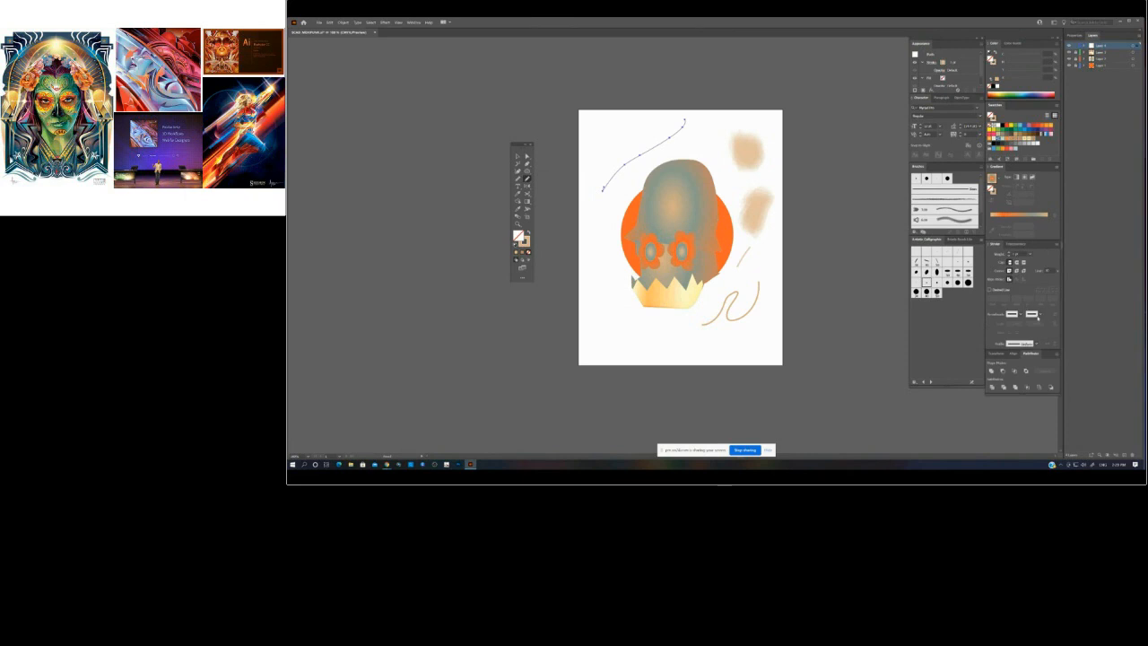
left_click(1037, 344)
left_click(1026, 364)
left_click(1030, 254)
left_click(1041, 345)
left_click(691, 77, "ctrl")
- Raise the stroke's cyan to make it teal and draw a freehand outline over the top of the head
left_click(995, 61)
left_click_drag(1013, 57, 1028, 56)
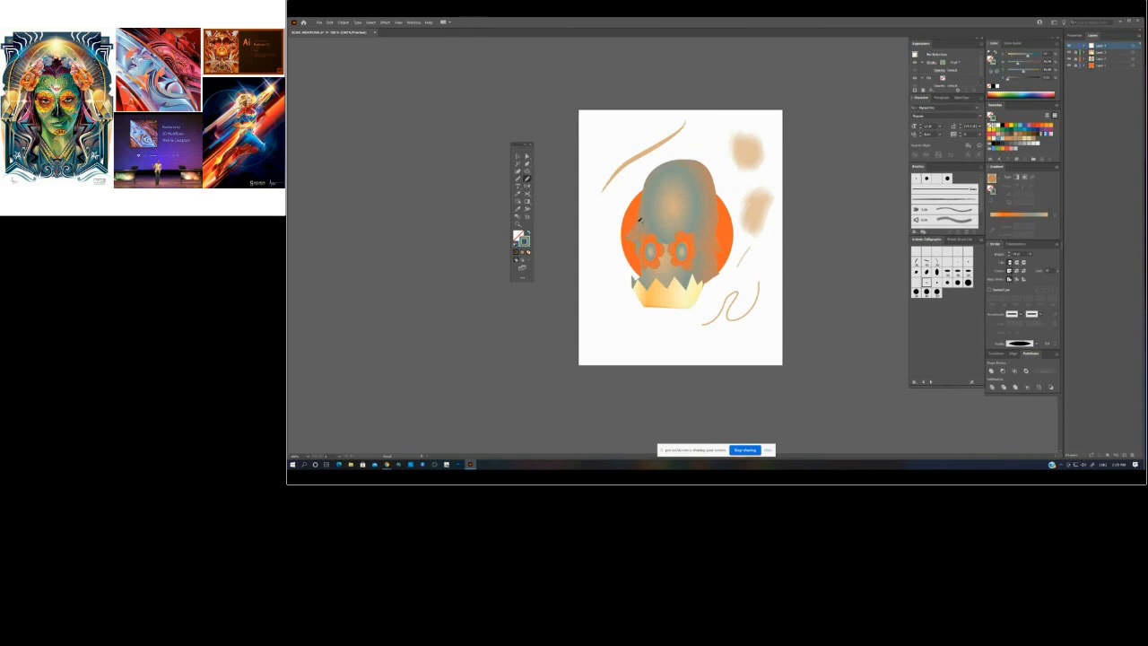
mouse_move(652, 171)
left_mouse_down()
mouse_move(684, 157)
mouse_move(712, 168)
left_mouse_up()
- Apply the width profile tapered at both ends to the head outline
left_click(1030, 256)
left_click(1037, 356)
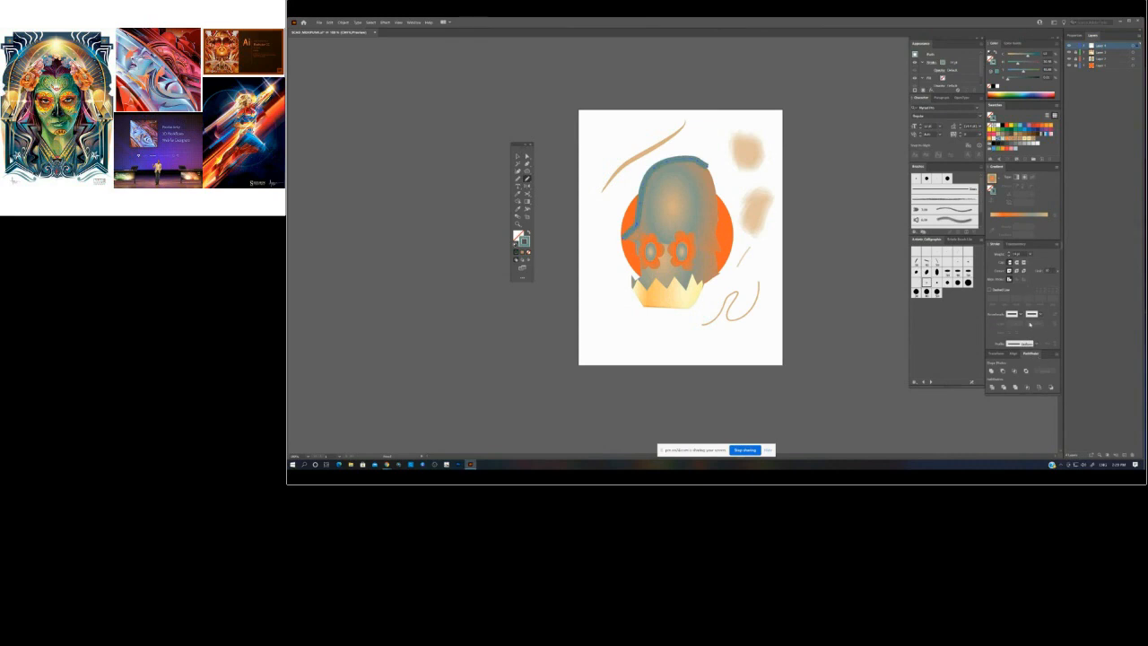
left_click(1040, 344)
left_click(1028, 363)
- Extend the head outline down the head's right side and reduce its stroke weight
left_click_drag(718, 223, 718, 233)
left_click(1029, 255)
left_click(1039, 320)
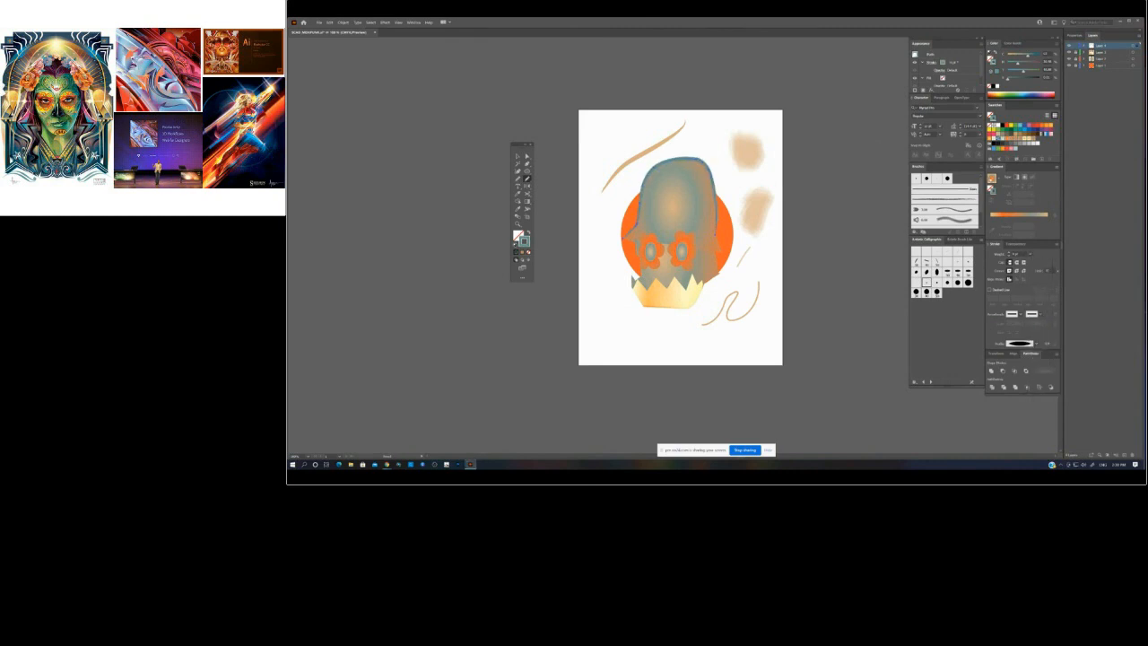
- Apply the orange-to-grey gradient to the head outline's stroke and lighten one gradient stop to pale grey-blue
left_click(992, 179)
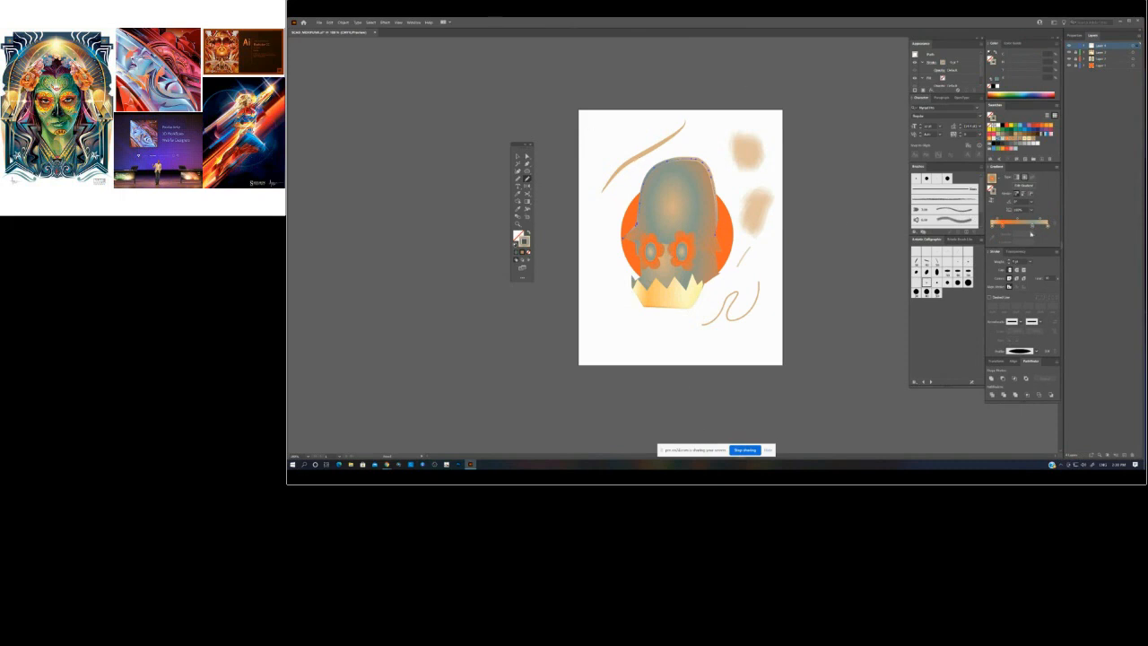
left_click(1031, 226)
left_click_drag(1023, 56, 1013, 64)
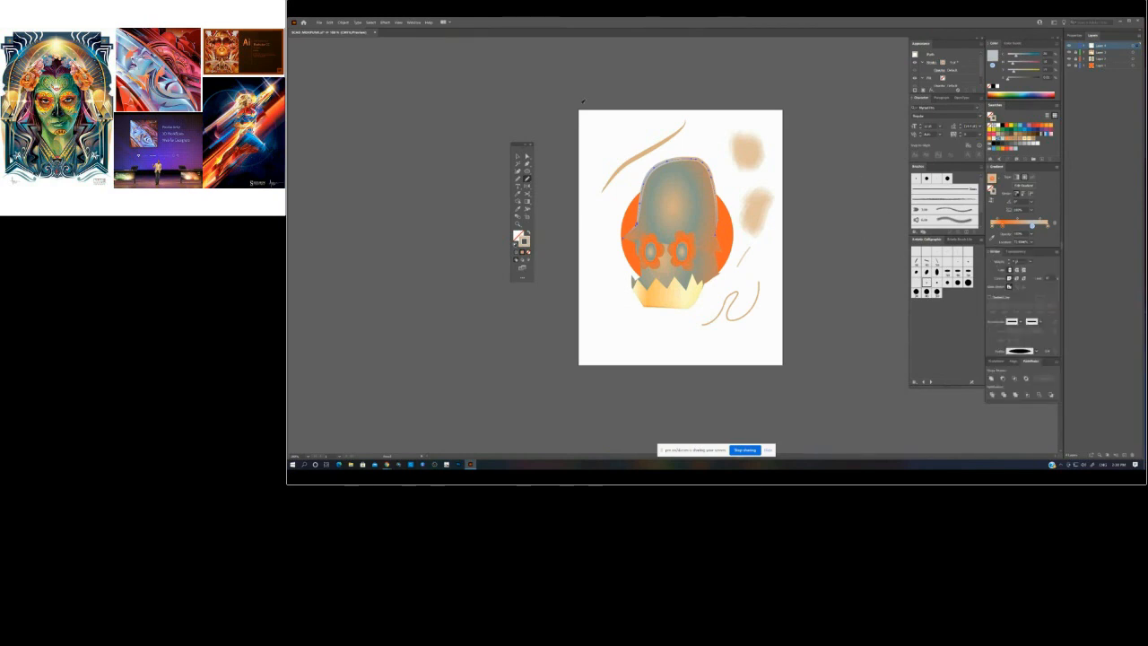
- Try a solid pale grey-blue stroke on the head outline, and reapply the gradient to it
left_click(517, 156)
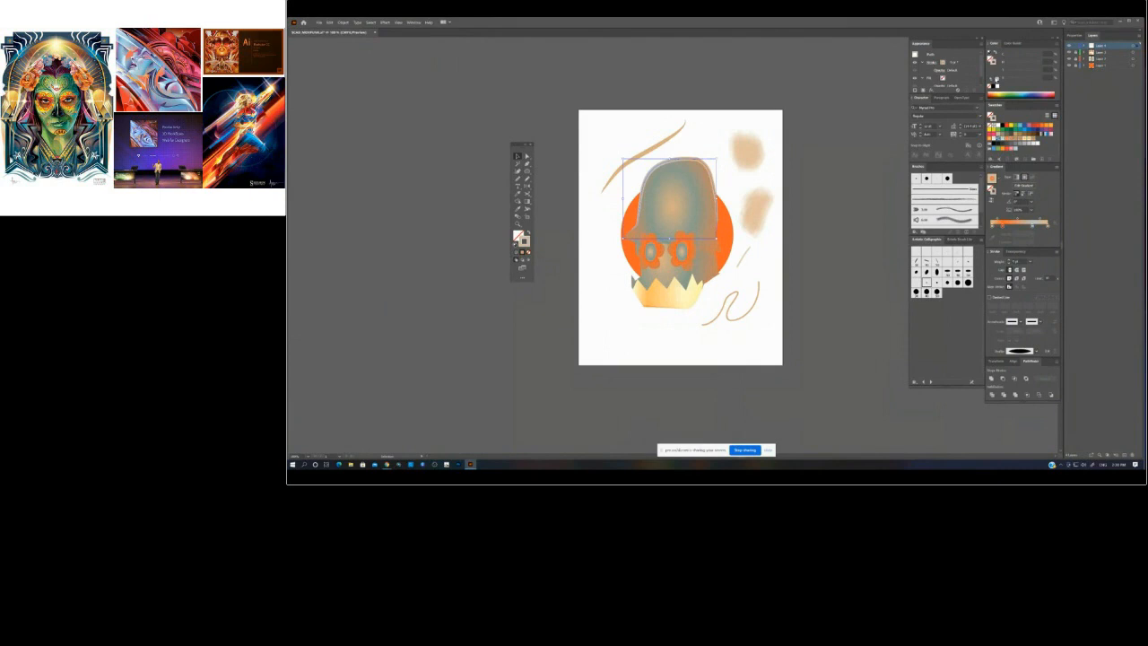
left_click(997, 79)
left_click(820, 184)
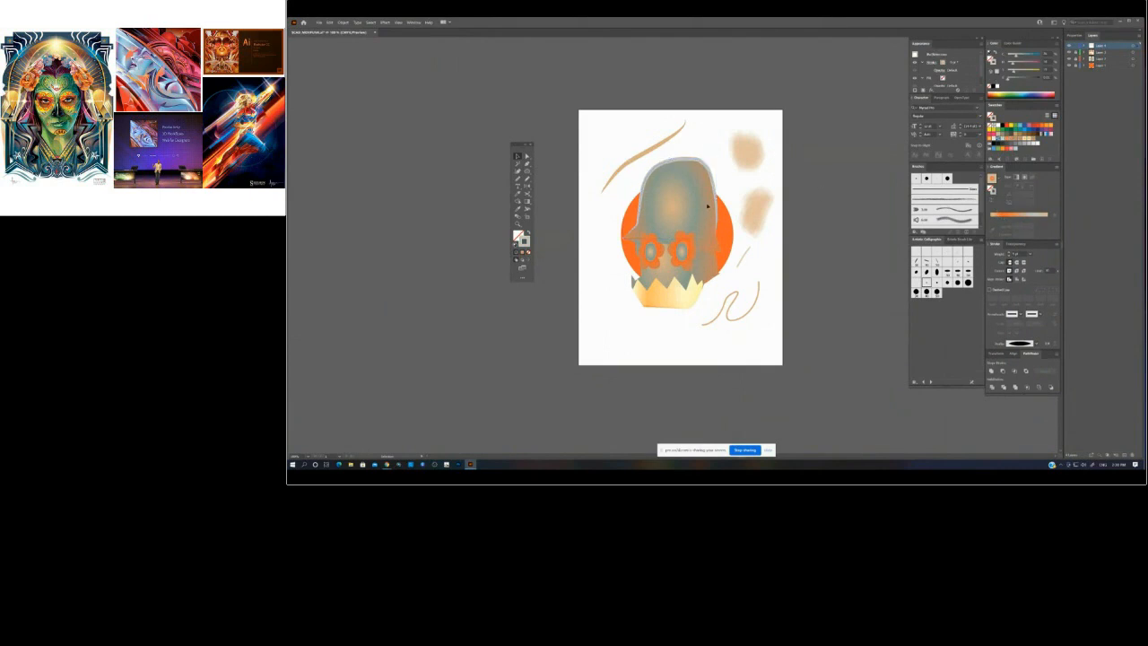
left_click(709, 174)
left_click(992, 181)
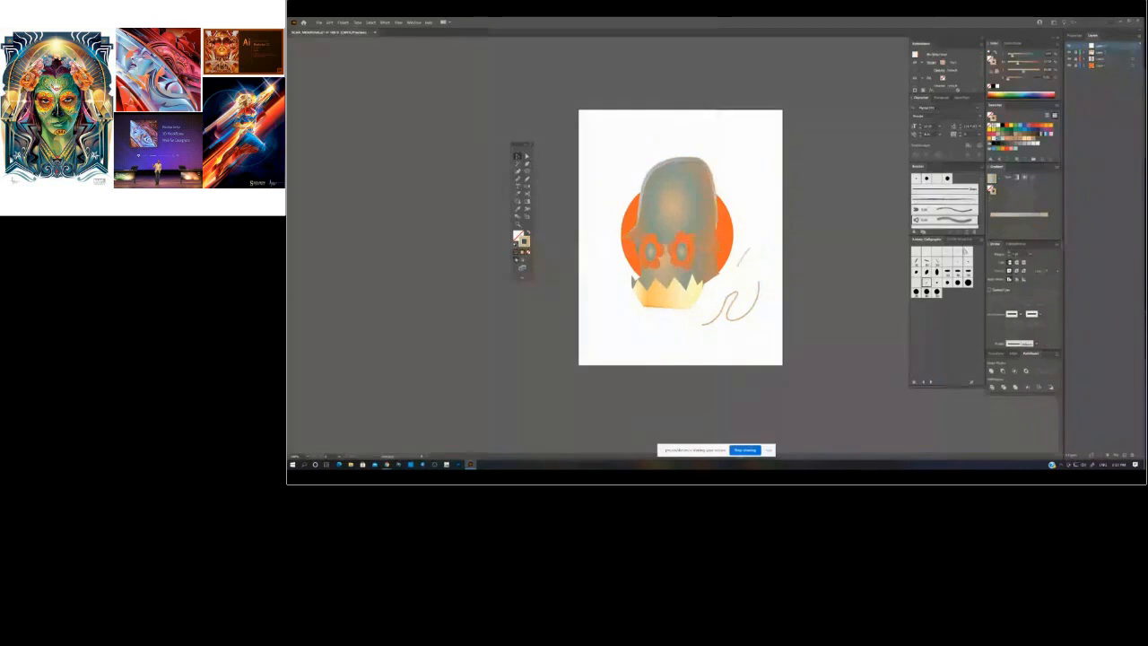
- Browse the brush libraries and open the Artistic ChalkCharcoalPencil library
left_click(965, 239)
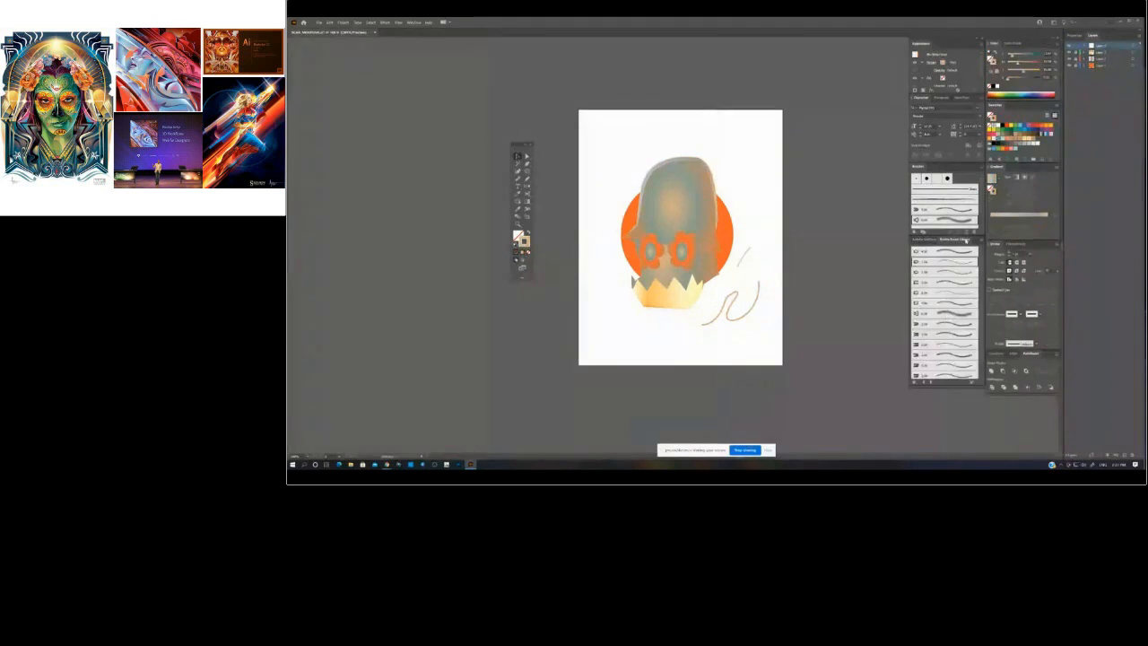
left_click(977, 239)
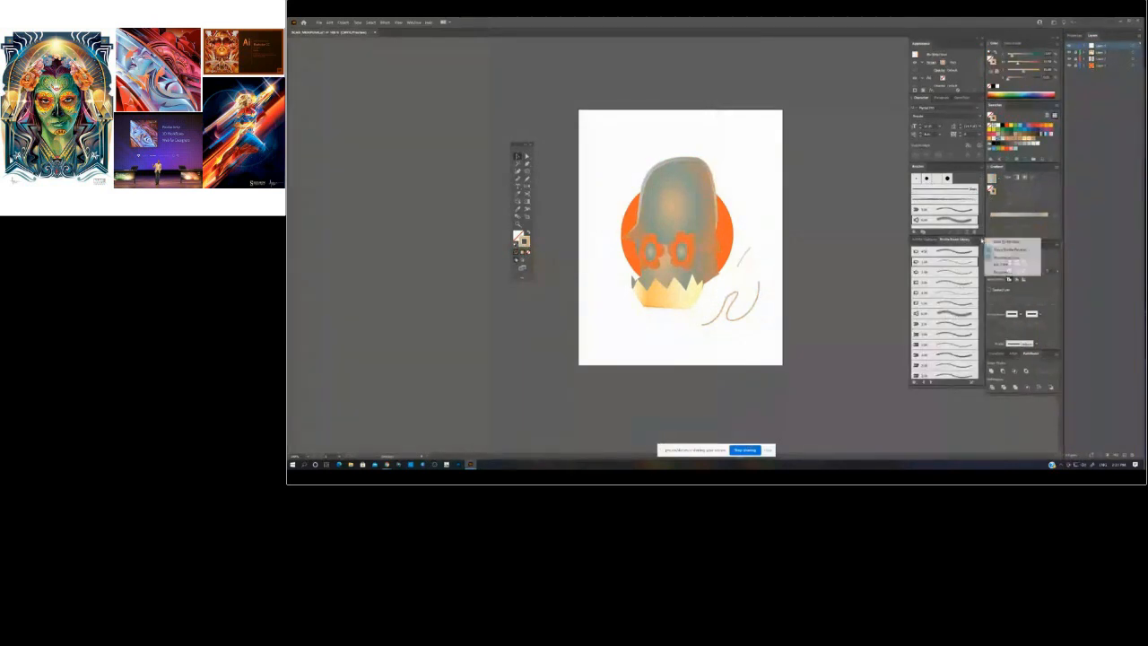
left_click(1004, 249)
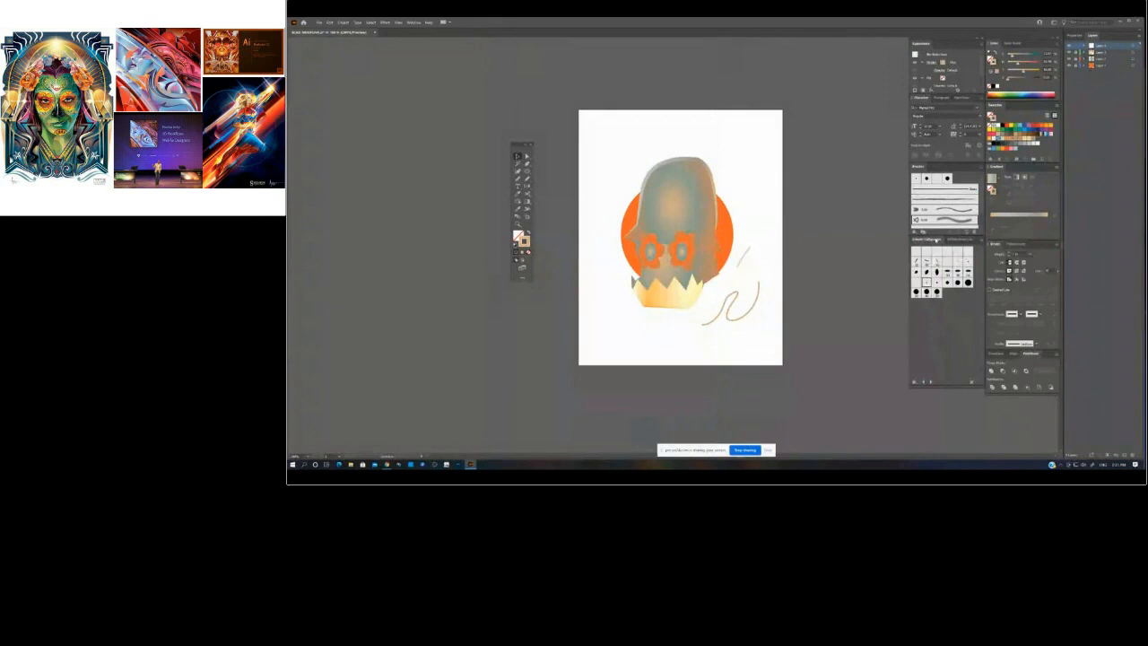
left_click(981, 166)
mouse_move(999, 268)
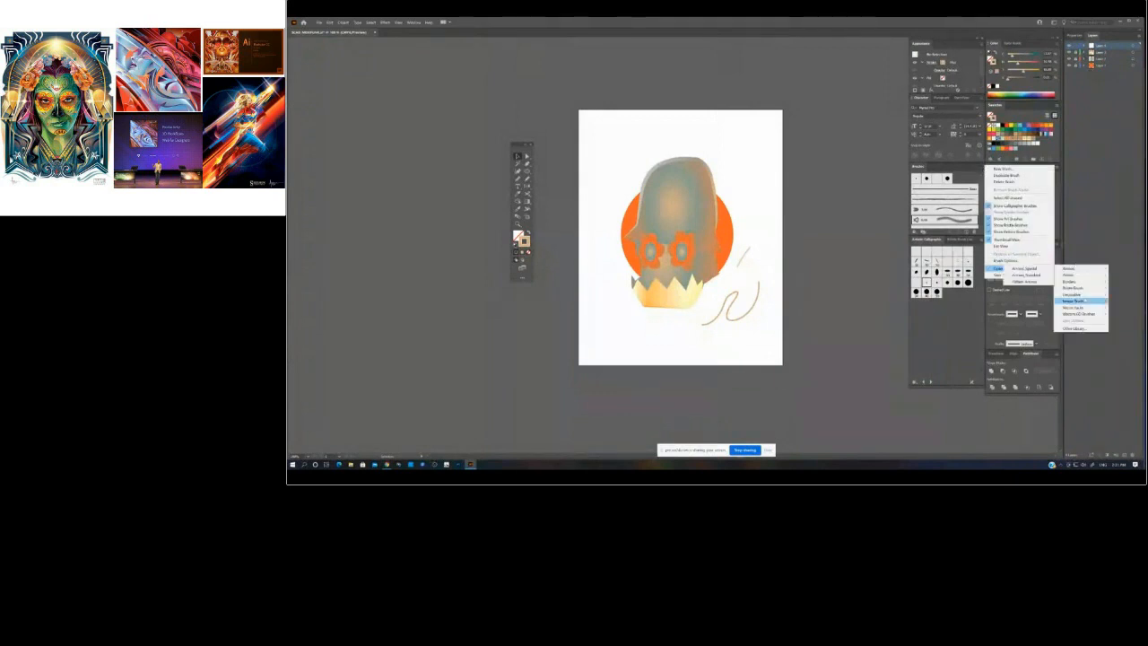
mouse_move(1069, 282)
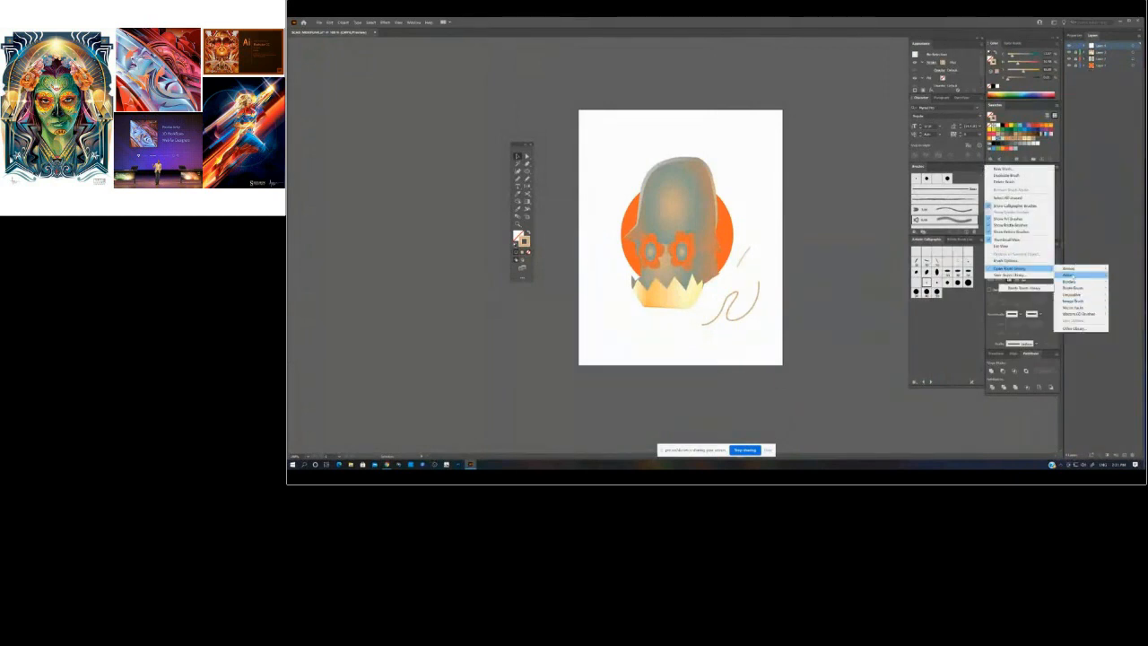
left_click(1019, 282)
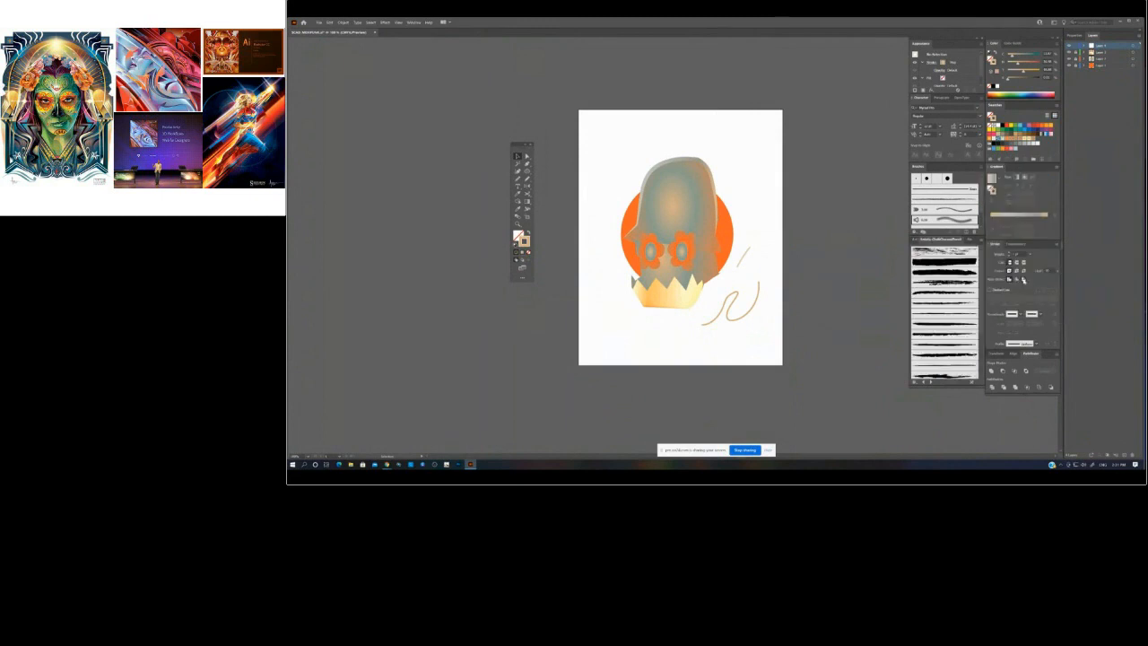
- Choose a rough charcoal brush and paint tan strokes across the brow with the Paintbrush tool
left_click(951, 283)
left_click(952, 290)
left_click(949, 255)
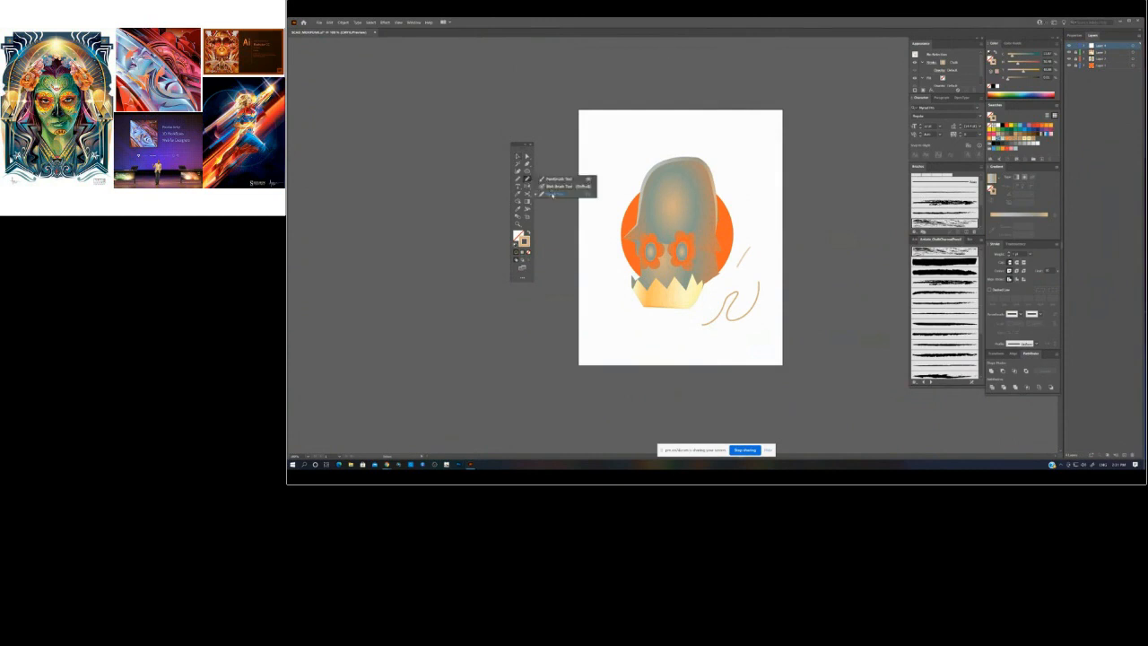
left_click(527, 179)
left_click_drag(639, 224, 739, 239)
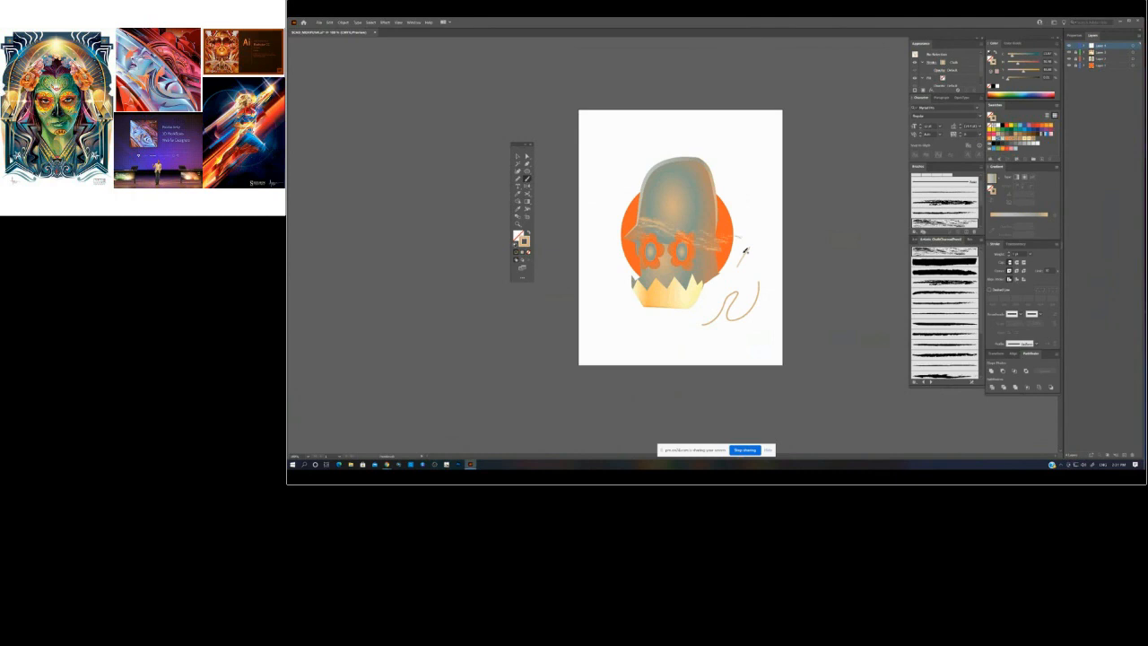
mouse_move(640, 215)
left_mouse_down()
mouse_move(720, 235)
mouse_move(714, 243)
left_mouse_up()
- Recolour the brow stroke grey-blue, set its blending mode to Overlay, and deselect it
left_click_drag(1019, 56, 1020, 72)
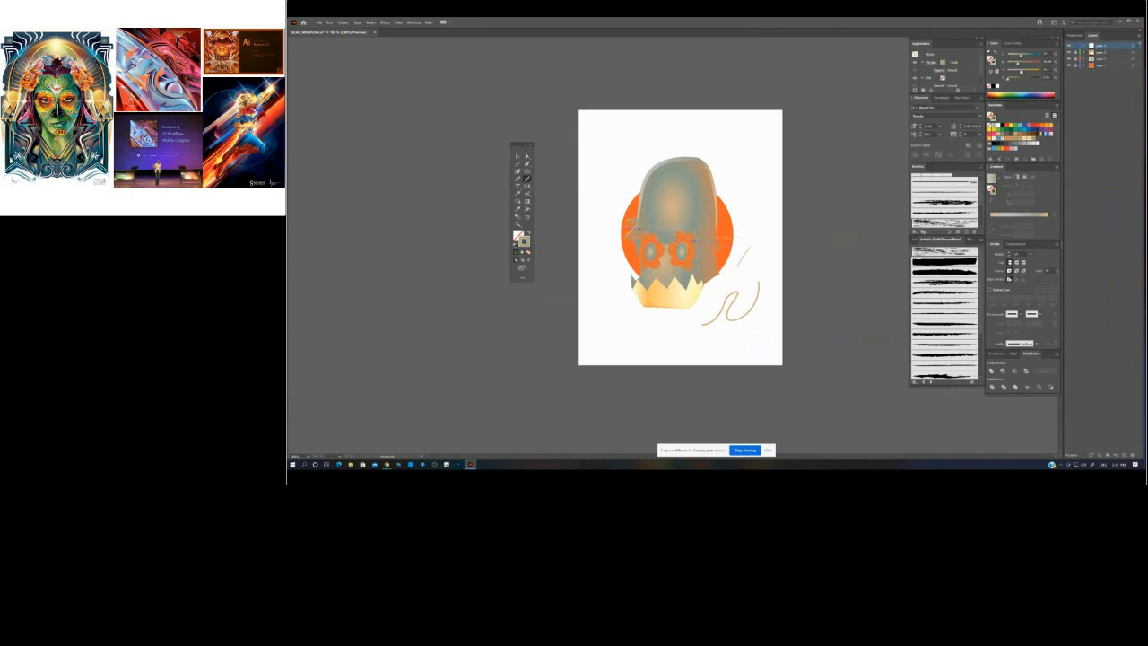
left_click(1016, 243)
left_click(995, 254)
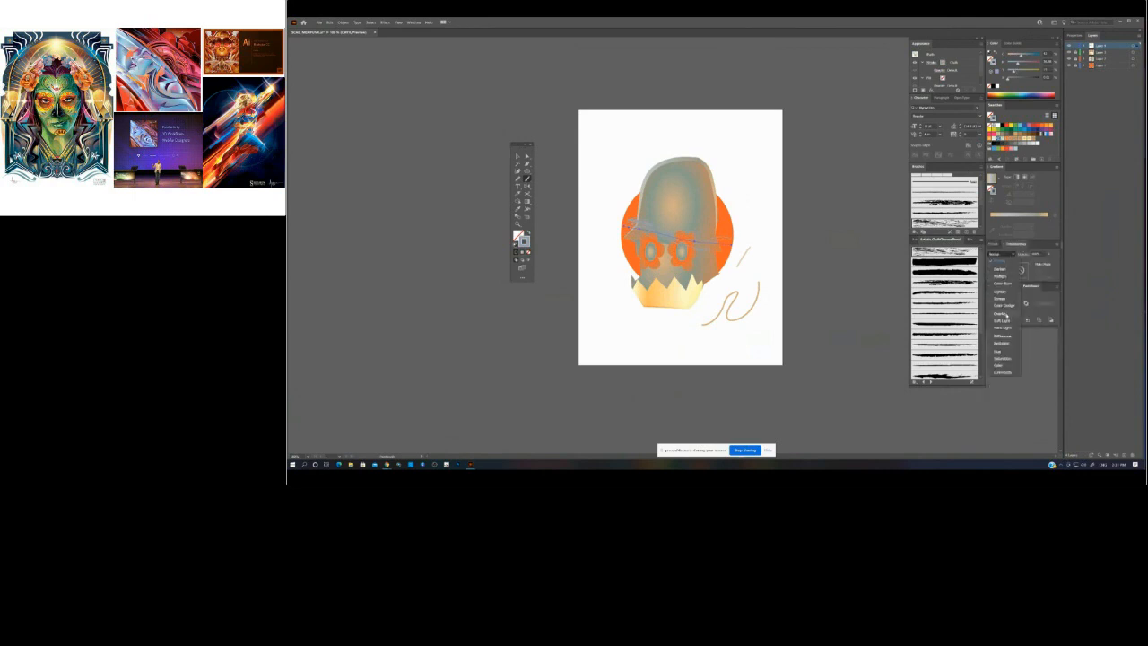
left_click(1007, 314)
left_click(833, 256)
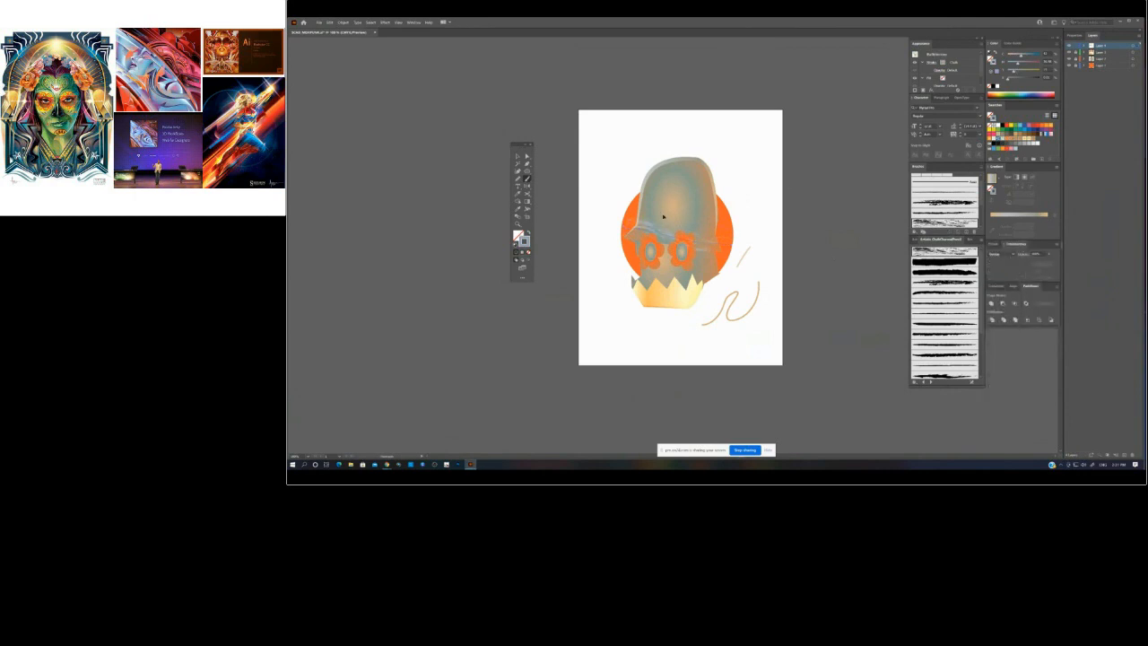
- Paint rough grey-blue charcoal strokes down the page to the right of the head and one below the jaw
left_click_drag(770, 121, 769, 190)
left_click_drag(769, 124, 775, 193)
left_click_drag(739, 114, 782, 305)
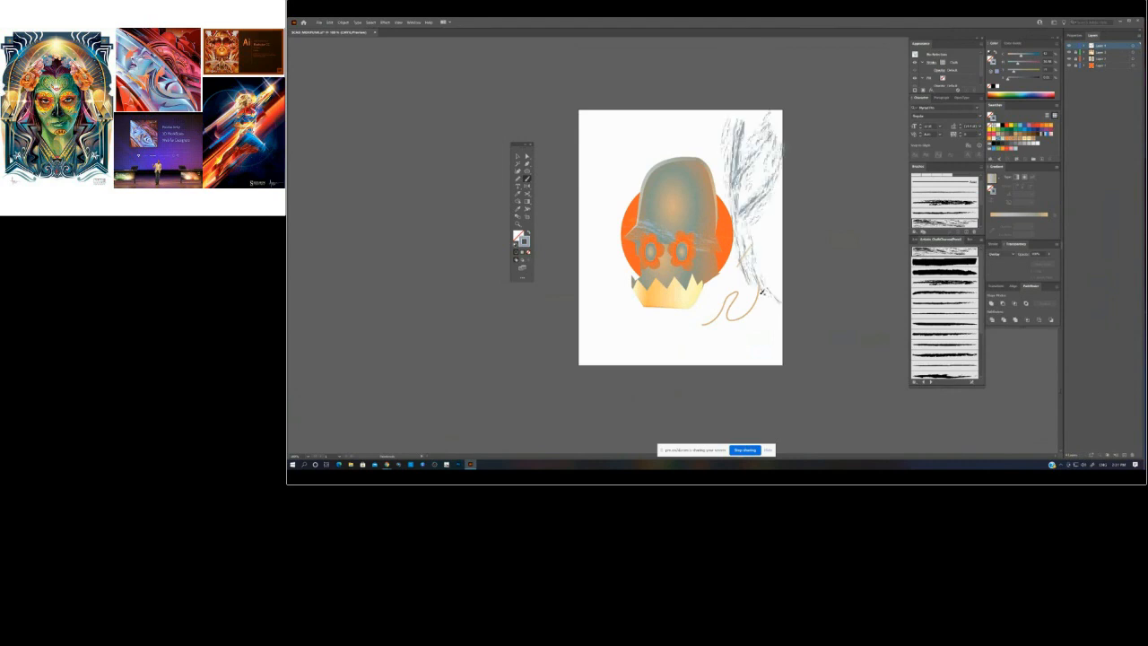
left_click(952, 273)
left_click_drag(624, 338, 723, 299)
- Delete the charcoal strokes beside and below the head, and lay a grey-blue charcoal stroke across the brow past both sides
left_click(518, 156)
left_click(786, 226)
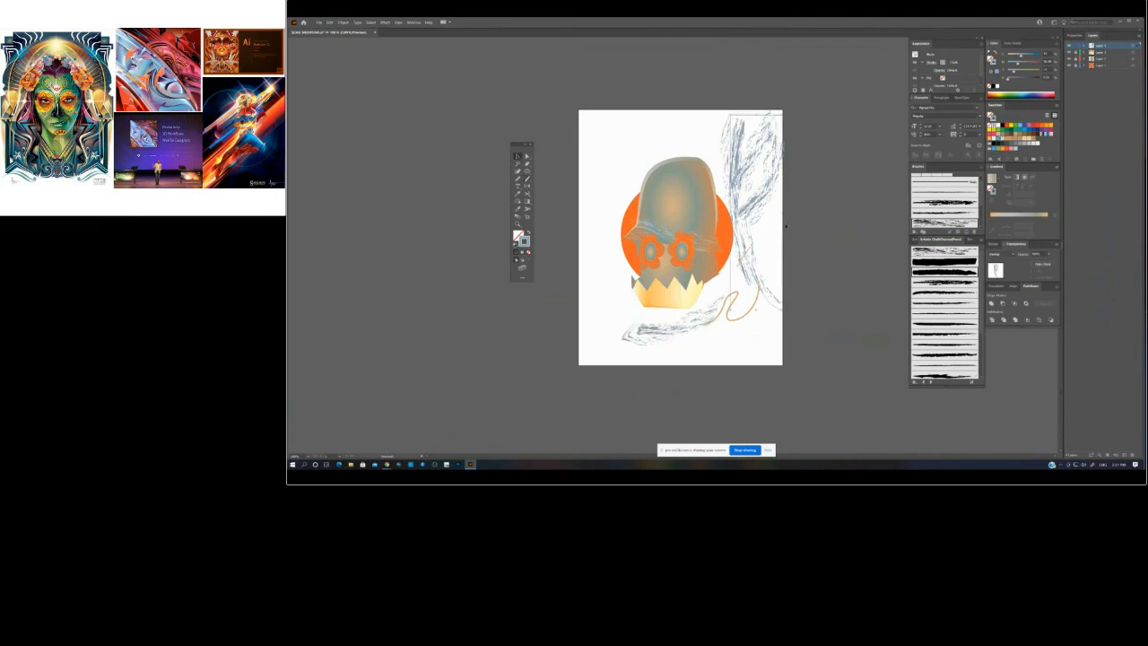
key("Delete")
left_click(696, 326)
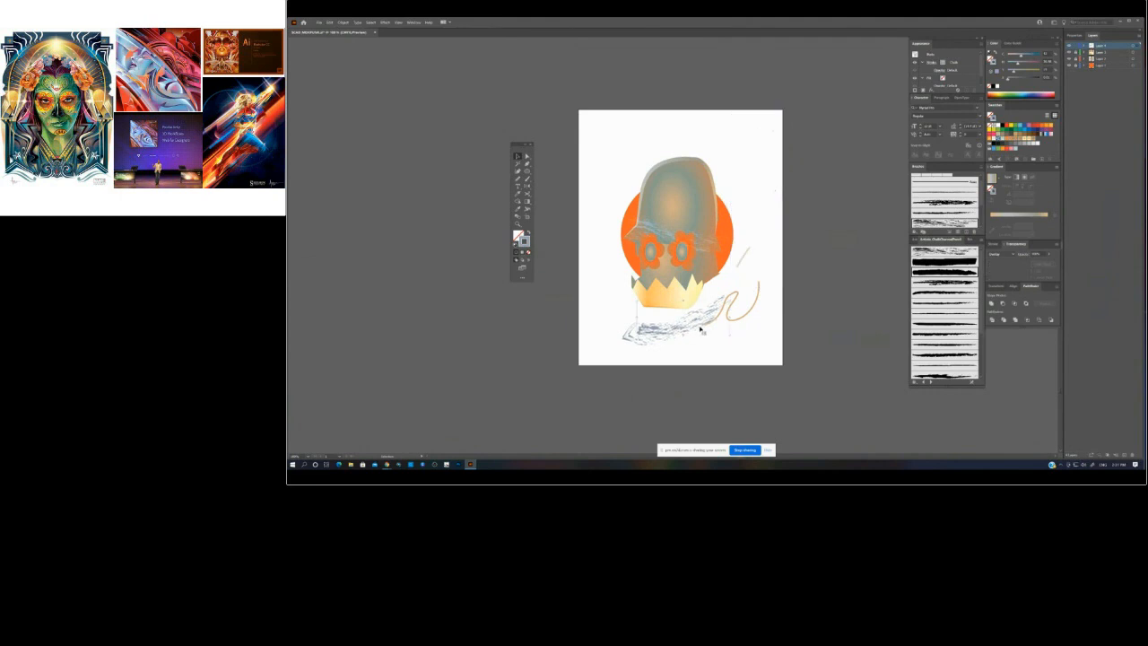
key("Delete")
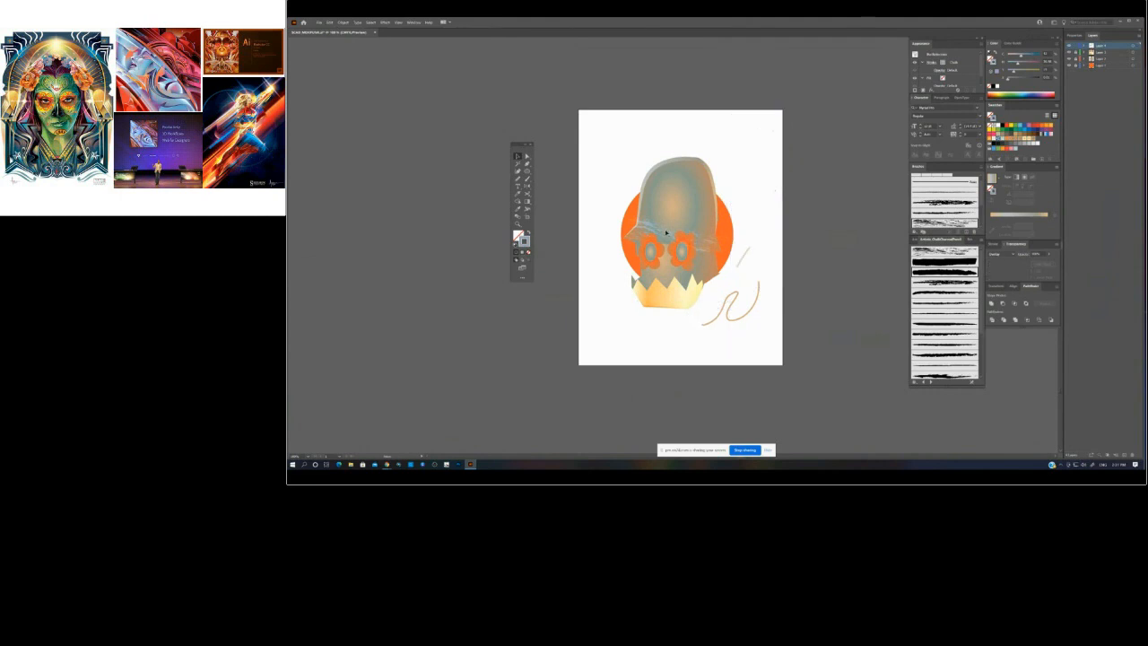
left_click(723, 222)
mouse_move(728, 221)
left_mouse_down()
mouse_move(689, 215)
mouse_move(668, 239)
left_mouse_up()
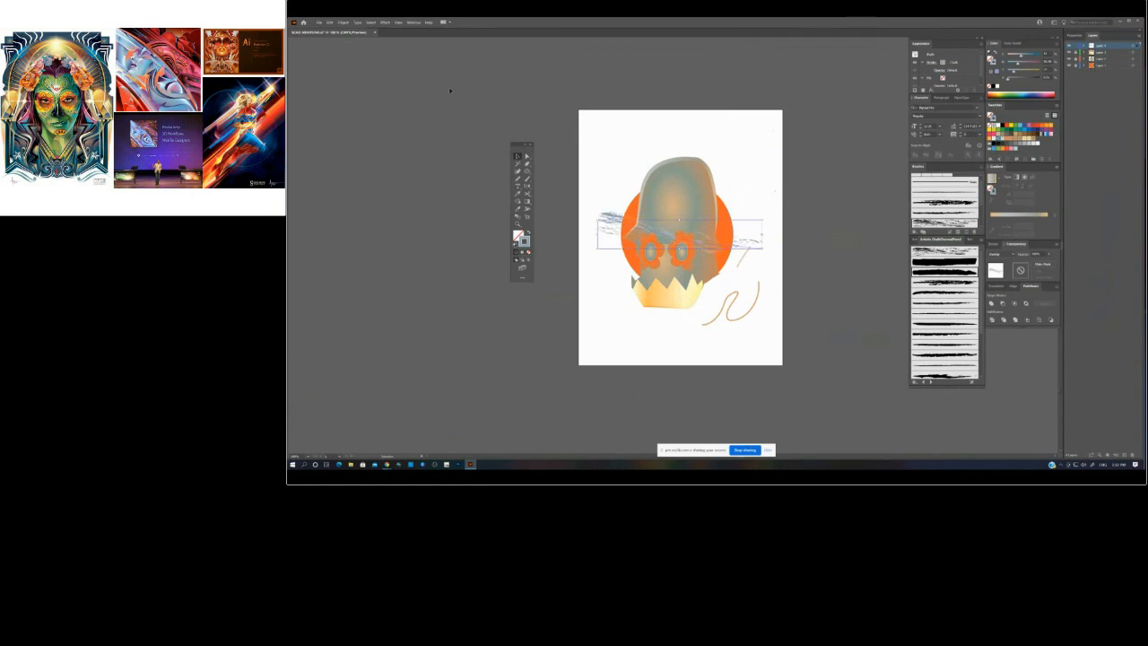
- Try expanding the appearance of the charcoal stroke across the brow, and undo it
left_click(343, 22)
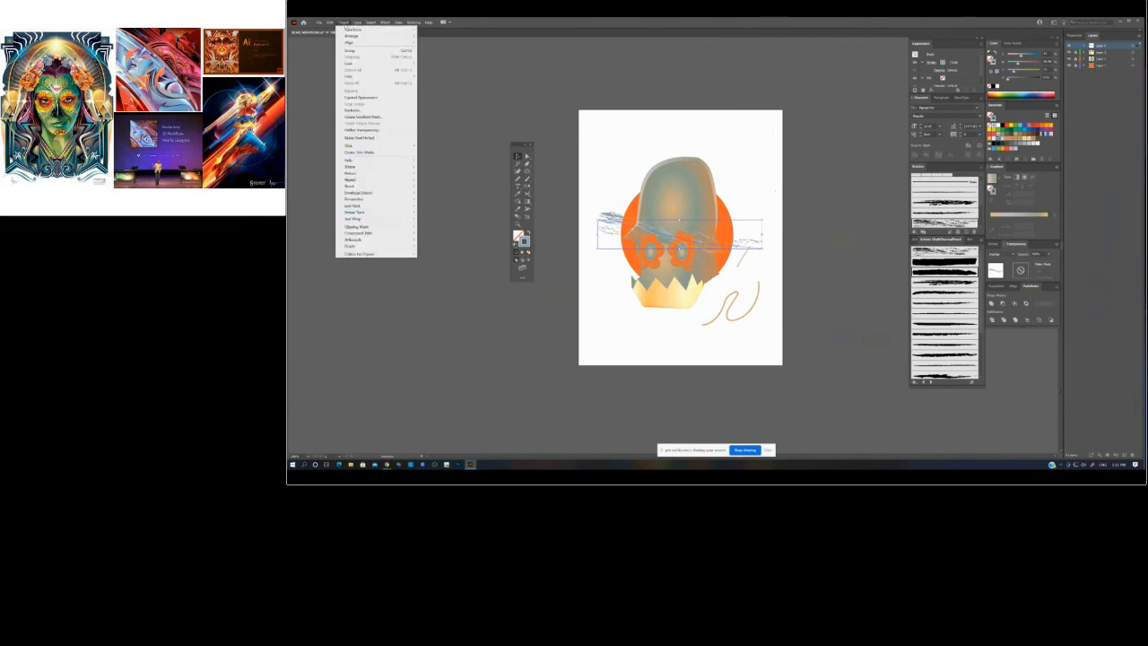
left_click(361, 97)
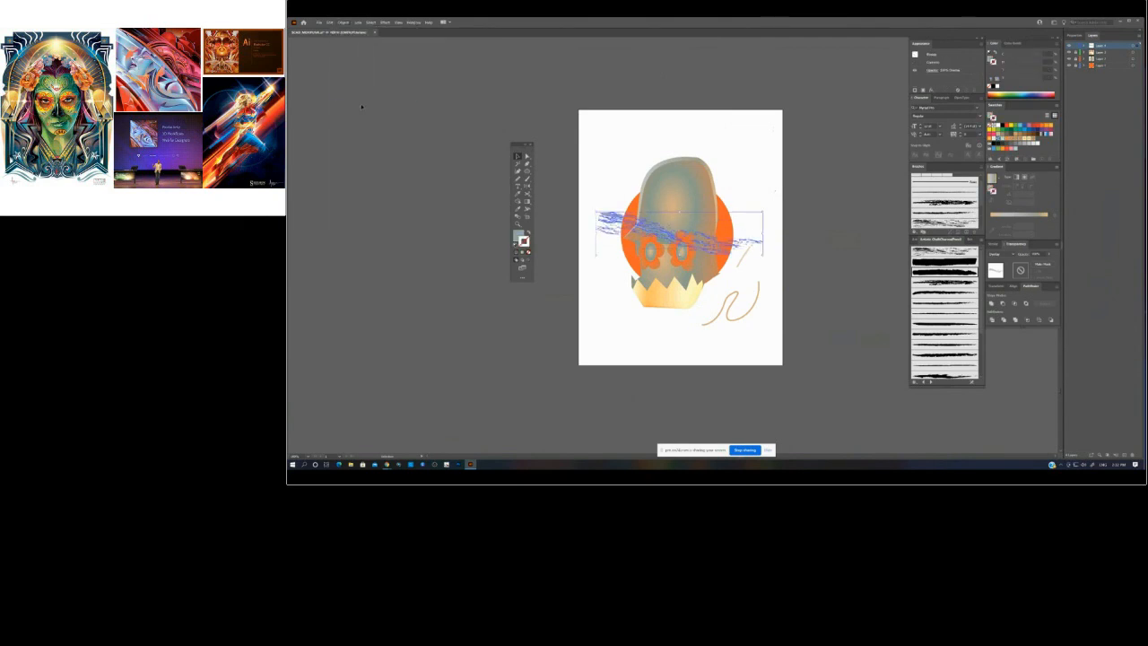
left_click(744, 206)
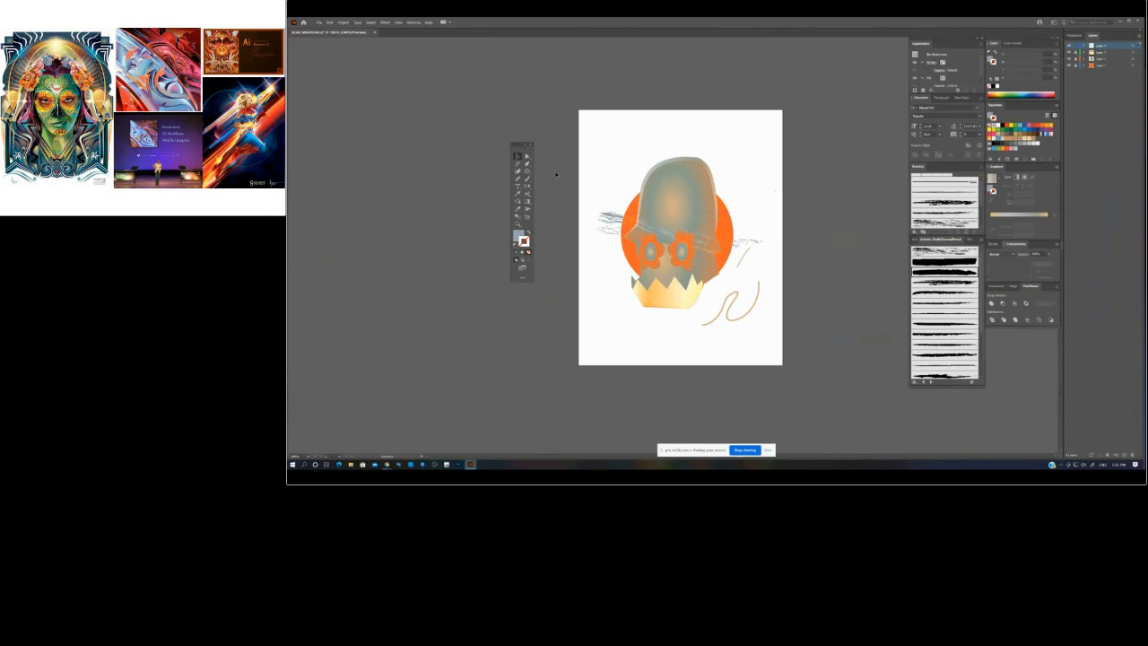
key("ctrl+z")
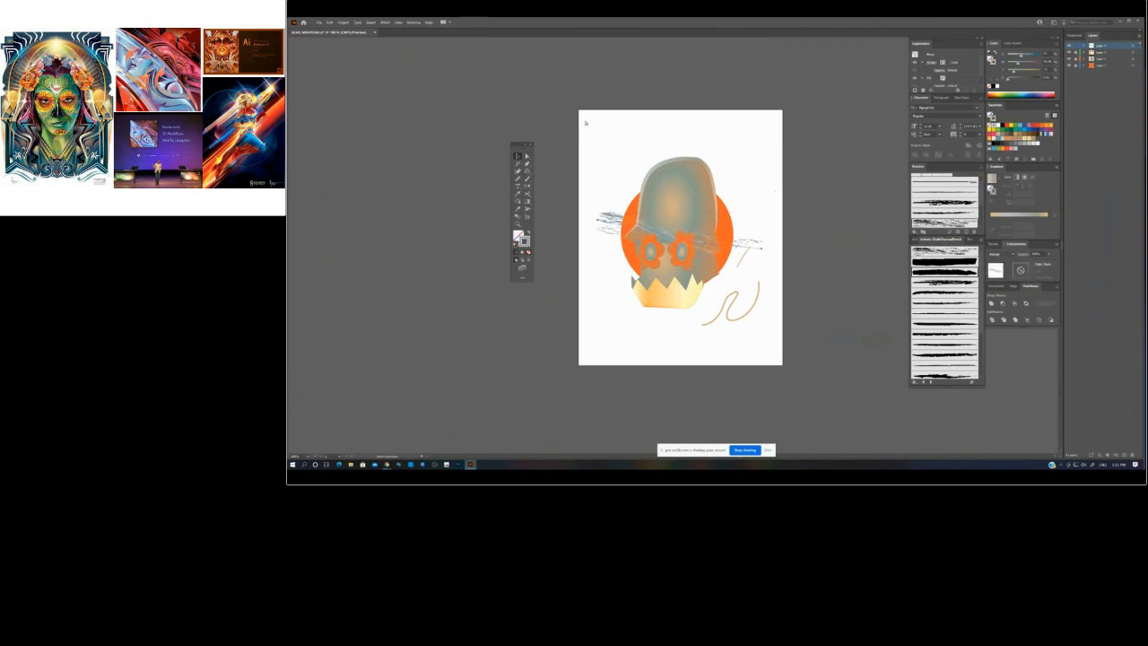
- Draw a closed clipping shape around the upper head, down past the brow, with the Pen tool
left_click(761, 182)
left_click(527, 164)
left_click_drag(638, 223, 640, 291)
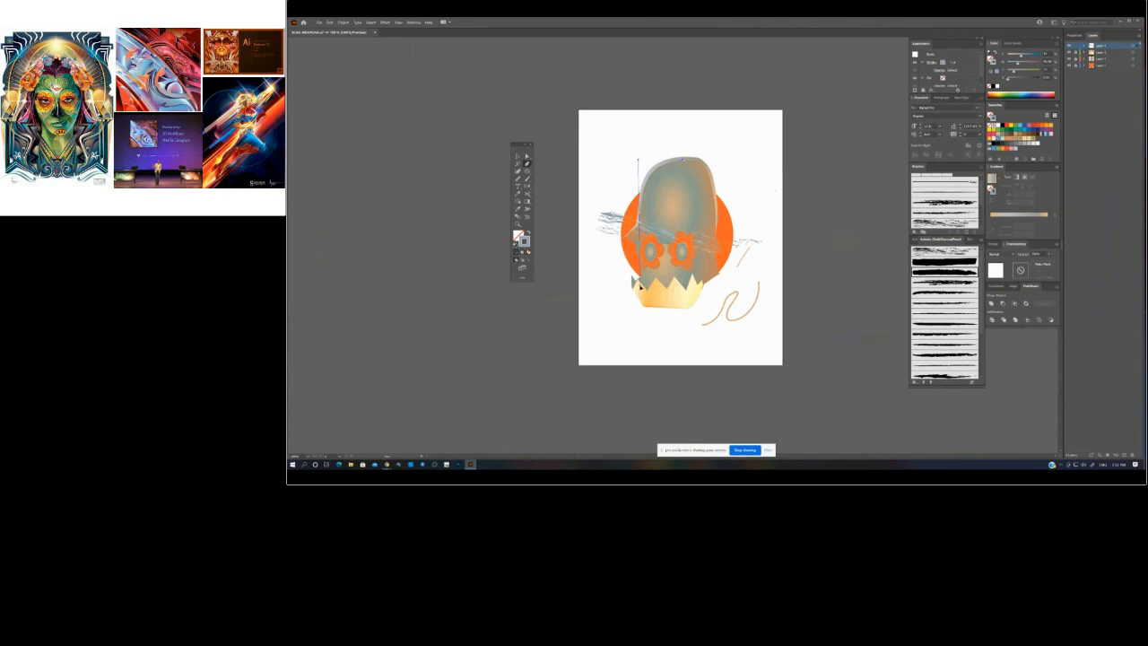
left_click(625, 240, "ctrl")
left_click_drag(684, 161, 724, 157)
key("v")
double_click(757, 240)
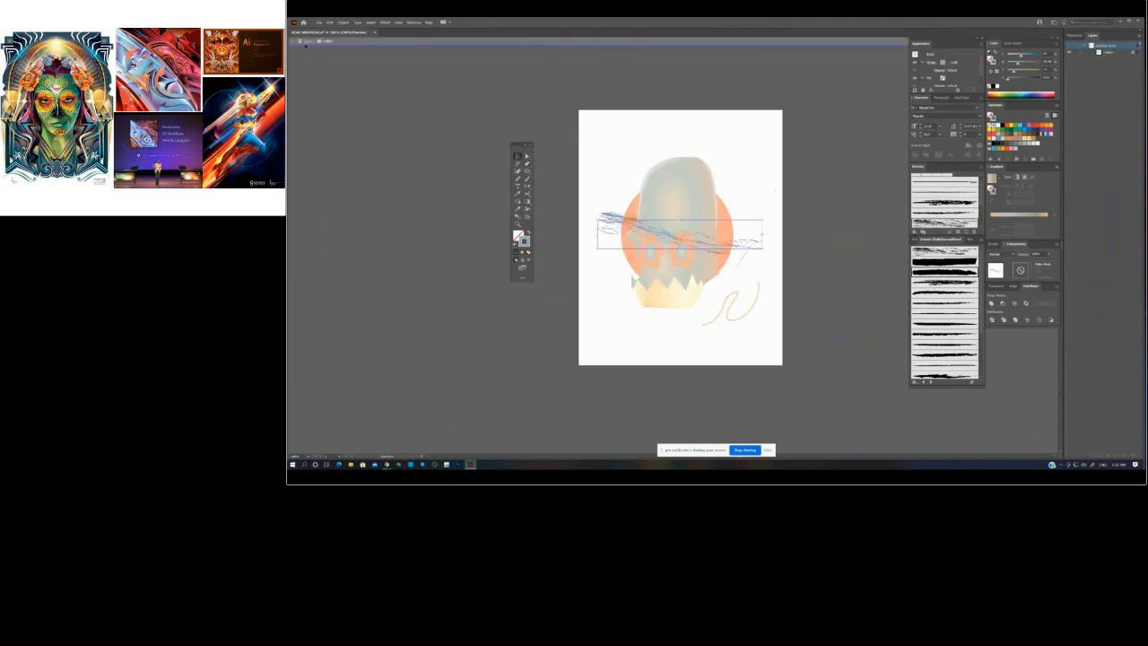
left_click(668, 176)
double_click(668, 175)
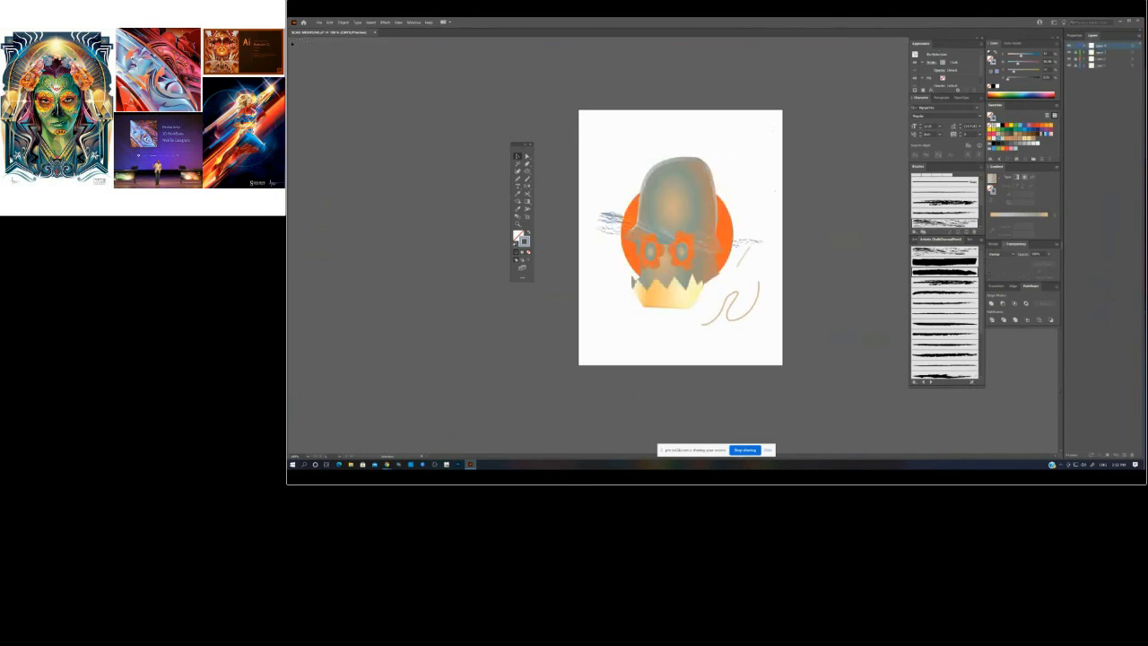
- Crop the brow charcoal stroke to the drawn head shape with a clipping mask, and nudge the clipped group into place
left_click(743, 244)
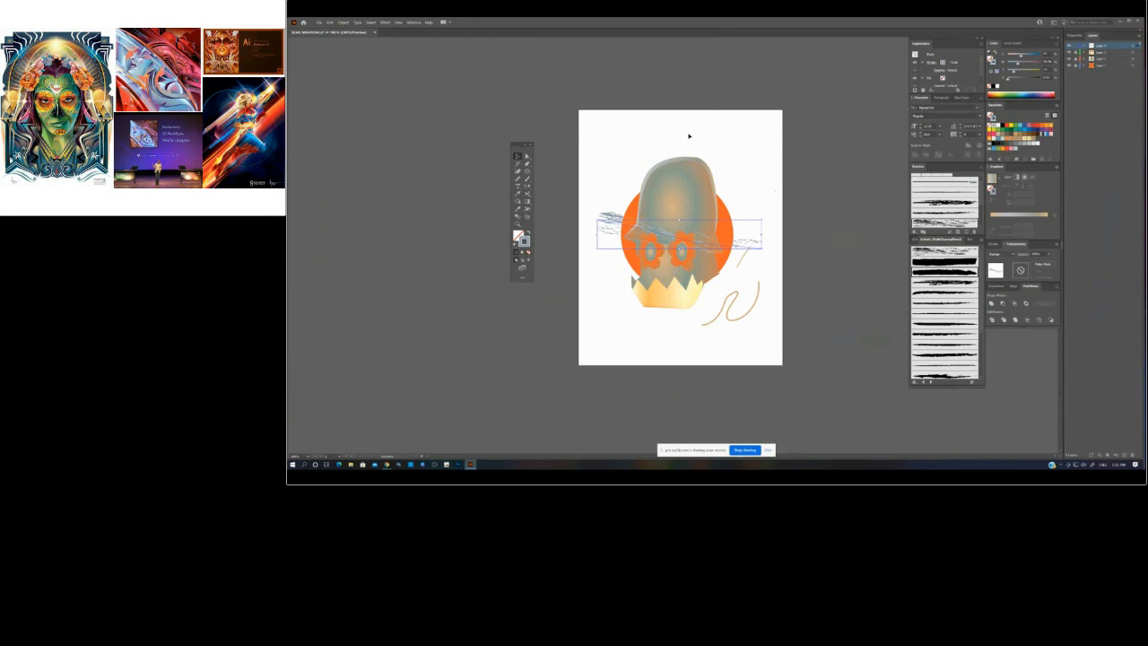
left_click(343, 21)
mouse_move(376, 226)
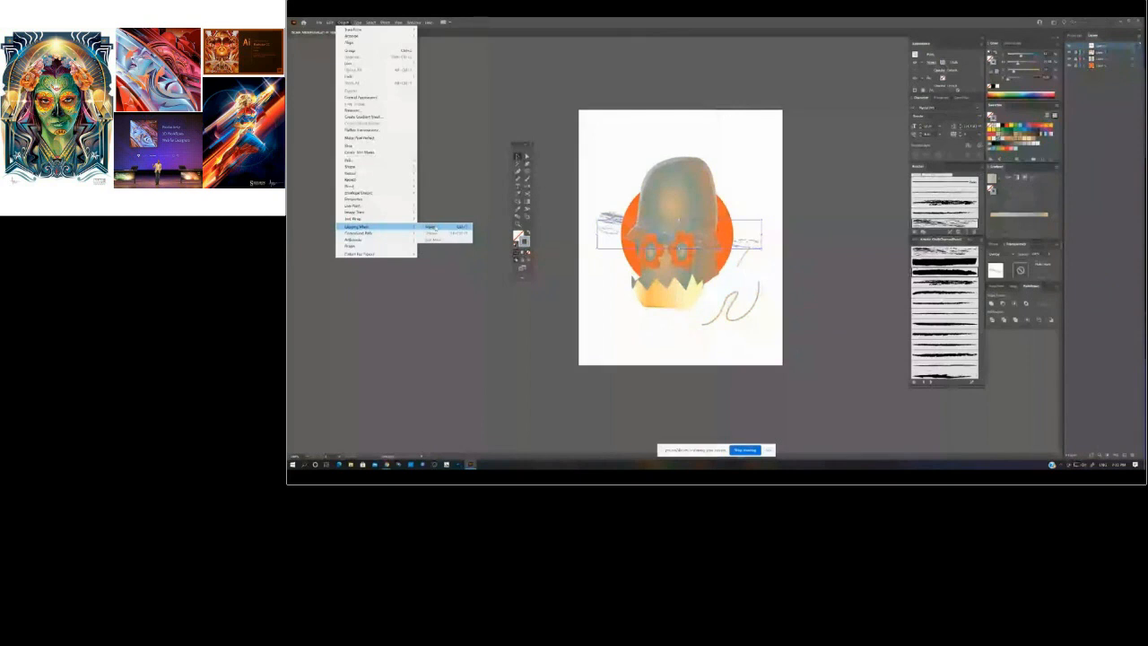
left_click(432, 227)
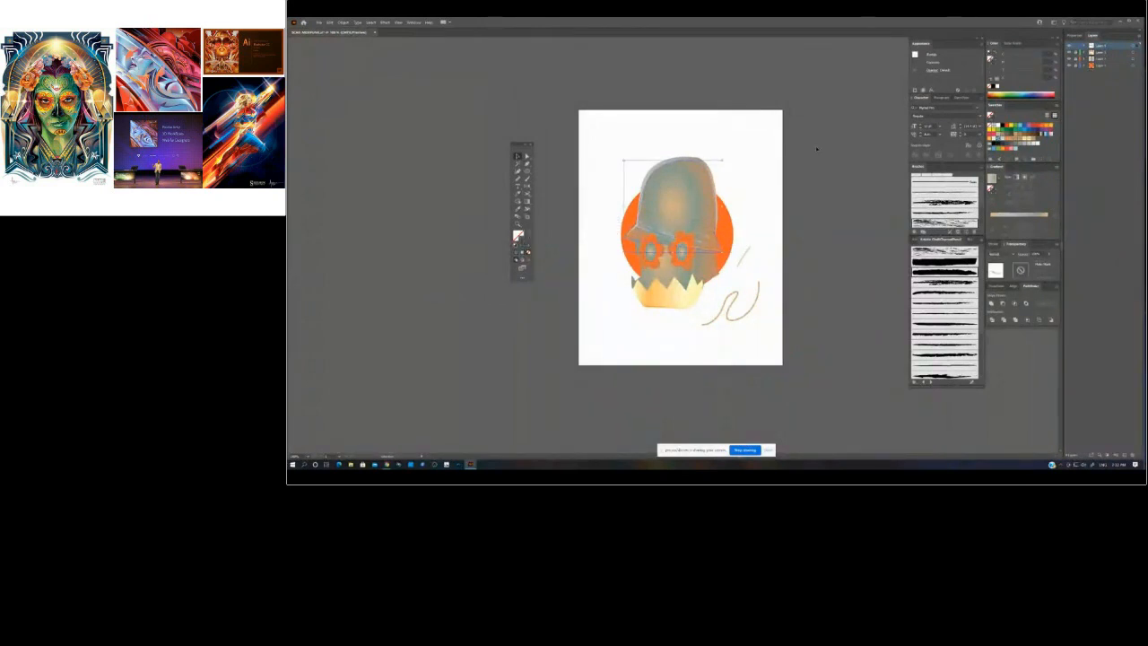
left_click(758, 213)
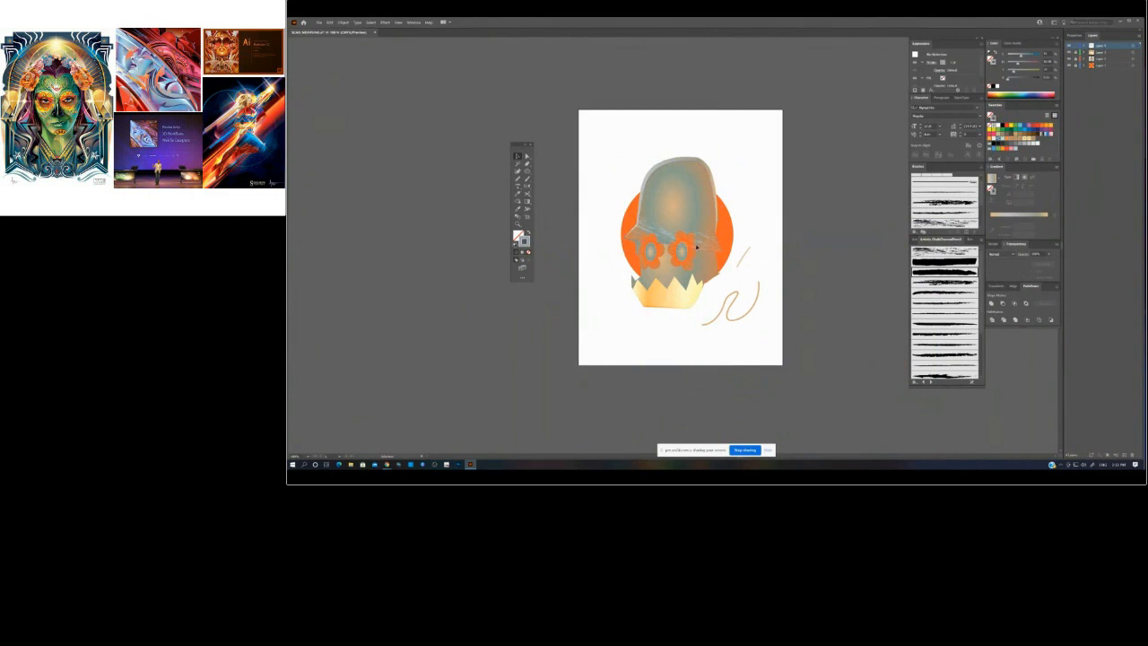
left_click_drag(721, 239, 776, 182)
key("Delete")
- Try the Overlay, Hard Light and Difference blending modes on the clipped brow texture, and return it to Normal
left_click(700, 251)
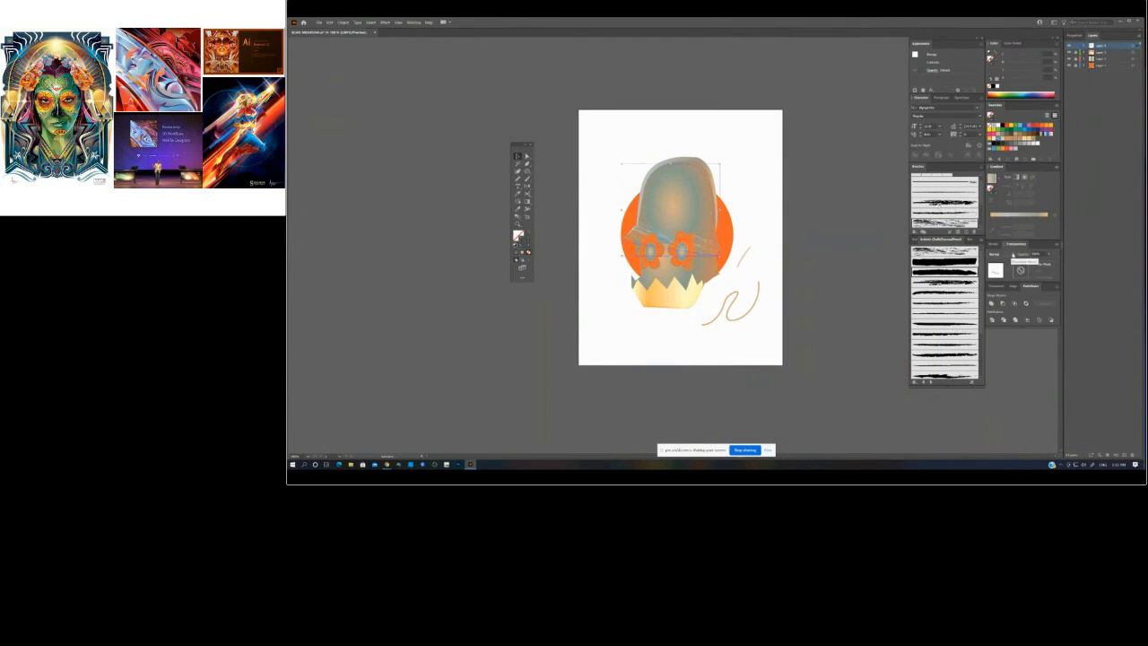
left_click(1012, 253)
left_click(1010, 290)
left_click(1003, 255)
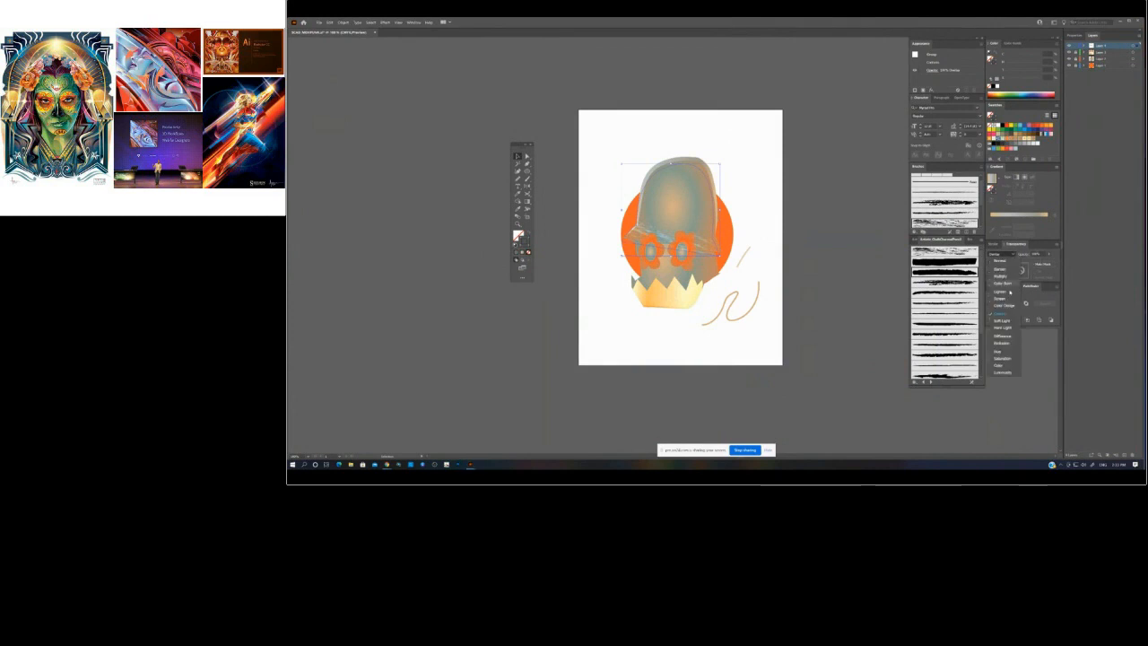
left_click(1010, 329)
left_click(1003, 255)
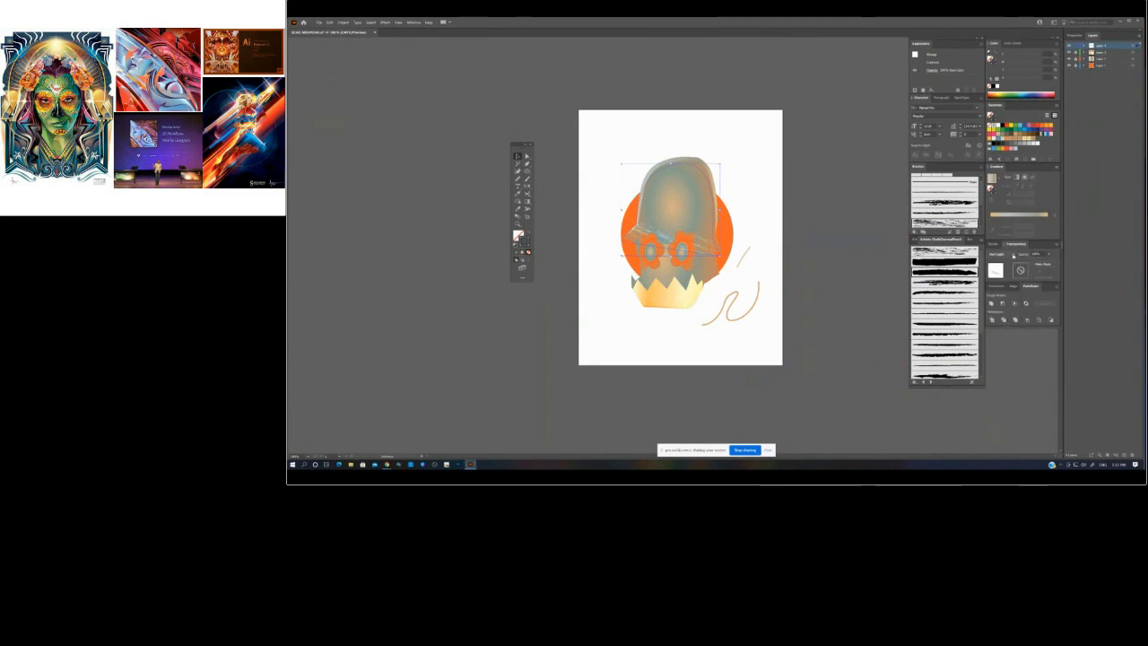
left_click(1006, 336)
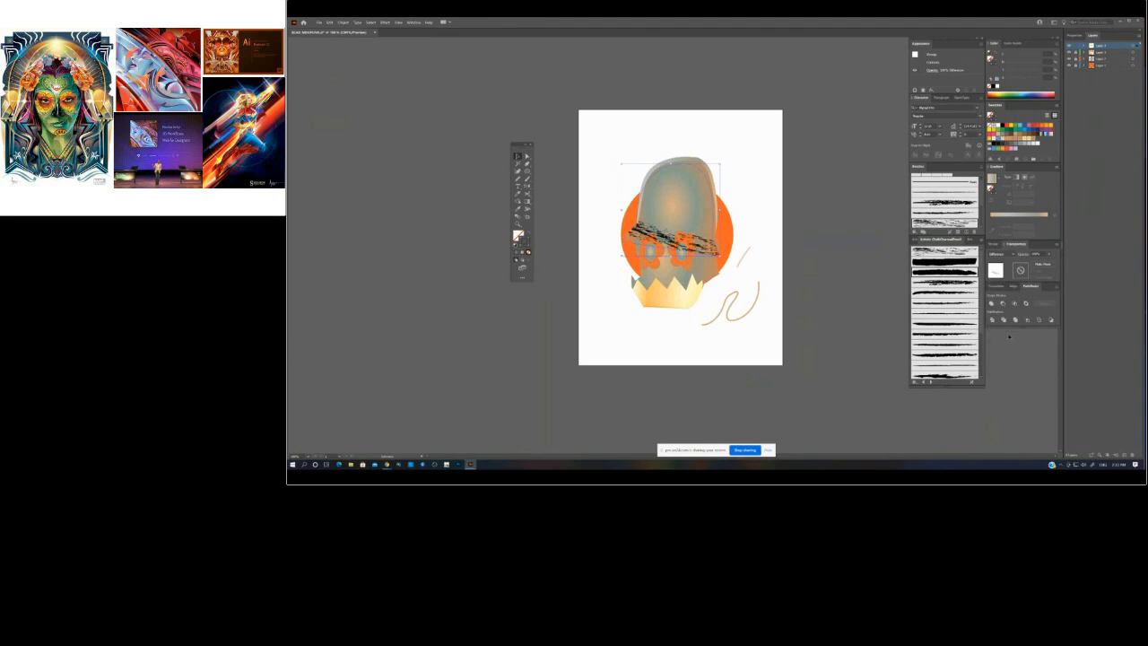
left_click(1006, 254)
left_click(1012, 261)
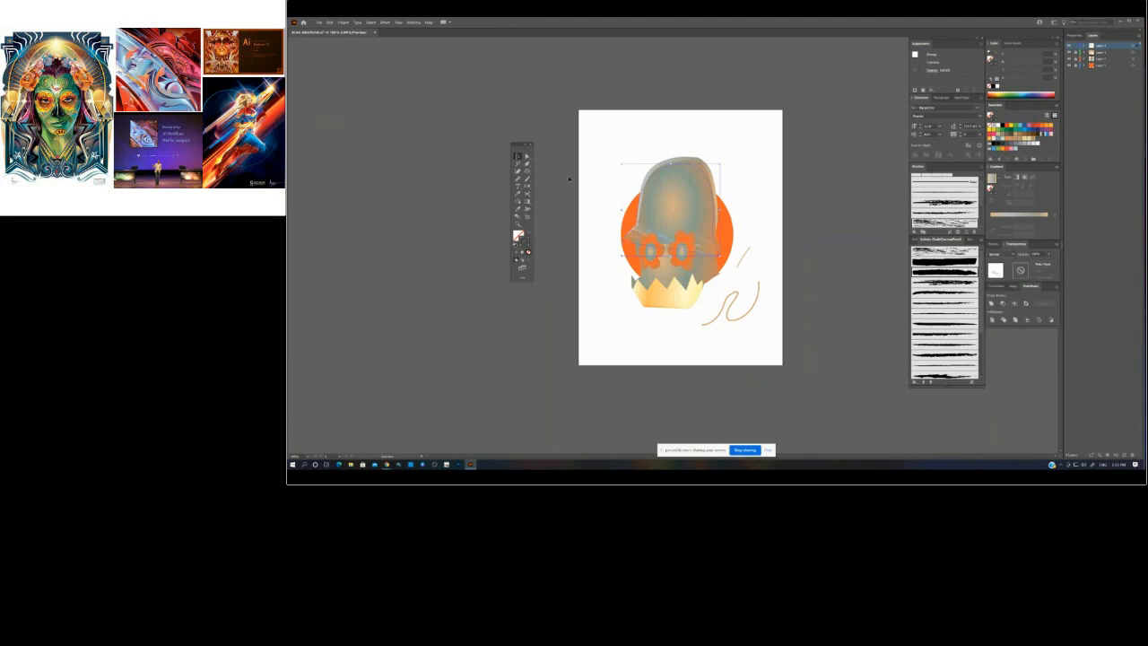
left_click(572, 144)
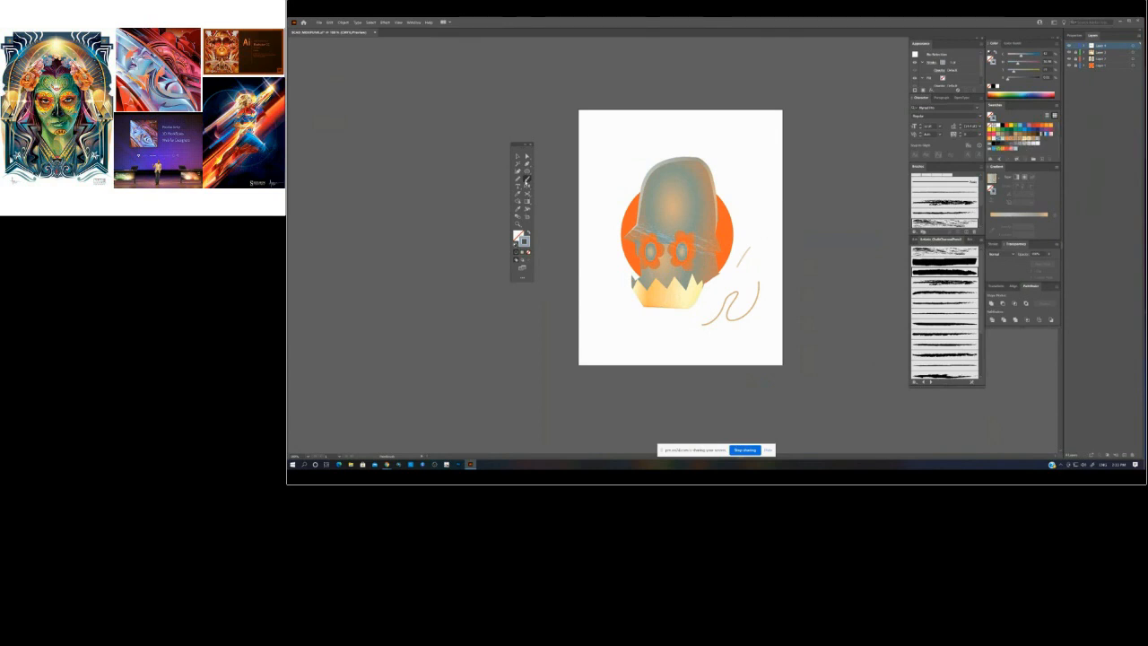
- Separate the chalk-charcoal, calligraphic and bristle brush libraries into individual floating panels
mouse_move(937, 240)
left_mouse_down()
mouse_move(924, 265)
mouse_move(839, 265)
left_mouse_up()
mouse_move(929, 238)
left_mouse_down()
mouse_move(866, 224)
mouse_move(825, 72)
left_mouse_up()
mouse_move(869, 234)
left_mouse_down()
mouse_move(879, 235)
mouse_move(496, 69)
left_mouse_up()
mouse_move(462, 104)
left_mouse_down()
mouse_move(604, 62)
mouse_move(873, 235)
left_mouse_up()
- Paint a thin curve, a thick charcoal wave and a soft bristle stroke above the head using different brushes
left_click(824, 205)
left_click_drag(618, 153, 720, 127)
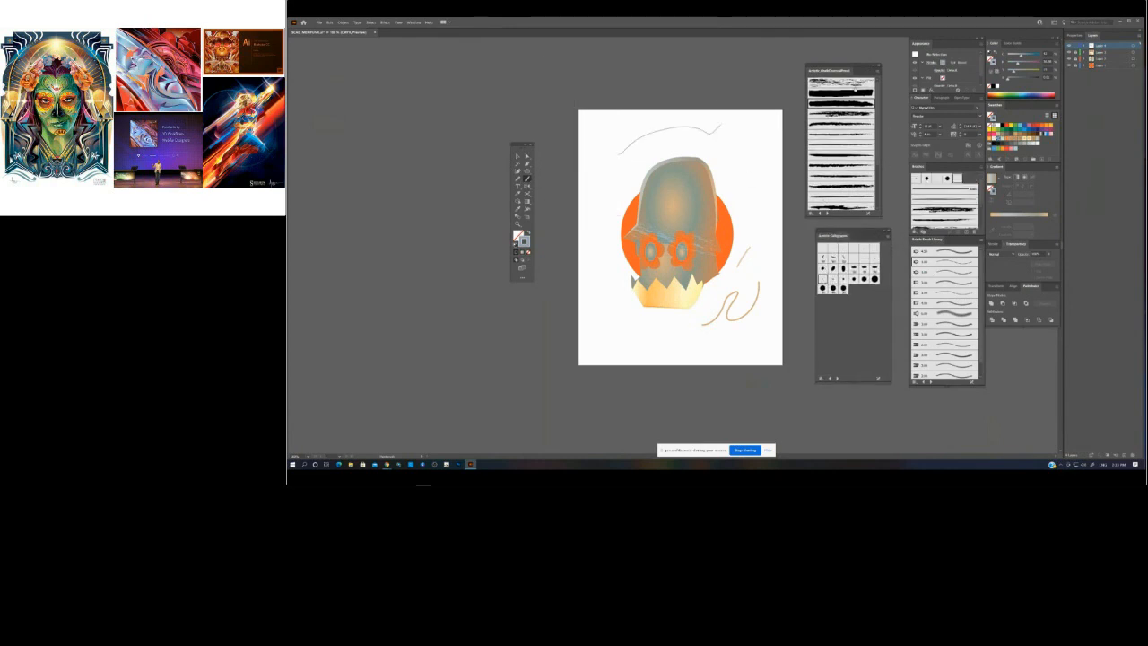
left_click(849, 92)
mouse_move(622, 171)
left_mouse_down()
mouse_move(747, 124)
mouse_move(728, 163)
mouse_move(769, 128)
left_mouse_up()
left_click(953, 313)
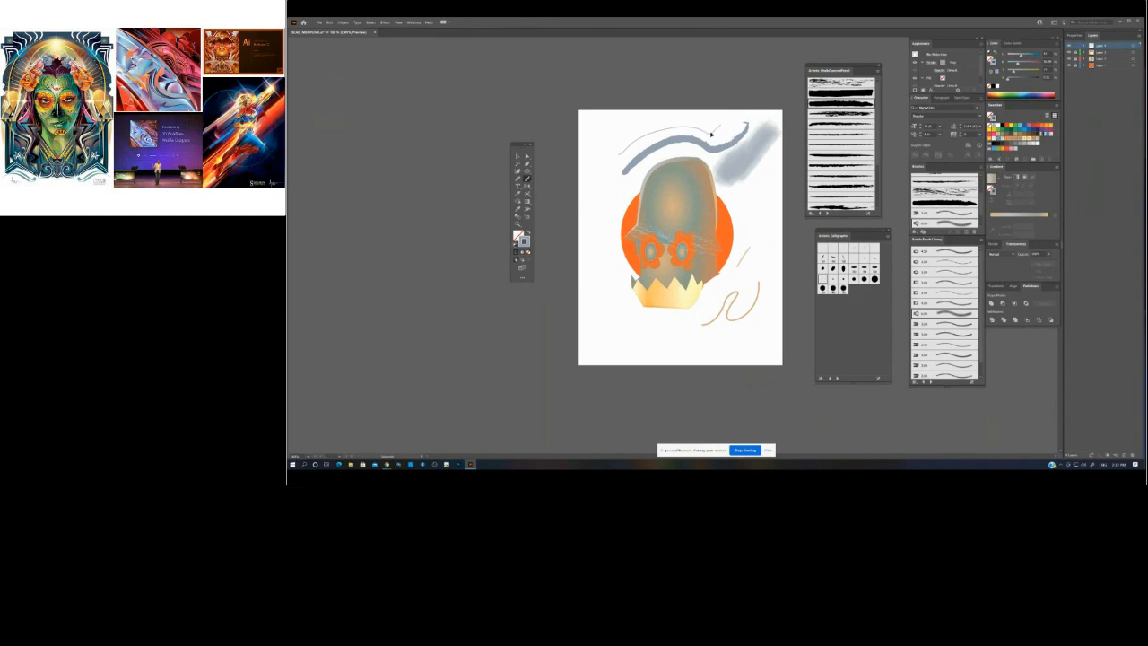
- Apply the tan gradient to the thin curve above the head, increase its stroke weight, and deselect it
left_click(712, 133)
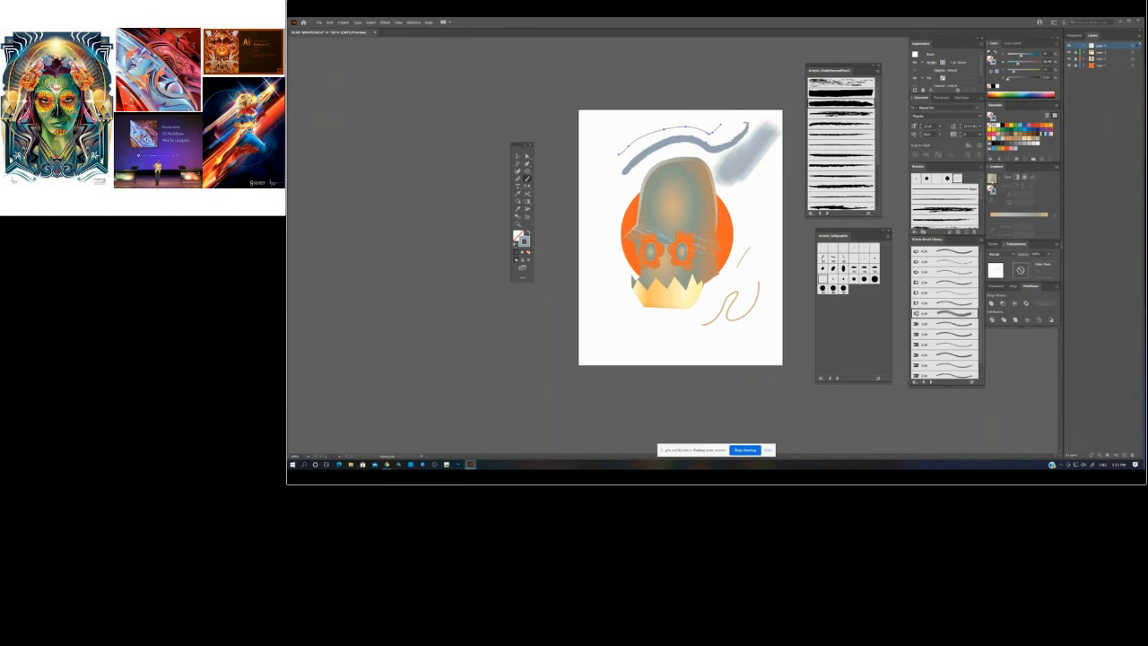
left_click(993, 180)
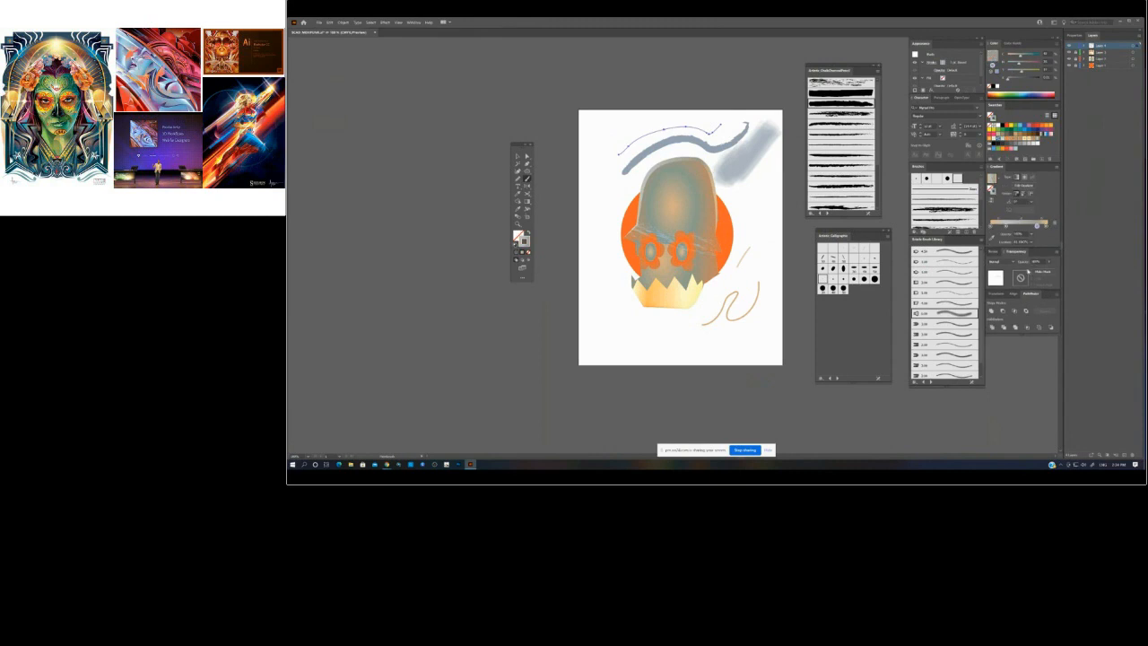
left_click(994, 251)
left_click(1030, 263)
left_click(1035, 336)
left_click(720, 84, "ctrl")
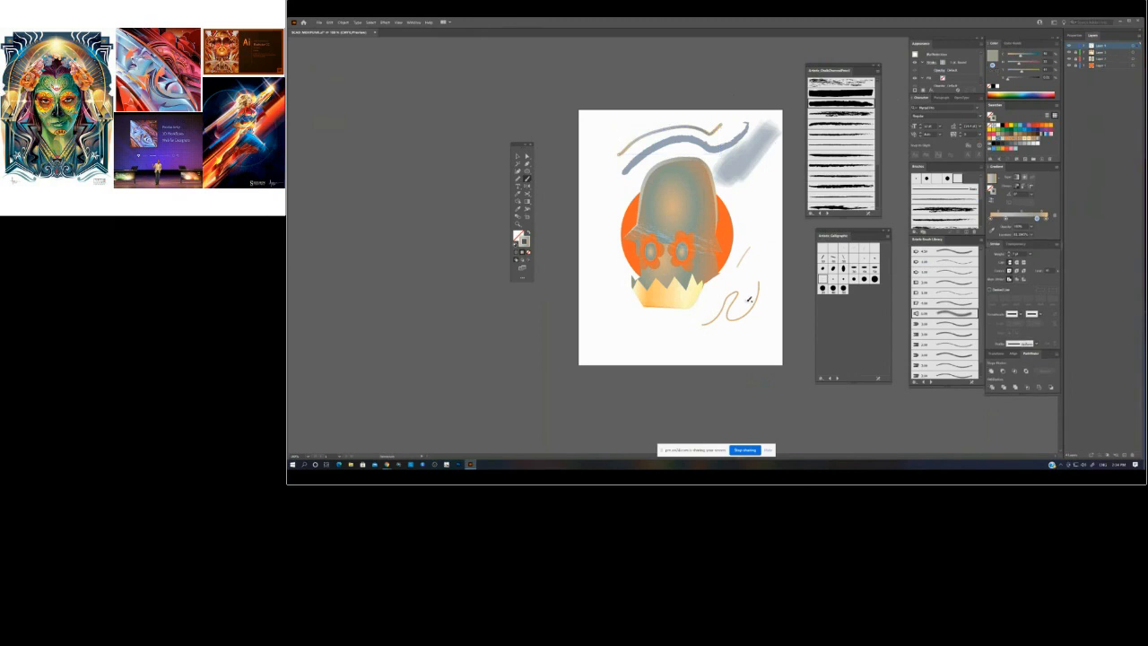
- Apply the gradient to the soft bristle stroke at the page's upper right, and clear the stroke from that spot
left_click(746, 165)
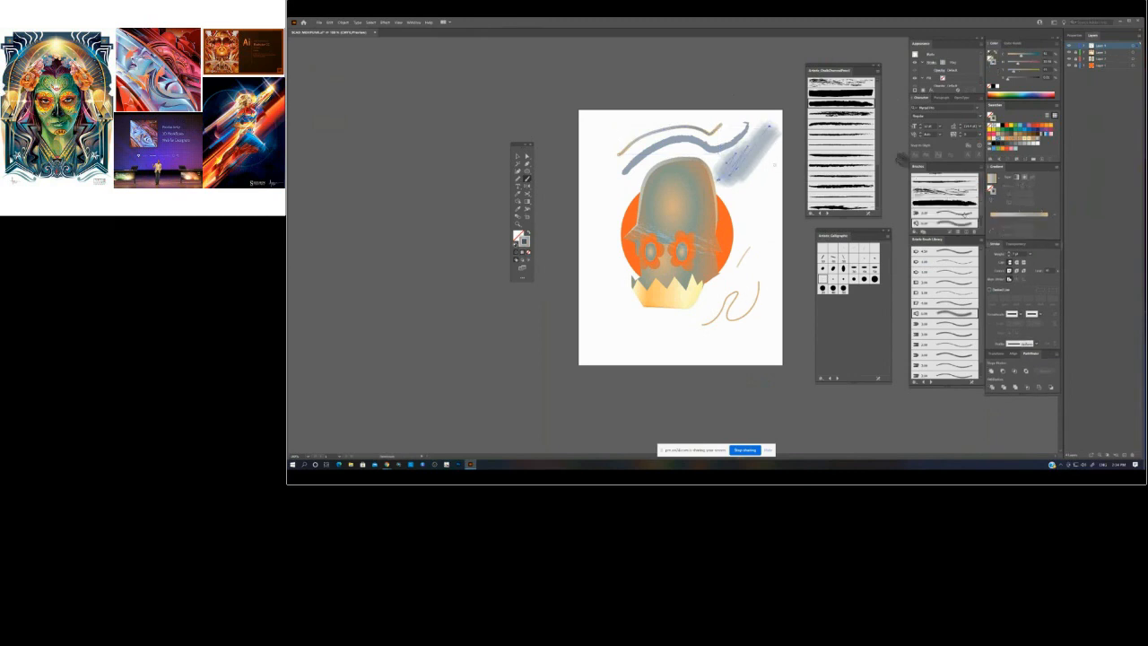
left_click(992, 179)
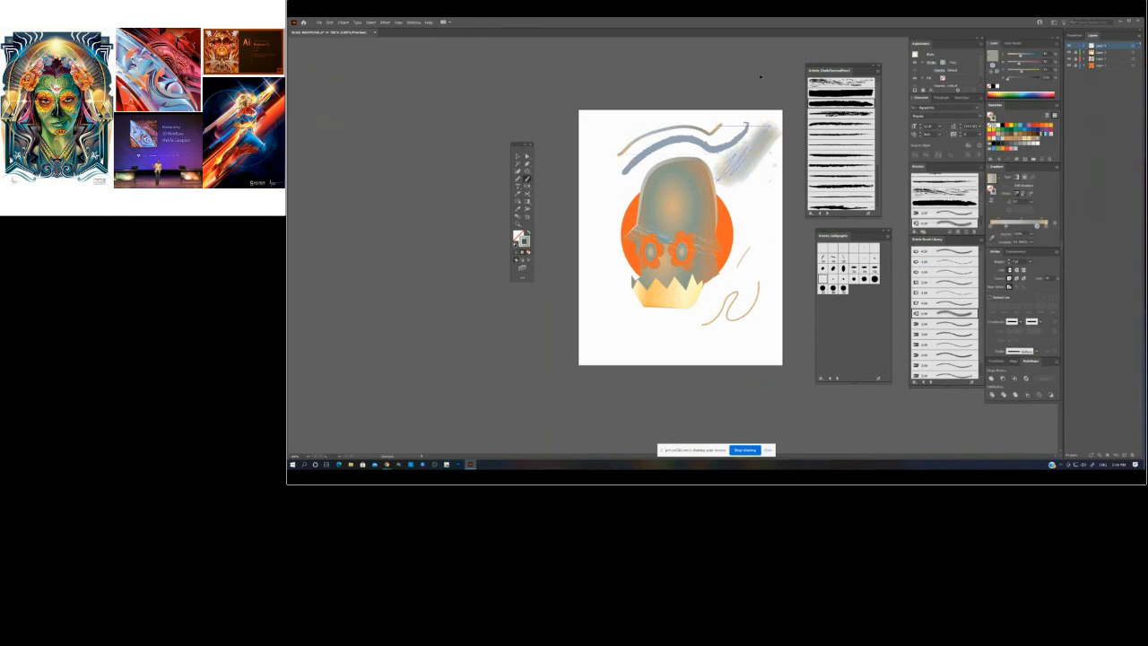
left_click(759, 78, "ctrl")
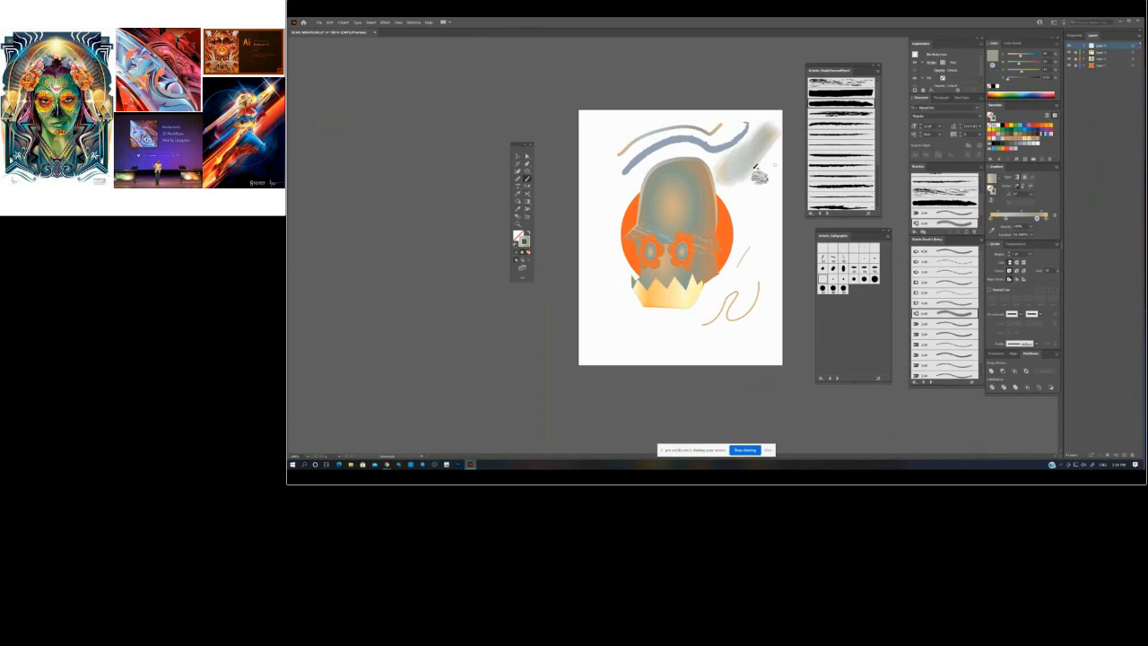
left_click_drag(752, 176, 749, 187)
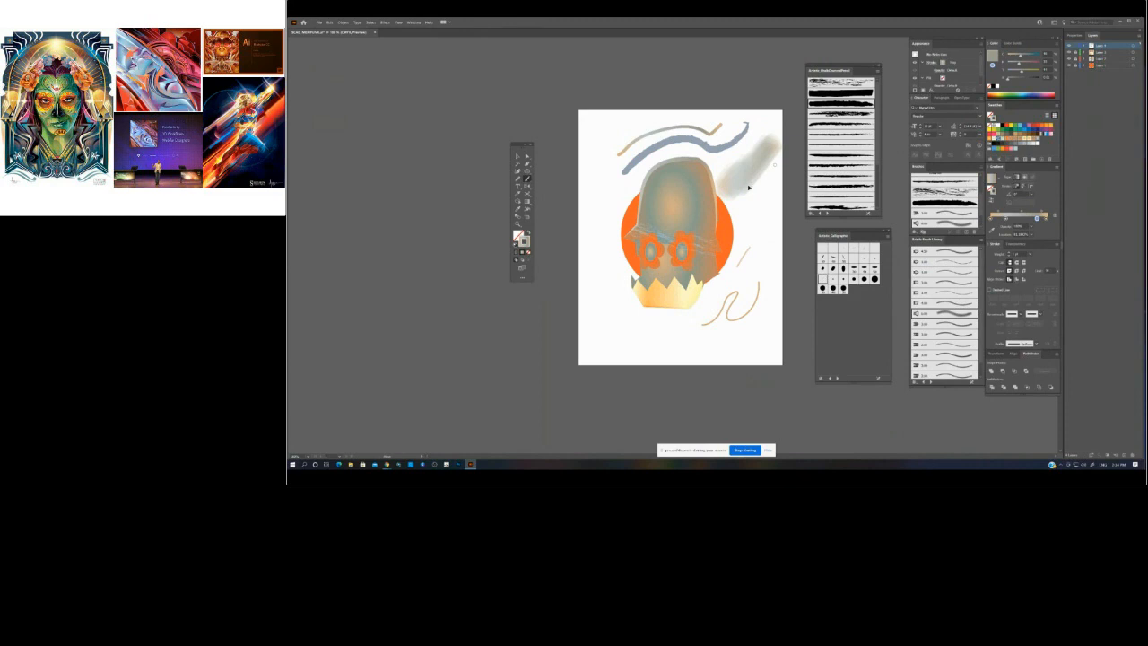
key("Delete")
- Adjust the gradient of the bristle stroke on the head by recolouring its first stop and changing the stop's opacity
left_click(1037, 226)
left_click(1047, 225)
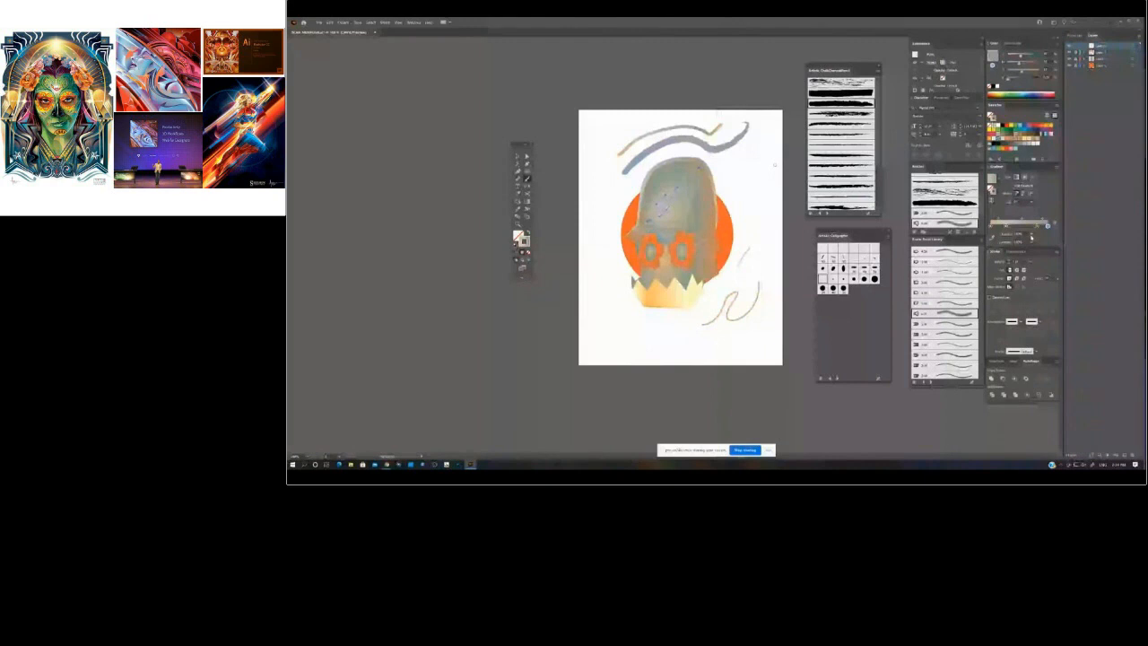
left_click(991, 226)
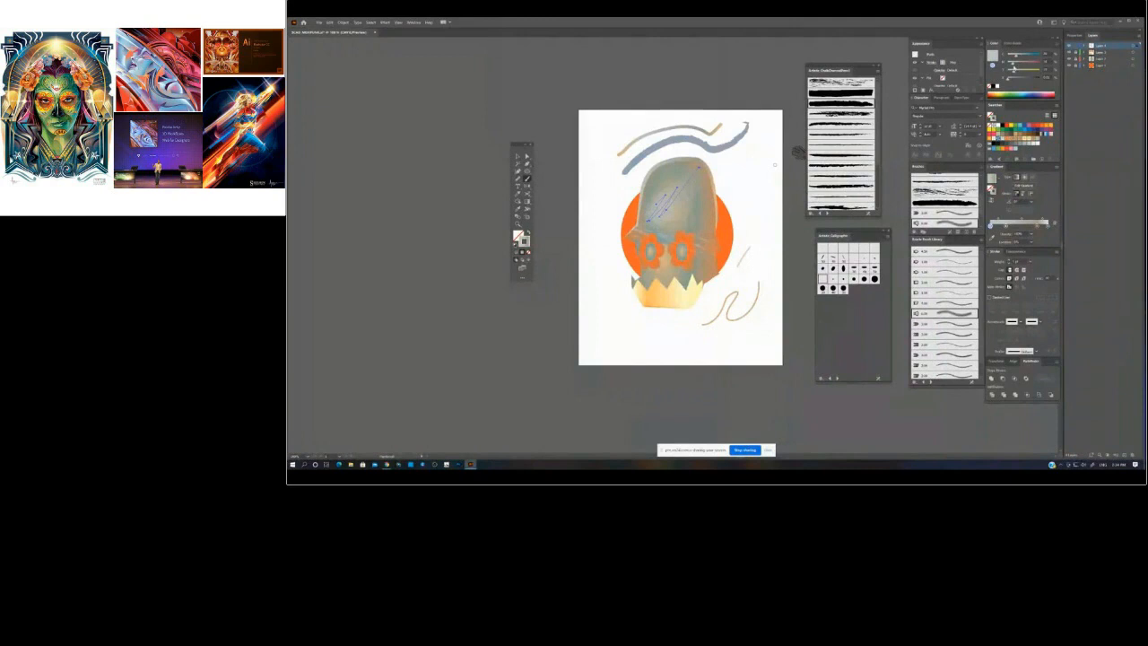
left_click_drag(1010, 64, 1007, 64)
left_click(1031, 234)
left_click(1041, 239)
left_click(758, 86, "ctrl")
- Paint a soft diagonal bristle stroke across the upper head, shift its gradient's middle stop towards the start, and deselect it
left_click_drag(670, 203, 691, 205)
key("ctrl+z")
left_click_drag(649, 224, 707, 167)
left_click_drag(1037, 227, 1024, 226)
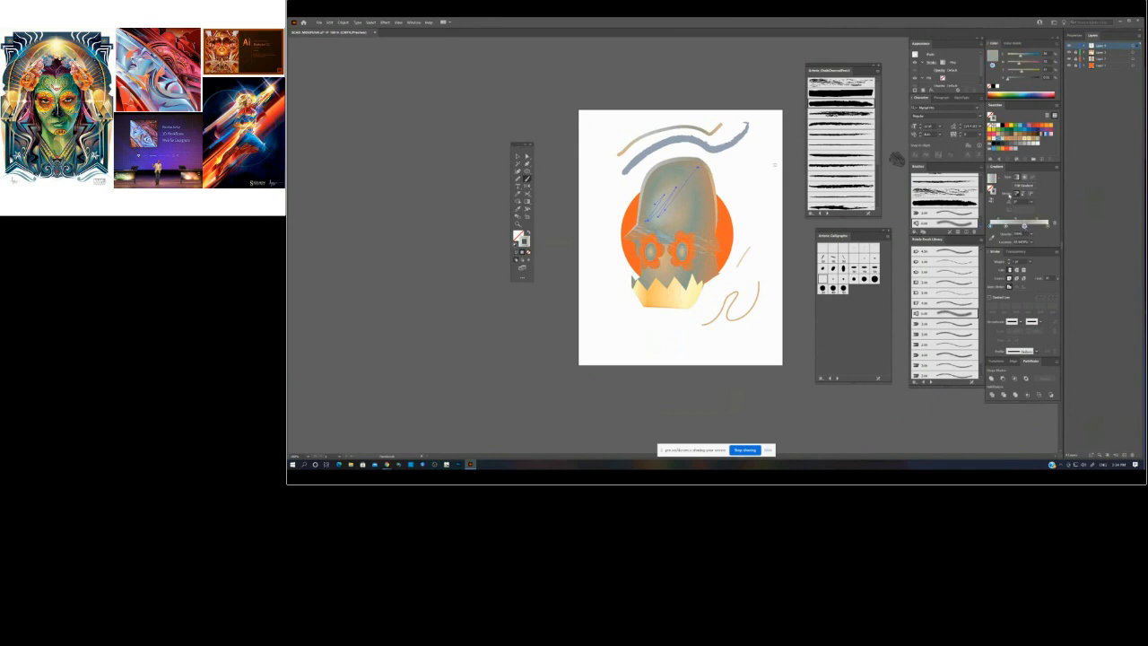
left_click(741, 81, "ctrl")
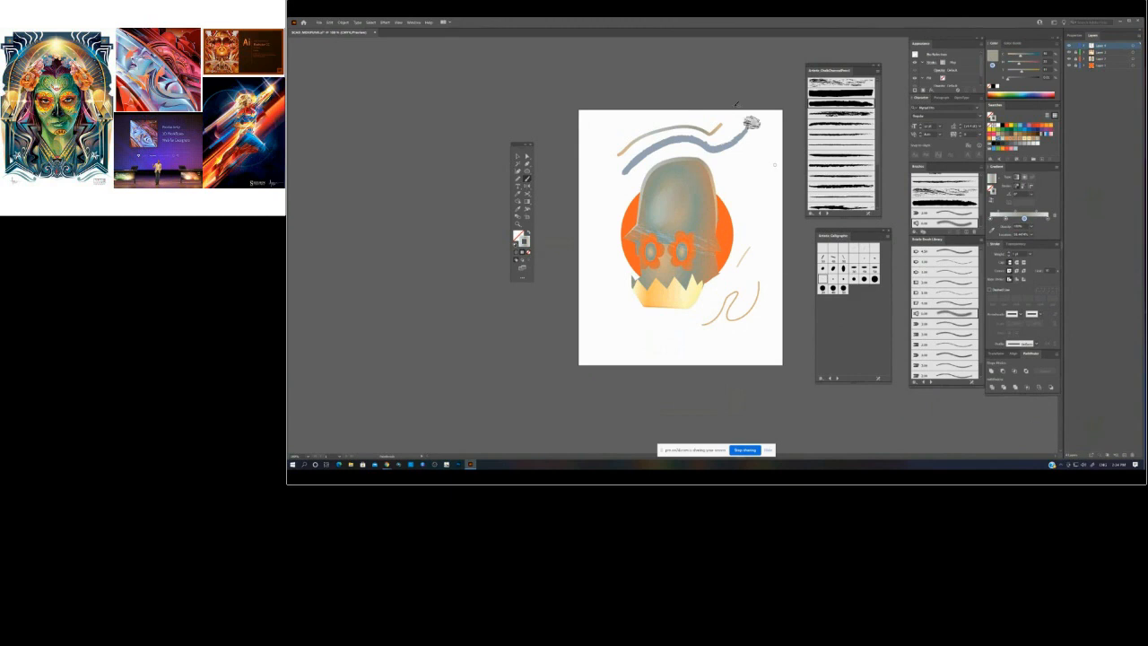
- Paint a soft bristle stroke diagonally across the upper head, shift its gradient's end stop towards the middle, and deselect it
left_click_drag(683, 121, 694, 153)
left_click(789, 157, "ctrl")
left_click_drag(676, 209, 679, 207)
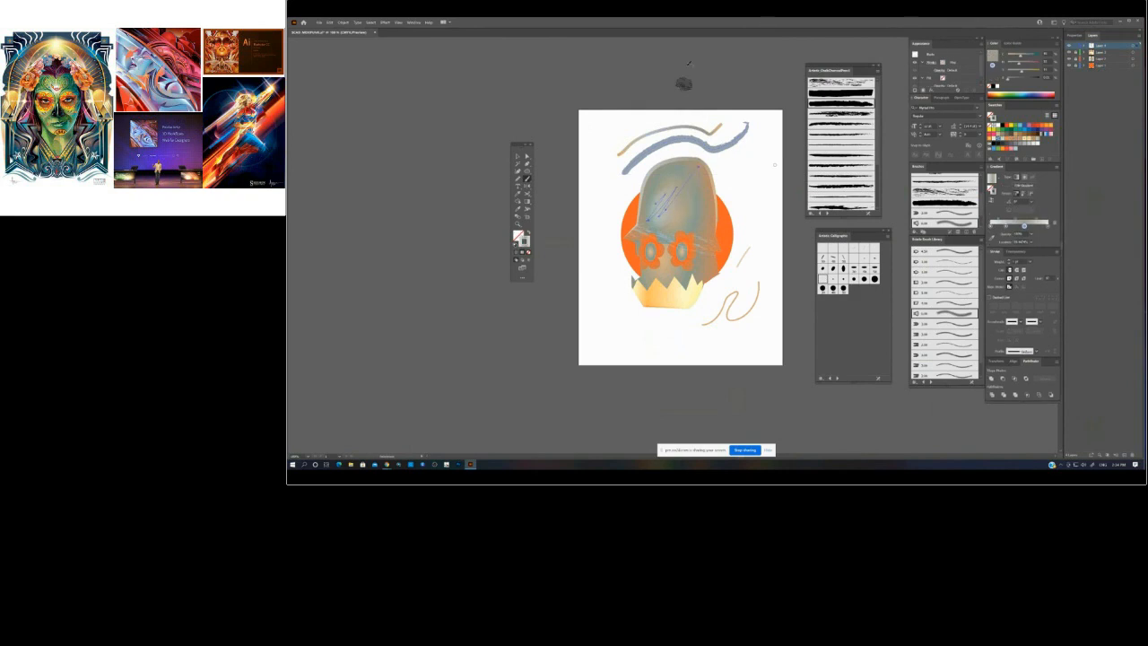
left_click(1048, 227)
mouse_move(1048, 227)
left_mouse_down()
mouse_move(997, 226)
mouse_move(1053, 225)
mouse_move(1028, 226)
left_mouse_up()
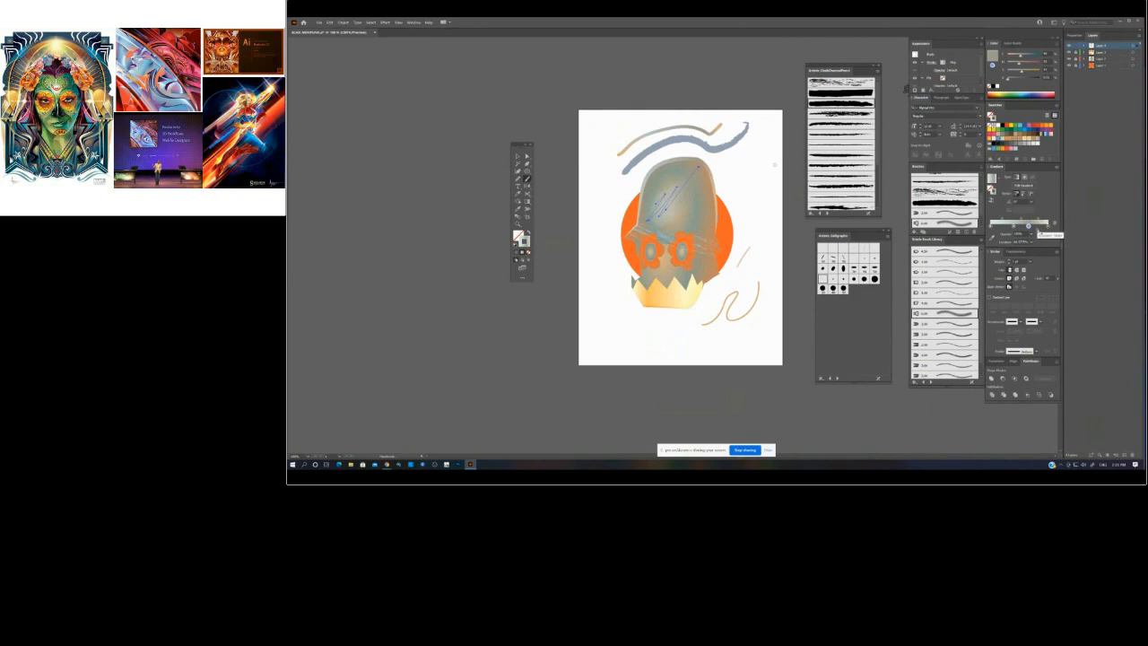
mouse_move(1027, 226)
left_mouse_down()
mouse_move(1040, 226)
mouse_move(1006, 227)
mouse_move(1034, 226)
left_mouse_up()
left_click(669, 39, "ctrl")
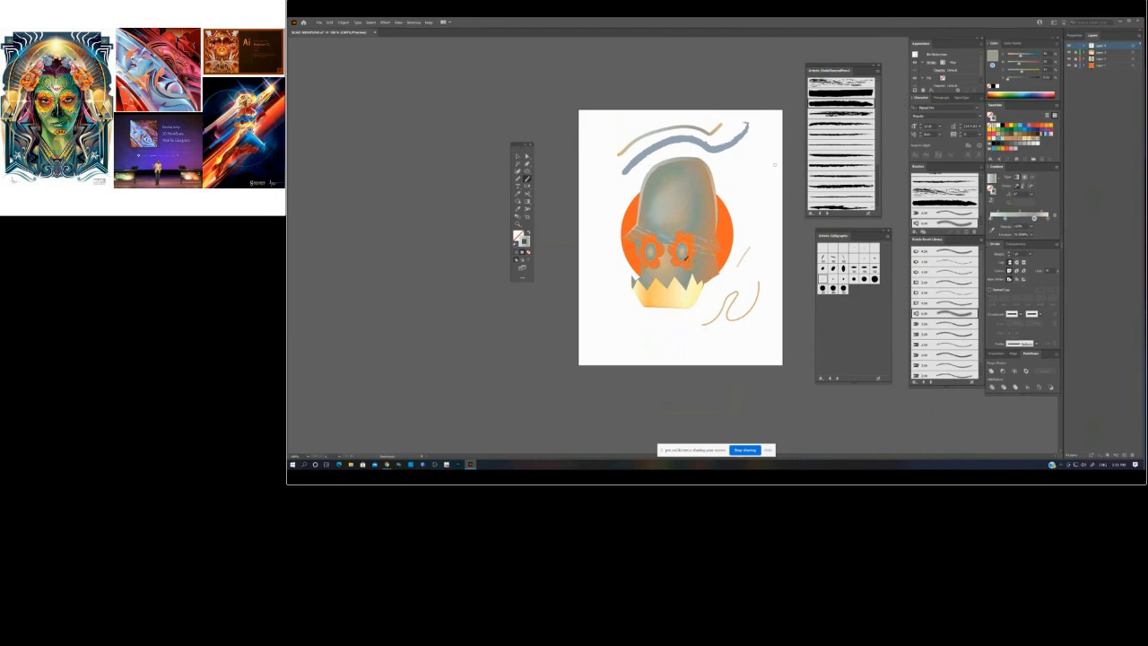
- Move both orange flowers off the face onto the empty area beside the page
left_click(517, 156)
left_click(655, 265)
left_click(689, 269, "shift")
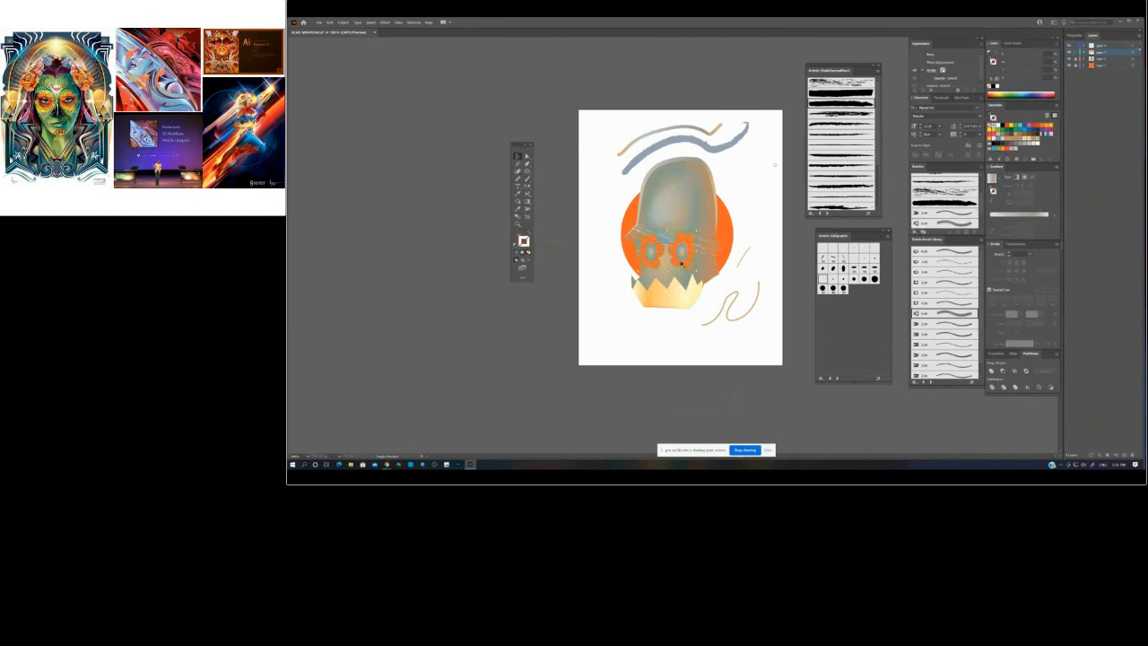
left_click_drag(687, 266, 485, 267)
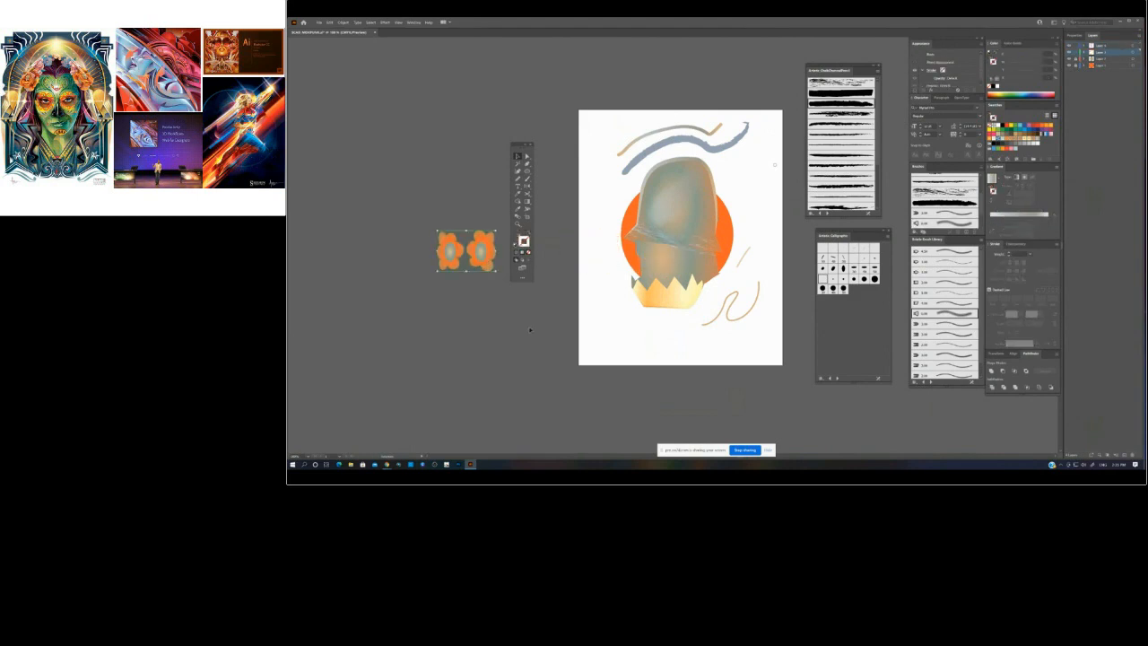
- Delete the fine bristle lines across the face and the thin tan curves near the page's lower corner
key("ctrl")
left_click(675, 245)
key("Delete")
left_click_drag(751, 294, 772, 358)
key("Delete")
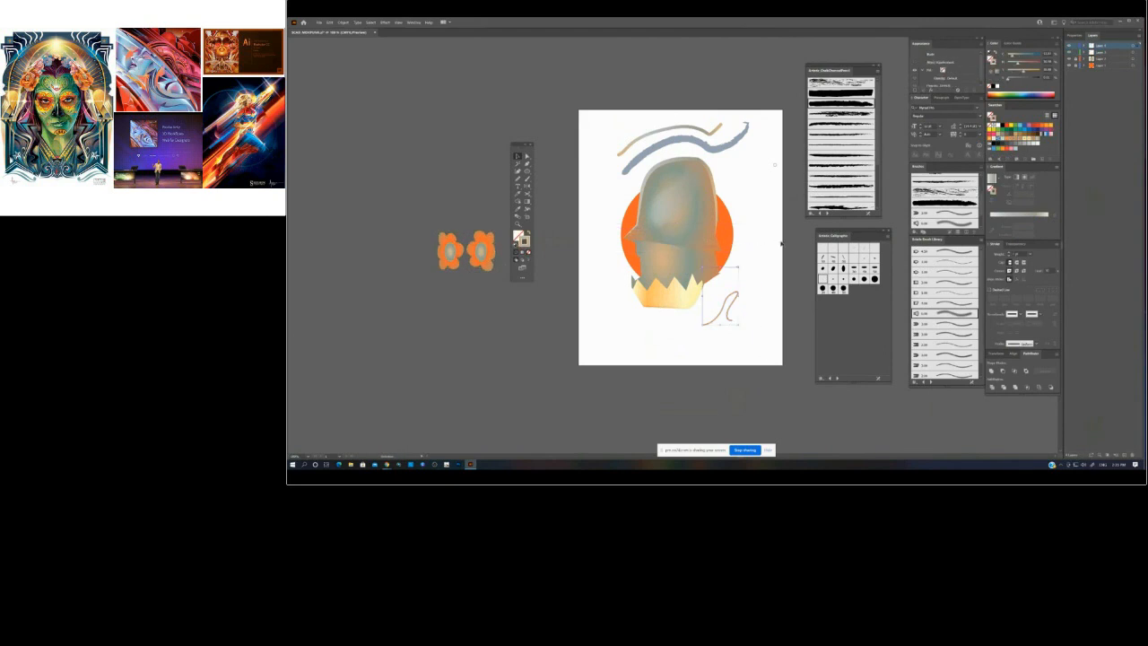
key("Delete")
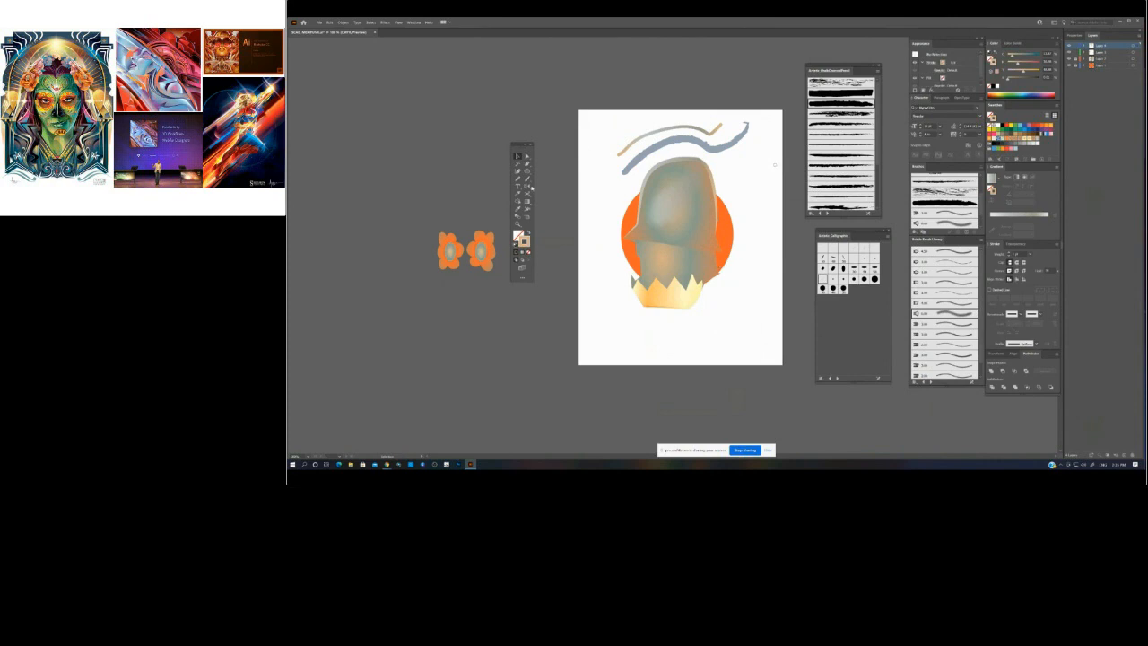
left_click(527, 163)
left_click(693, 243)
left_click(707, 240, "ctrl")
- Draw a small upright ellipse with a gradient fill and no stroke at the back of the jaw, as an ear
left_click(528, 172)
left_click(529, 232)
left_click(519, 235)
left_click(992, 178)
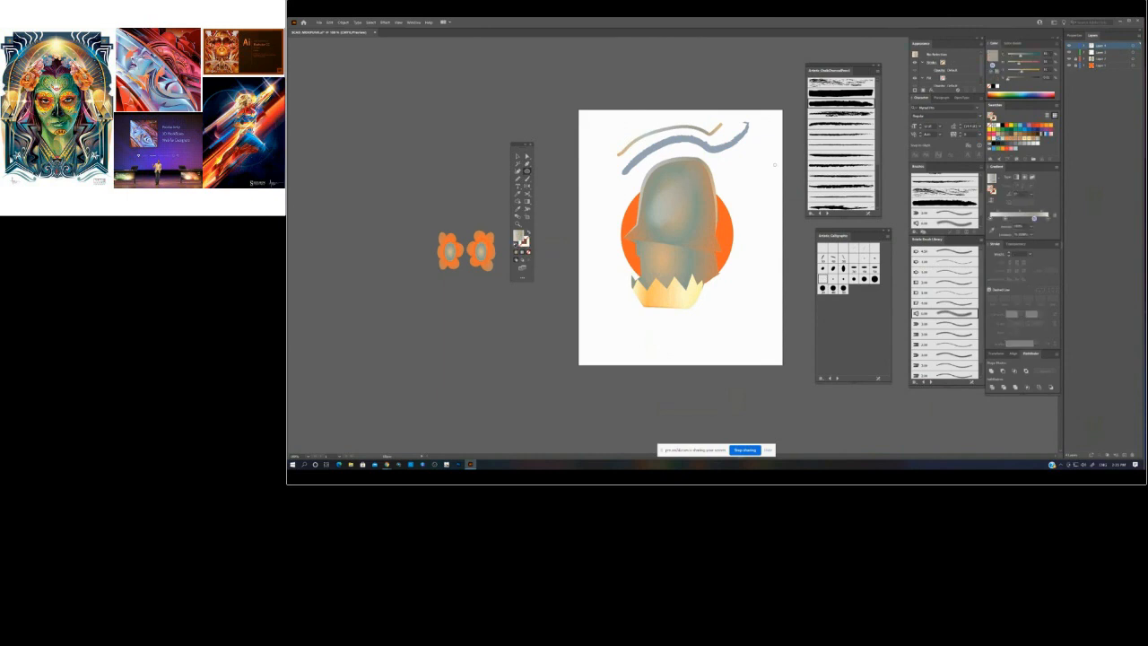
left_click_drag(690, 232, 715, 267)
left_click(575, 140)
left_click(385, 21)
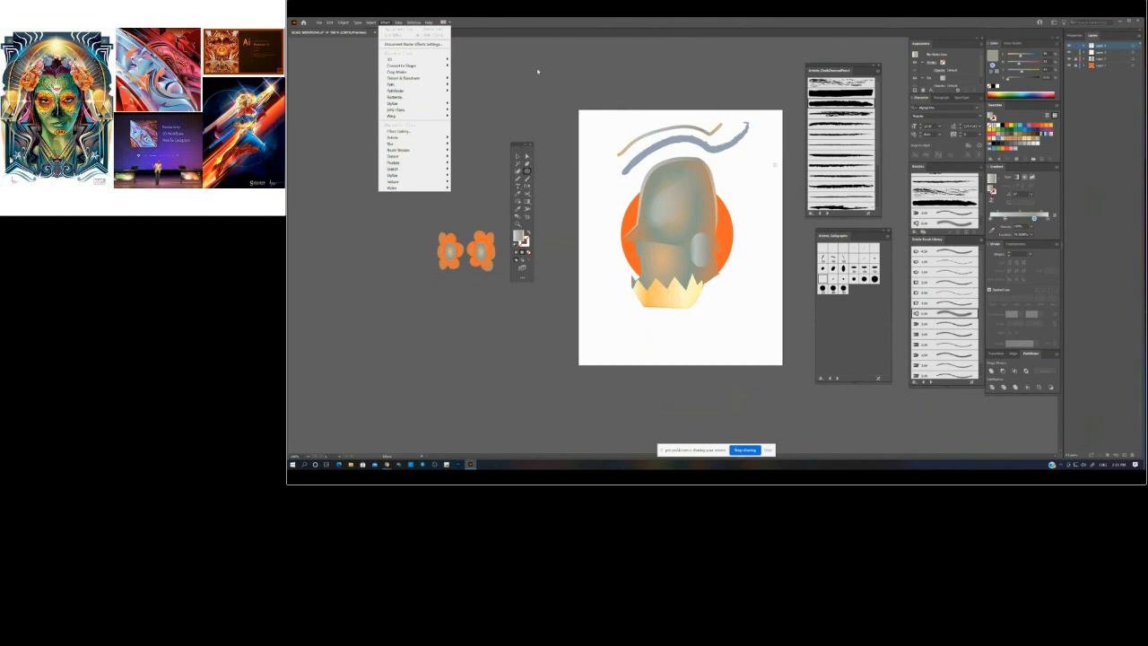
left_click(621, 95)
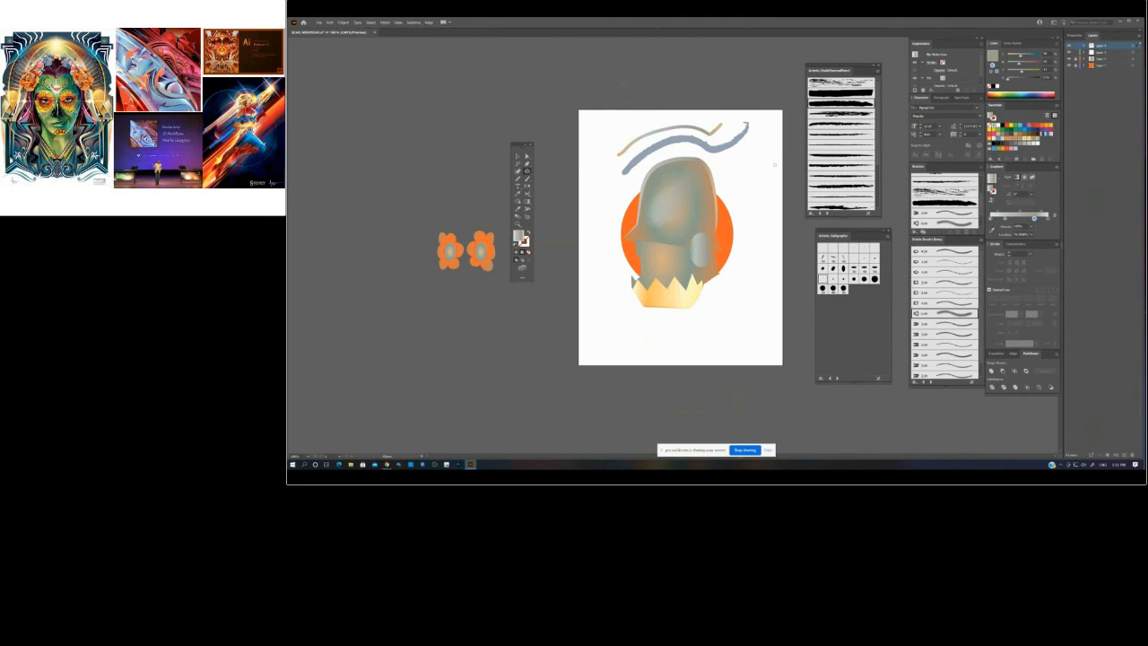
left_click(516, 156)
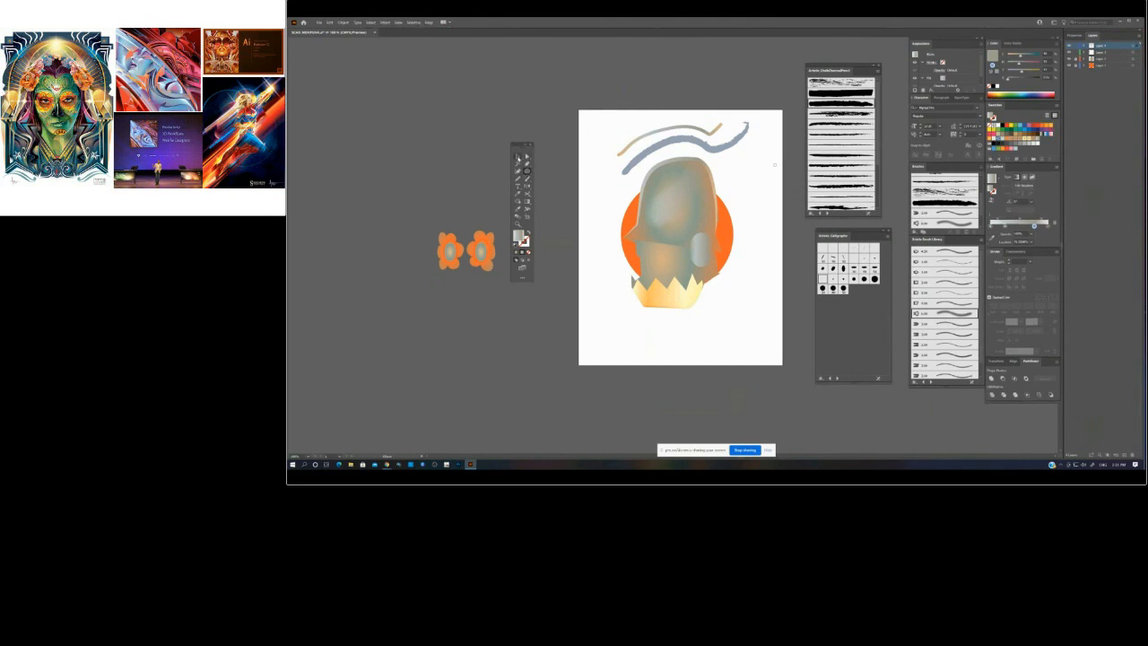
left_click(624, 87)
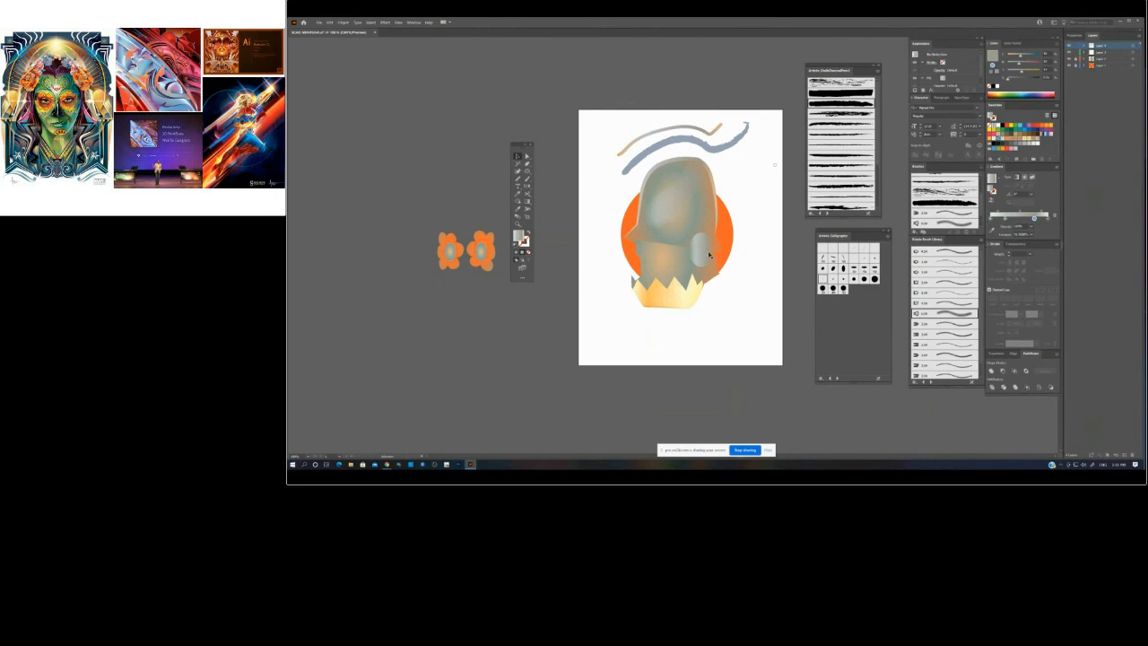
- Rearrange the stops of the ear ellipse's gradient and recolour one of them pale blue
mouse_move(708, 255)
left_mouse_down()
mouse_move(765, 241)
mouse_move(701, 251)
left_mouse_up()
left_click_drag(1034, 225, 1038, 77)
left_click_drag(1016, 226, 1038, 226)
left_click(1005, 226)
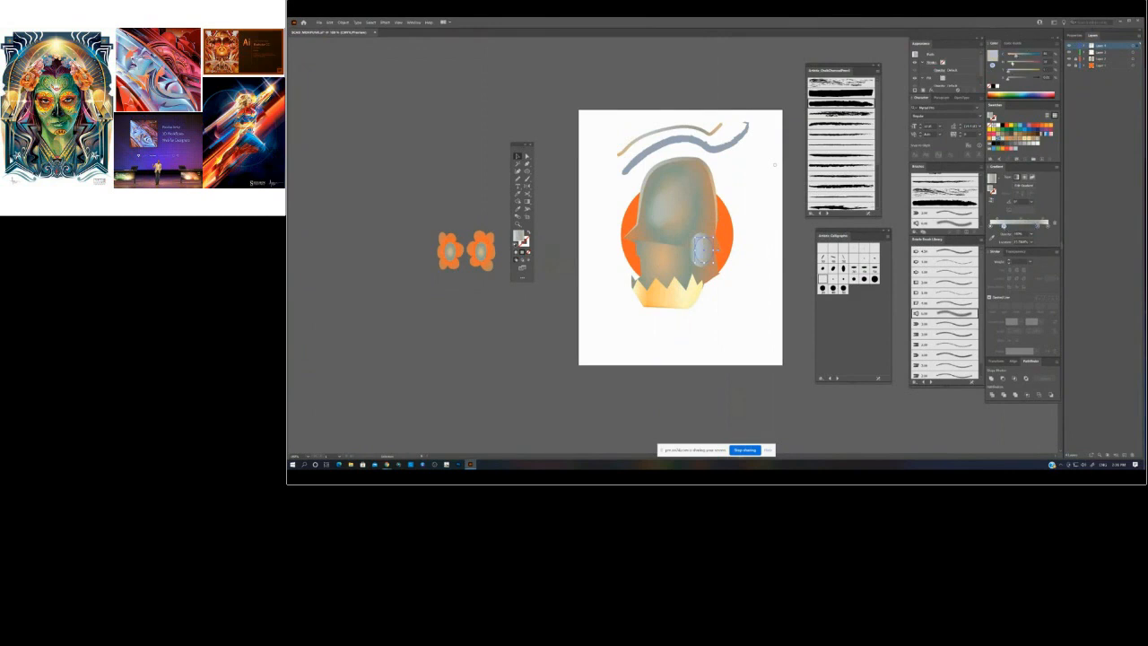
left_click_drag(1016, 55, 1012, 56)
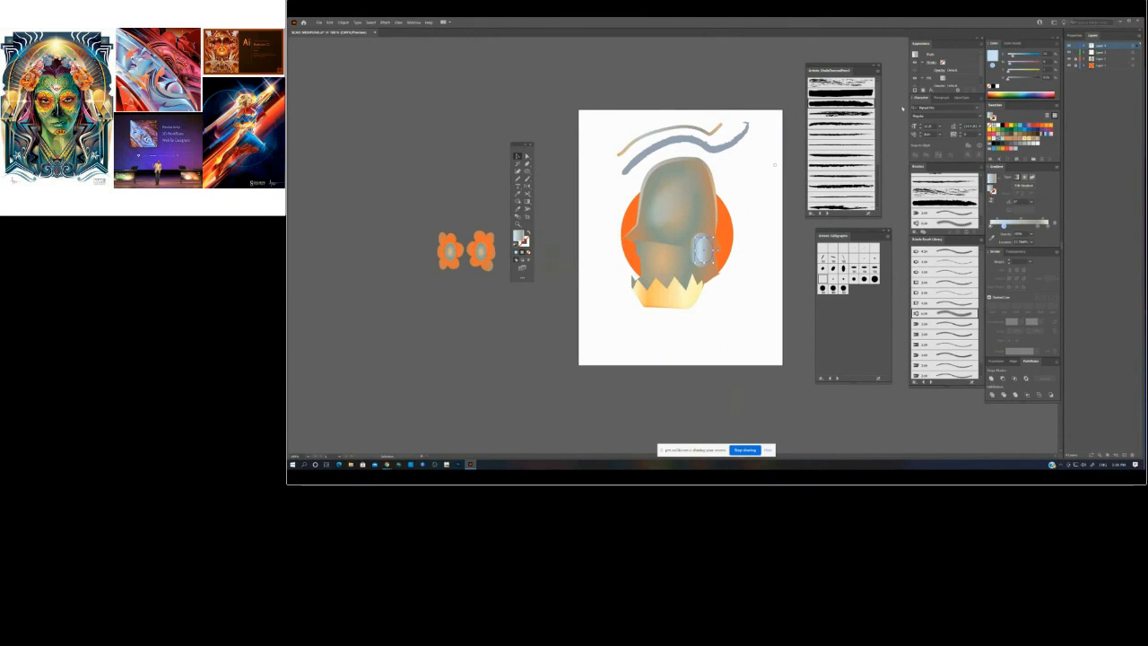
- Run the ear ellipse's gradient diagonally down across the jaw and deselect the ellipse
left_click(527, 202)
left_click_drag(722, 191, 682, 316)
left_click(791, 236, "ctrl")
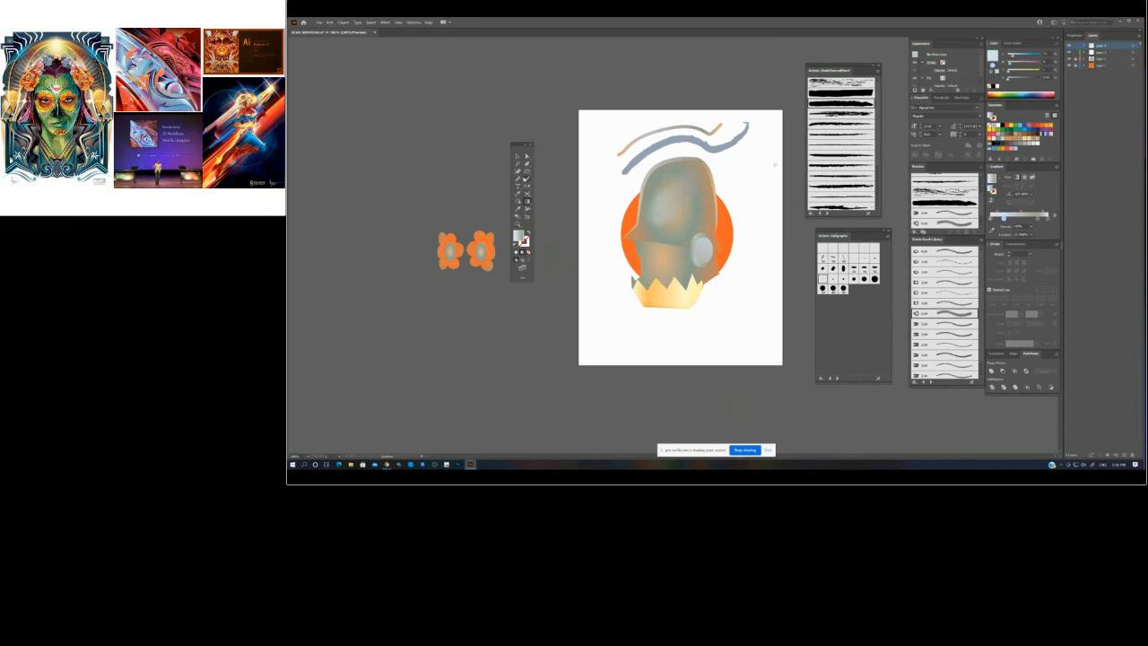
- Draw a long tapering shape from the ear down the jaw with the Pen tool and set its blending mode to Overlay
left_click(527, 164)
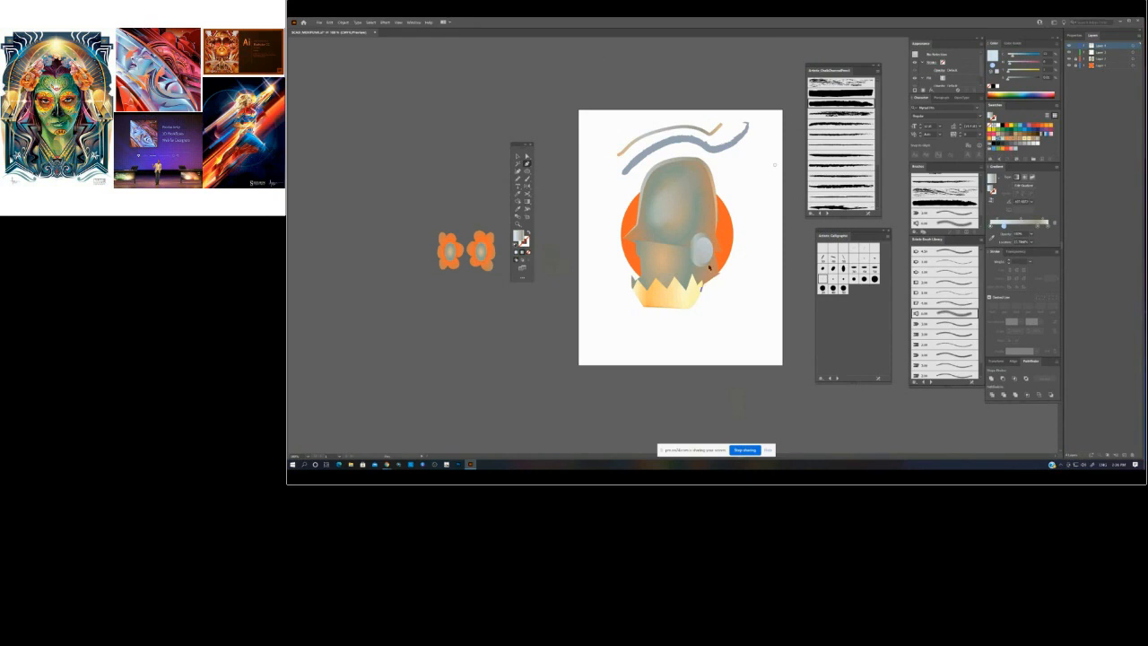
left_click(710, 263)
left_click_drag(697, 252, 687, 312)
left_click(688, 308)
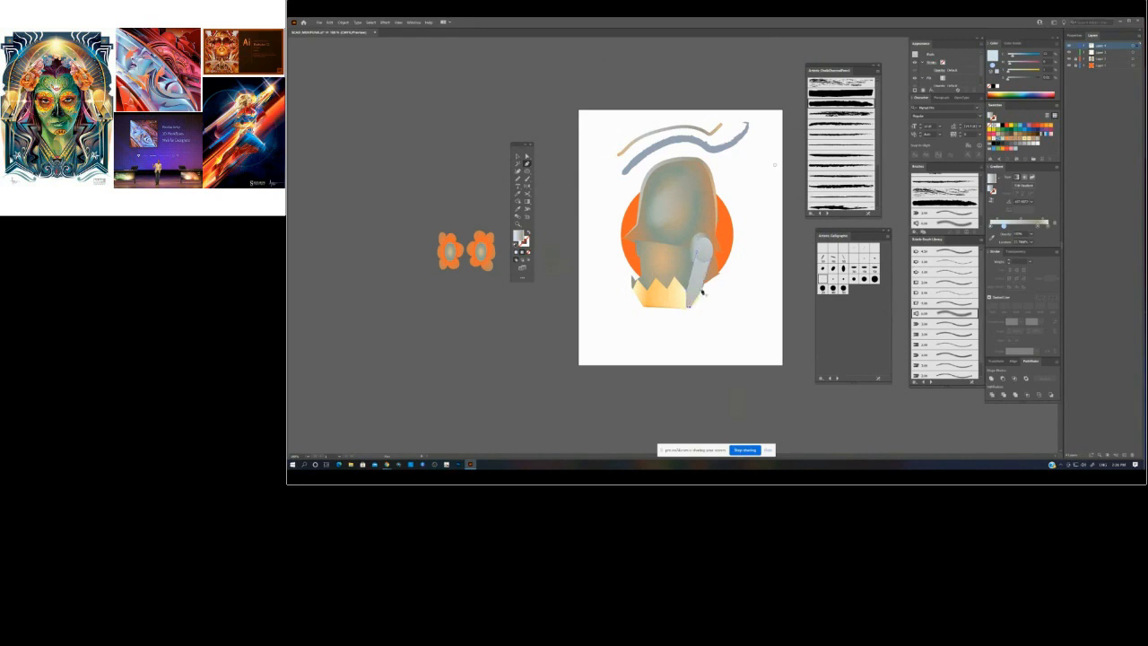
left_click(1015, 251)
left_click(999, 261)
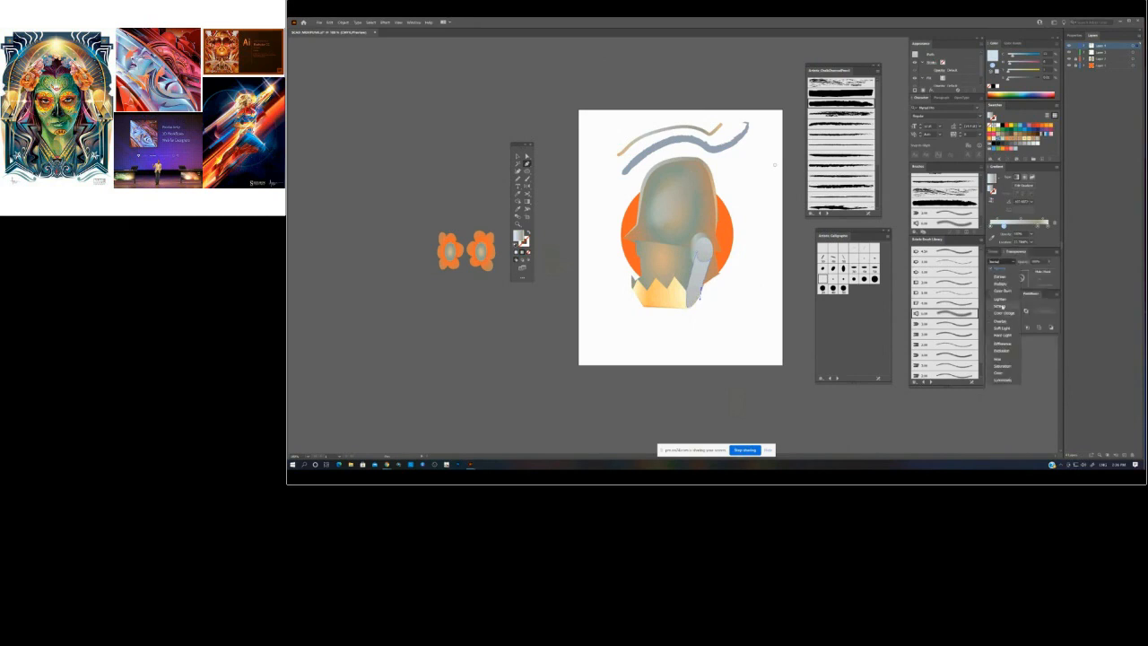
left_click(1005, 321)
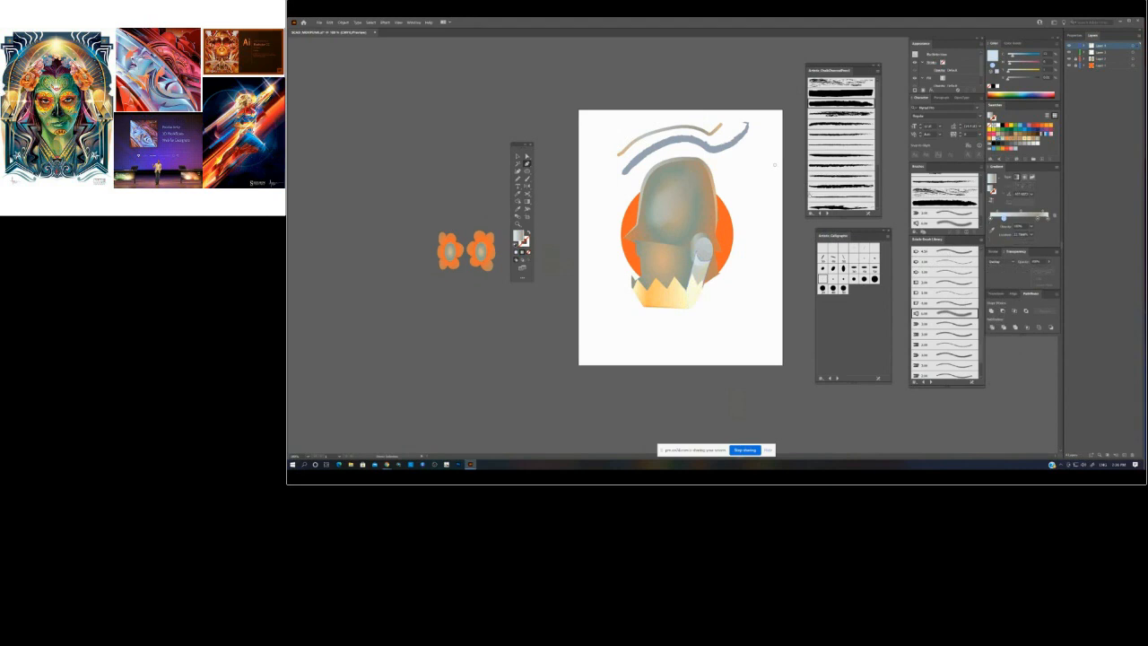
- Set the blending mode of the small jagged shape at the front of the jaw to Multiply and deselect it
left_click(640, 285)
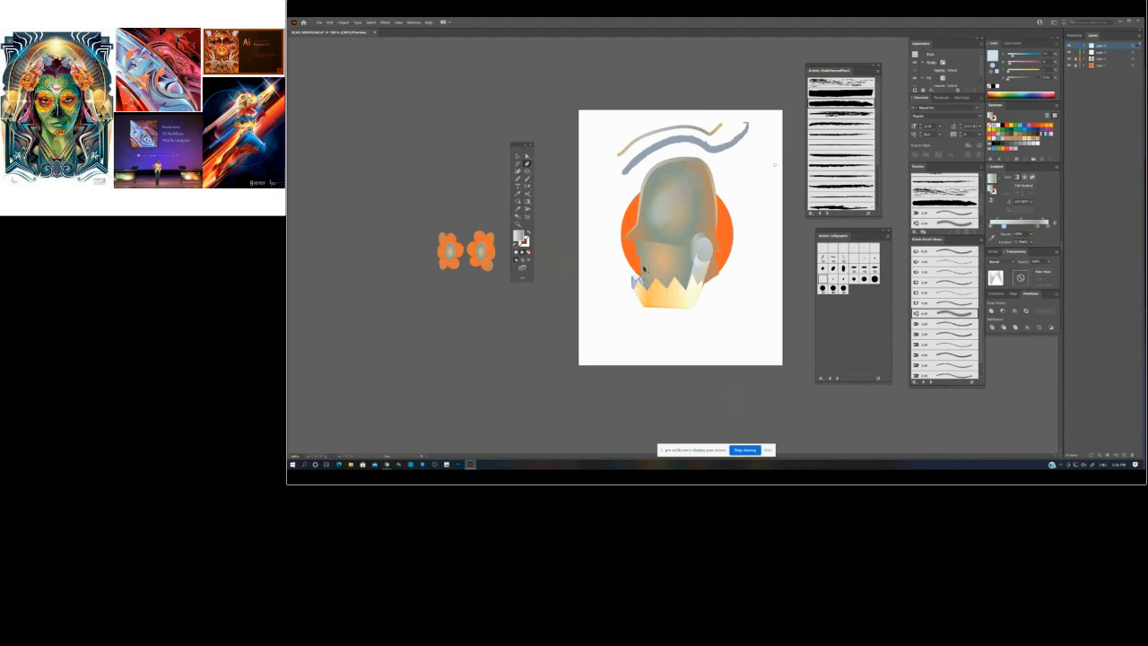
left_click(1014, 266)
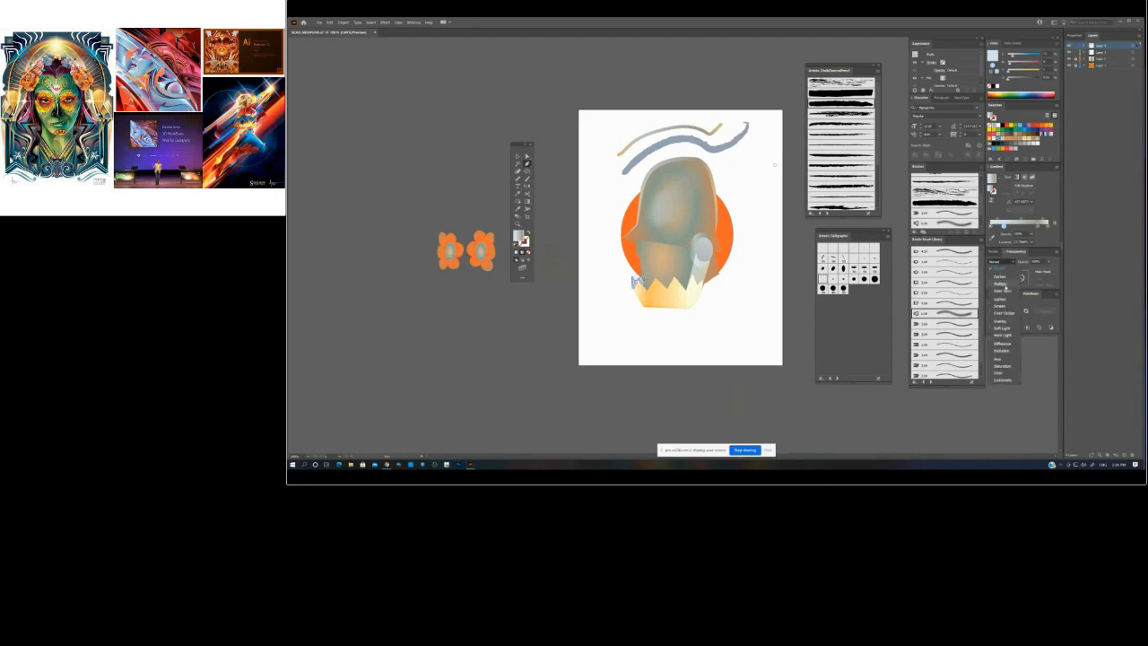
left_click(1005, 284)
left_click(497, 344, "ctrl")
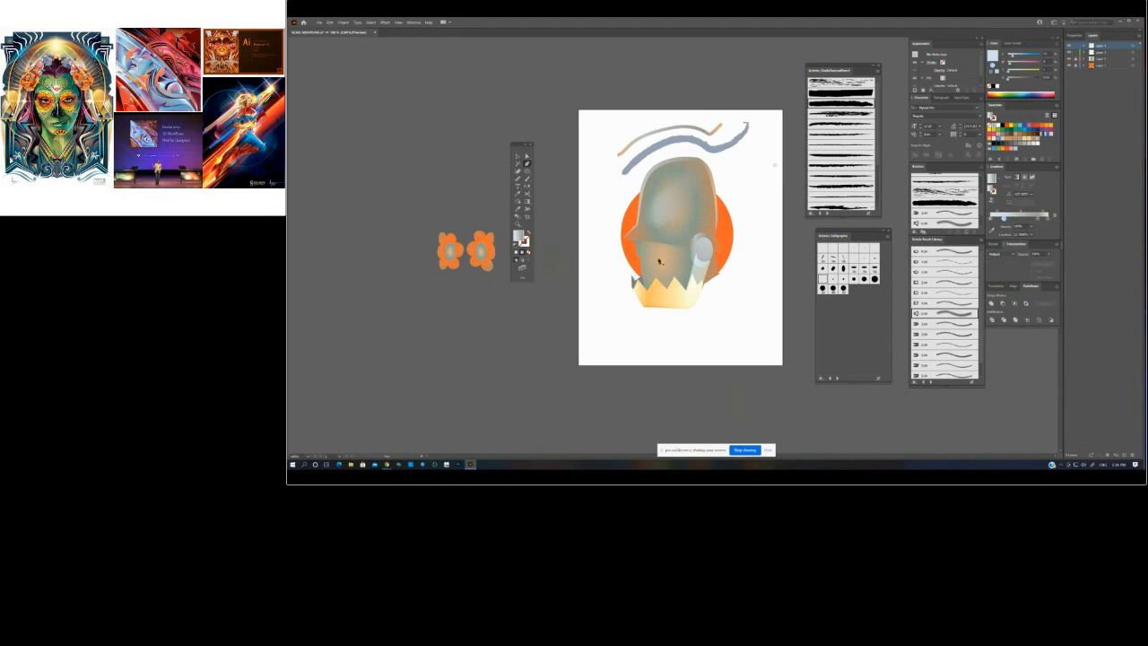
- Draw a zigzag-edged panel over the lower face with the Pen tool, run its gradient upward, and deselect it
left_click(647, 280)
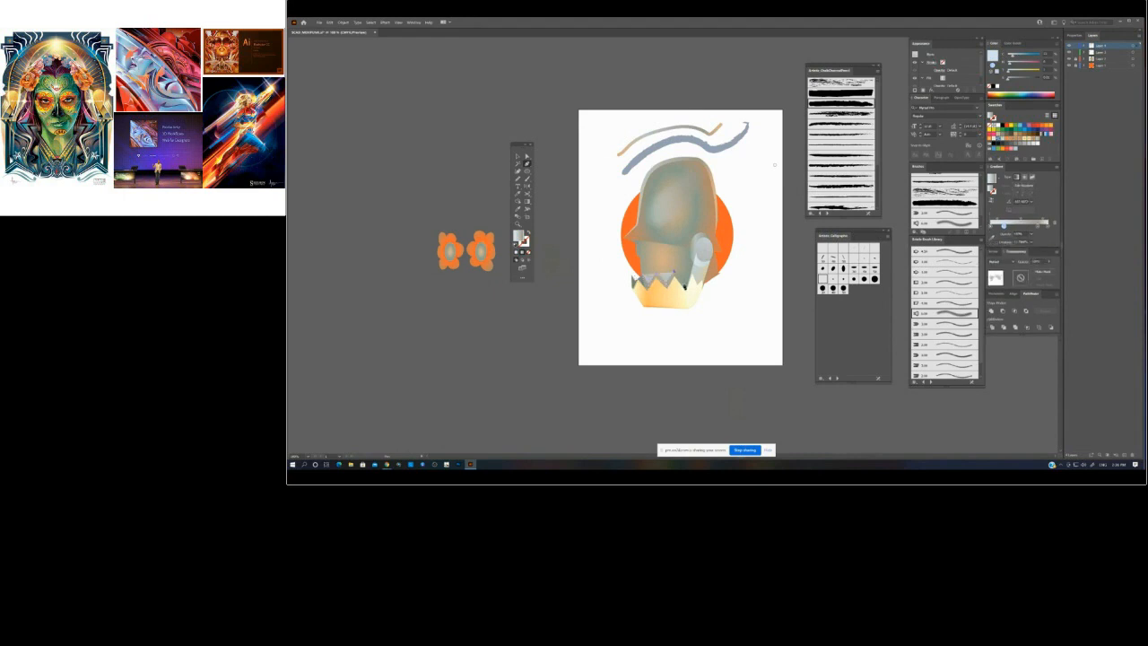
left_click(687, 270)
left_click_drag(648, 272, 687, 248)
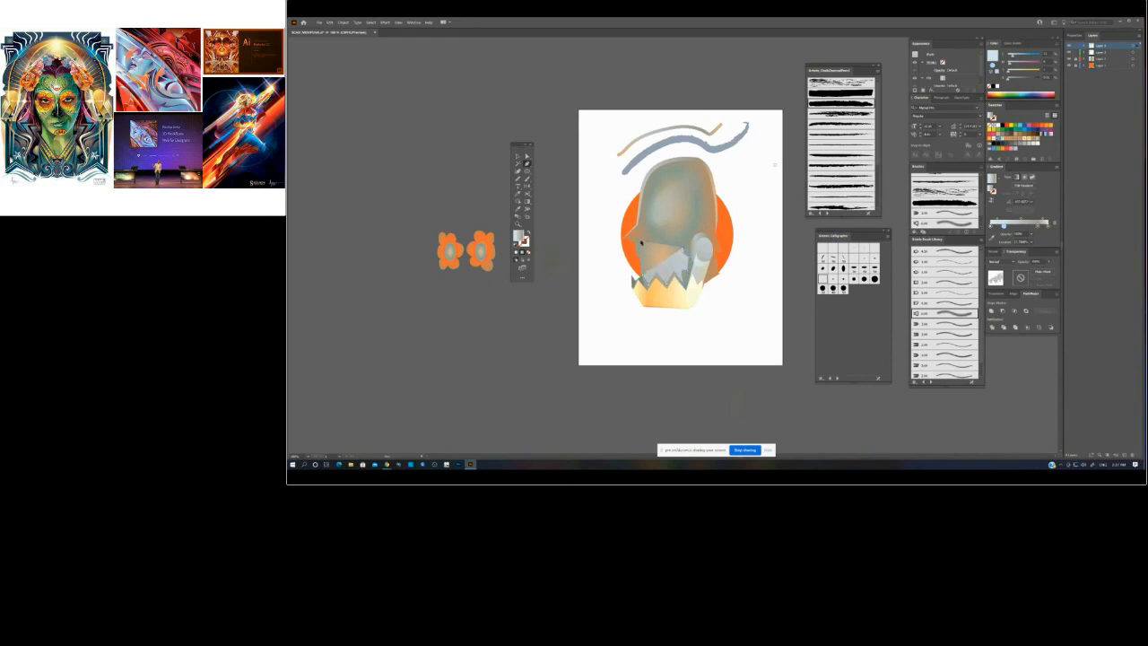
left_click(640, 242)
left_click(640, 259)
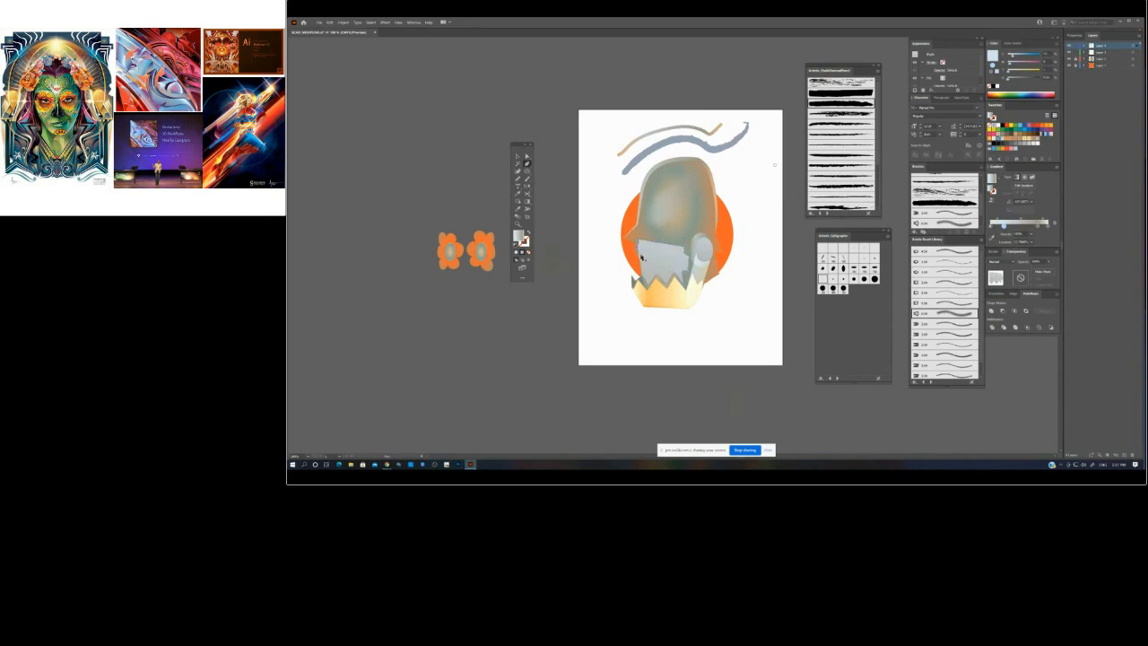
left_click(642, 277)
key("g")
mouse_move(675, 271)
left_mouse_down()
mouse_move(677, 318)
mouse_move(679, 225)
left_mouse_up()
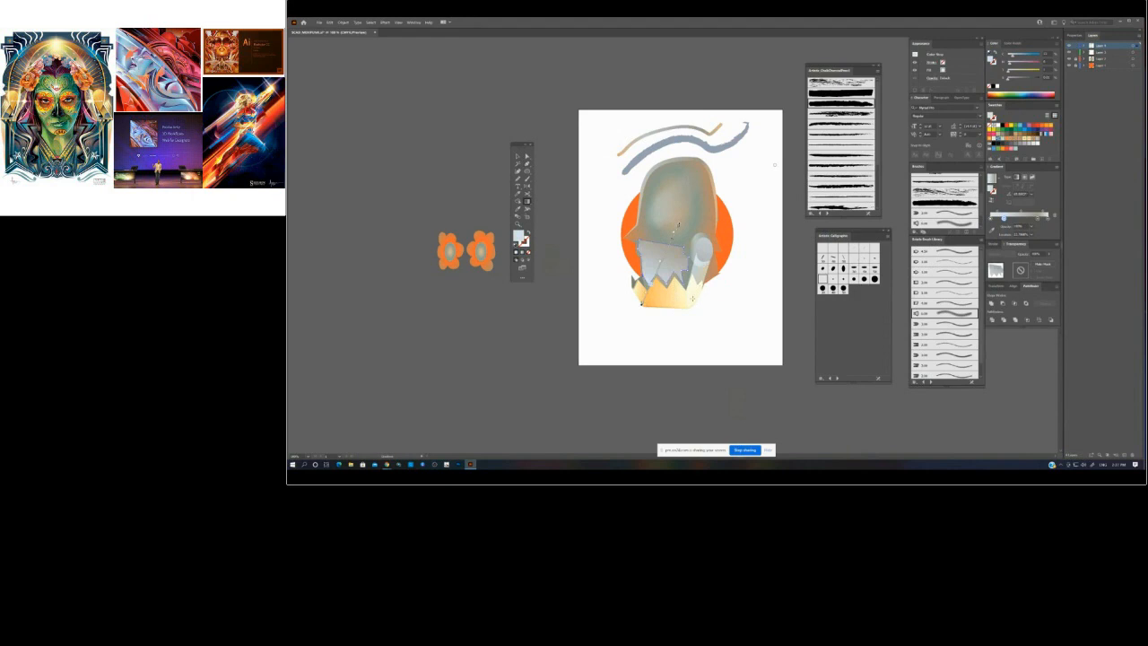
left_click(525, 343, "ctrl")
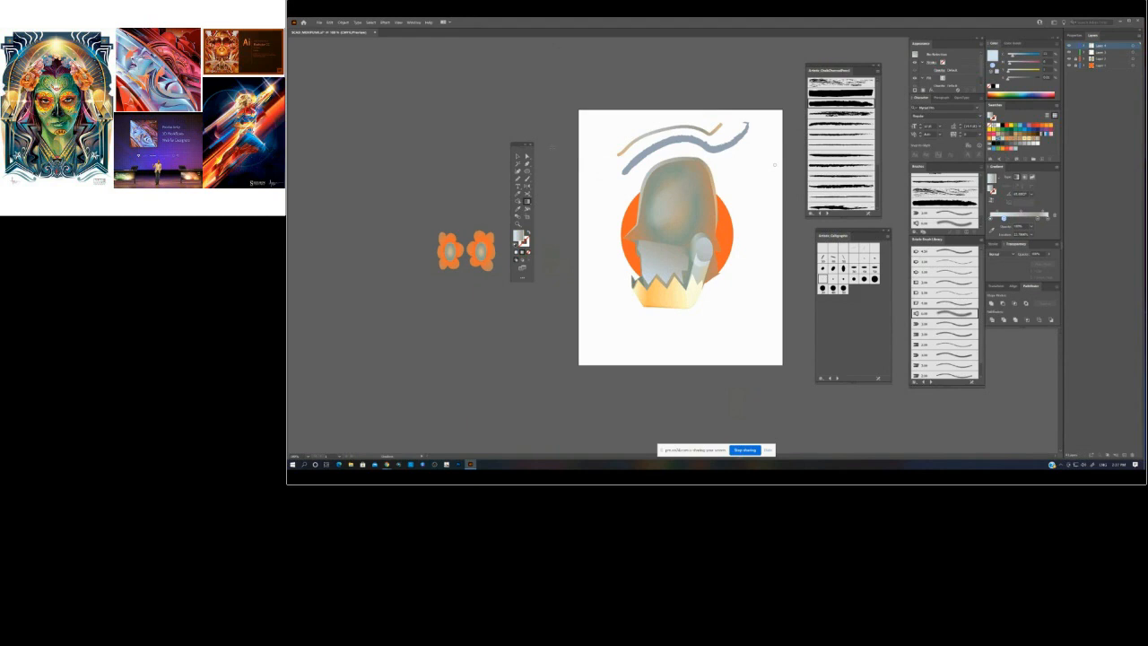
- Draw a second zigzag-edged panel over the lower face with the Pen tool, following the outline of the first
left_click(519, 156)
left_click(528, 172)
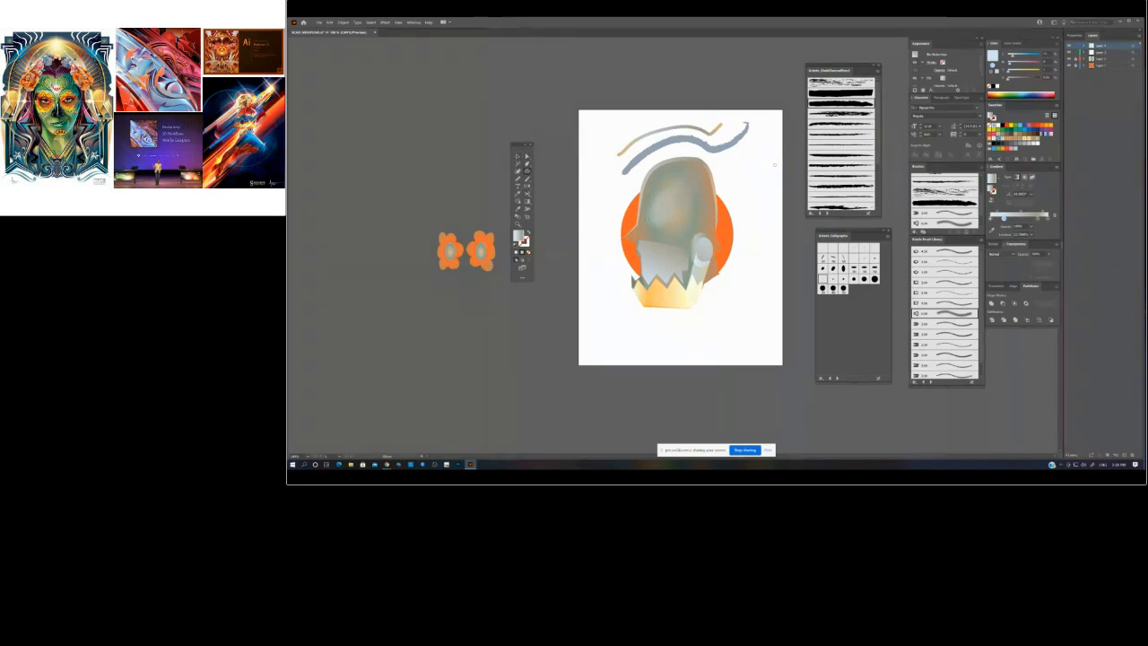
key("p")
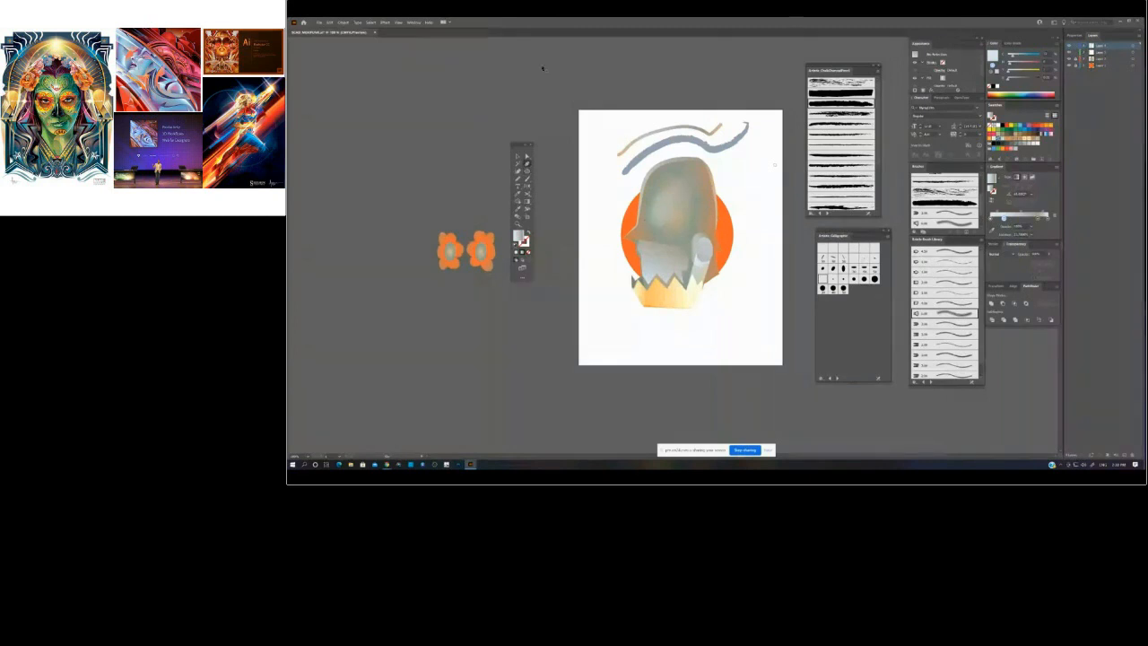
left_click(645, 282)
left_click(654, 272)
left_click(665, 280)
left_click(674, 270)
left_click(683, 283)
left_click(688, 271)
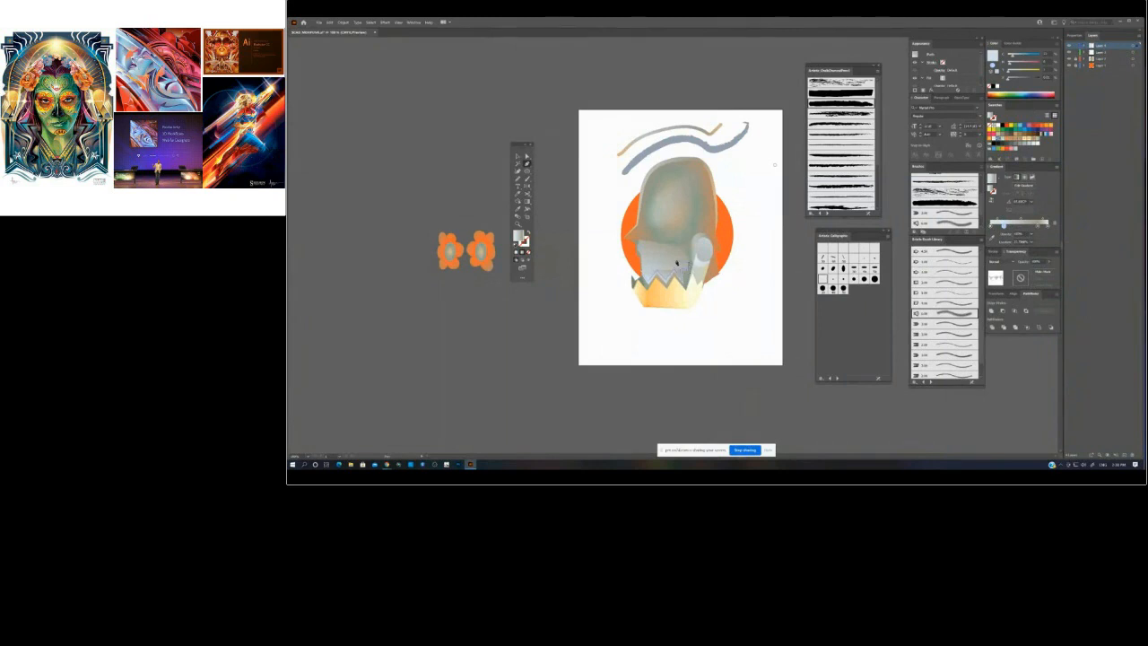
left_click(683, 255)
left_click(642, 241)
left_click(641, 251)
left_click(641, 278)
- Run the new panel's gradient diagonally down towards the front of the jaw and remove its pale blue stop
left_click(527, 202)
left_click_drag(687, 249, 612, 282)
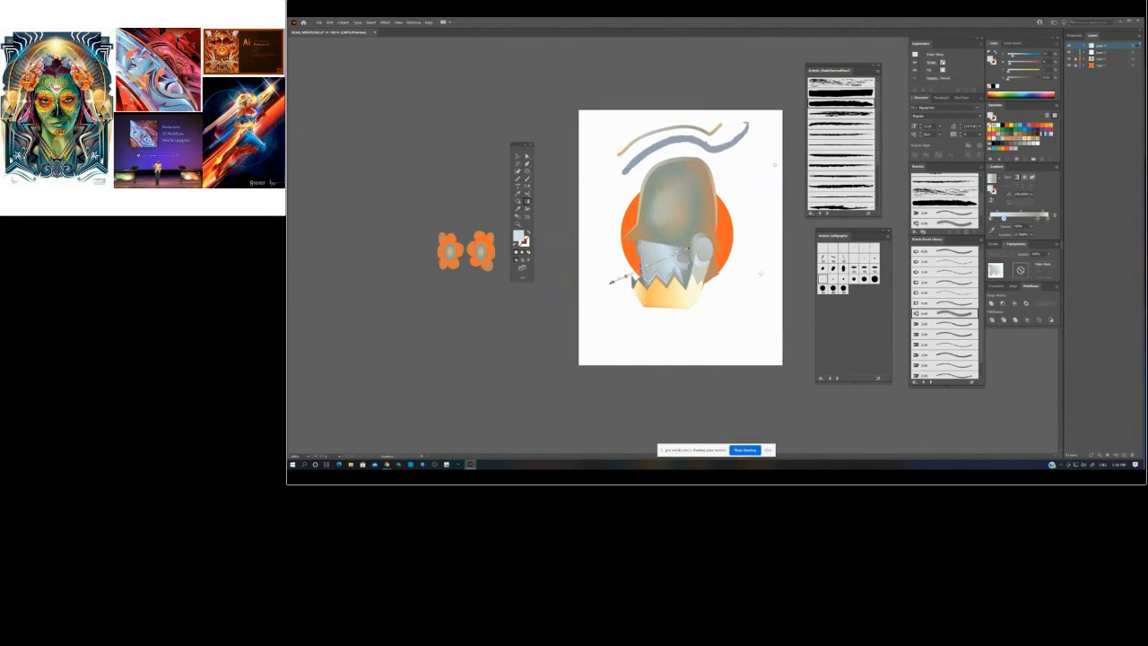
left_click_drag(1004, 219, 1008, 237)
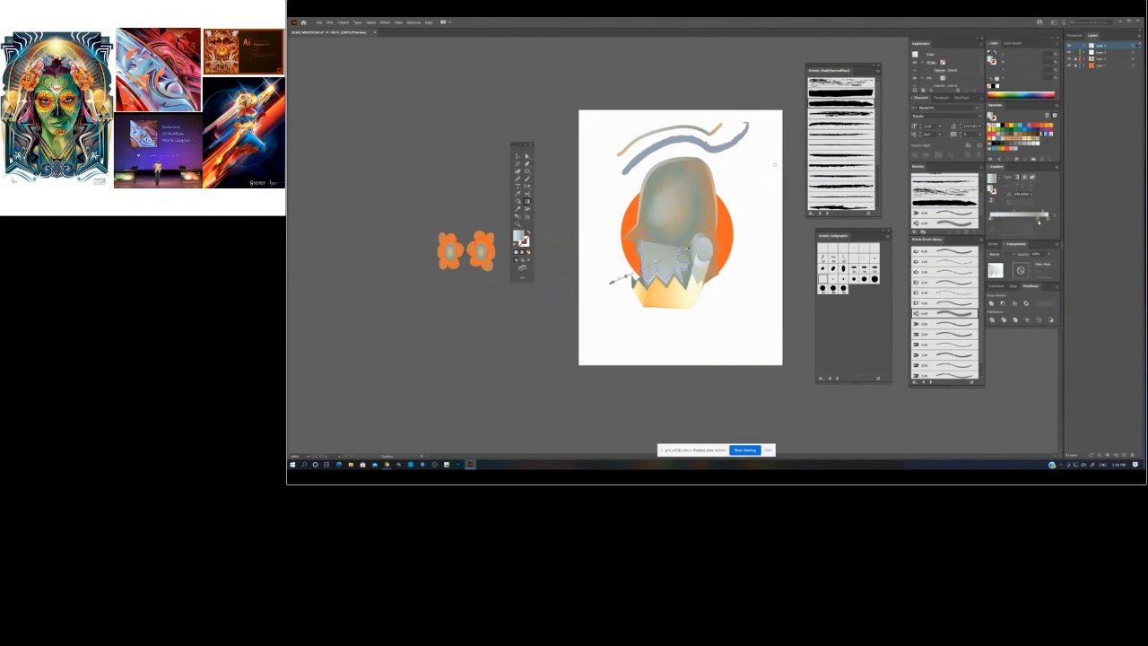
- Set the new panel's blending mode to Multiply and redirect its gradient steeply upward from the zigzag edge
left_click(1020, 254)
left_click(1000, 273)
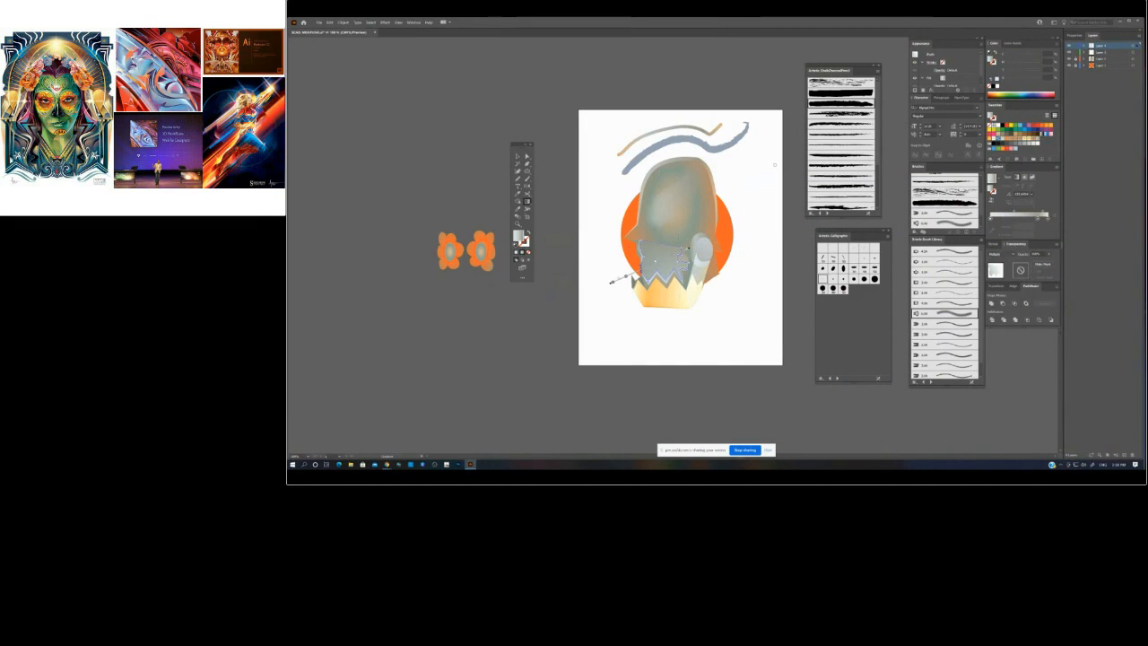
mouse_move(661, 277)
left_mouse_down()
mouse_move(665, 241)
mouse_move(679, 288)
mouse_move(688, 241)
left_mouse_up()
left_click_drag(660, 282, 668, 235)
- Shift the first stop of the panel's gradient towards the middle and deselect the panel
left_click_drag(991, 220, 1014, 219)
left_click(518, 156)
left_click(545, 98)
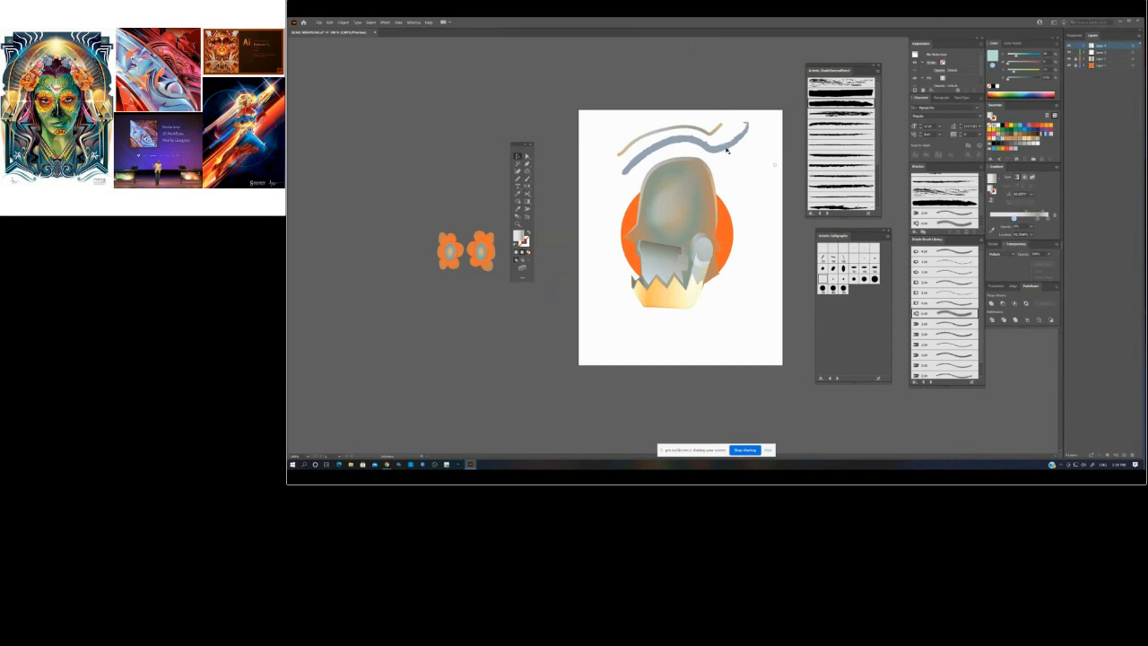
left_click(527, 164)
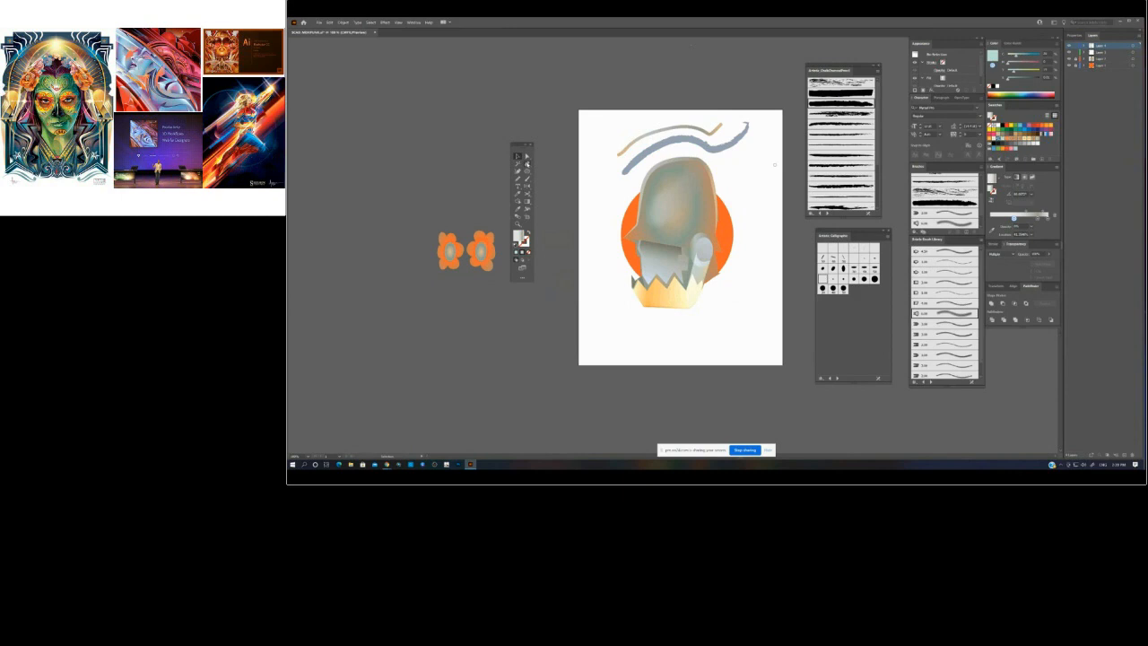
- Draw a small pointed shape behind the jaw with the Pen tool and run its gradient diagonally down towards the chin
left_click(715, 258)
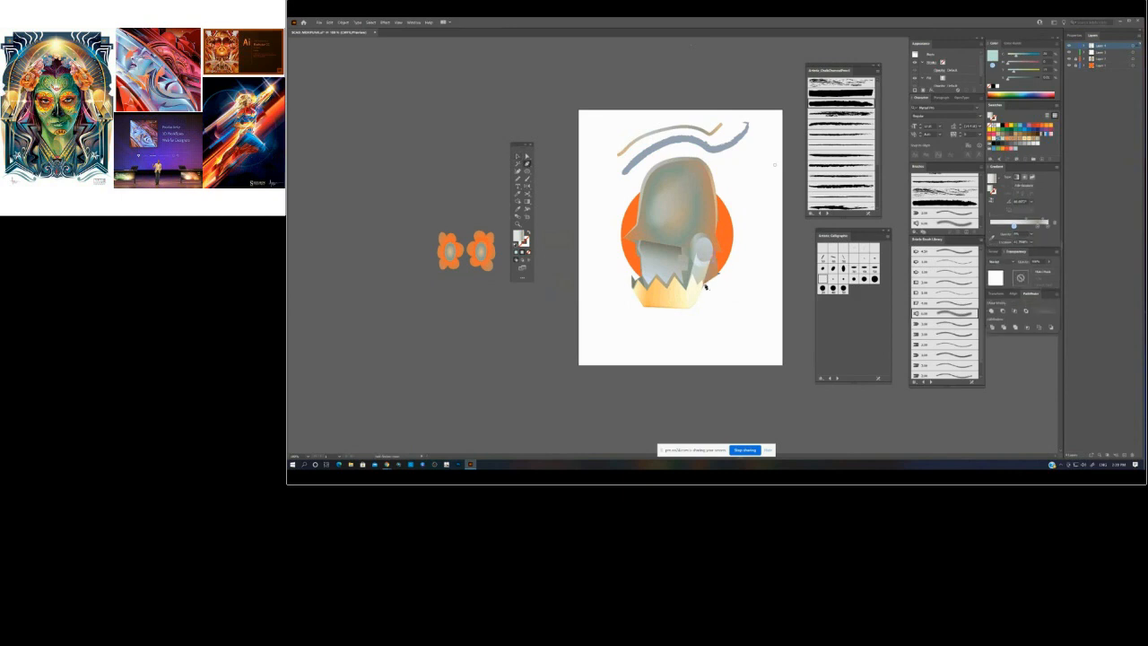
left_click(529, 206)
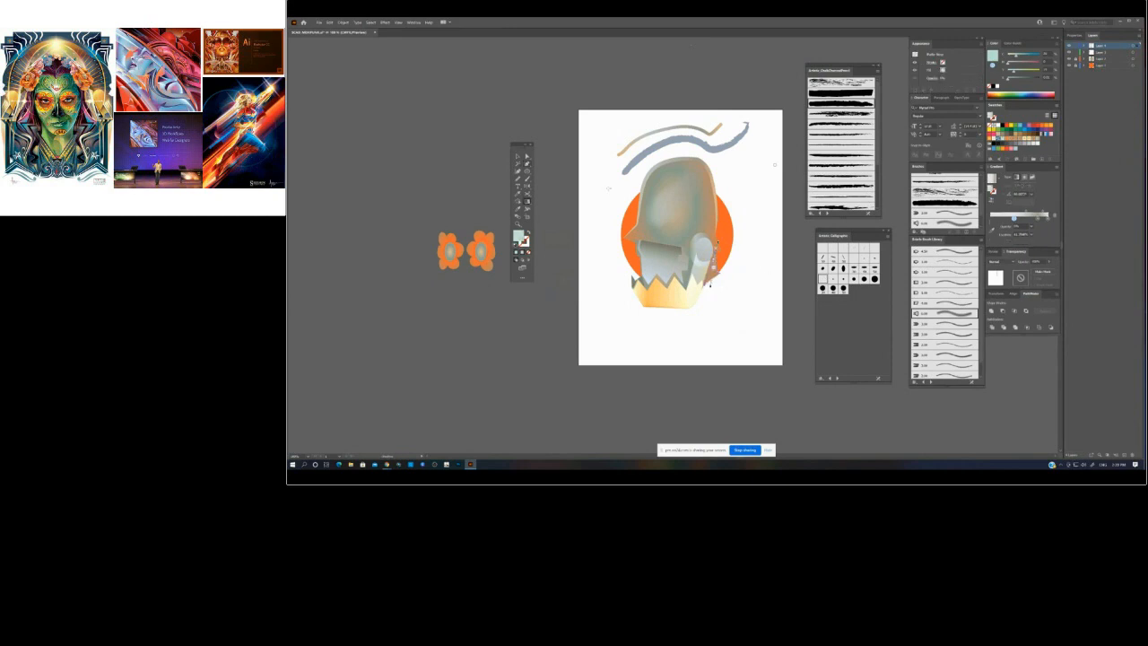
left_click_drag(749, 221, 697, 285)
key("ctrl+shift+a")
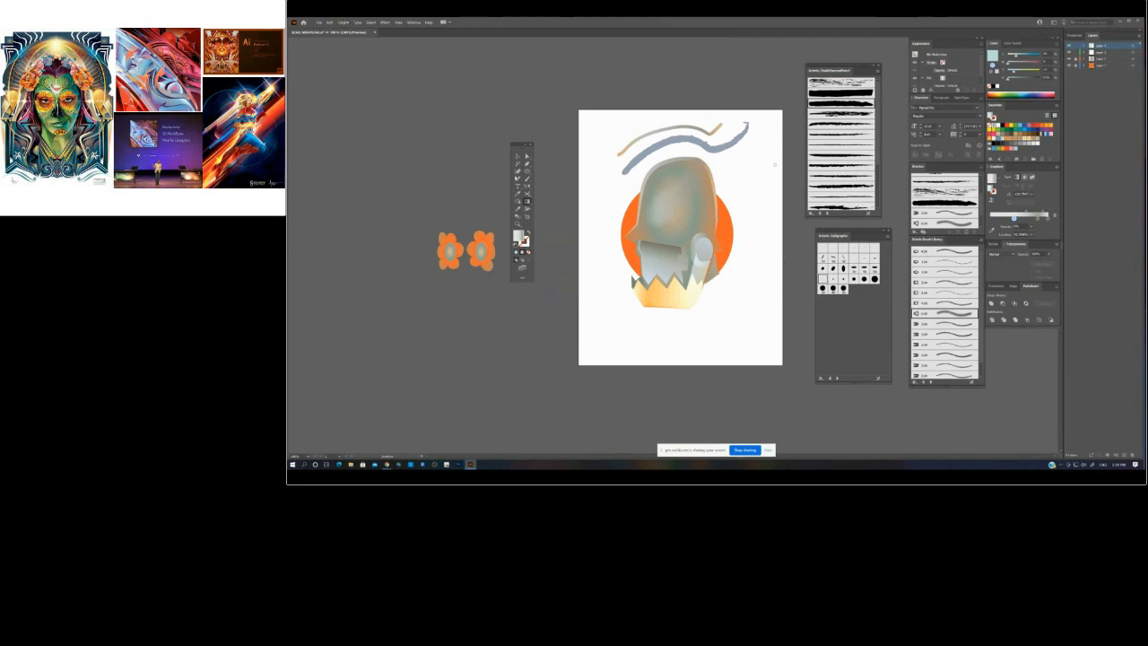
- Draw a curved band across the brow with the Pen tool, slant its gradient diagonally across the head and shift its middle stop slightly
left_click(527, 163)
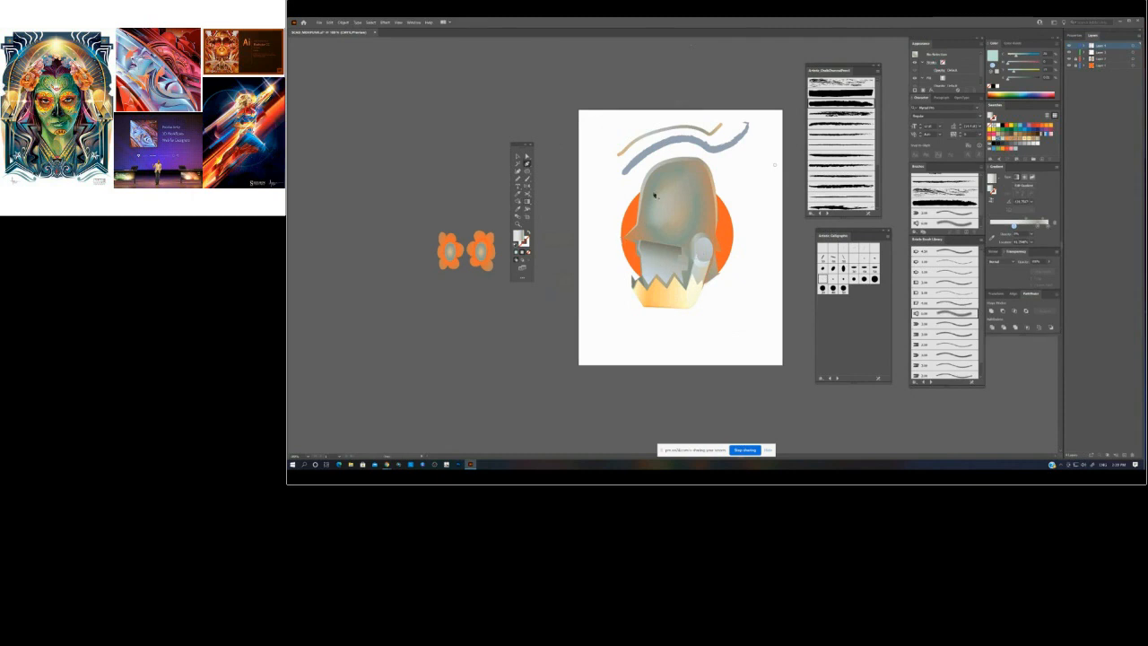
left_click(645, 219)
left_click(711, 232)
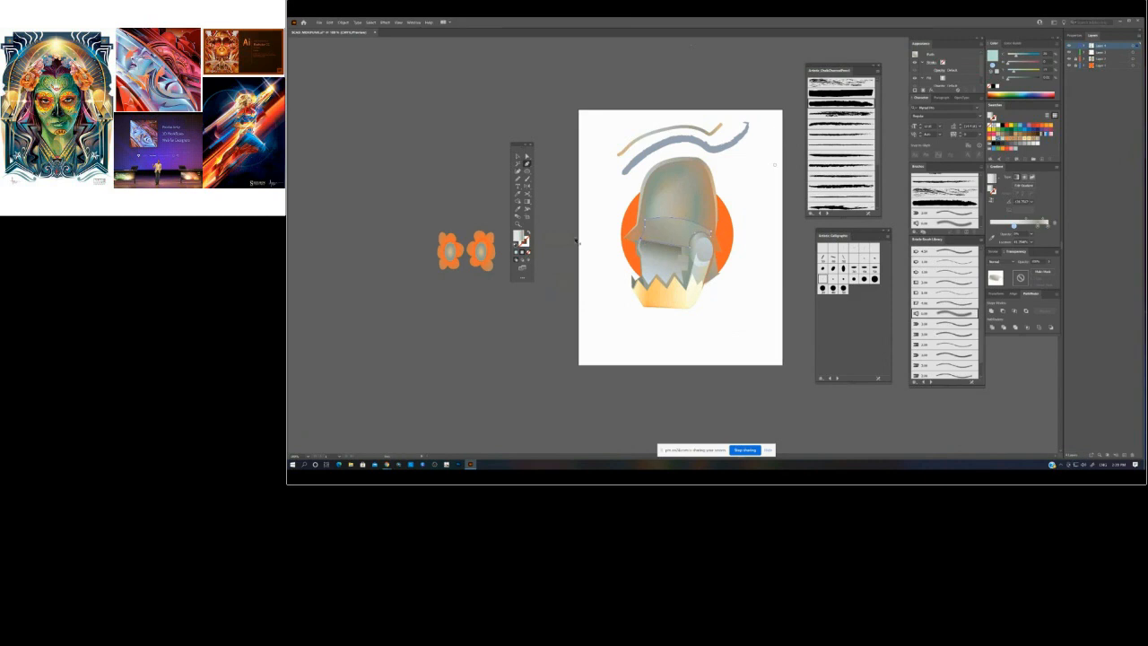
left_click(527, 203)
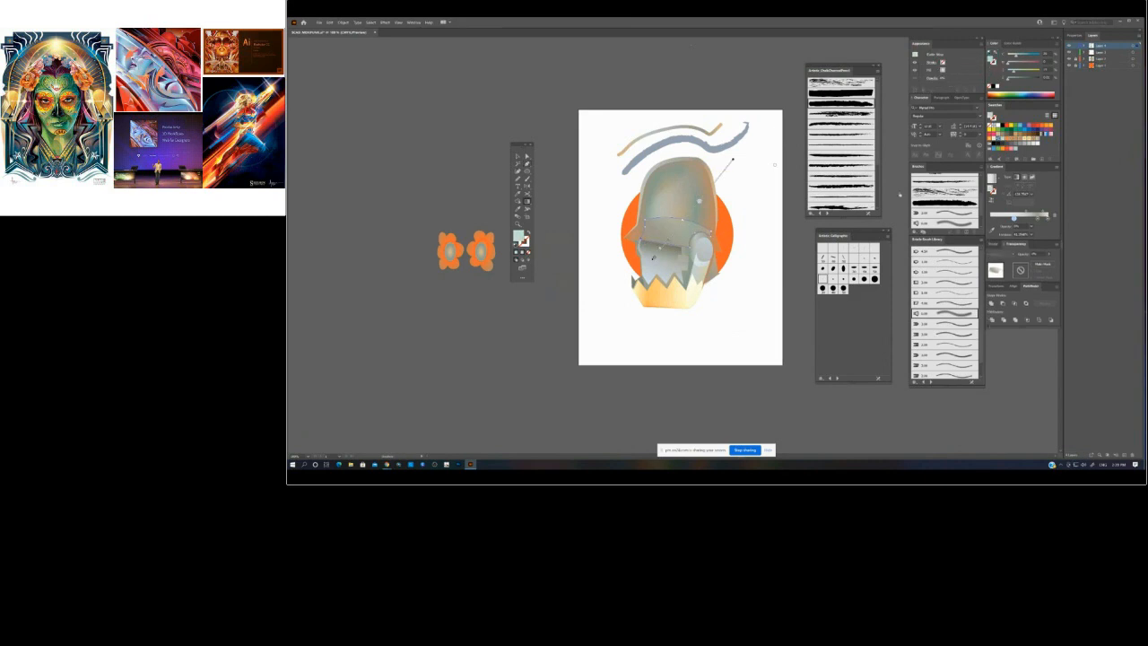
mouse_move(1015, 219)
left_mouse_down()
mouse_move(1037, 220)
mouse_move(1009, 219)
left_mouse_up()
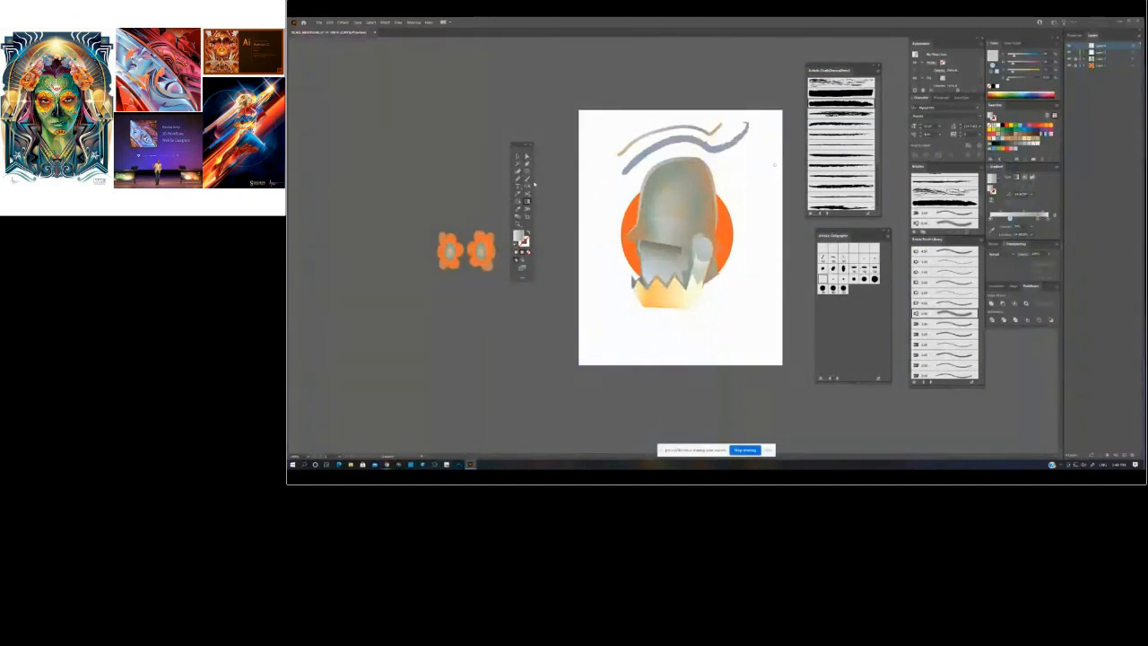
- Draw a curved panel across the forehead above the brow band with the Pen tool and set its blending mode to Multiply
left_click(527, 164)
mouse_move(644, 193)
left_mouse_down()
mouse_move(610, 214)
mouse_move(641, 210)
mouse_move(644, 198)
left_mouse_up()
left_click(641, 221)
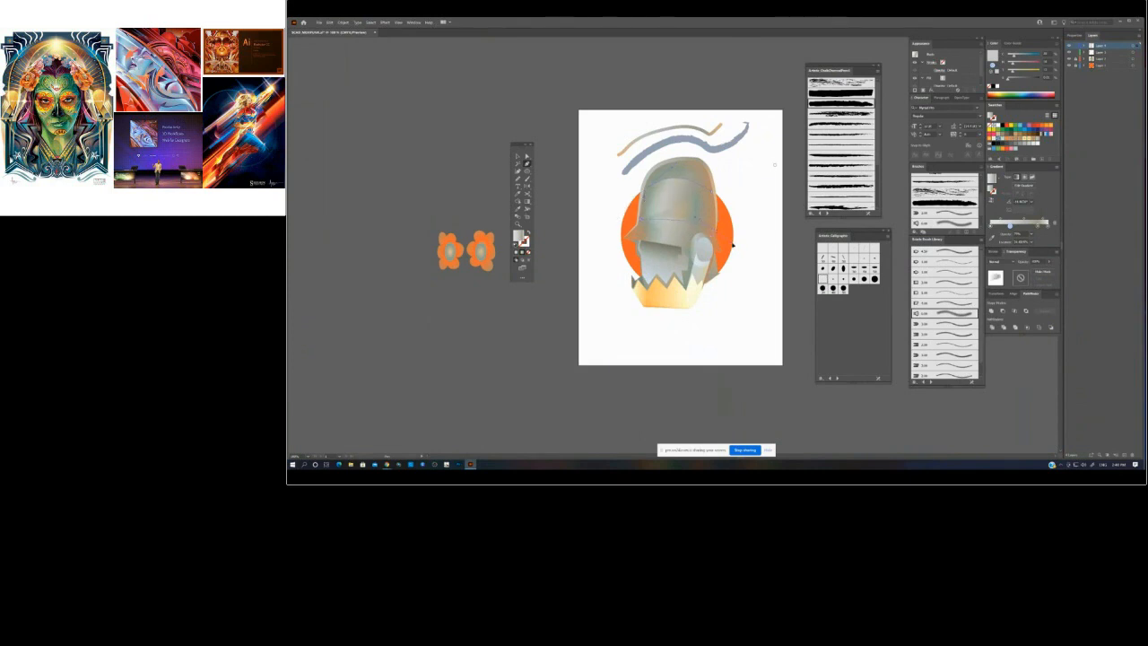
left_click_drag(728, 236, 737, 243)
left_click(715, 230)
left_click(1002, 261)
left_click(1004, 285)
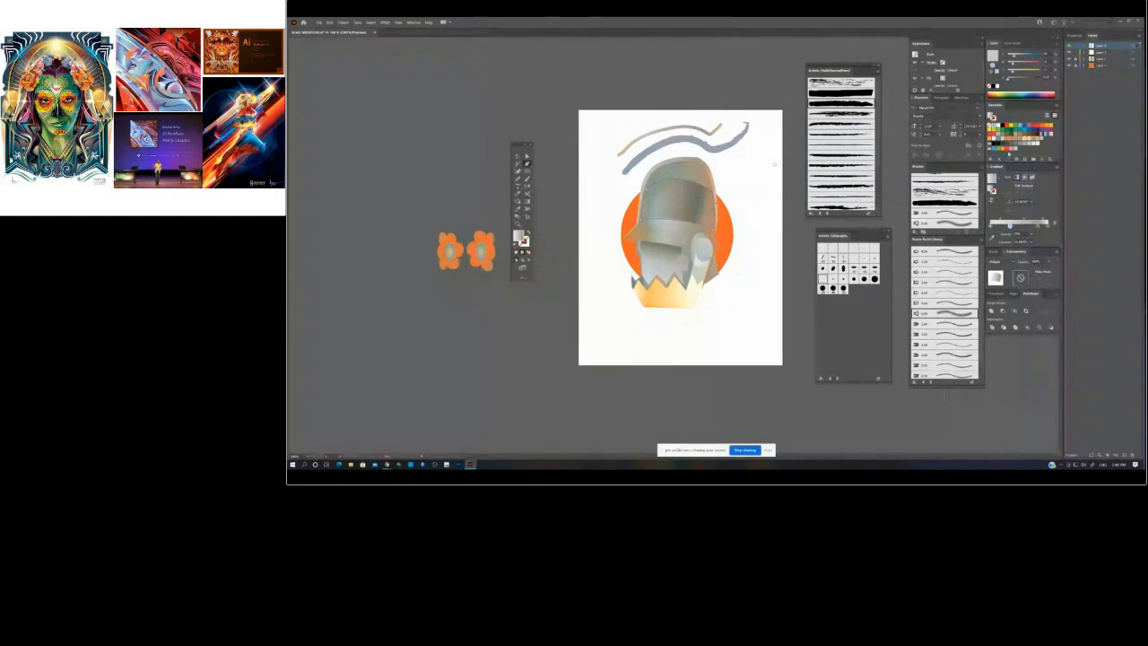
- Fill the forehead panel with the orange gradient swatch, change its blending mode to Overlay and redirect its gradient steeply across the head
left_click(1008, 150)
left_click(1001, 262)
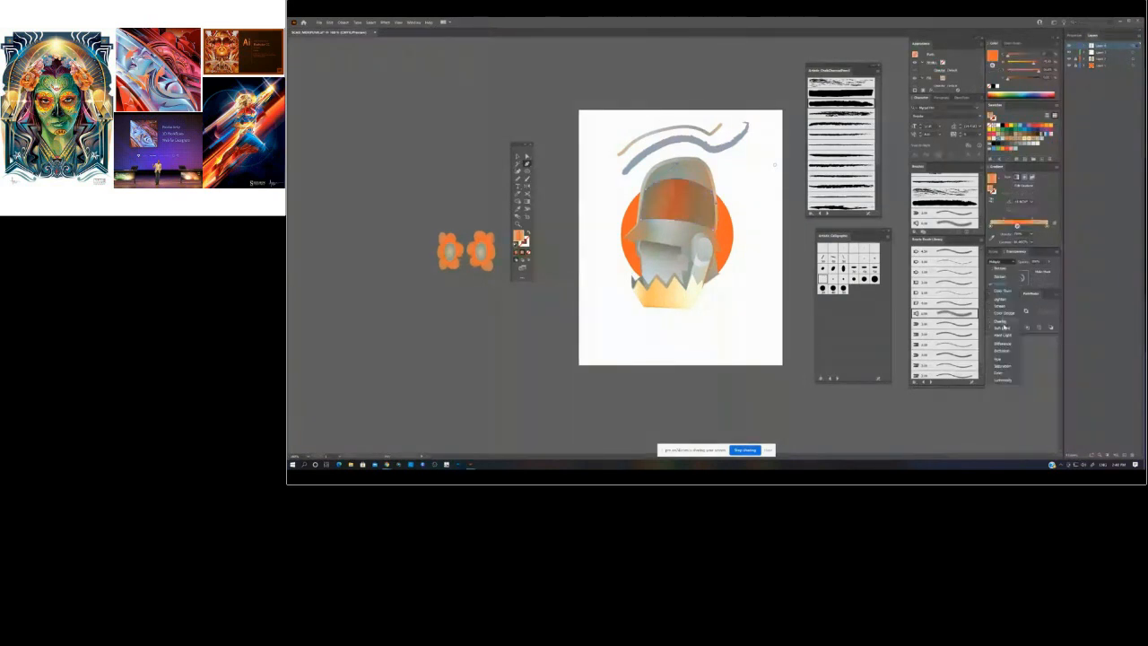
left_click(1004, 328)
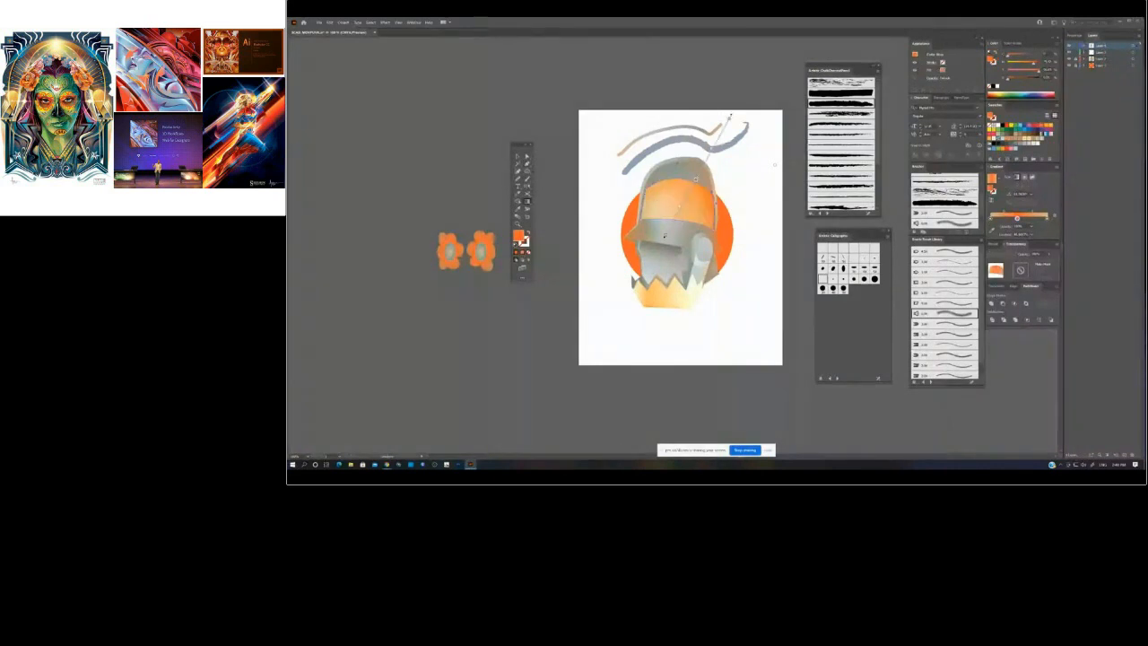
- Lower the orange forehead panel's opacity and deselect the panel
left_click(1037, 255)
left_click(1050, 255)
left_click(1049, 255)
left_click(1050, 254)
left_click(517, 156)
left_click(1052, 262)
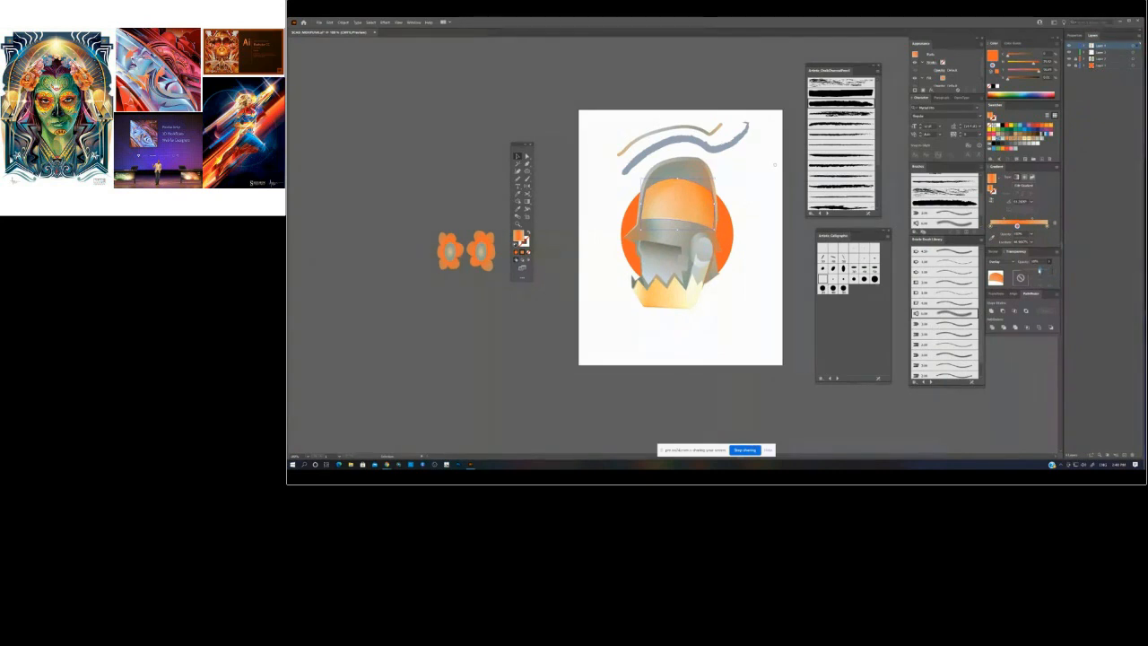
left_click_drag(1040, 271, 1035, 271)
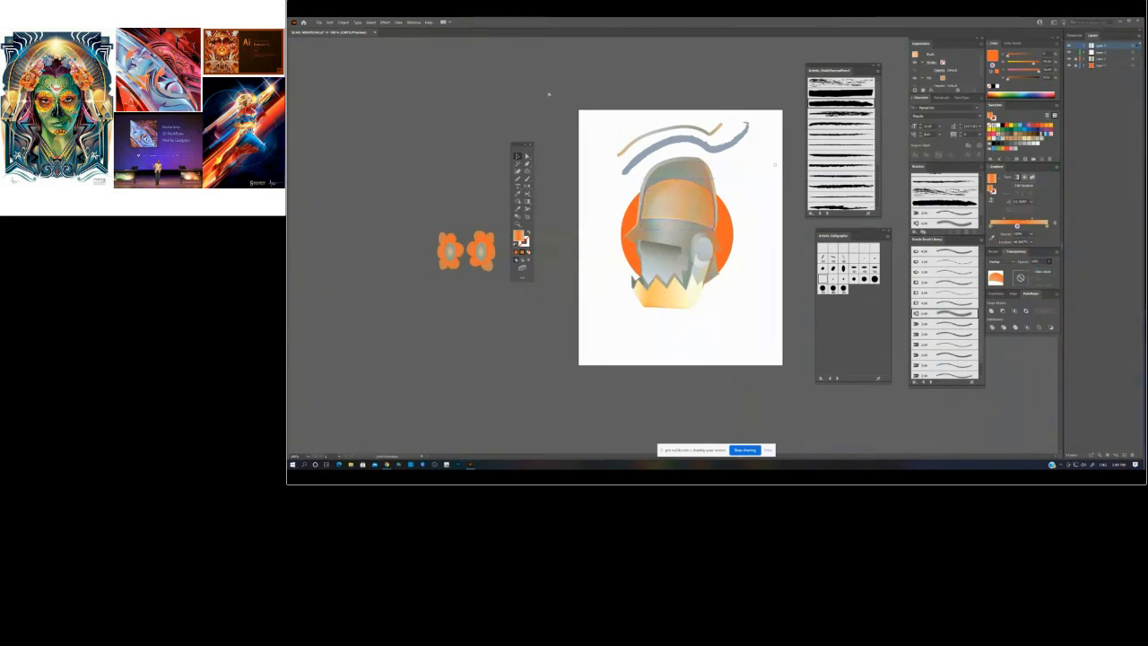
left_click(769, 97)
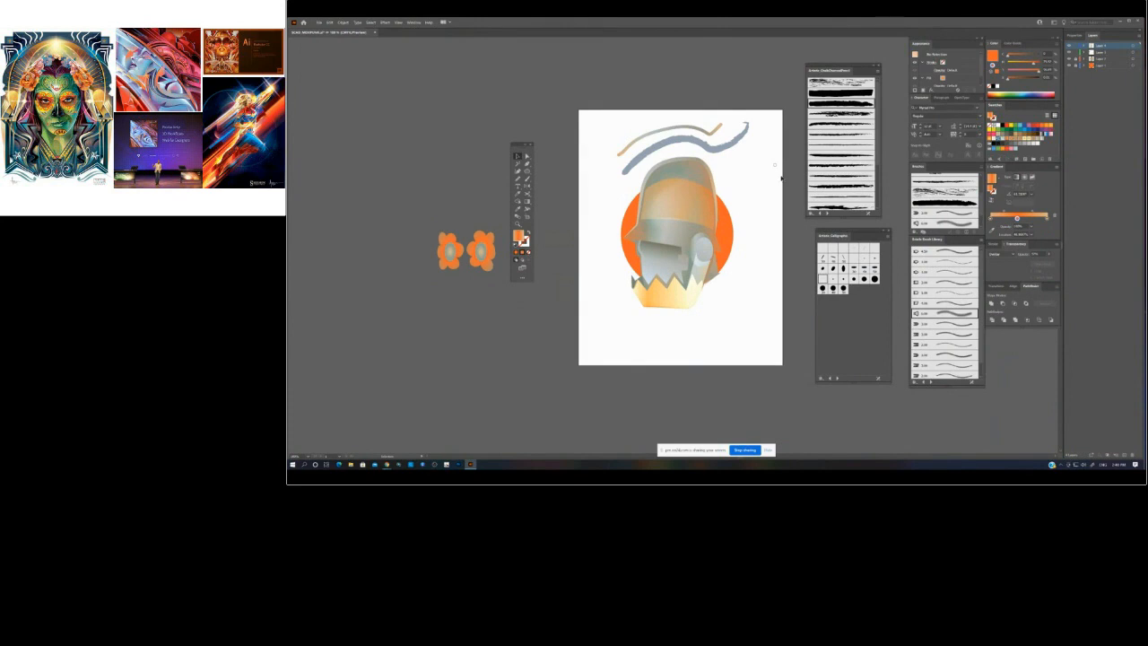
- Delete the tan and blue brush strokes above the head
left_click(727, 124)
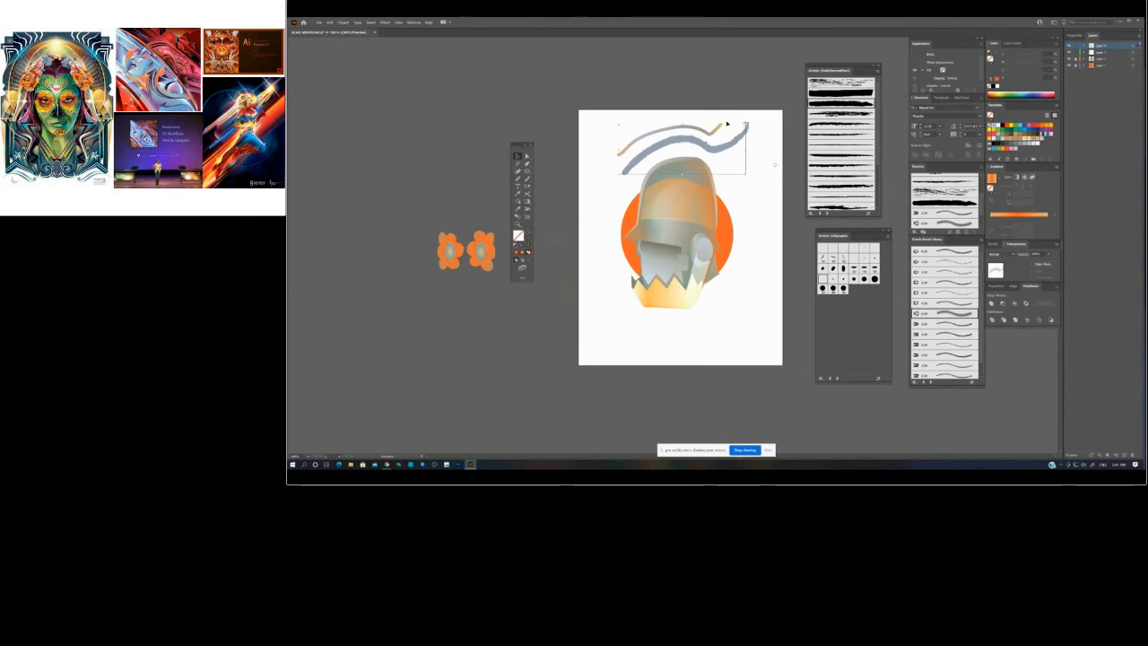
key("Delete")
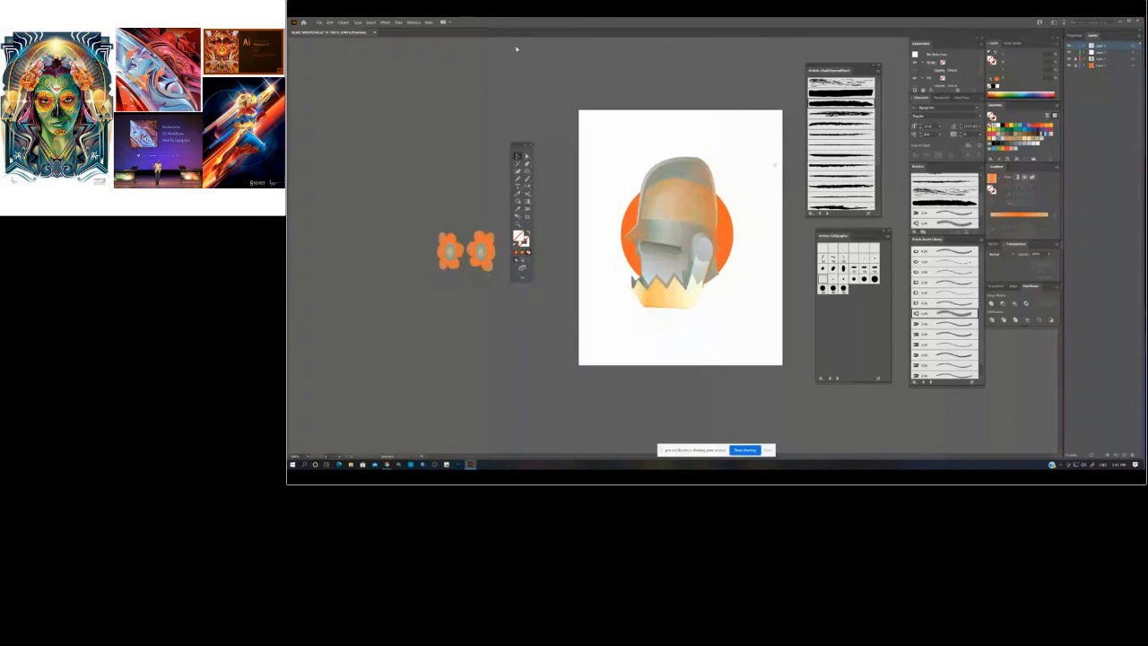
- Duplicate the orange flower beside the artboard, add a new top layer and paste a copy of the flower over the face
left_click_drag(481, 251, 556, 251, "alt")
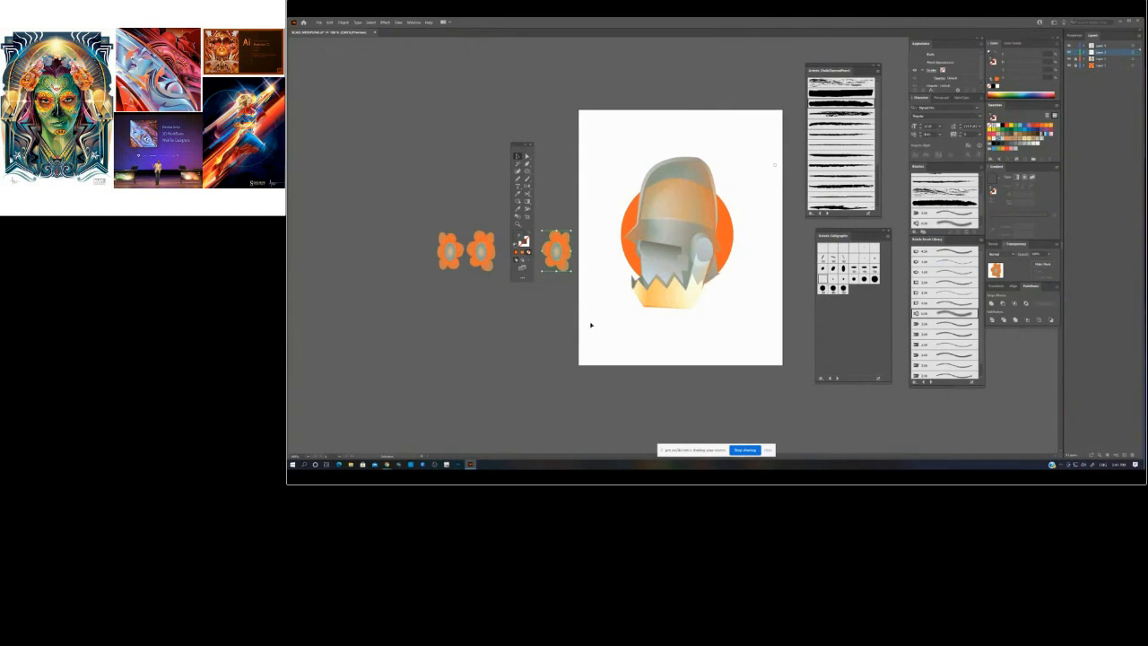
left_click(1102, 47)
left_click(1124, 455)
key("ctrl+v")
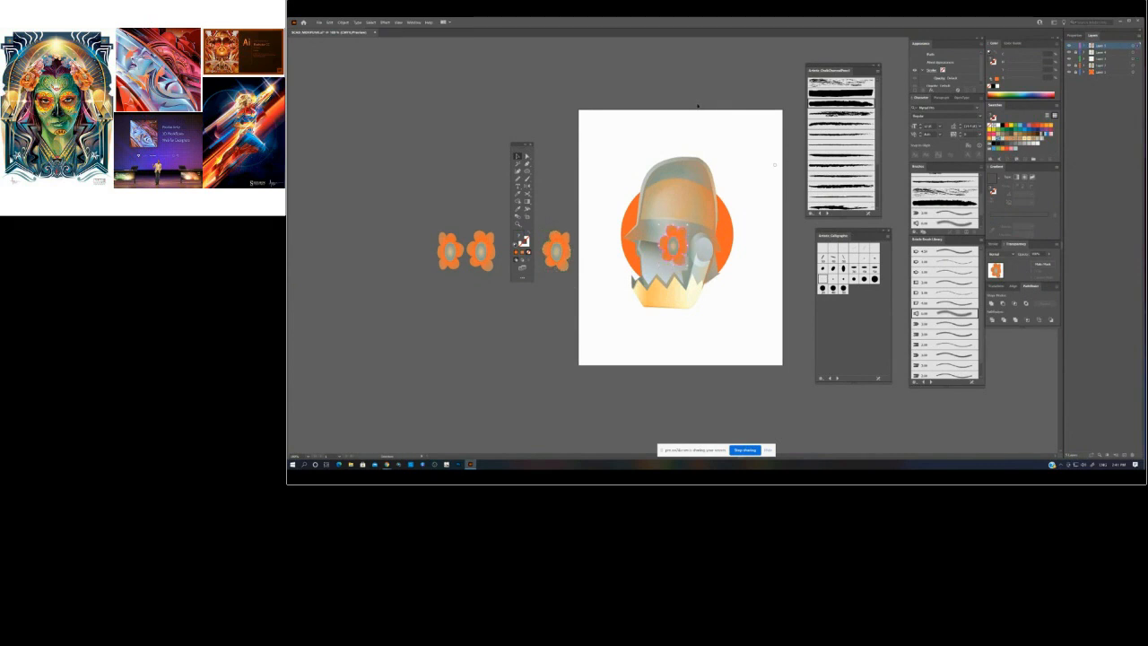
left_click_drag(679, 236, 673, 241)
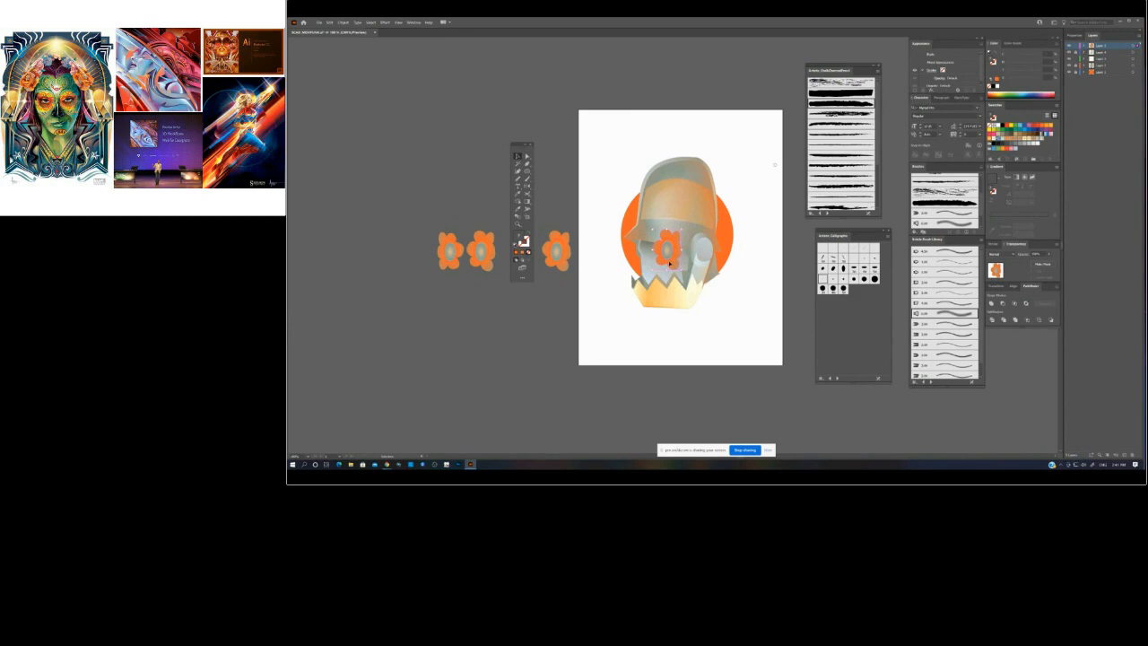
- Transform the flower over the skull's face so it fits the eye socket
left_click(518, 193)
left_click(674, 247)
left_click(518, 156)
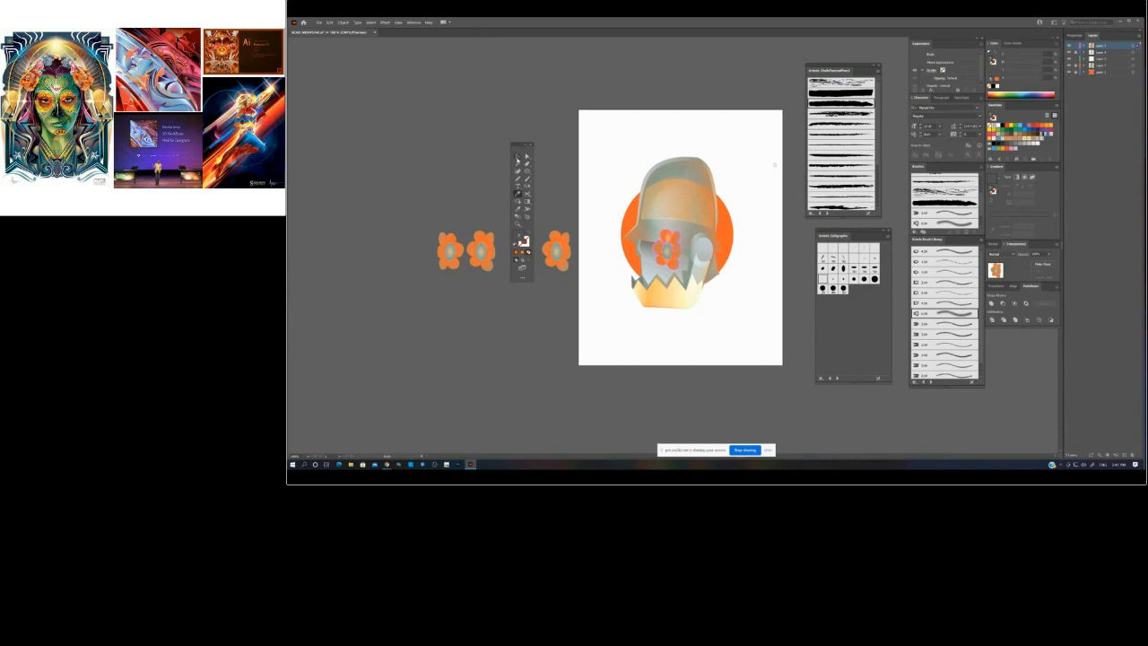
- Reduce the opacity of the orange petals of the flower on the skull's face
left_click(668, 246)
left_click(669, 246, "shift")
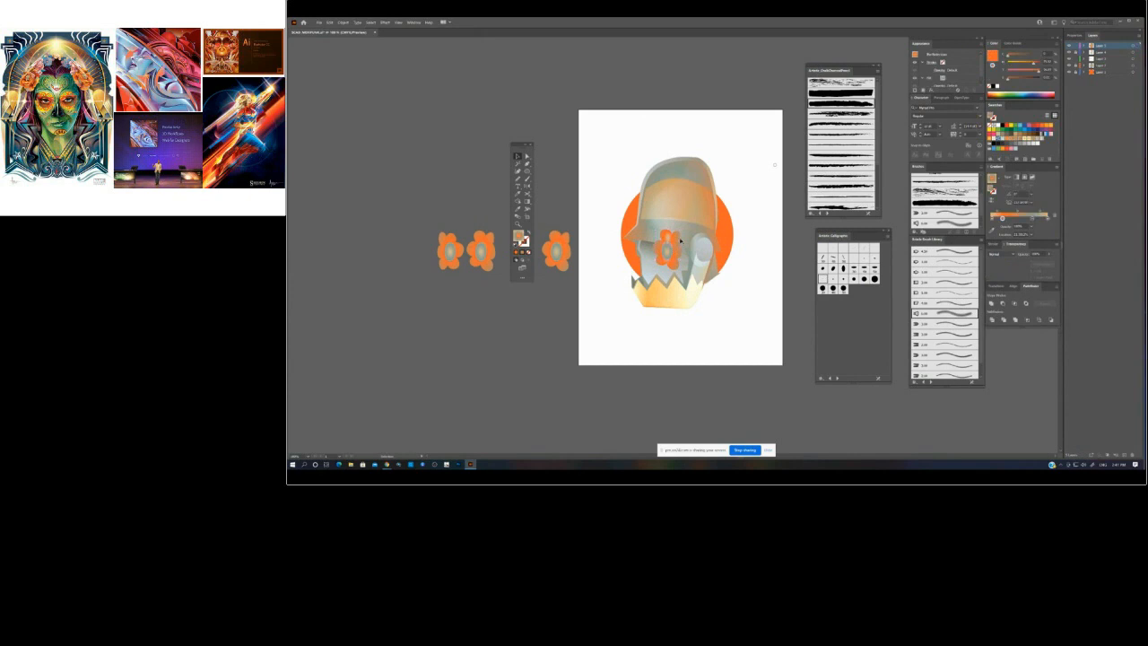
left_click(1049, 262)
left_click_drag(1048, 268, 1038, 268)
left_click(742, 66)
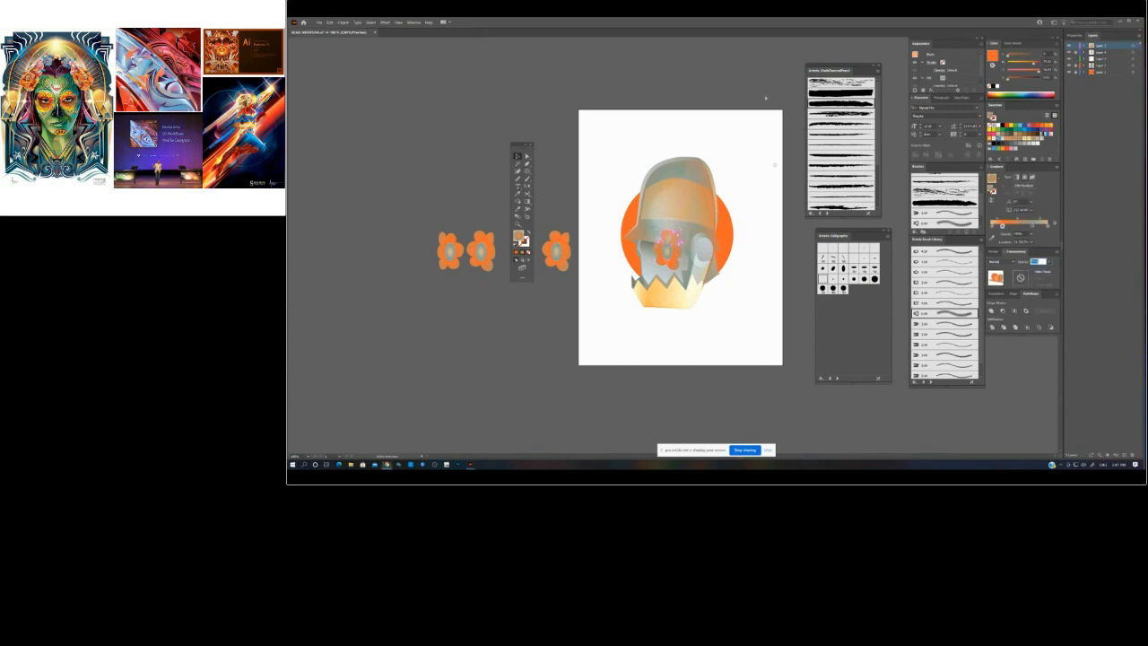
left_click(617, 352)
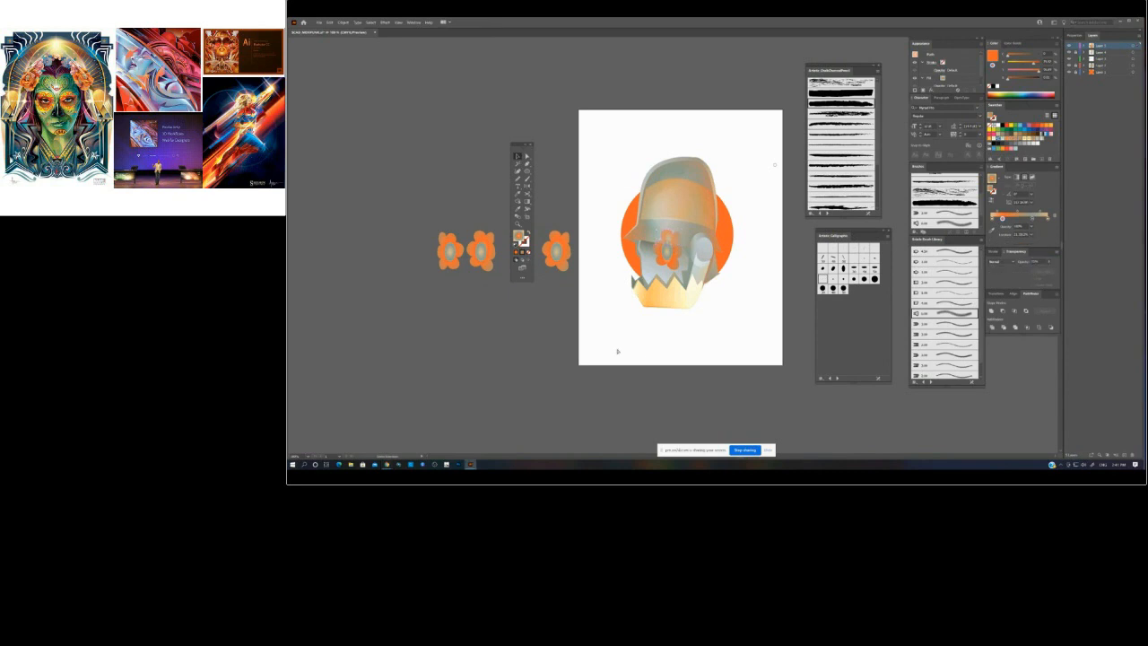
- Set the blend mode of the gray-green centre of the flower on the face to Multiply
left_click(671, 249)
left_click(670, 249)
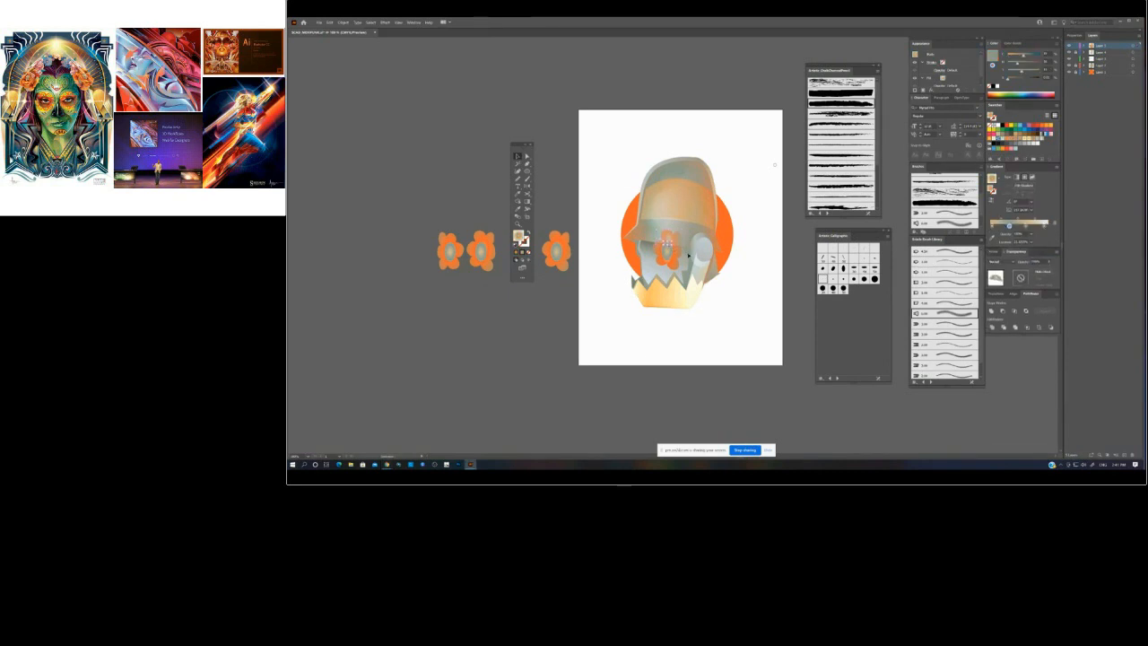
left_click(997, 261)
left_click(1006, 282)
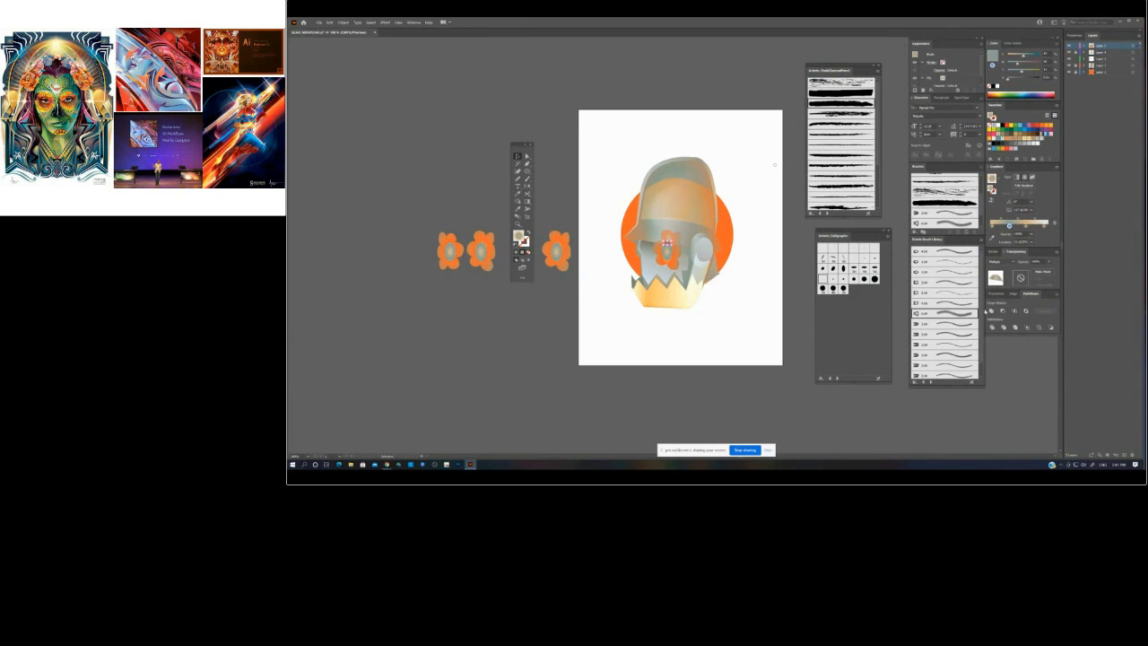
left_click(576, 287)
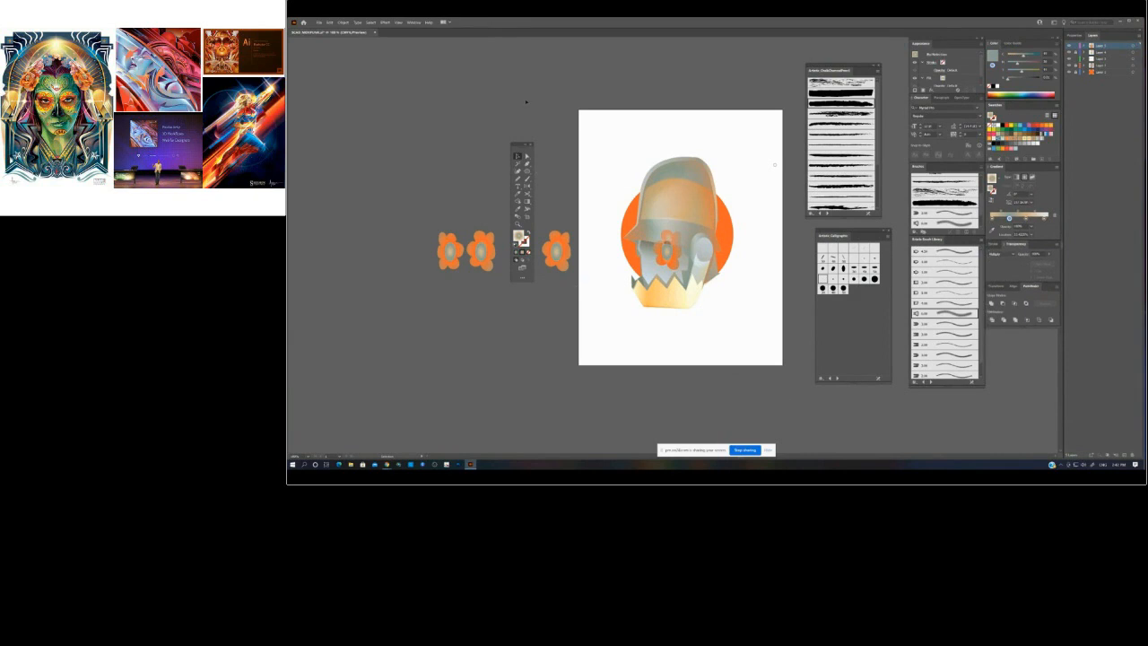
- Cut the outermost spare flower beside the artboard and paste it onto the topmost layer
left_click(678, 262)
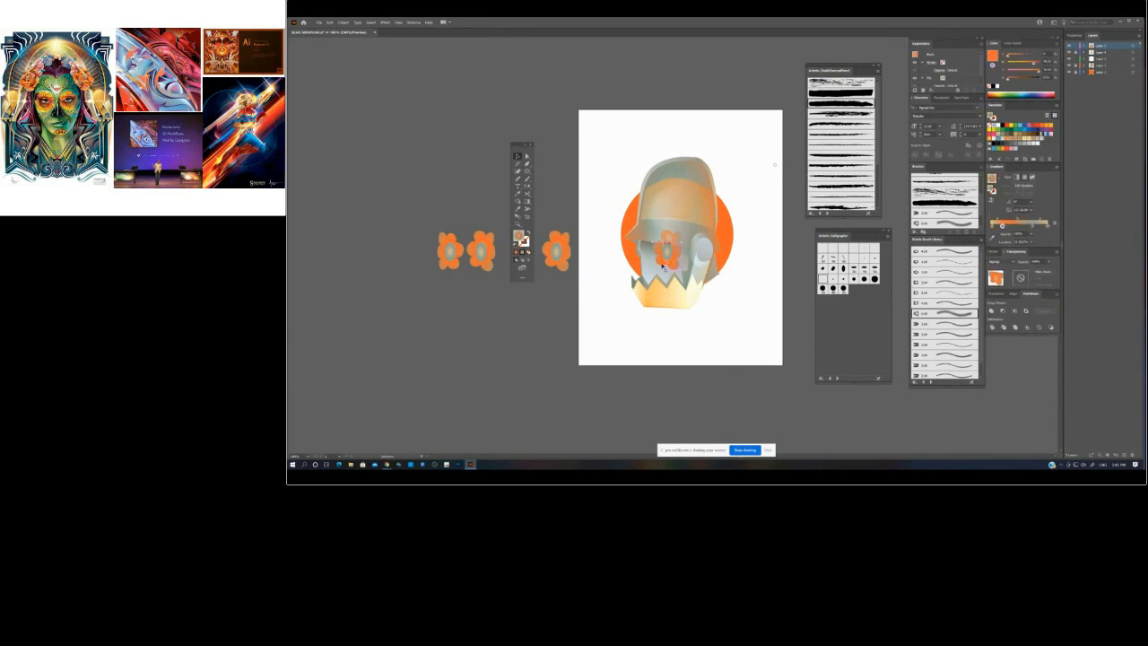
left_click_drag(461, 253, 595, 282)
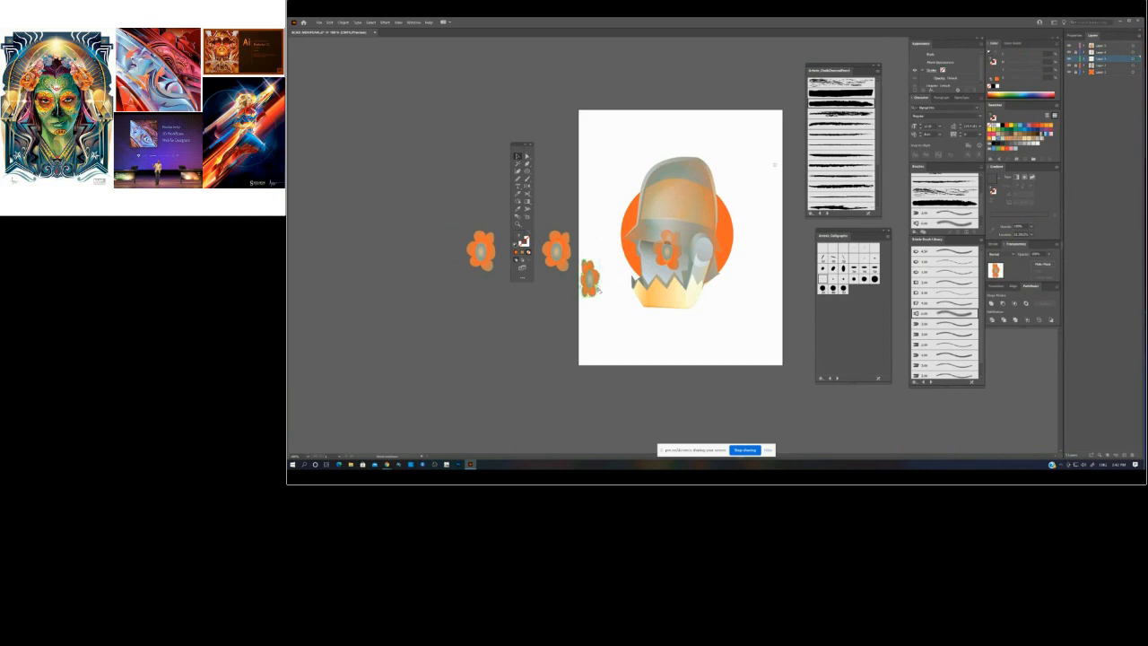
key("Delete")
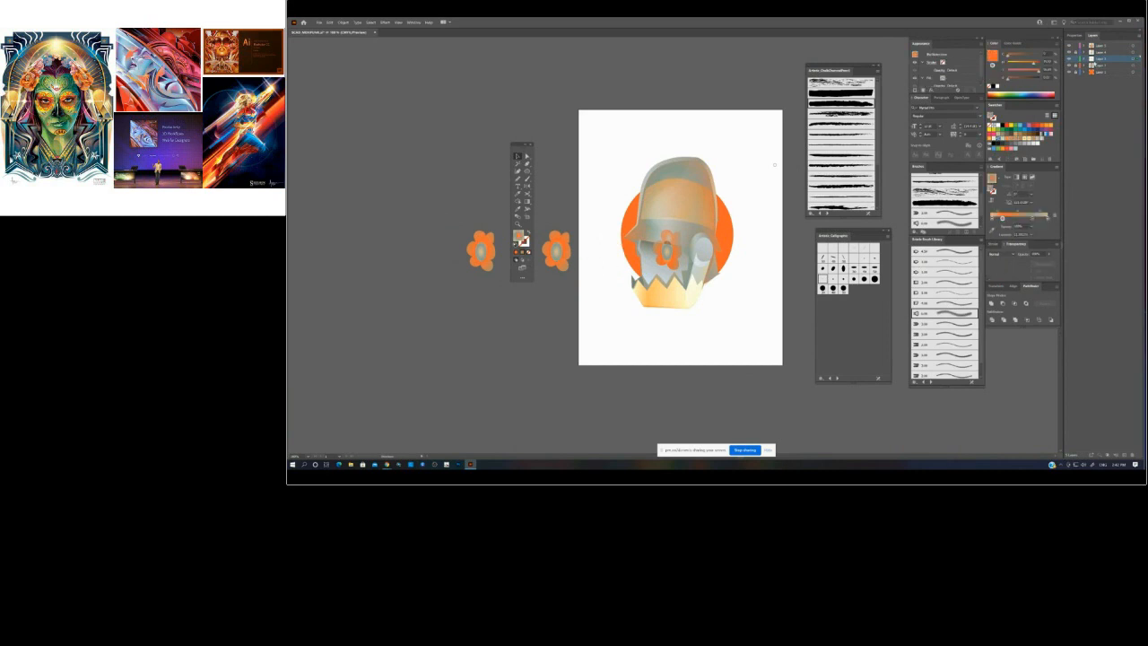
left_click(1102, 46)
key("ctrl+v")
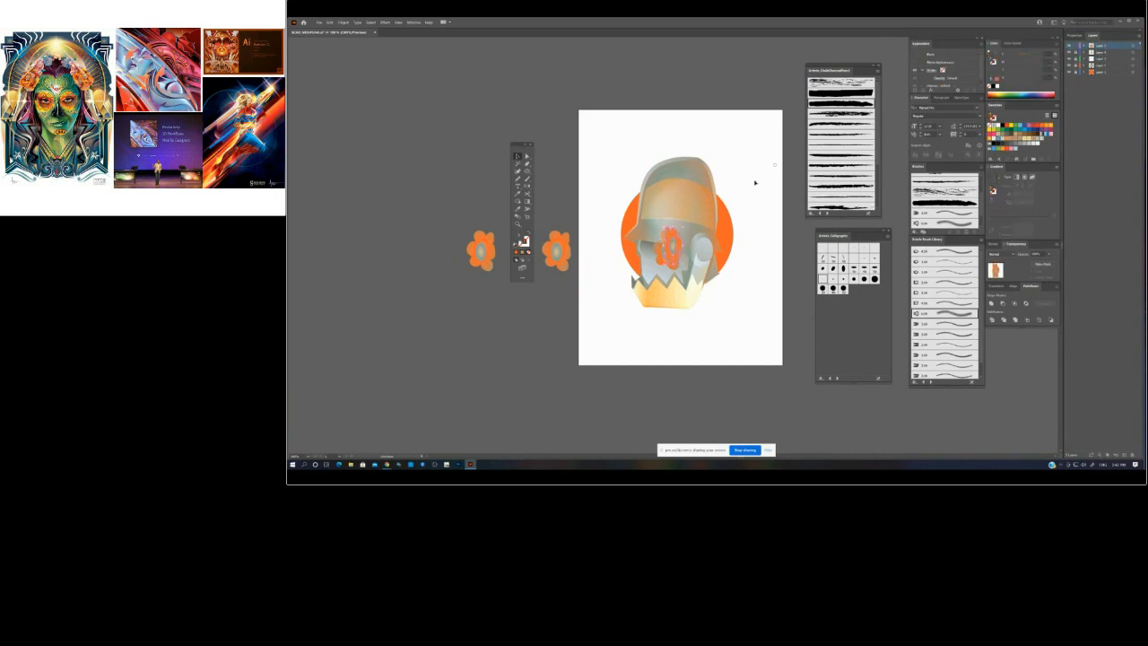
- Place the pasted flower beside the first one on the skull's face and transform it to fit the other eye socket
left_click_drag(677, 242, 656, 250)
left_click(528, 193)
left_click(543, 194)
left_click(657, 236)
left_click(651, 246)
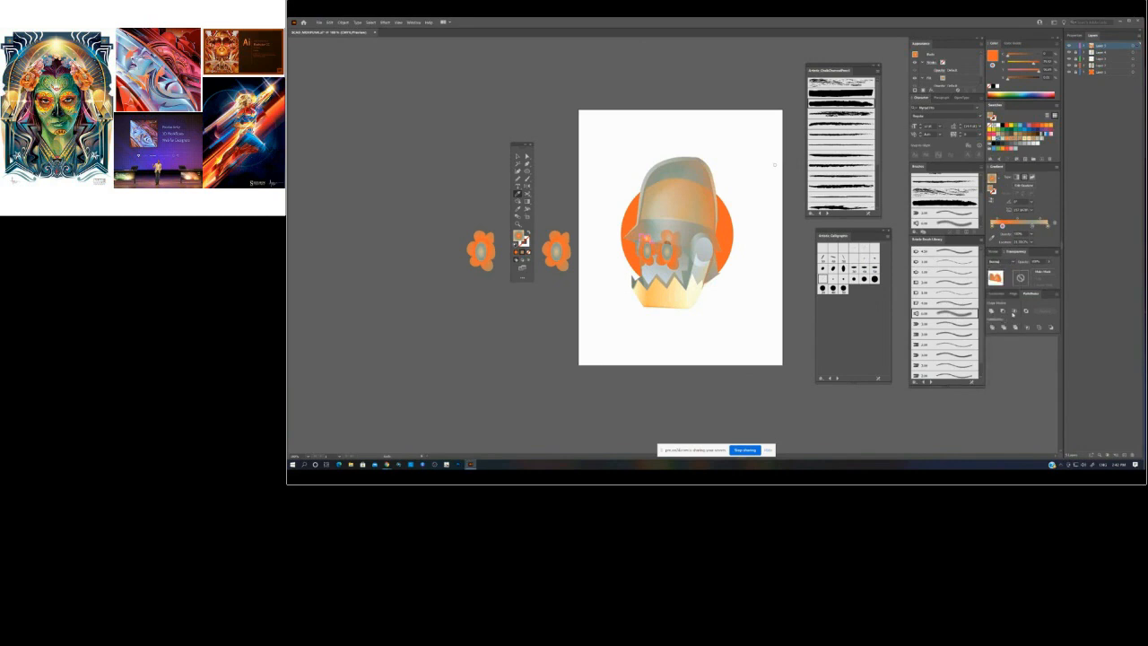
left_click(689, 230)
left_click(678, 240)
left_click(1002, 261)
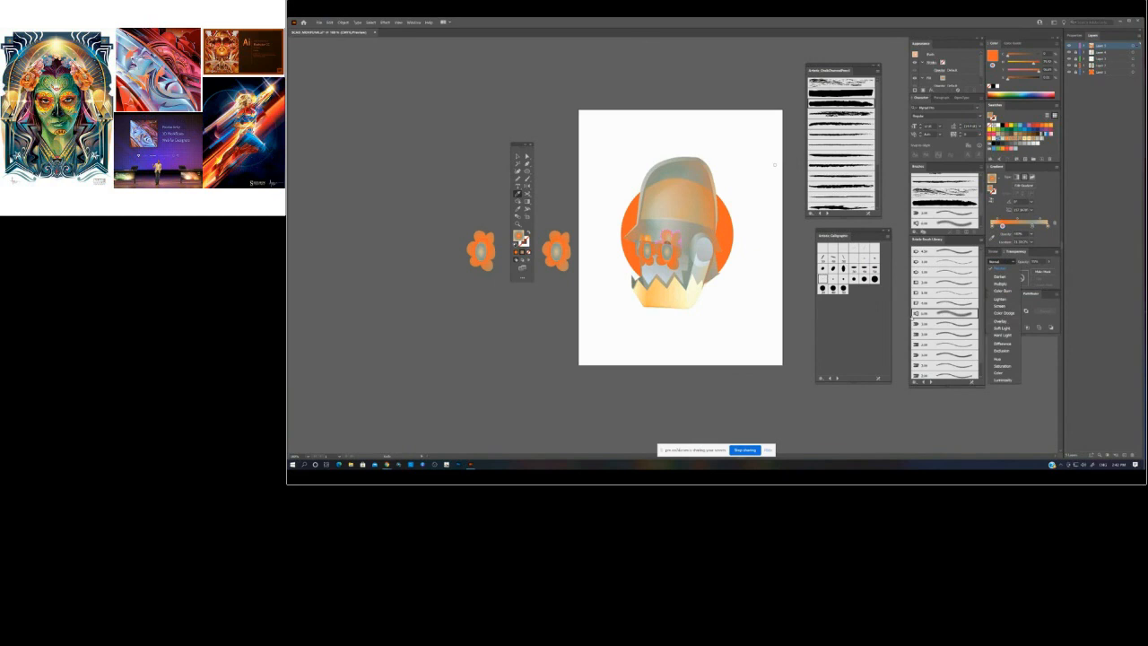
left_click(797, 280)
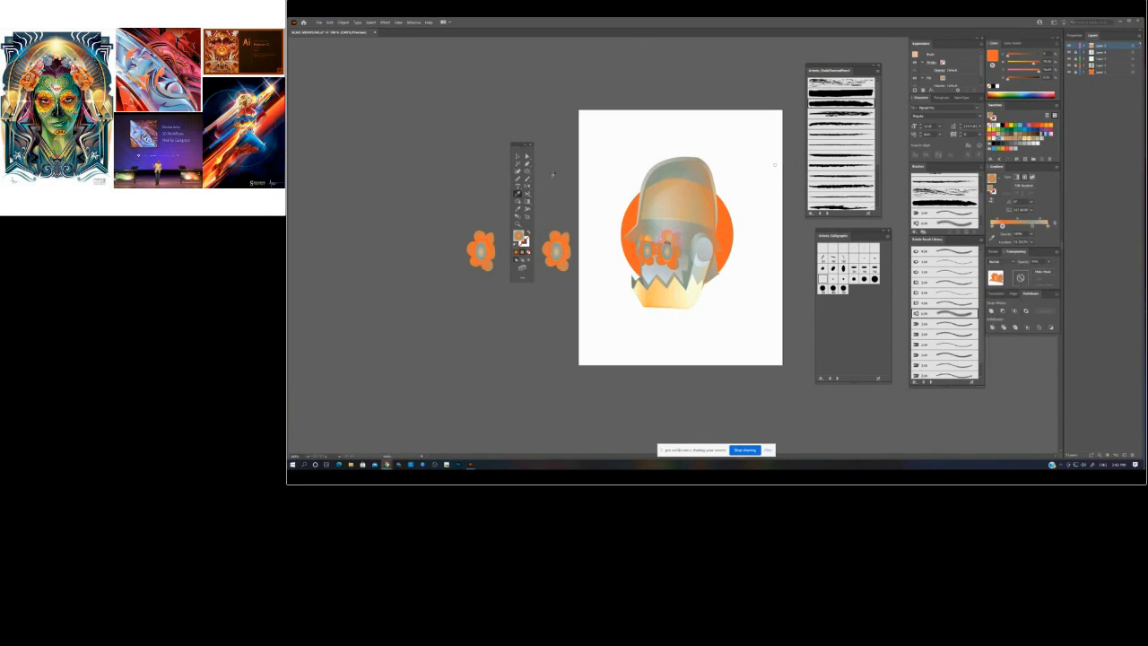
left_click(516, 157)
left_click(645, 252)
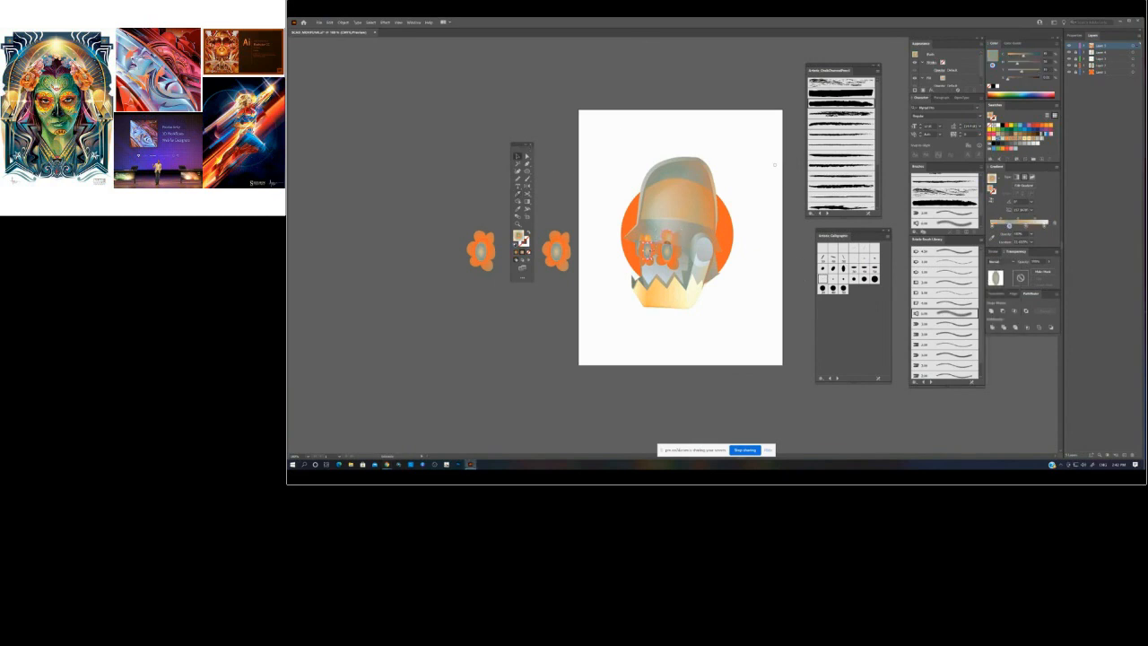
left_click(797, 260)
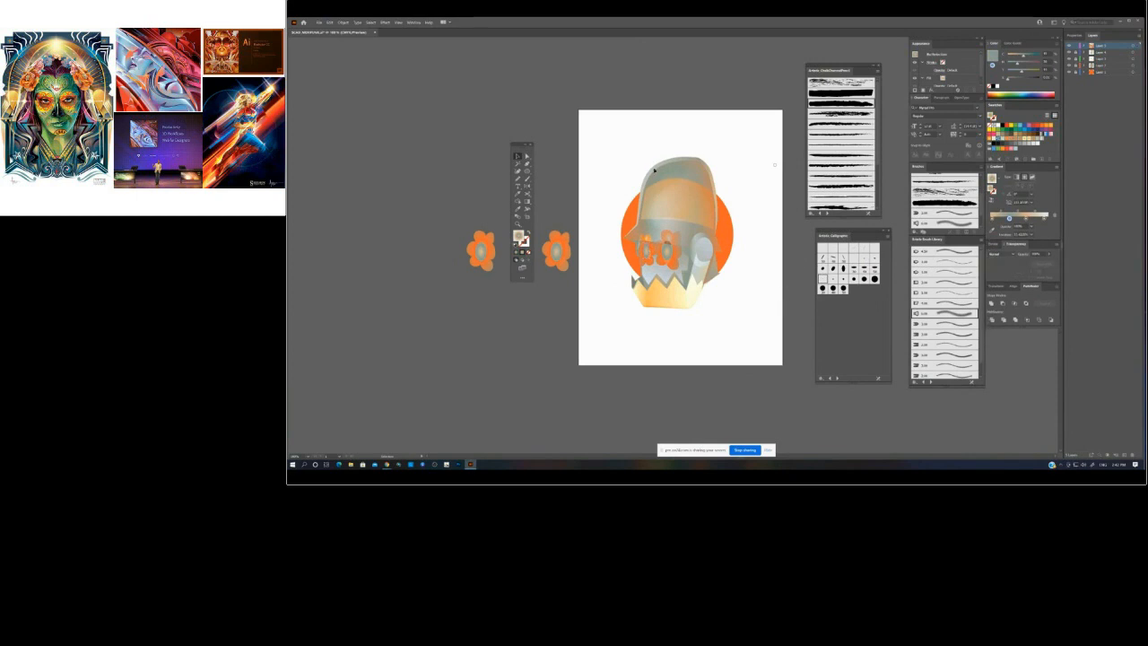
- Draw a thin closed strip across the hat's brim with the Pen tool on a new layer
left_click(527, 164)
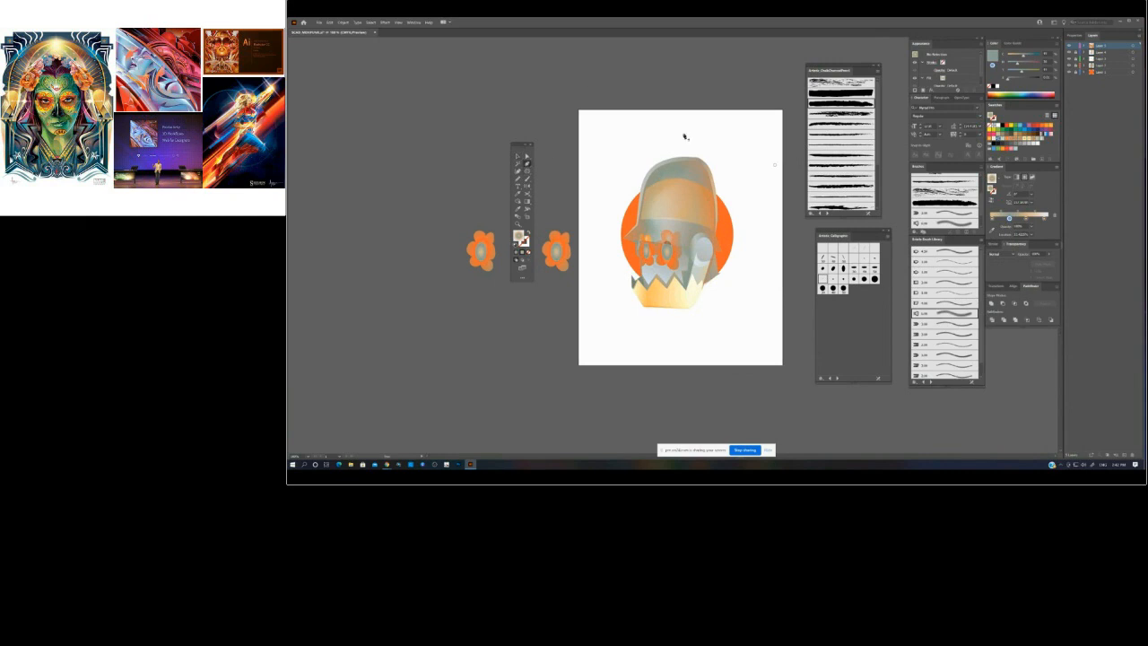
left_click(1124, 453)
left_click(624, 239)
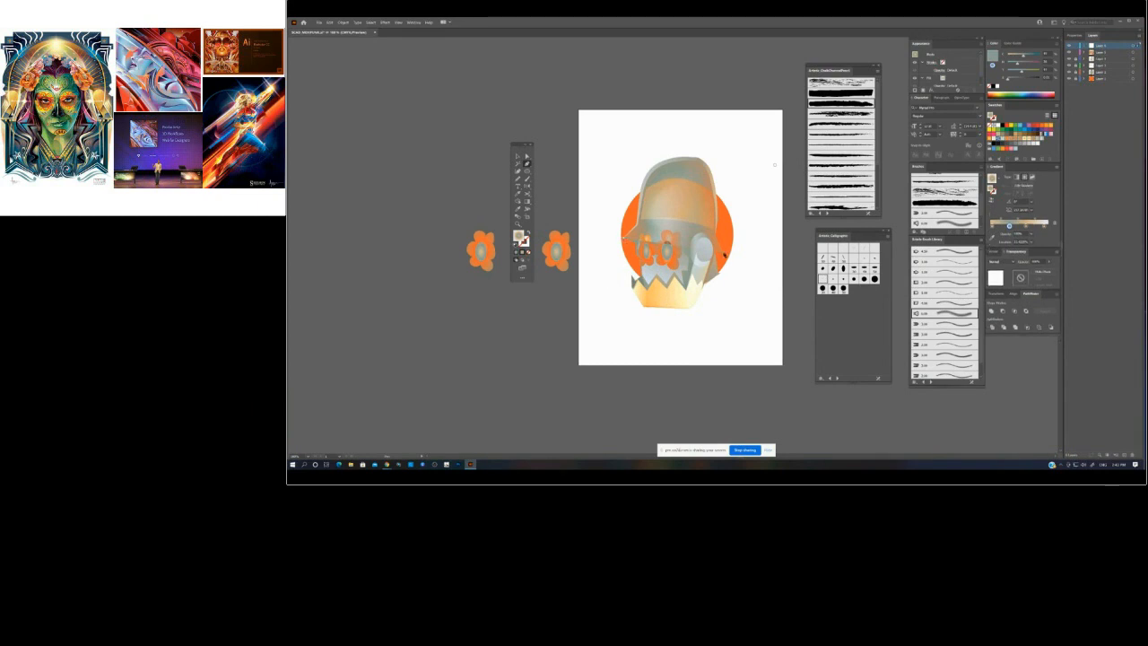
left_click(716, 238)
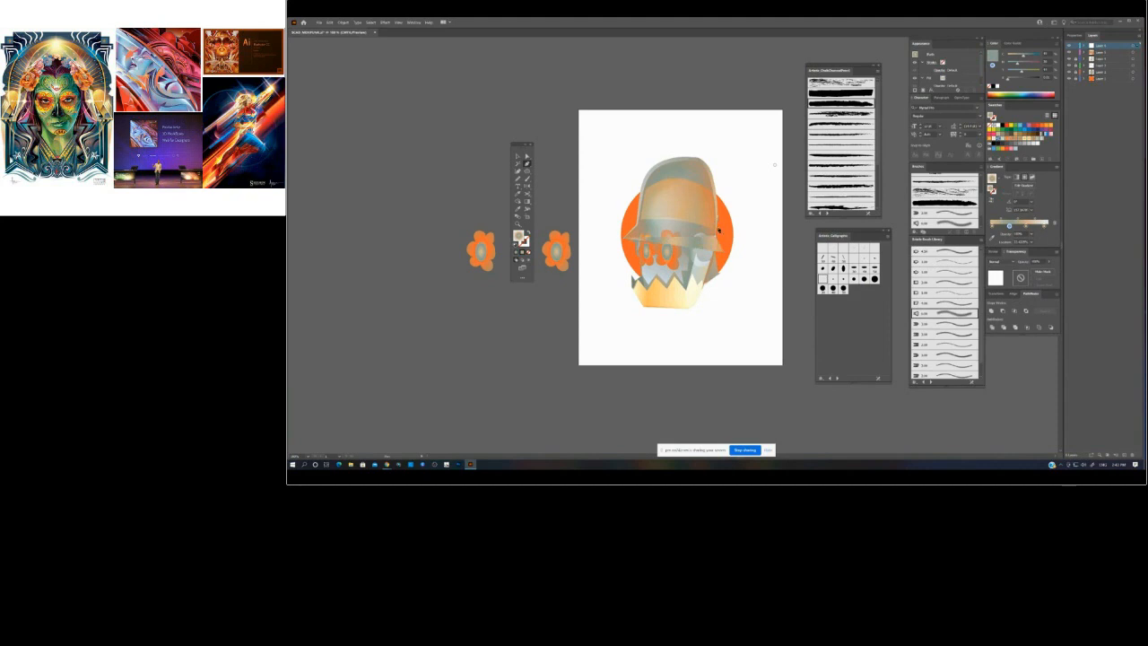
left_click(727, 256)
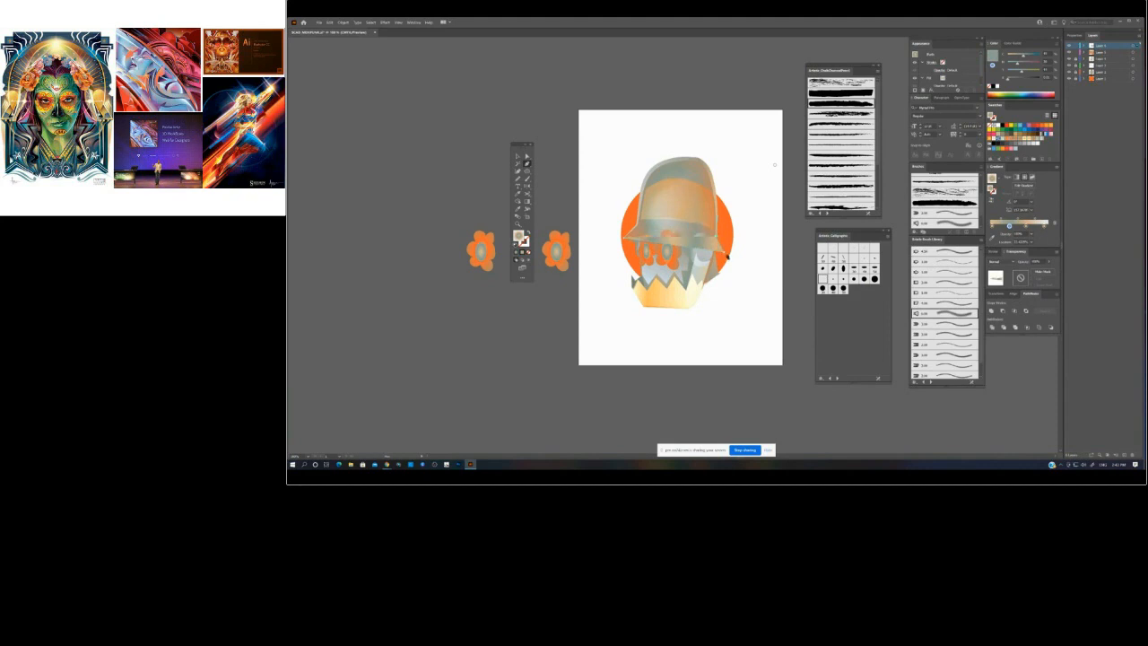
left_click(625, 240)
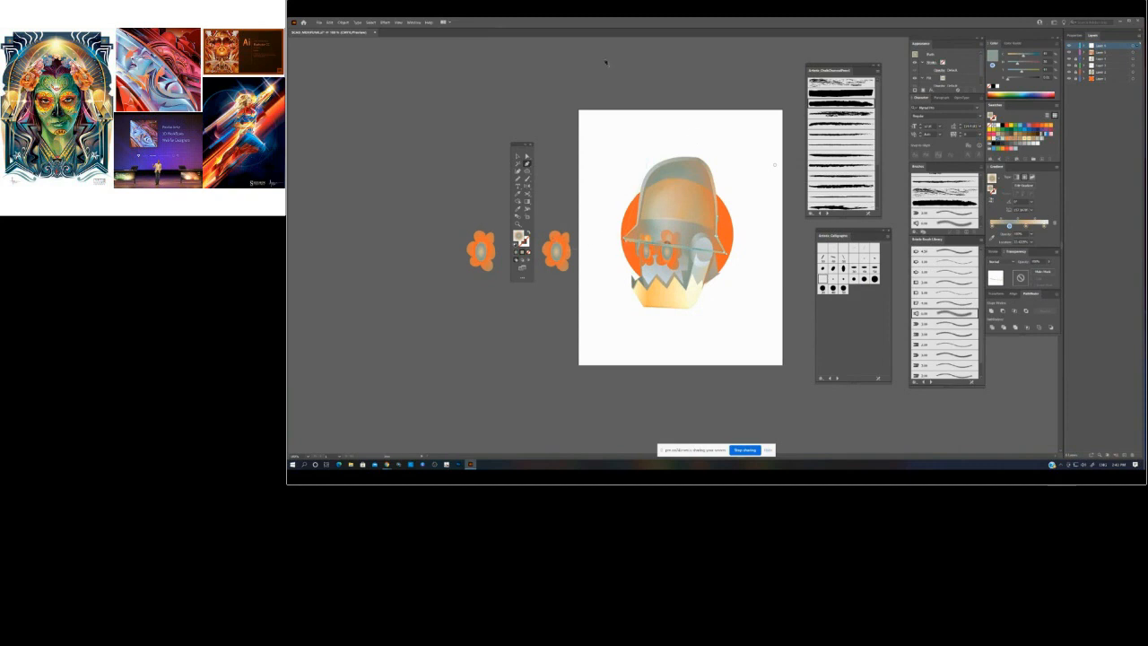
- Reposition the brim strip's radial gradient, remove its gray-green stop and recolor the middle stop to a pale cream
key("g")
left_click_drag(723, 236, 711, 248)
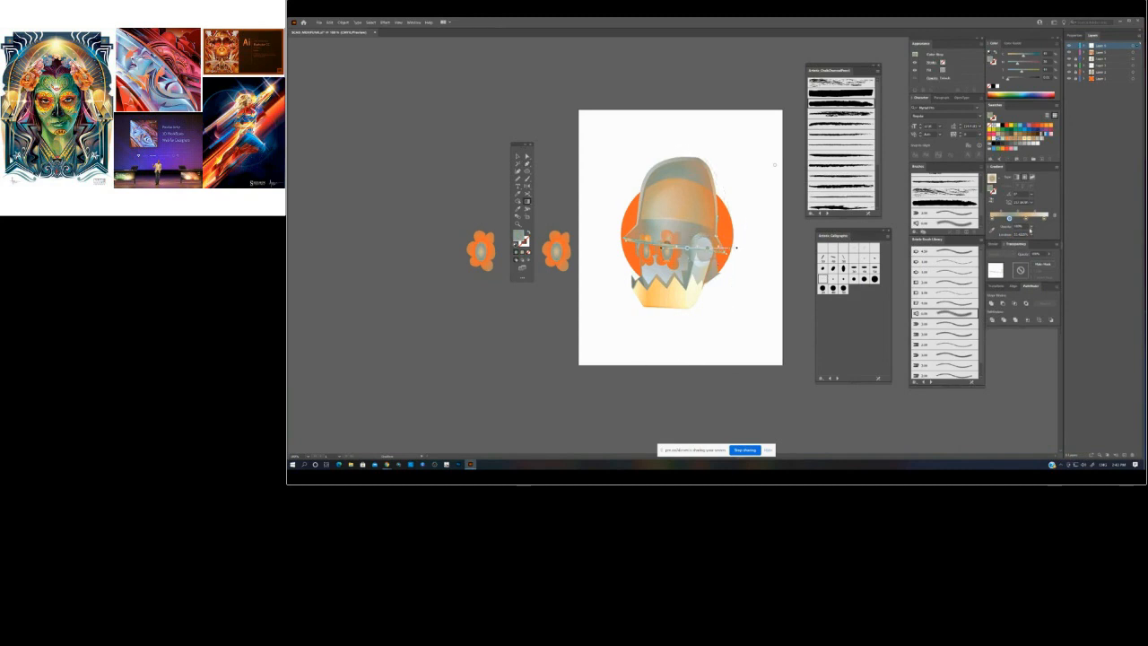
left_click_drag(1009, 218, 1006, 250)
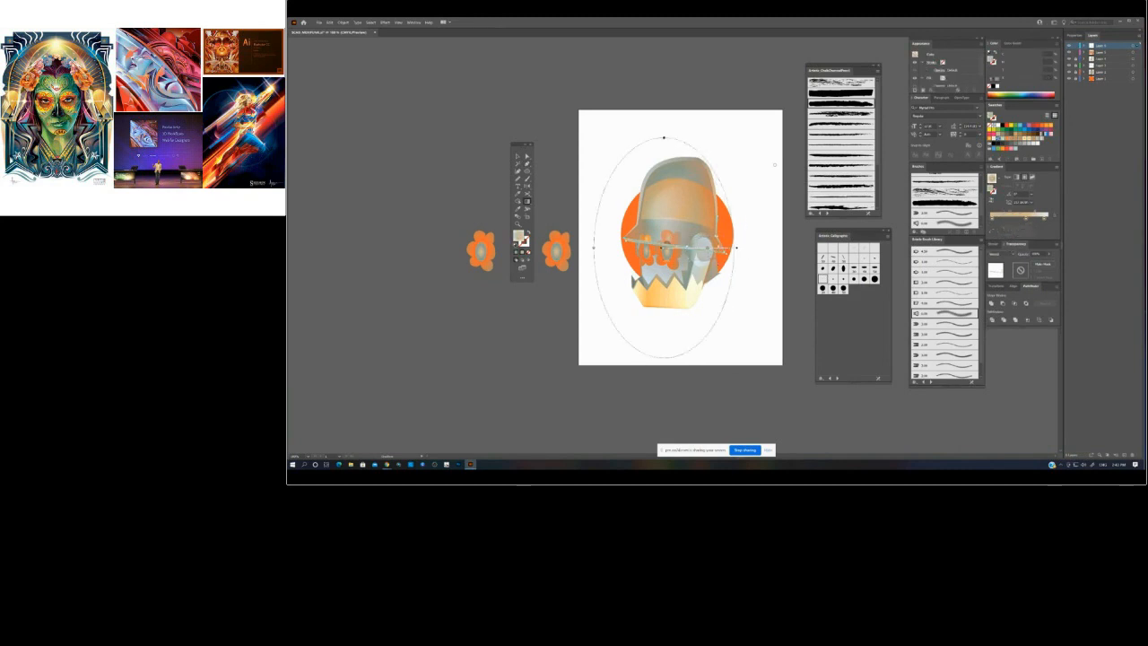
left_click(1025, 219)
left_click_drag(1018, 64, 1006, 55)
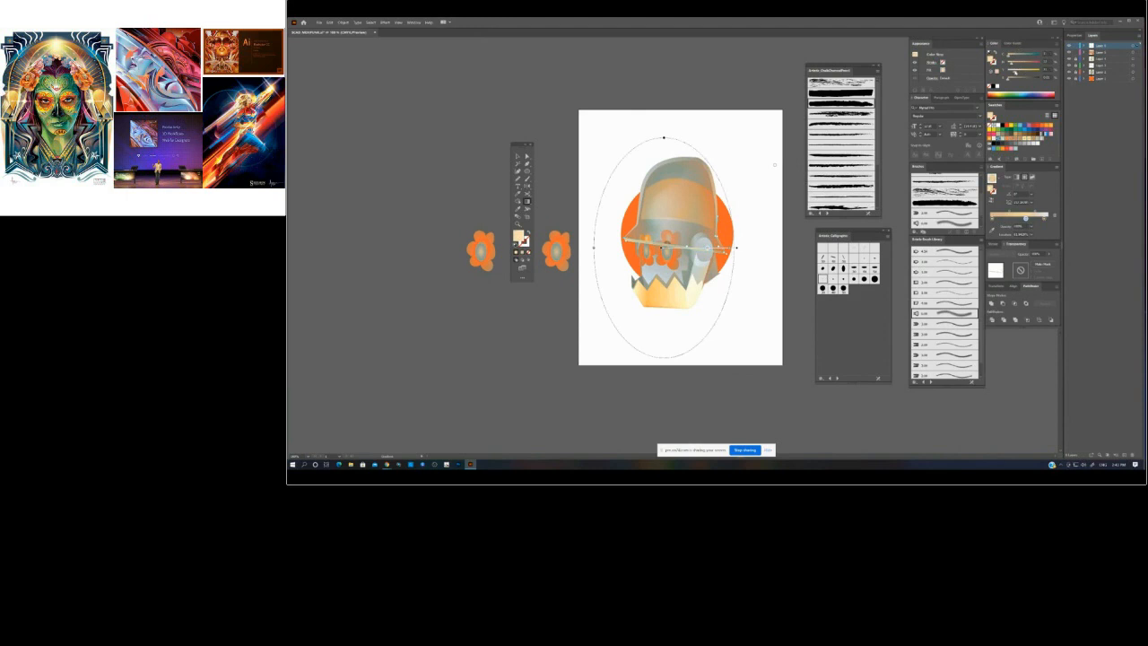
left_click(748, 87, "ctrl")
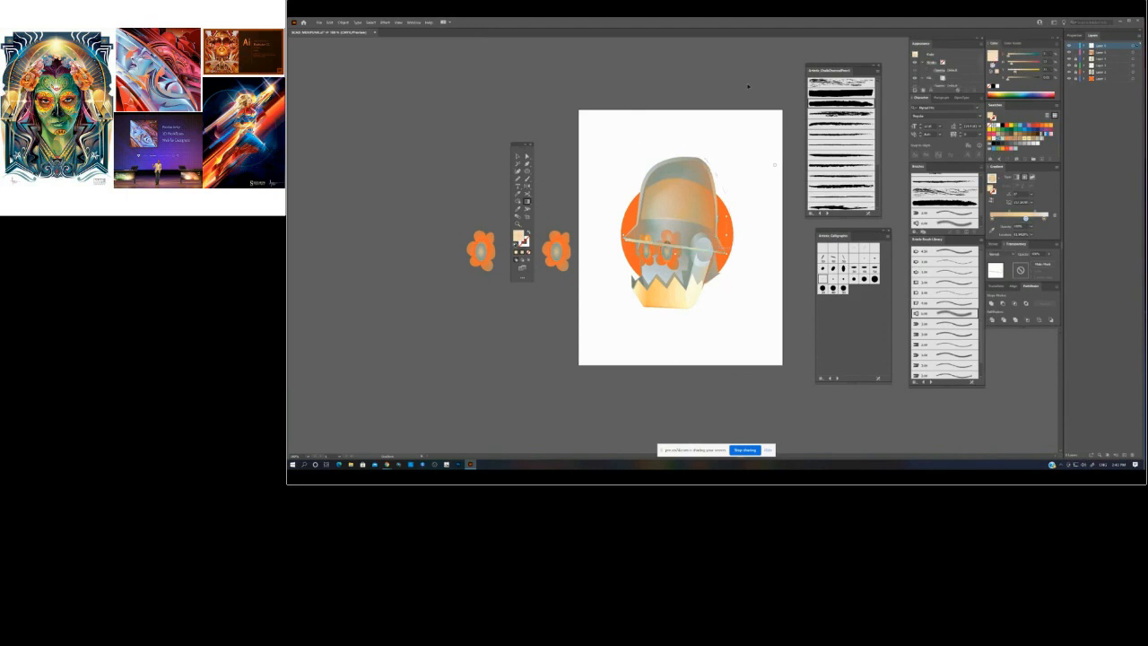
- Set the blend mode of the brim strip to Hard Light
left_click(711, 255)
key("v")
left_click(756, 249)
left_click(726, 252)
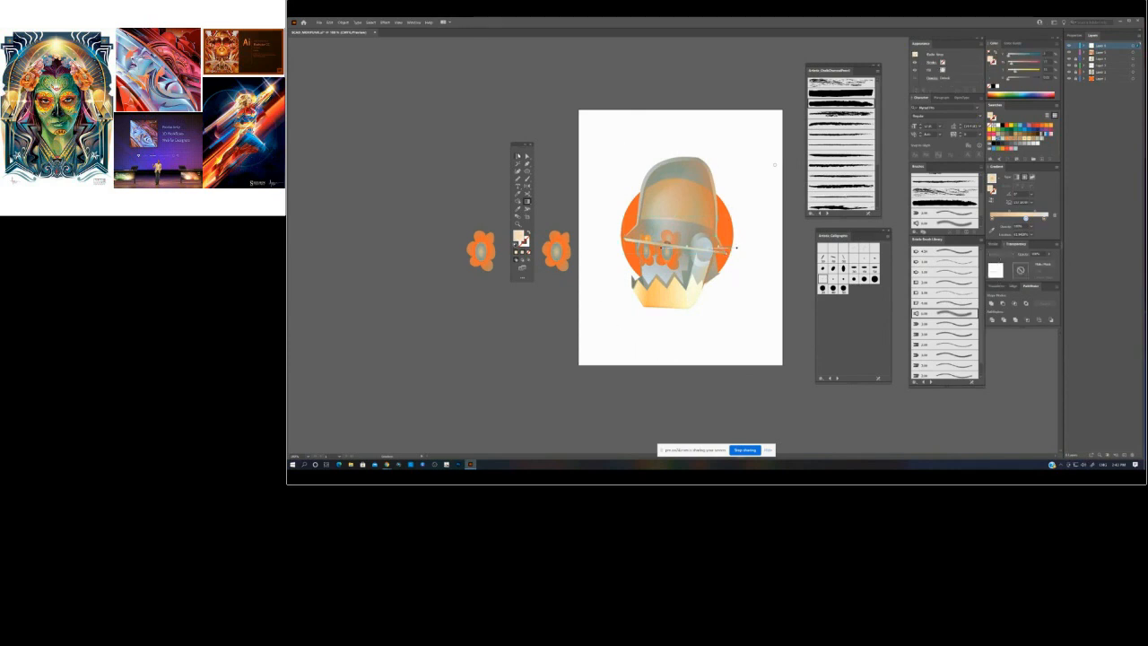
key("v")
left_click(998, 261)
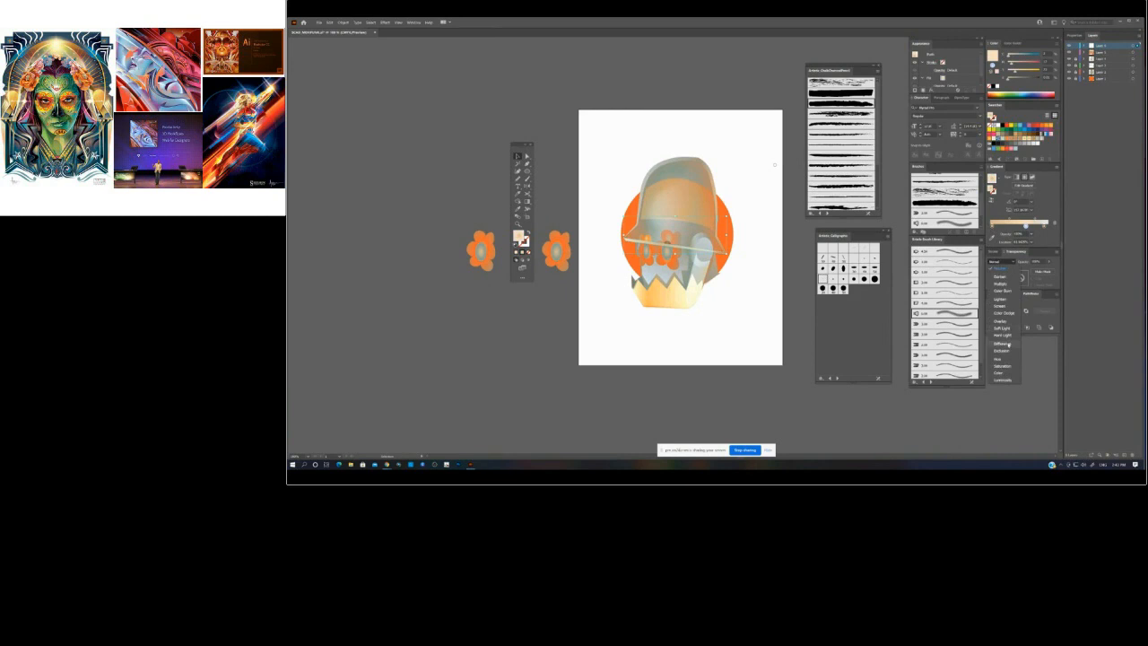
left_click(1003, 335)
left_click(863, 398)
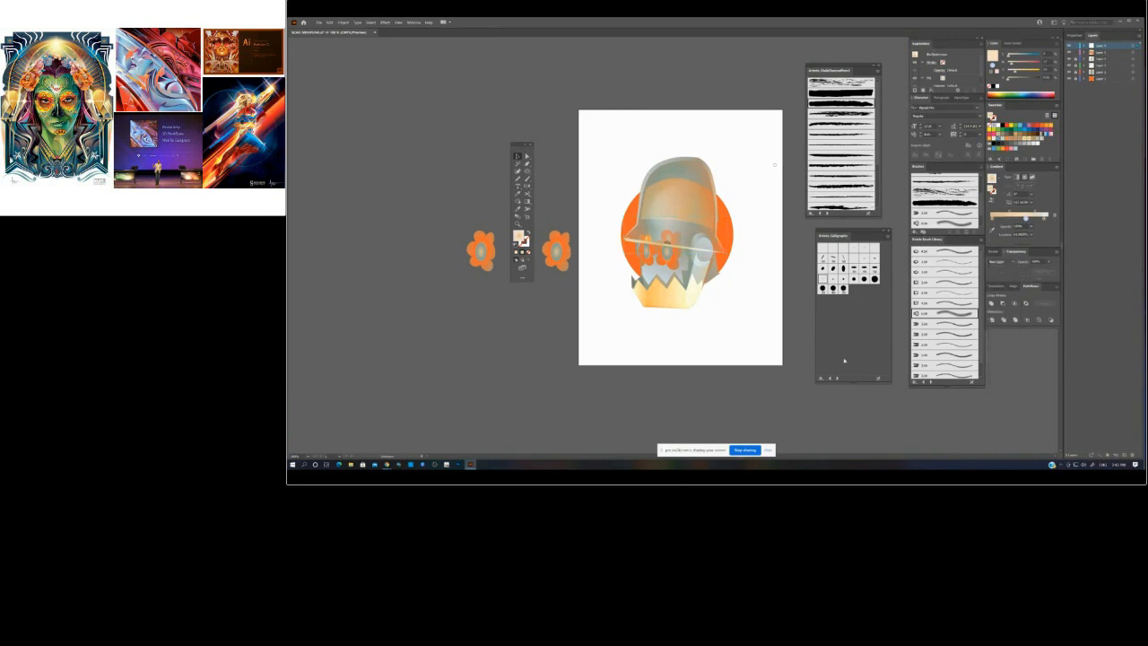
- Draw a closed curved highlight shape over the skull's forehead beneath the hat with the Pen tool
left_click(526, 164)
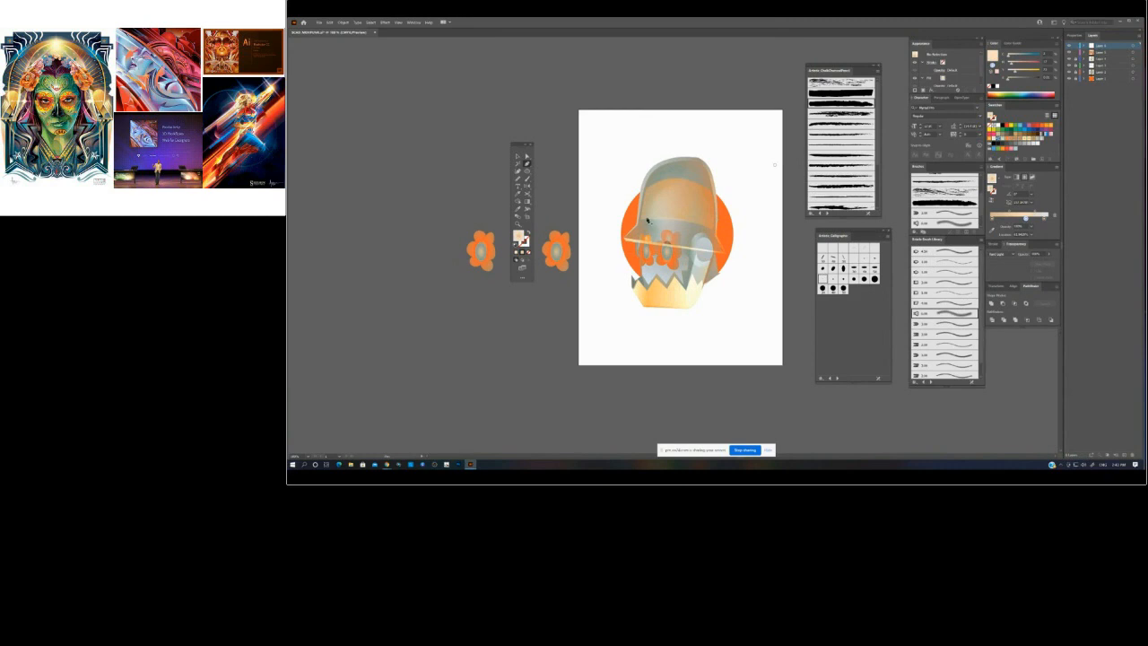
left_click(638, 234)
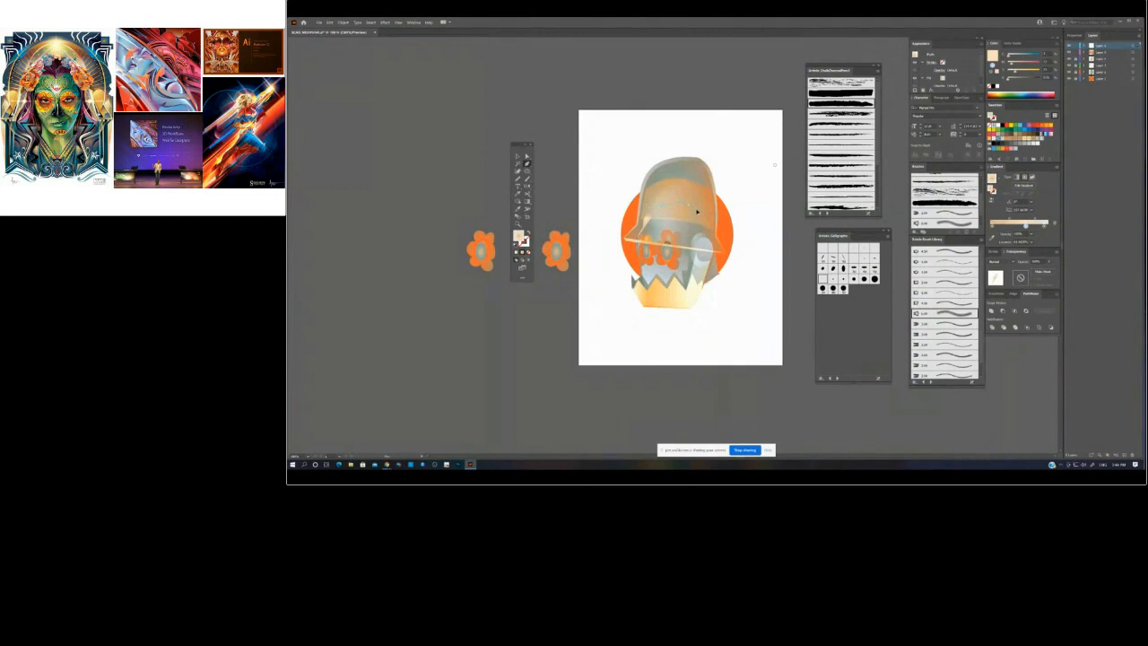
left_click_drag(692, 209, 695, 210)
left_click(713, 230)
left_click(707, 231)
left_click(684, 243)
left_click(678, 232)
left_click(661, 228)
left_click(645, 234)
- Reshape the pale forehead highlight beneath the hat into an irregular wavy outline
left_click(518, 192)
key("ctrl+shift+a")
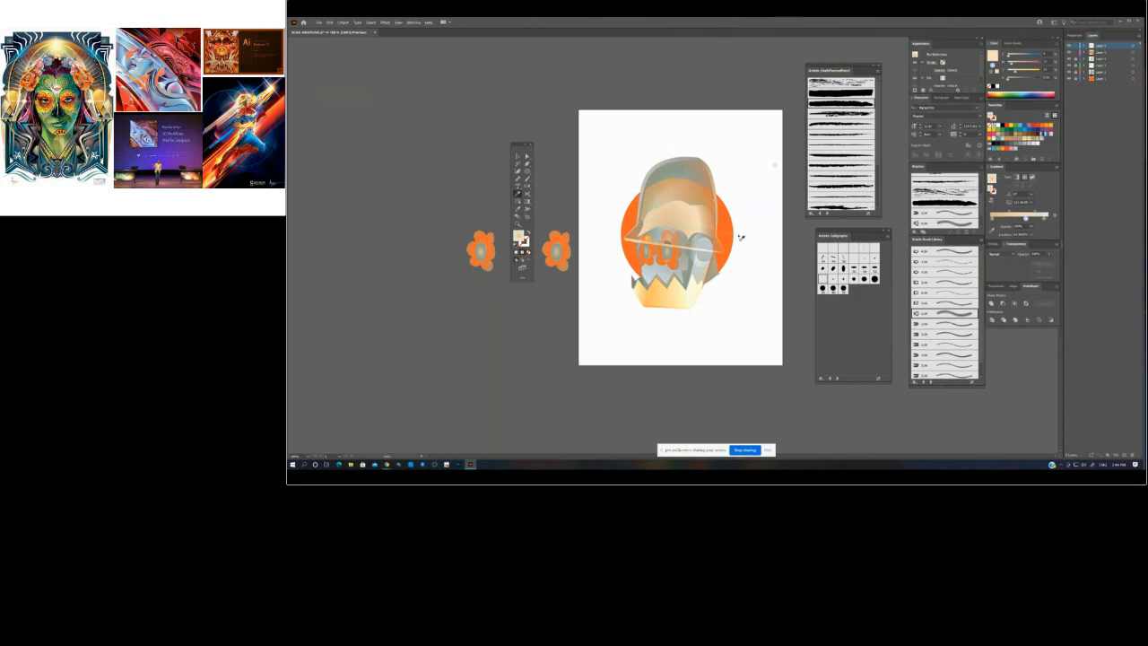
left_click(781, 261)
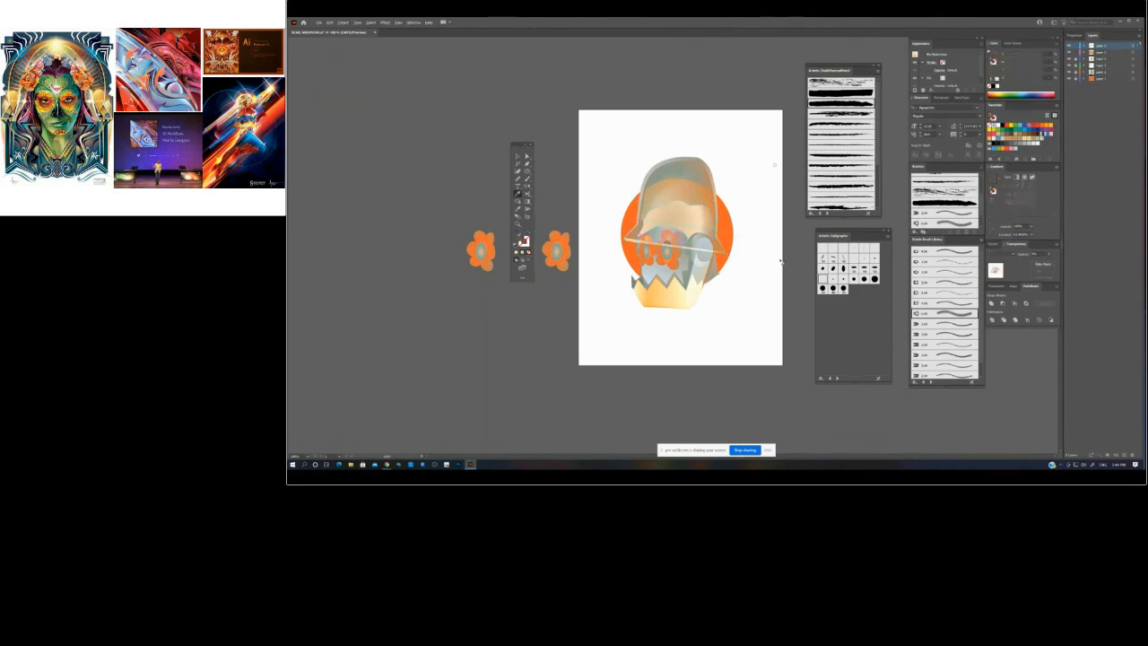
left_click(702, 196)
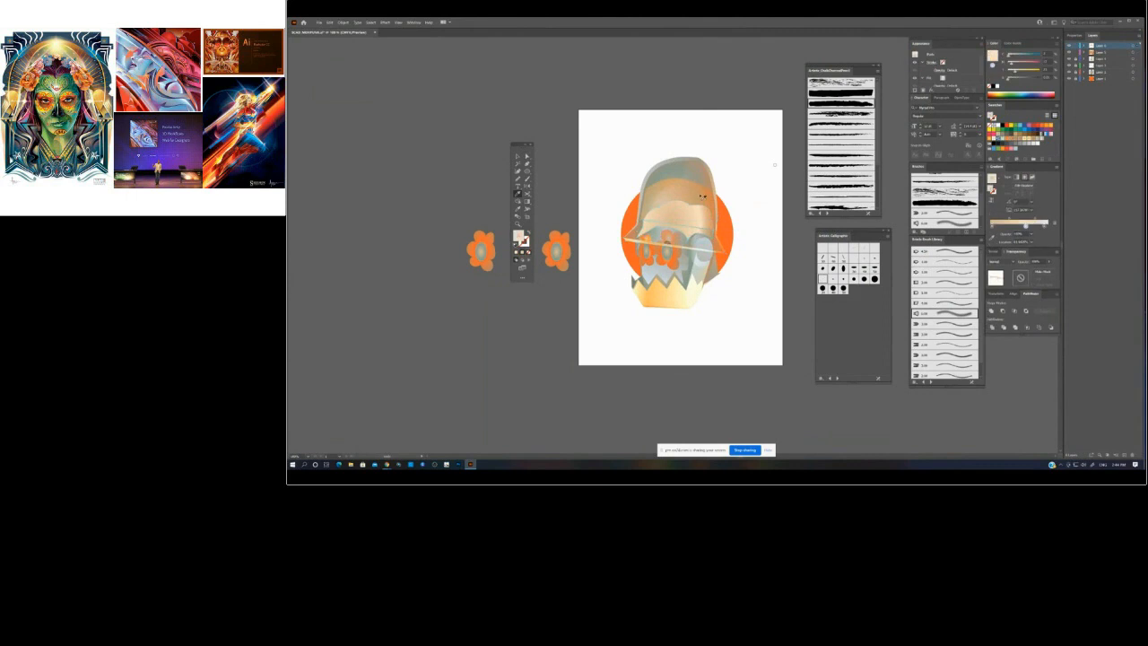
key("ctrl+x")
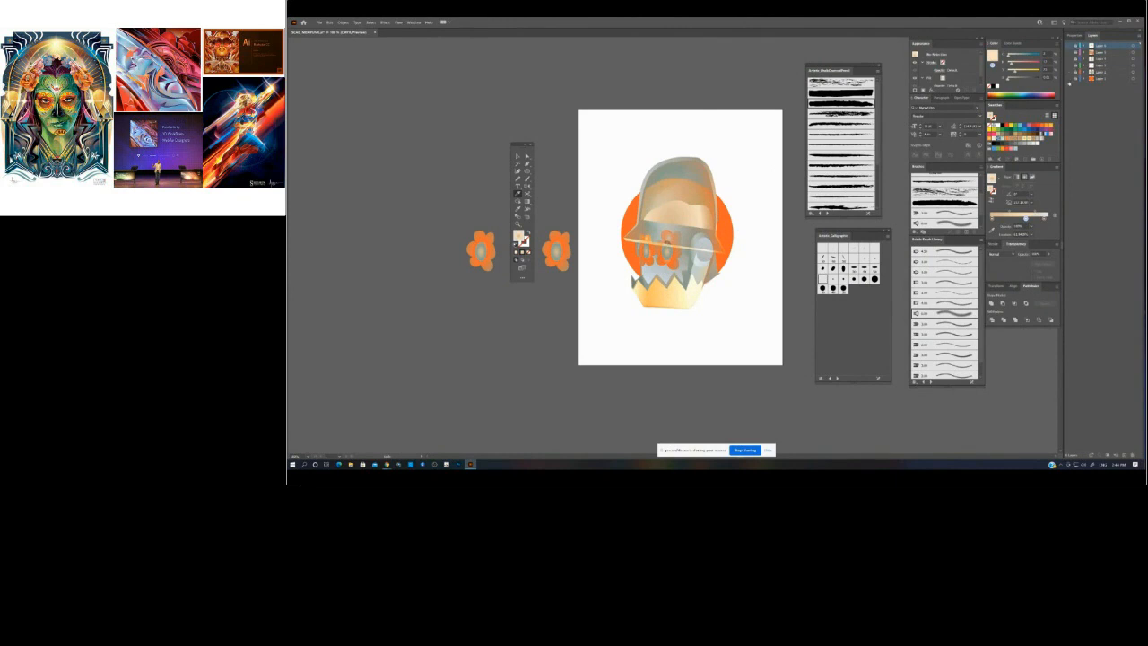
- On a new layer with all other layers hidden, draw a large freehand figure silhouette filled with an orange and gray-teal radial gradient
key("ctrl+y")
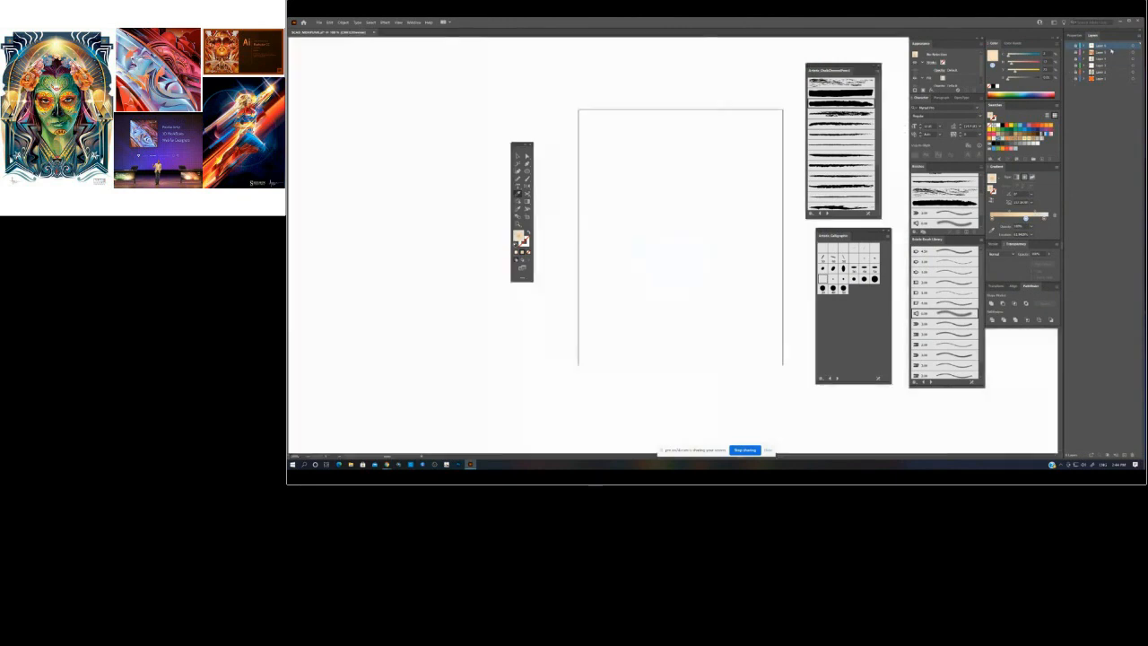
key("ctrl+y")
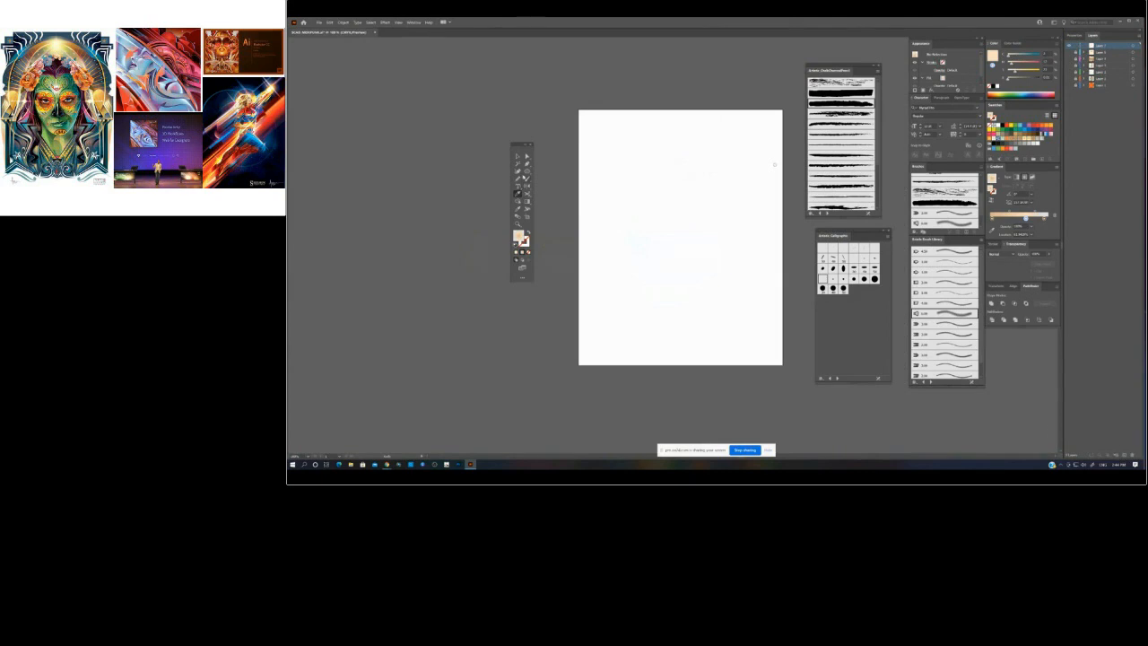
left_click(527, 178)
left_click(992, 179)
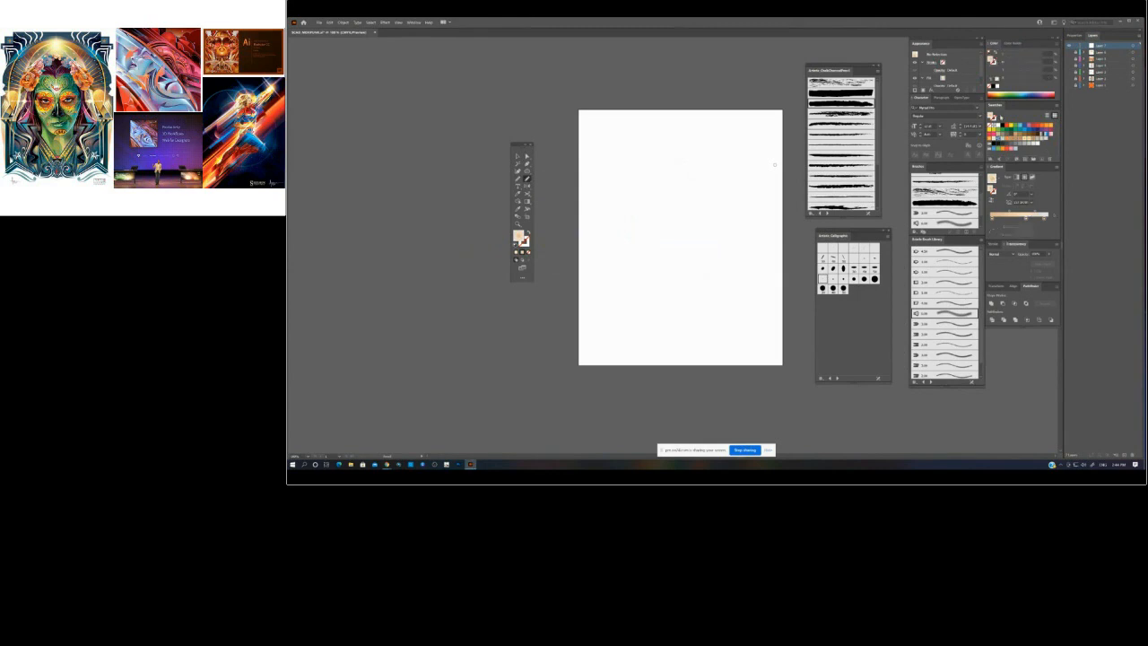
left_click(1013, 141)
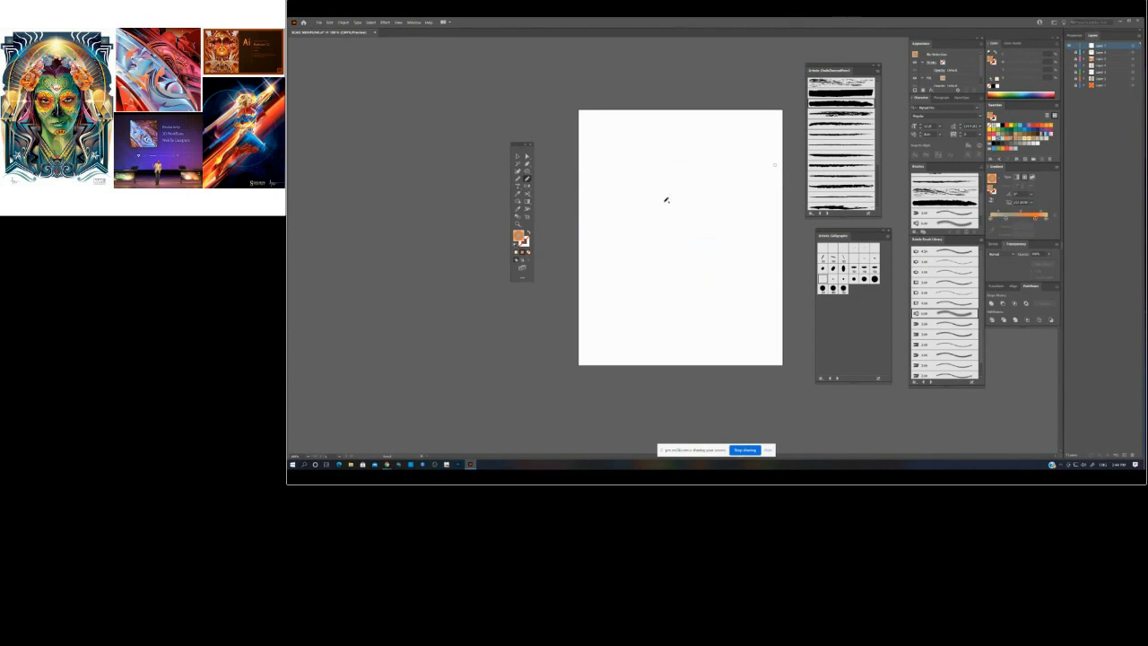
mouse_move(681, 297)
left_mouse_down()
mouse_move(646, 197)
mouse_move(783, 323)
mouse_move(649, 328)
mouse_move(752, 242)
mouse_move(687, 216)
mouse_move(739, 312)
mouse_move(687, 302)
left_mouse_up()
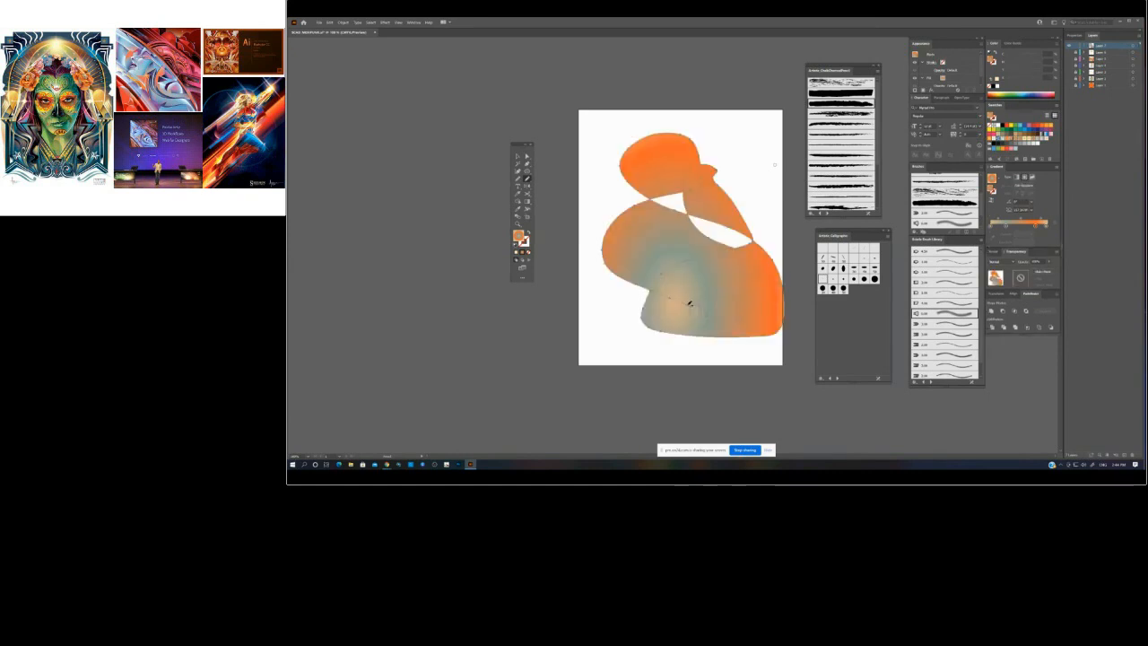
- Scale the figure silhouette down, move it up slightly on the artboard and rotate it a few degrees clockwise
key("v")
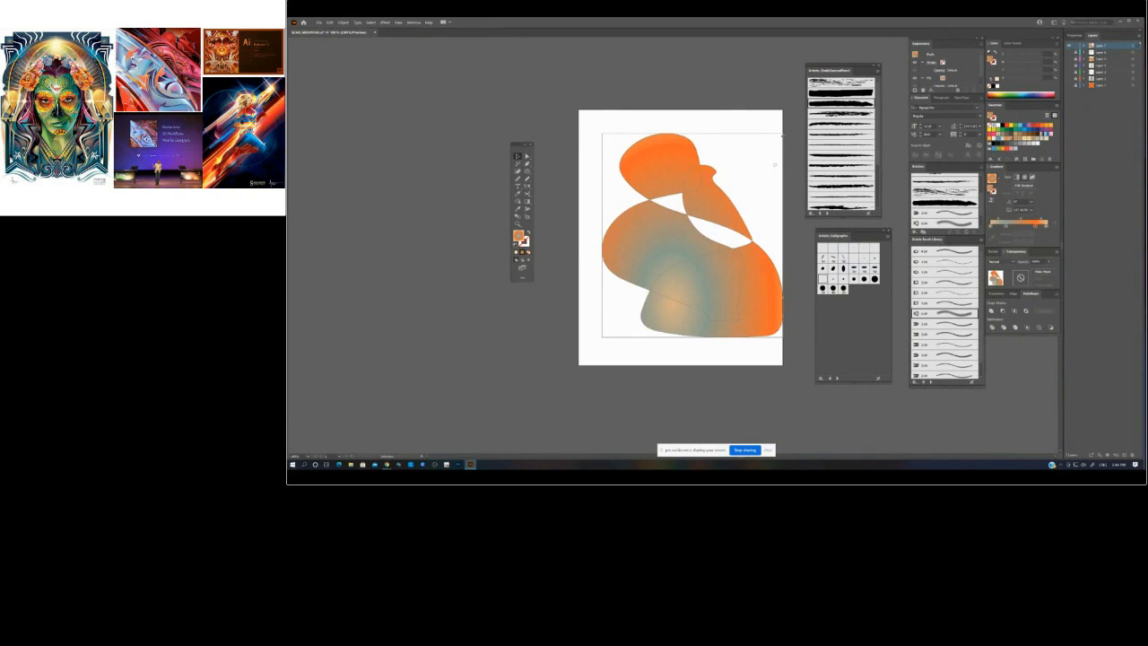
left_click_drag(782, 135, 755, 162)
key("ctrl+shift+a")
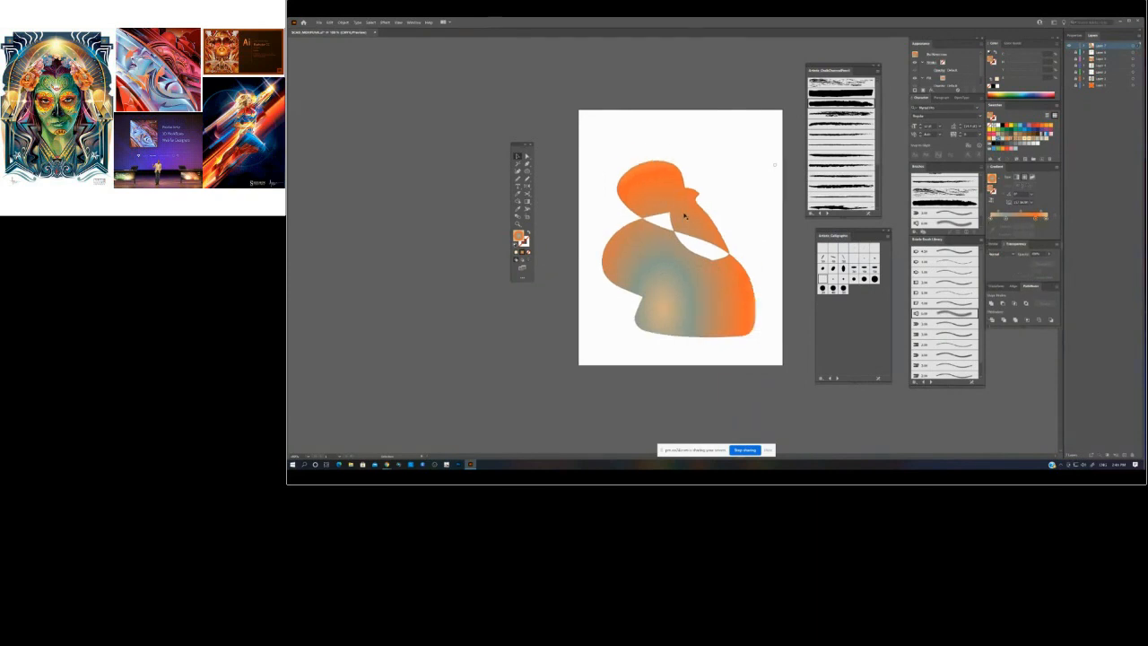
left_click_drag(685, 215, 687, 198)
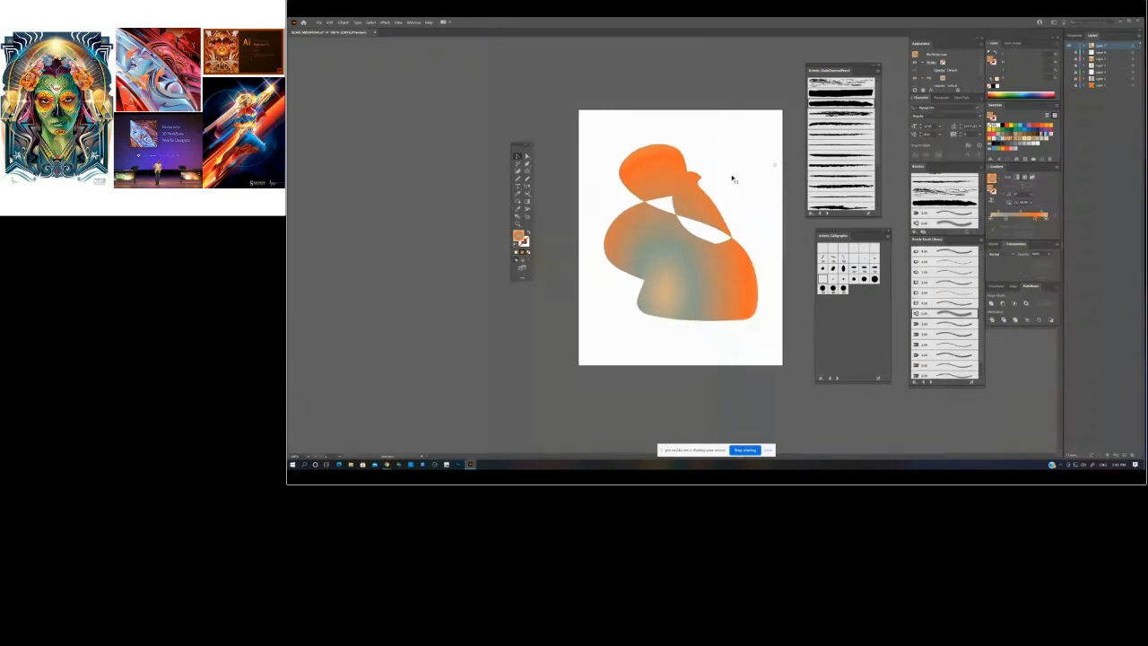
left_click(702, 208)
left_click_drag(762, 140, 774, 152)
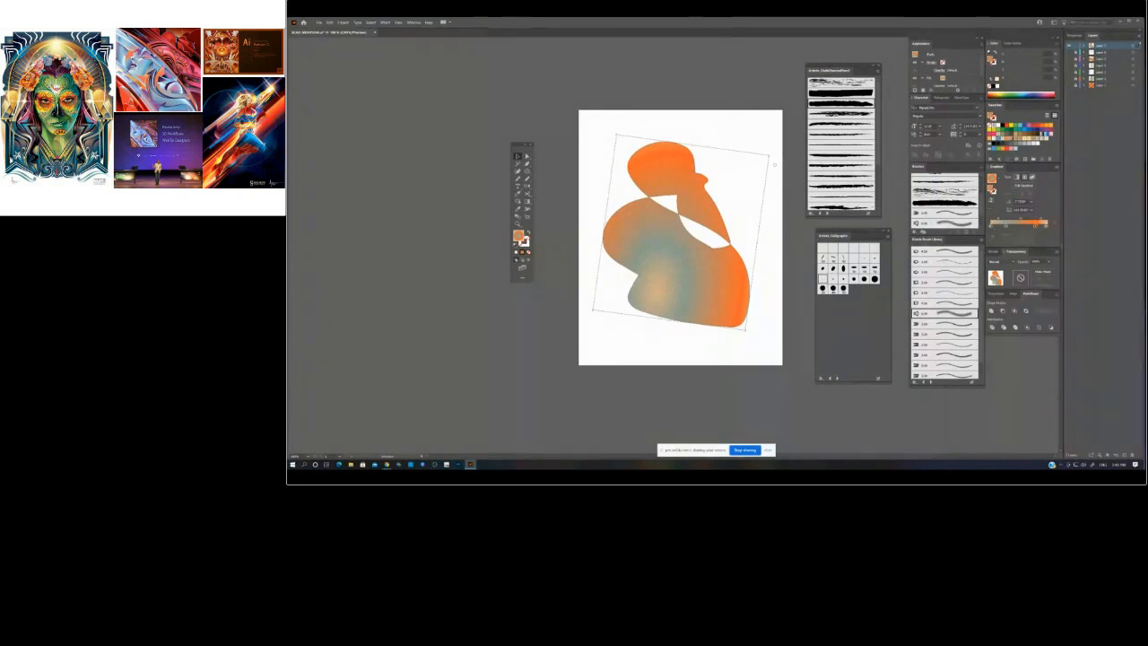
- Redirect the silhouette's radial gradient so it runs from the lower body up toward the head
key("g")
mouse_move(711, 300)
left_mouse_down()
mouse_move(718, 235)
mouse_move(698, 184)
left_mouse_up()
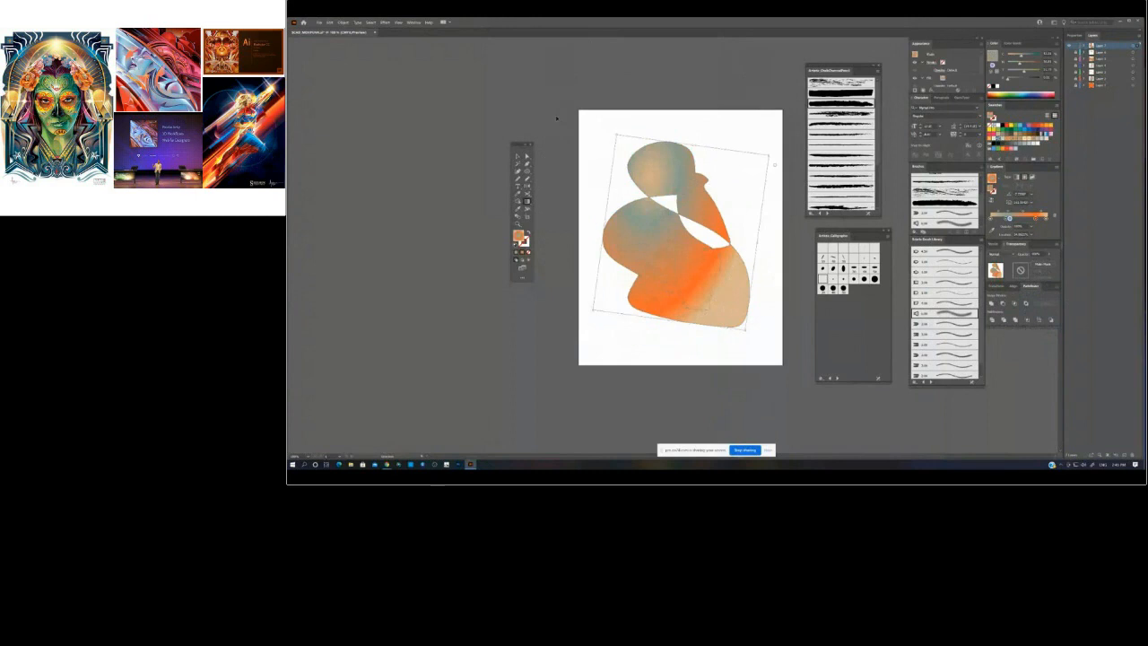
left_click(643, 82, "ctrl")
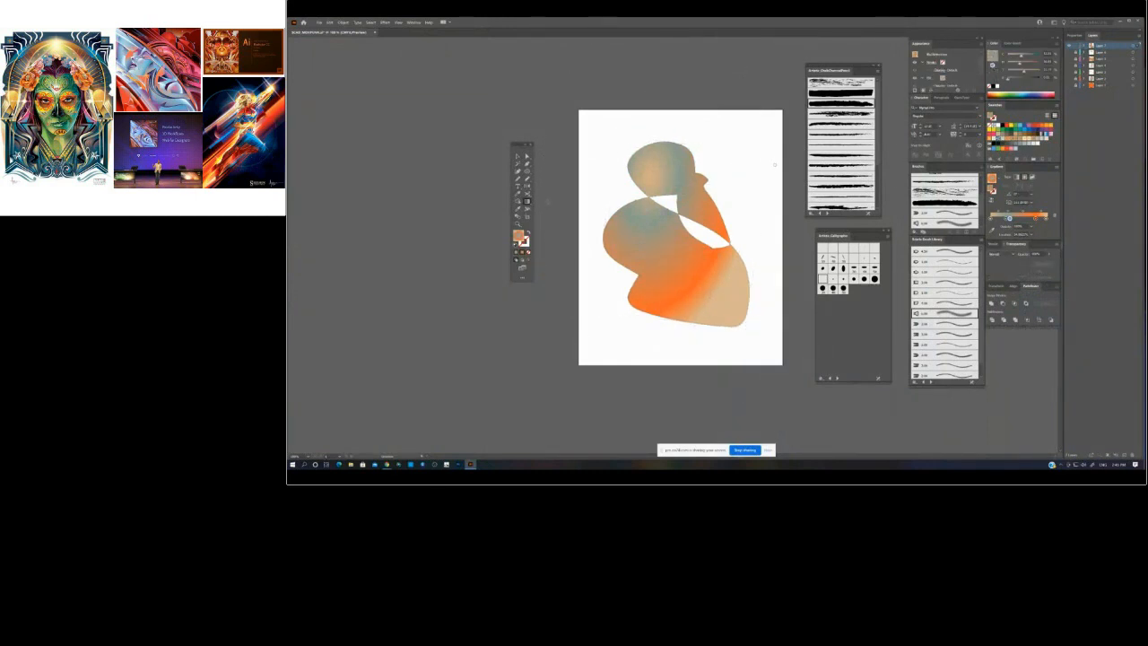
- Draw a freehand scalloped face shape over the head and adjust its radial gradient's size, origin, stop positions and end-stop opacity
left_click(527, 180)
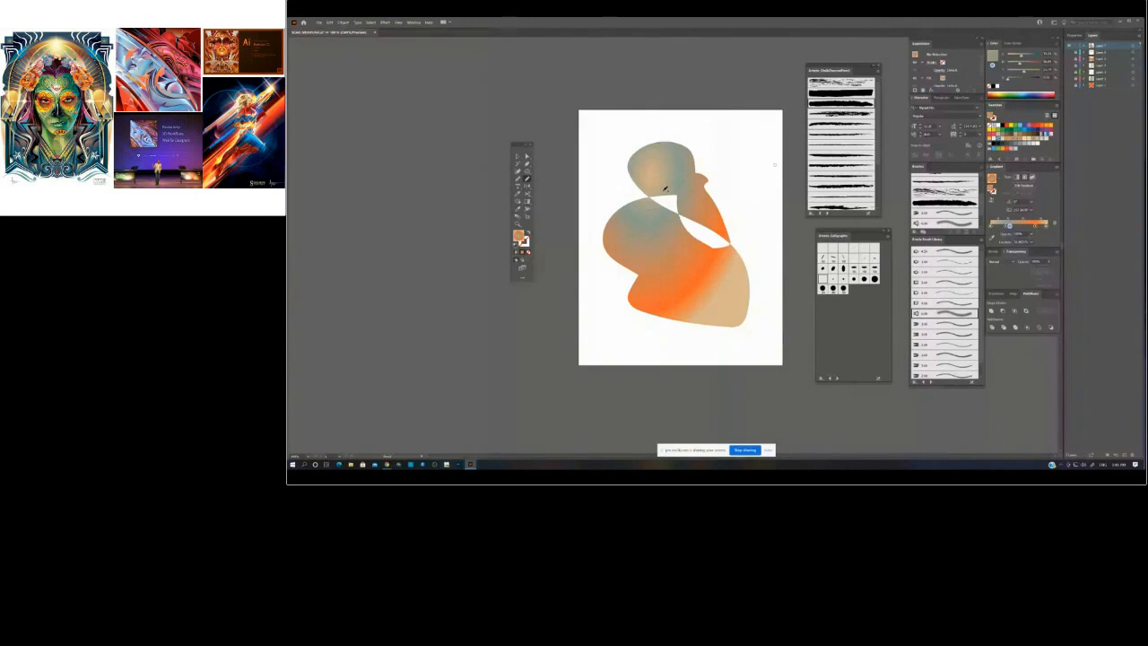
left_click_drag(663, 191, 670, 193)
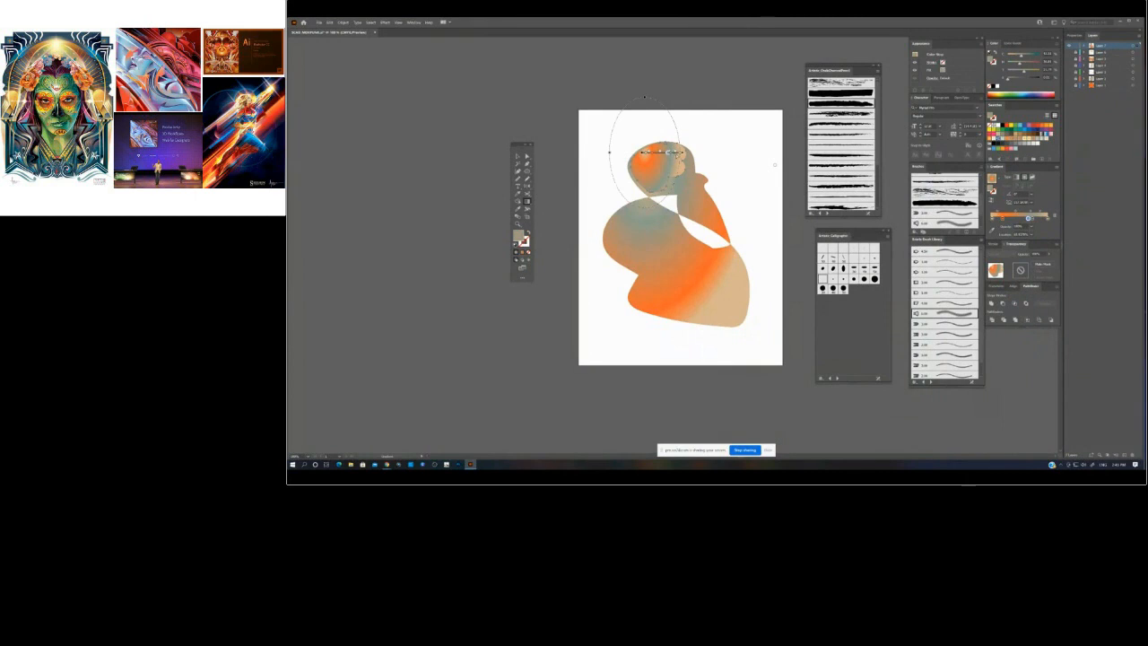
mouse_move(1047, 218)
left_mouse_down()
mouse_move(1023, 219)
mouse_move(1058, 219)
mouse_move(1036, 218)
left_mouse_up()
left_click(1031, 226)
left_click(1034, 234)
left_click_drag(682, 154, 718, 152)
left_click_drag(643, 153, 646, 162)
left_click_drag(1002, 219, 1021, 218)
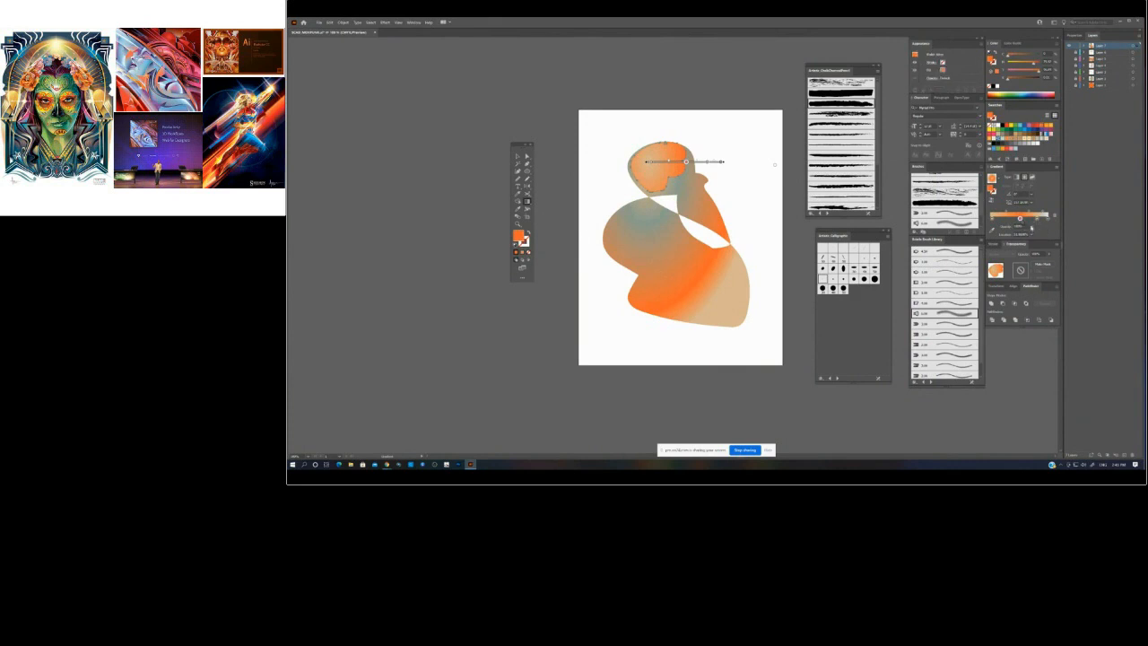
left_click(687, 75, "ctrl")
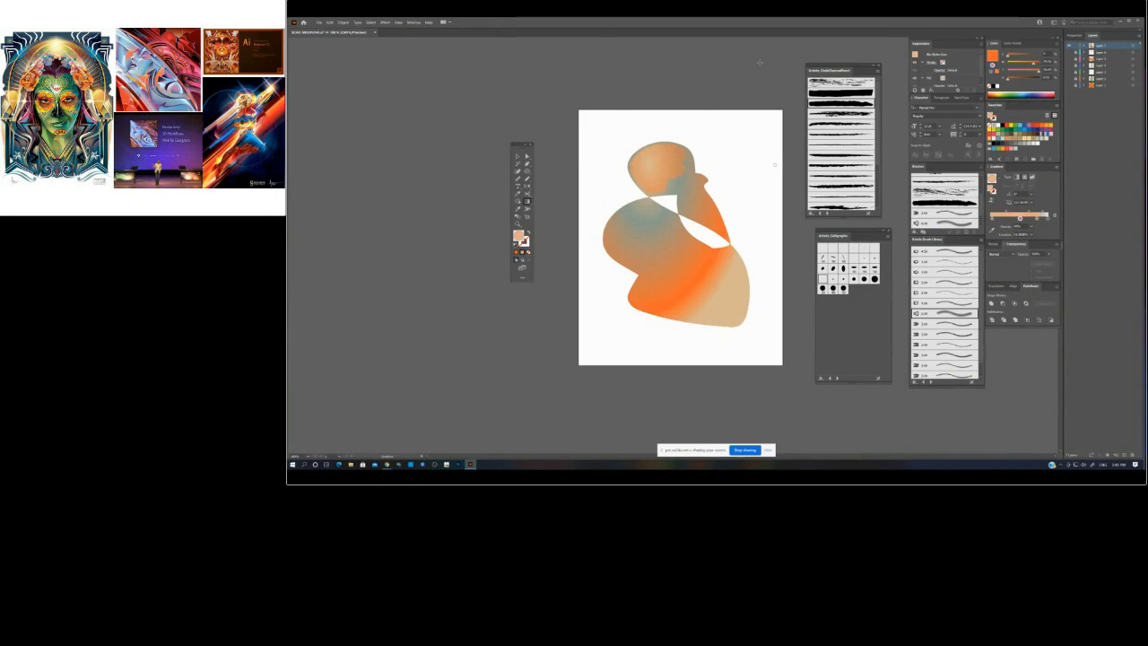
- Draw freehand shapes with the face's gradient along the raised arm, with a scalloped edge reaching into the white gap
left_click(526, 158)
left_click(660, 161)
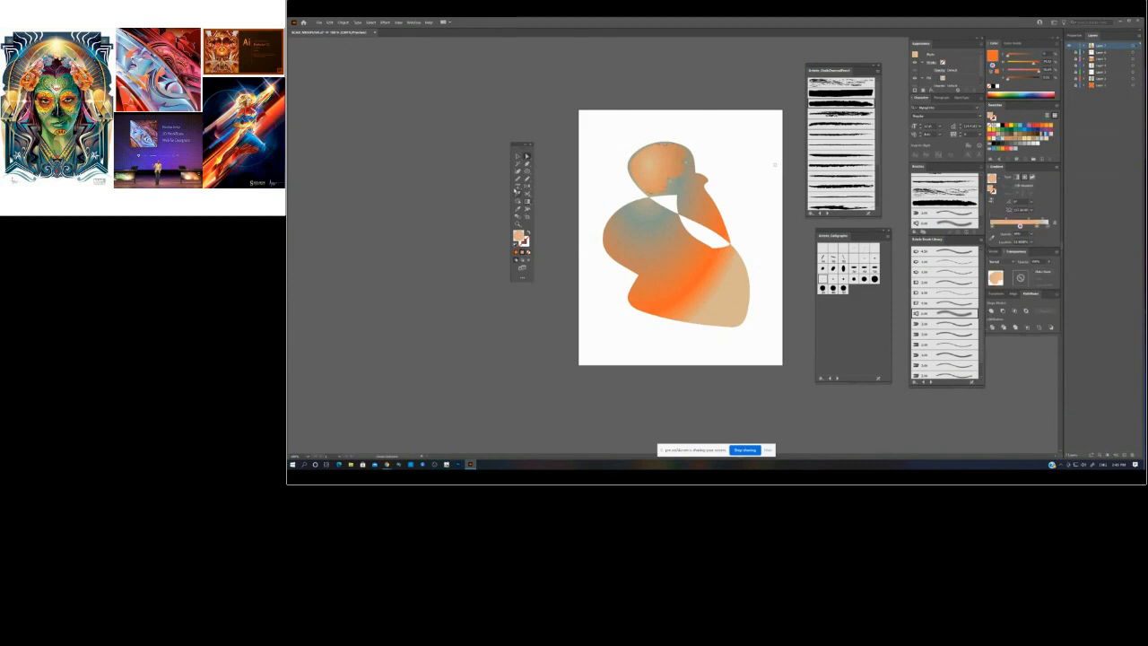
key("b")
left_click(571, 310, "ctrl")
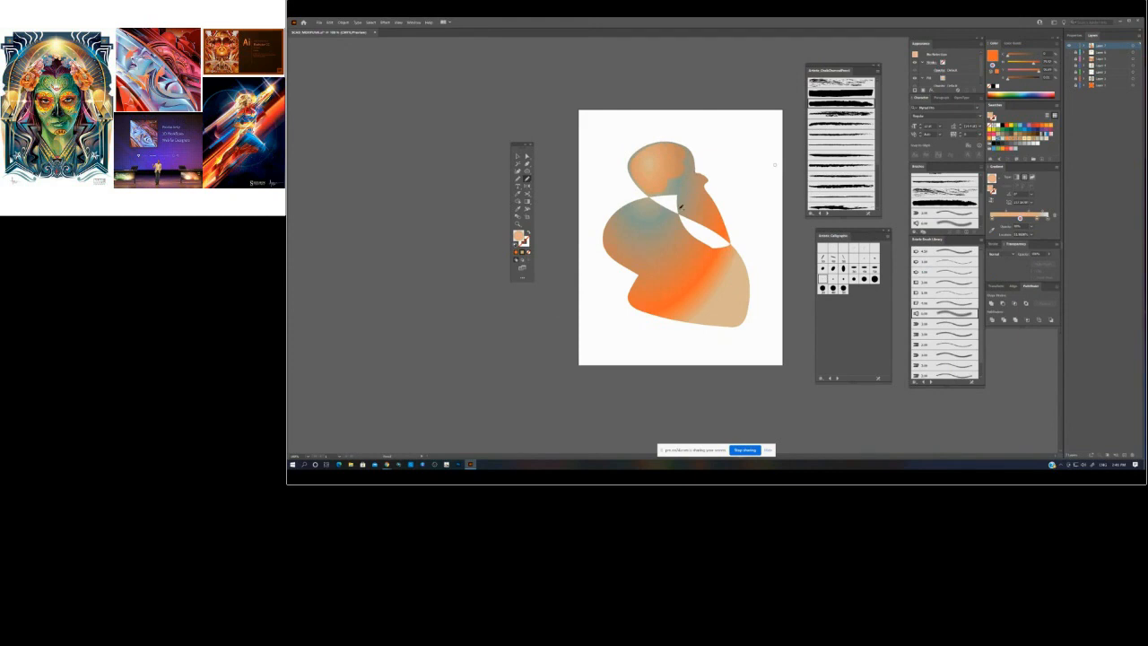
mouse_move(703, 237)
left_mouse_down()
mouse_move(731, 241)
mouse_move(718, 232)
left_mouse_up()
left_click_drag(703, 173, 679, 211)
left_click(726, 99, "ctrl")
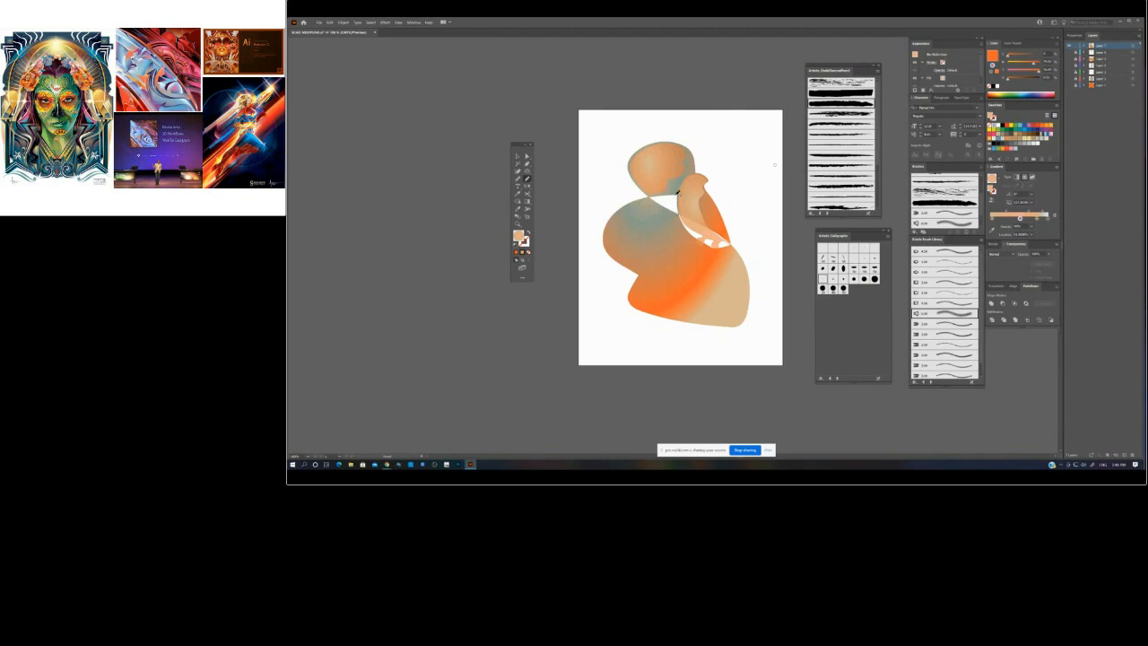
- Draw a scalloped freehand shape at the neck, give it a swatch gradient and remove its orange stop for a muted tan fill
left_click_drag(649, 192, 671, 208)
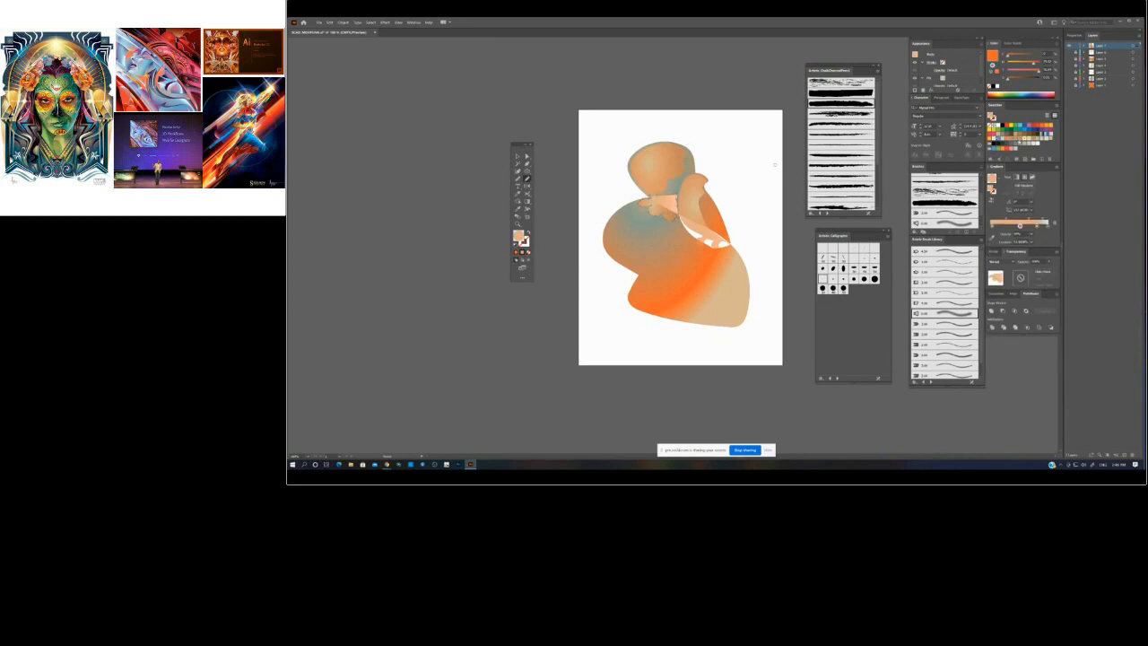
left_click(1018, 140)
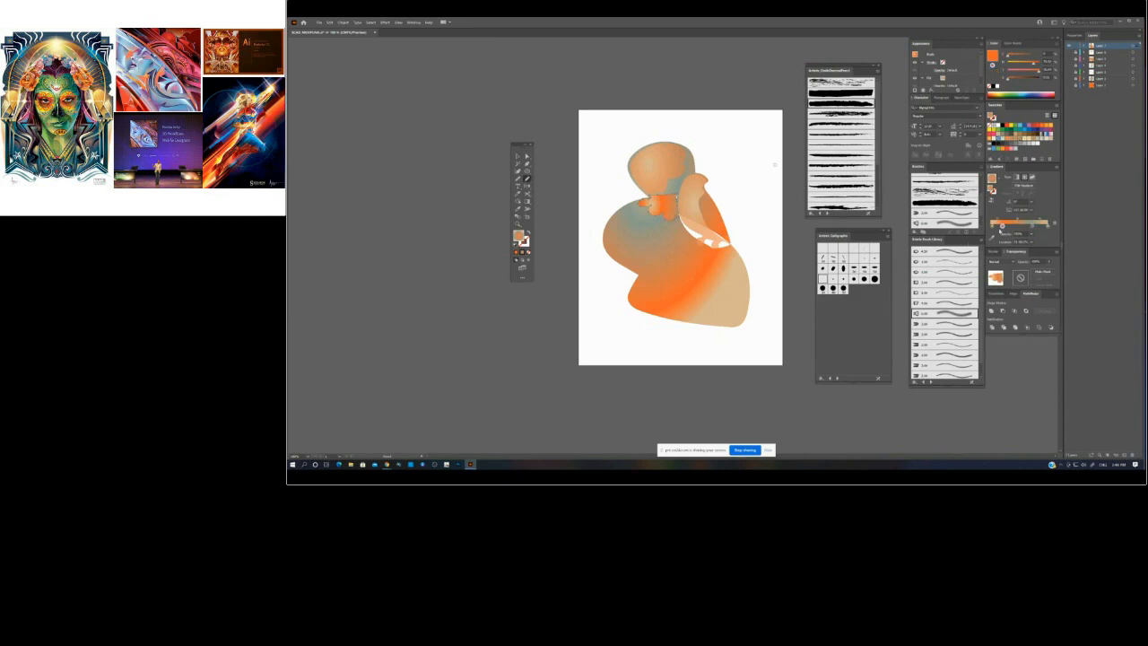
left_click_drag(1001, 224, 1003, 245)
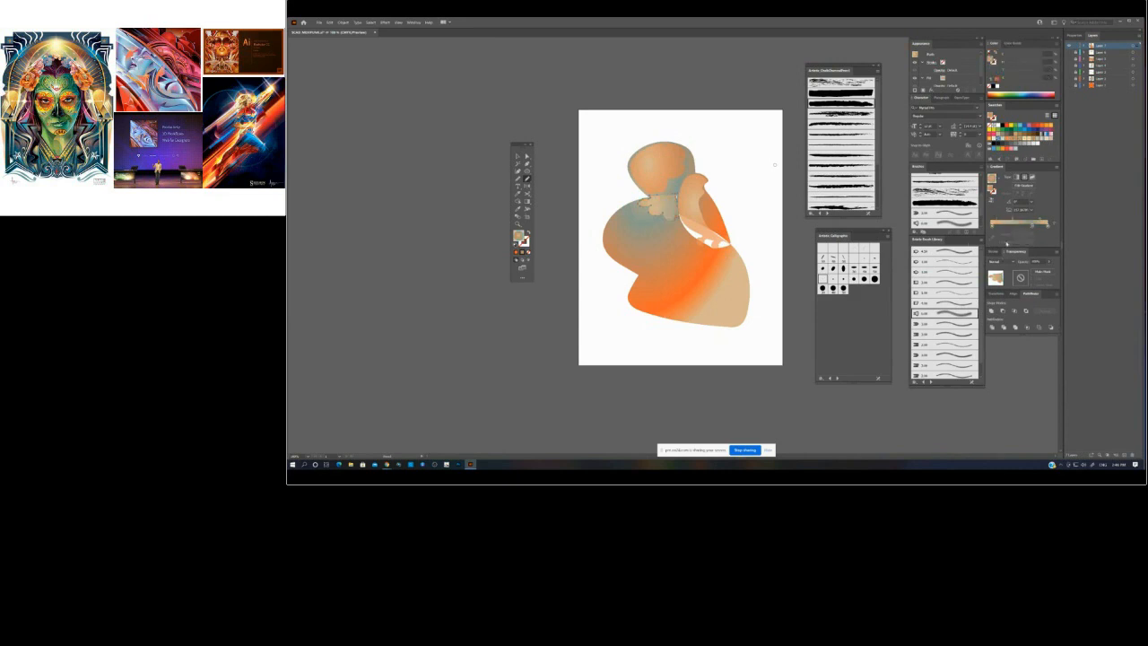
left_click(609, 101, "ctrl")
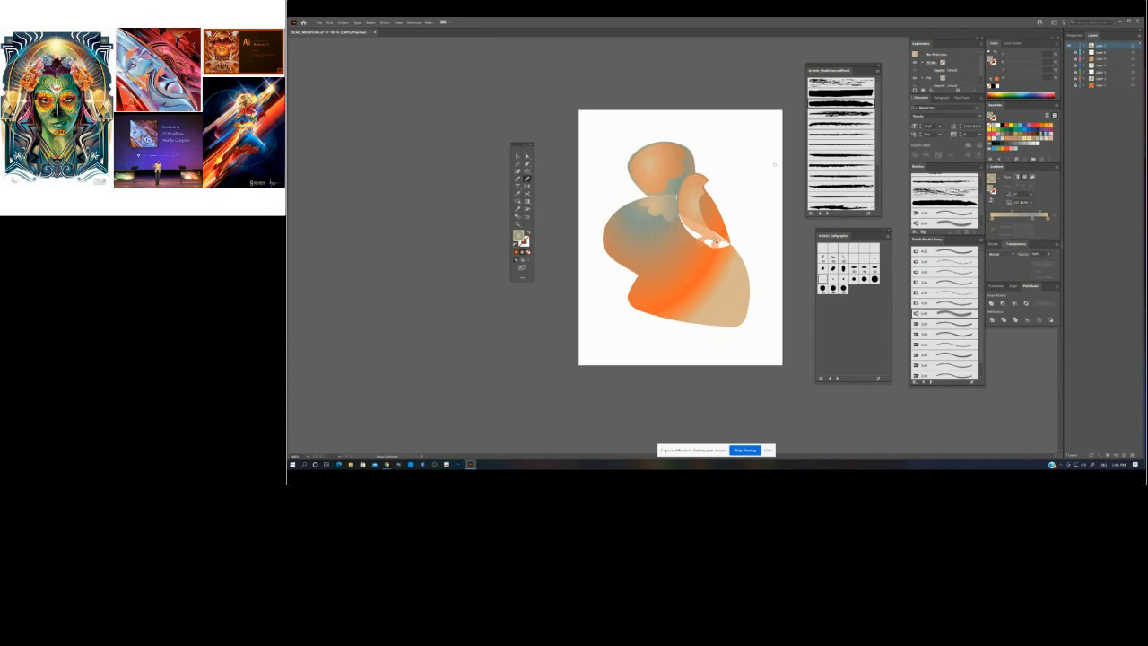
left_click(675, 194, "ctrl")
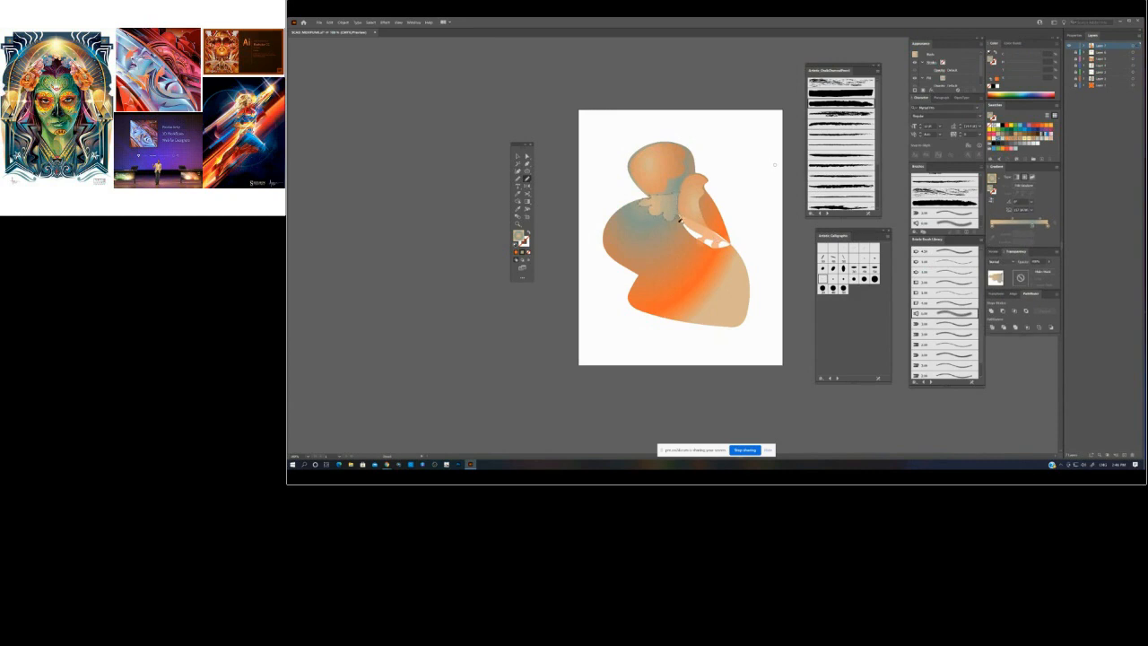
left_click(752, 94, "ctrl")
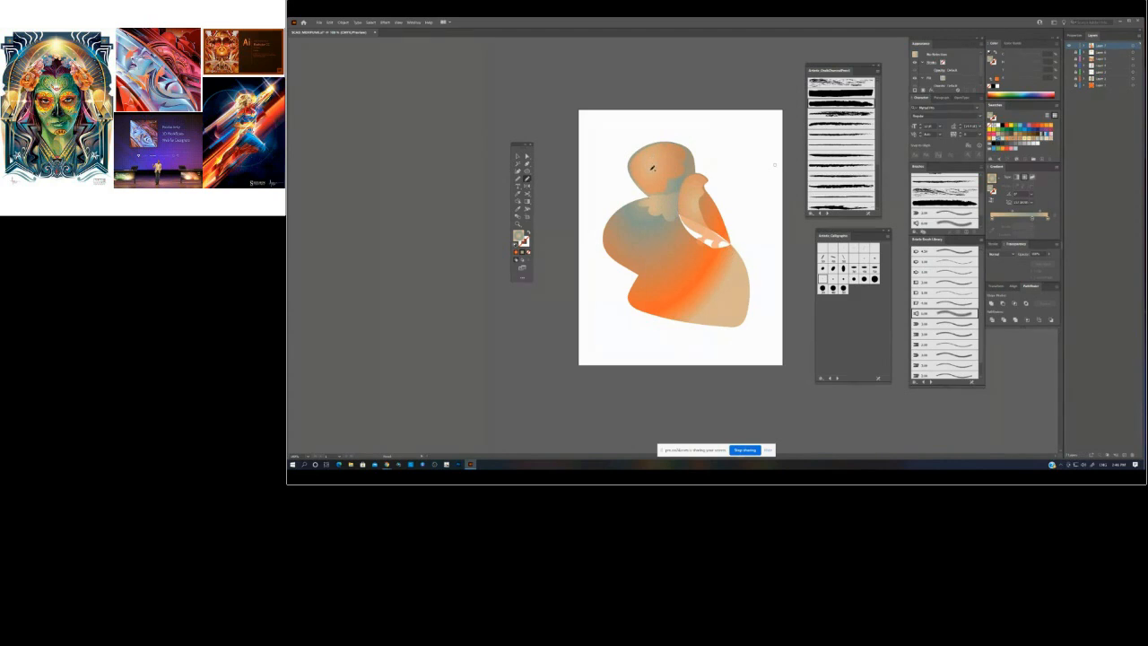
- Draw a small freehand oval eye on the face, tighten its radial gradient, apply the orange gradient and shift its gray-green stop inward
left_click_drag(652, 168, 651, 170)
left_click(527, 202)
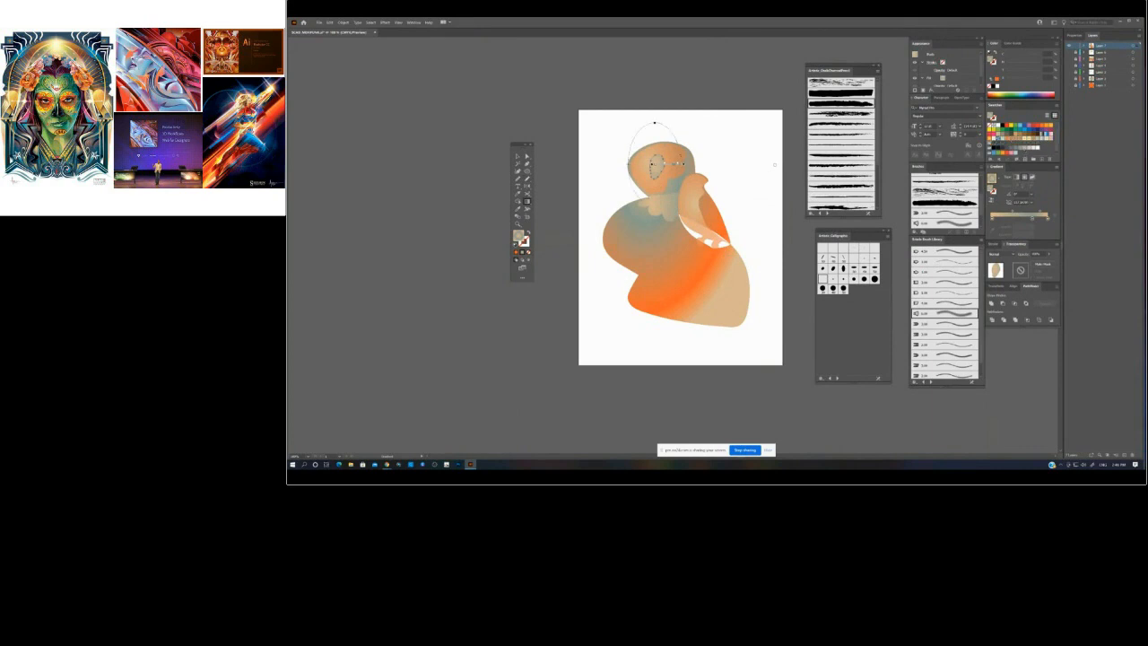
left_click(684, 164)
left_click_drag(682, 165, 670, 167)
left_click(991, 218)
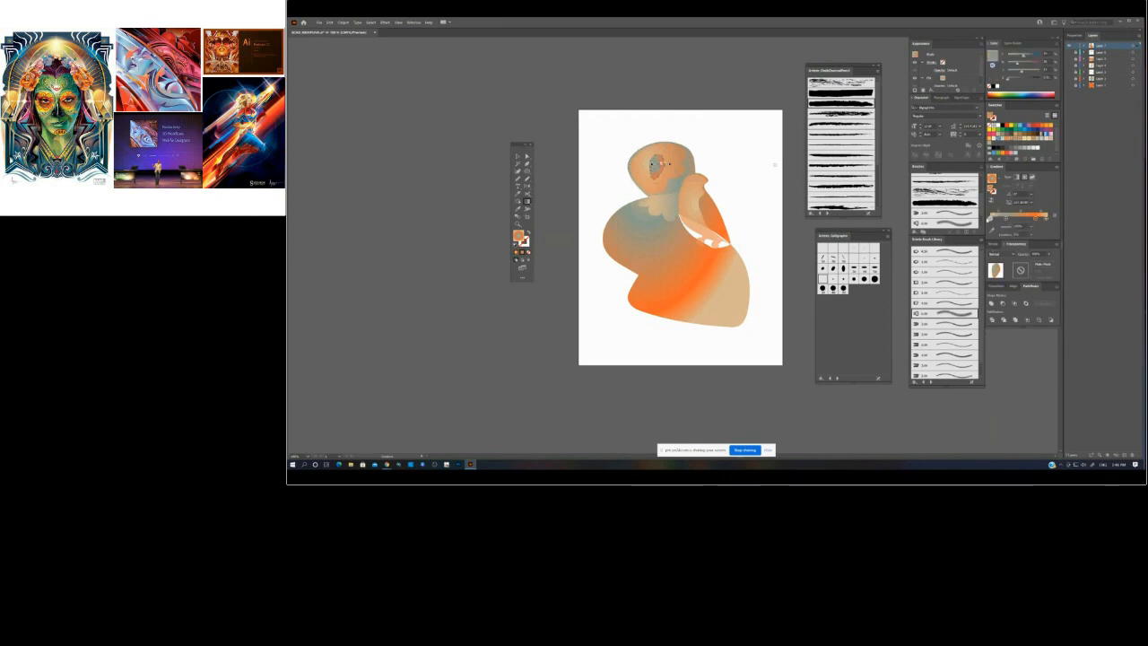
left_click_drag(1006, 219, 1026, 219)
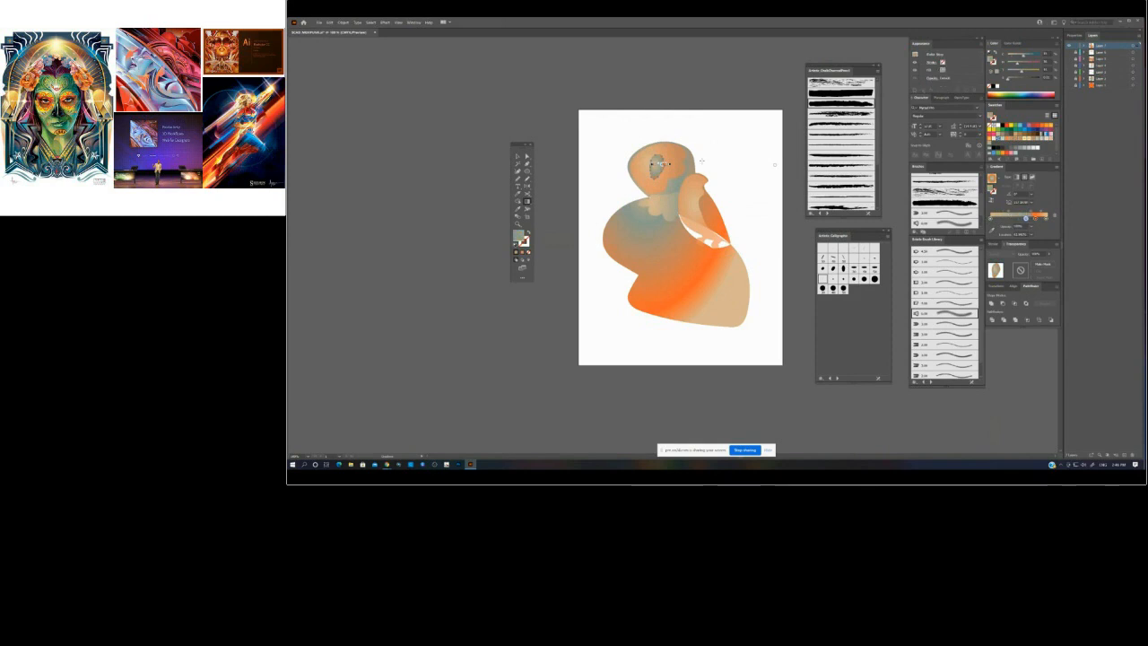
left_click(702, 86)
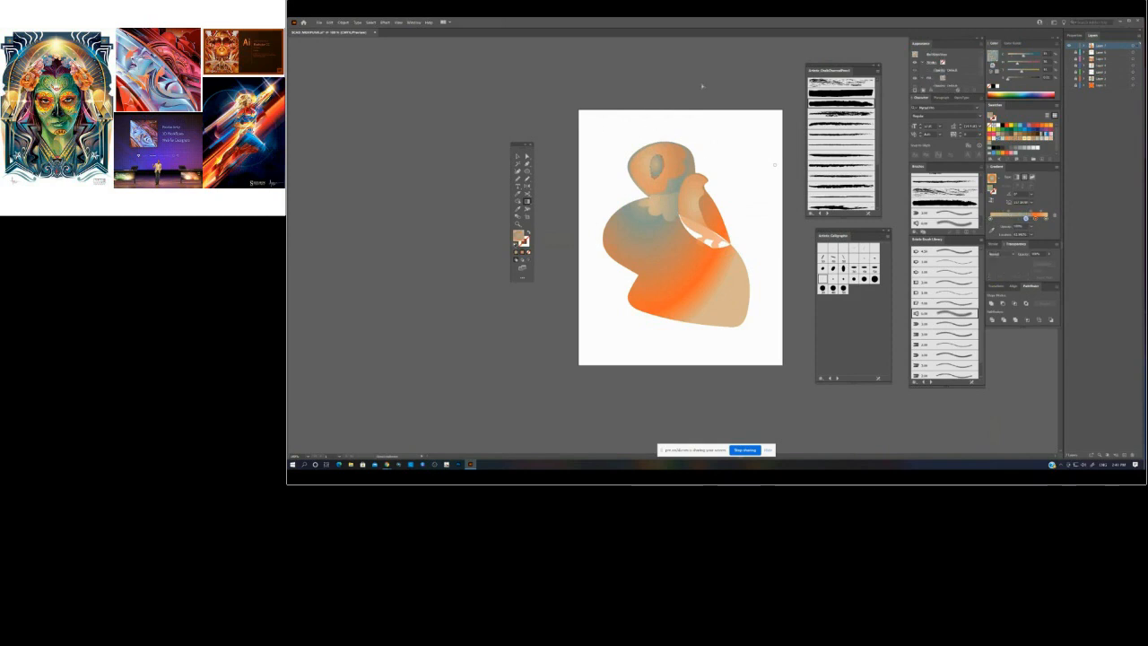
- Add a matching second oval eye beside the first one on the face
left_click_drag(660, 171, 637, 166)
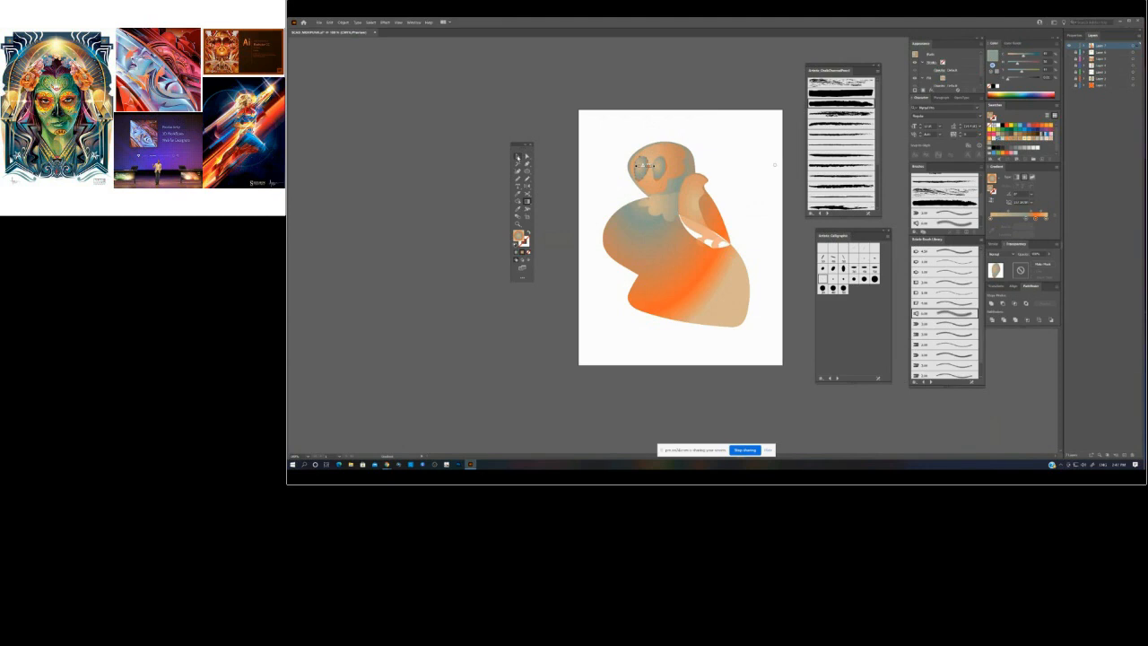
left_click(518, 157)
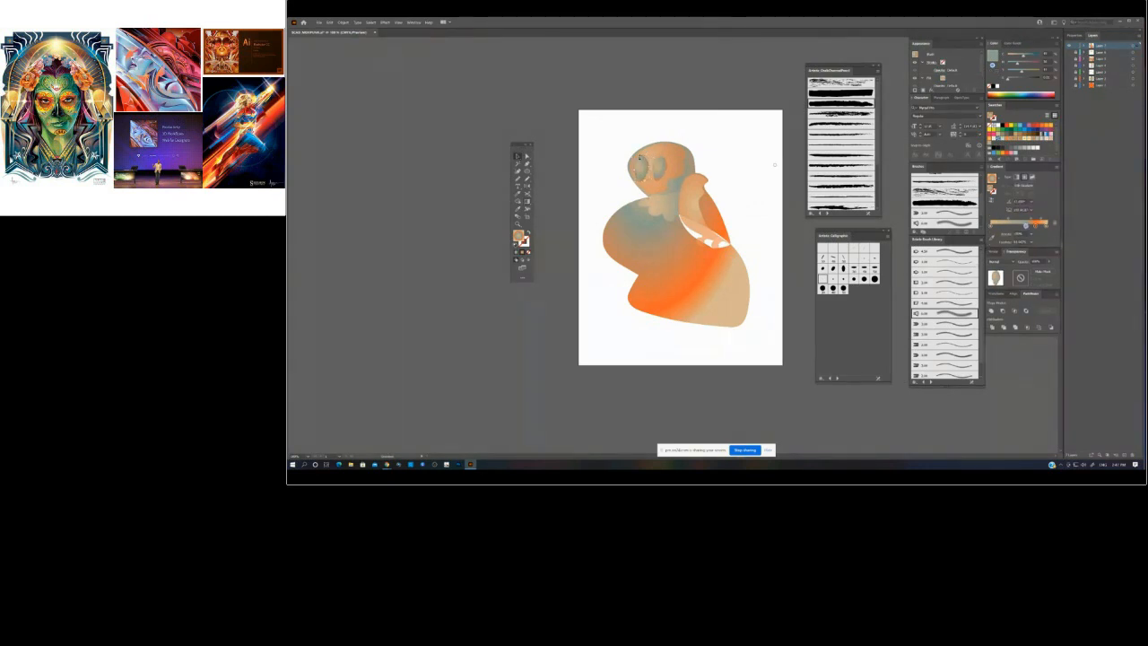
left_click(709, 102)
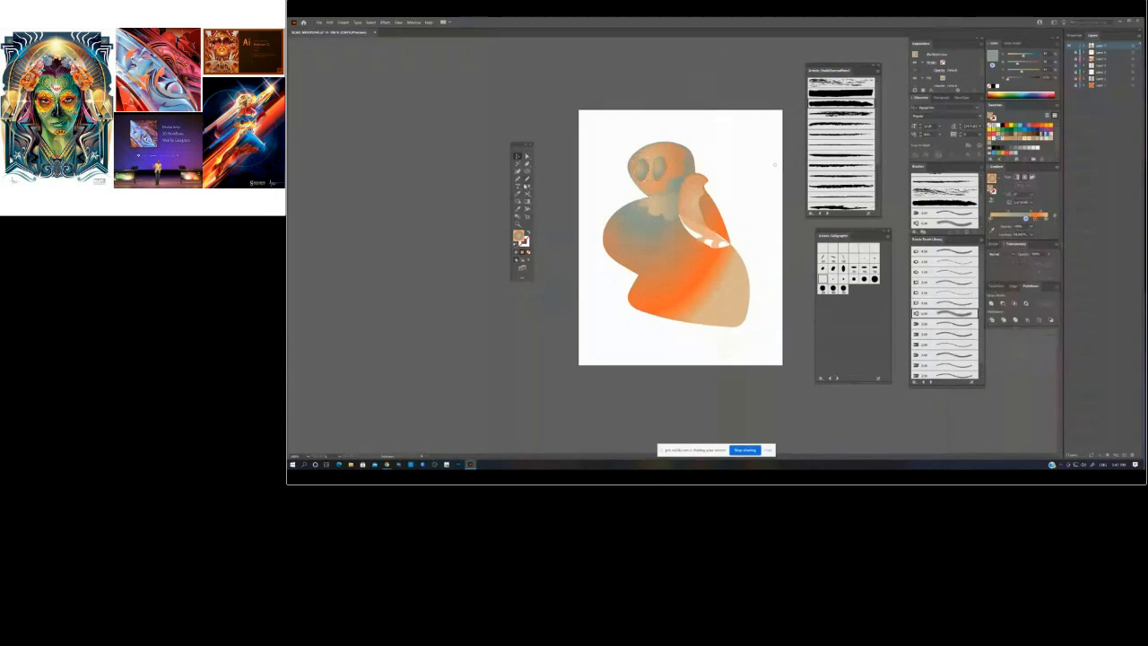
- Draw a small freehand hooked beak on the bird's rounded head and a curved scalloped shape across its neck
left_click(715, 191)
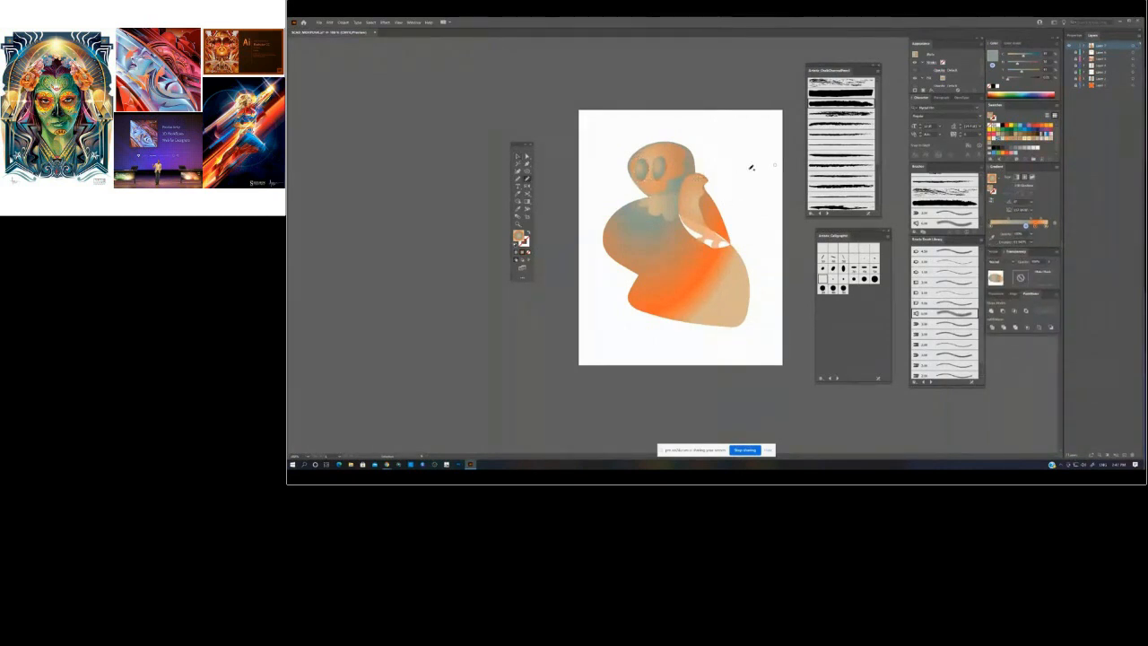
left_click(752, 167)
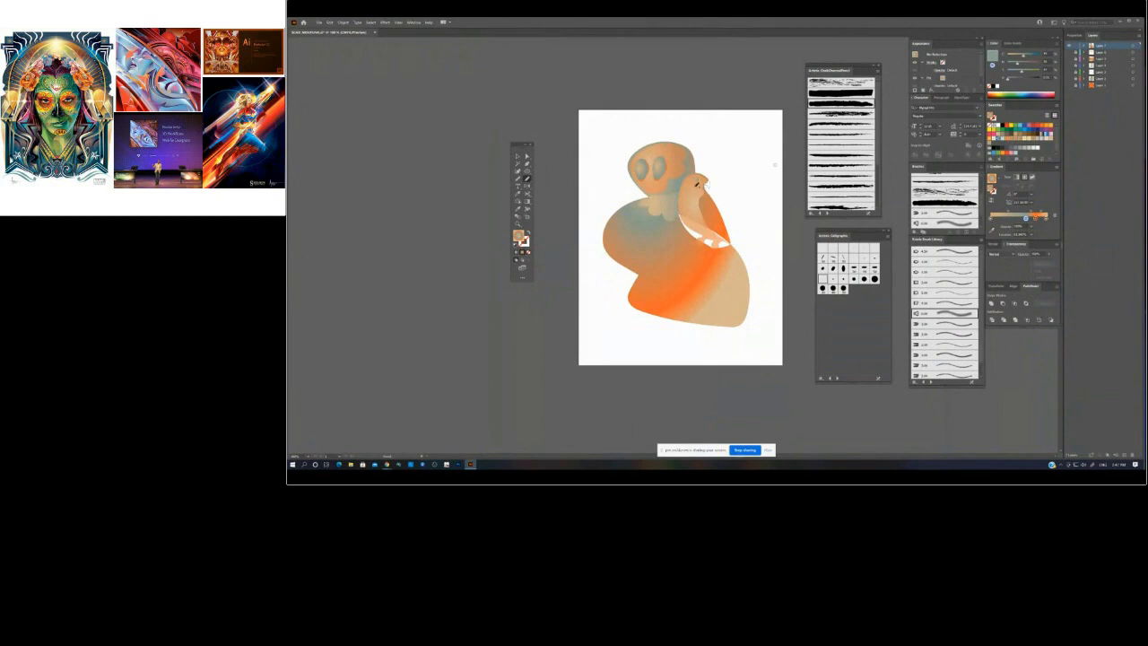
left_click(705, 182)
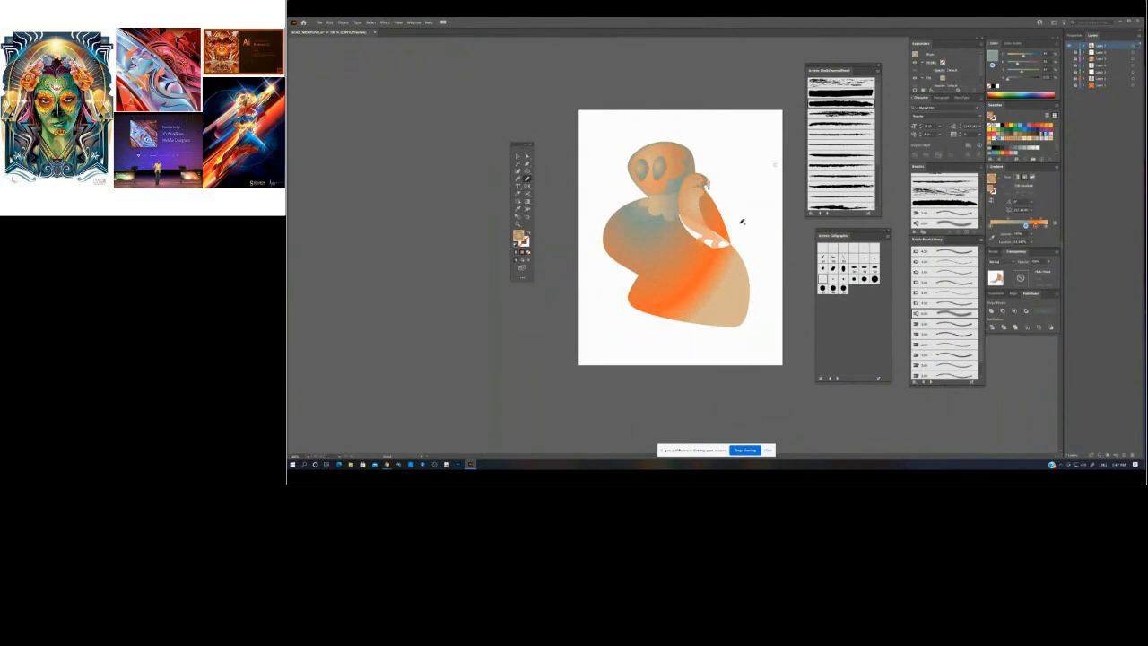
left_click(759, 181, "ctrl")
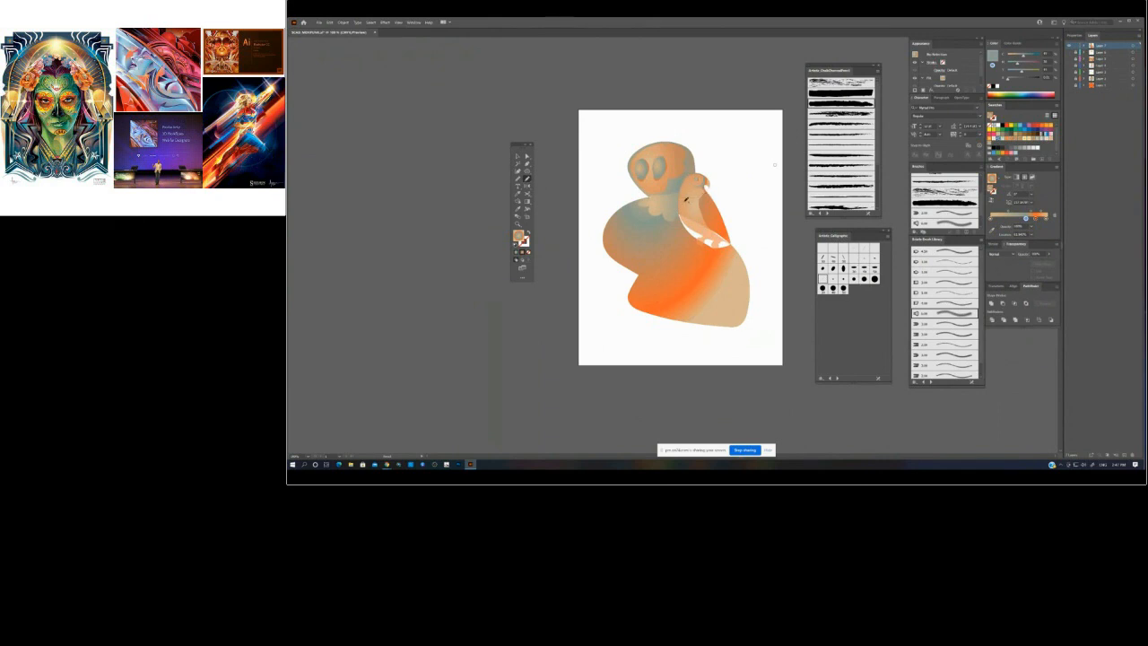
left_click(681, 192)
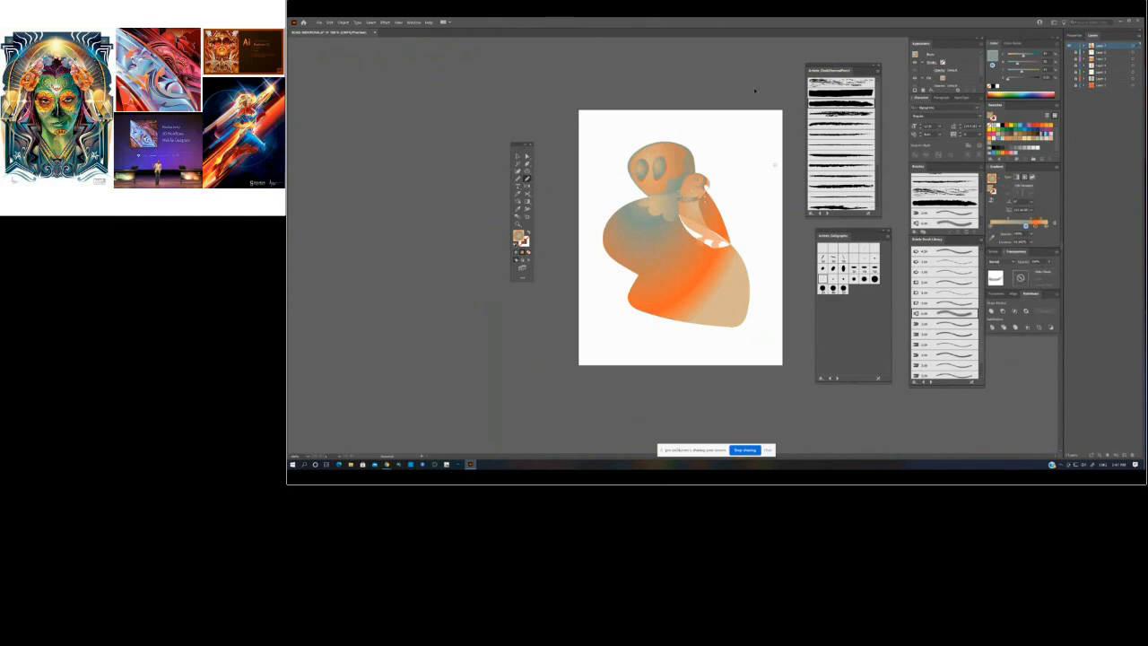
left_click(744, 184)
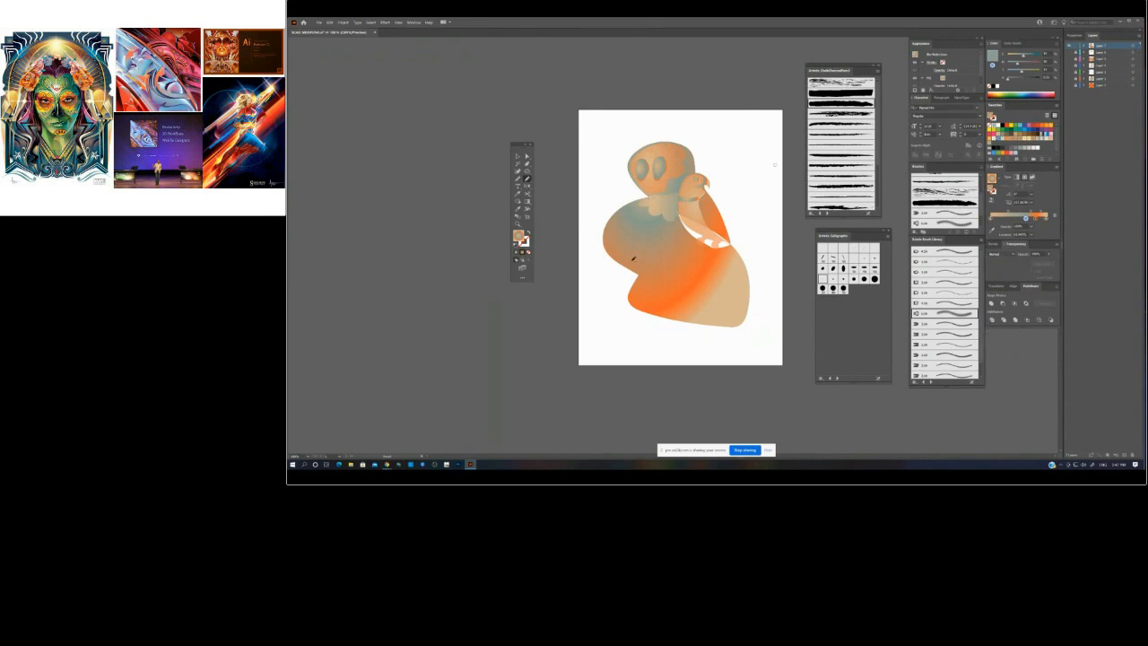
left_click(634, 258)
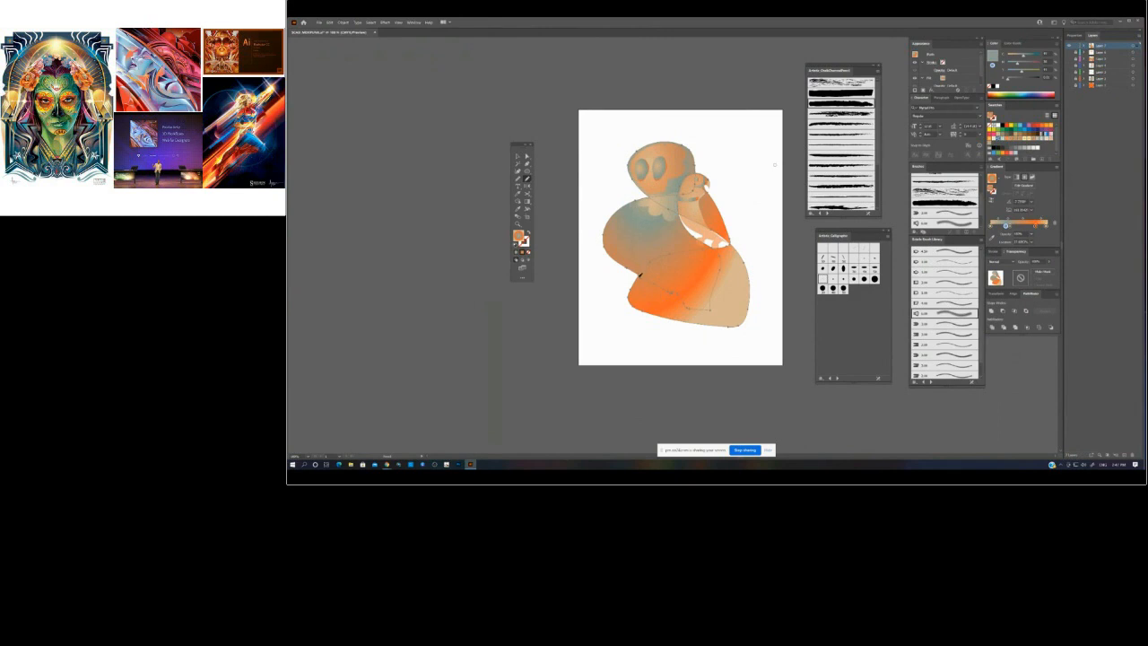
key("ctrl+z")
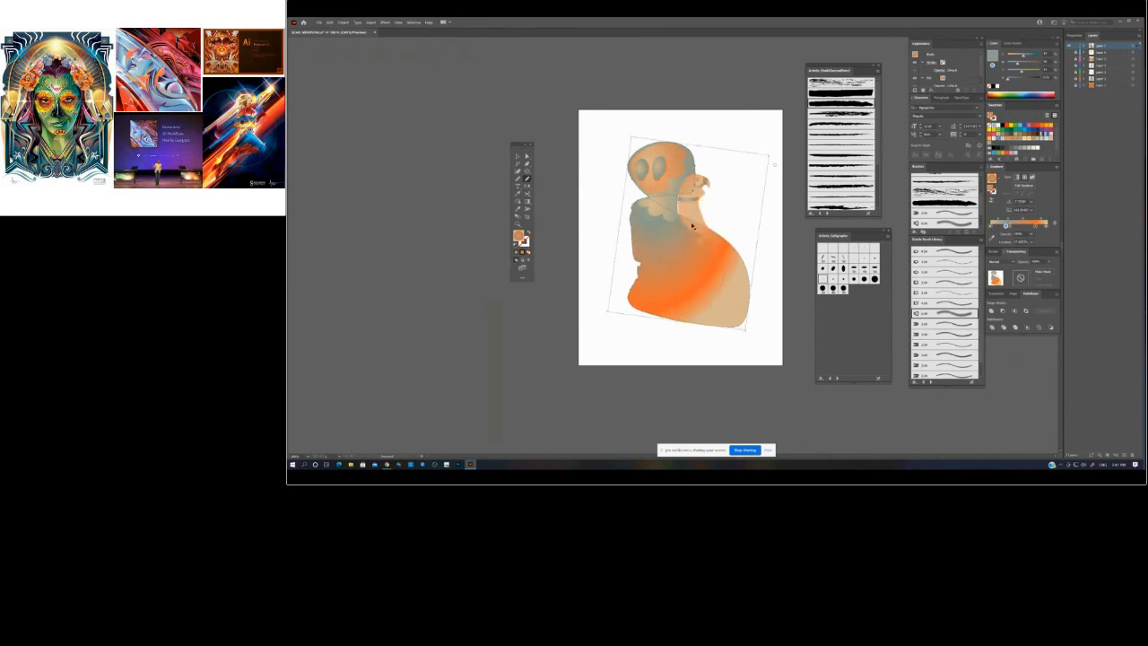
key("ctrl+shift+z")
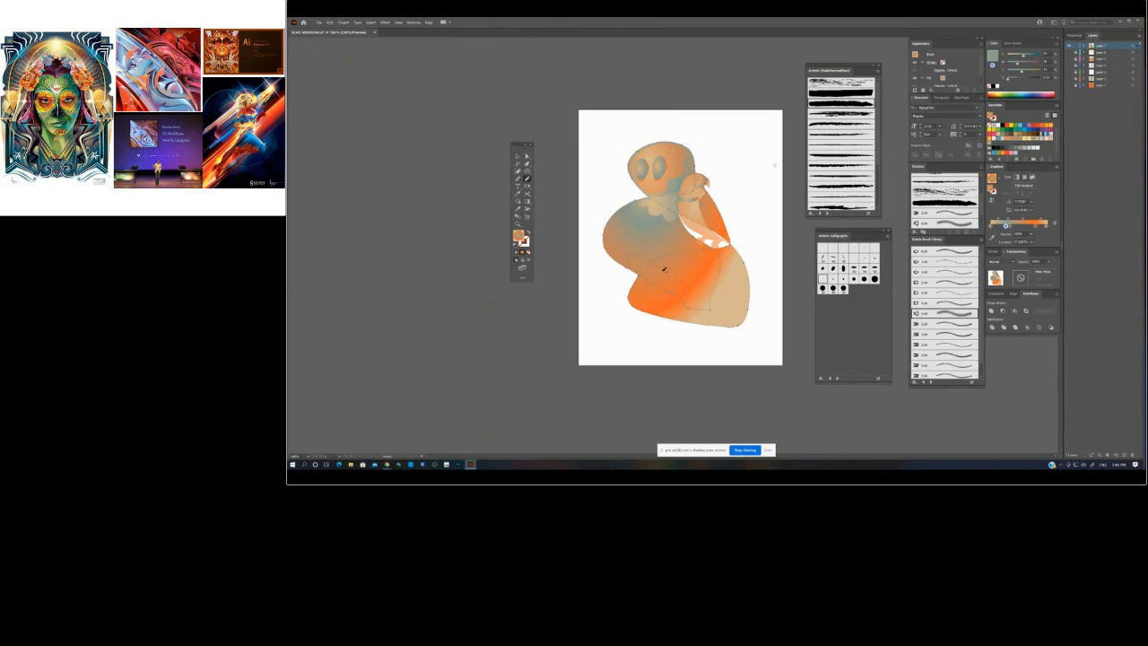
- Move the anchor points on the body's left side inward to turn the round bulge into a narrower shoulder and back
left_click(528, 157)
left_click(588, 228)
left_click(605, 237)
left_click_drag(604, 238, 622, 261)
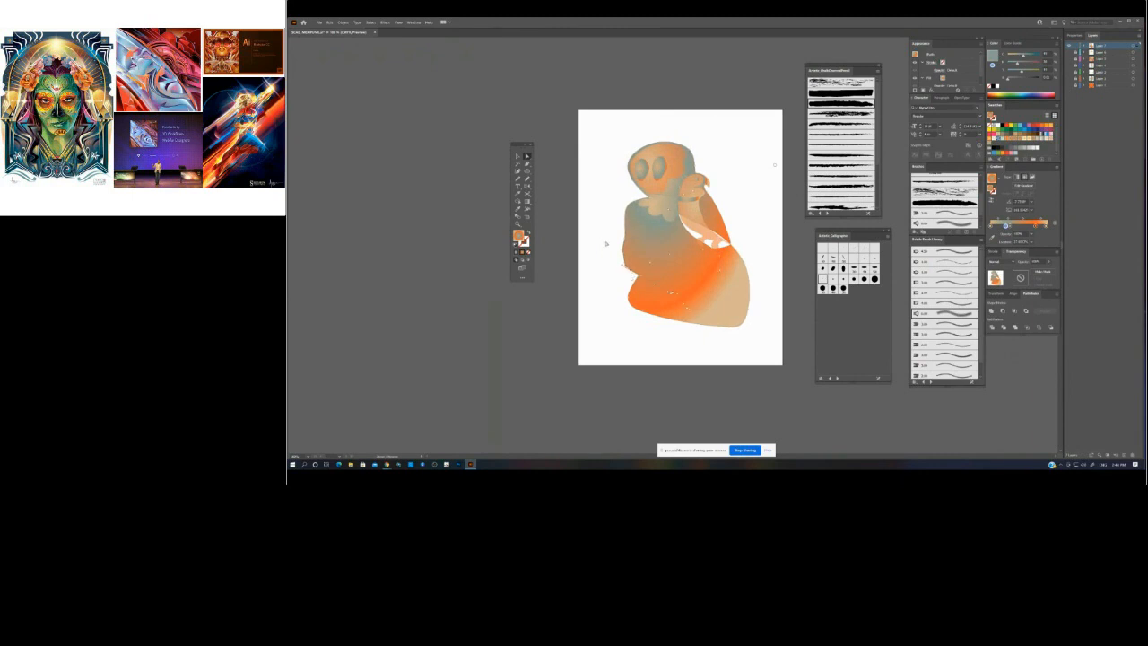
left_click(605, 211)
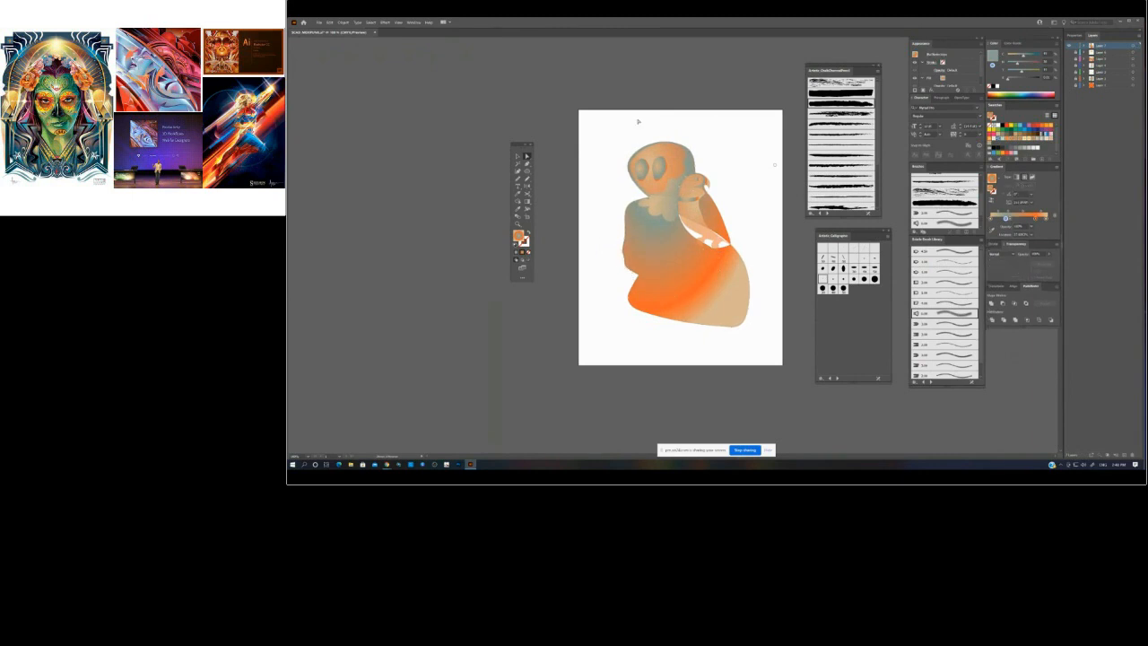
- Pull the anchor points on the body's lower right side inward to slim that edge
left_click(751, 294)
left_click_drag(745, 267, 739, 265)
left_click_drag(749, 313, 749, 311)
left_click_drag(743, 355, 721, 323)
left_click(752, 174)
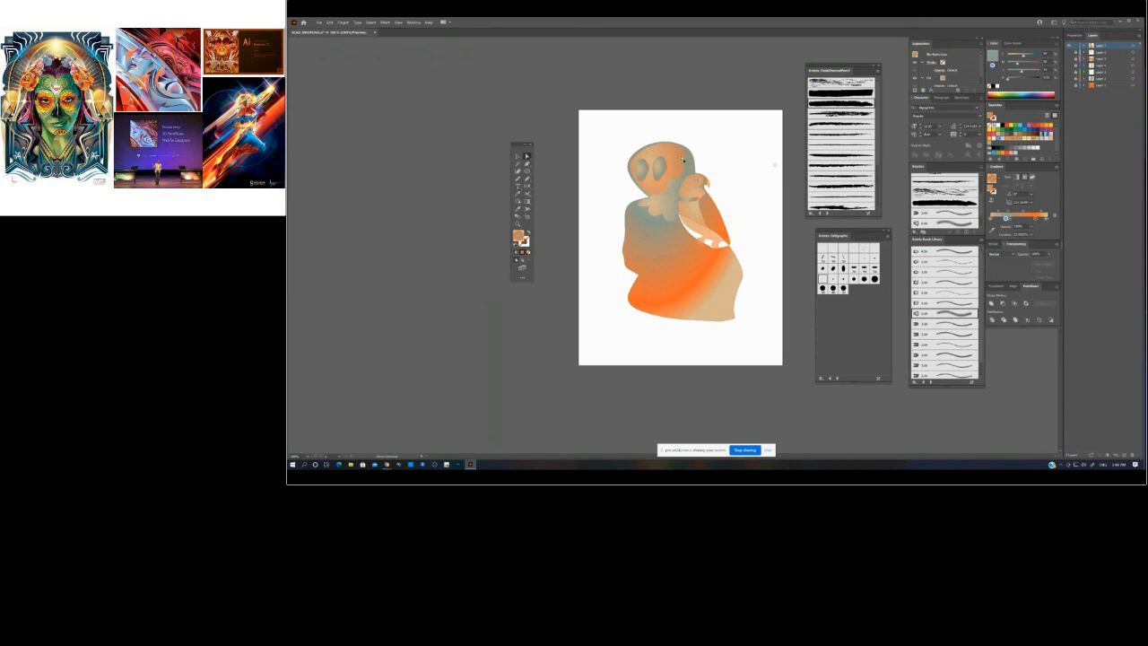
- Draw a freehand shape across the lower face below the eyes and redirect its gradient so it shades the face
left_click(527, 179)
left_click_drag(640, 182, 665, 192)
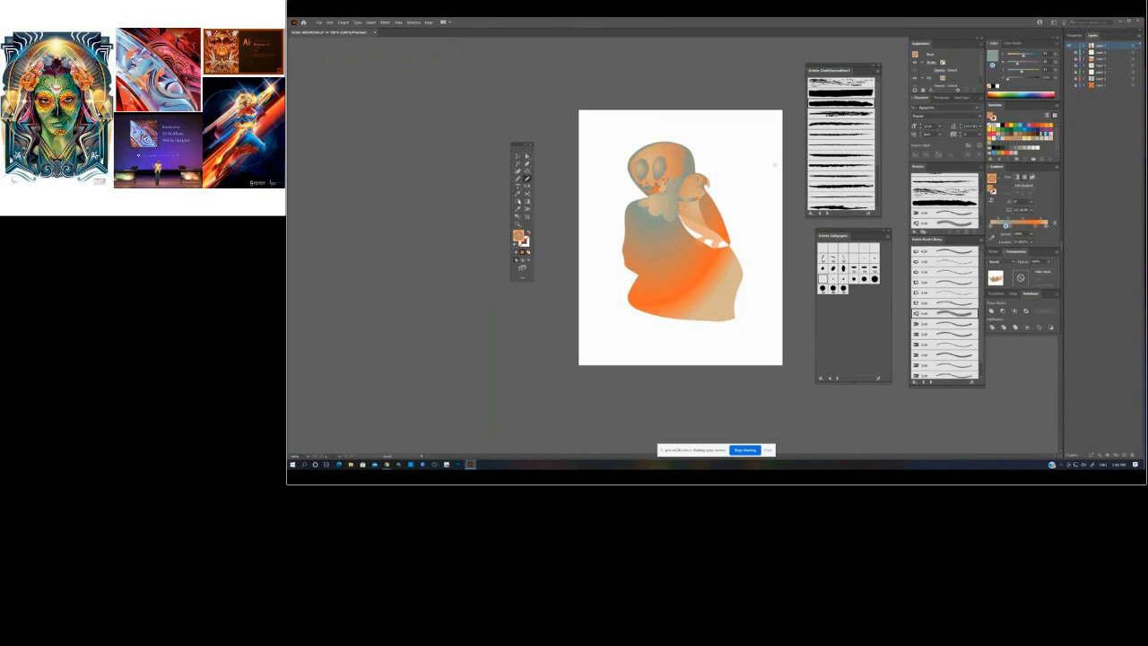
left_click(528, 201)
mouse_move(666, 183)
left_mouse_down()
mouse_move(728, 182)
mouse_move(690, 191)
left_mouse_up()
left_click(728, 85, "ctrl")
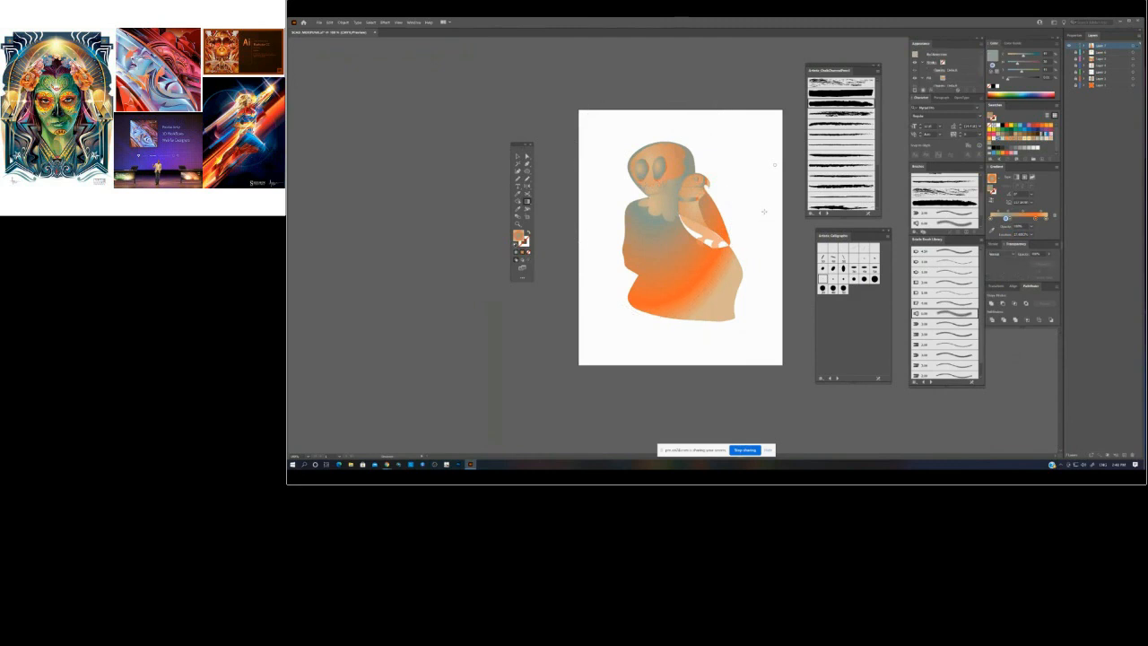
- Draw a freehand shadow shape on the face beside the bird's head and give it a darkening blend mode
key("n")
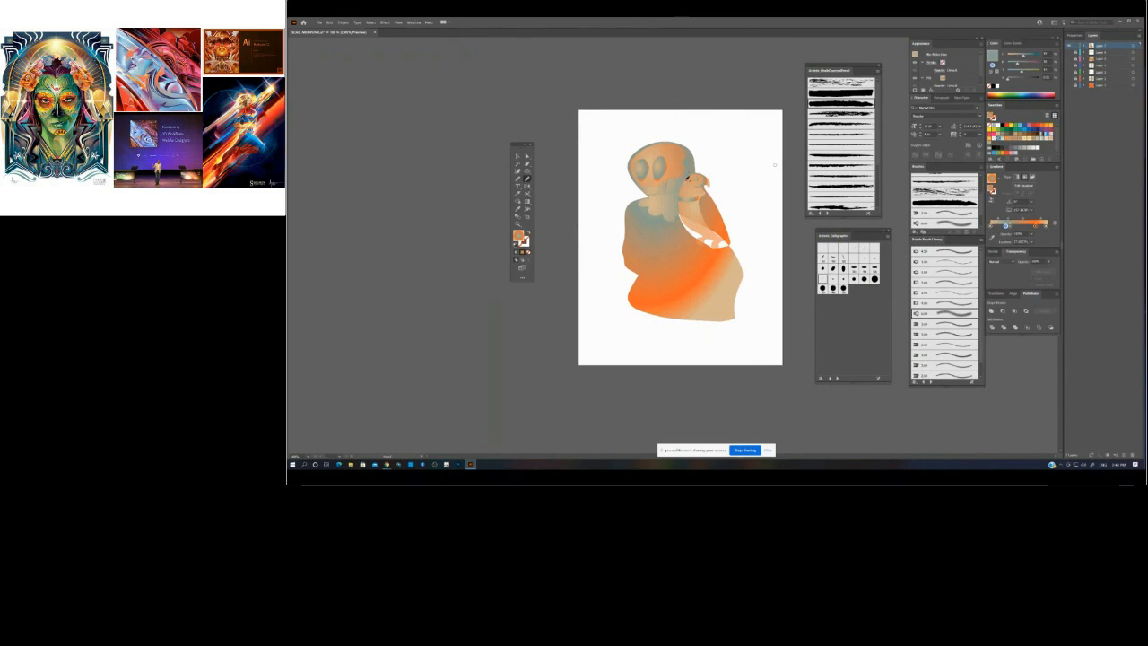
left_click_drag(675, 192, 666, 189)
left_click(1000, 261)
left_click(1002, 283)
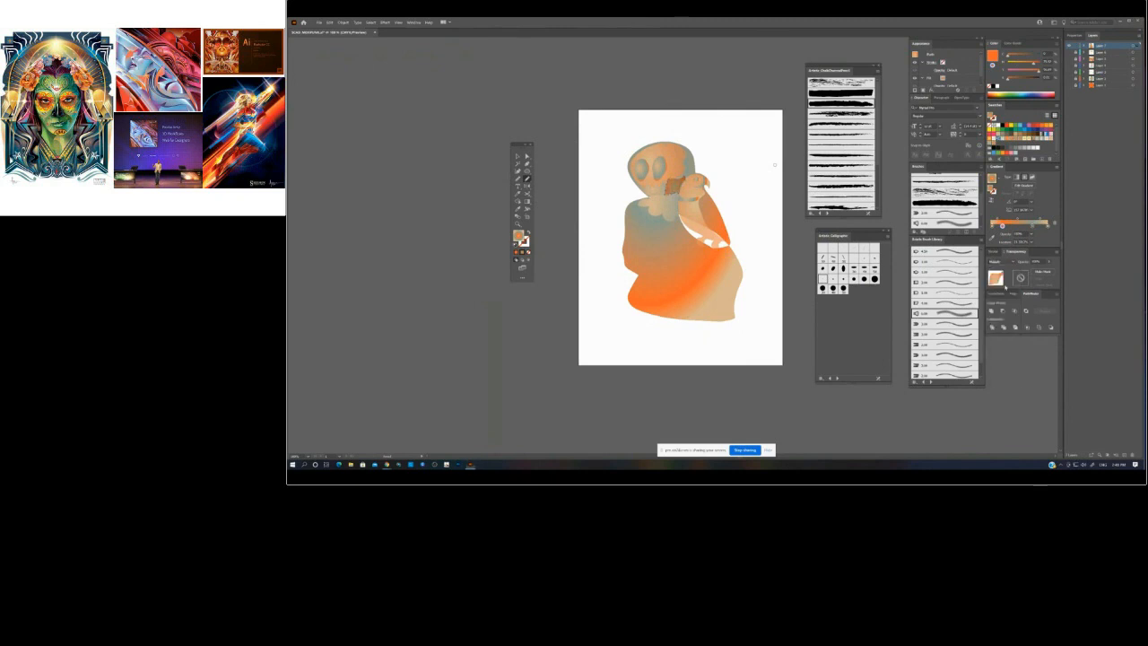
- Remove the orange stop from the shadow shape's gradient and set its first stop's opacity to 0%
left_click_drag(1002, 227, 1005, 244)
left_click(991, 226)
left_click(1032, 235)
left_click(1033, 248)
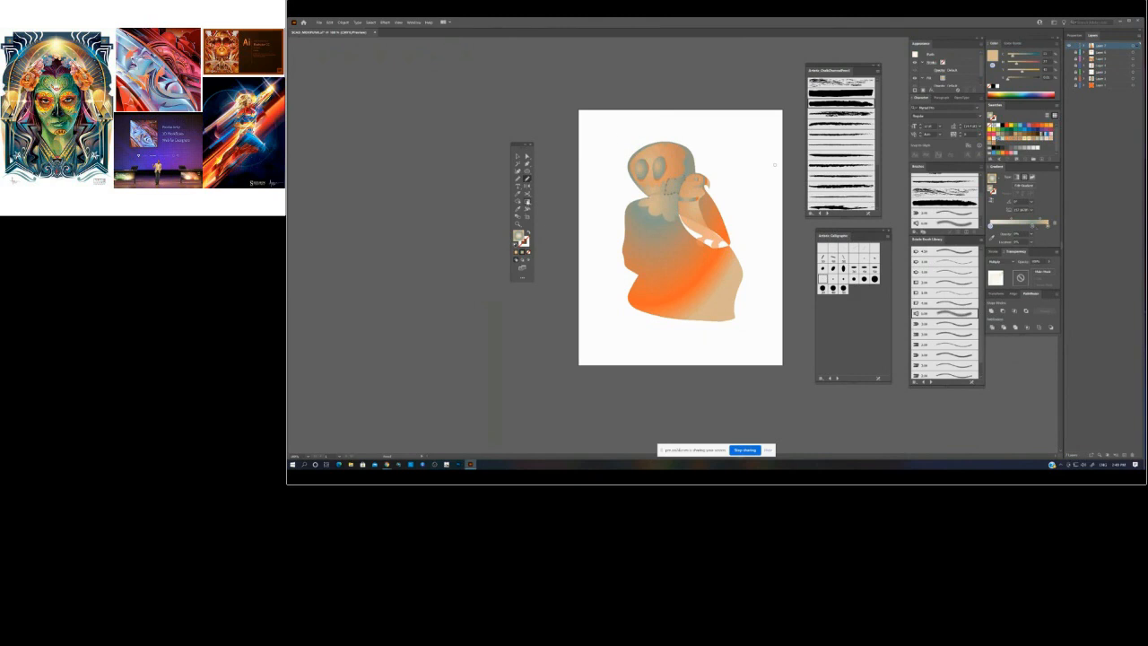
- Redirect the shadow shape's gradient and shift its transparent stop inward to soften the fade
left_click(528, 201)
mouse_move(706, 189)
left_mouse_down()
mouse_move(730, 215)
mouse_move(704, 207)
left_mouse_up()
left_click_drag(991, 218, 1016, 218)
left_click(745, 87, "ctrl")
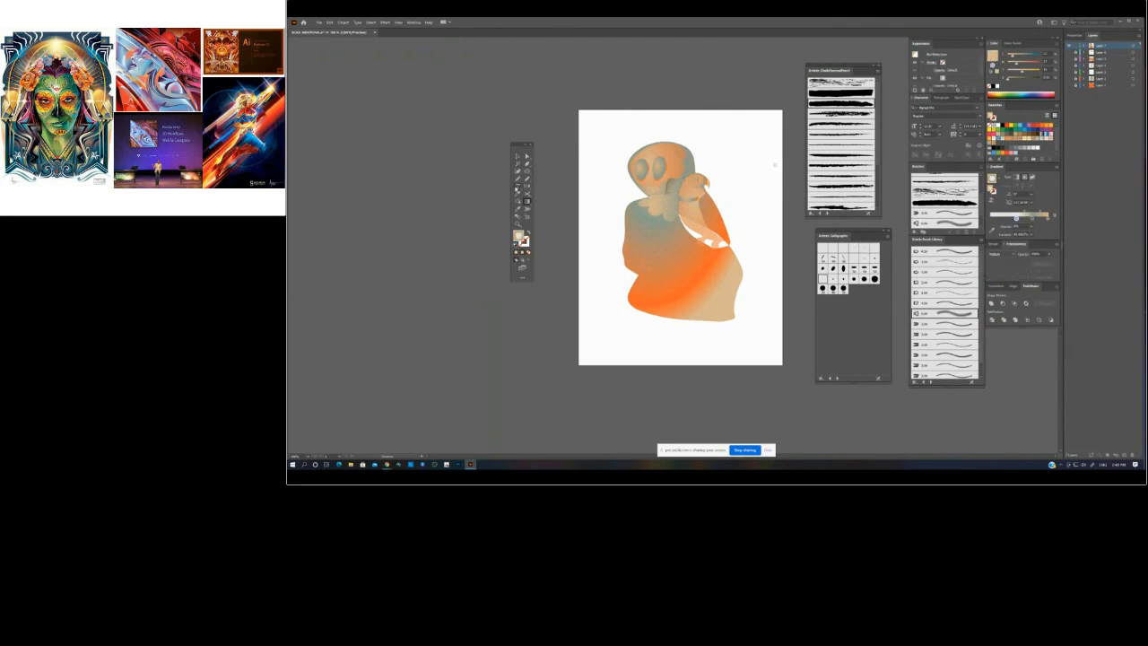
left_click(527, 179)
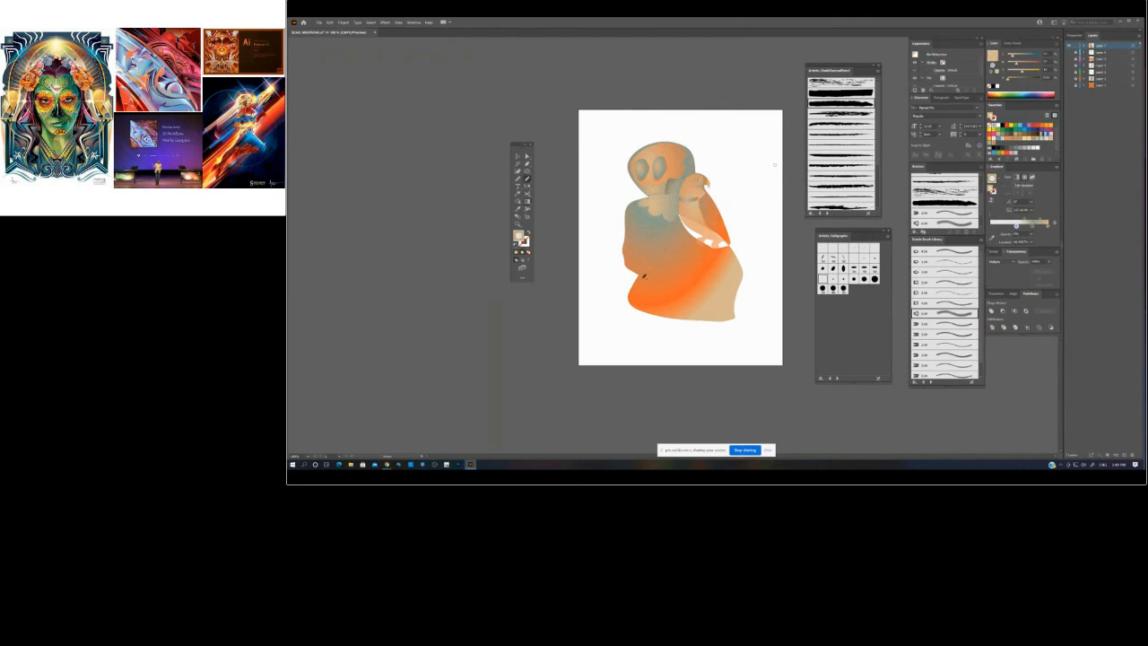
left_click(640, 273)
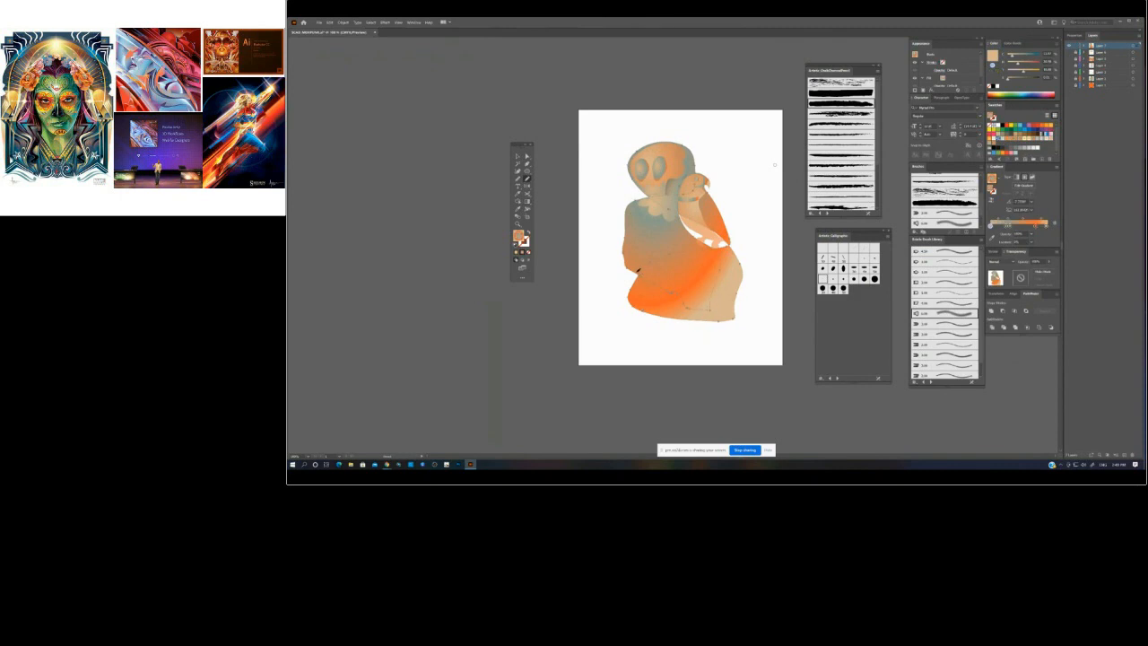
mouse_move(640, 310)
left_mouse_down()
mouse_move(651, 341)
mouse_move(625, 360)
mouse_move(677, 356)
mouse_move(674, 334)
left_mouse_up()
left_click(702, 327)
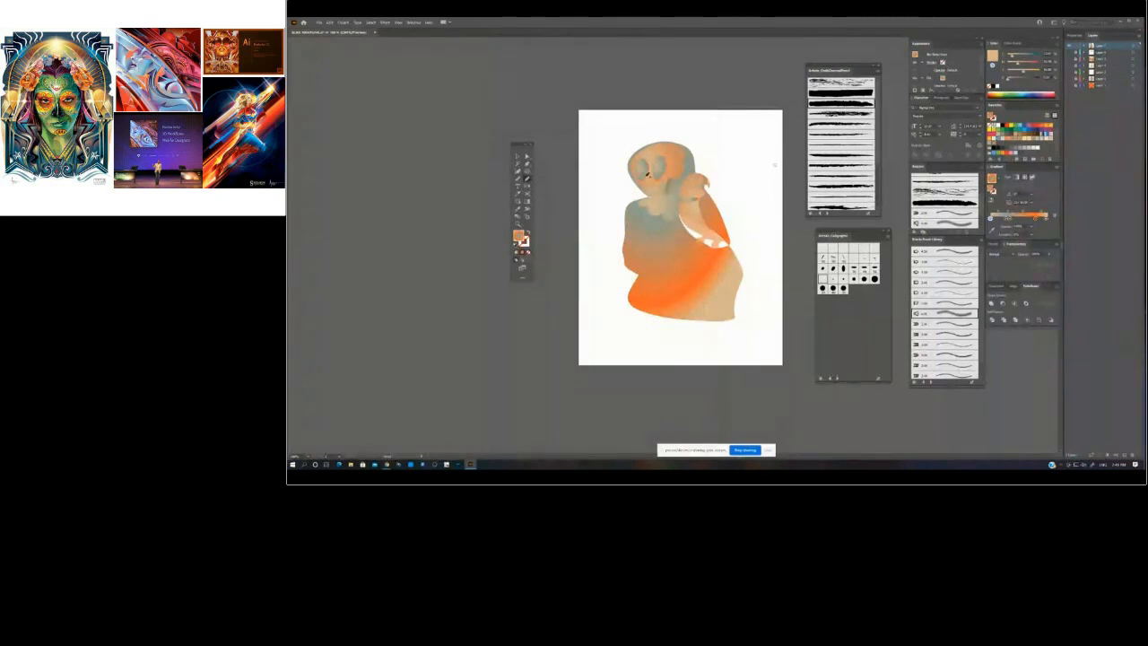
- Draw an orange-gradient oval inside one eye and place a matching oval inside the other eye
left_click(655, 181)
left_click(517, 156)
left_click(599, 90)
left_click(661, 171)
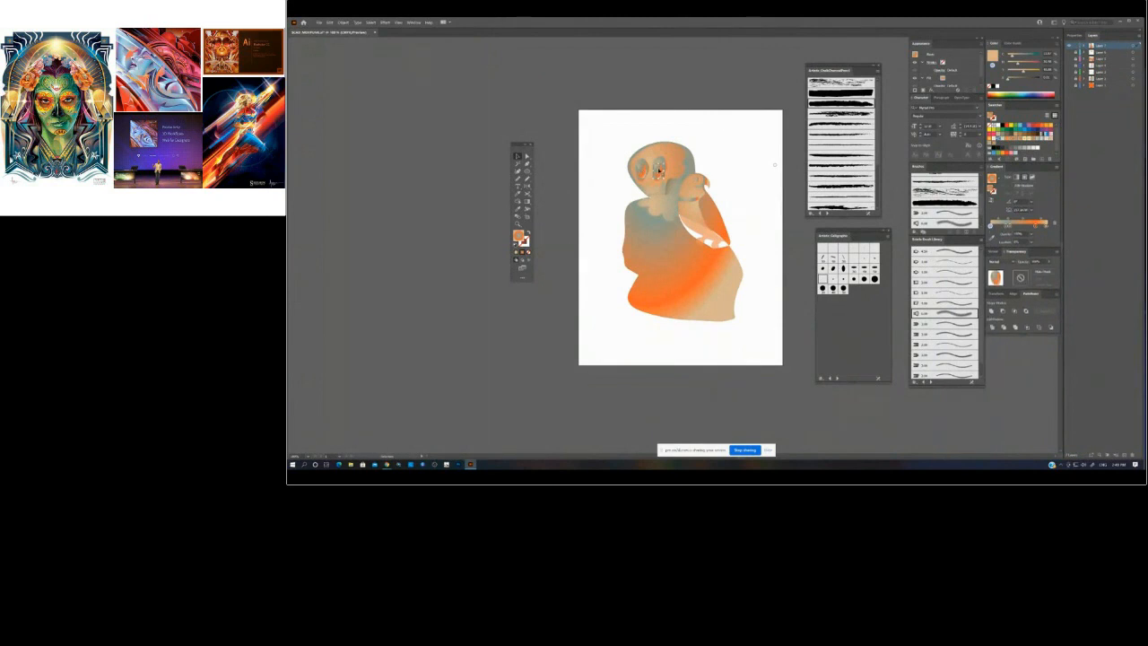
left_click(720, 123)
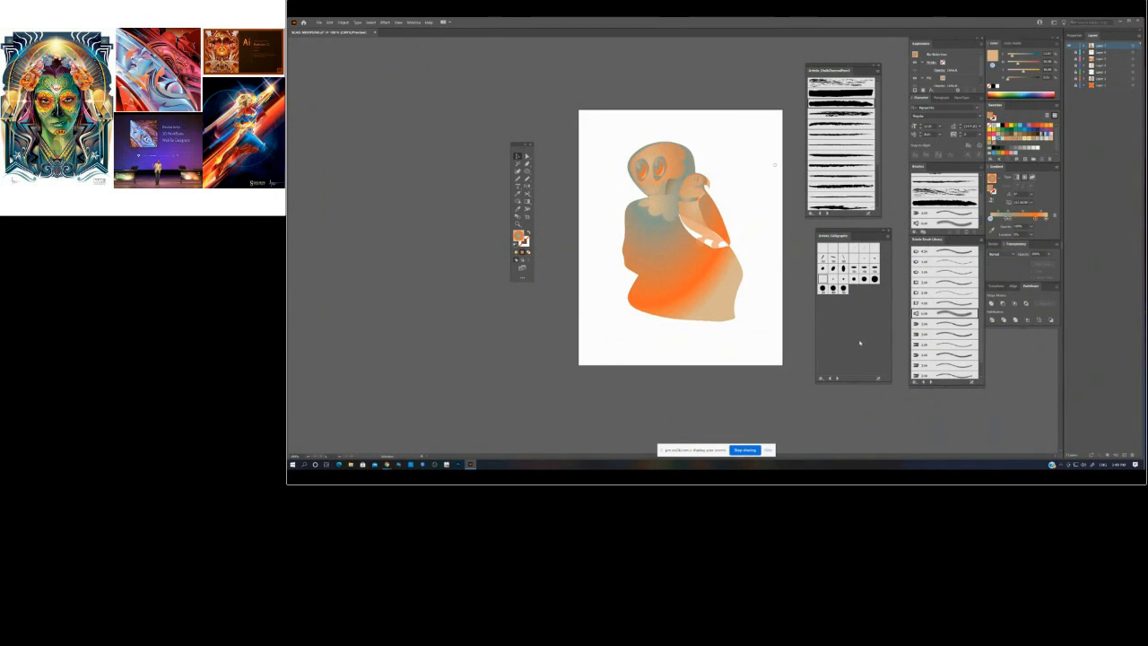
- Add scalloped collar shapes below the neck, make their gradient linear and run it diagonally from the face toward the chest
left_click(527, 179)
left_click(658, 251)
left_click(1017, 178)
left_click(528, 201)
left_click_drag(647, 181, 687, 244)
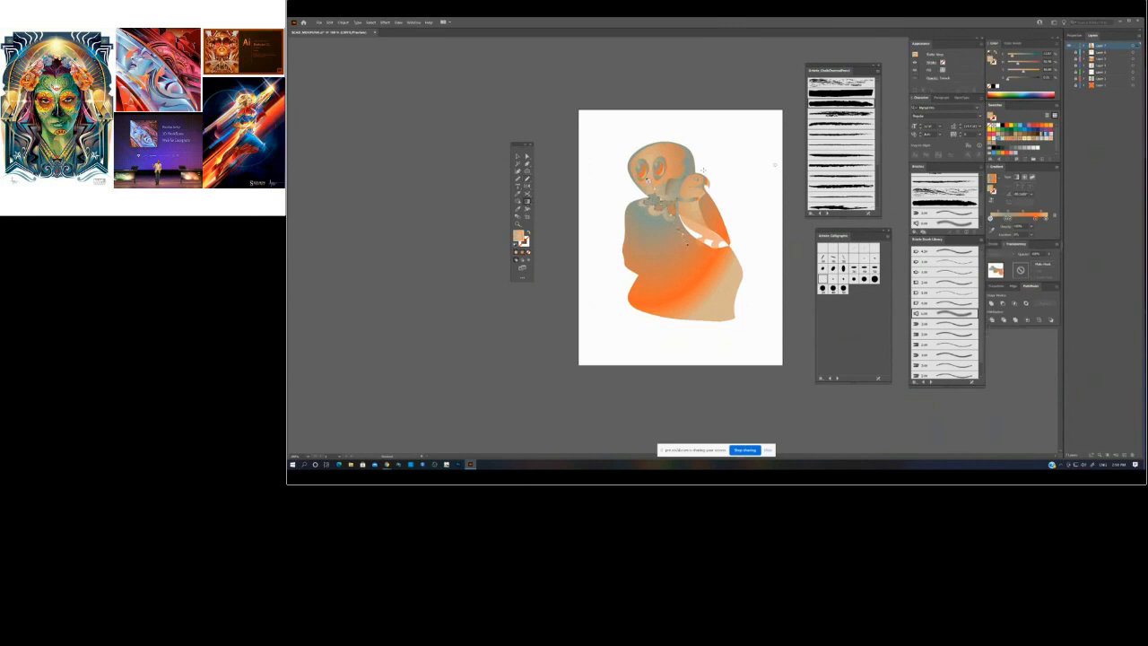
left_click(736, 91, "ctrl")
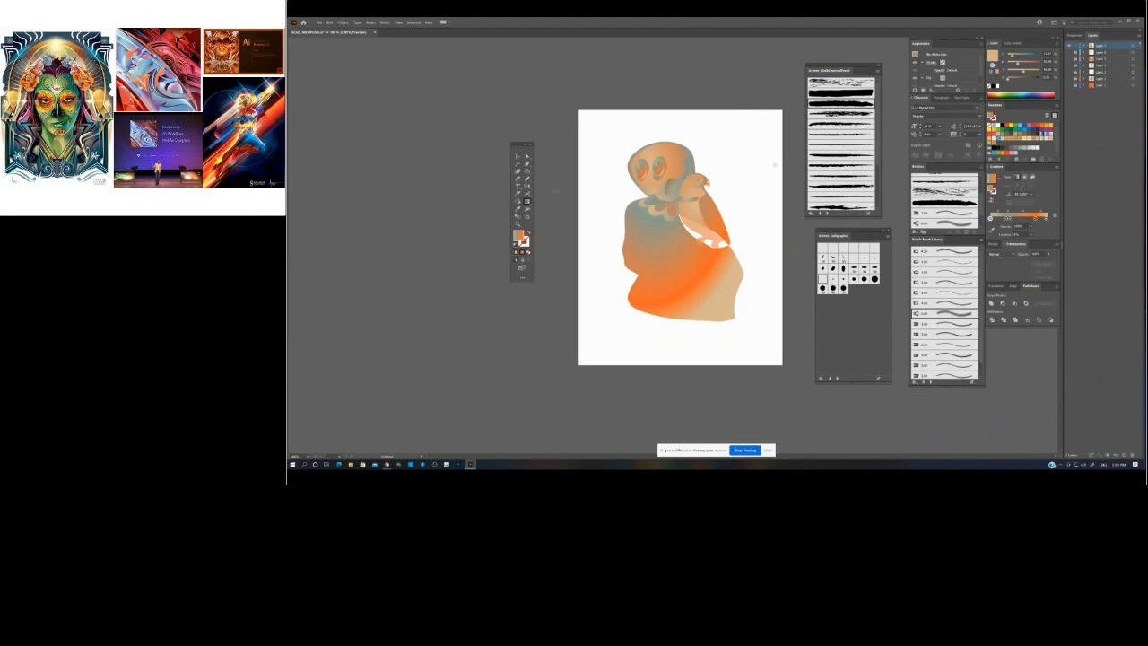
- Redraw the body's lower right edge freehand with a pointed elbow and a narrower lower corner
left_click(528, 180)
left_click(744, 276)
left_click_drag(734, 282, 728, 319)
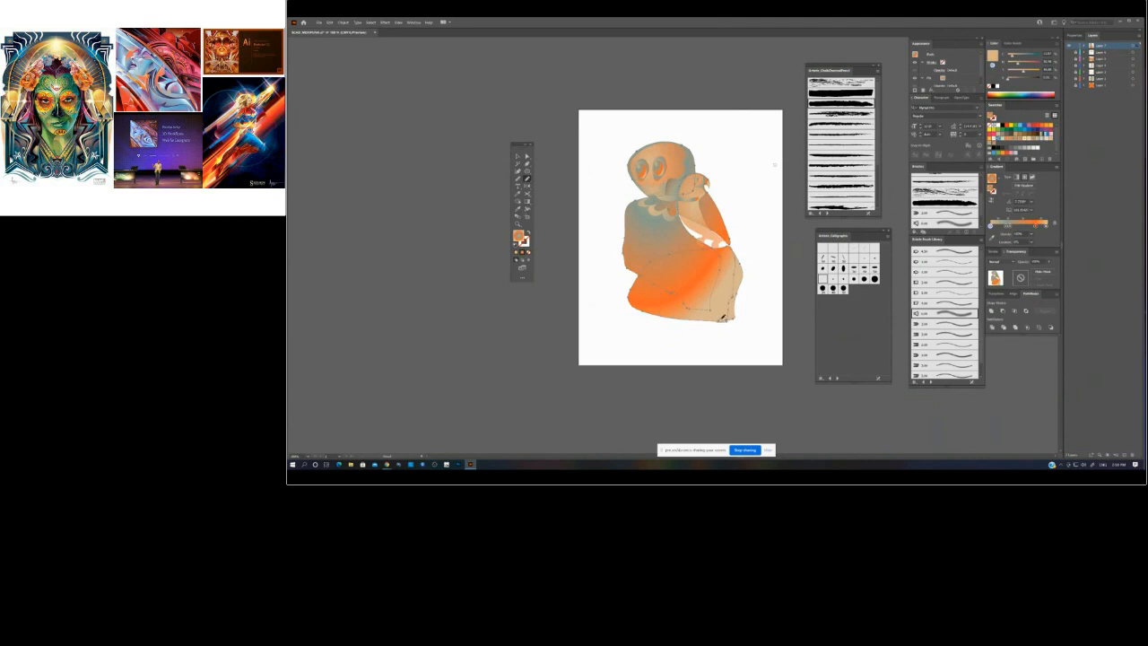
left_click(726, 322, "ctrl")
left_click_drag(741, 262, 737, 259)
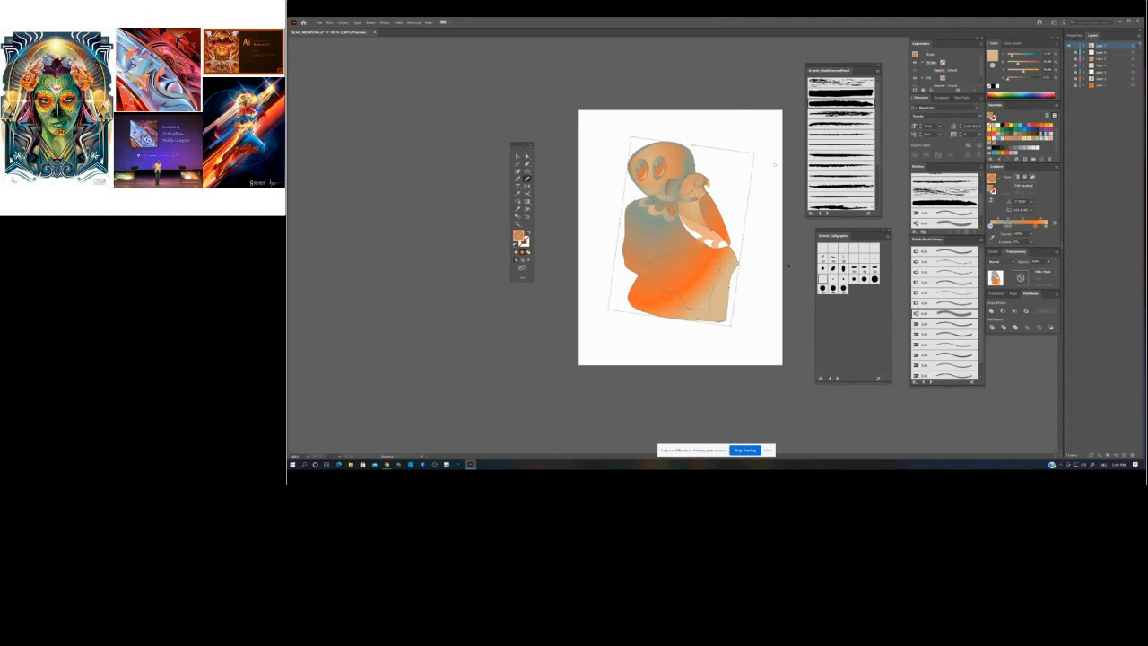
left_click(780, 269, "ctrl")
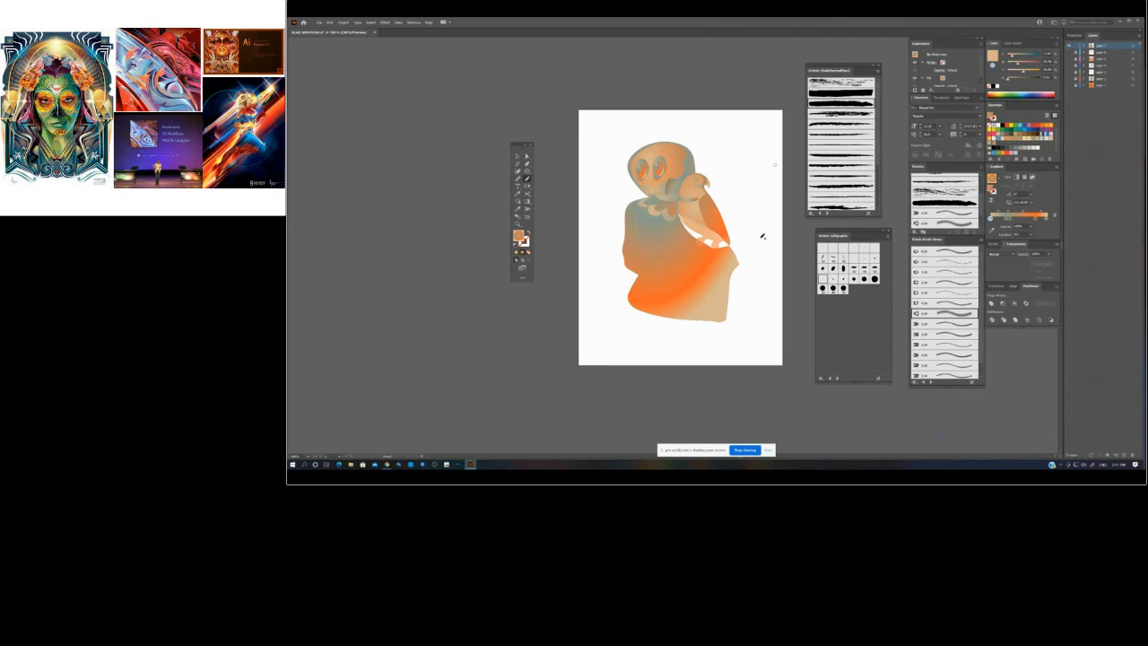
left_click(631, 237)
key("v")
left_click(780, 234)
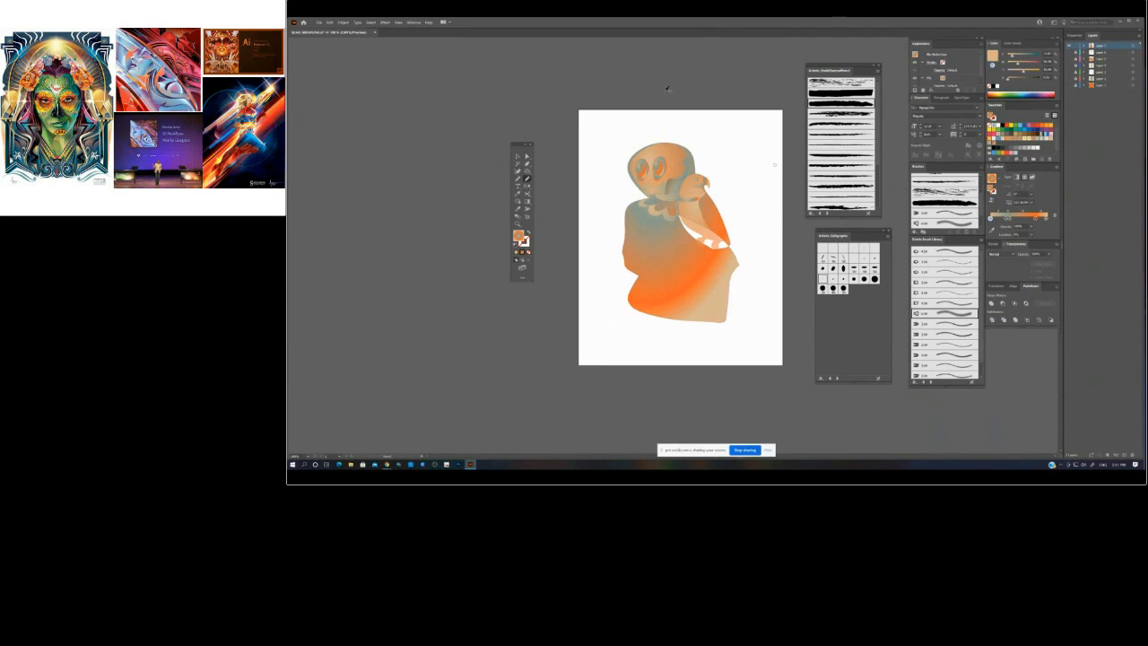
left_click(518, 157)
left_click_drag(763, 342, 772, 341)
left_click(784, 336)
left_click(526, 177)
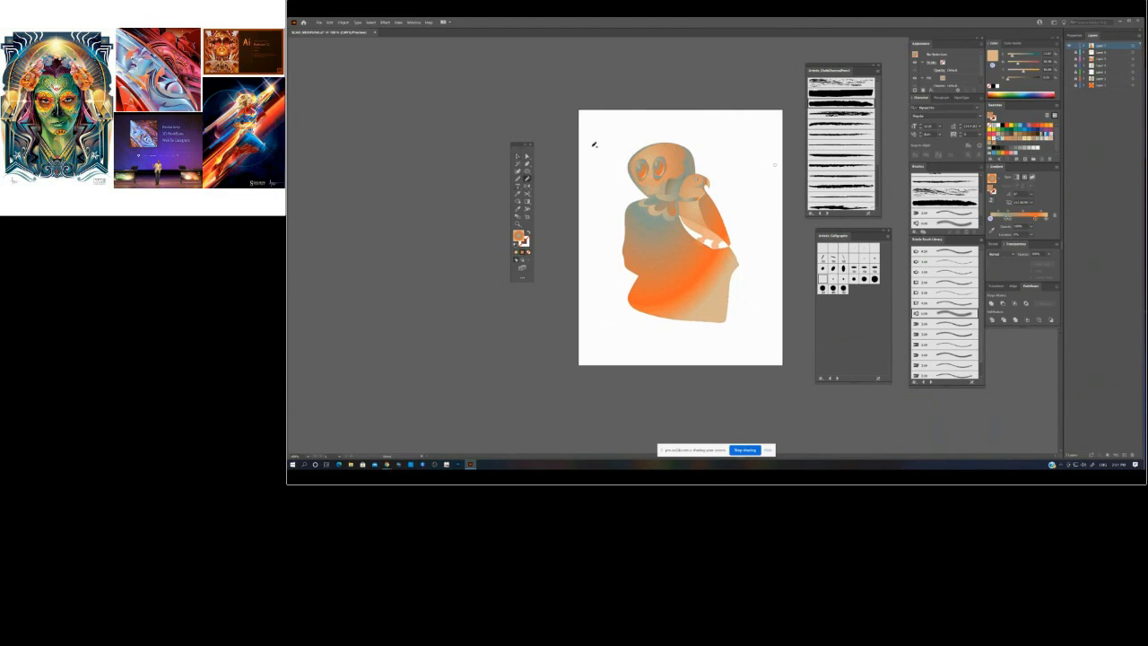
- Redraw the body's outline freehand with a ragged, scalloped hem and fill in the white gap below the bird
left_click(644, 283, "ctrl")
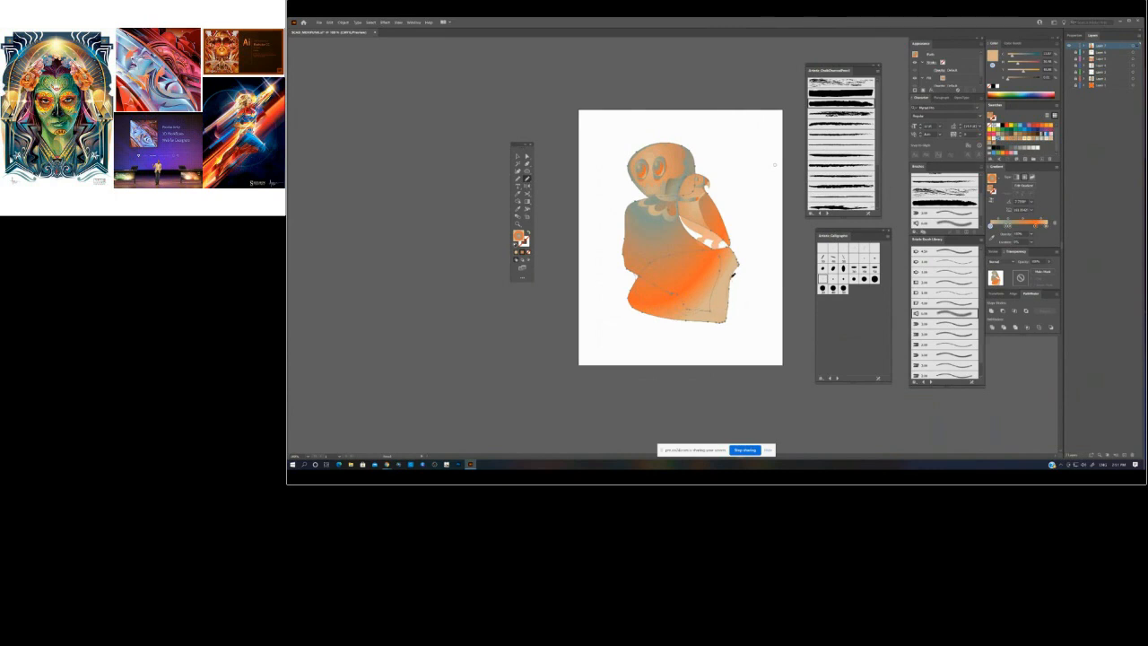
key("ctrl+z")
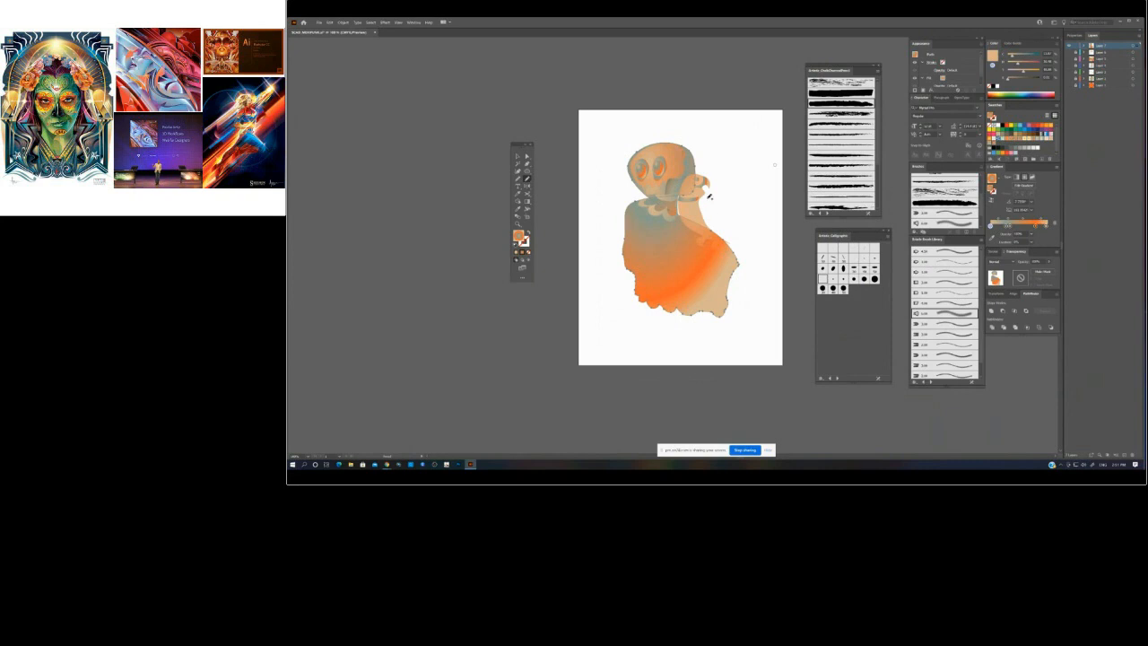
- Draw the bird's gradient wing and tail over the body and add small freehand claws beneath it
mouse_move(704, 192)
left_mouse_down()
mouse_move(750, 239)
mouse_move(720, 237)
mouse_move(708, 194)
left_mouse_up()
left_click(736, 87, "ctrl")
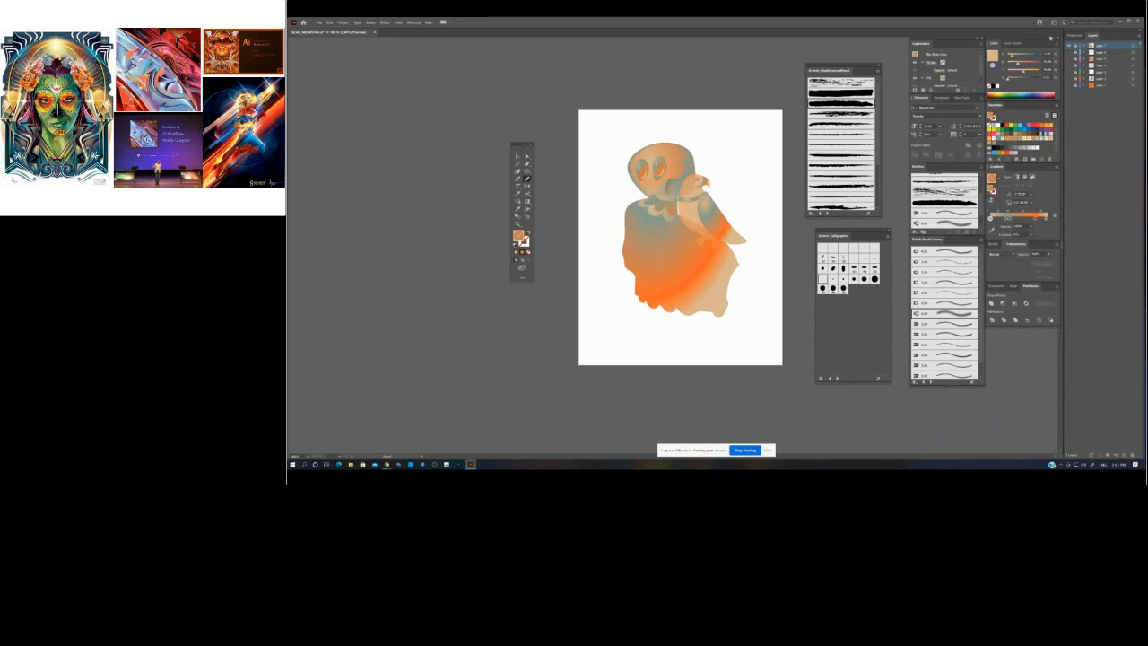
left_click(686, 260)
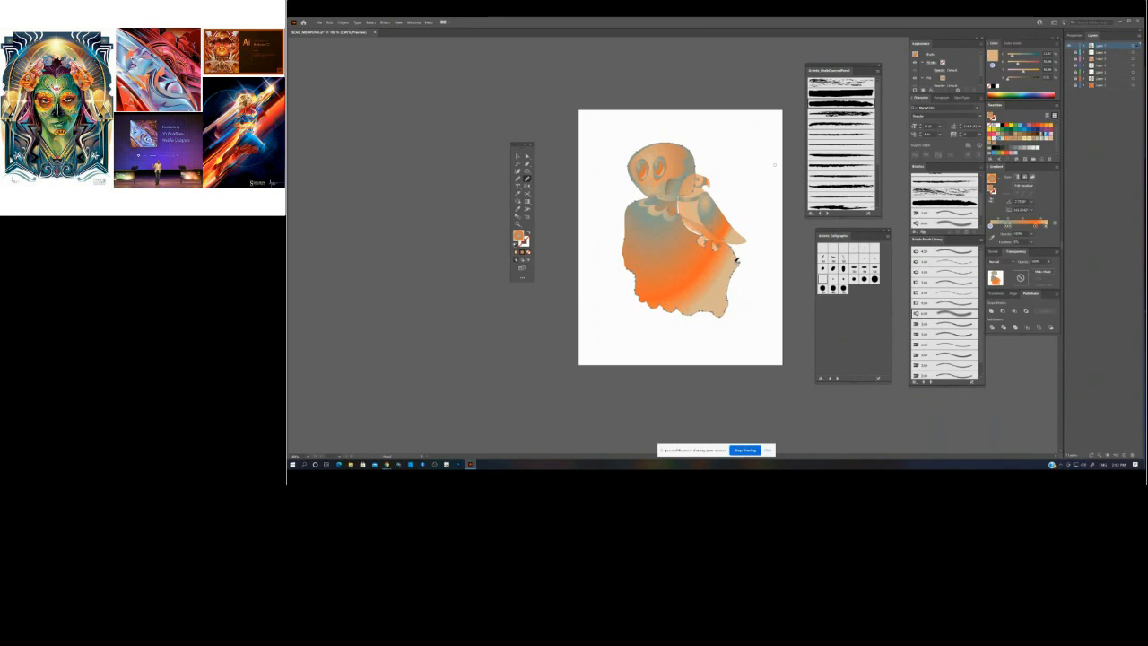
left_click_drag(736, 260, 750, 91)
left_click(751, 92, "ctrl")
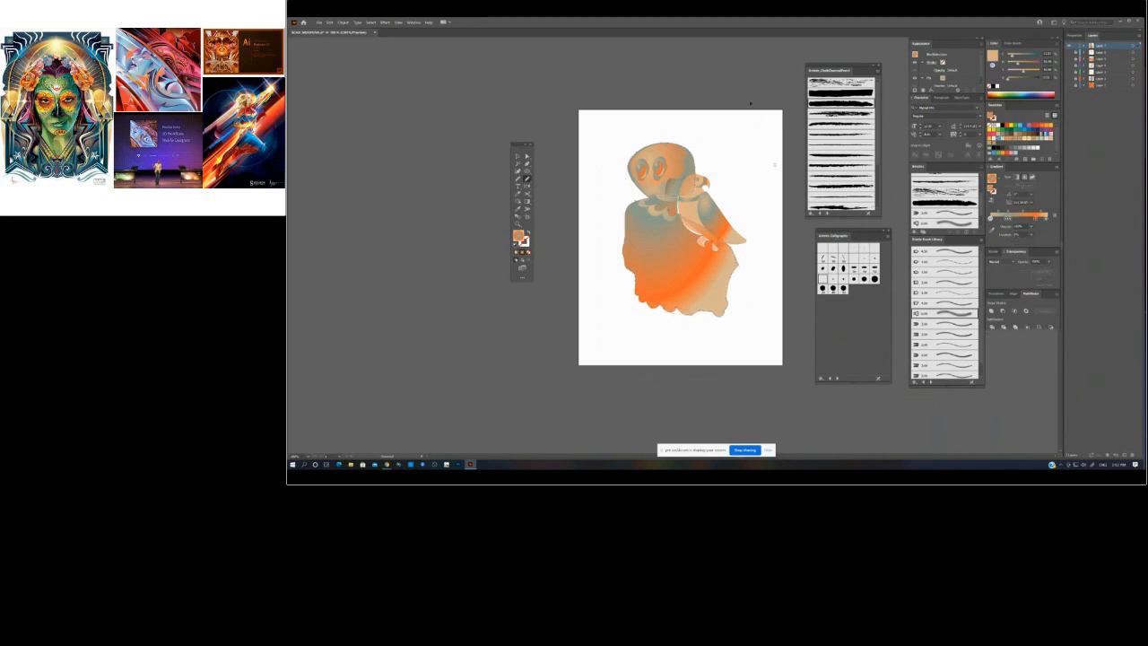
- Bring the shape beneath the bird to the front of the stacking order, over the claws
left_click(688, 244, "ctrl")
key("ctrl+shift+]")
left_click(779, 282, "ctrl")
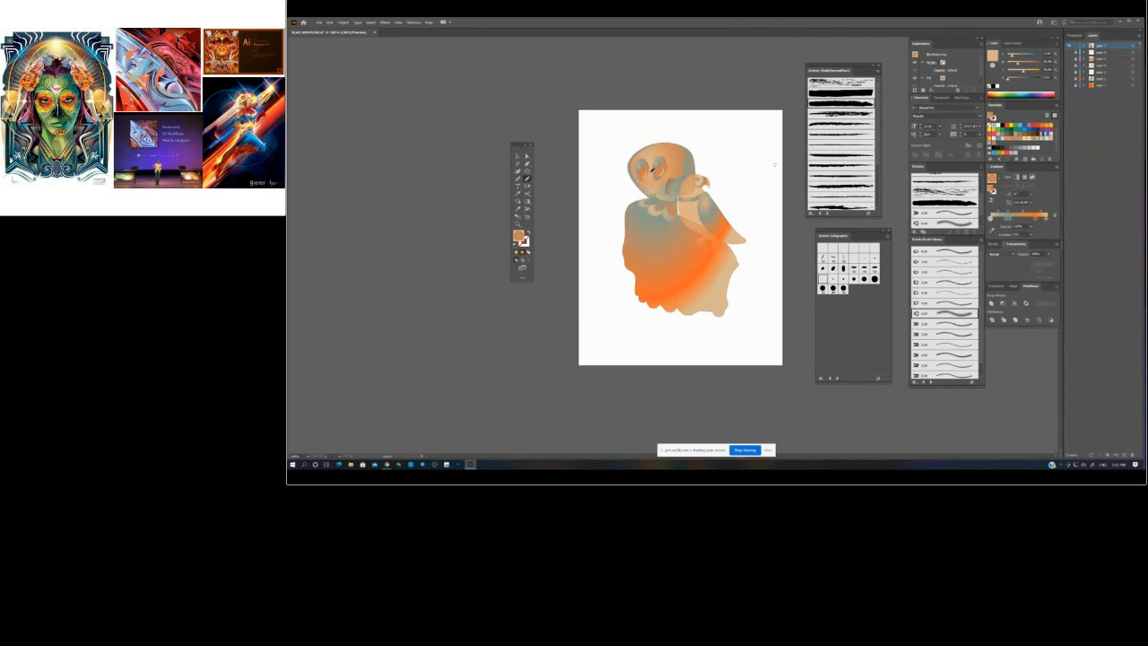
- Draw a freehand gradient cloak over the body, from the shoulders to a jagged hem, with a vertical edge below the bird
left_click_drag(630, 204, 628, 265)
mouse_move(635, 292)
left_mouse_down()
mouse_move(651, 307)
mouse_move(700, 309)
left_mouse_up()
left_click_drag(644, 205, 645, 196)
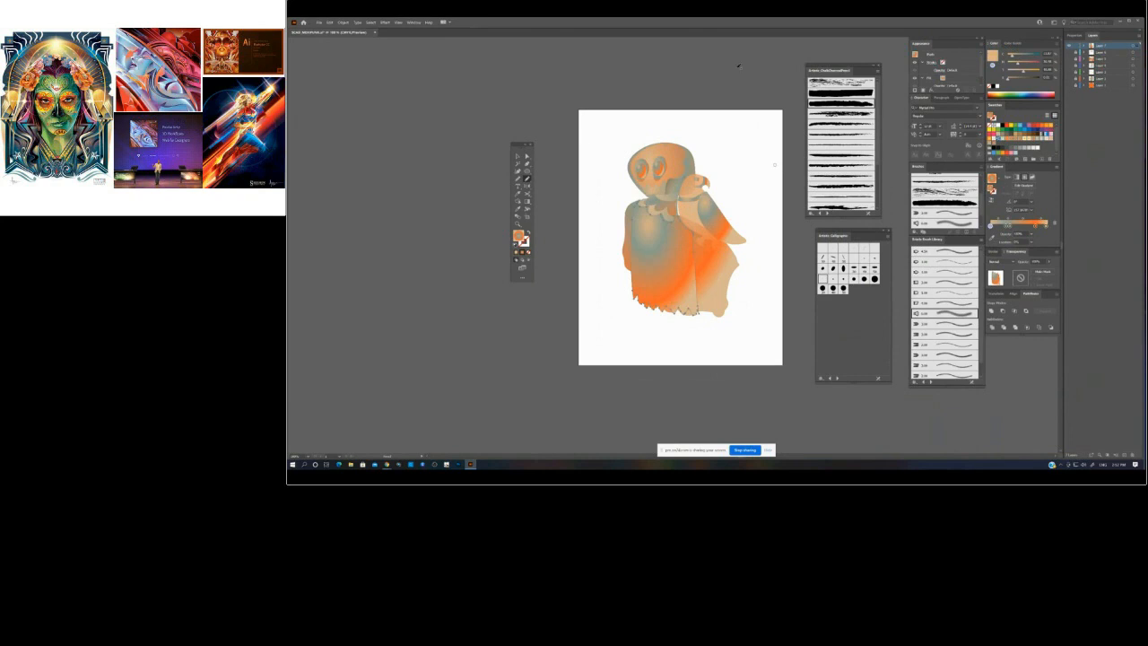
left_click(714, 79)
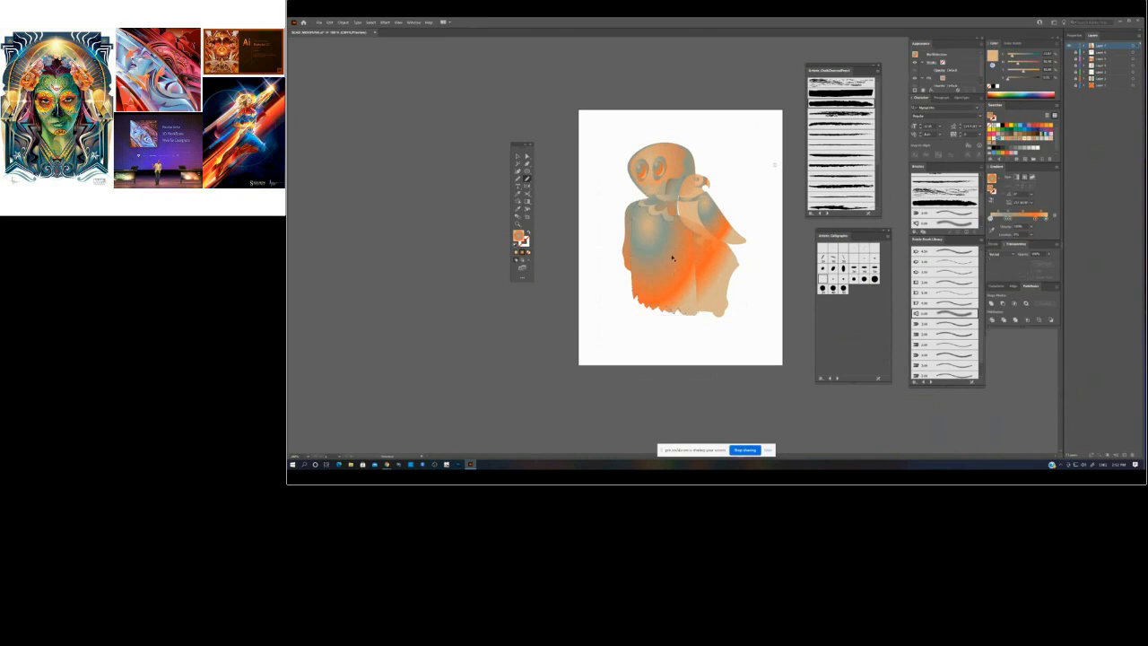
- Try to slice the cloak into diagonal pieces with freehand Knife cuts
left_click(674, 278)
left_click_drag(527, 193, 541, 201)
left_click(519, 194)
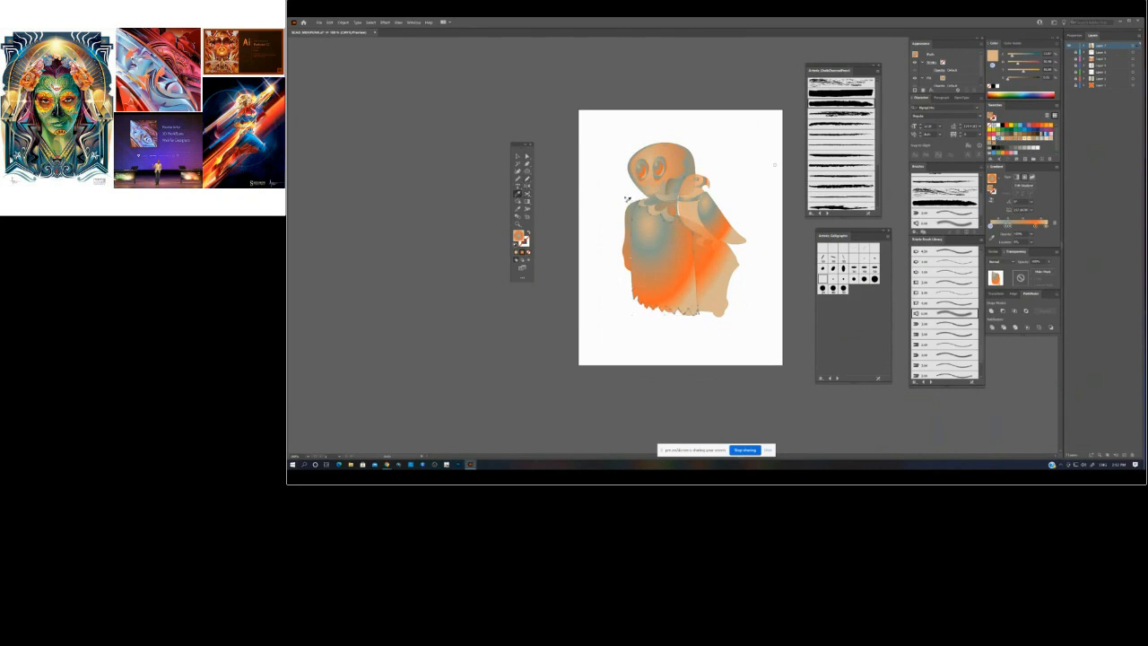
key("ctrl+z")
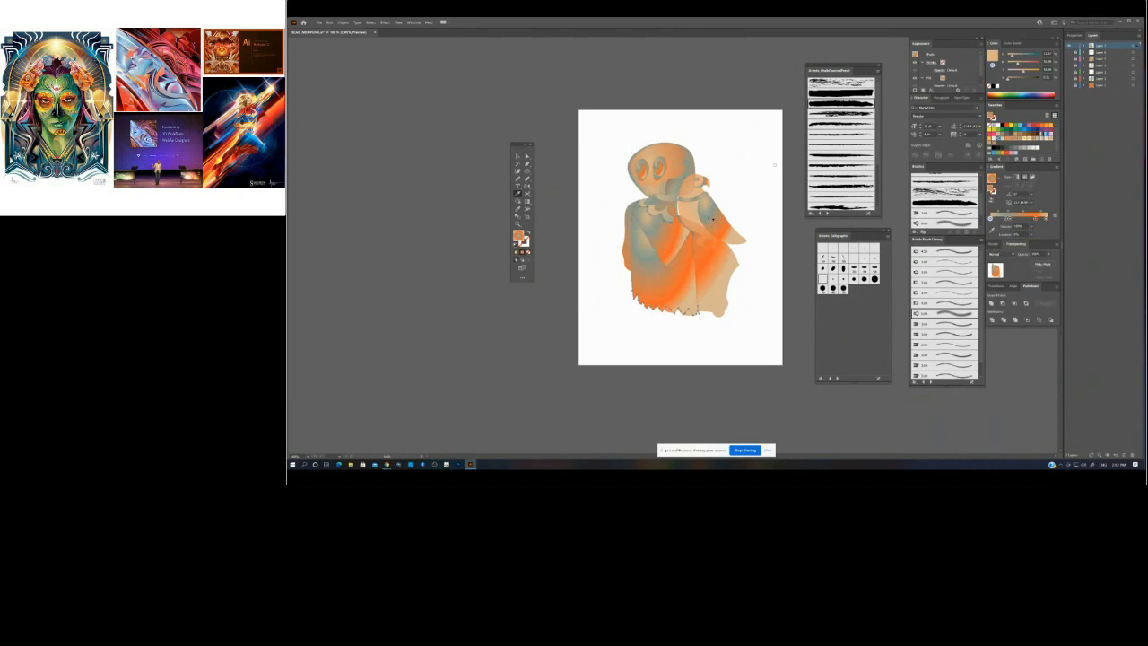
key("ctrl+z")
mouse_move(621, 189)
left_mouse_down()
mouse_move(658, 265)
mouse_move(739, 176)
left_mouse_up()
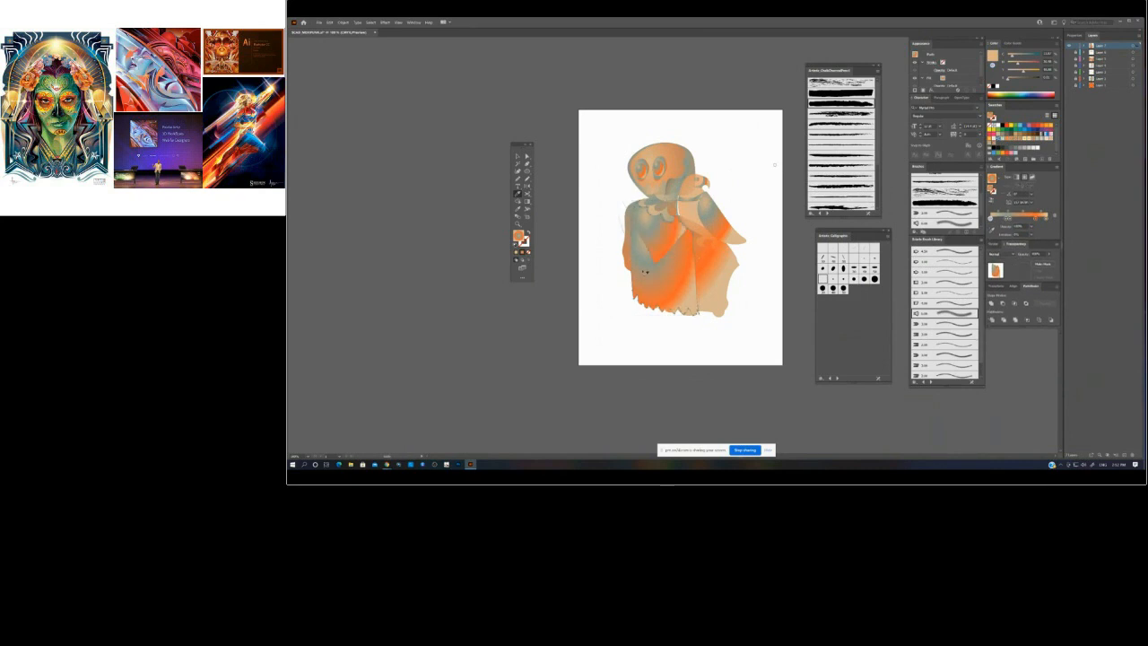
left_click_drag(697, 245, 705, 256)
left_click(585, 189, "ctrl")
left_click(664, 241, "ctrl")
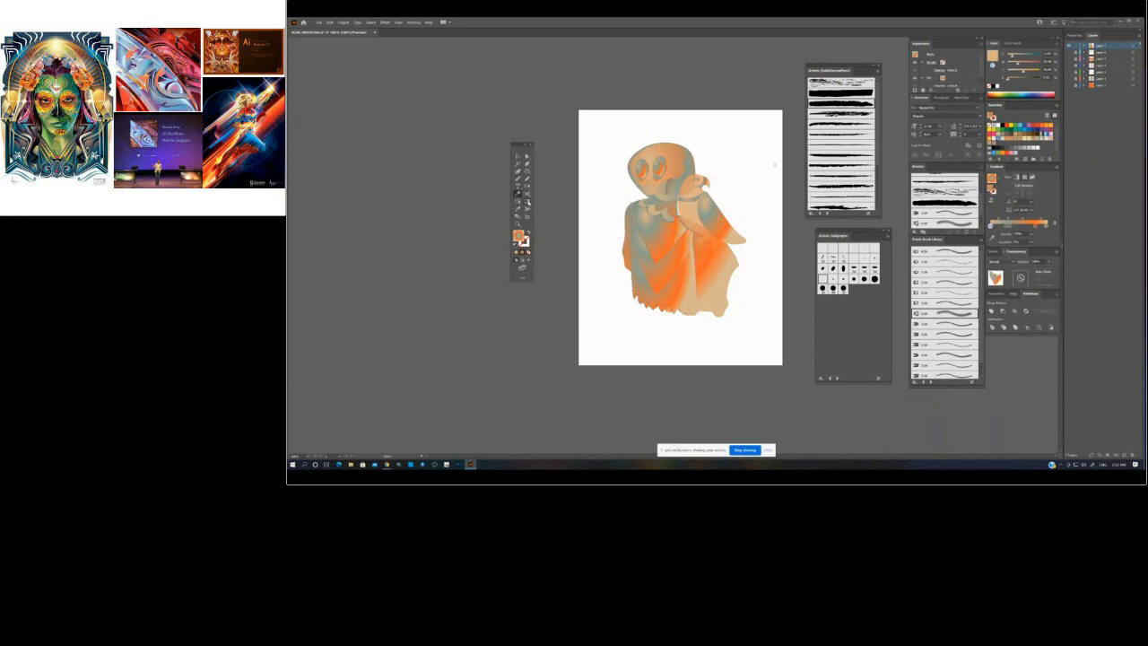
- Try to redirect the gradient on a sliced cloak piece and bring a cloak piece to the front
left_click(527, 201)
mouse_move(688, 216)
left_mouse_down()
mouse_move(756, 213)
mouse_move(714, 210)
left_mouse_up()
left_click(761, 153, "ctrl")
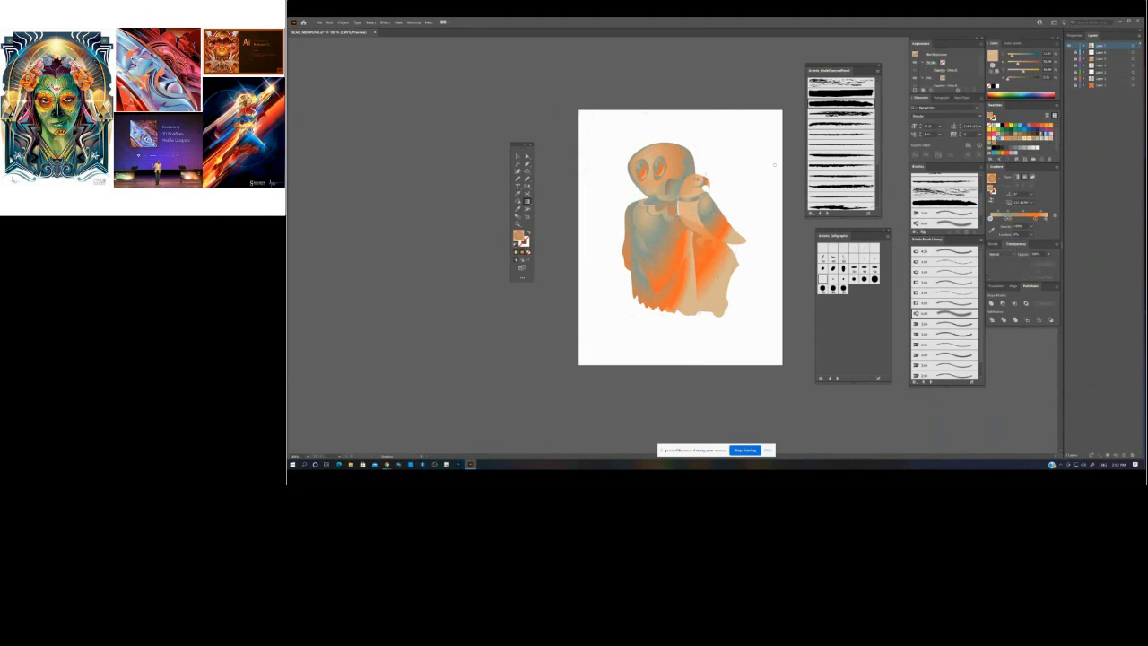
left_click(654, 246, "ctrl")
left_click(672, 268, "ctrl")
key("ctrl+shift+]")
left_click(743, 128, "ctrl")
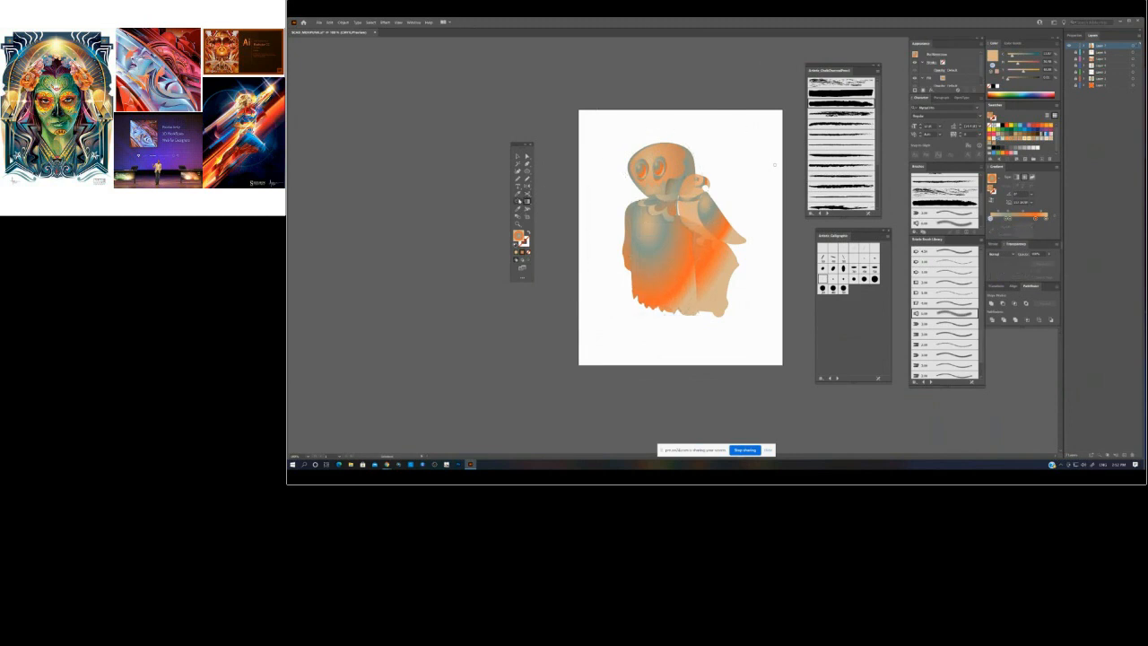
- Slice the cloak into several diagonal bands with freehand Knife cuts and select the central band for editing
left_click(518, 195)
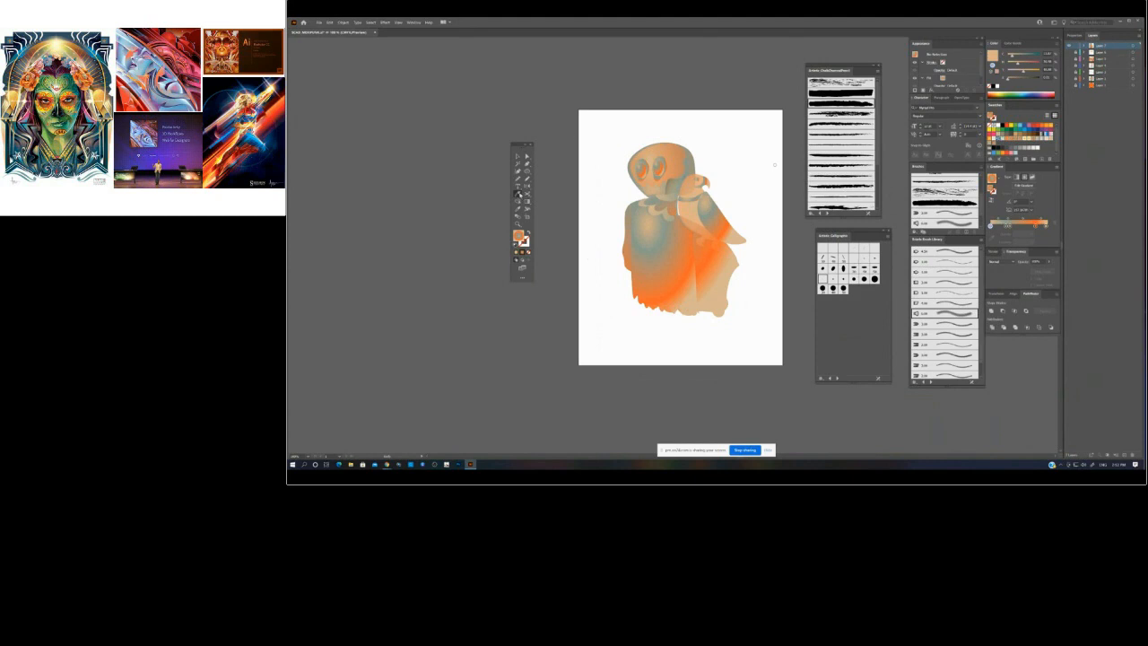
left_click(688, 249)
left_click_drag(628, 203, 746, 165)
mouse_move(623, 227)
left_mouse_down()
mouse_move(689, 246)
mouse_move(768, 171)
left_mouse_up()
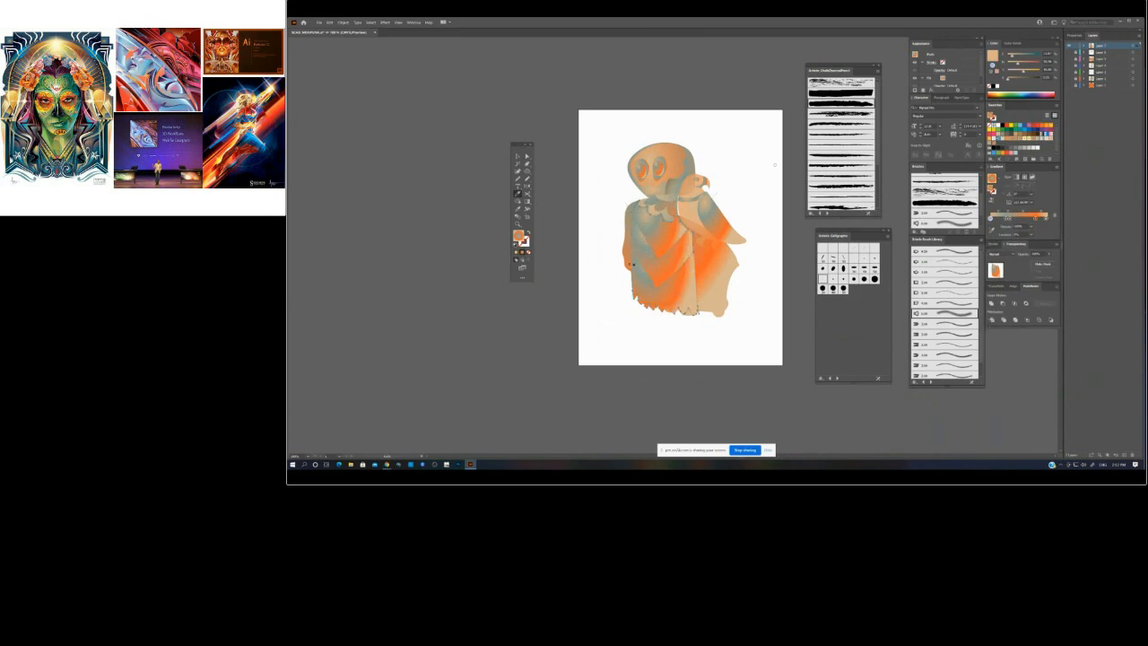
left_click_drag(661, 304, 760, 210)
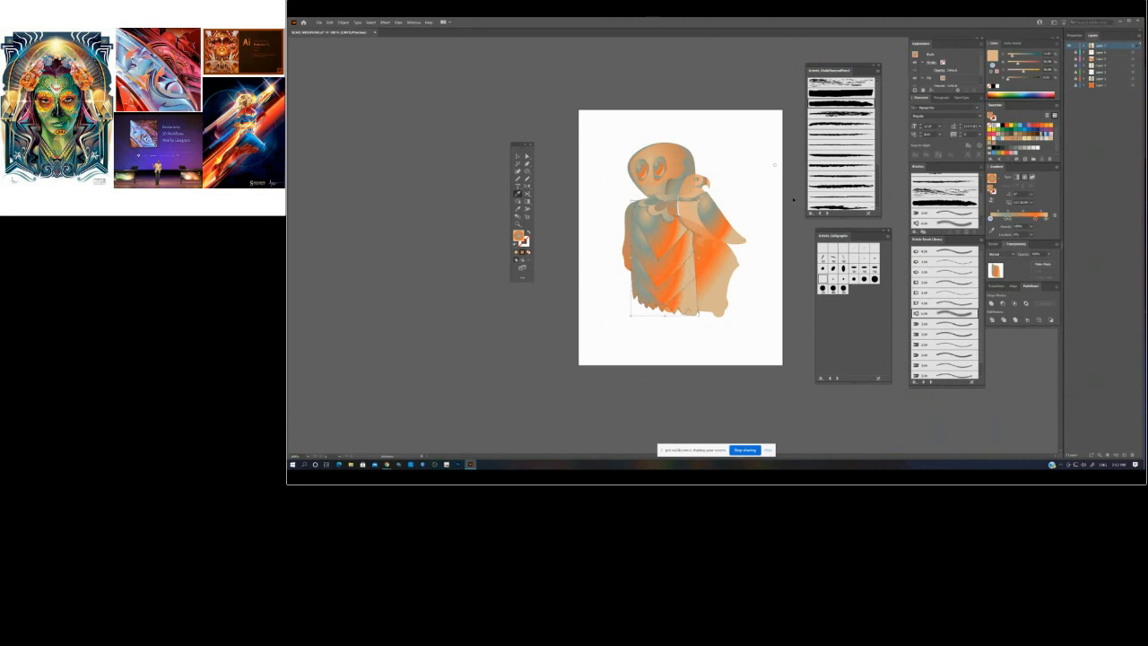
left_click(663, 242, "ctrl")
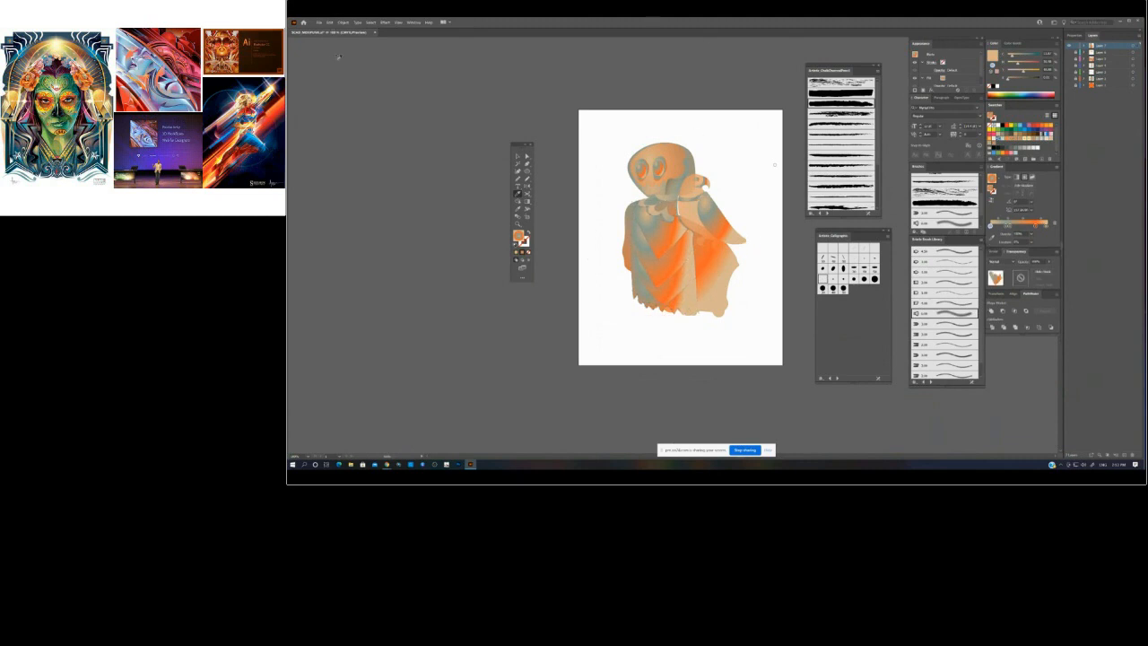
left_click(329, 22)
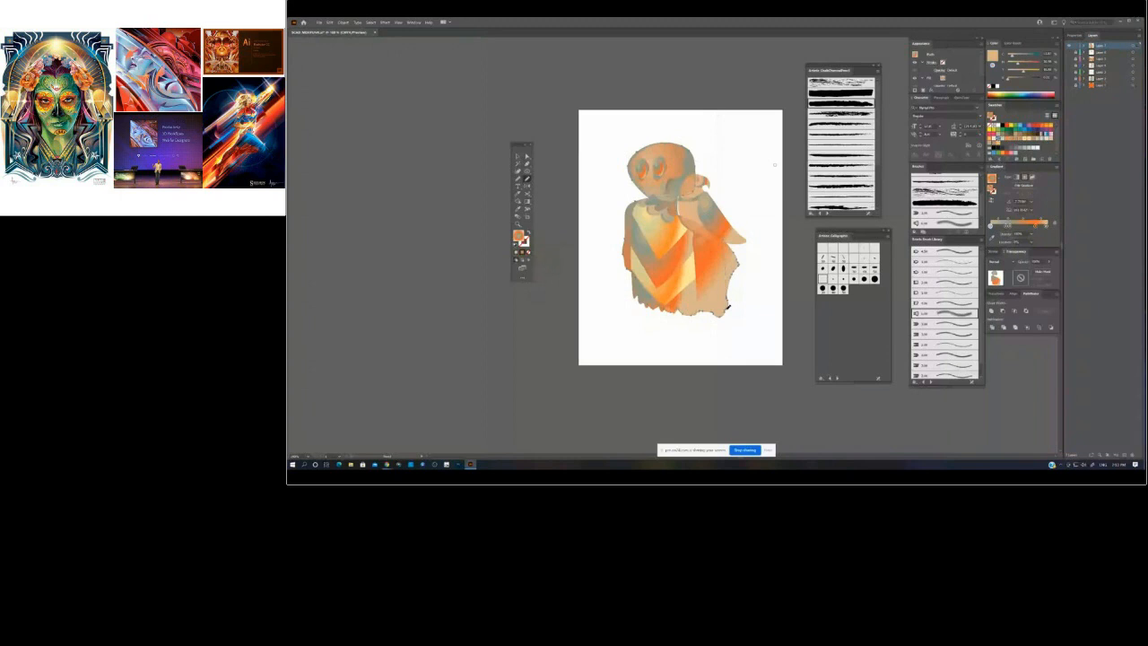
- Undo the last body outline edit and try to draw a narrow vertical strip along the body's lower right edge
key("ctrl+z")
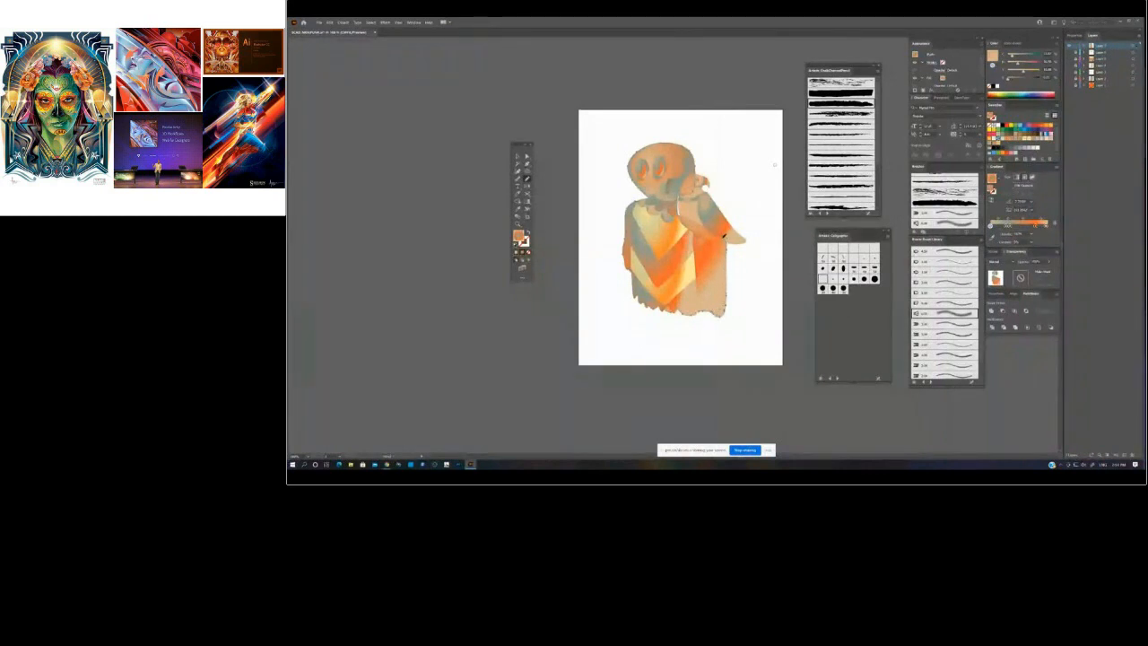
left_click_drag(721, 234, 724, 239)
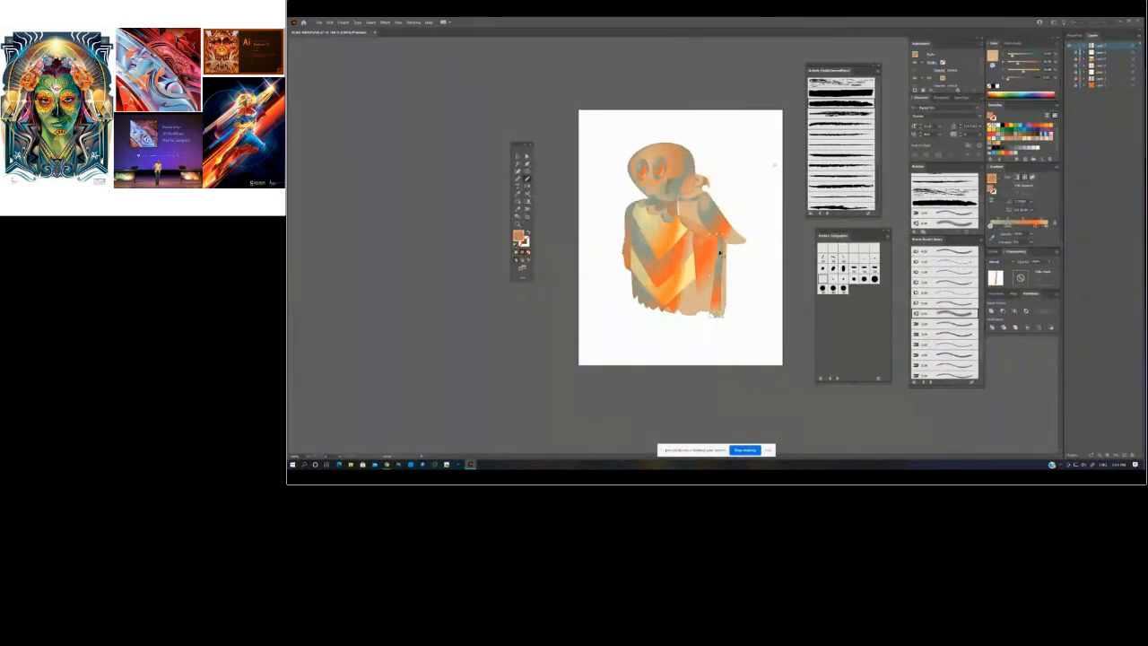
key("ctrl+z")
key("ctrl+z")
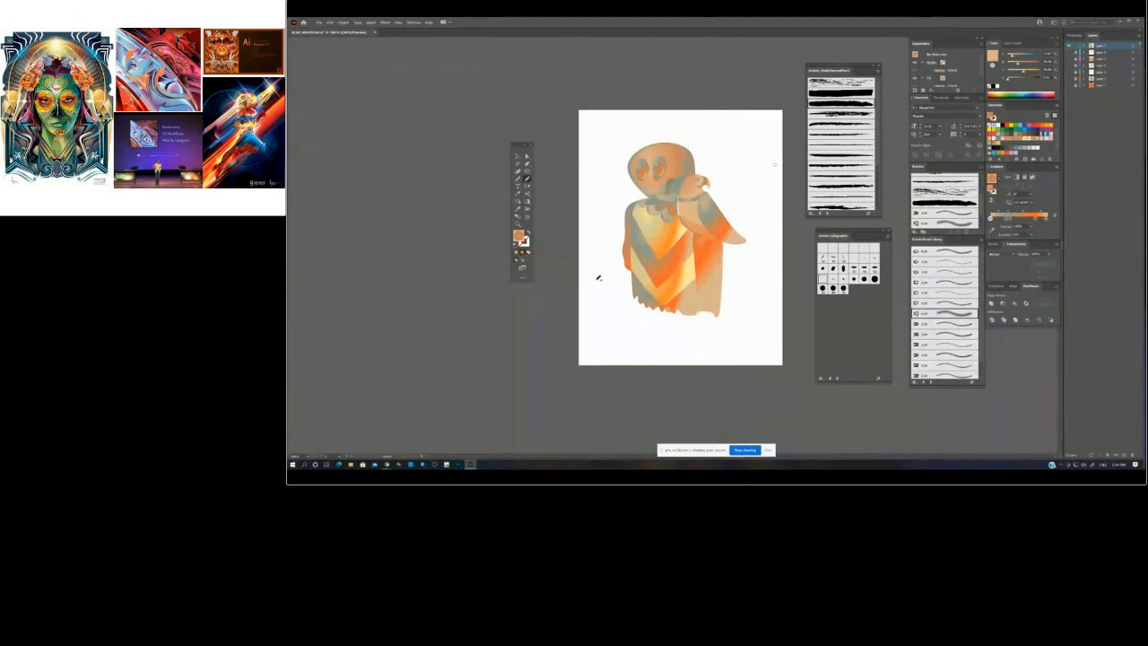
- Create a new layer and draw a freehand forearm and hand reaching across the body beneath the bird
left_click(516, 156)
left_click(527, 178)
left_click(1124, 456)
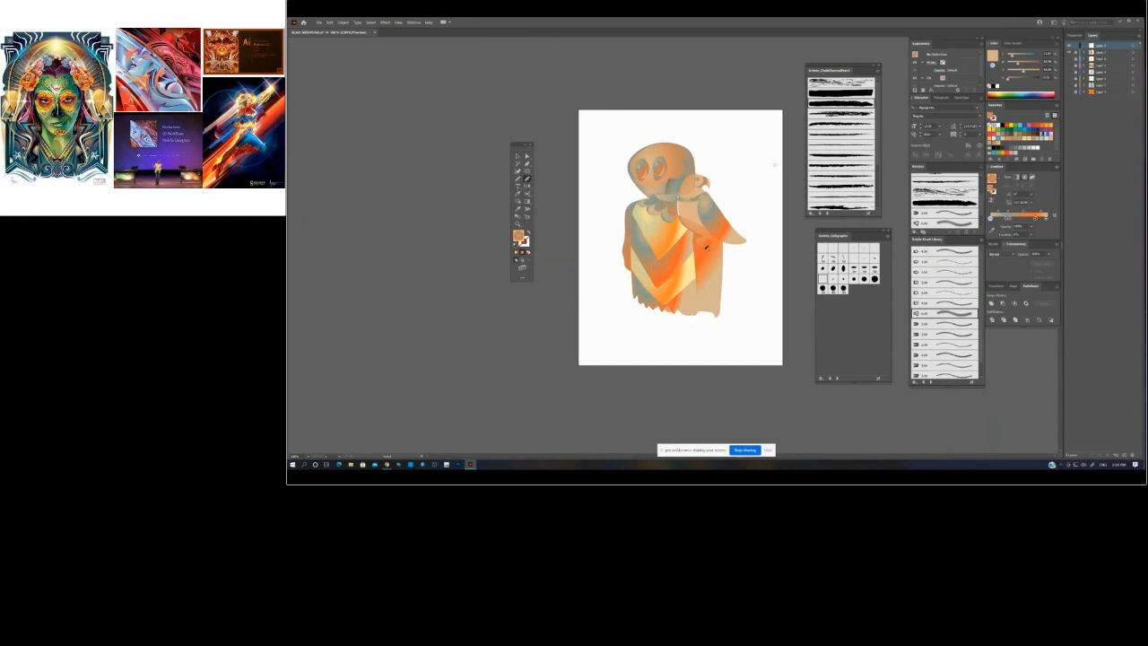
left_click_drag(755, 244, 723, 262)
left_click_drag(704, 241, 726, 241)
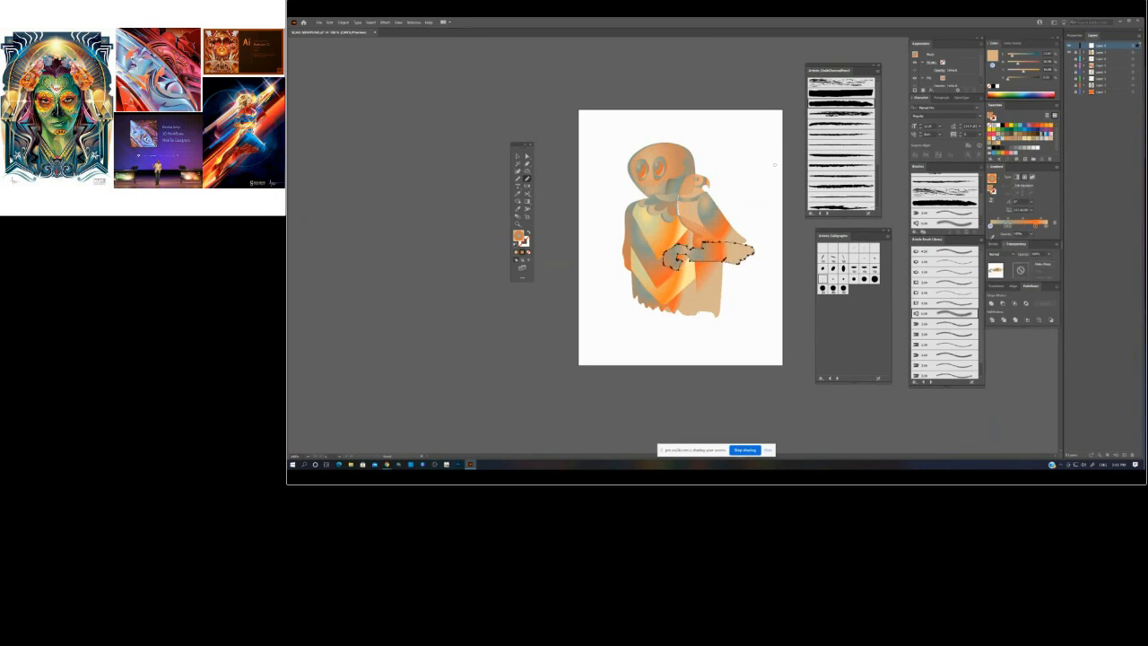
- Give the forearm a linear gradient running along its length
left_click(530, 200)
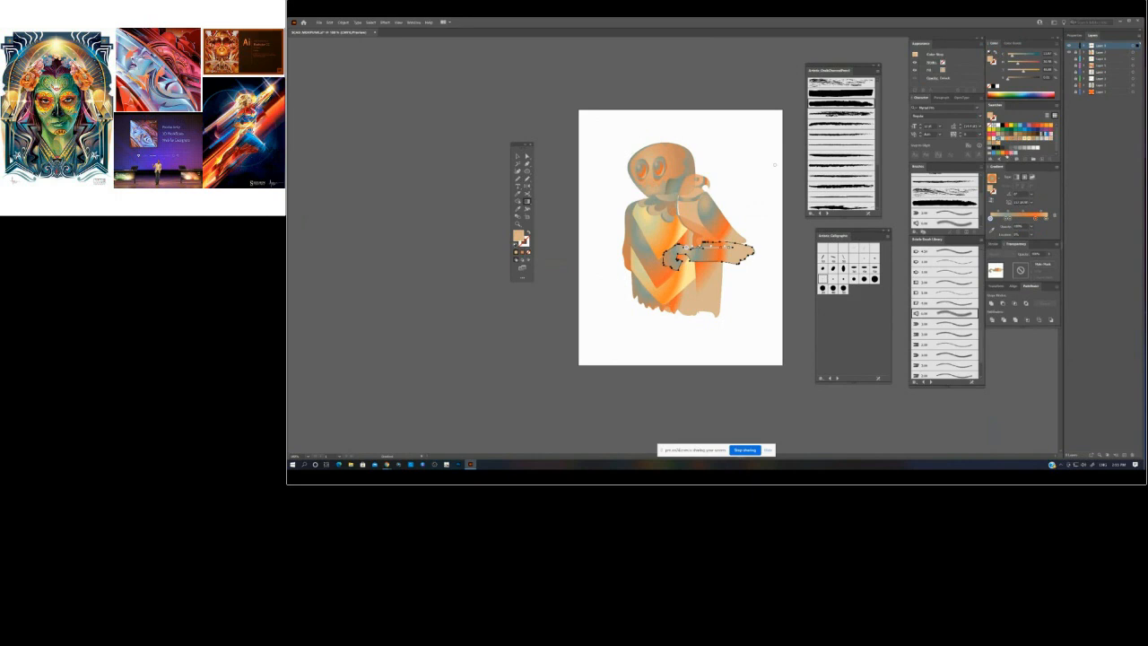
left_click(1017, 178)
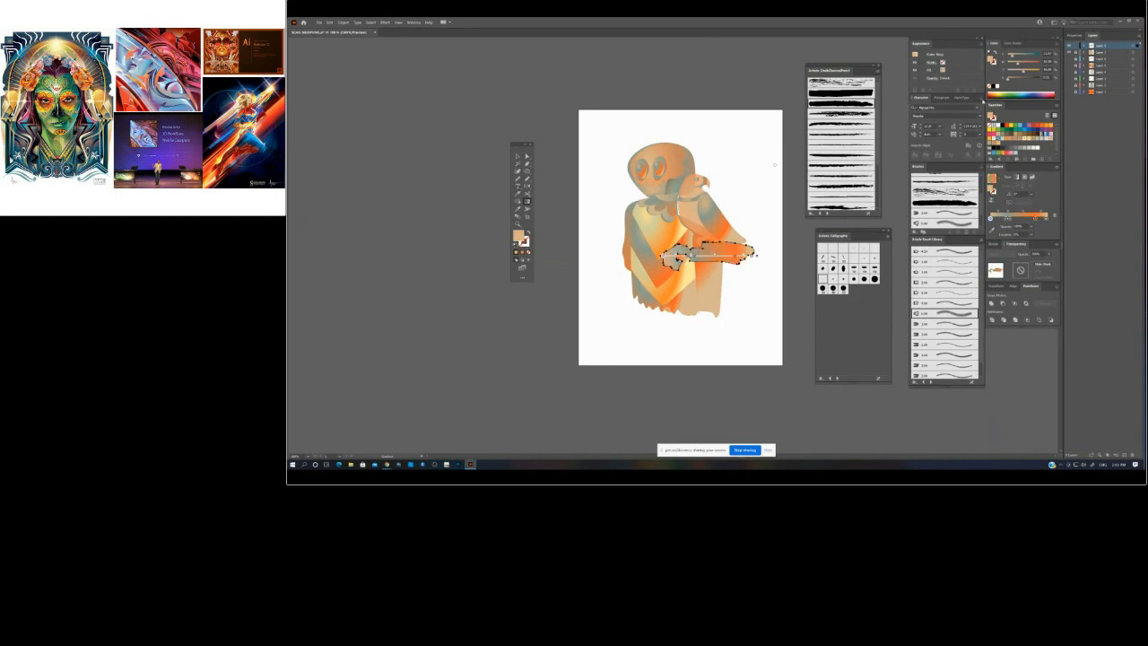
left_click(730, 87, "ctrl")
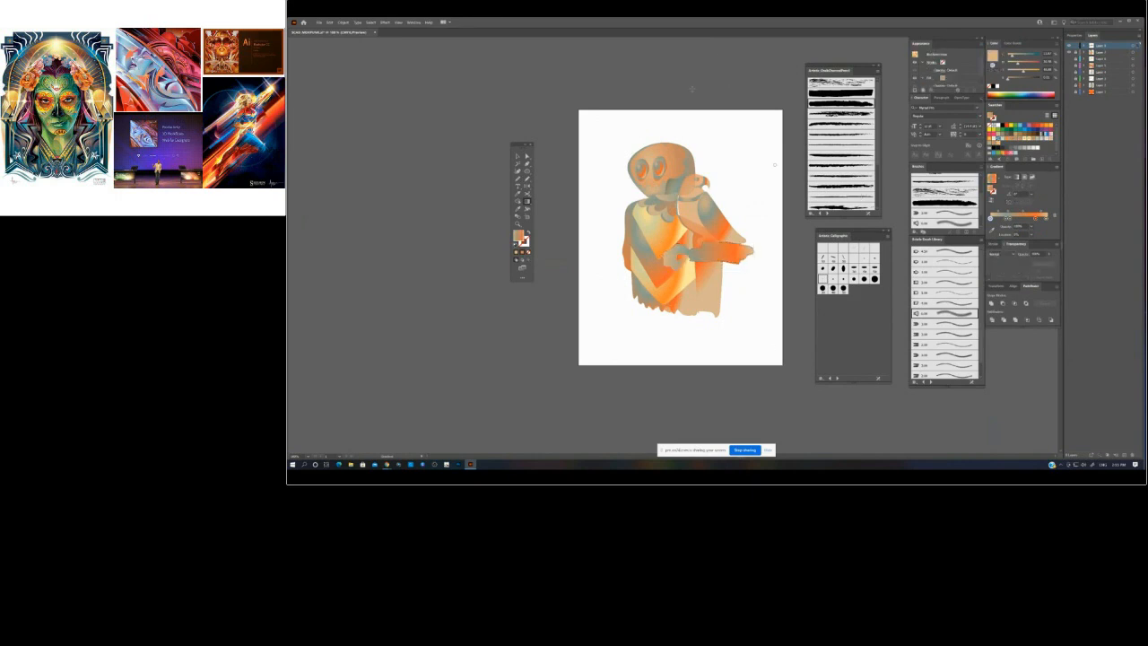
- Draw a freehand shadow shape on the body below the forearm and adjust its gradient
left_click(527, 179)
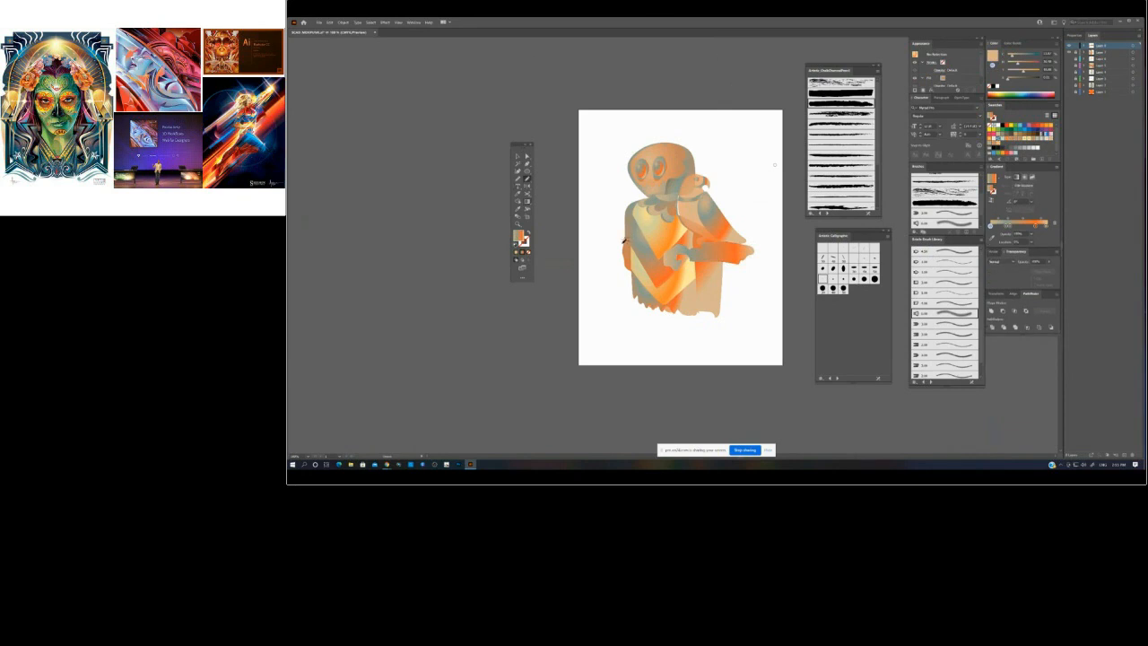
left_click_drag(613, 246, 618, 261)
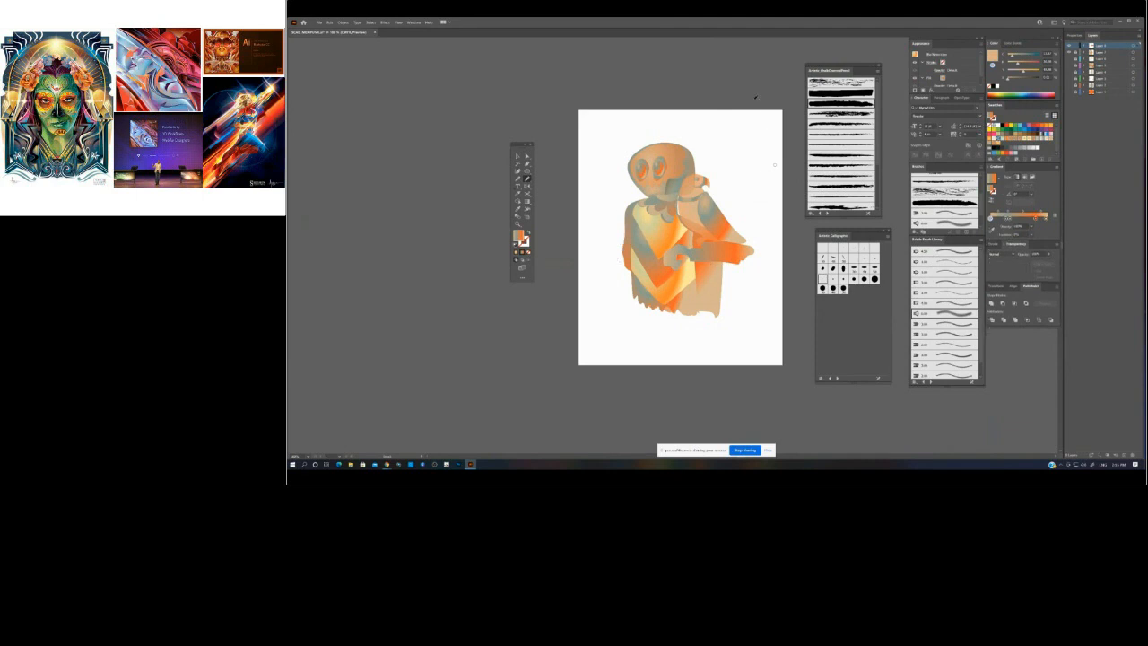
mouse_move(713, 261)
left_mouse_down()
mouse_move(699, 310)
mouse_move(713, 261)
mouse_move(723, 305)
left_mouse_up()
left_click(527, 201)
left_click(797, 239, "ctrl")
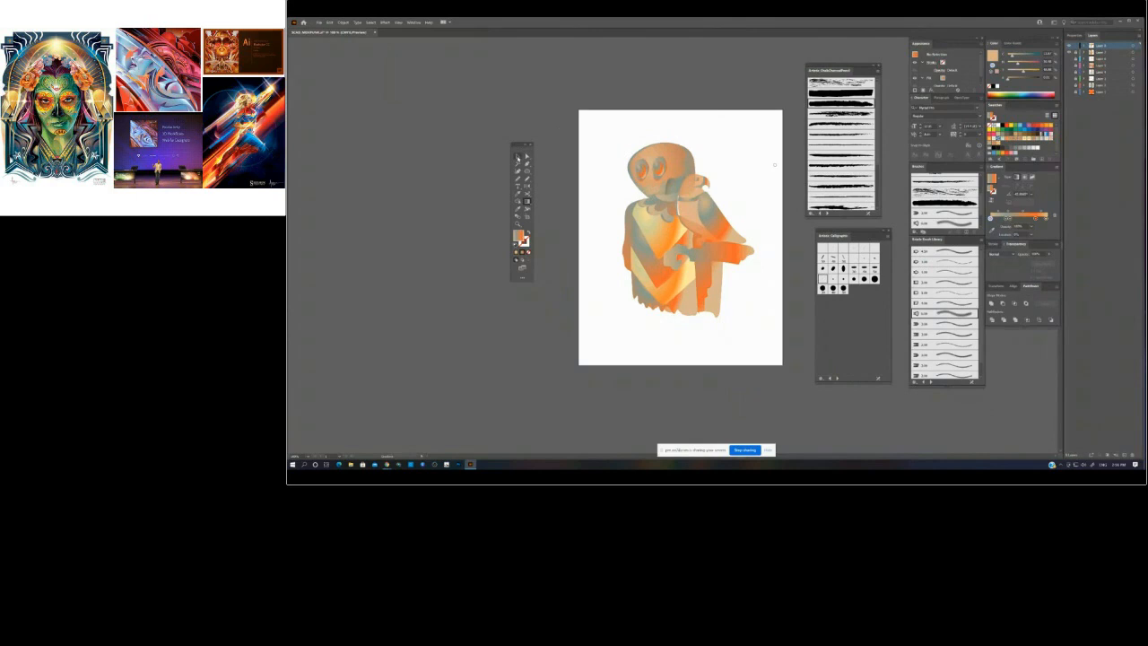
- Draw a small freehand band across the middle of the forearm and set its blend mode to Multiply
left_click(516, 156)
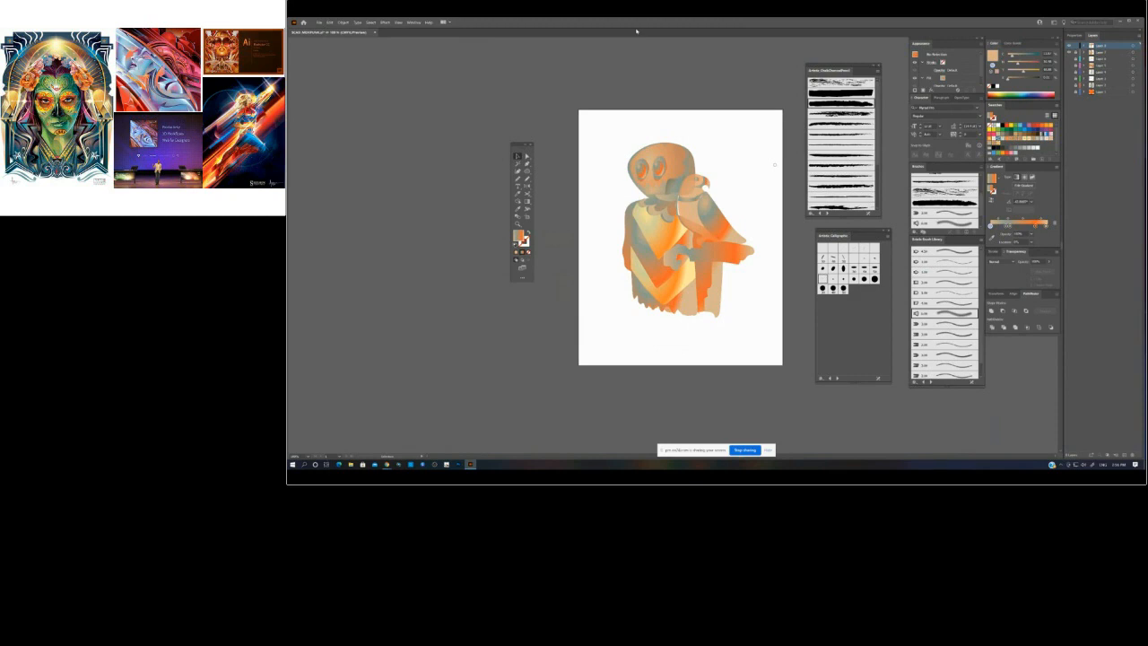
left_click(738, 257)
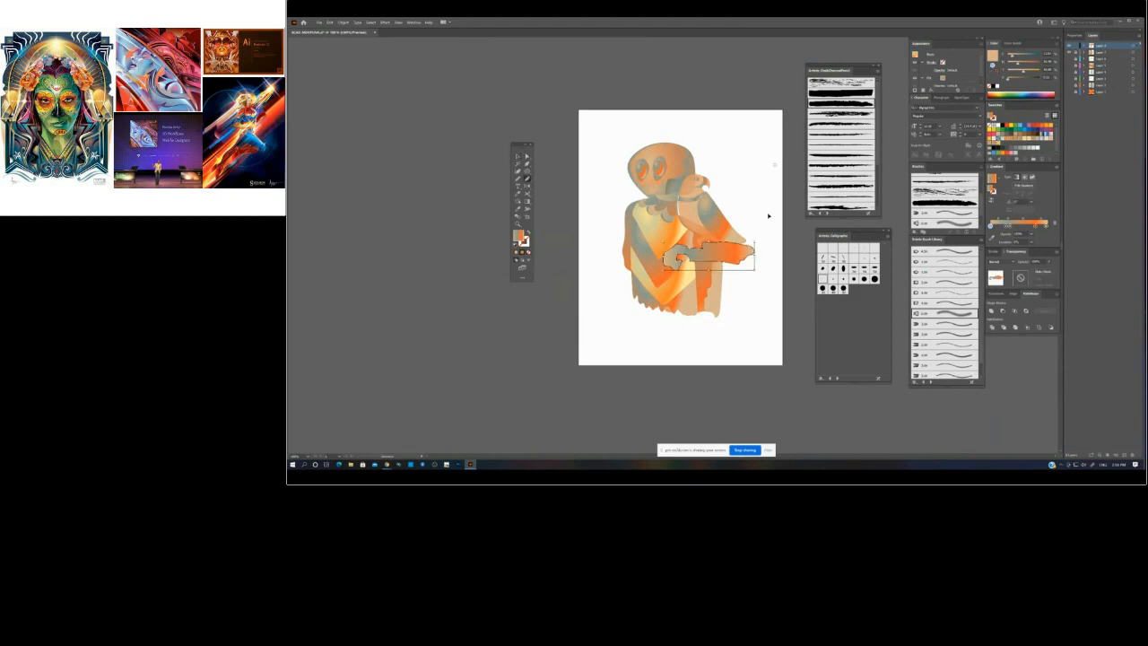
left_click(768, 216, "ctrl")
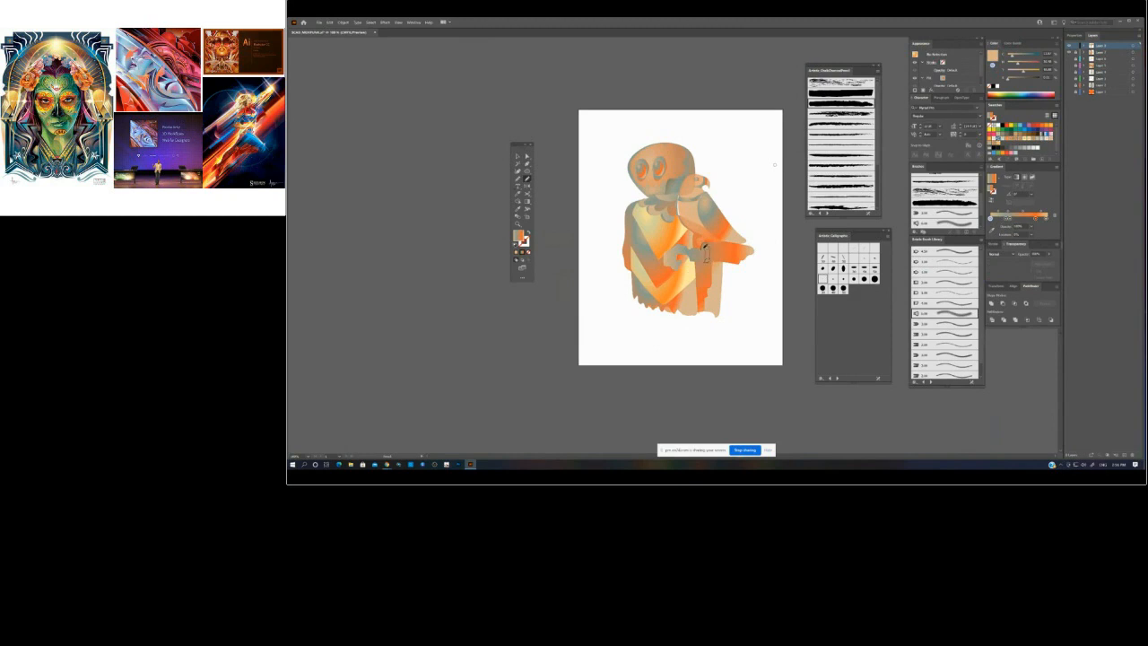
left_click(705, 250)
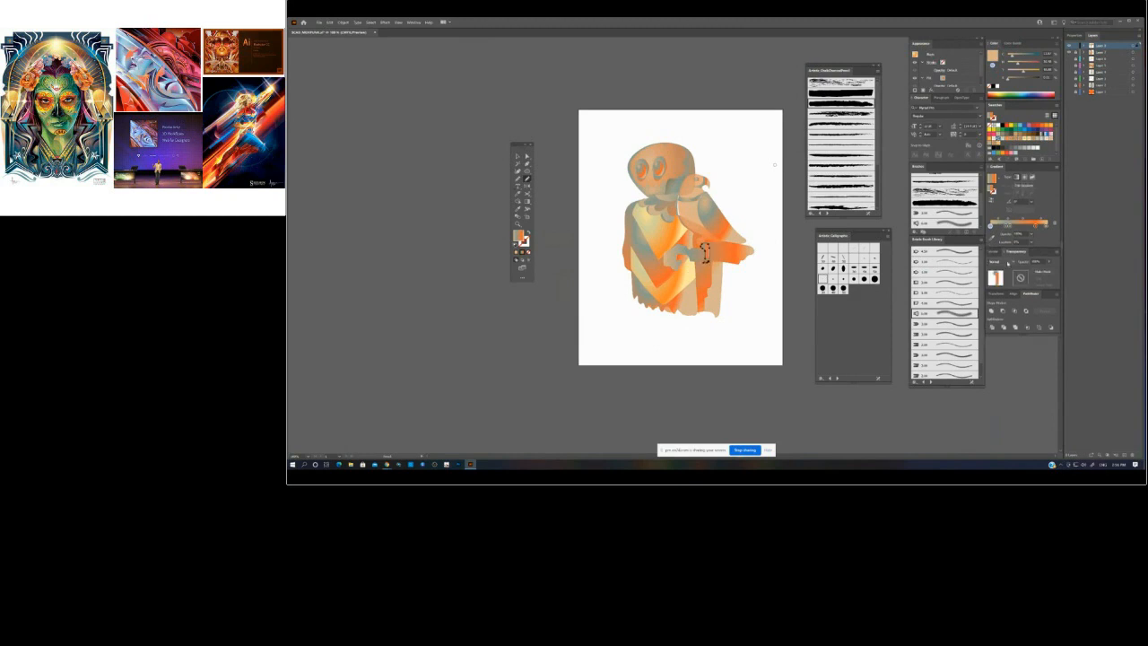
left_click(1003, 261)
left_click(999, 291)
left_click(686, 114)
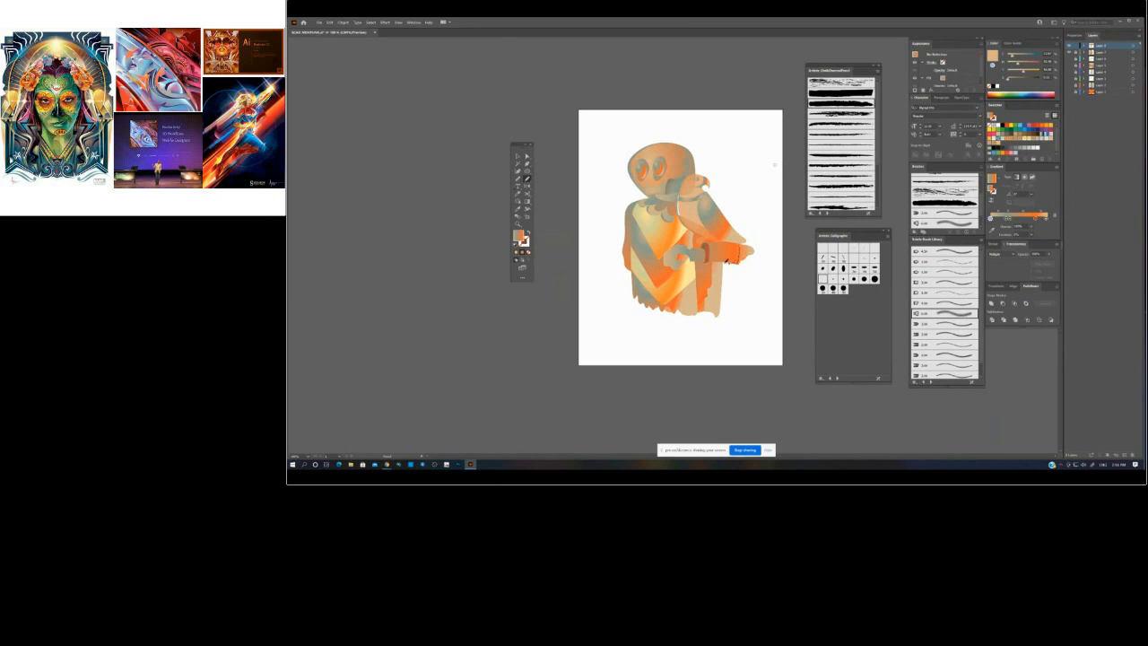
- Draw a freehand sleeve shape over the forearm's right half and redirect its gradient diagonally
mouse_move(710, 260)
left_mouse_down()
mouse_move(708, 248)
mouse_move(745, 241)
mouse_move(739, 263)
mouse_move(711, 259)
mouse_move(709, 240)
left_mouse_up()
key("ctrl+z")
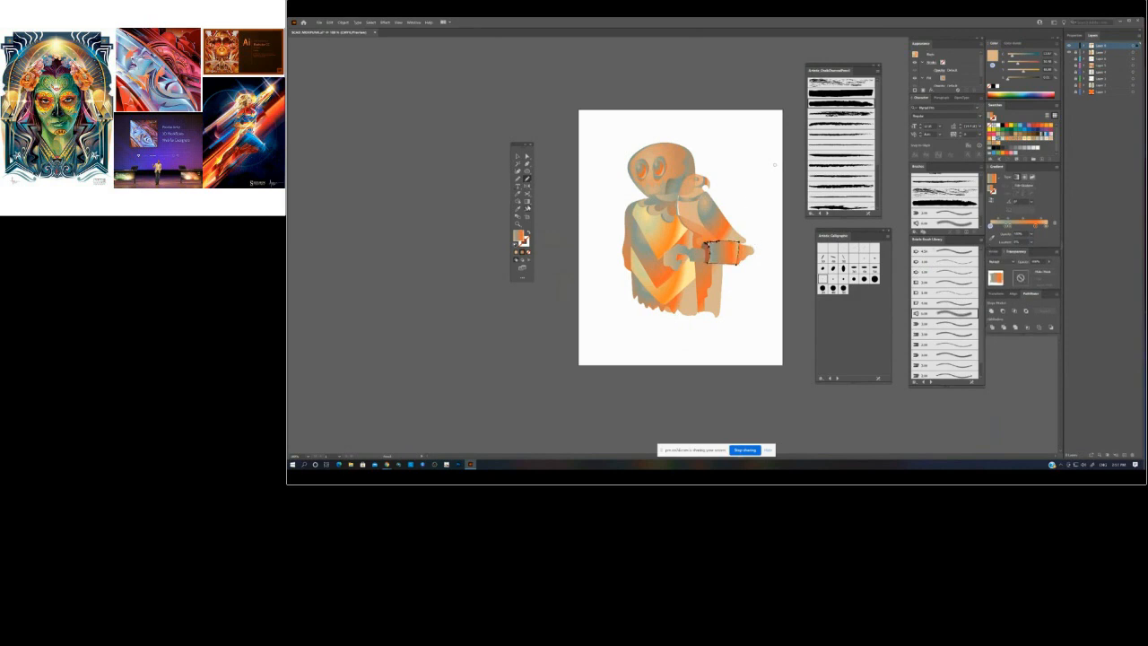
left_click(528, 201)
mouse_move(721, 212)
left_mouse_down()
mouse_move(723, 303)
mouse_move(740, 226)
left_mouse_up()
left_click(766, 268)
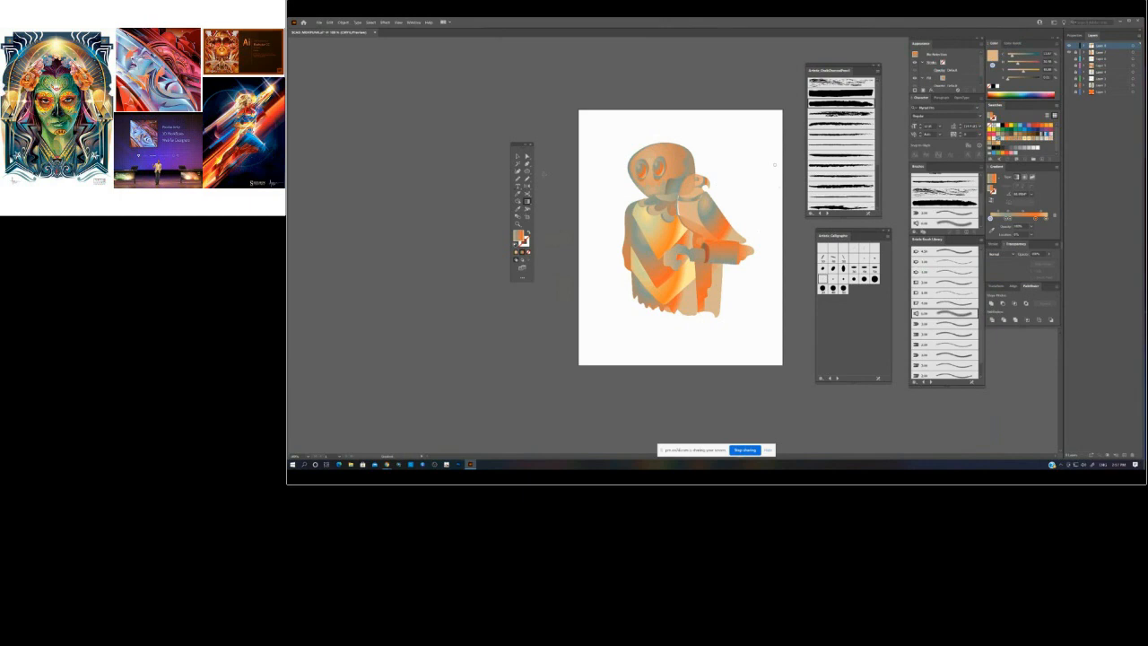
- Refine the outline at the forearm's right end freehand
left_click(527, 179)
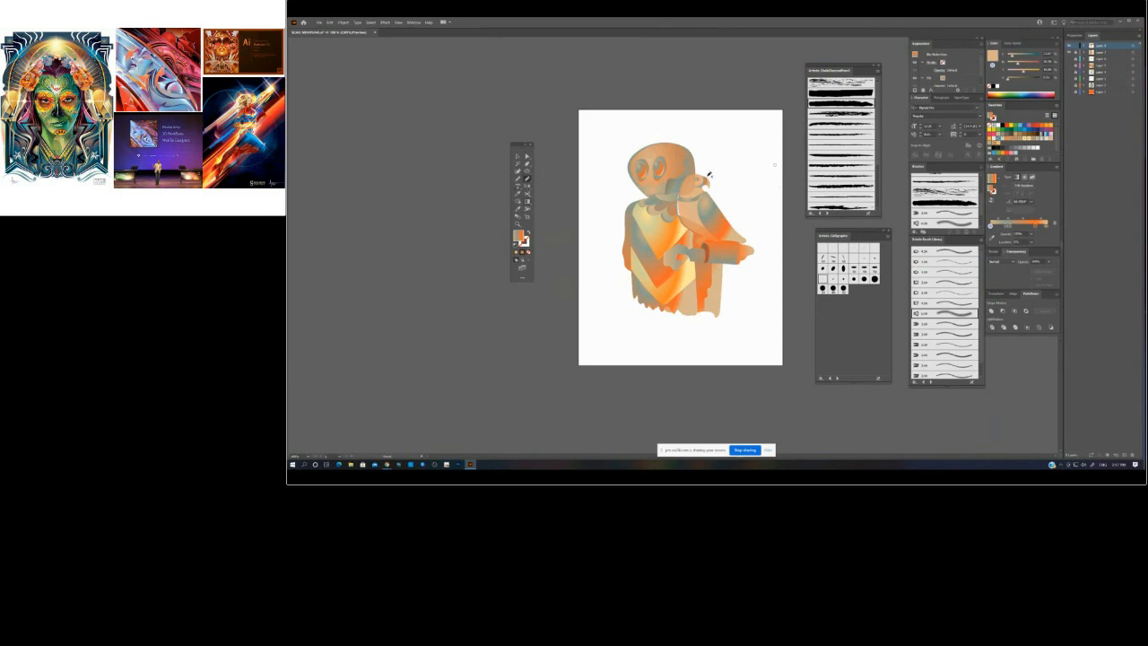
left_click(751, 258)
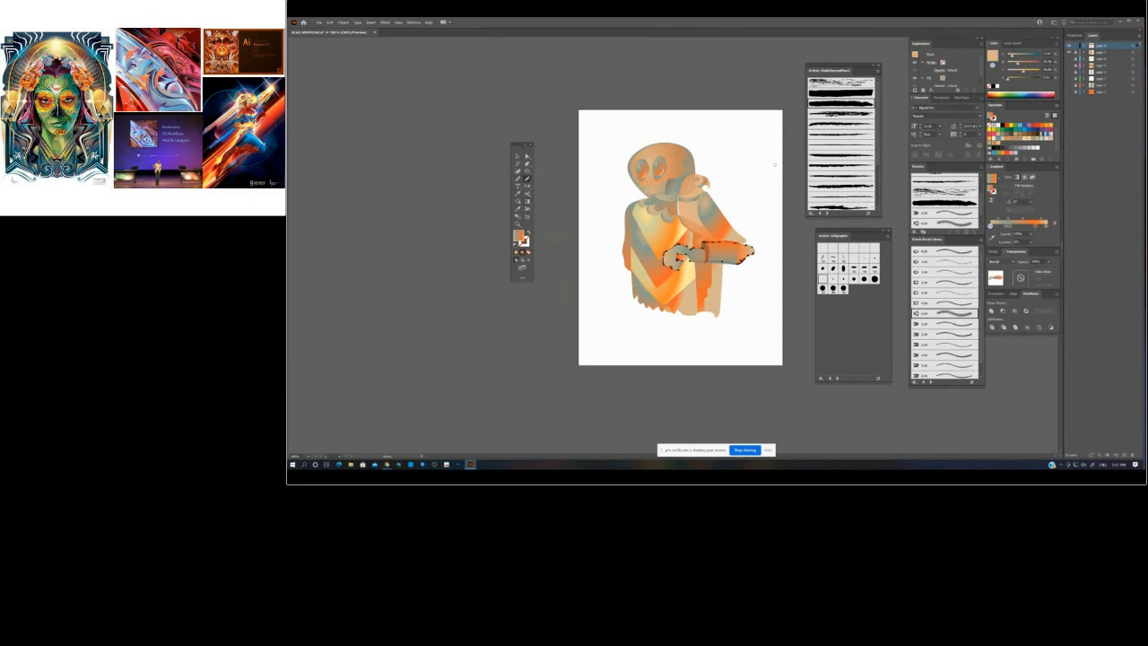
left_click_drag(754, 254, 754, 246)
left_click(638, 84)
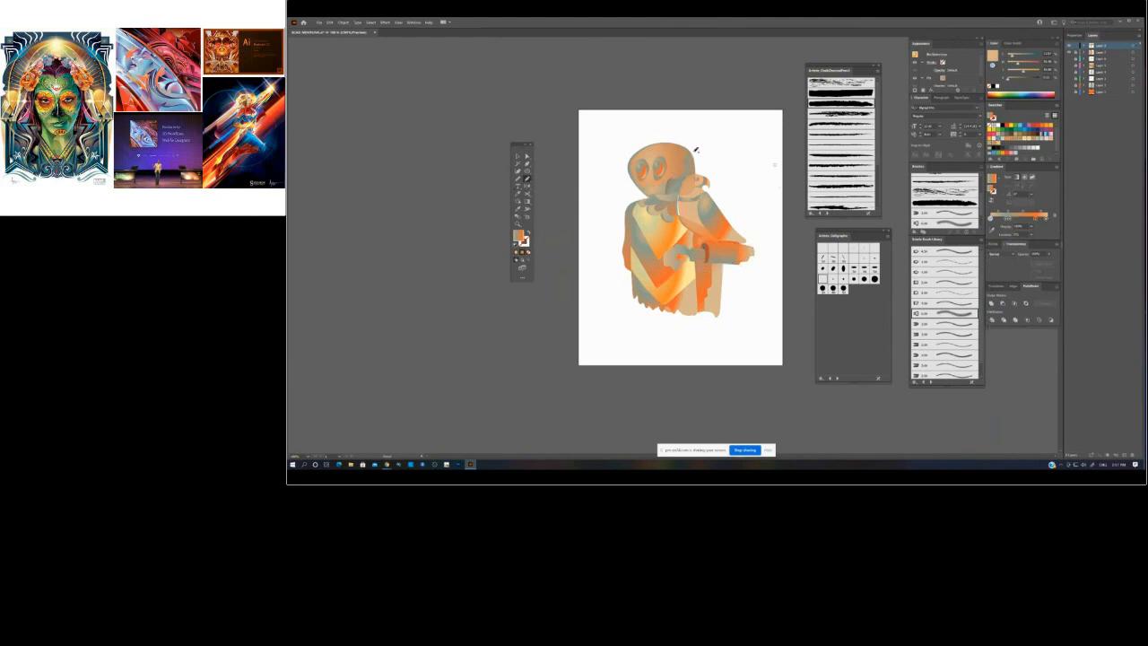
- Draw a freehand arm and hand hanging down the left side of the figure's body
mouse_move(628, 209)
left_mouse_down()
mouse_move(615, 314)
mouse_move(630, 317)
mouse_move(640, 298)
left_mouse_up()
left_click_drag(633, 210, 618, 248)
left_click(527, 201)
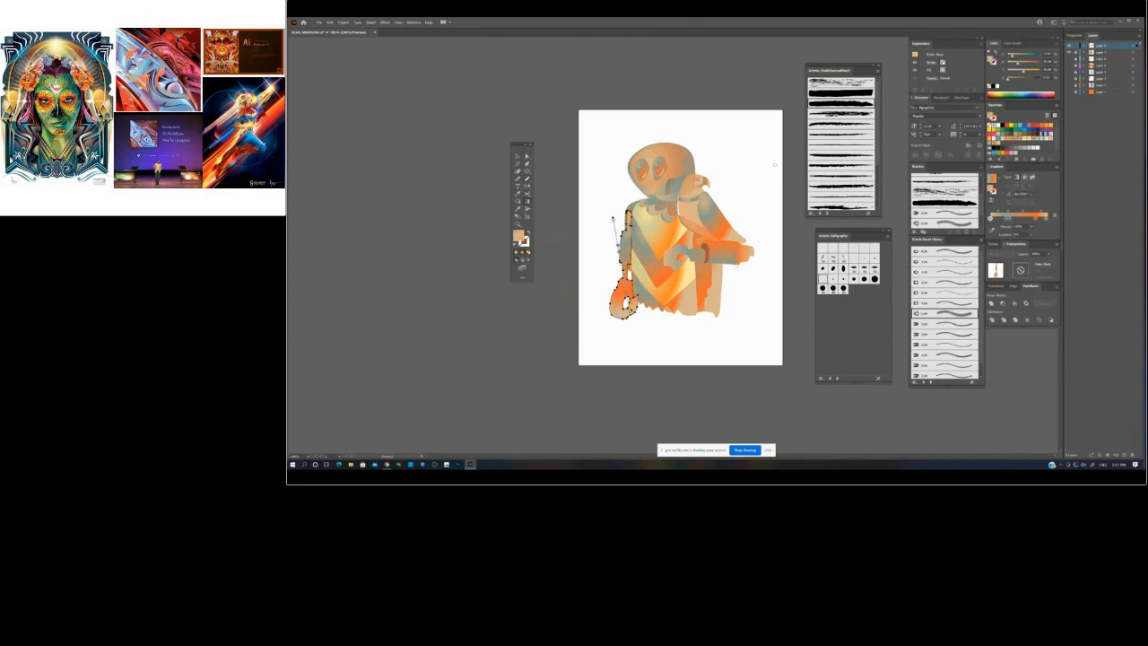
left_click(762, 170, "ctrl")
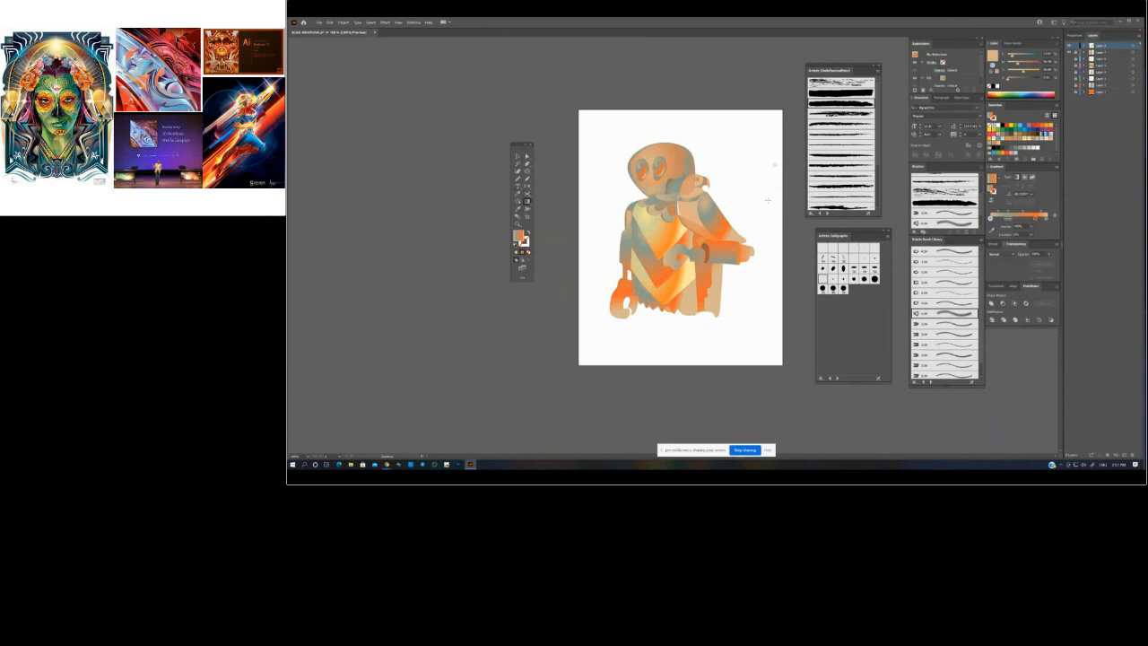
- Adjust a gradient stop on the hanging arm and redirect its gradient from above the shoulder to below the hand
left_click(630, 215, "ctrl")
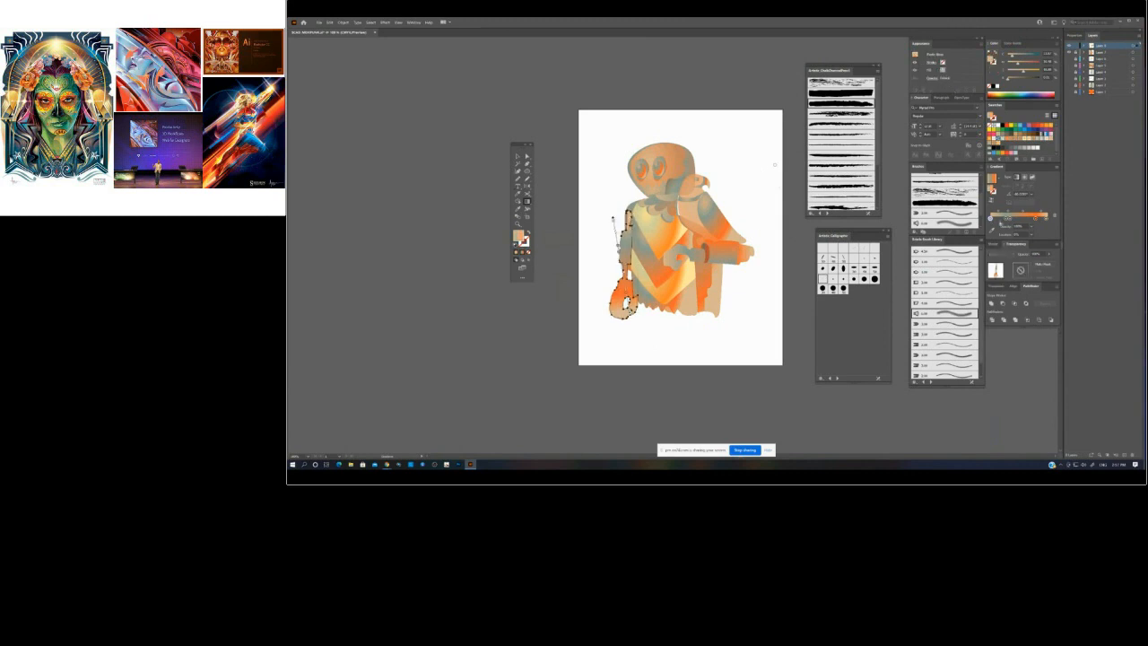
left_click(1036, 227)
left_click(1037, 238)
left_click_drag(648, 184, 611, 357)
left_click(750, 163, "ctrl")
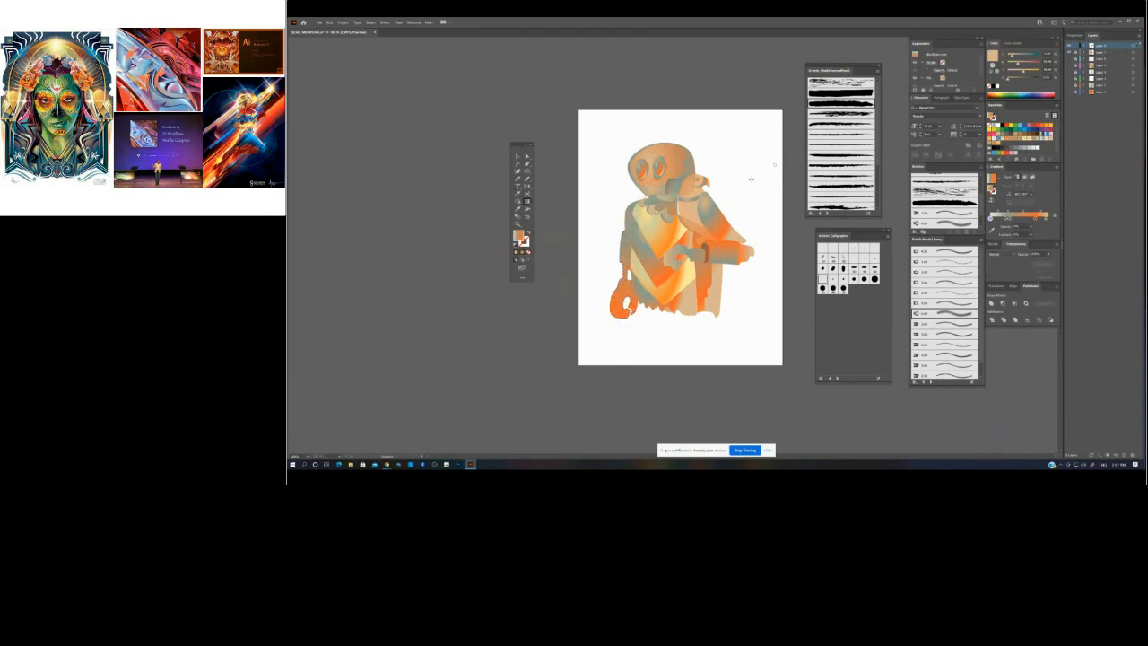
- Reshape the cloak's lower edge freehand into a row of hanging fringe strands
left_click(528, 179)
left_click(718, 287, "ctrl")
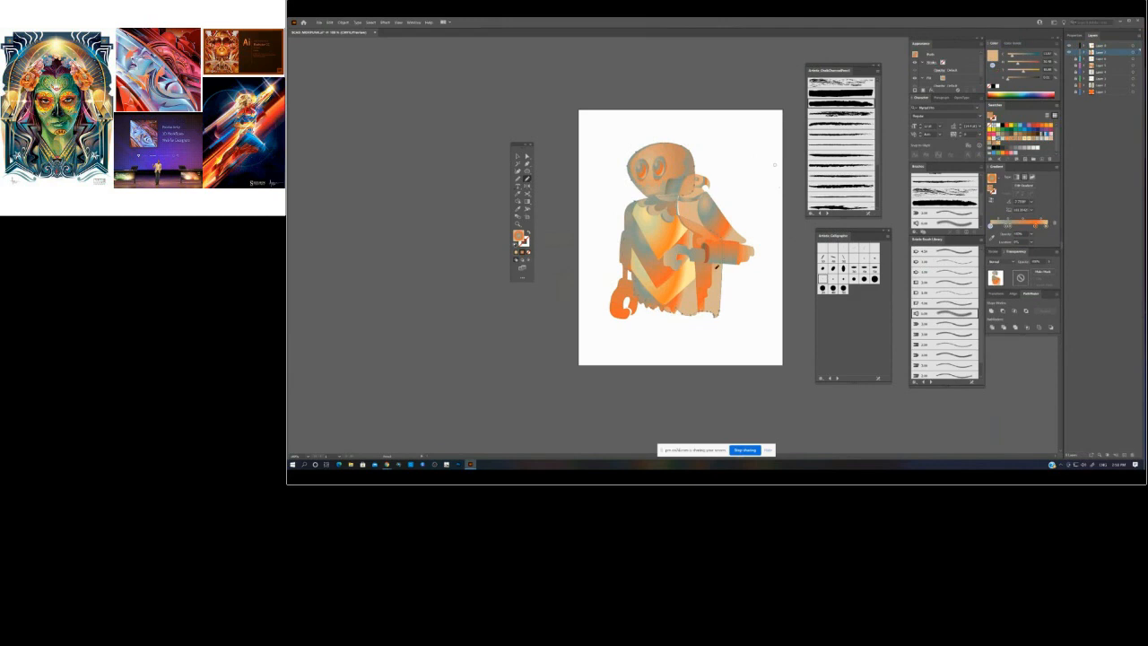
left_click_drag(716, 313, 705, 309)
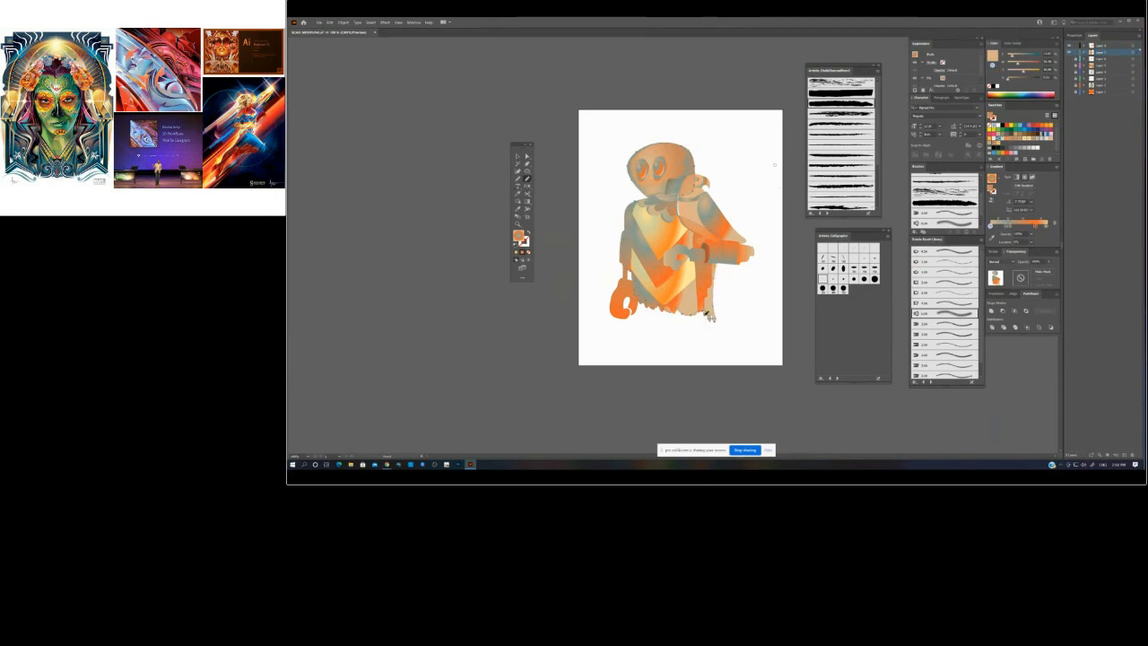
left_click(761, 164)
left_click_drag(648, 311, 715, 320)
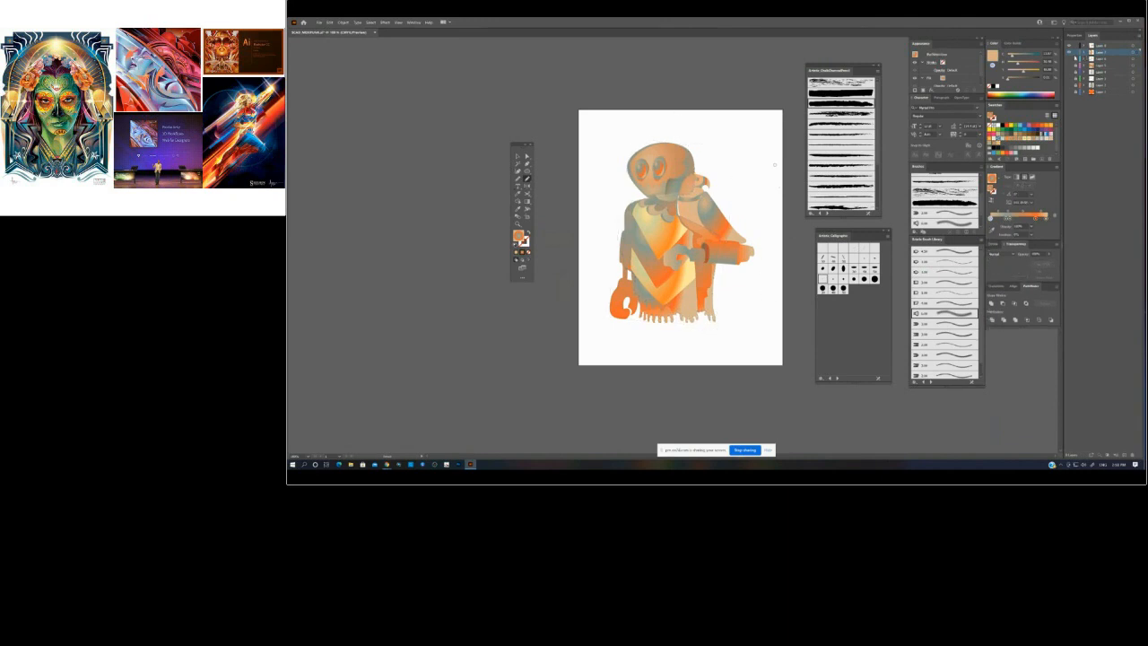
- Make the top layer active and examine the figure's overlapping paths in outline view before returning to preview
left_click(1109, 46)
key("ctrl+y")
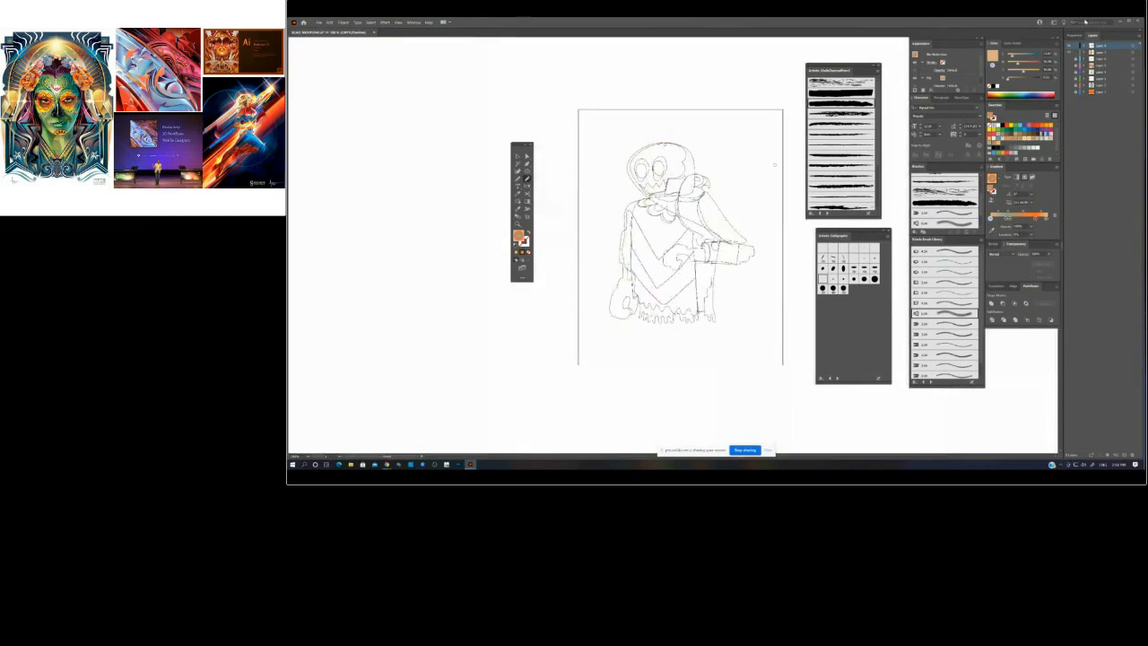
key("ctrl+y")
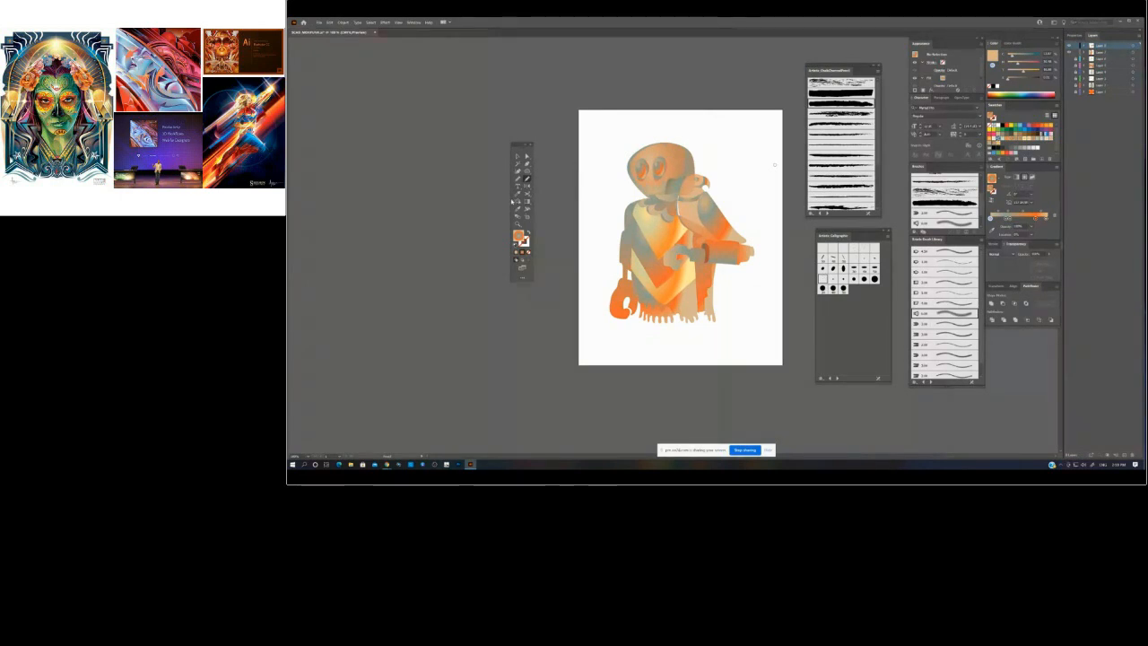
- Move the gradient from the fill to the stroke and apply a light orange swatch to it
key("shift+x")
key("x")
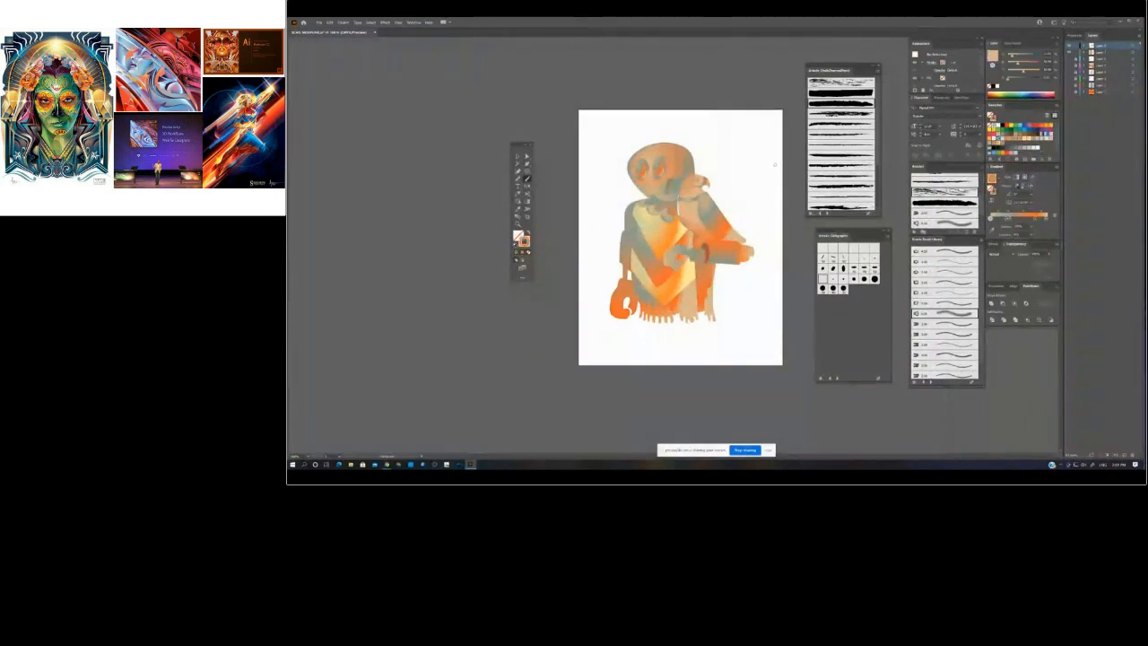
left_click(1002, 144)
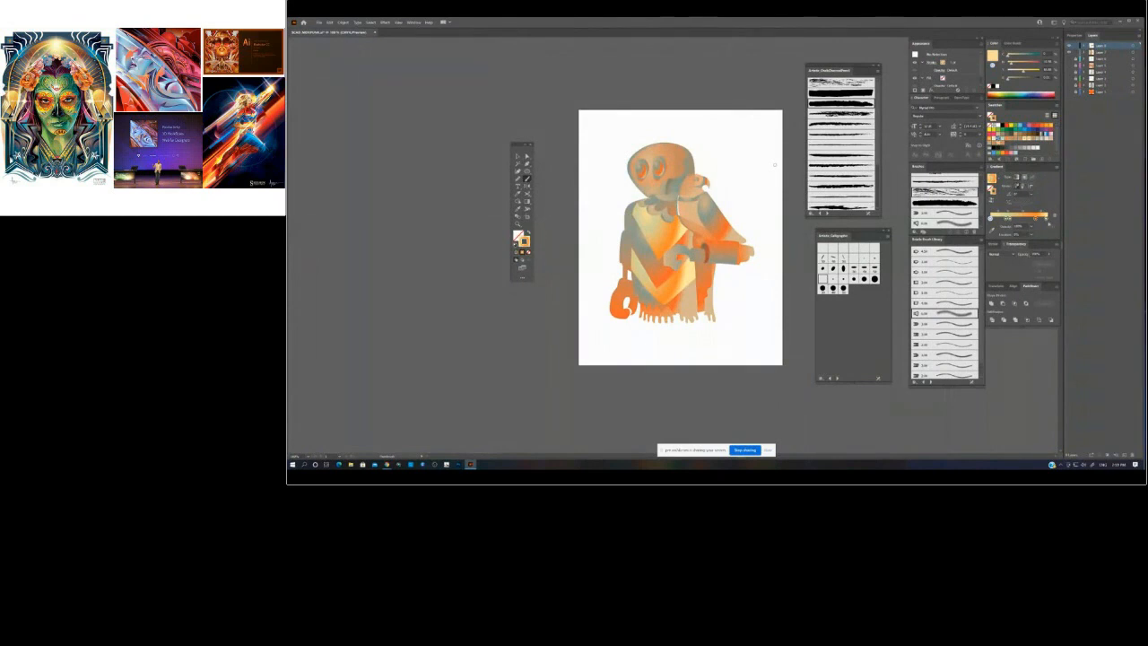
- Adjust the opacity of the stroke gradient's stops and set the blend mode to Hard Light
left_click(1024, 219)
left_click(991, 219)
left_click(1048, 219)
left_click(1032, 228)
left_click(1032, 228)
left_click(991, 219)
left_click(1037, 228)
left_click(1037, 234)
left_click(998, 254)
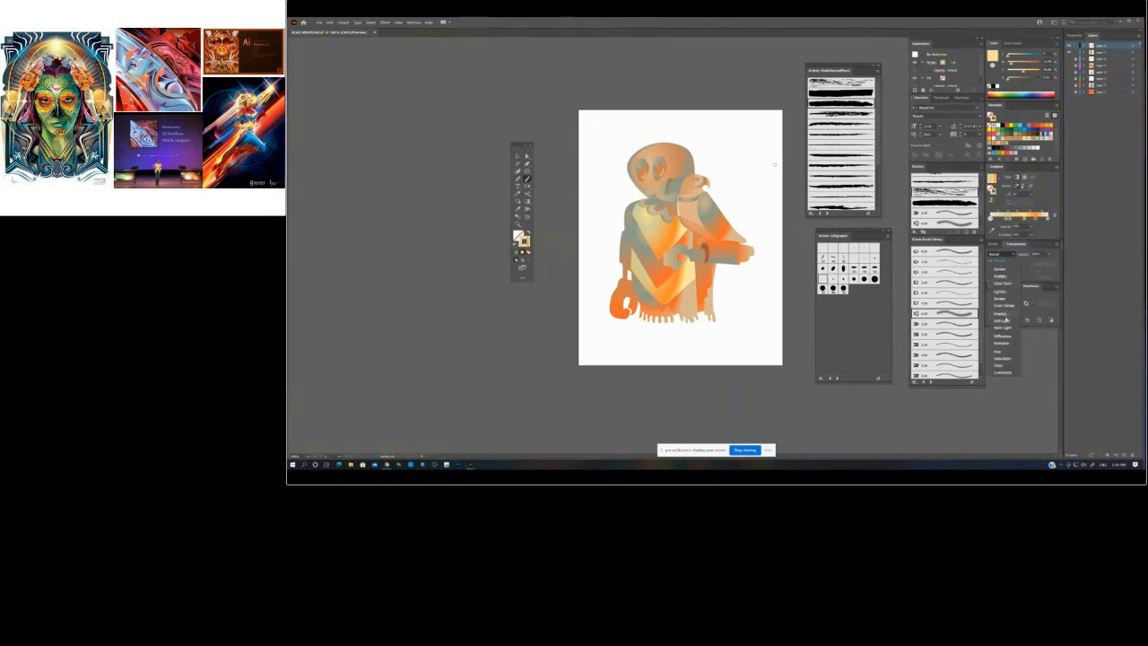
left_click(1004, 328)
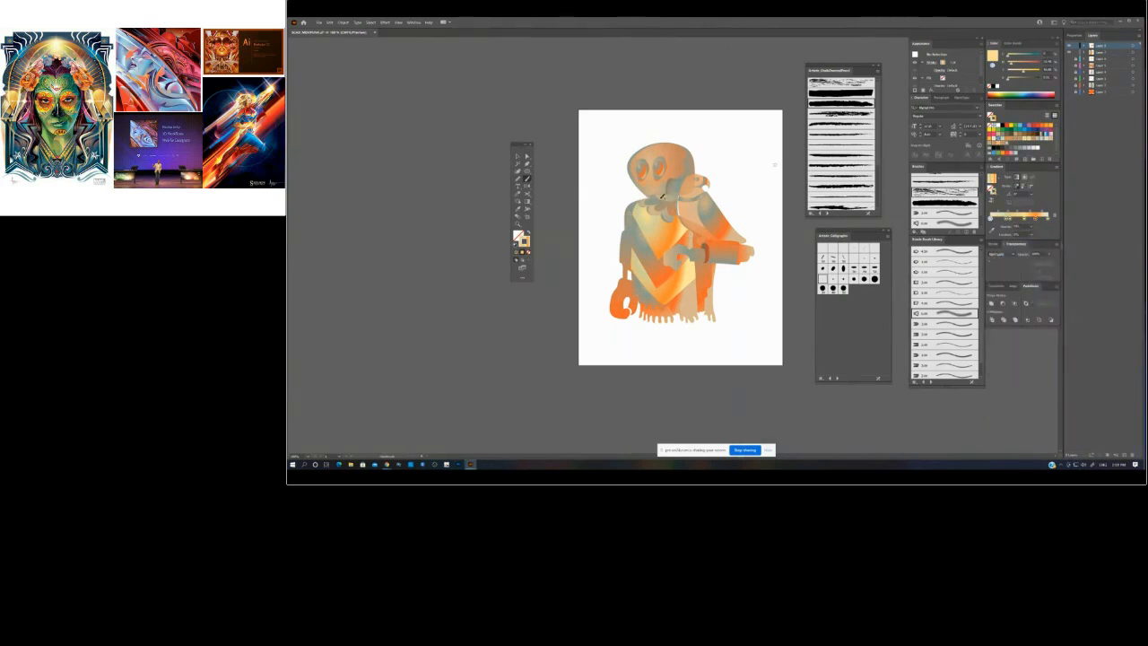
- Try a charcoal brush stroke along the head's right side, undo it and switch to a small calligraphic brush
left_click_drag(686, 153, 670, 141)
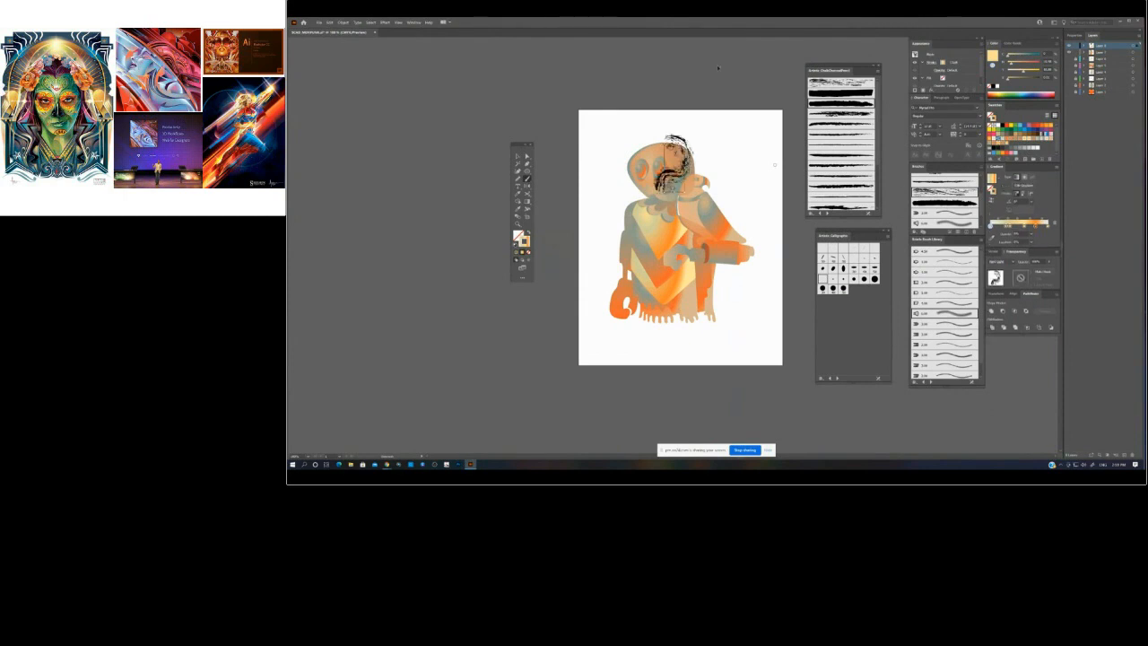
left_click(874, 257)
key("ctrl+shift+a")
key("ctrl+z")
key("ctrl+z")
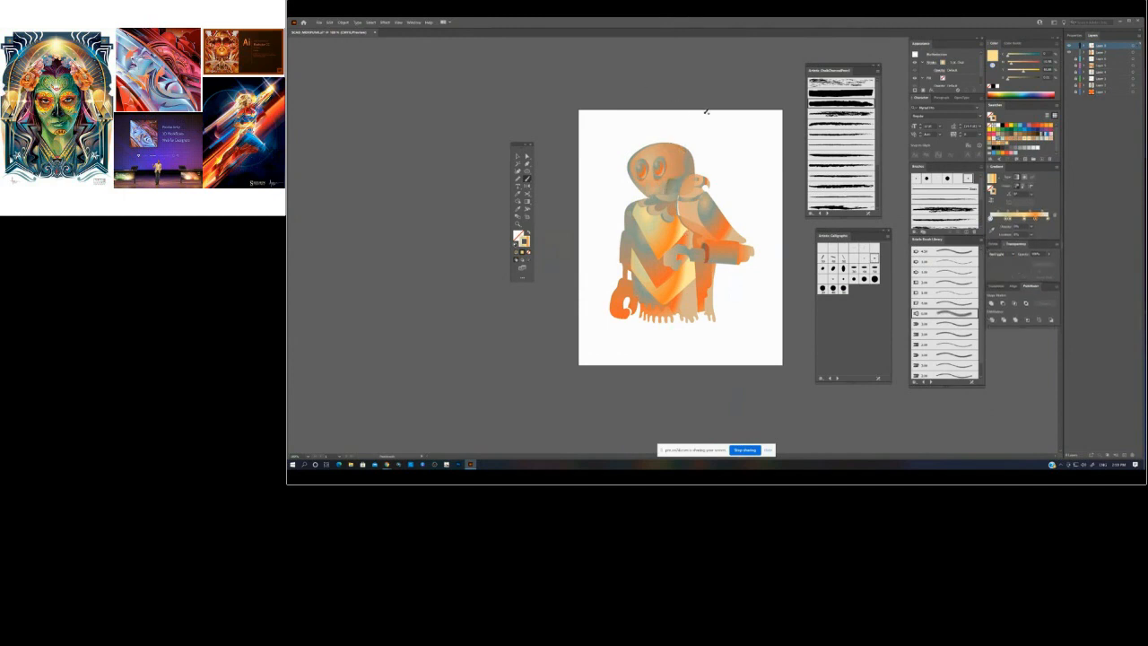
- Paint a thin calligraphic line down the right side of the head and try editing its first gradient stop
mouse_move(667, 191)
left_mouse_down()
mouse_move(686, 152)
mouse_move(670, 142)
left_mouse_up()
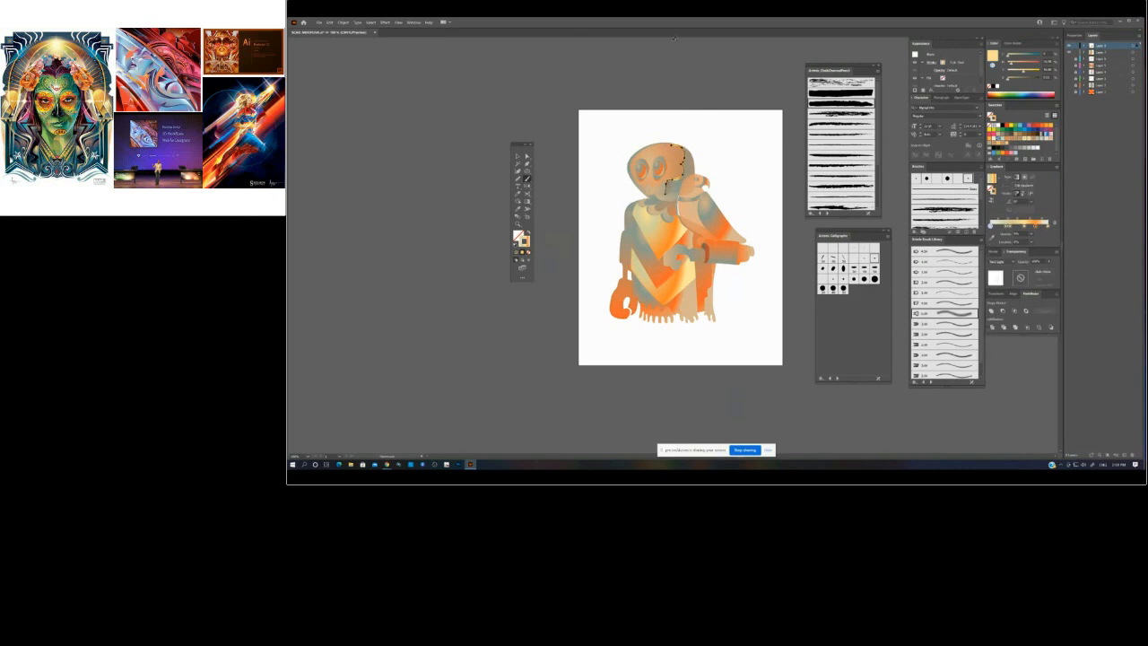
left_click(991, 228)
left_click(990, 227)
left_click(742, 73, "ctrl")
key("ctrl+z")
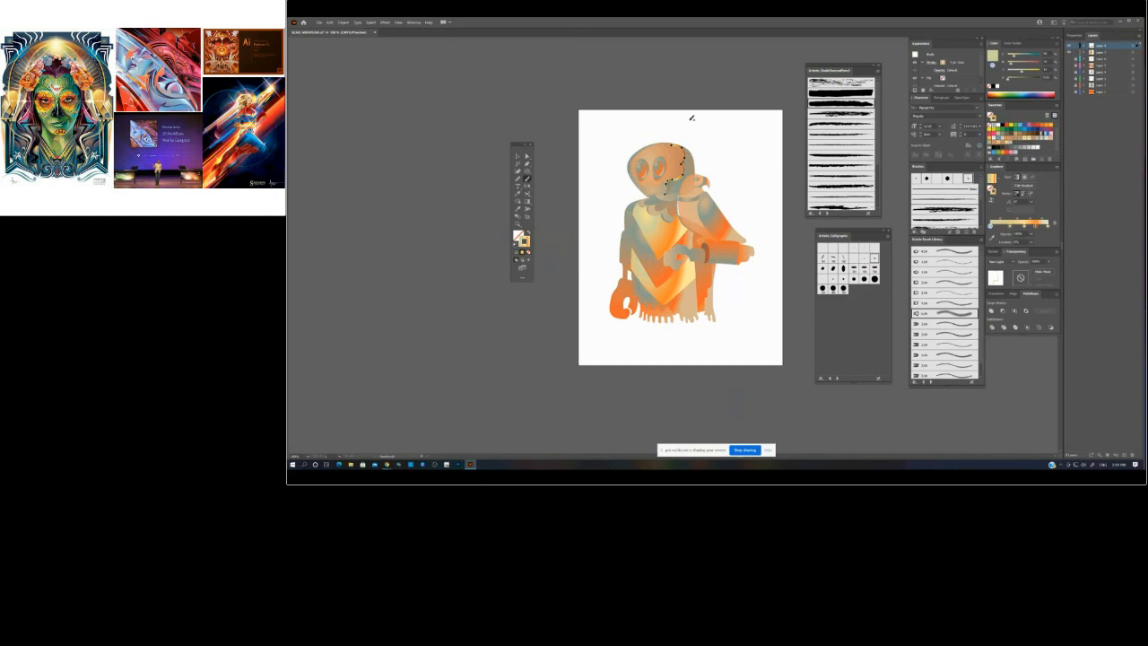
- Reselect the line on the head and reposition the middle stop of its stroke gradient
left_click(686, 87, "ctrl")
left_click(676, 182, "ctrl")
left_click(1001, 228)
left_click(1025, 226)
left_click_drag(1020, 227, 1015, 228)
left_click(727, 105)
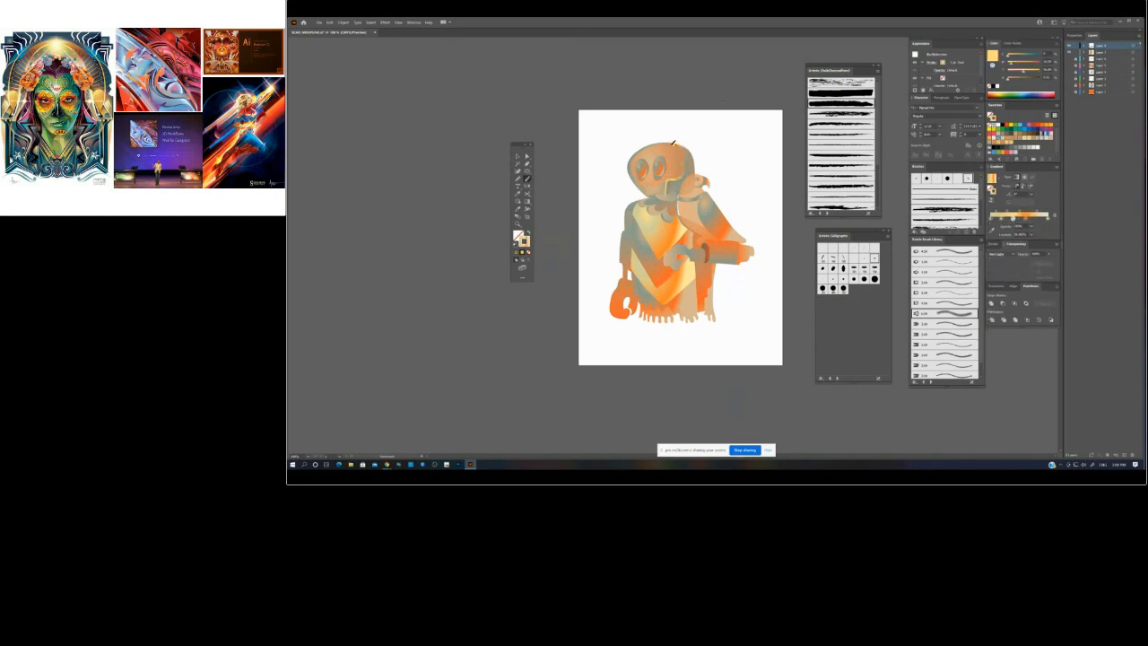
- Paint thin highlight lines around the head, up the body's left edge and along the bird's wing
mouse_move(673, 142)
left_mouse_down()
mouse_move(632, 152)
mouse_move(646, 190)
left_mouse_up()
key("ctrl+z")
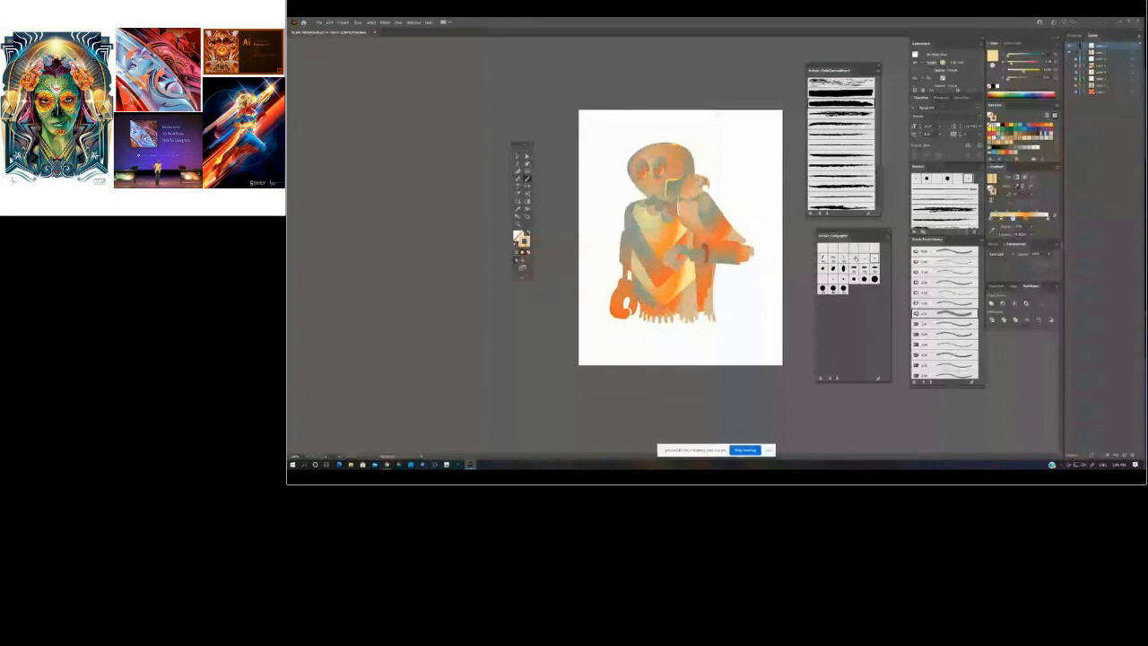
left_click_drag(631, 176, 671, 143)
left_click_drag(633, 177, 669, 185)
key("ctrl+z")
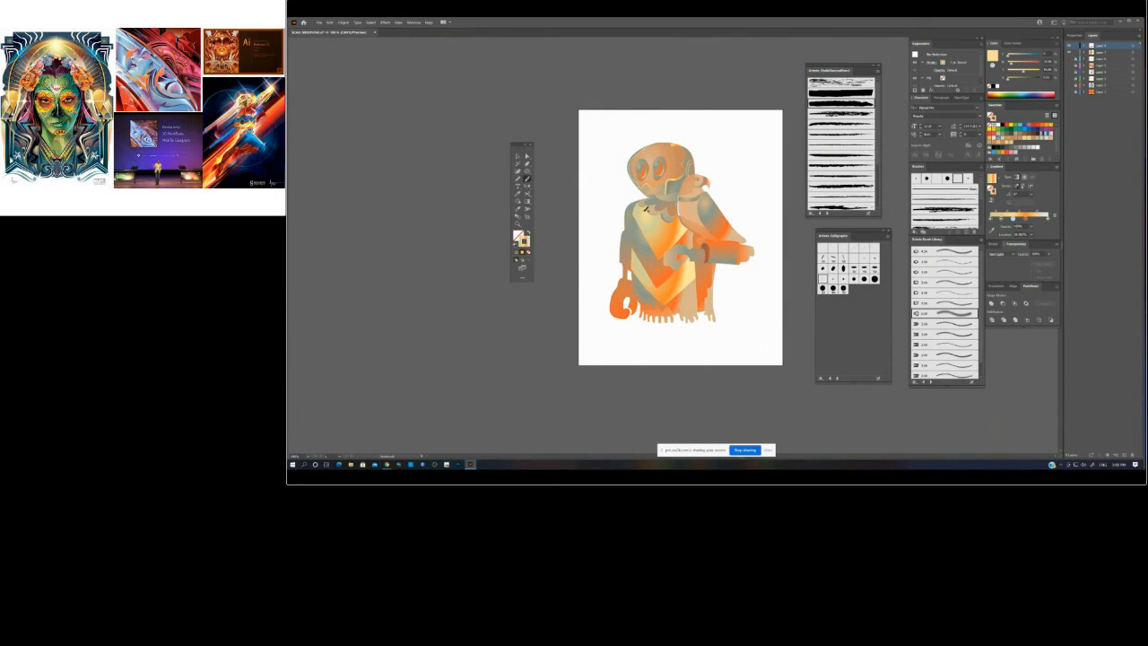
left_click_drag(633, 267, 644, 196)
mouse_move(681, 194)
left_mouse_down()
mouse_move(712, 177)
mouse_move(707, 199)
mouse_move(711, 190)
mouse_move(748, 238)
left_mouse_up()
- Paint thin contour lines on the hanging hand with the Multiply blend mode, undoing the unwanted strokes
mouse_move(621, 293)
left_mouse_down()
mouse_move(633, 309)
mouse_move(632, 292)
left_mouse_up()
key("ctrl+z")
left_click(625, 302)
key("ctrl+z")
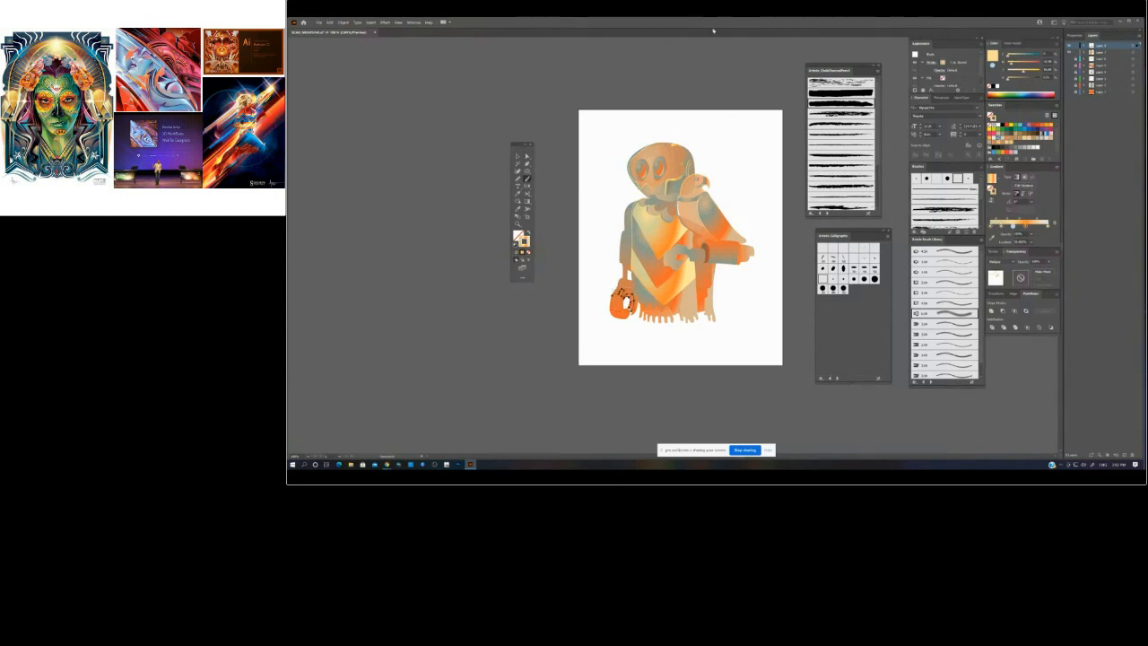
left_click(592, 210)
mouse_move(621, 284)
left_mouse_down()
mouse_move(622, 319)
mouse_move(626, 285)
left_mouse_up()
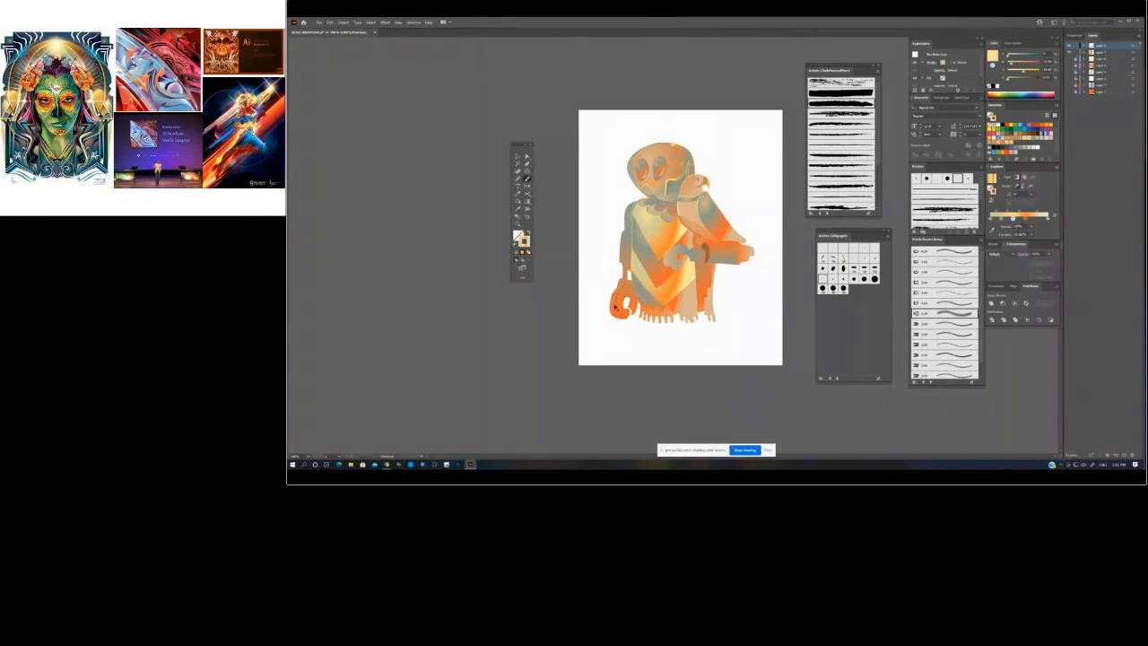
- Add a small gradient-filled shape on the hanging hand and recolour its gradient's middle stop dark red
left_click(615, 307)
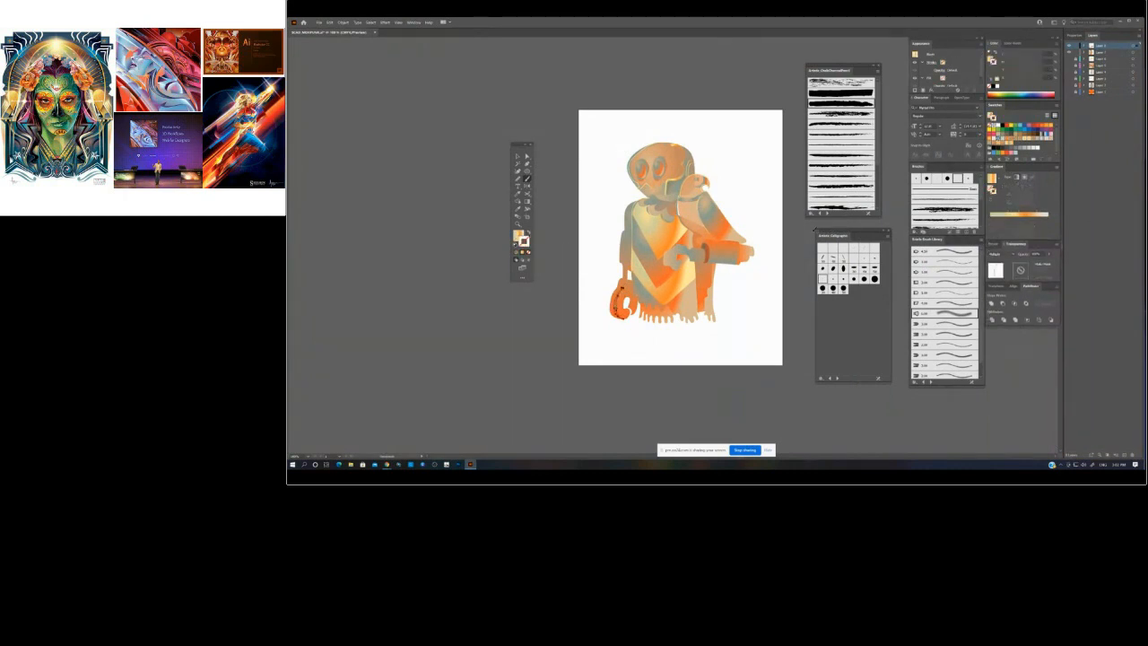
left_click(990, 189)
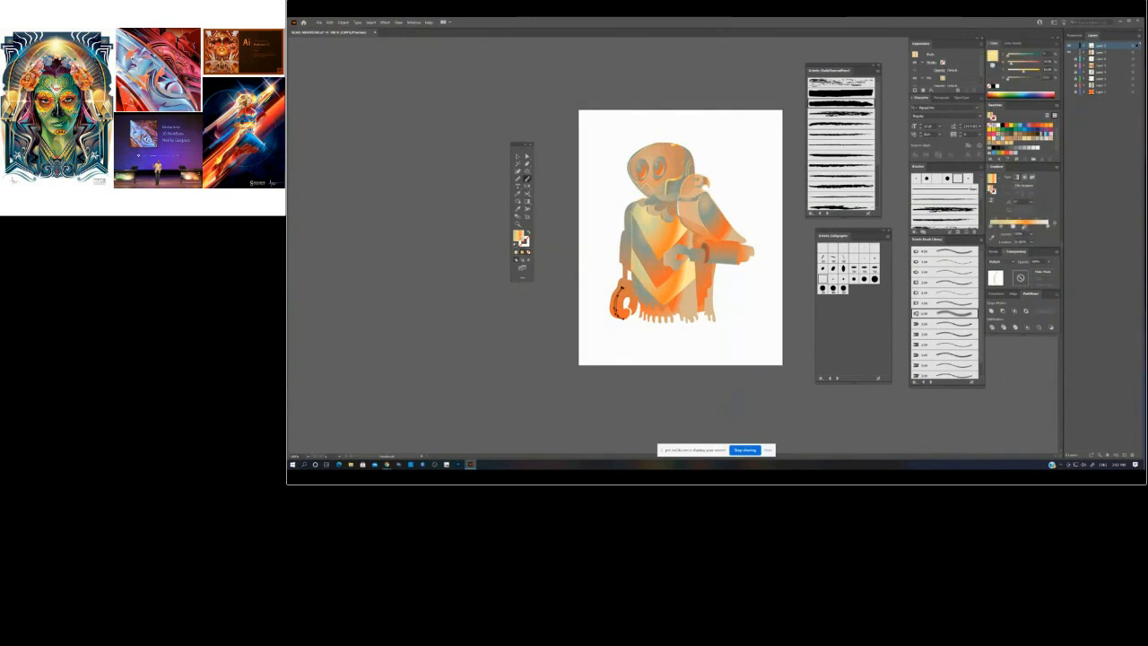
left_click_drag(1013, 227, 1041, 228)
left_click(1045, 227)
left_click_drag(1025, 227, 1018, 227)
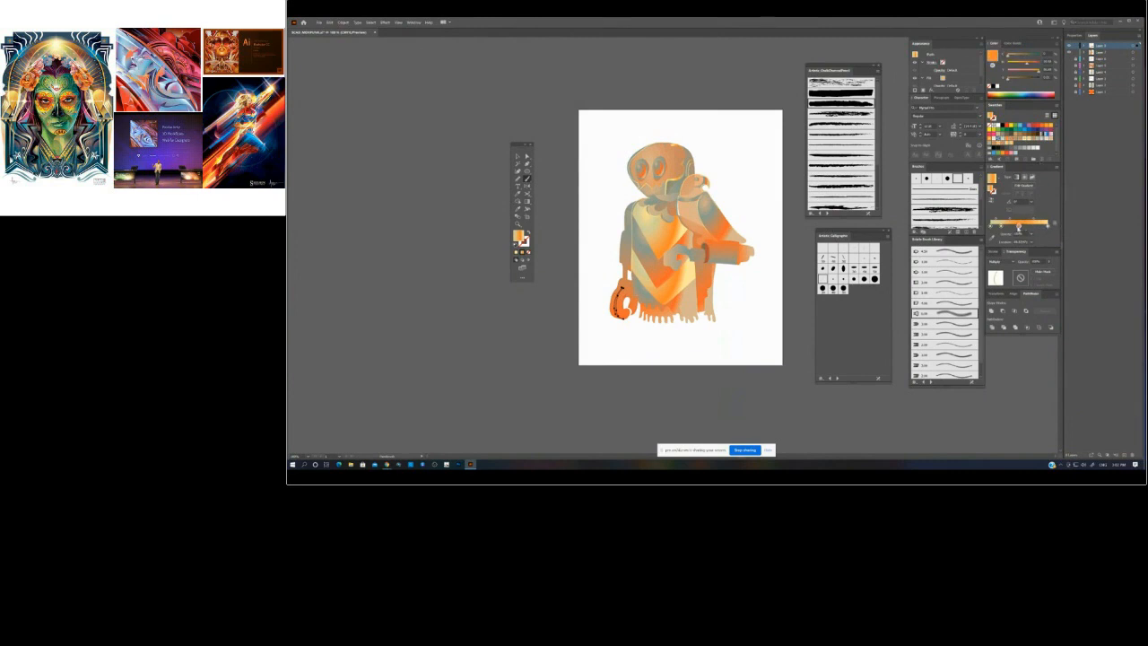
mouse_move(1027, 63)
left_mouse_down()
mouse_move(1038, 63)
mouse_move(1022, 79)
left_mouse_up()
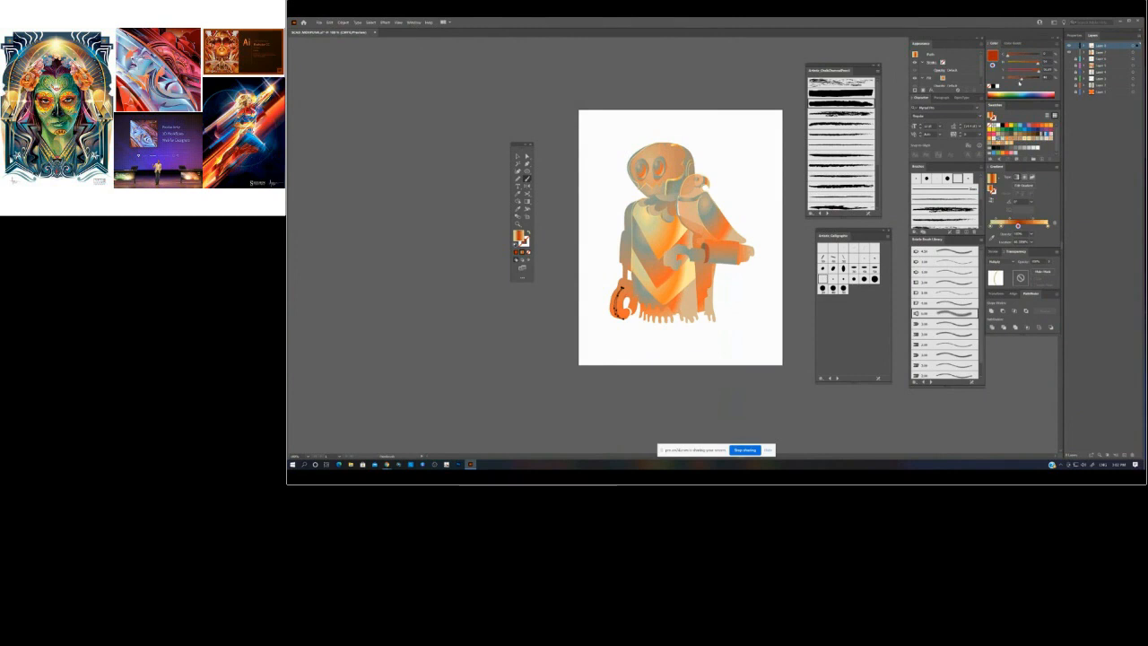
- Set the hand shape's blend mode to Multiply and redirect its gradient diagonally down across the hand
left_click(997, 262)
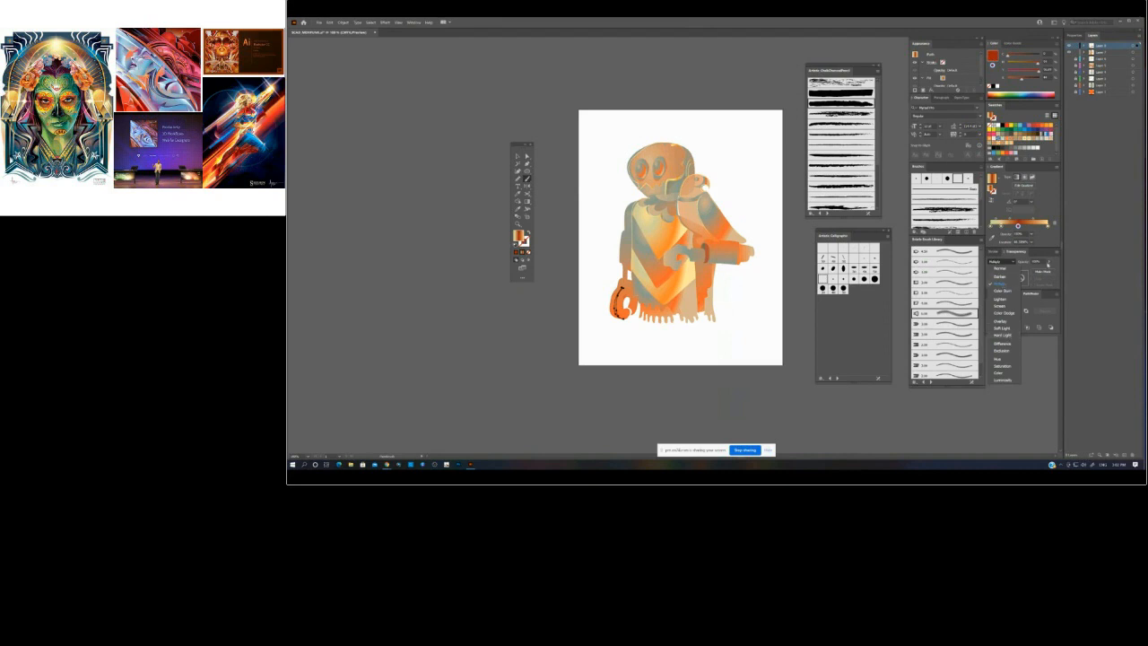
left_click(1002, 284)
left_click(528, 202)
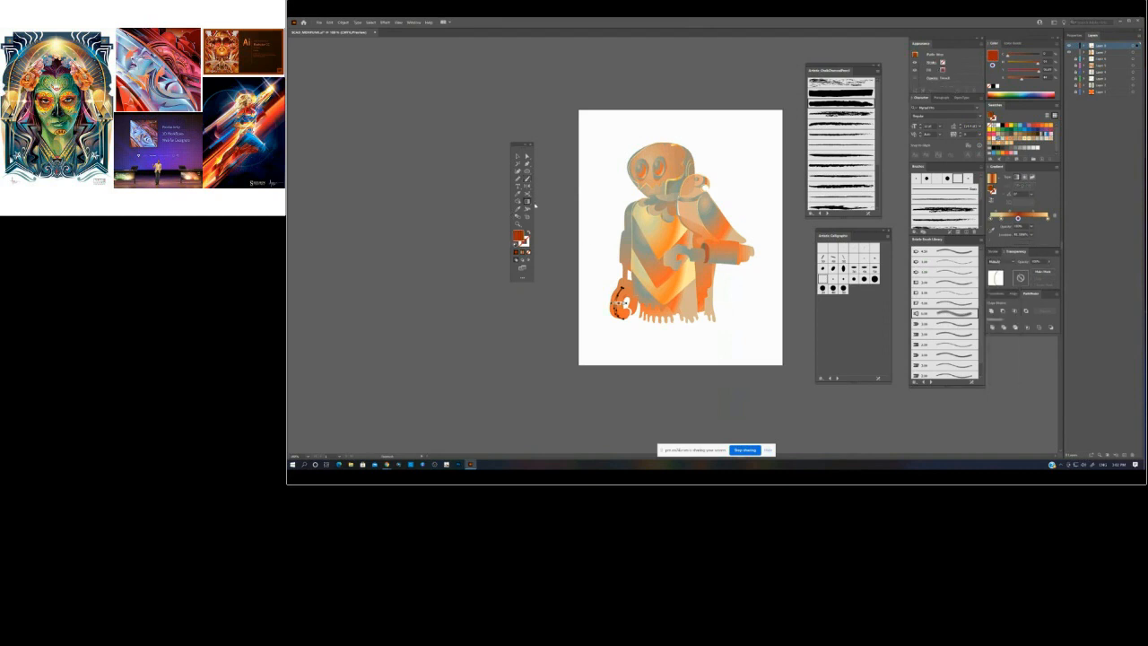
left_click_drag(605, 257, 636, 347)
left_click(517, 156)
left_click(575, 147)
left_click(527, 179)
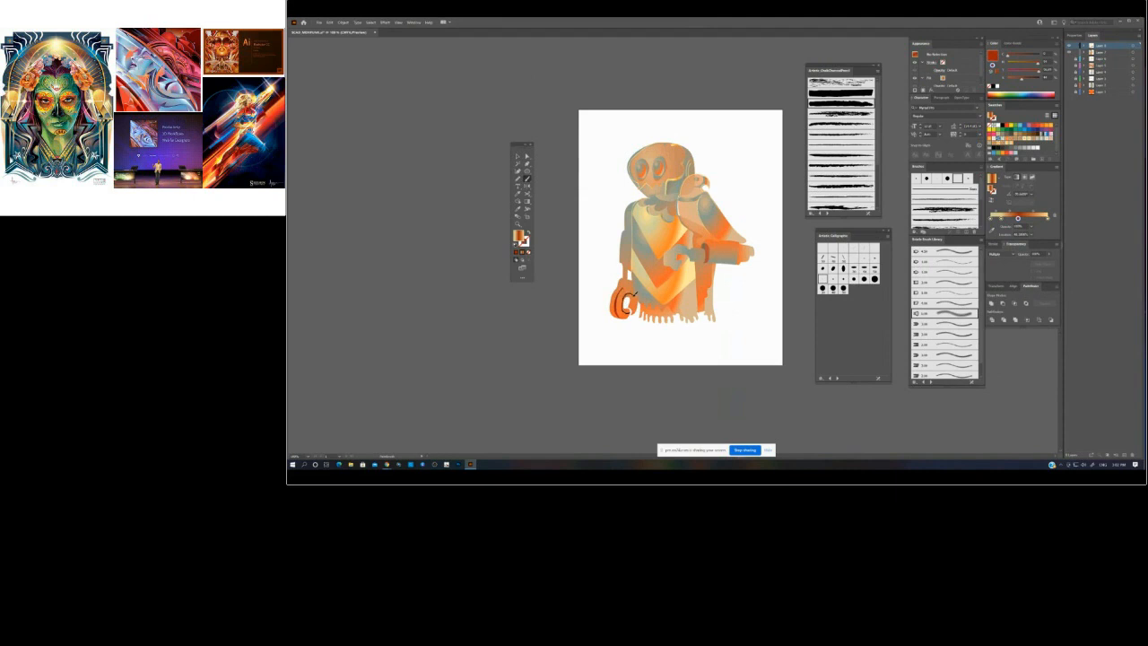
- Move the dark red gradient to the stroke, choose a stroke weight and paint finger lines on the hand at the forearm
key("shift+x")
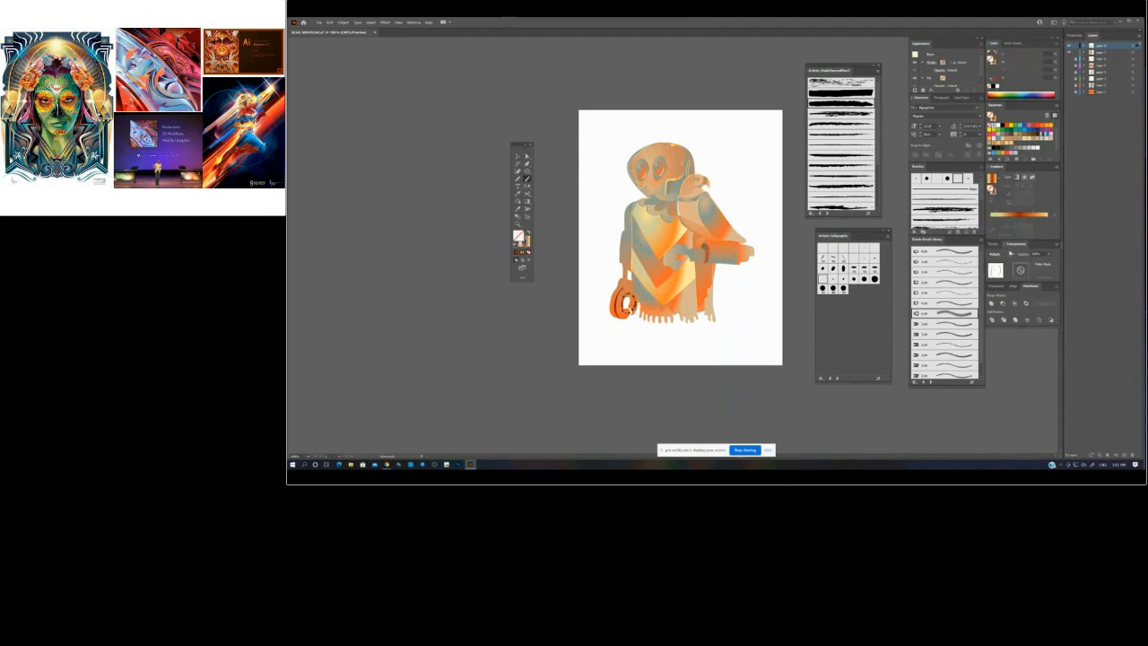
left_click(992, 244)
left_click(1034, 255)
left_click(1041, 288)
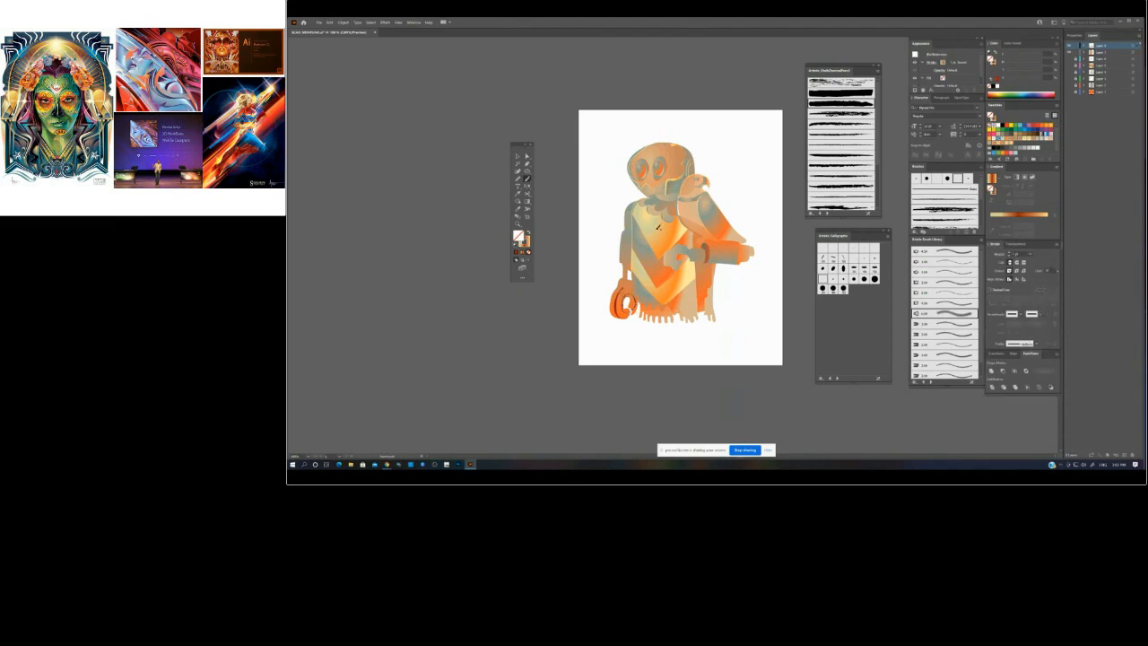
mouse_move(678, 261)
left_mouse_down()
mouse_move(686, 250)
mouse_move(705, 259)
mouse_move(692, 251)
left_mouse_up()
mouse_move(677, 183)
left_mouse_down()
mouse_move(673, 193)
mouse_move(684, 182)
left_mouse_up()
key("ctrl+z")
key("ctrl+z")
left_click(675, 188)
key("Delete")
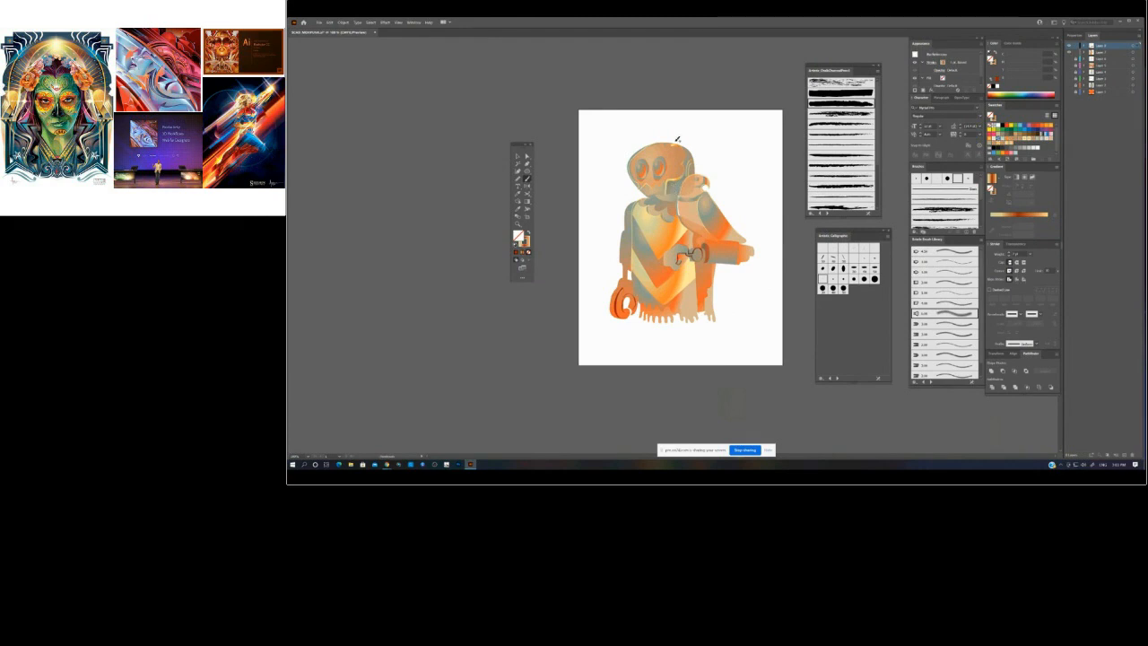
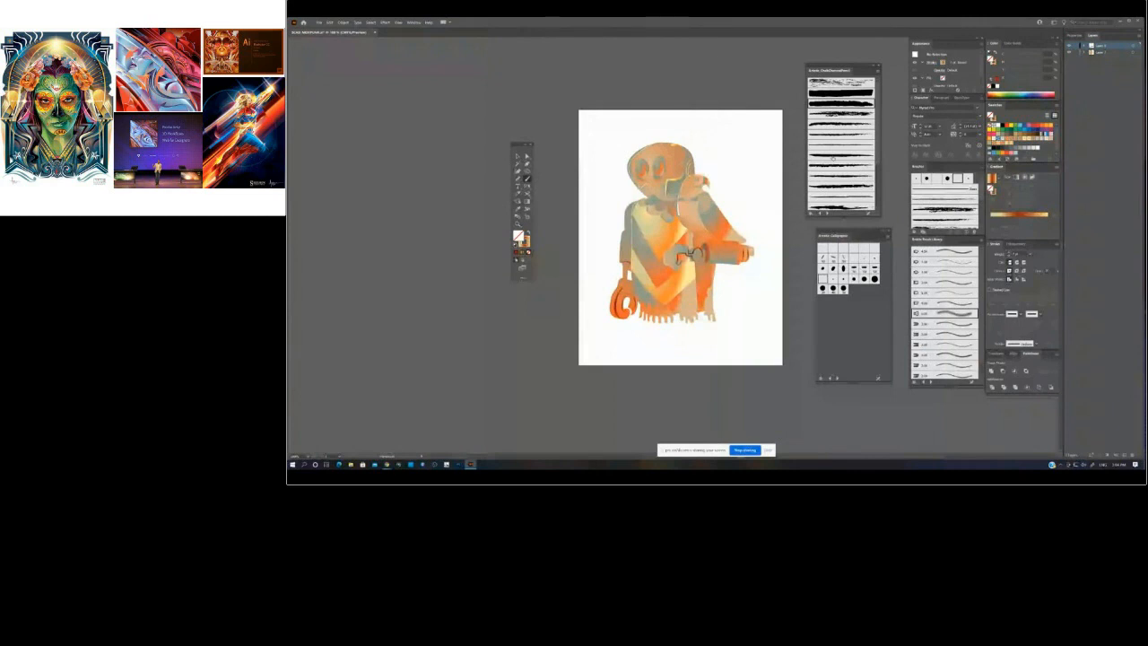
- Draw a large circle behind the figure's lower right on a new bottom layer and fill it with the dark red gradient
left_click(1124, 456)
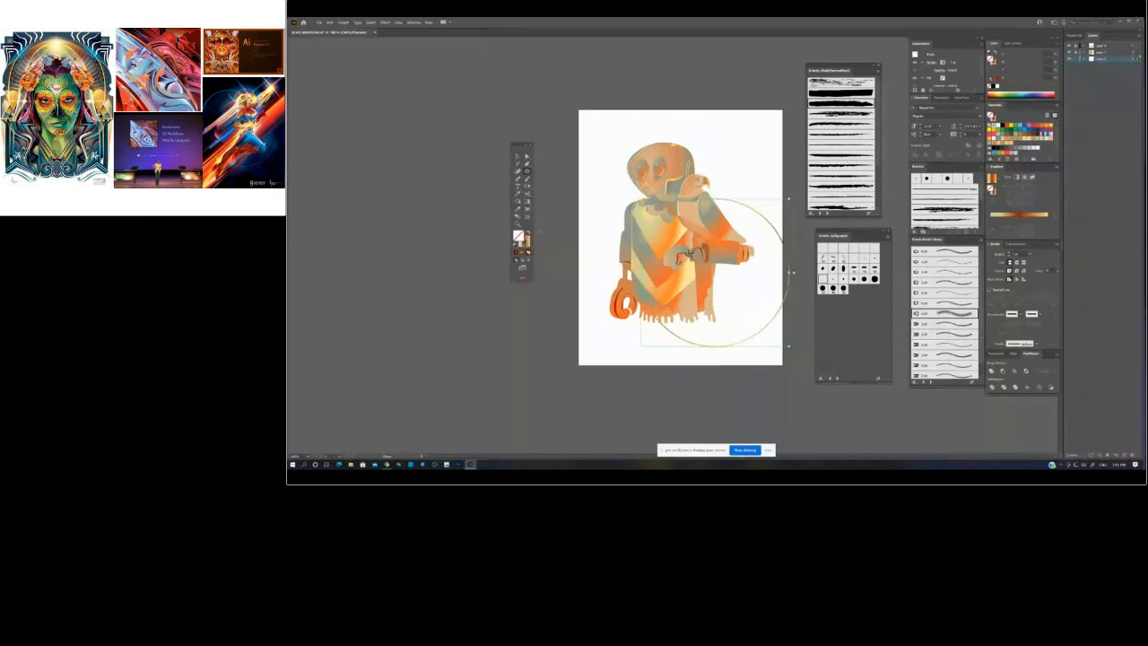
key("shift+x")
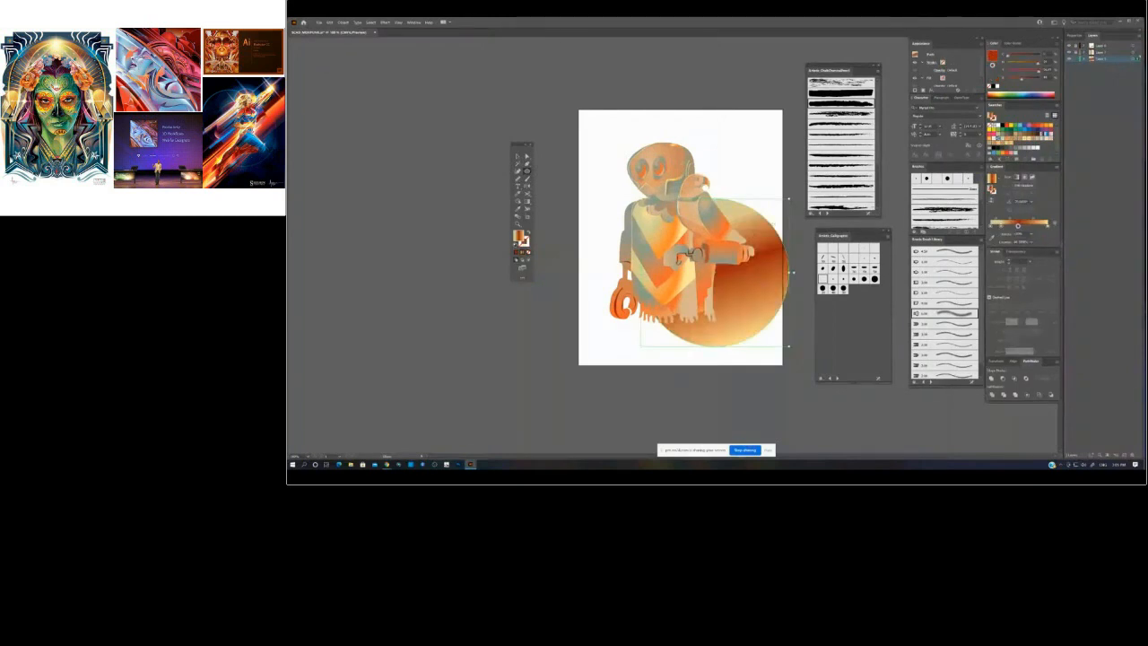
- Centre the background circle behind the figure and shift its gradient from red to blue by raising cyan with Adjust Colors
left_click_drag(715, 272, 672, 232)
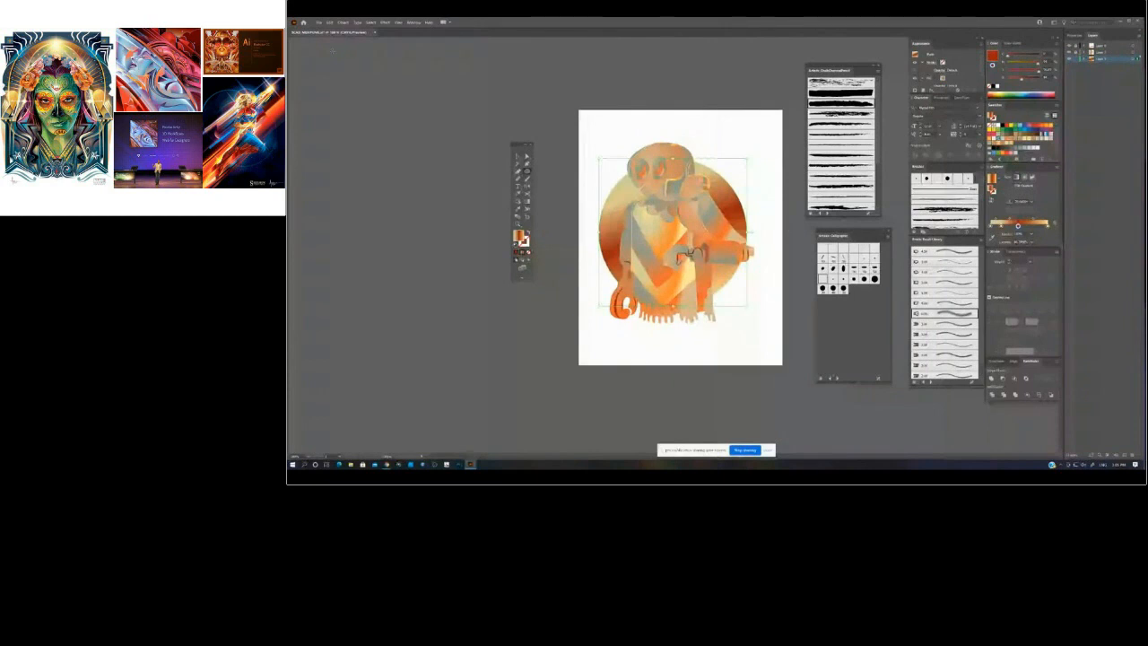
left_click(456, 142)
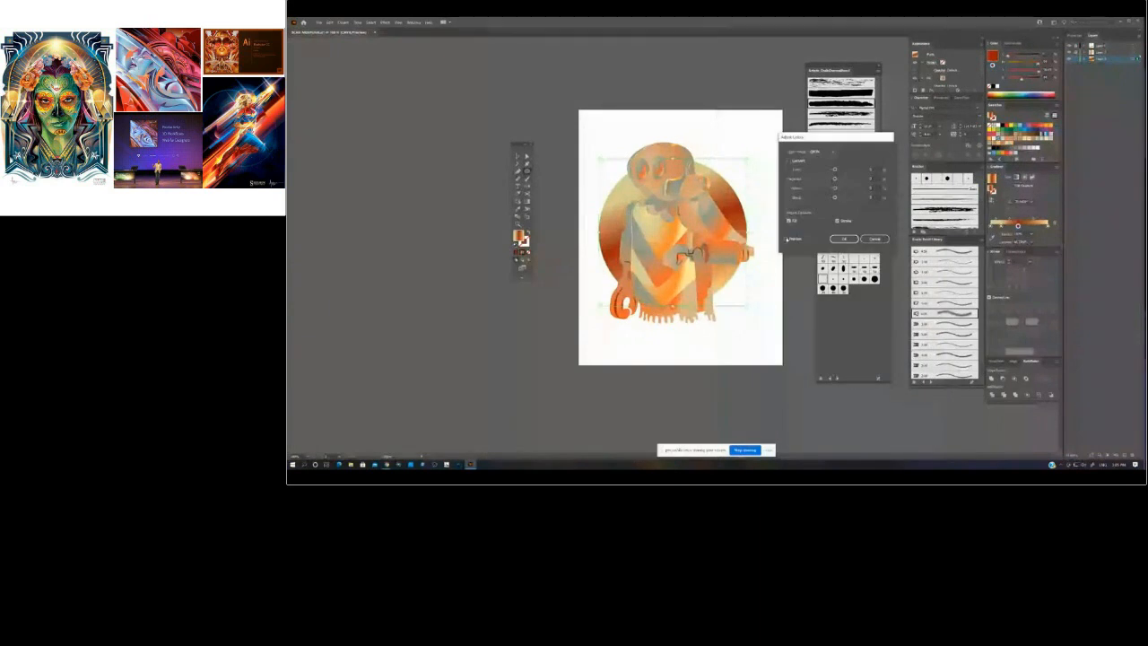
left_click(786, 239)
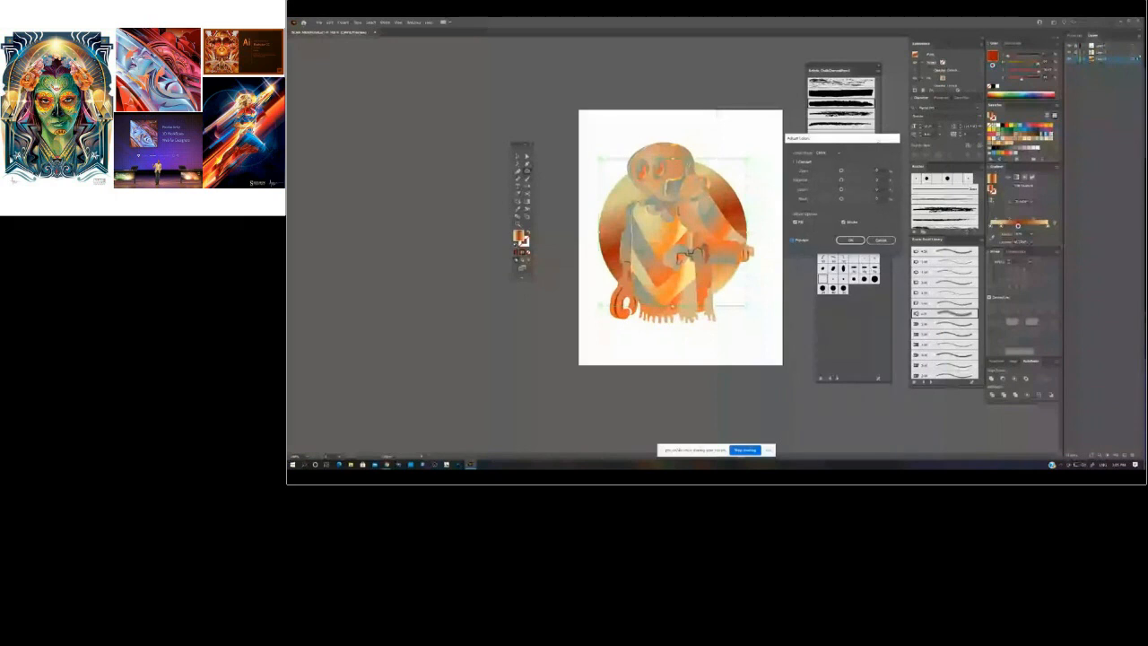
mouse_move(836, 172)
left_mouse_down()
mouse_move(849, 172)
mouse_move(821, 180)
mouse_move(843, 199)
mouse_move(840, 172)
mouse_move(851, 171)
left_mouse_up()
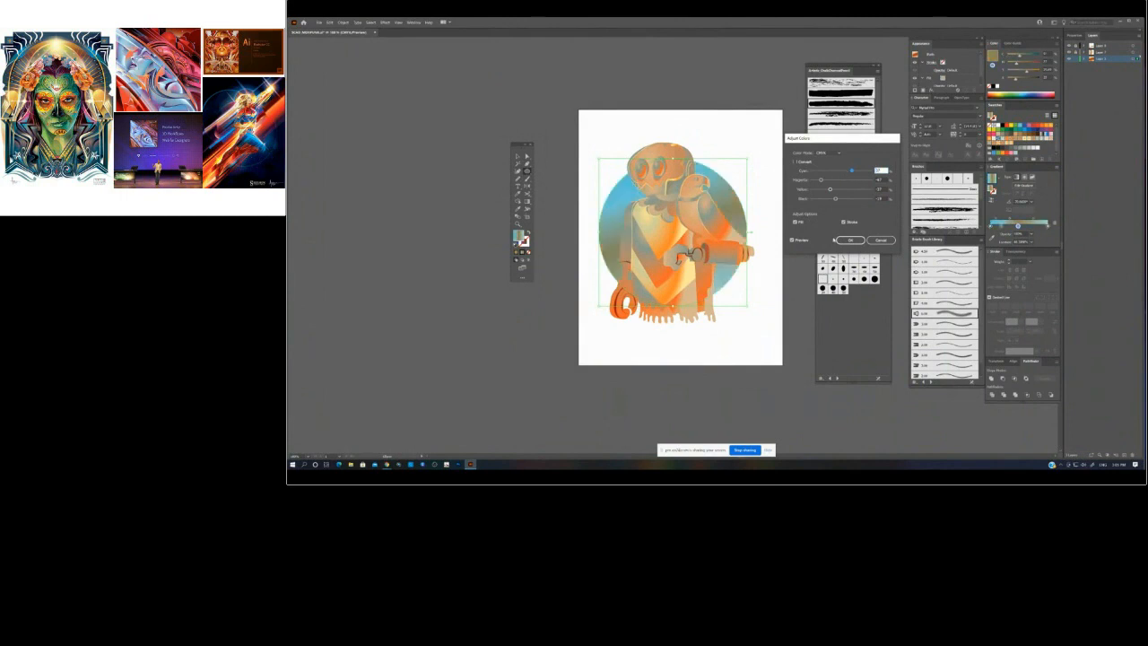
left_click(849, 241)
- Select the whole artwork, nudge it slightly to the right on the page and deselect it
left_click(517, 156)
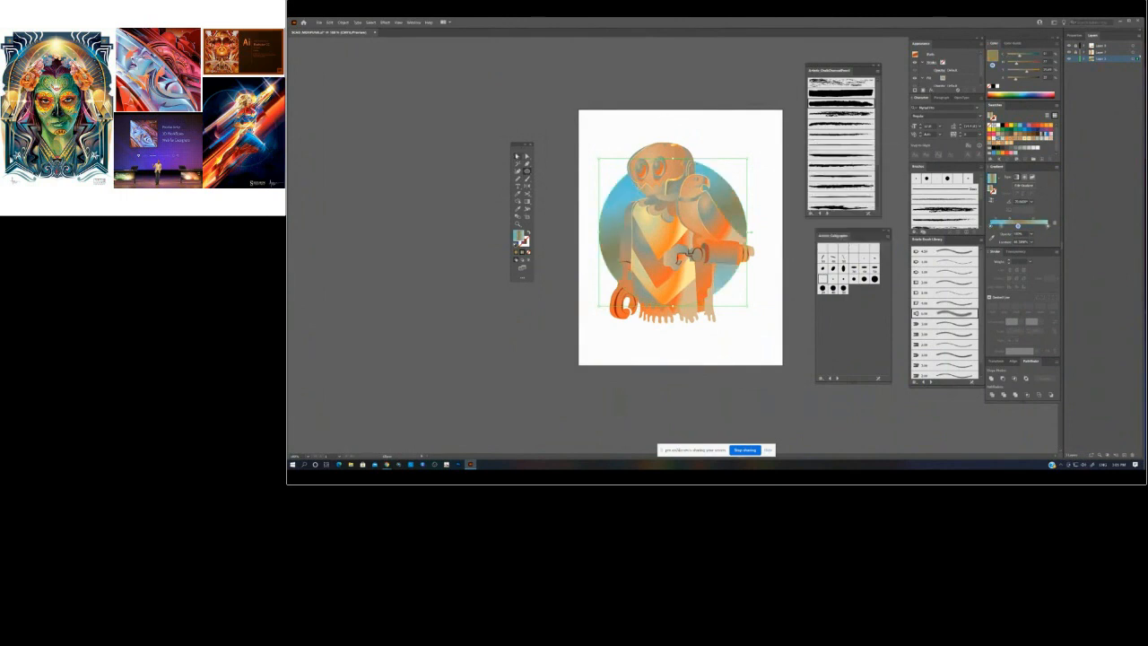
left_click(529, 93)
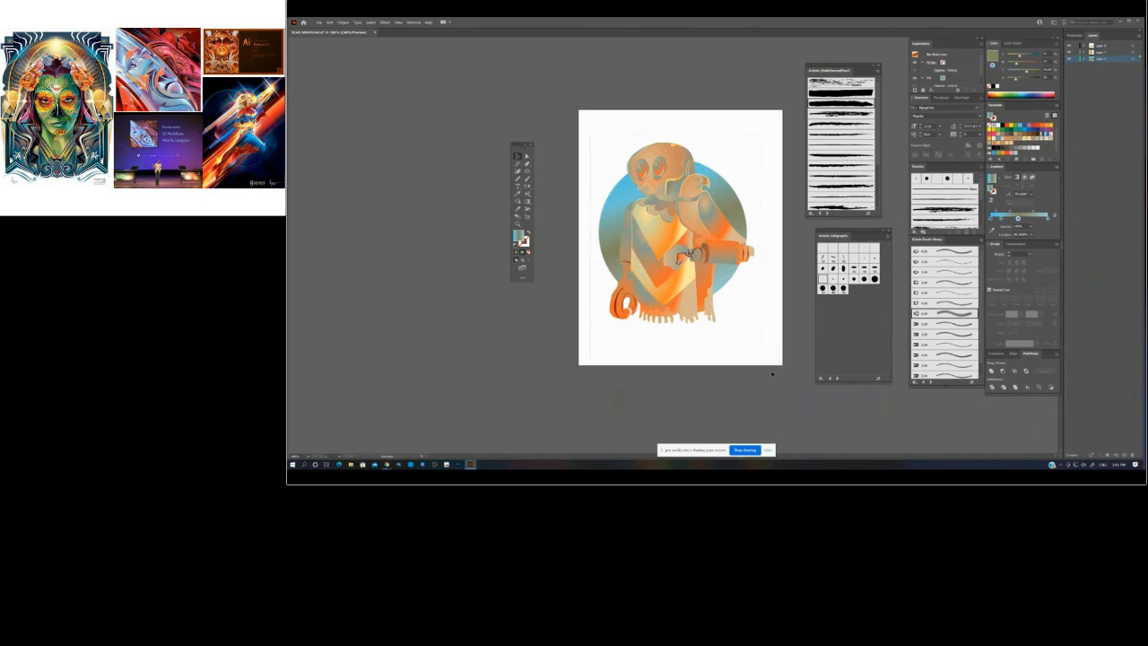
key("ctrl+a")
left_click_drag(746, 261, 756, 260)
left_click(784, 157)
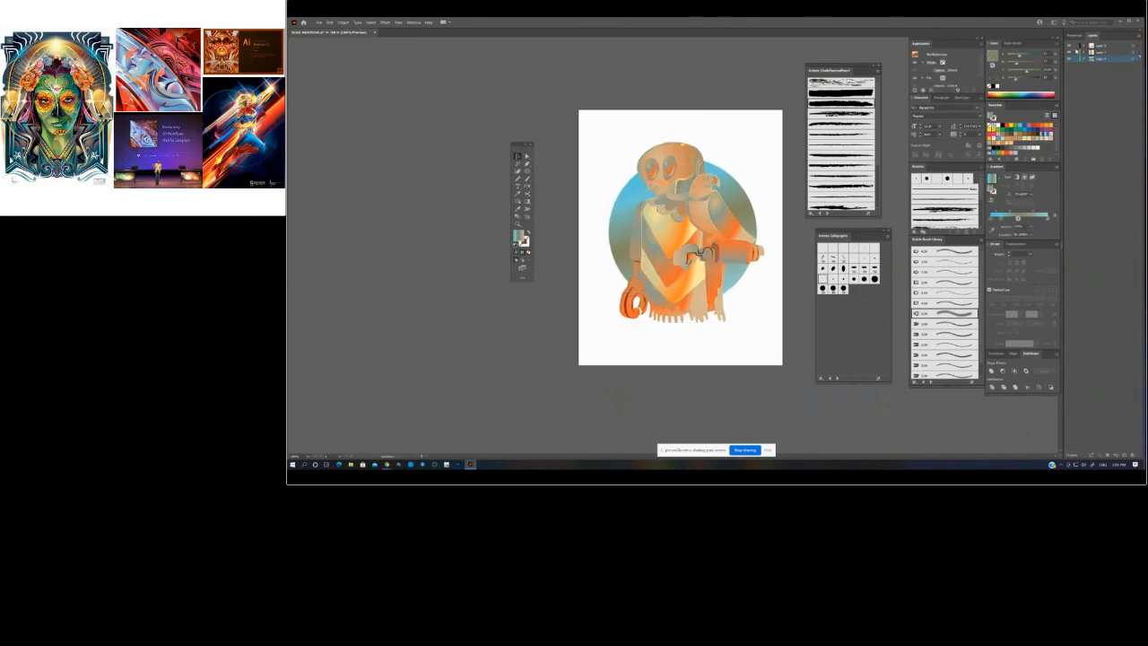
- Add a new layer on top and make the blue stroke gradient's end stop transparent
left_click(1124, 455)
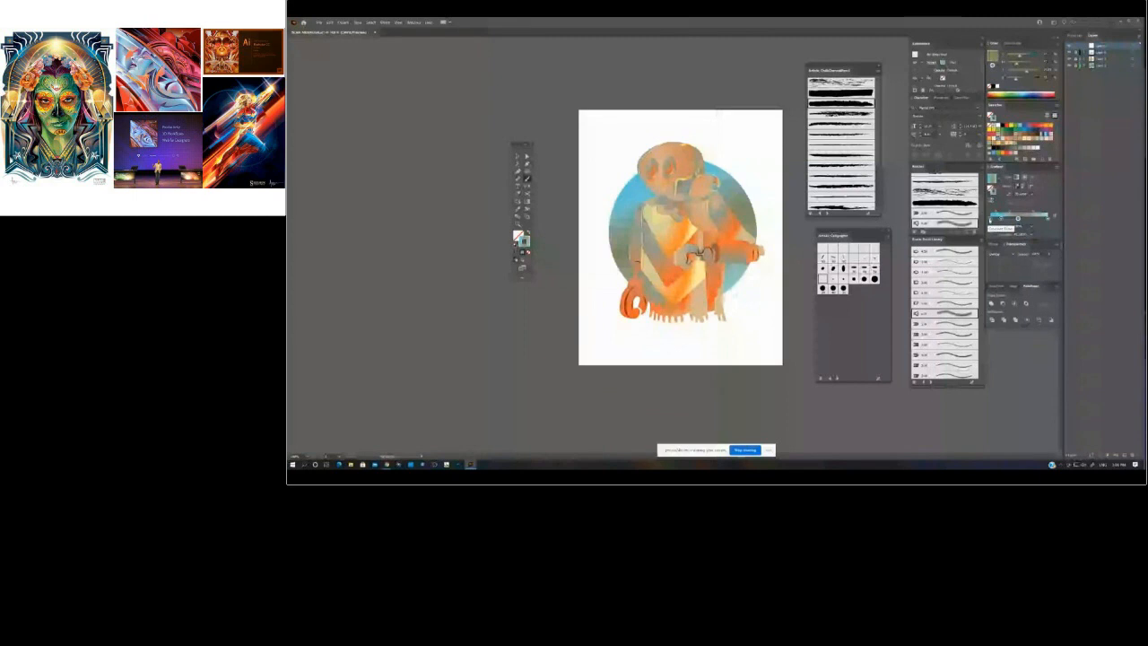
left_click(1047, 218)
left_click(1032, 227)
left_click(1038, 235)
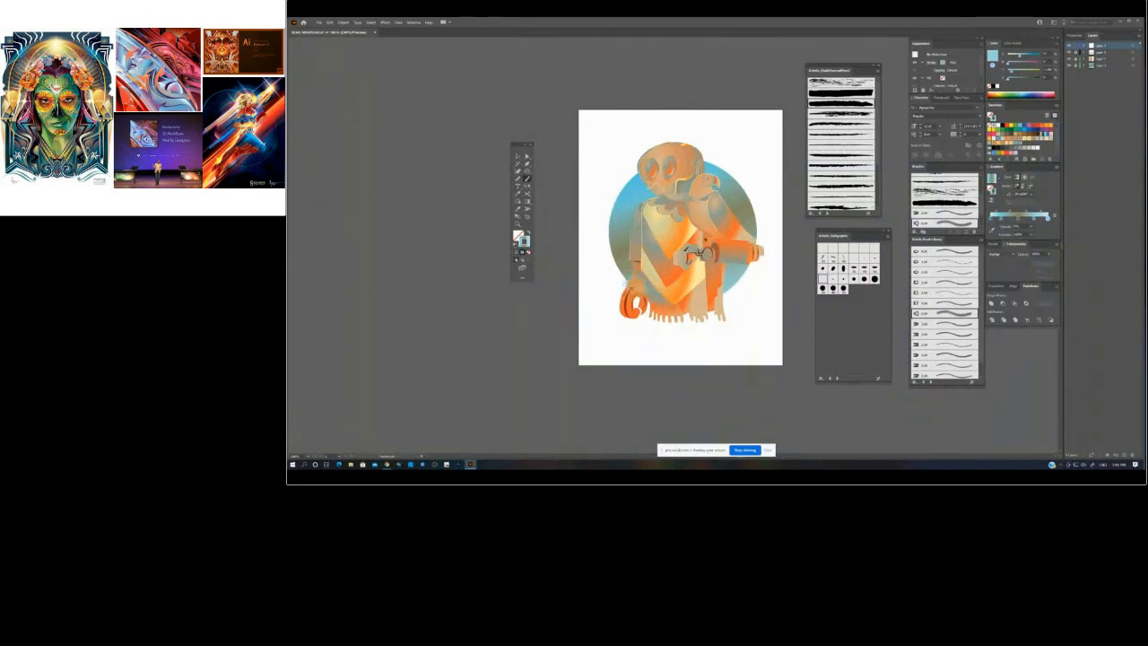
- Paint blue gradient brush strokes over the figure's clasped hands and hanging wrist, comparing the artwork with and without their layer
mouse_move(678, 255)
left_mouse_down()
mouse_move(689, 243)
mouse_move(692, 256)
left_mouse_up()
left_click(844, 279)
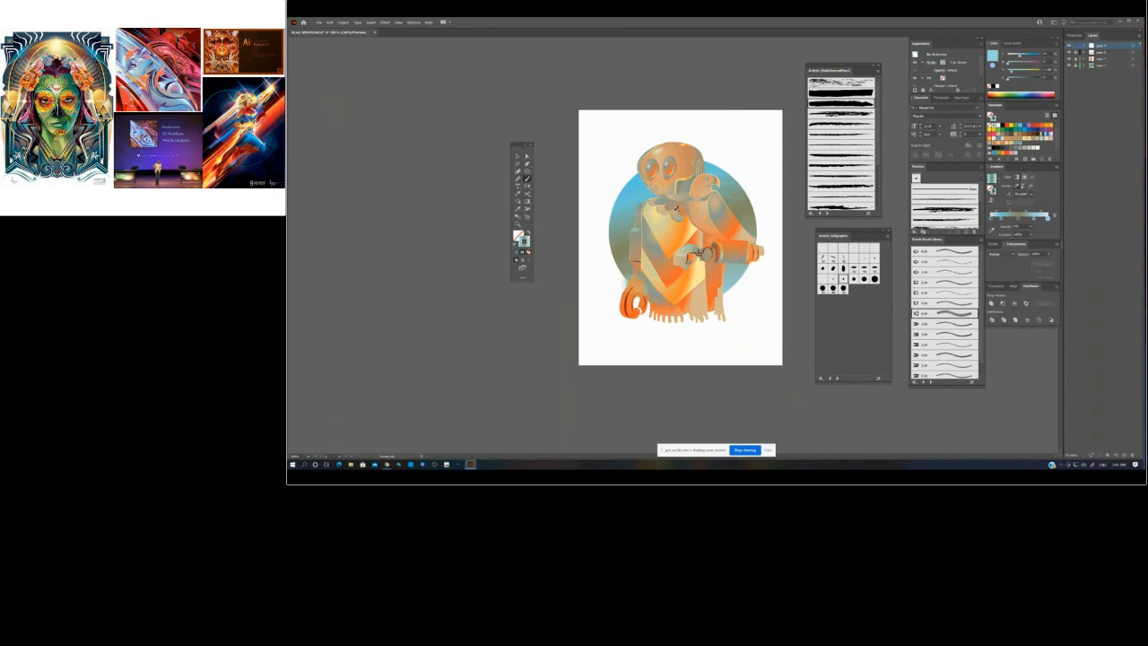
left_click_drag(643, 280, 644, 281)
left_click(1069, 46)
left_click(1069, 47)
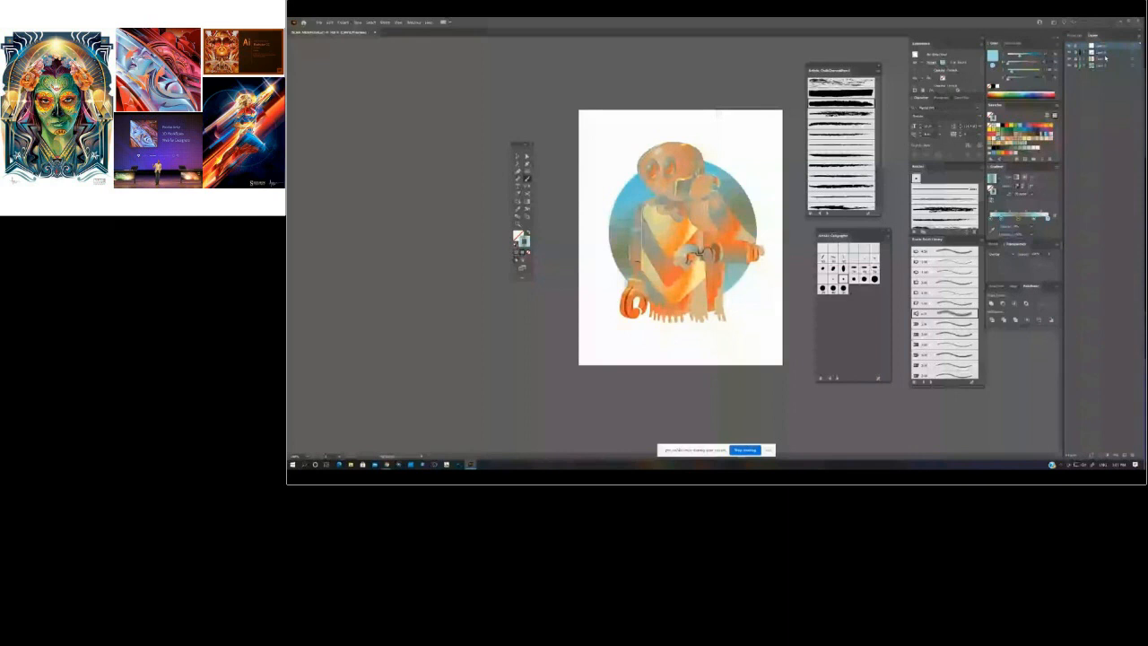
- Add a jaw shape filled with the blue gradient on a new layer and set its blend mode to Multiply
left_click(1104, 54)
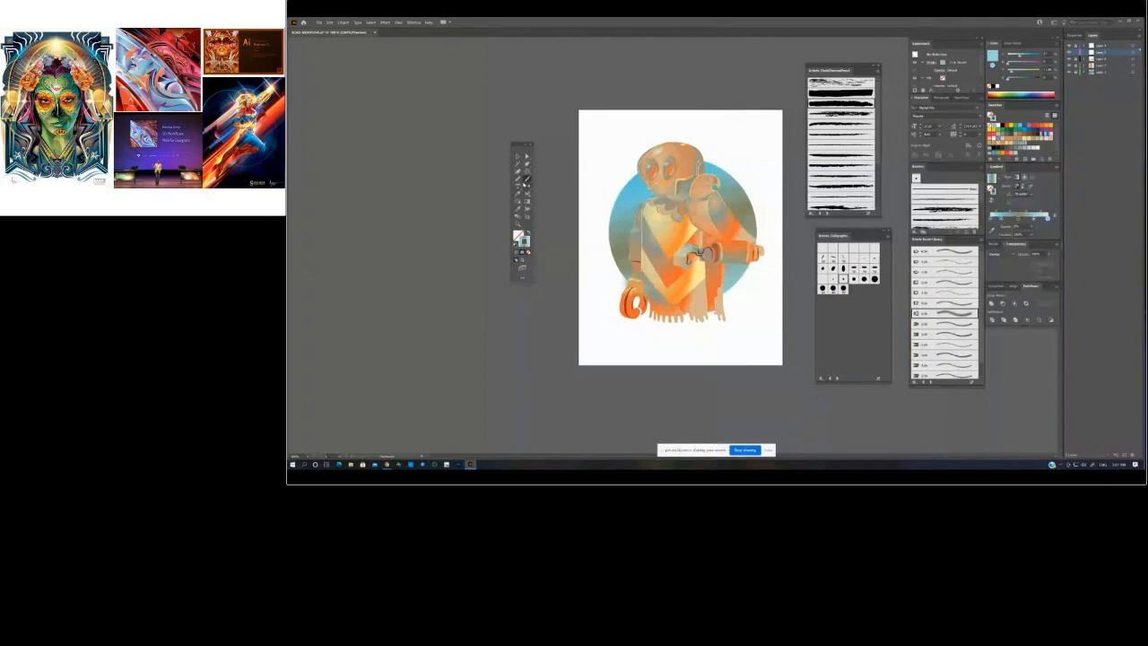
key("shift+x")
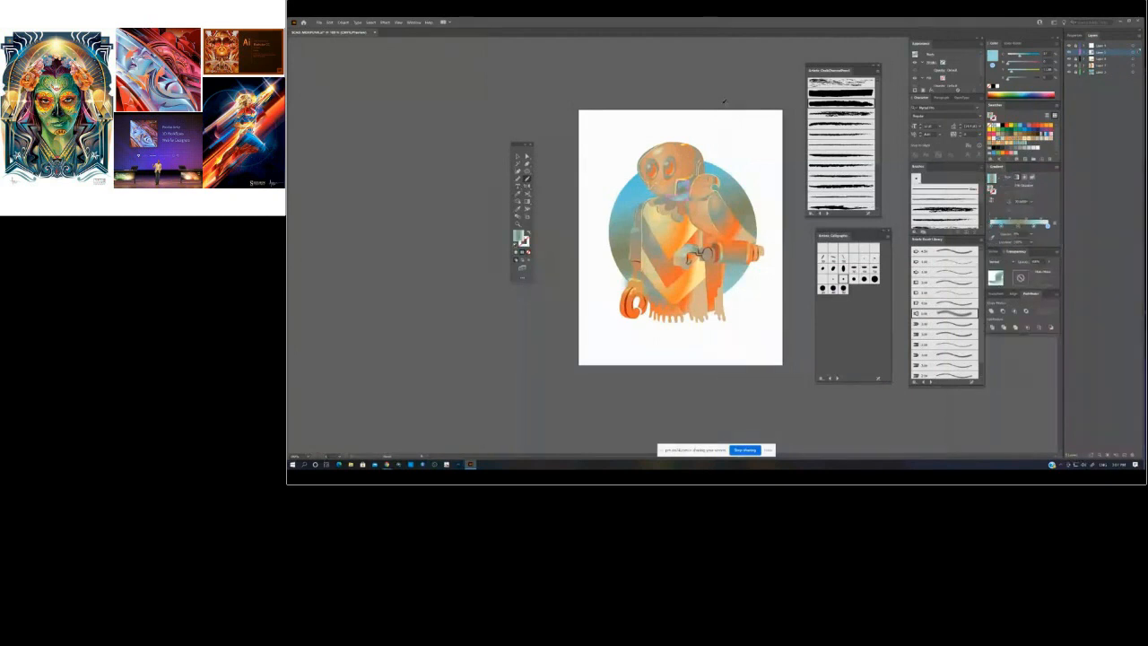
left_click(1012, 263)
left_click(1001, 284)
- Remove the jaw gradient's transparent end stop, darken its middle stop to deep teal and redirect the gradient diagonally across the jaw
left_click_drag(1048, 226, 1012, 242)
left_click(1009, 226)
left_click_drag(1008, 80, 1033, 79)
key("g")
left_click_drag(661, 154, 681, 178)
left_click(719, 86, "ctrl")
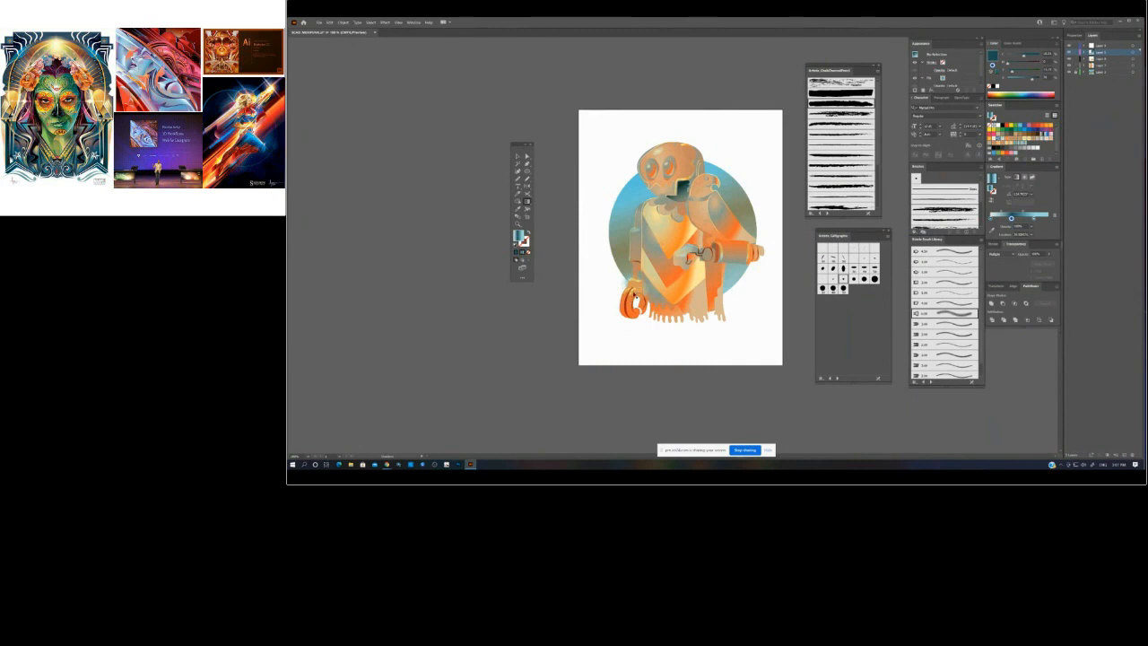
- Choose a brush from the Bristle Brush Library and paint soft blue test strokes in the page's upper right corner
left_click(601, 154)
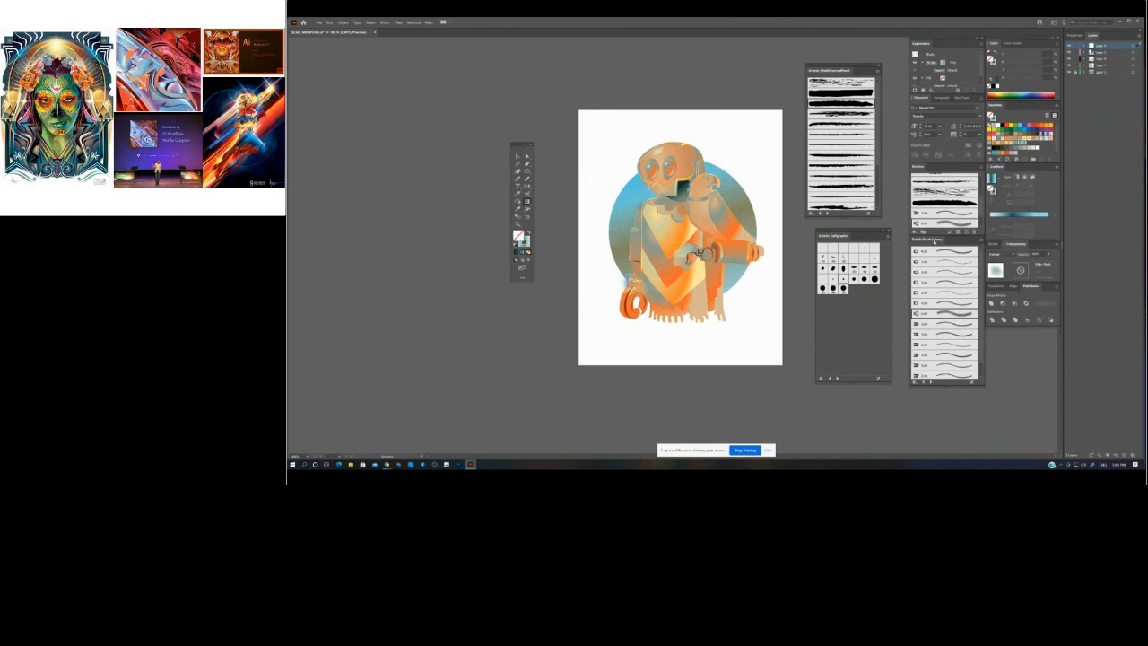
left_click(981, 167)
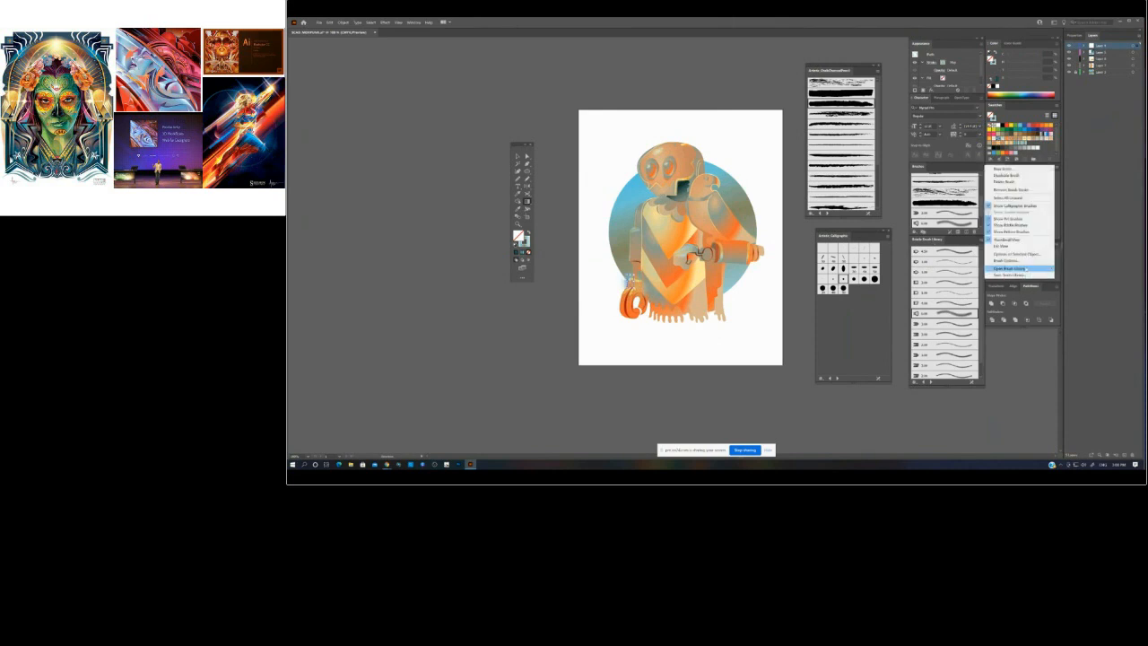
mouse_move(1009, 268)
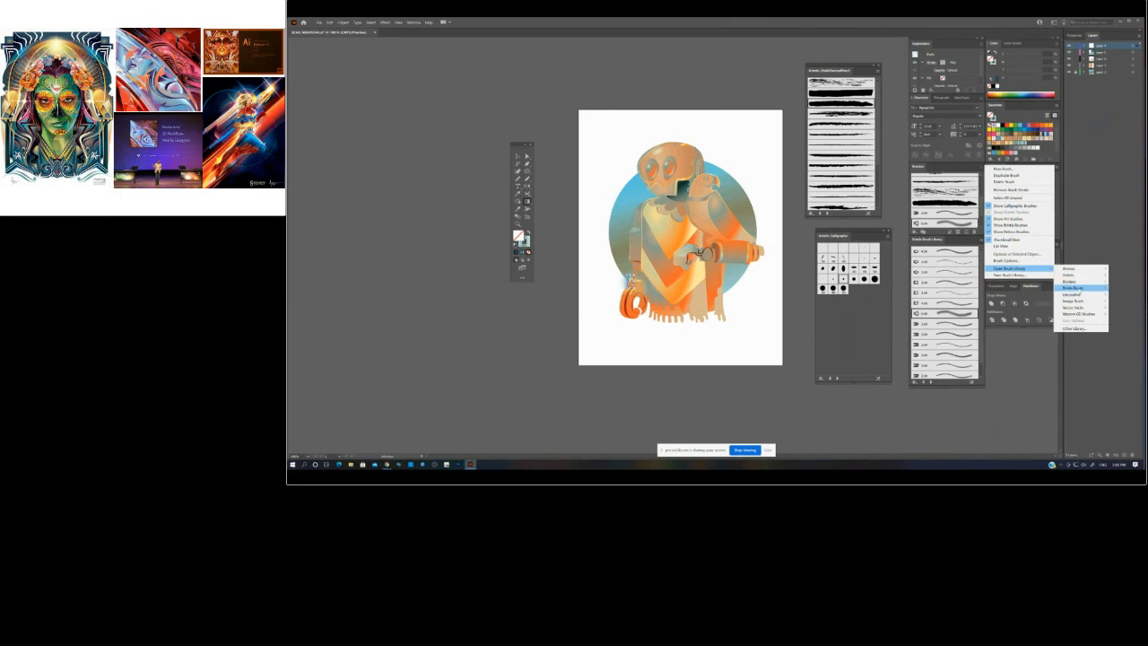
mouse_move(1102, 288)
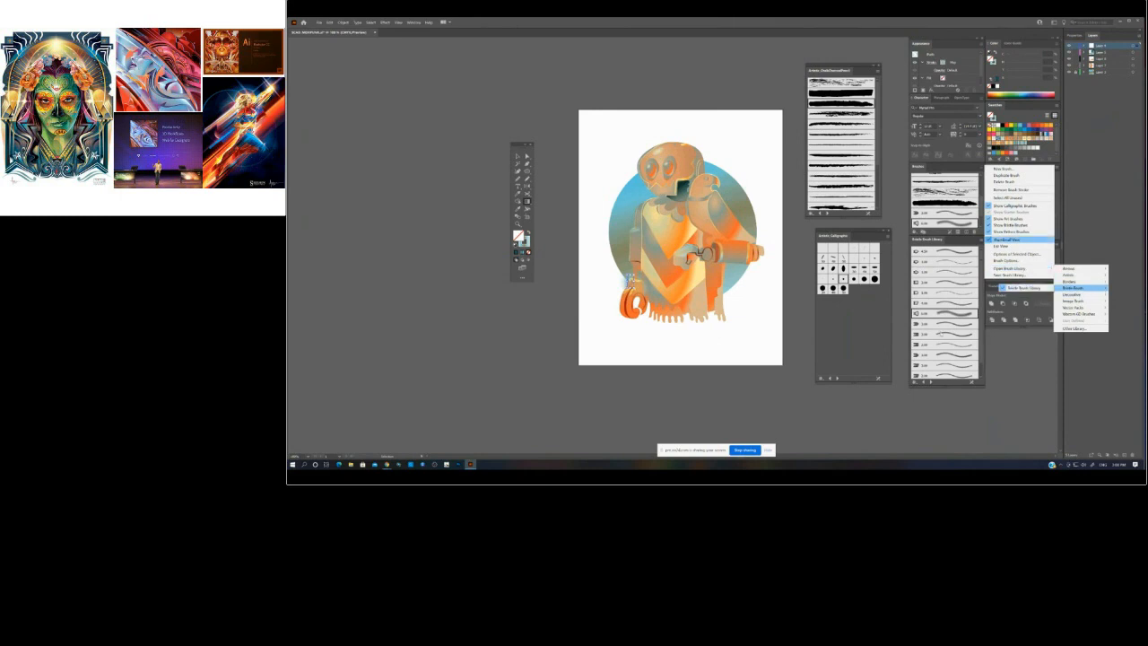
left_click(950, 253)
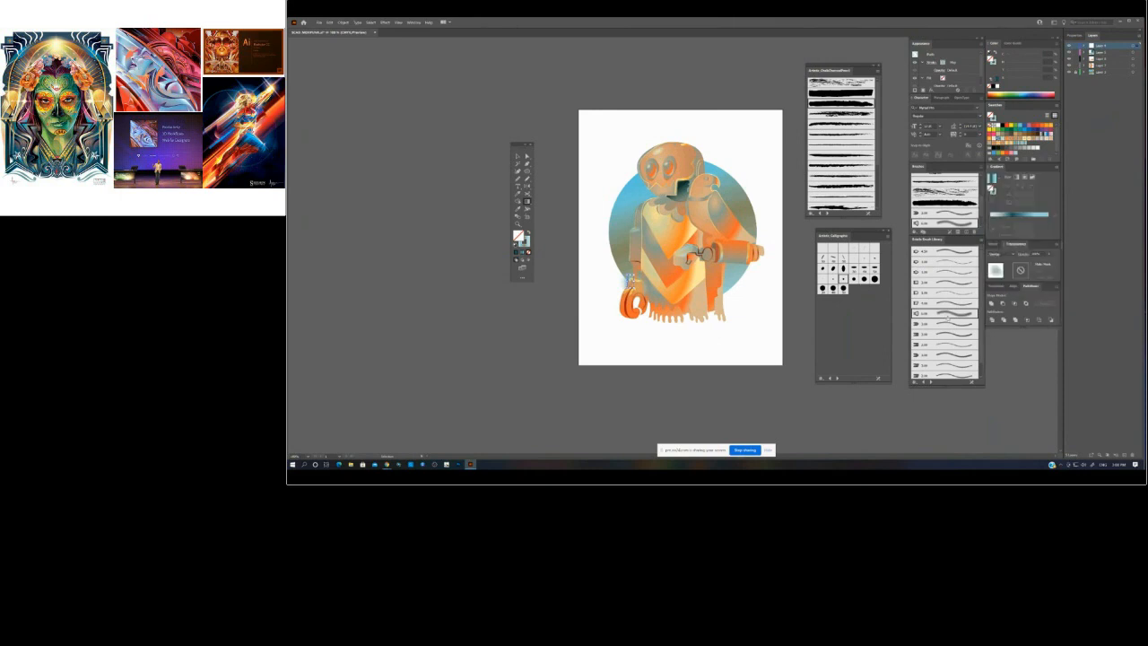
left_click(950, 314)
key("b")
left_click(527, 180)
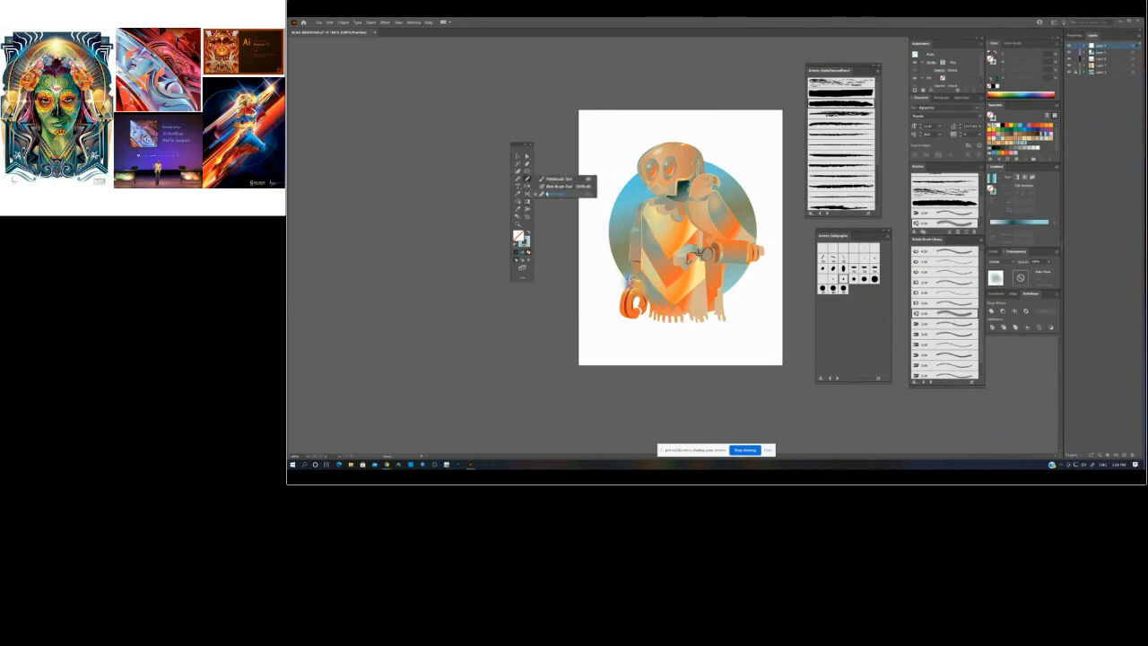
left_click(558, 180)
mouse_move(762, 127)
left_mouse_down()
mouse_move(752, 133)
mouse_move(778, 114)
mouse_move(729, 146)
mouse_move(732, 160)
left_mouse_up()
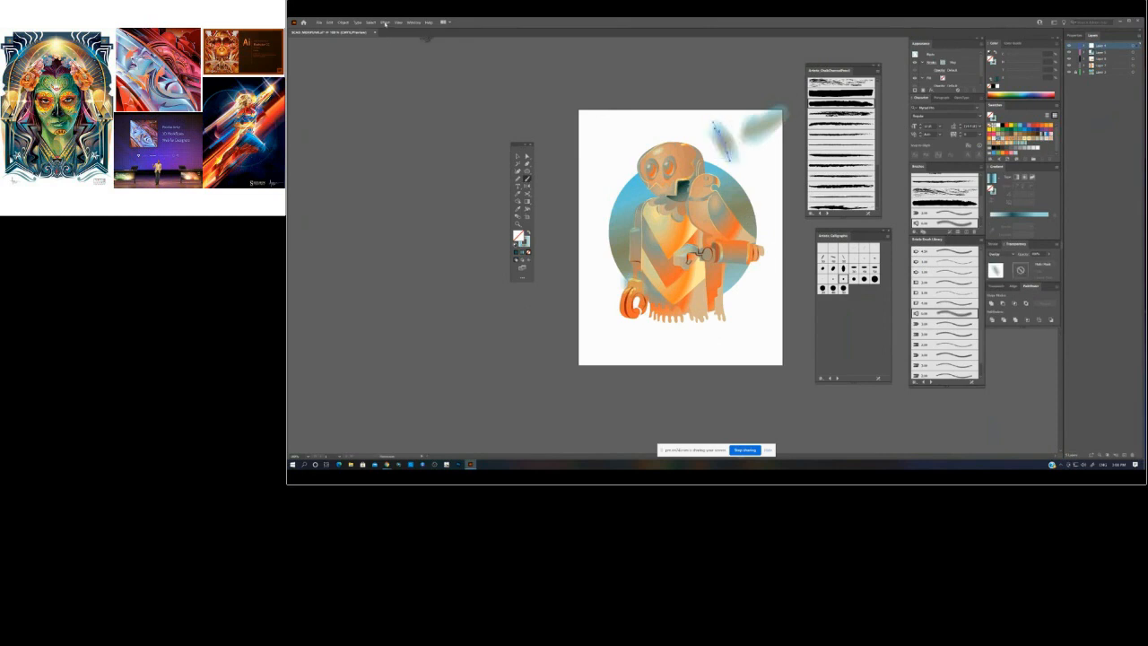
- Apply a Gaussian Blur effect with an increased radius and live preview to the selected test stroke
left_click(385, 23)
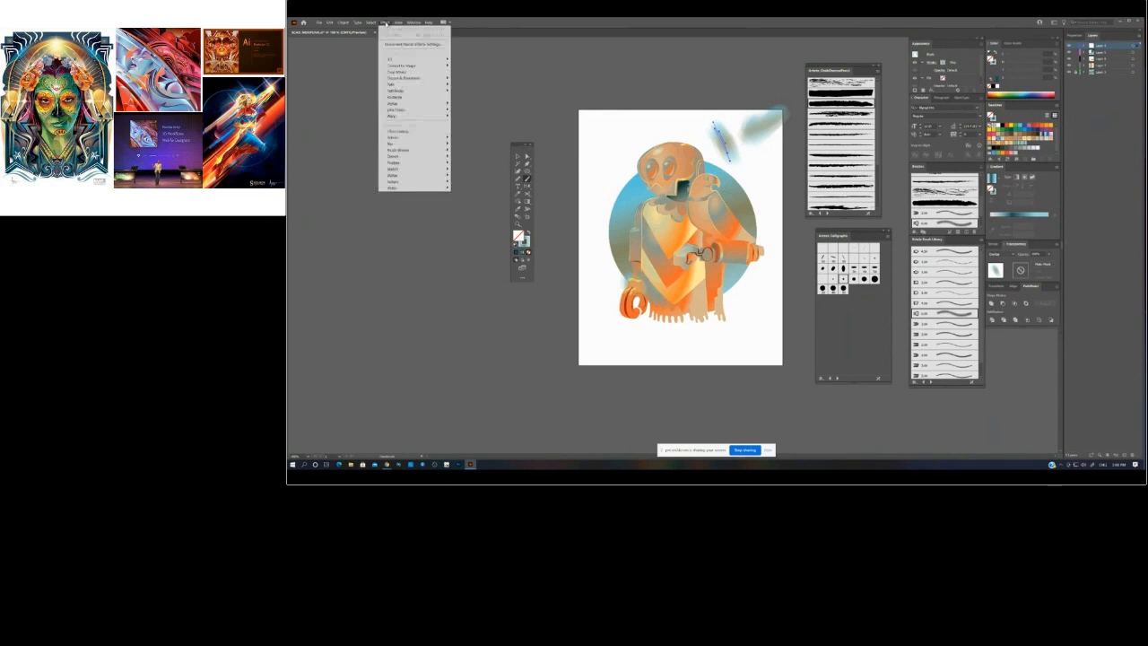
mouse_move(395, 144)
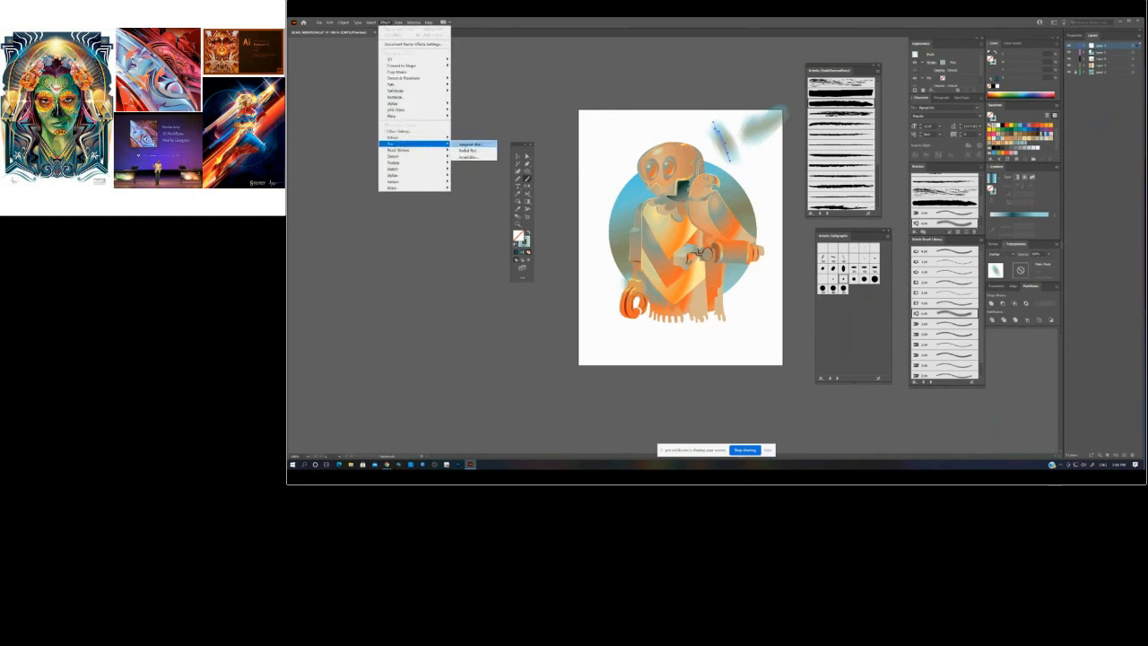
left_click(471, 144)
left_click_drag(383, 236, 390, 237)
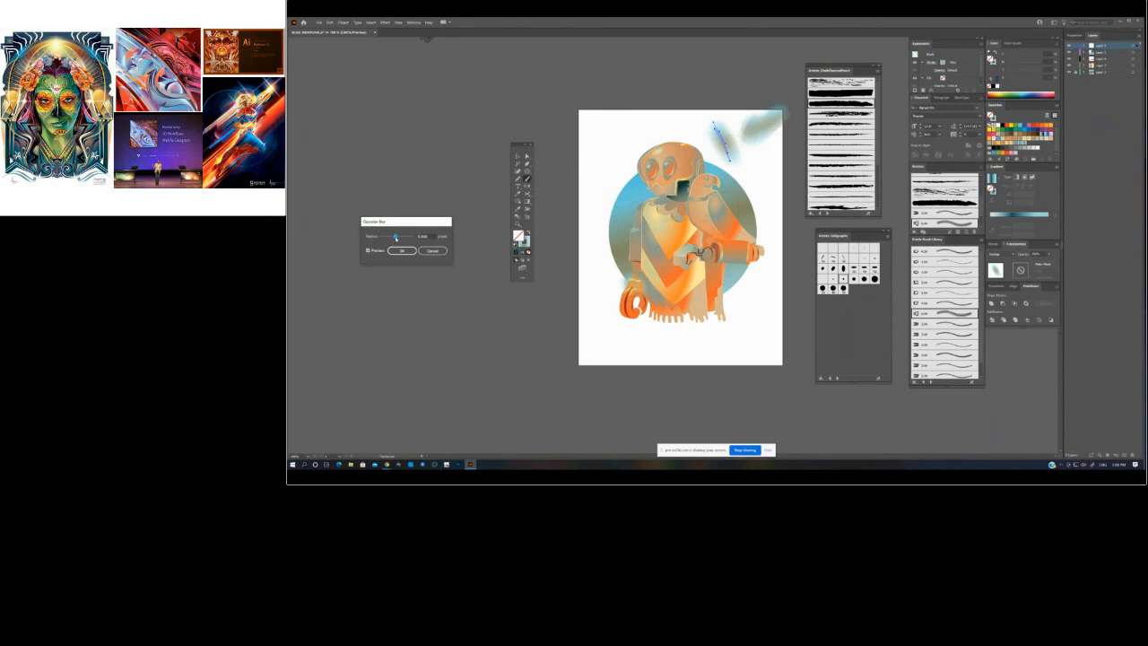
left_click(402, 250)
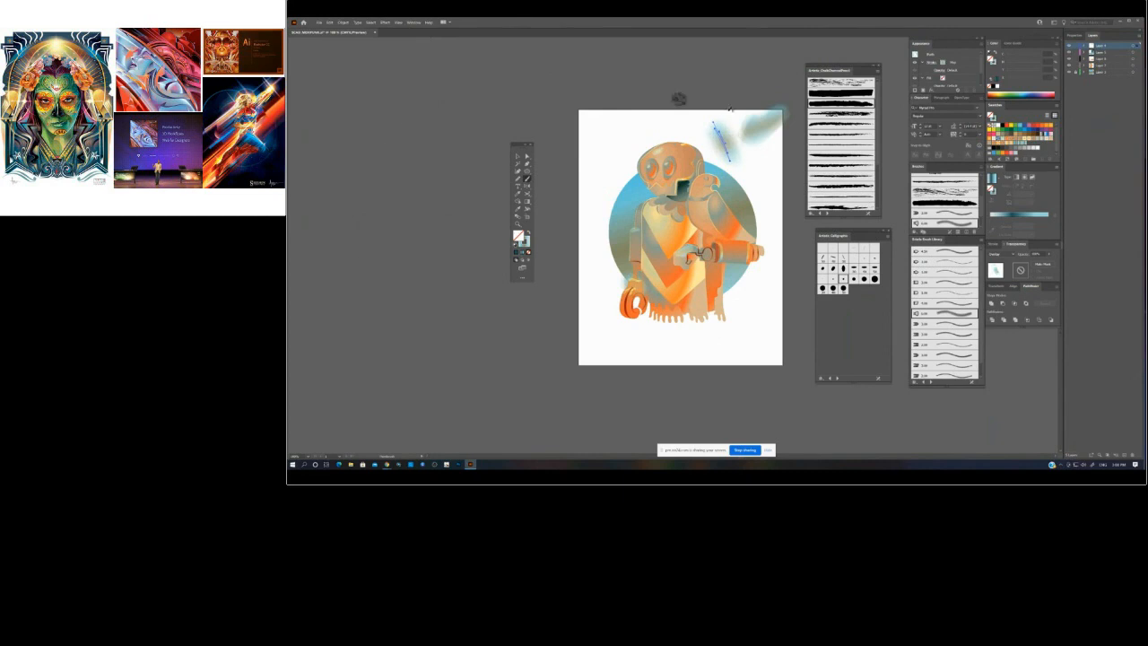
- Paint more blurred strokes down the page's right side and toggle Gaussian Blur off and on for one of them
mouse_move(725, 147)
left_mouse_down()
mouse_move(761, 176)
mouse_move(761, 232)
left_mouse_up()
left_click(725, 50, "ctrl")
left_click(766, 218, "ctrl")
left_click_drag(981, 62, 981, 68)
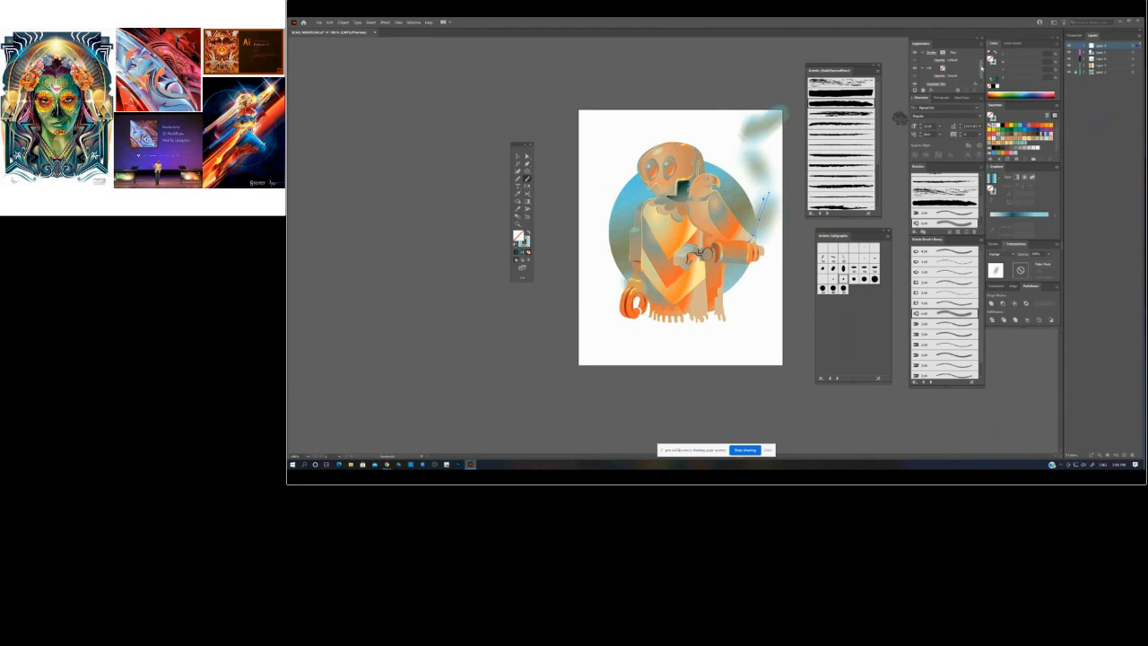
left_click_drag(981, 68, 981, 73)
left_click(915, 78)
left_click(914, 78)
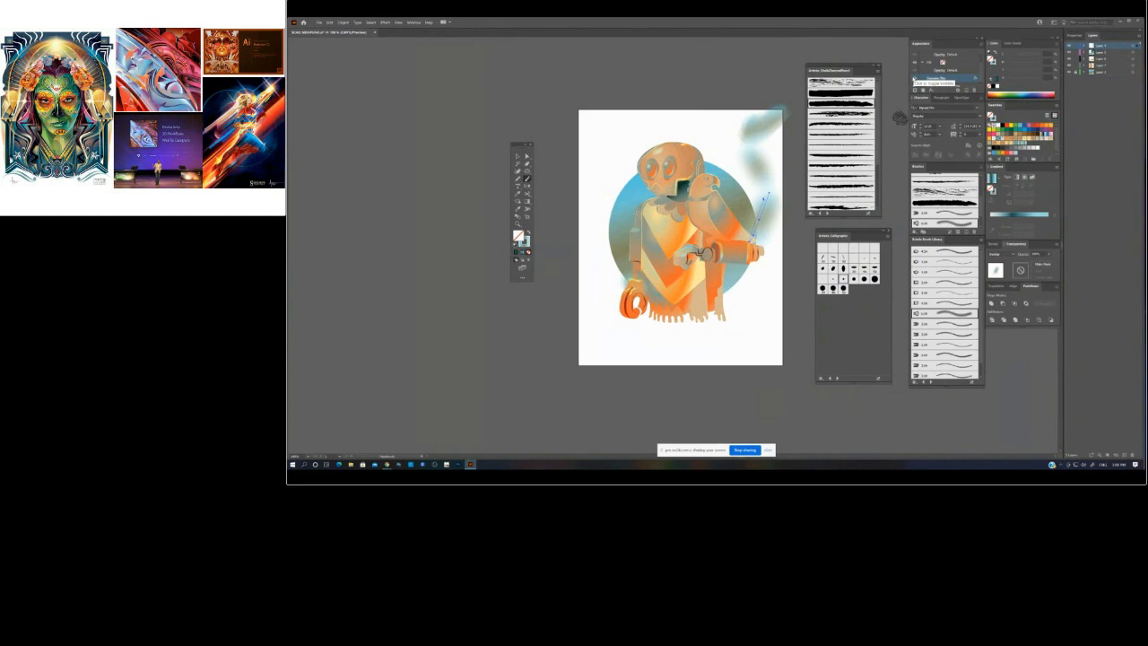
- Select the blurred blue test strokes beside the figure and delete them
left_click(774, 122, "ctrl")
left_click(765, 172, "ctrl+shift")
key("Delete")
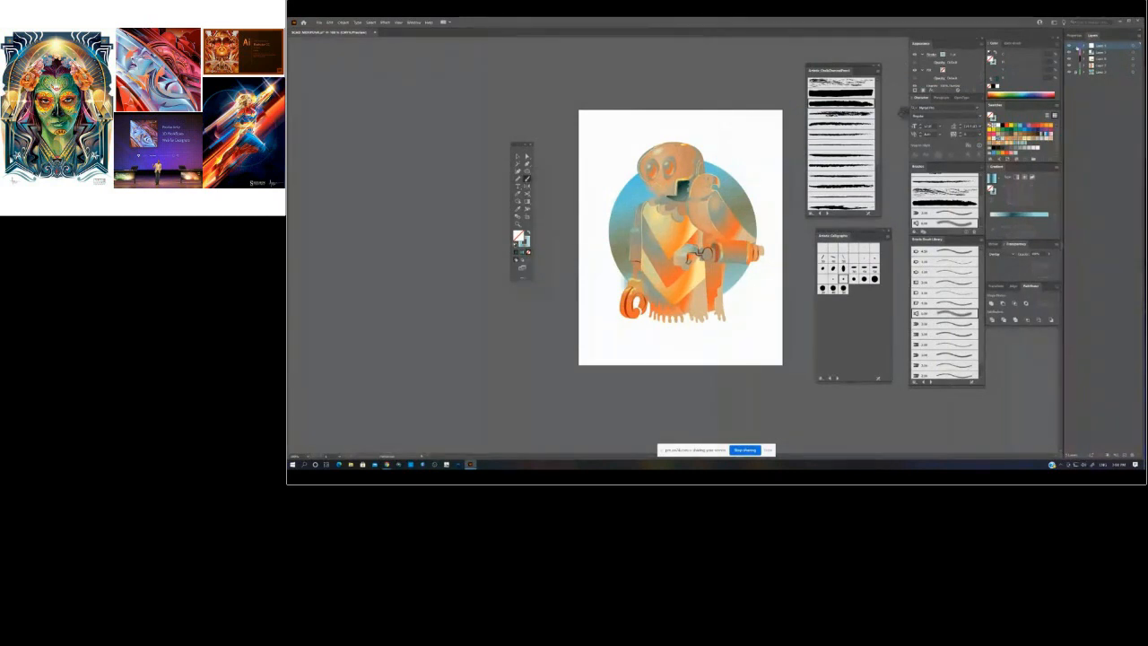
- Change the layer locks, add a new layer and select the figure's base shape to load its orange gradient fill
left_click_drag(1076, 46, 1081, 73)
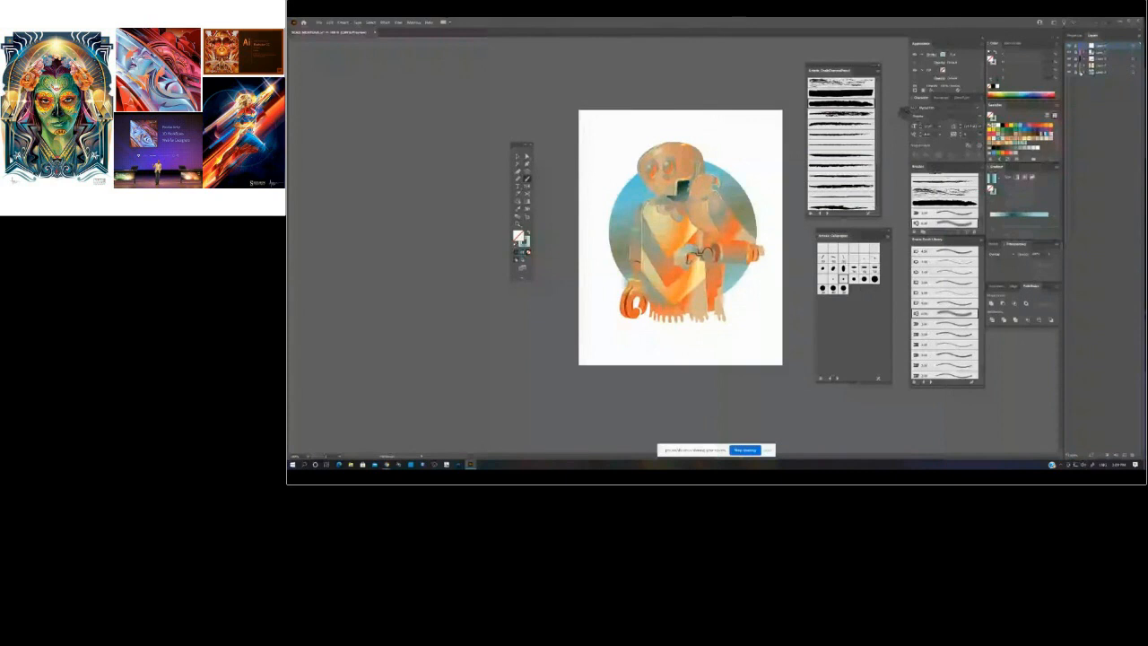
key("ctrl+l")
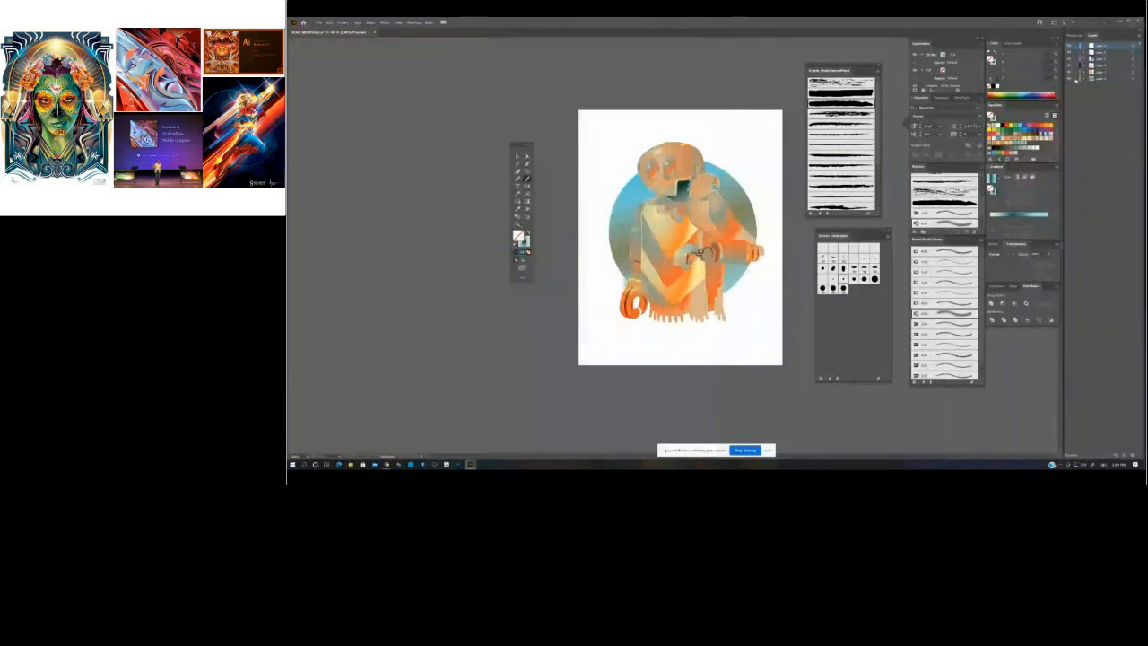
left_click(653, 153)
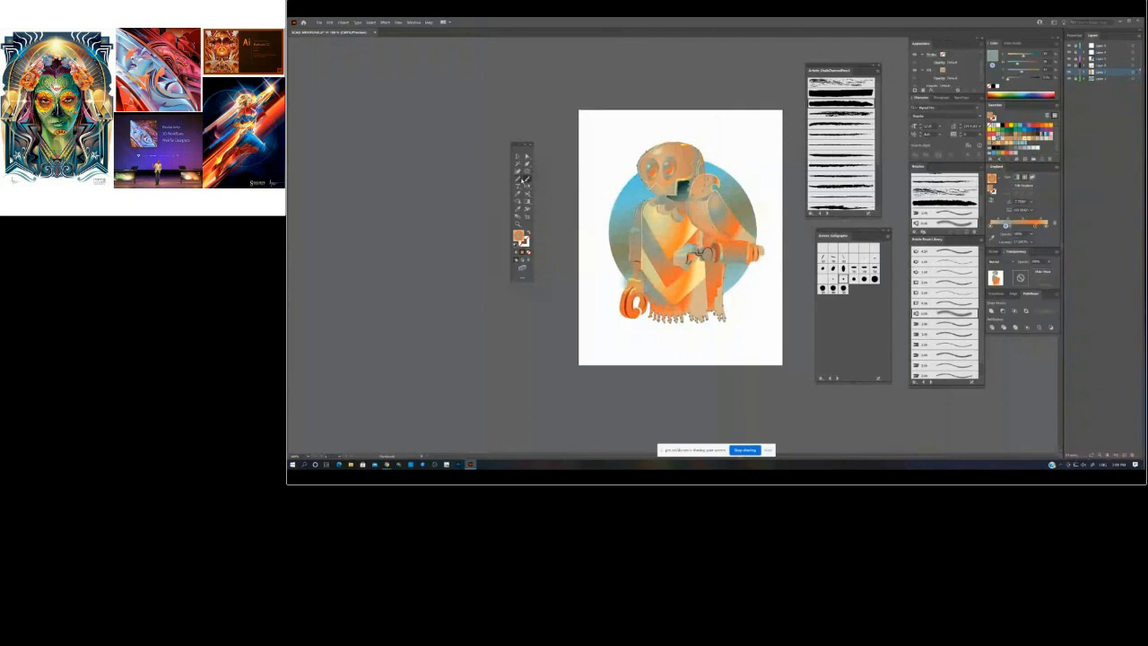
left_click(526, 180)
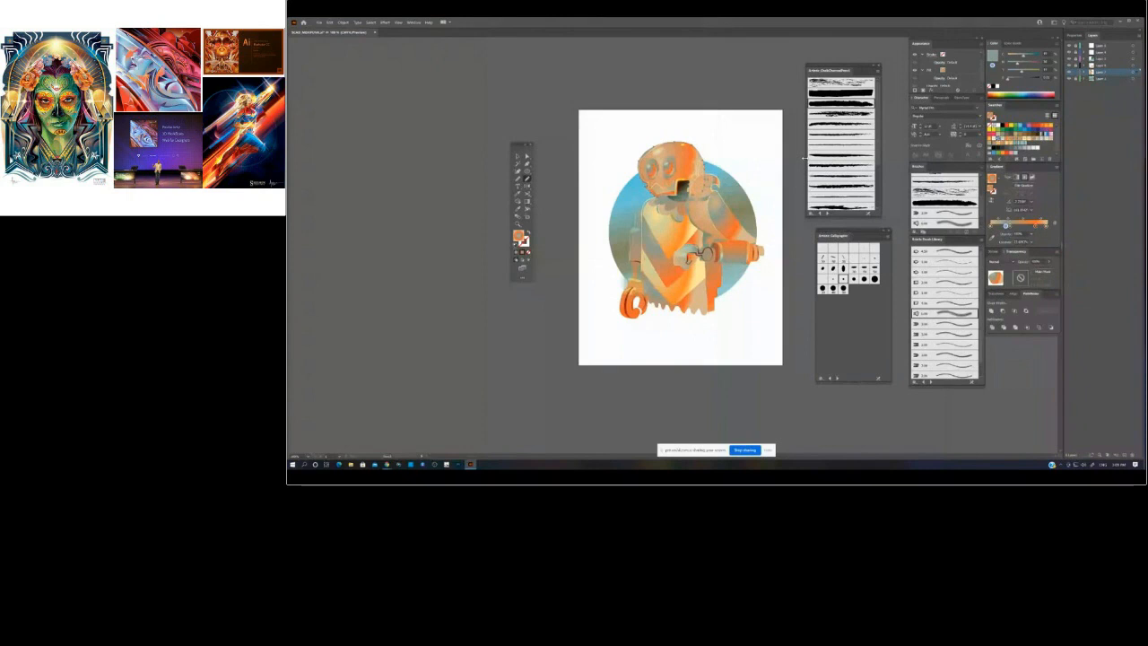
left_click_drag(522, 145, 551, 133)
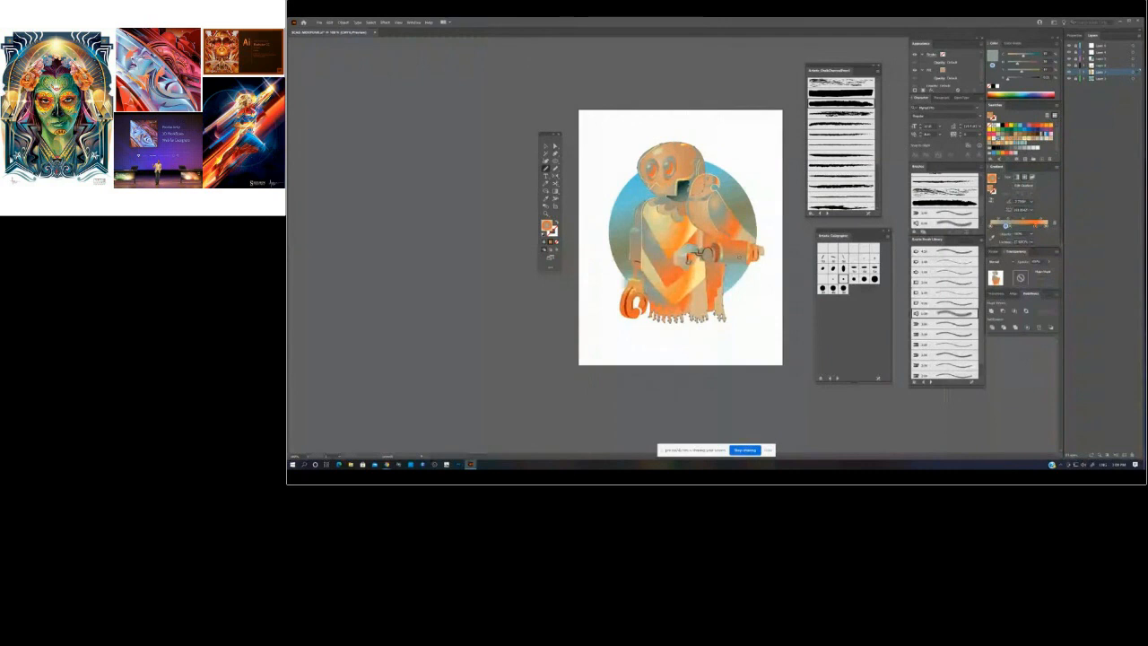
key("v")
key("ctrl+shift+a")
- Draw a rounded freehand blob with the orange gradient fill on the second layer, beside the figure's head
left_click(1102, 45)
left_click(1101, 52)
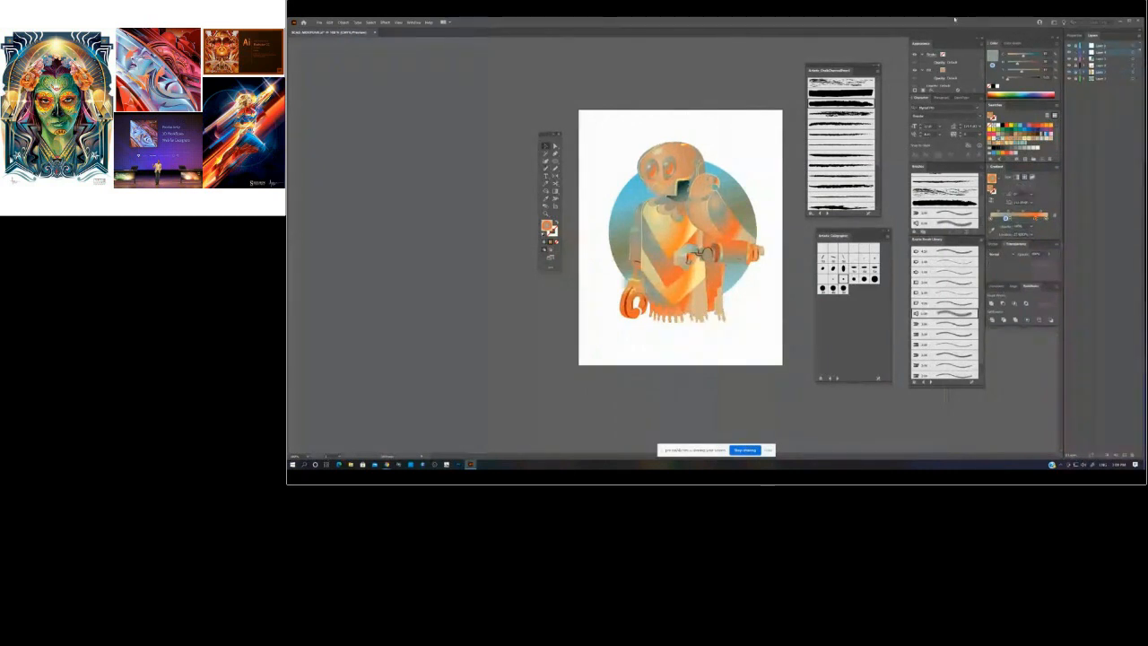
key("b")
left_click_drag(754, 153, 754, 154)
key("ctrl+shift+a")
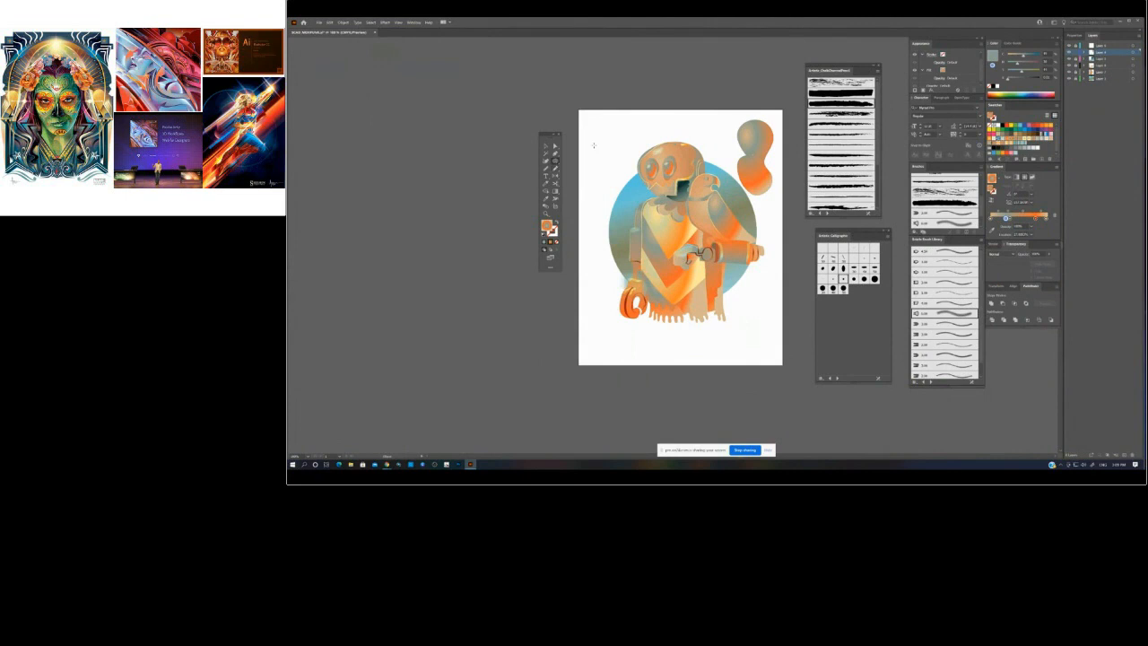
- Draw small gradient-filled eye shapes on the upper part of the blob, adjust their placement and check the paths in Outline view
left_click_drag(750, 134, 751, 137)
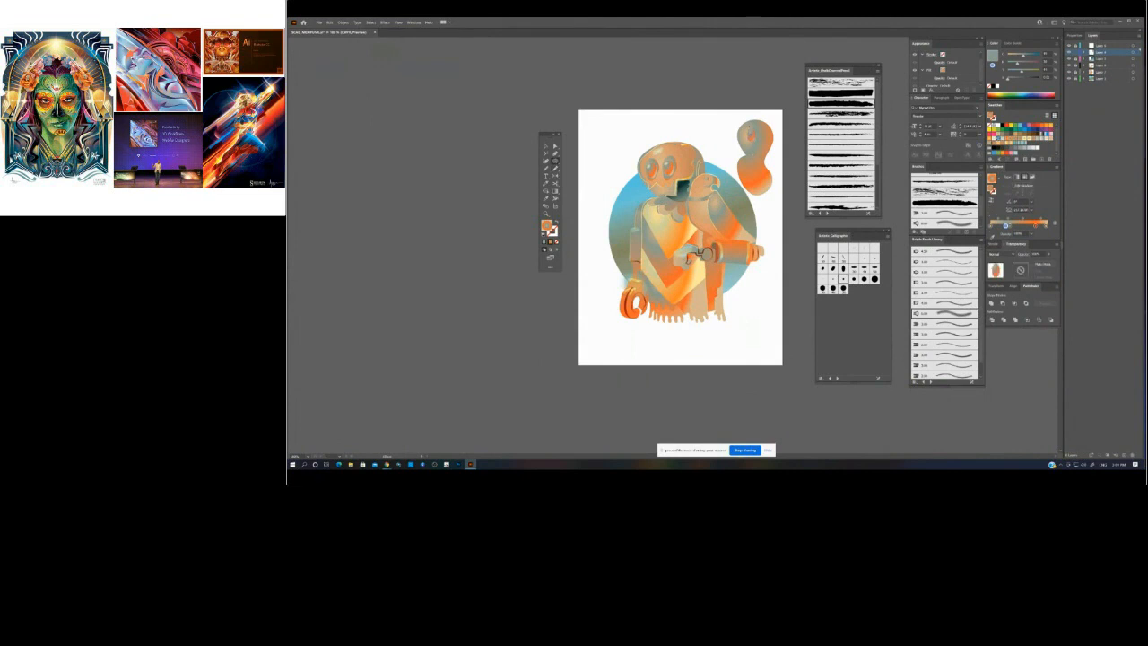
left_click(756, 92, "ctrl")
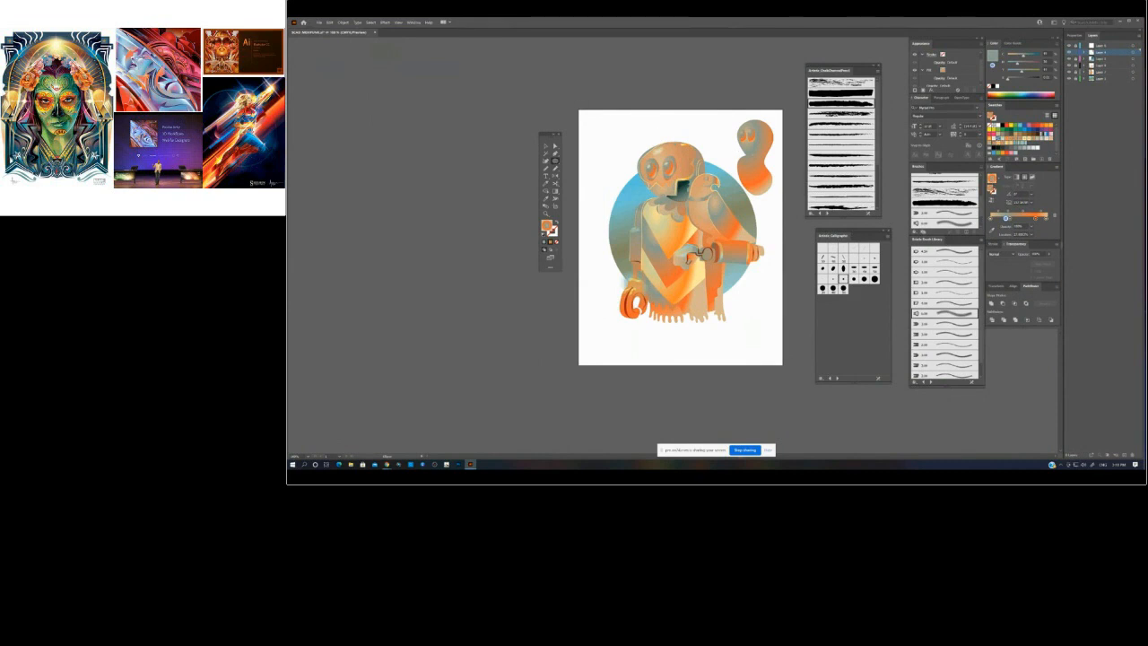
left_click_drag(754, 139, 754, 96)
mouse_move(744, 138)
left_mouse_down()
mouse_move(727, 91)
mouse_move(755, 131)
left_mouse_up()
left_click(773, 88)
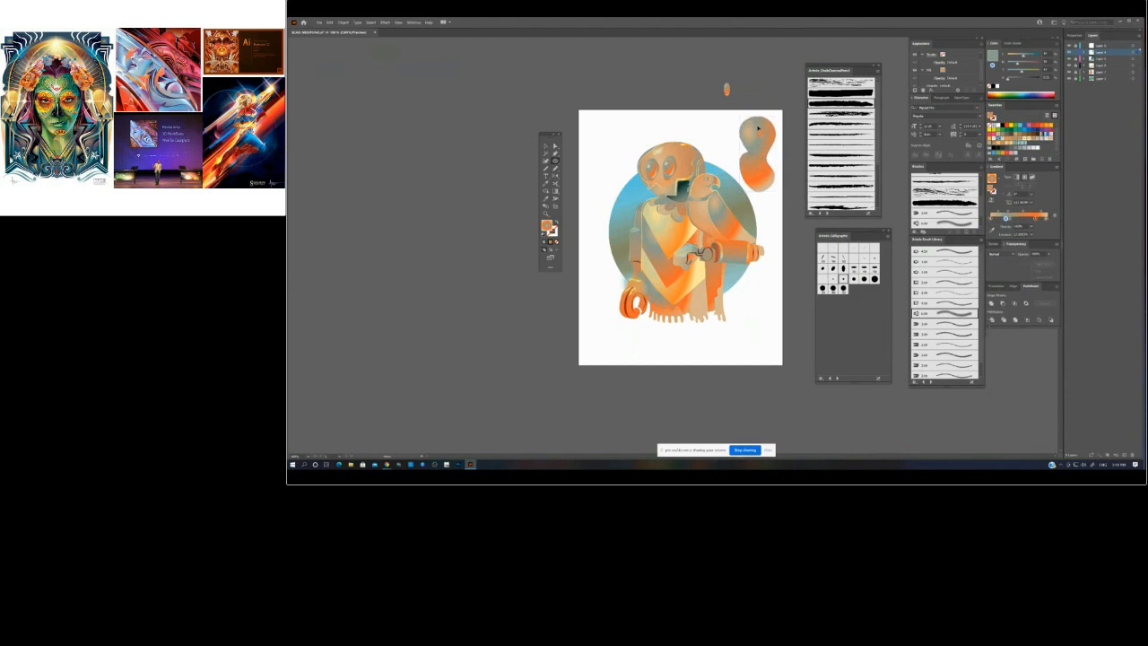
left_click_drag(727, 89, 747, 131)
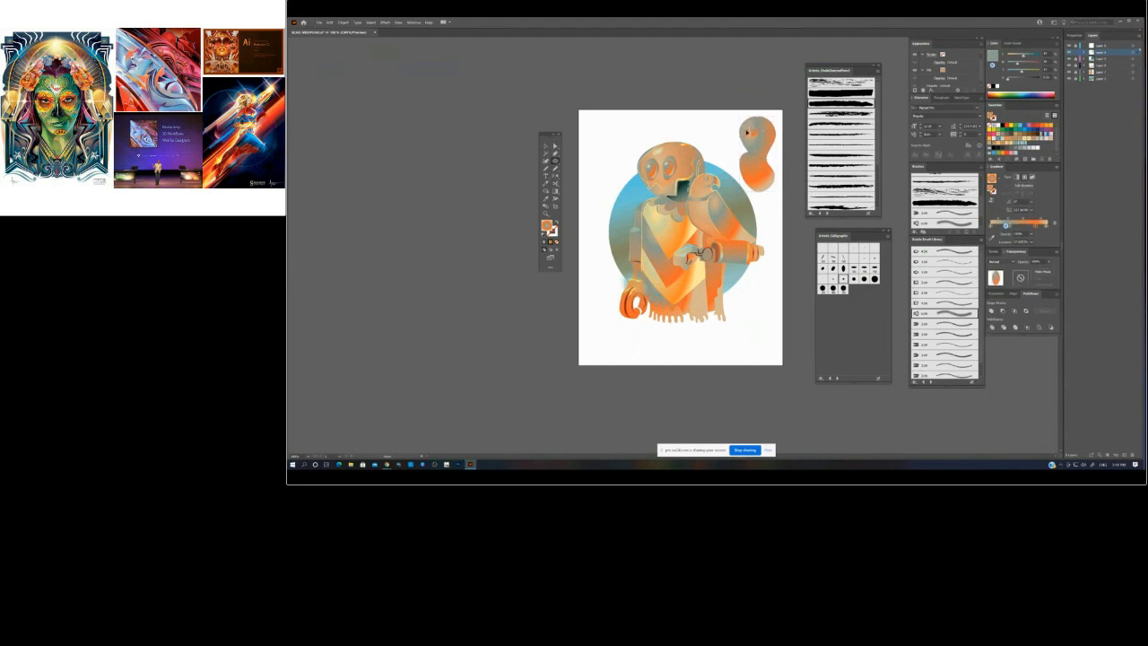
left_click(748, 106)
left_click(752, 133)
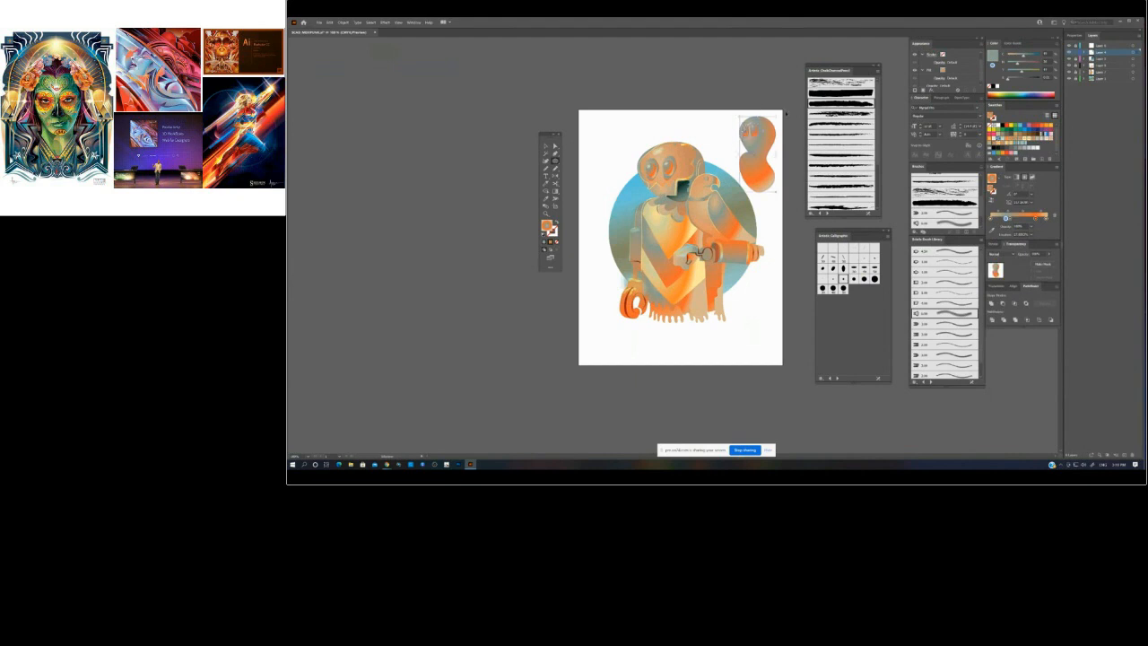
key("ctrl+y")
left_click(747, 95, "ctrl")
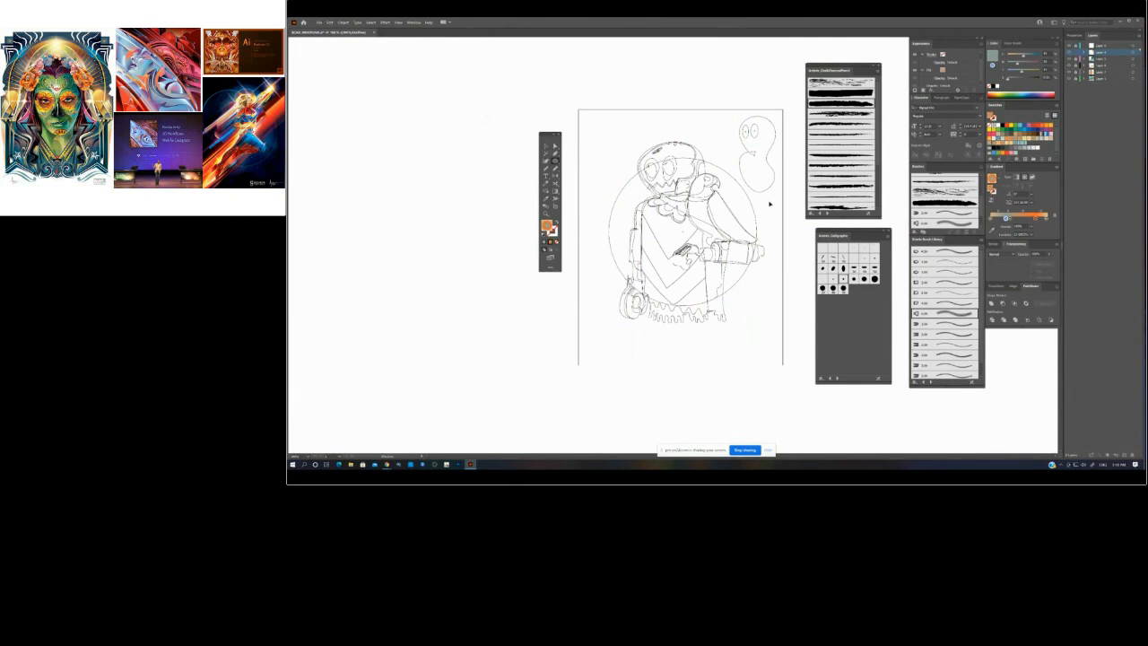
key("ctrl+y")
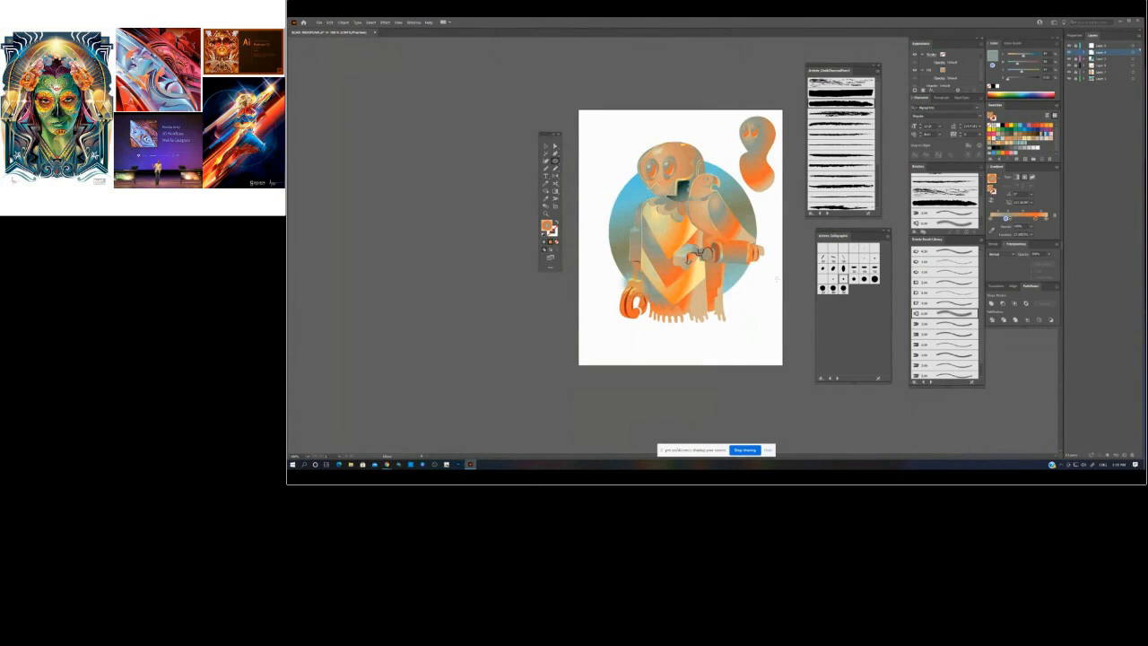
- Transfer the blob character to a new layer above the bottom layer and place it behind the bird's head
key("v")
left_click(767, 159)
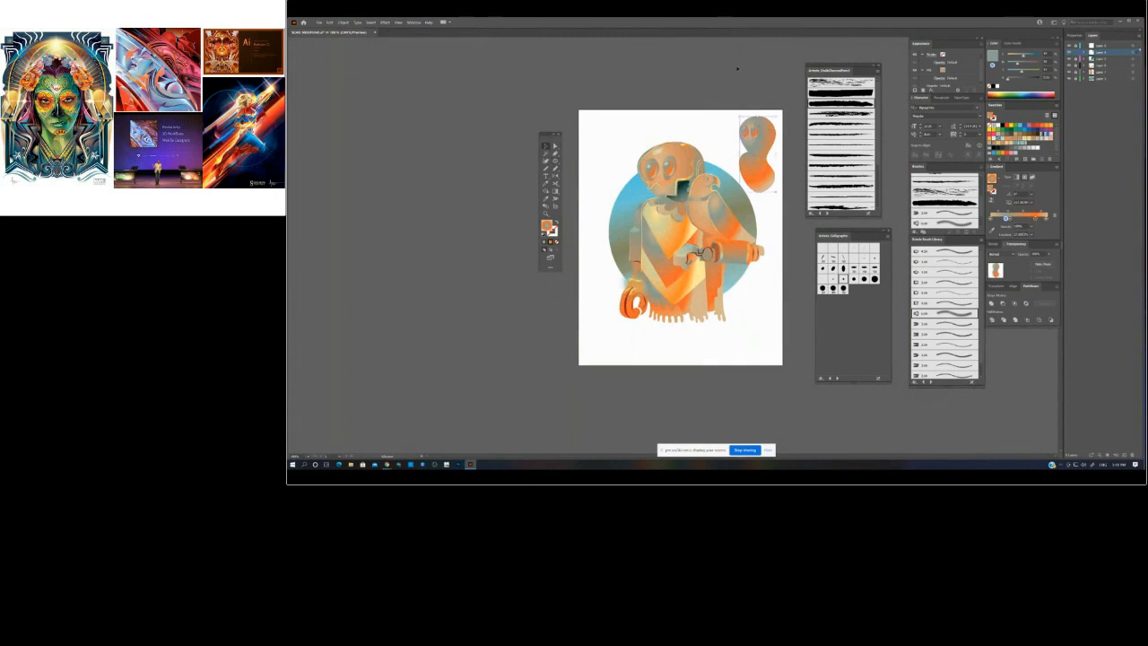
mouse_move(763, 165)
left_mouse_down()
mouse_move(737, 184)
mouse_move(714, 168)
mouse_move(758, 159)
left_mouse_up()
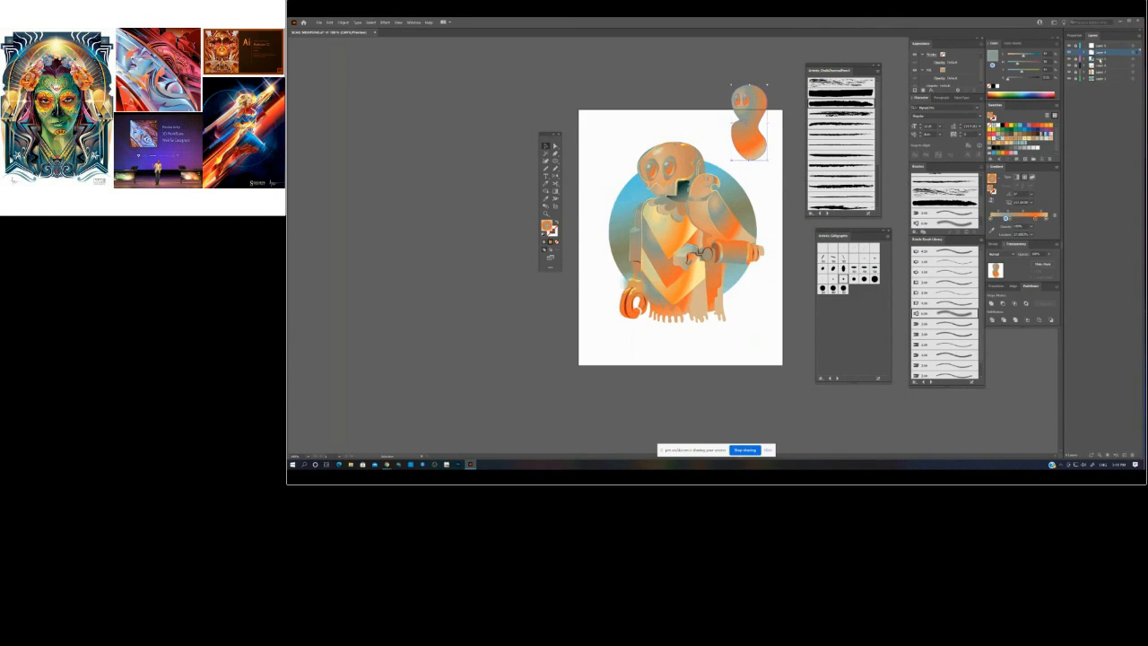
key("Delete")
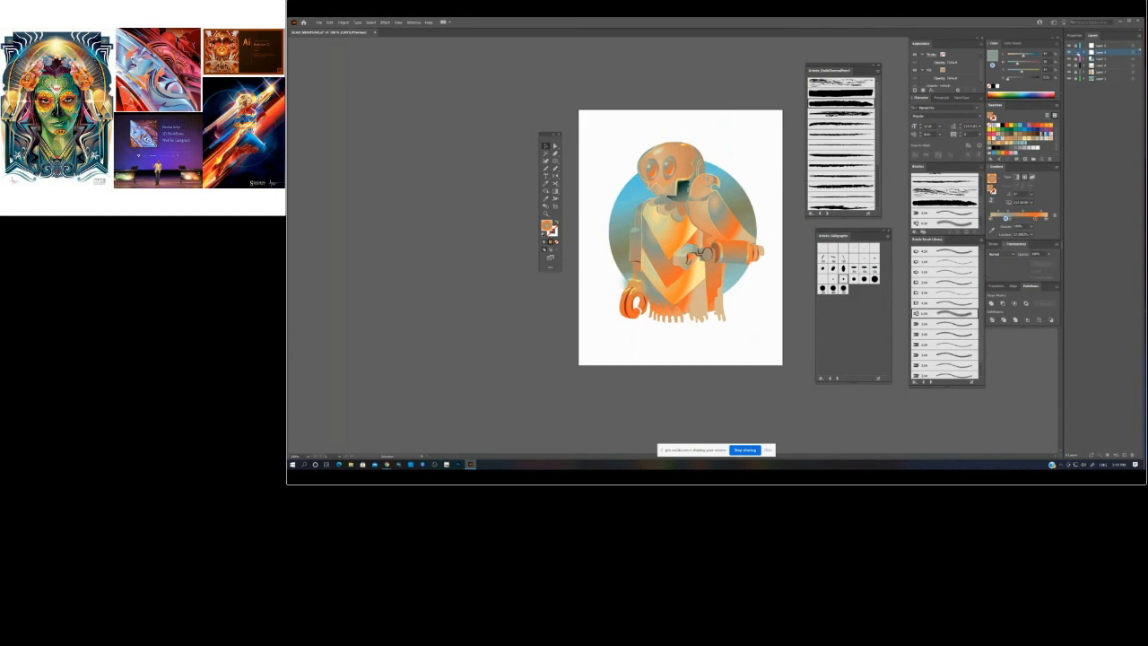
left_click(1107, 78)
left_click(1125, 454)
key("ctrl+f")
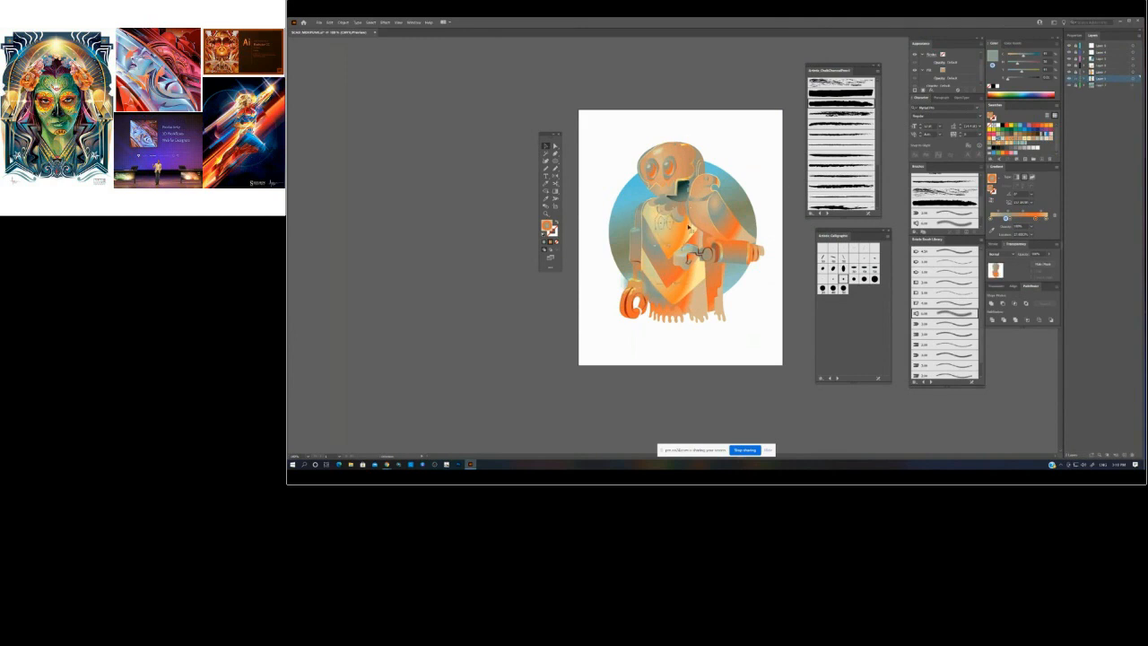
mouse_move(729, 181)
left_mouse_down()
mouse_move(738, 160)
mouse_move(678, 163)
mouse_move(714, 135)
mouse_move(686, 141)
mouse_move(709, 152)
mouse_move(737, 140)
mouse_move(751, 153)
mouse_move(727, 166)
left_mouse_up()
left_click(756, 103)
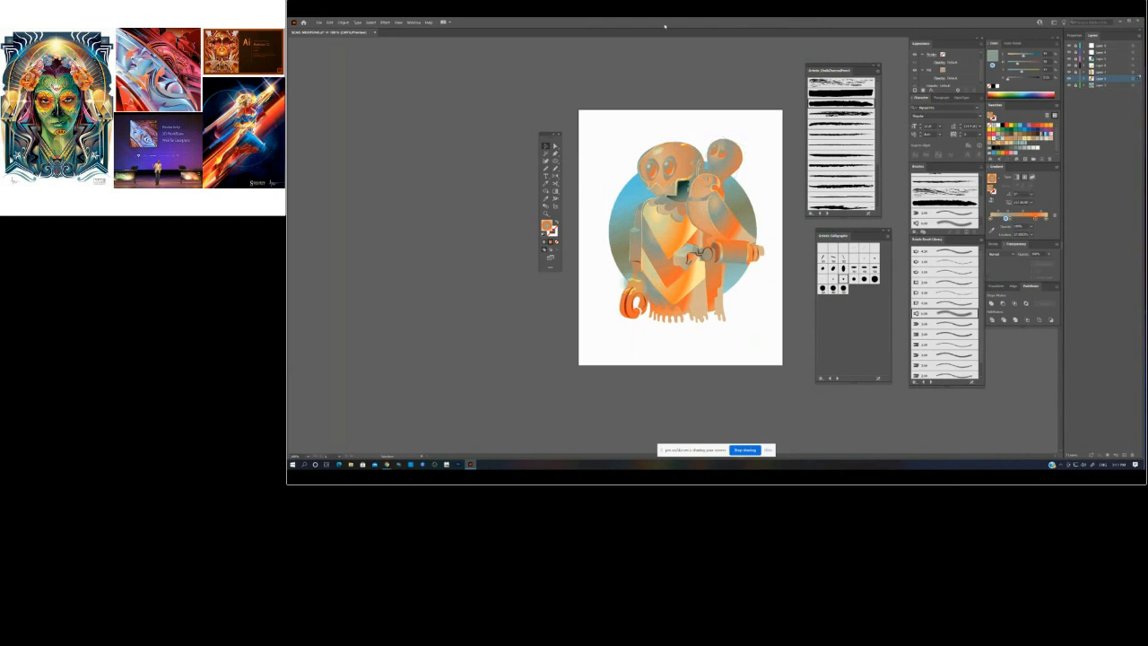
- Draw a small freehand arm on the blob character, then reverse and redirect its gradient fill
key("b")
left_click_drag(742, 165, 748, 171)
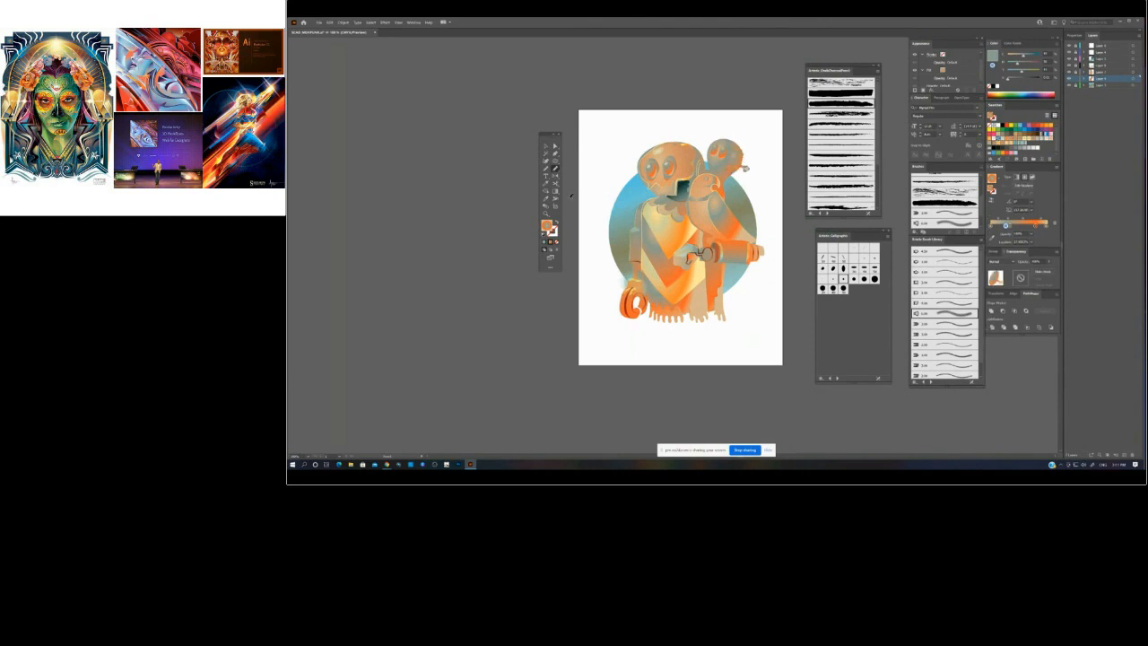
left_click(556, 191)
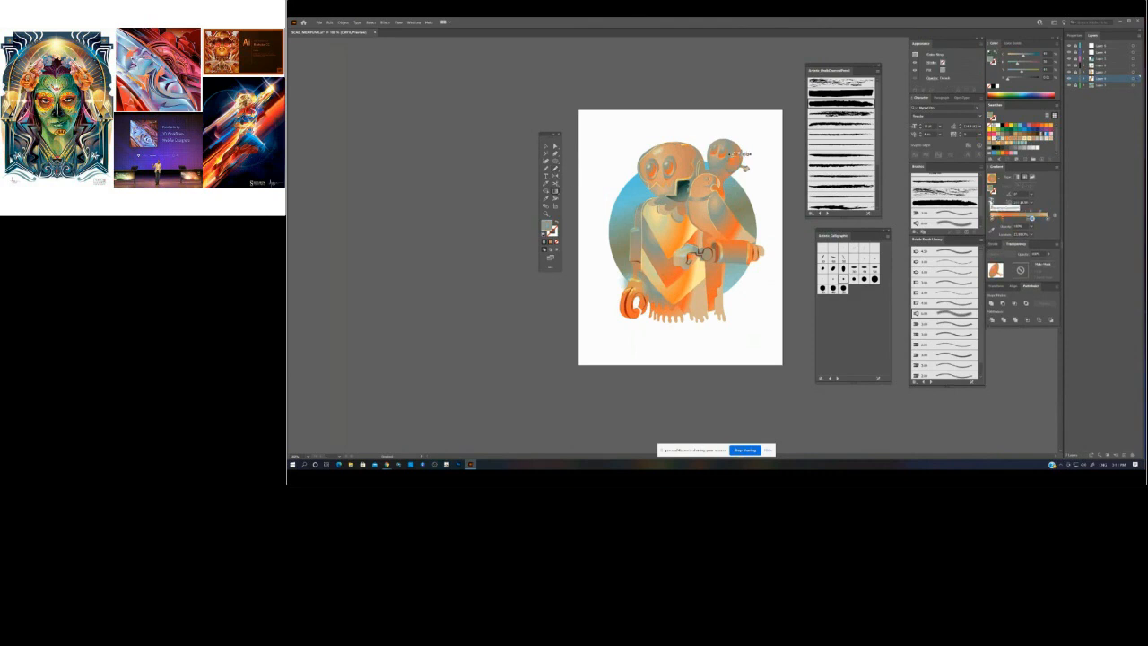
left_click(991, 202)
left_click(738, 155)
left_click_drag(736, 162, 723, 135)
left_click_drag(716, 182, 734, 153)
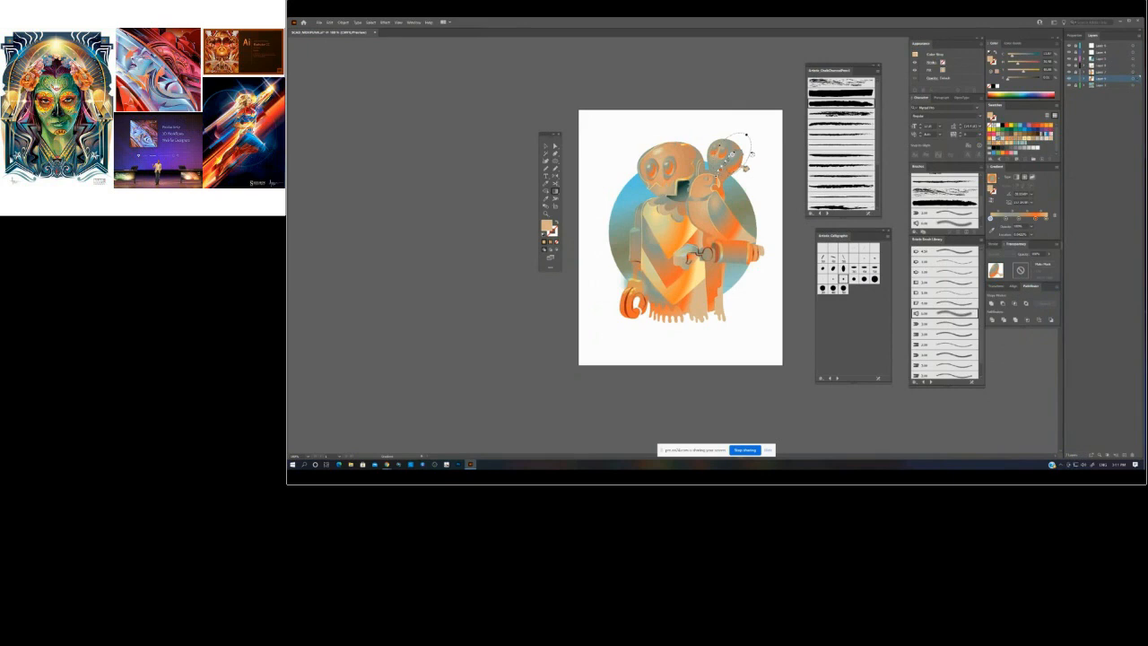
- Draw another small freehand shape at the blob character's arm and clear the selection
key("n")
mouse_move(743, 169)
left_mouse_down()
mouse_move(747, 159)
mouse_move(739, 169)
left_mouse_up()
key("ctrl+shift+a")
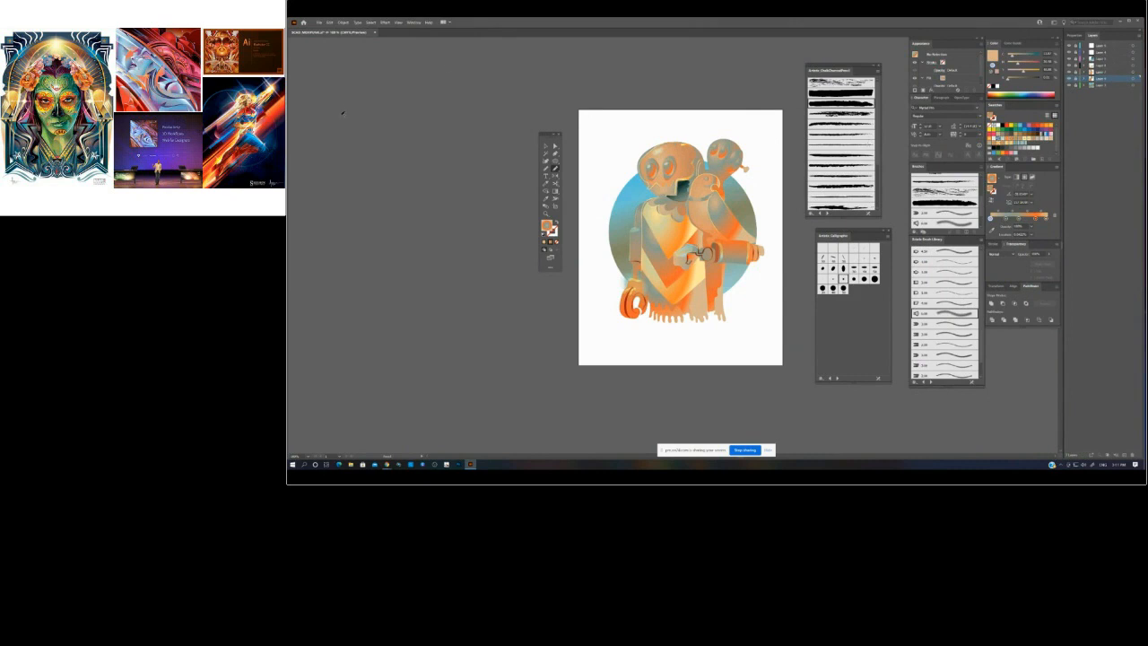
- Move the toolbox away from the artwork and start exporting the document to the Desktop in Photoshop (PSD) format
left_click_drag(550, 135, 423, 141)
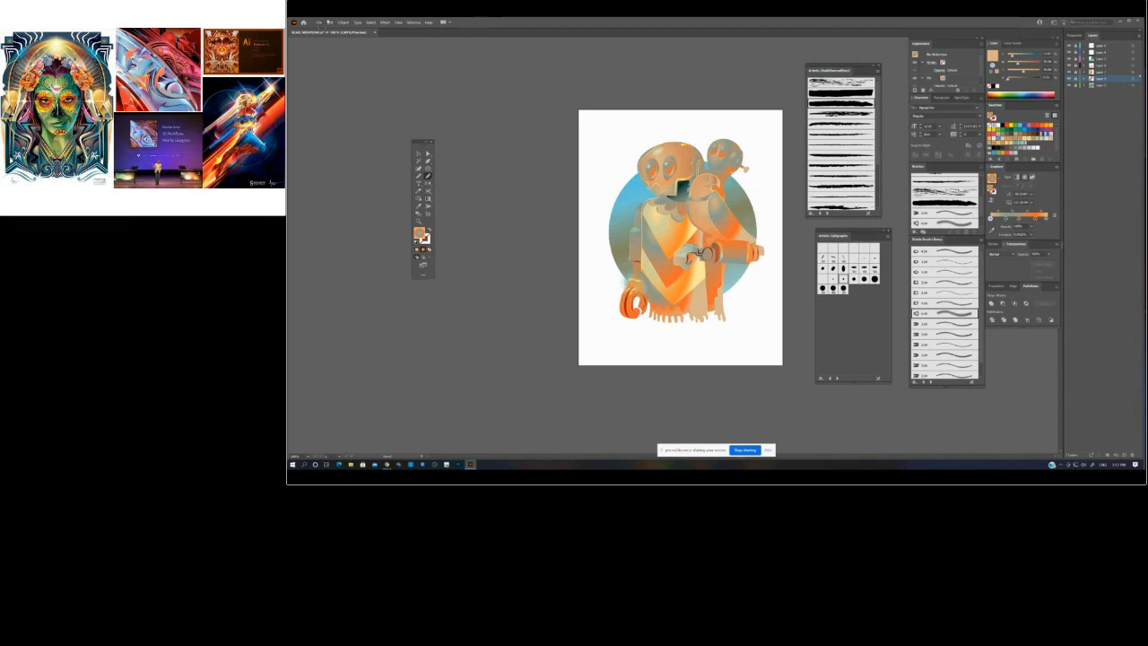
left_click(319, 22)
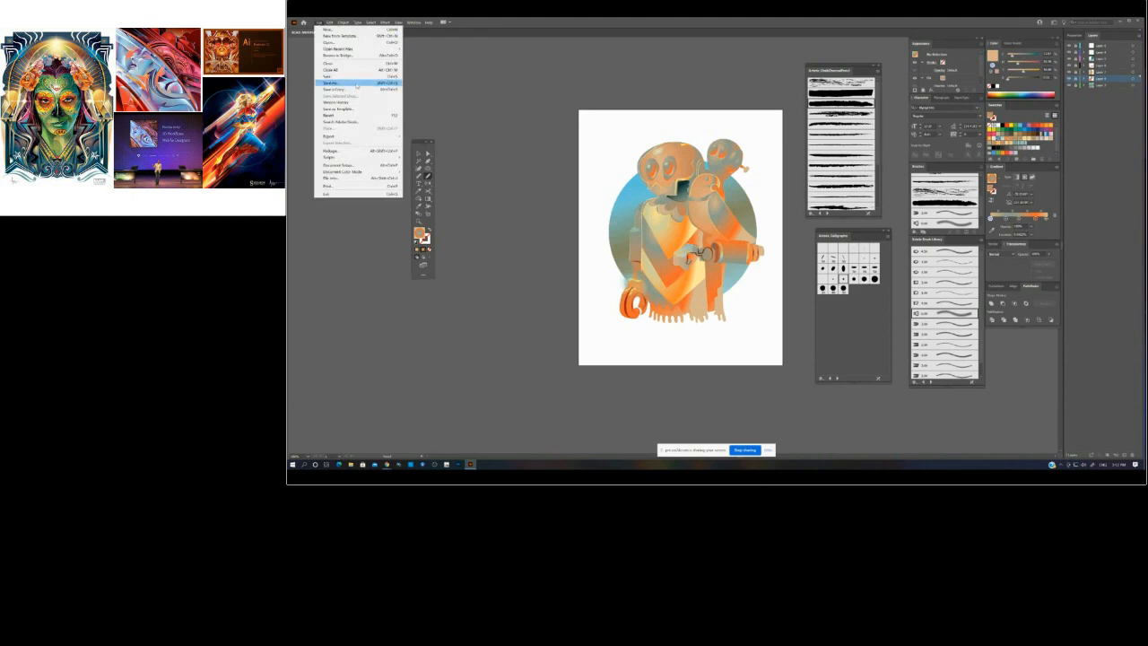
mouse_move(386, 136)
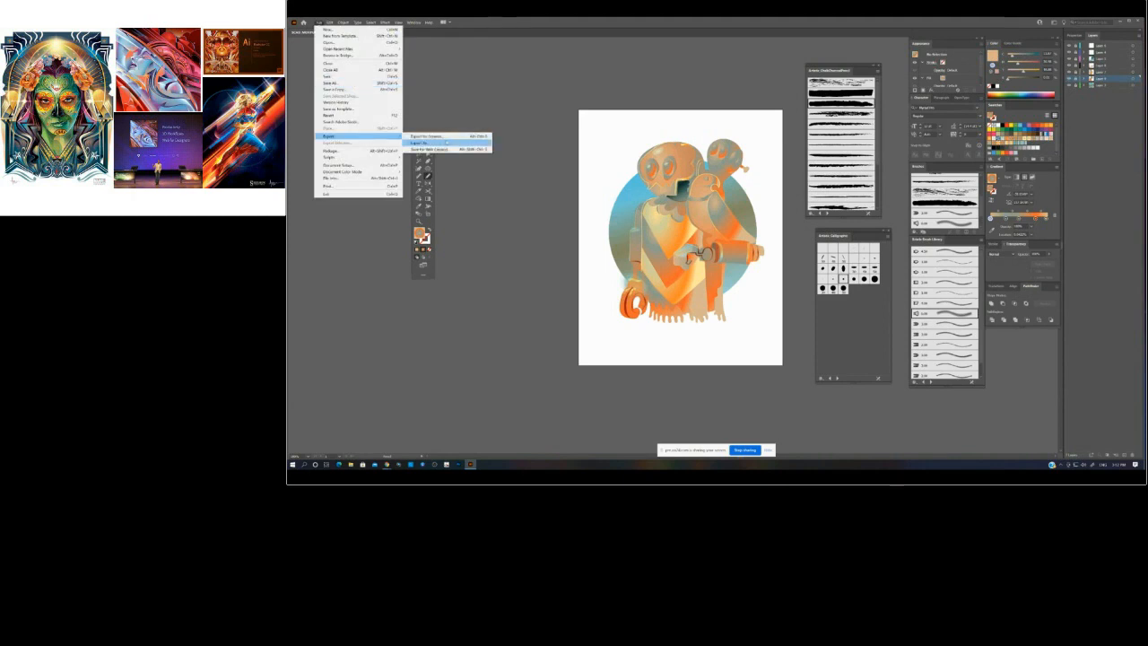
left_click(423, 143)
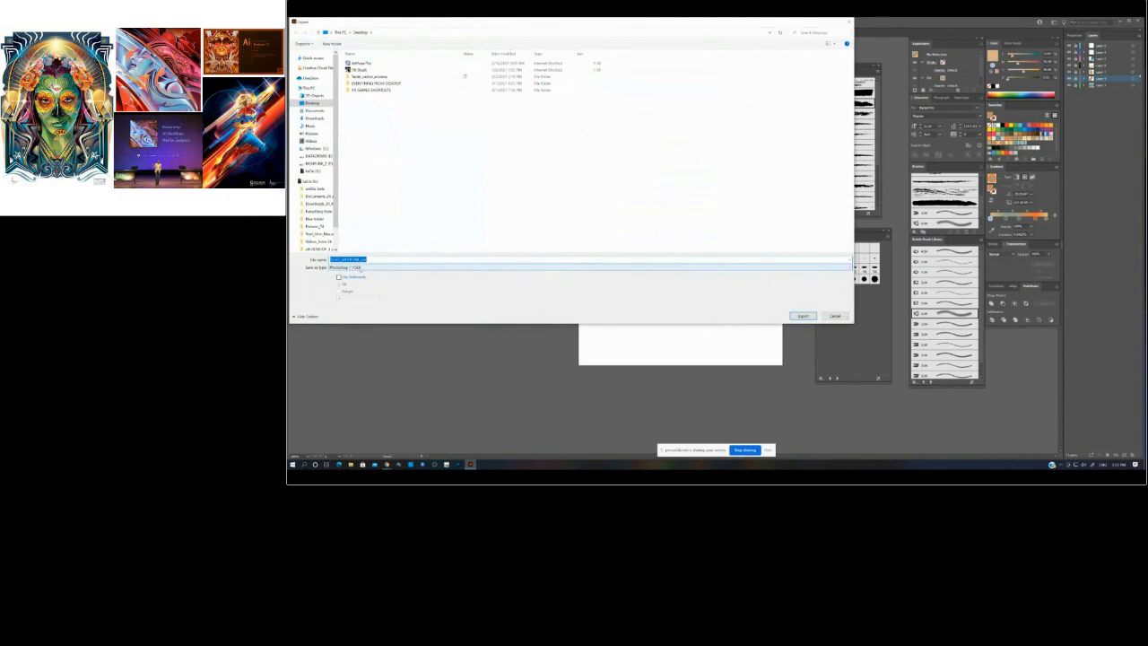
left_click(360, 267)
left_click(371, 267)
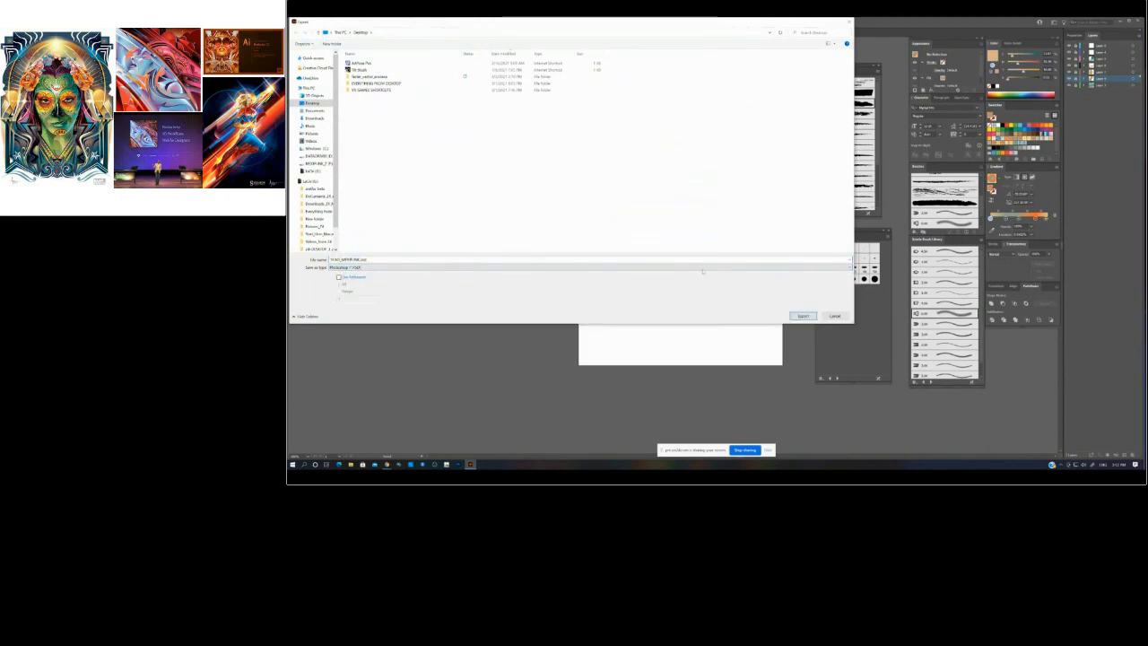
double_click(419, 259)
left_click(803, 317)
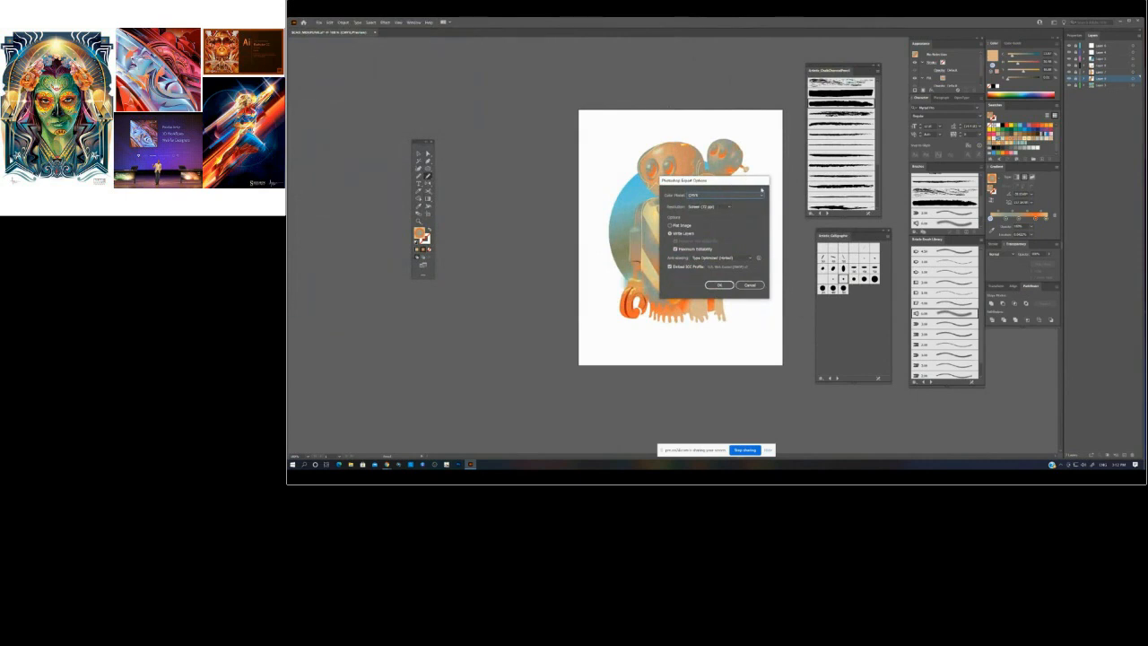
- Set the Photoshop export resolution to High (300 ppi) with Write Layers kept on, and run the export
left_click(728, 207)
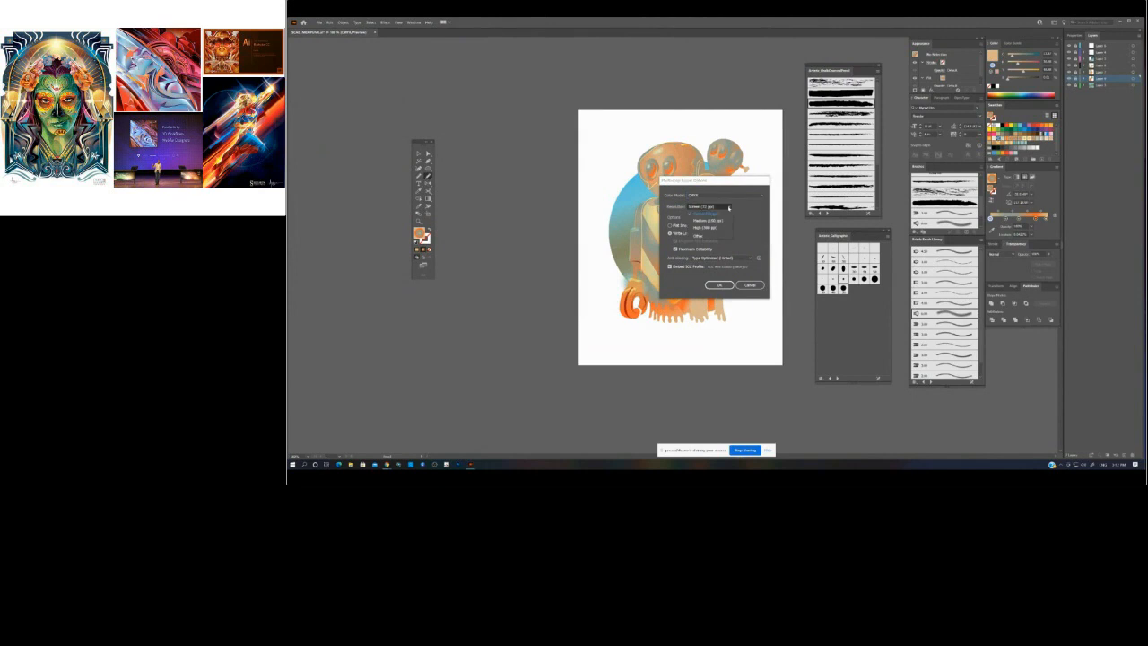
left_click(733, 208)
left_click_drag(748, 184, 722, 190)
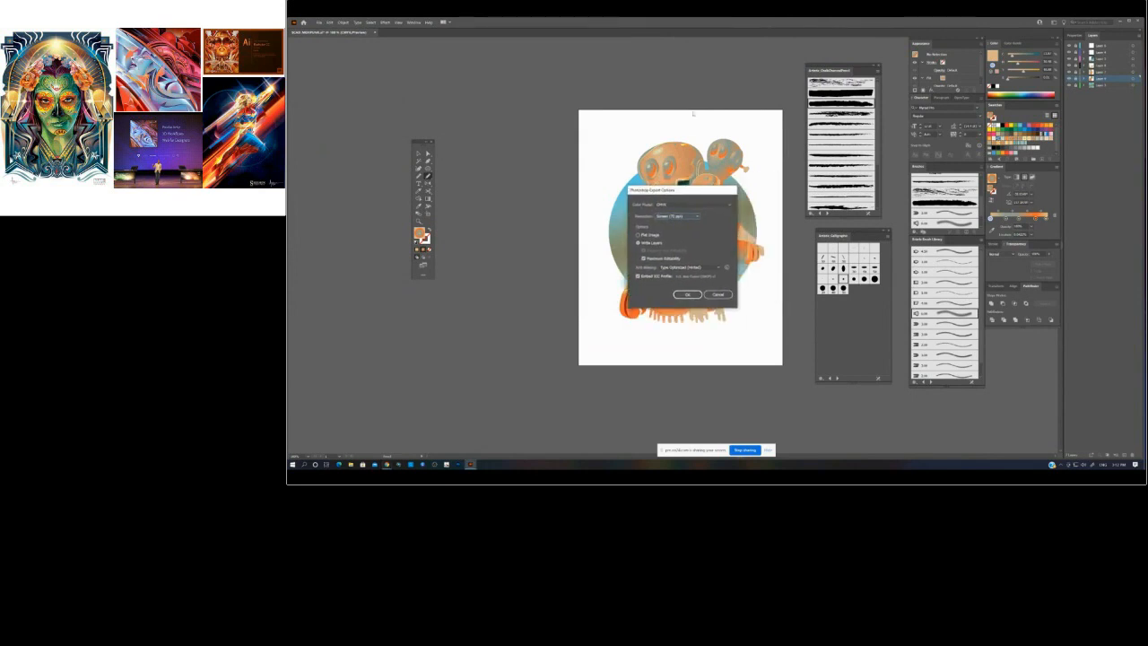
left_click(698, 217)
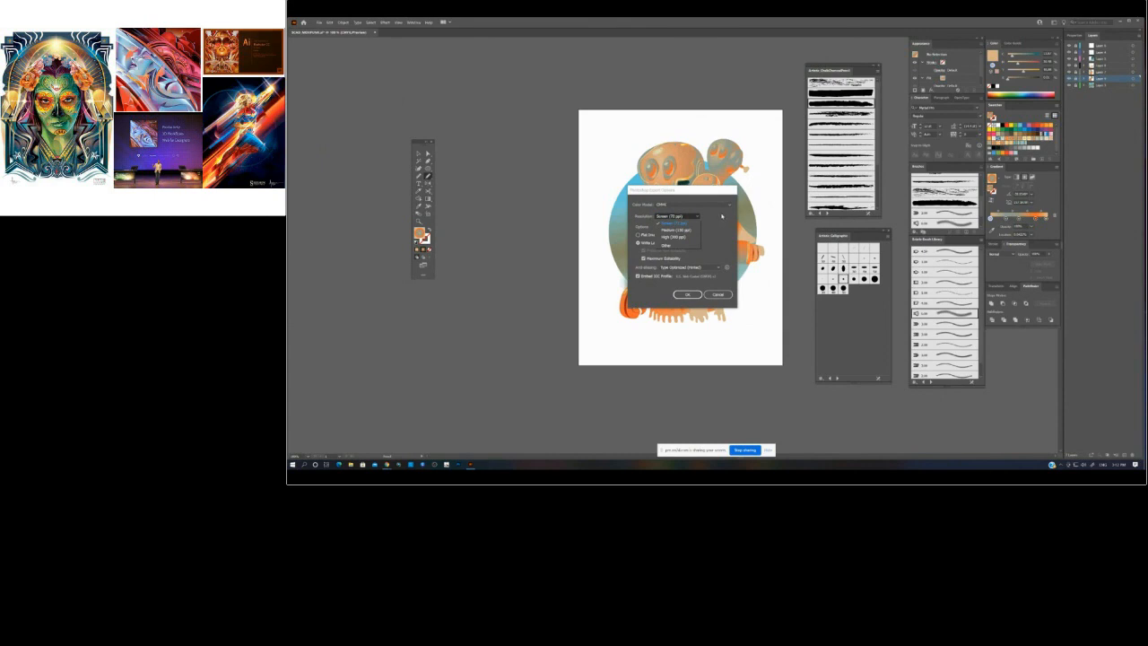
left_click(721, 219)
left_click(696, 217)
left_click(686, 238)
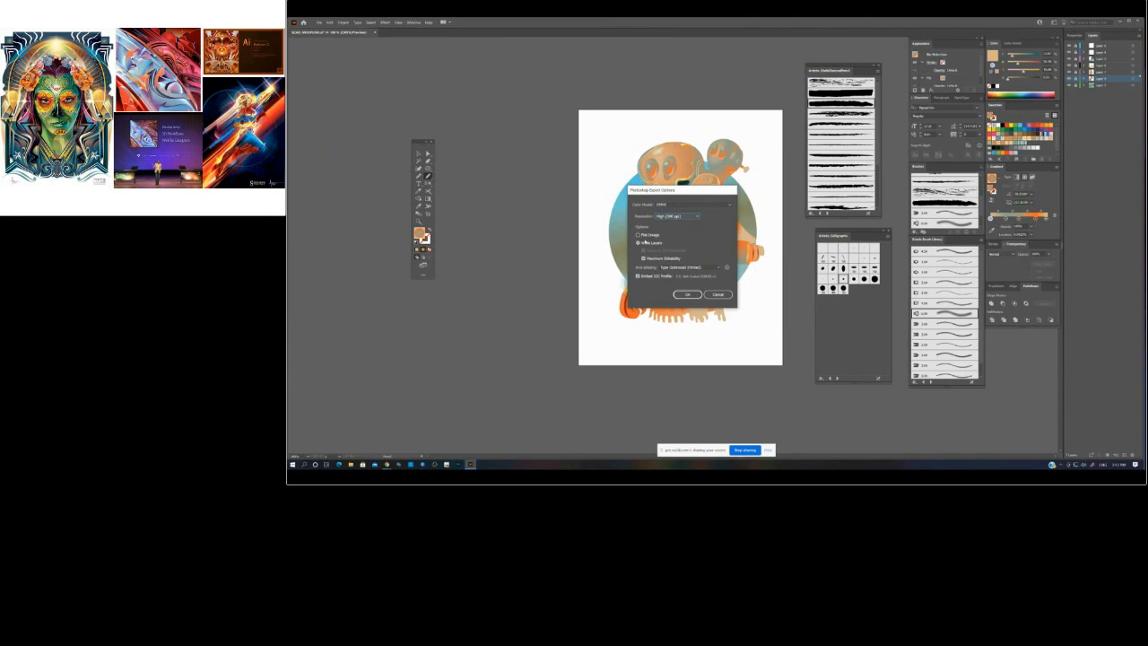
left_click(686, 294)
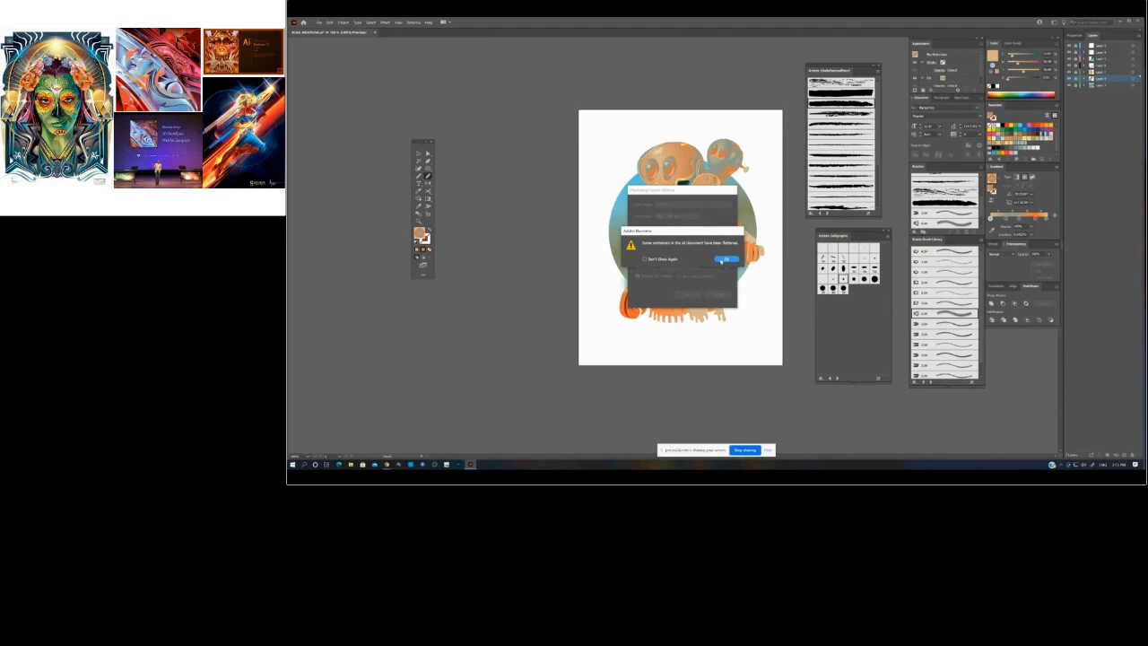
left_click(725, 259)
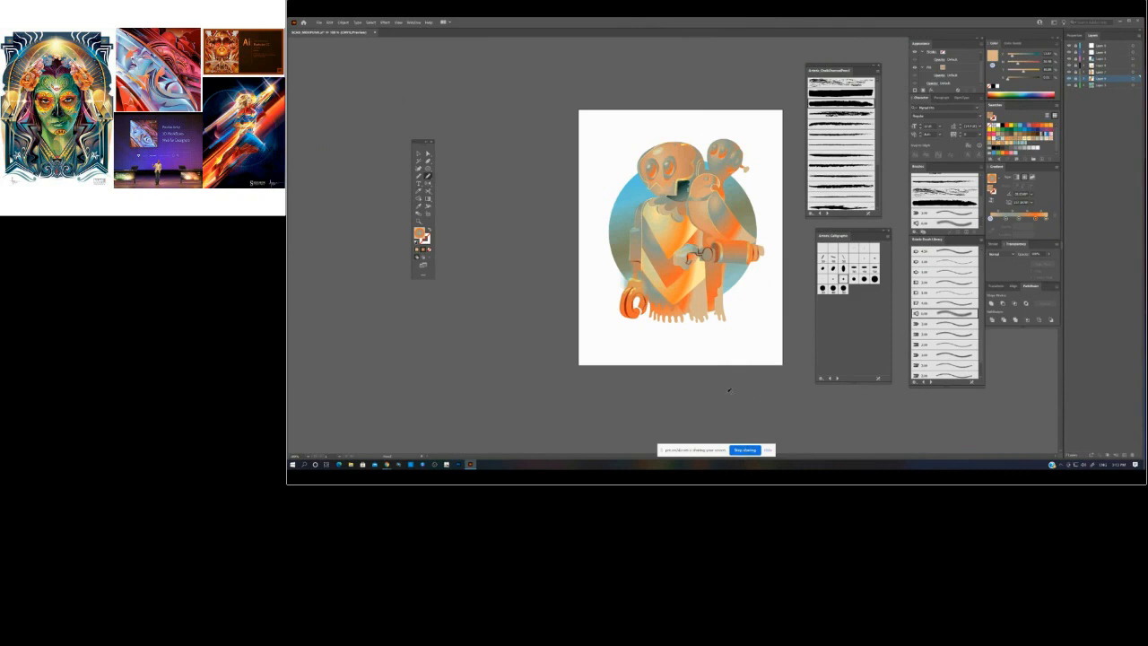
- Switch repeatedly between Outline and Preview to compare the artwork's vector paths with its rendered gradients
key("ctrl+y")
key("ctrl+y")
key("ctrl+y")
key("ctrl+y")
key("ctrl+y")
key("ctrl+y")
key("ctrl+y")
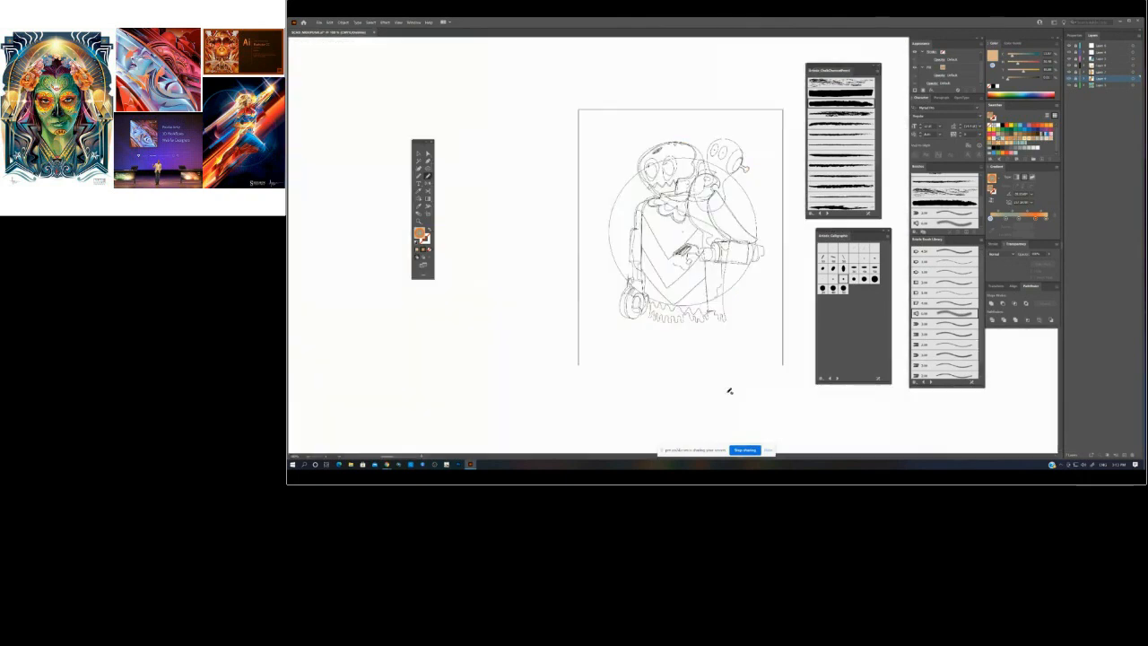
key("ctrl+y")
key("ctrl+y")
key("ctrl+y")
key("ctrl+y")
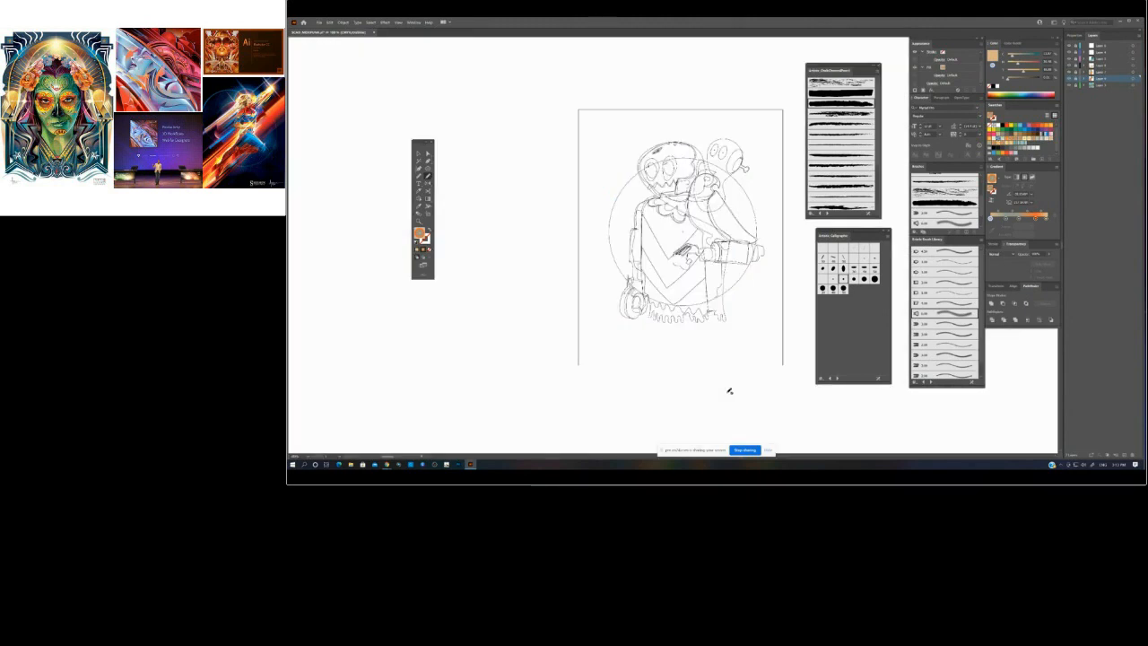
key("ctrl+y")
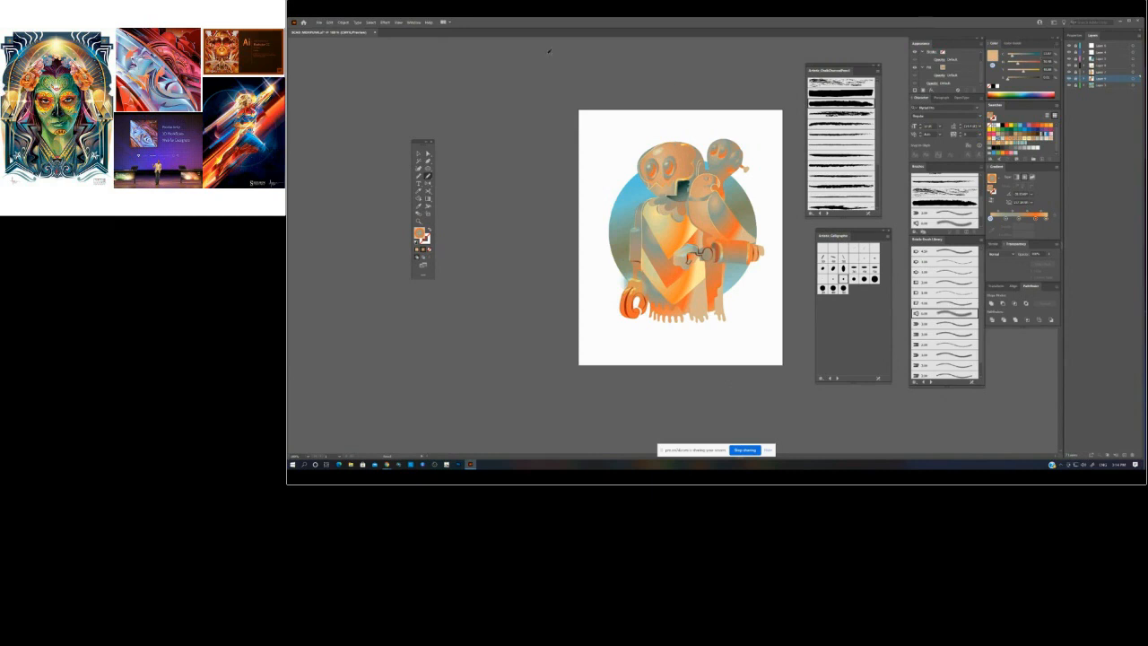
- Save the document as an Adobe Illustrator file on the Desktop, replacing the existing file and keeping the default Illustrator options
left_click(319, 21)
left_click(345, 82)
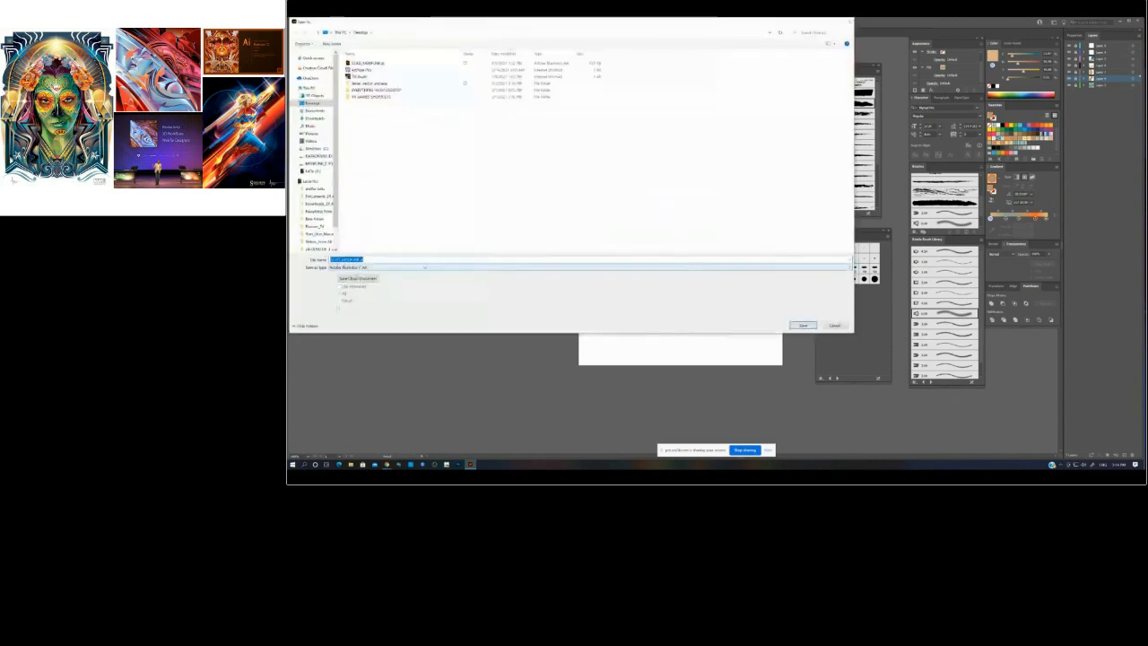
left_click(805, 325)
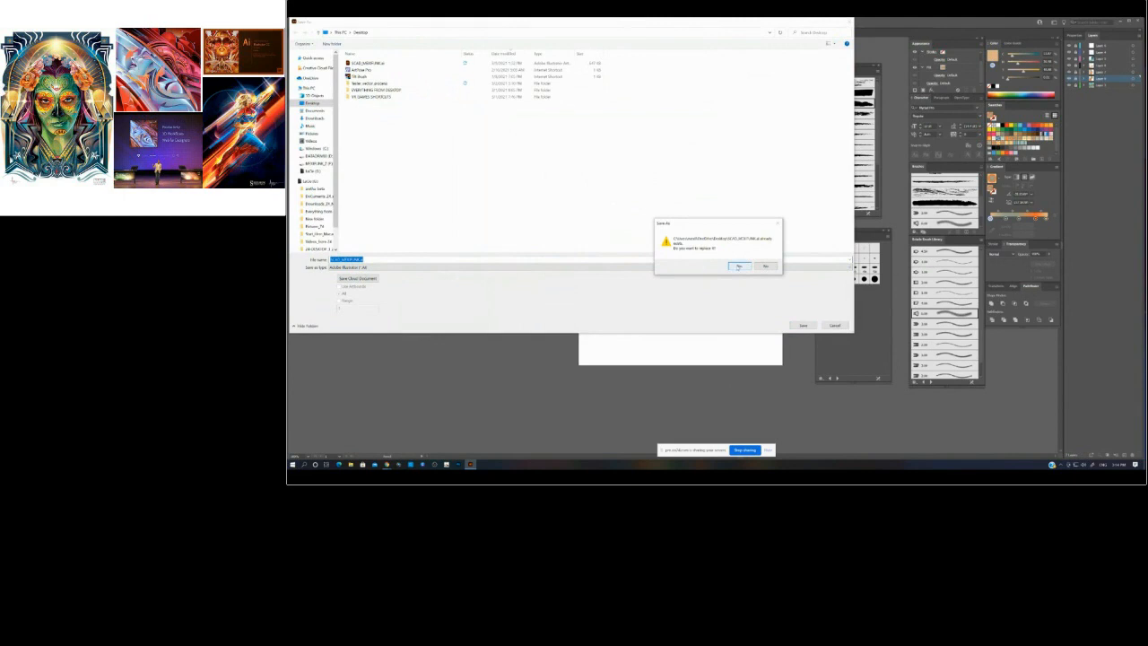
left_click(738, 266)
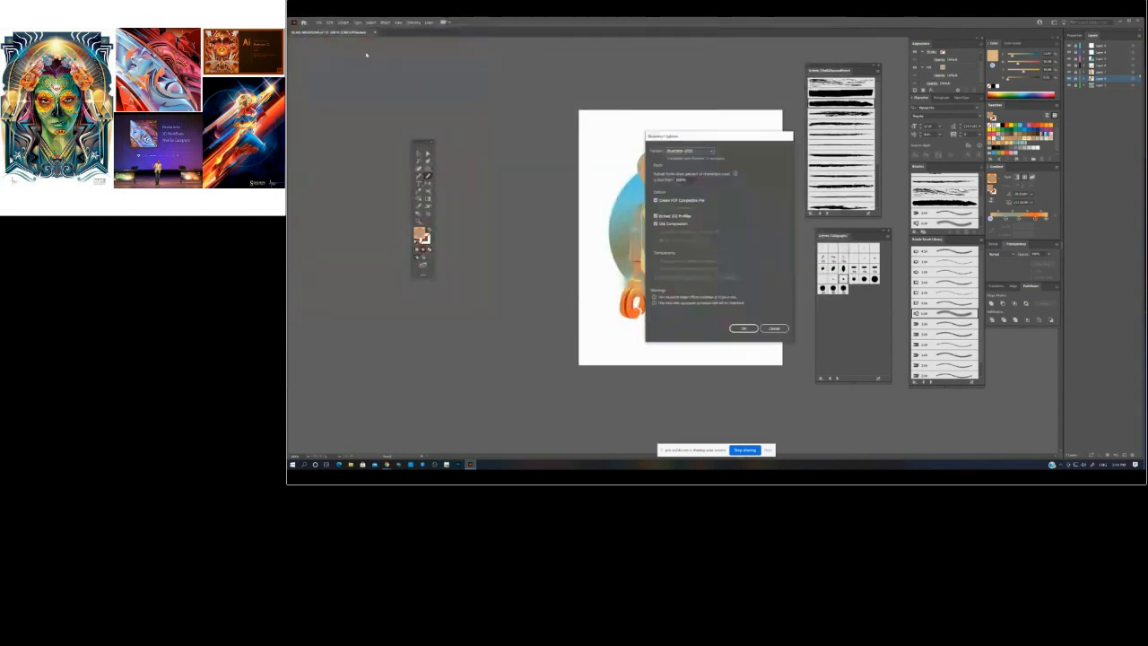
left_click(743, 328)
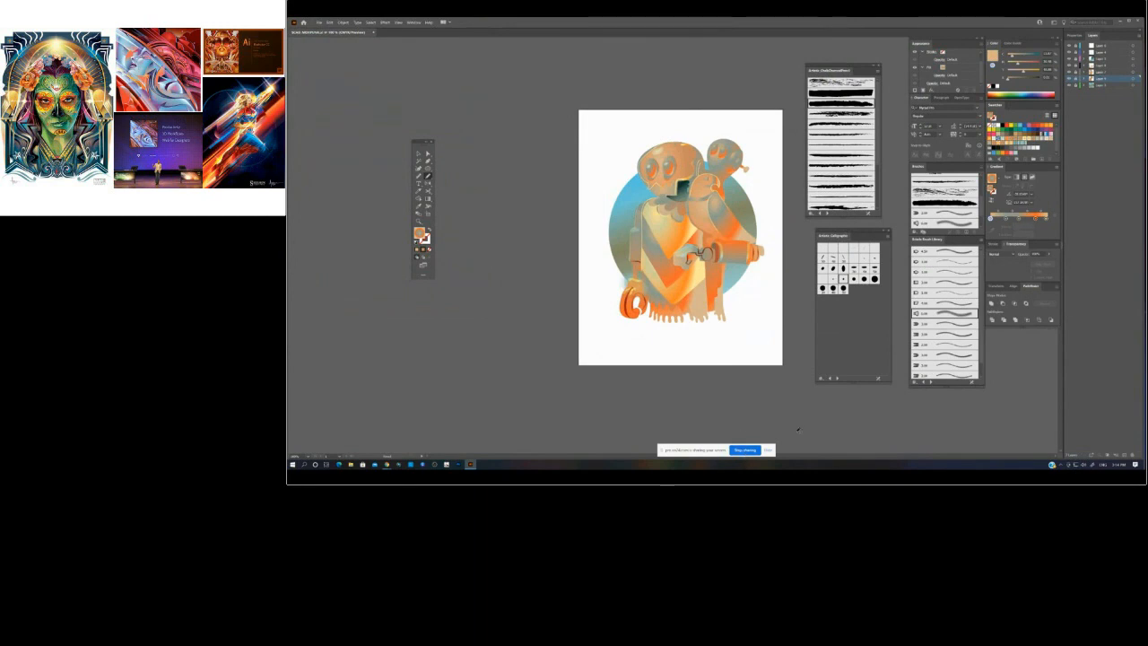
left_click(745, 450)
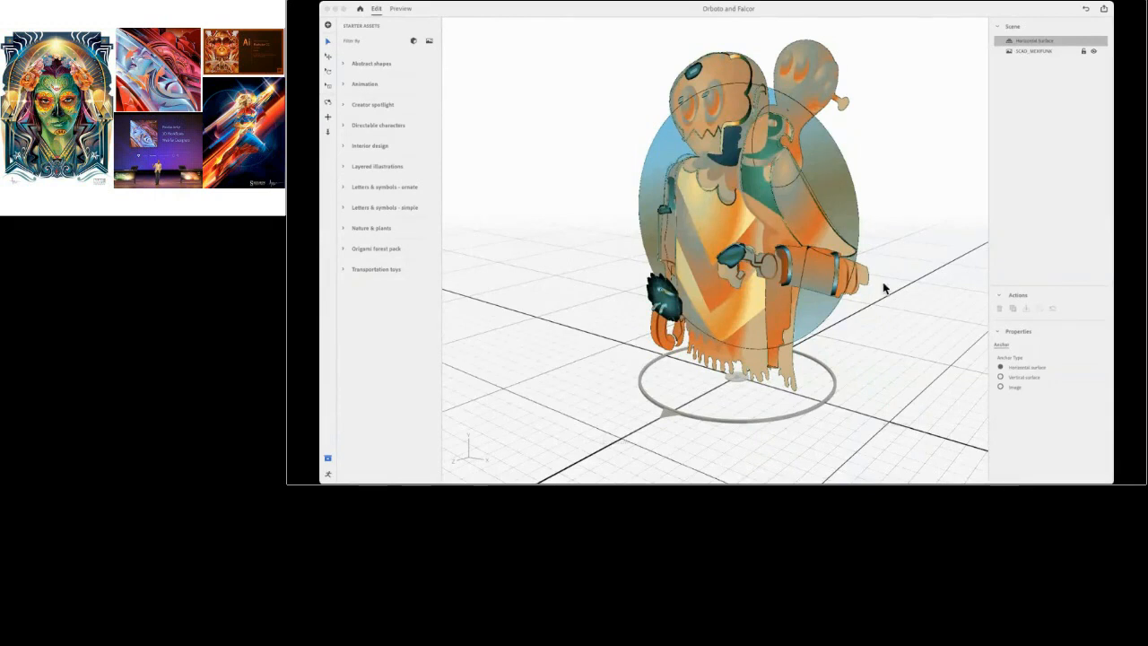
- Change the scene's anchor type to Vertical surface
left_click_drag(884, 287, 856, 209)
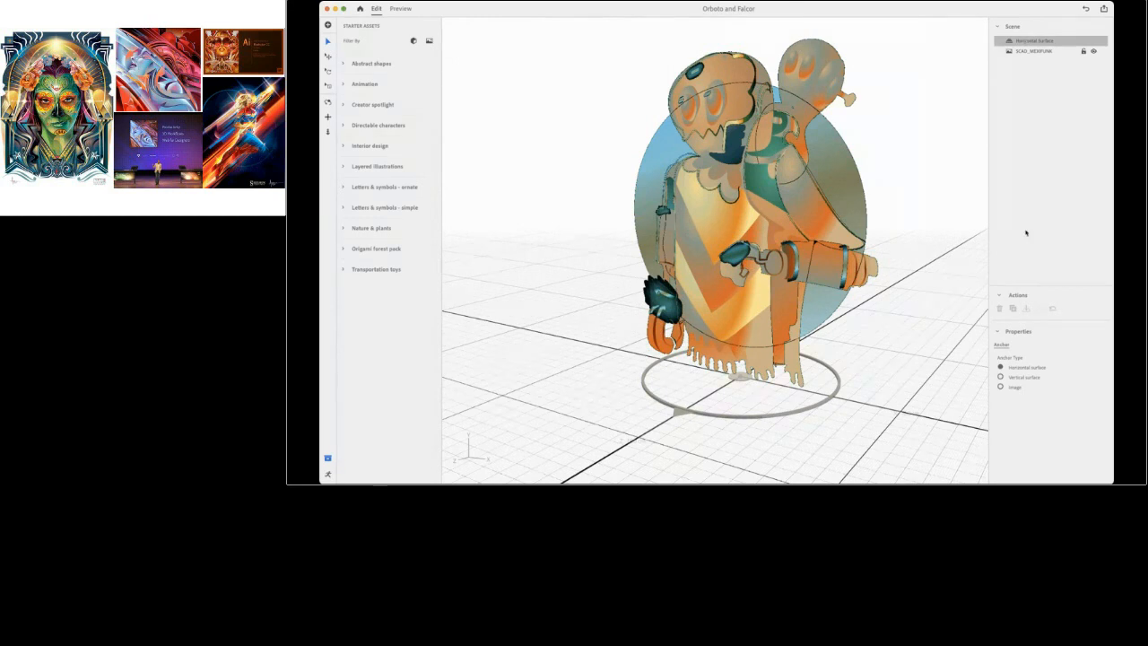
left_click(1021, 375)
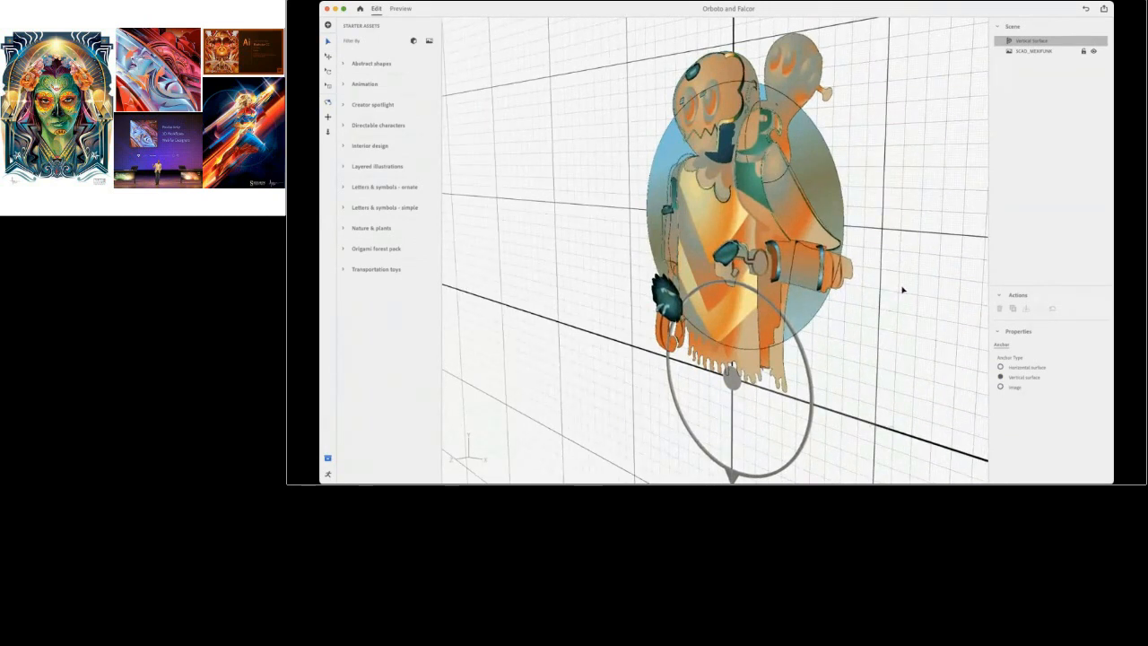
left_click_drag(892, 299, 881, 289)
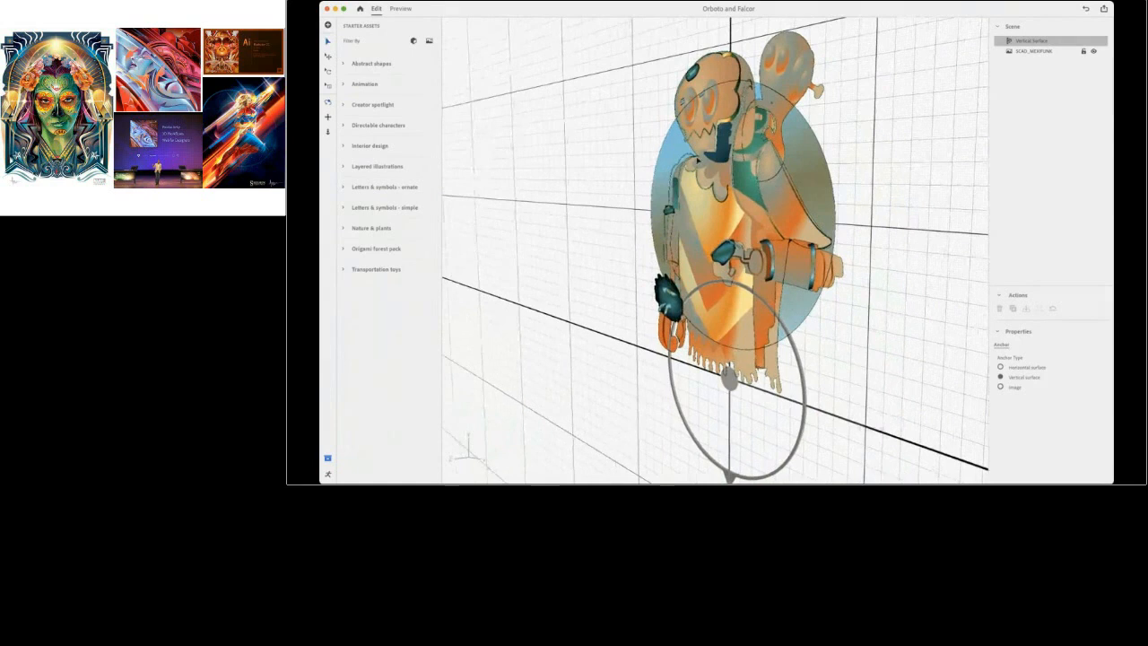
left_click_drag(878, 185, 885, 182)
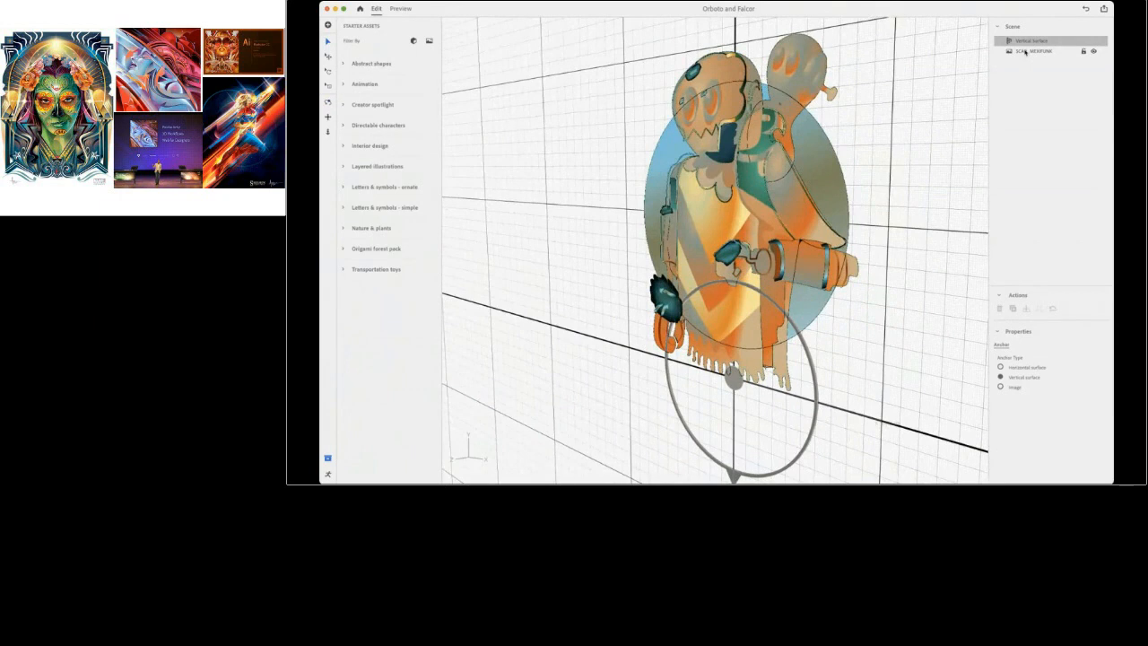
- Spread the imported artwork's layers apart in depth by setting its Z layer spacing to 1 cm
left_click(1025, 52)
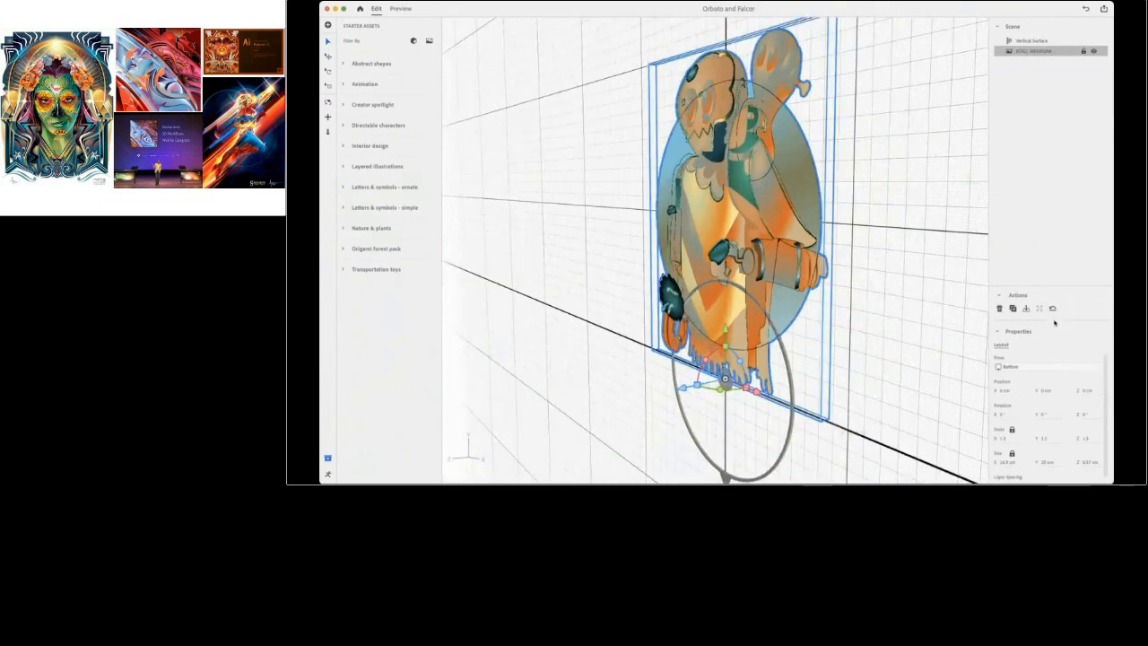
left_click_drag(1049, 285, 1032, 157)
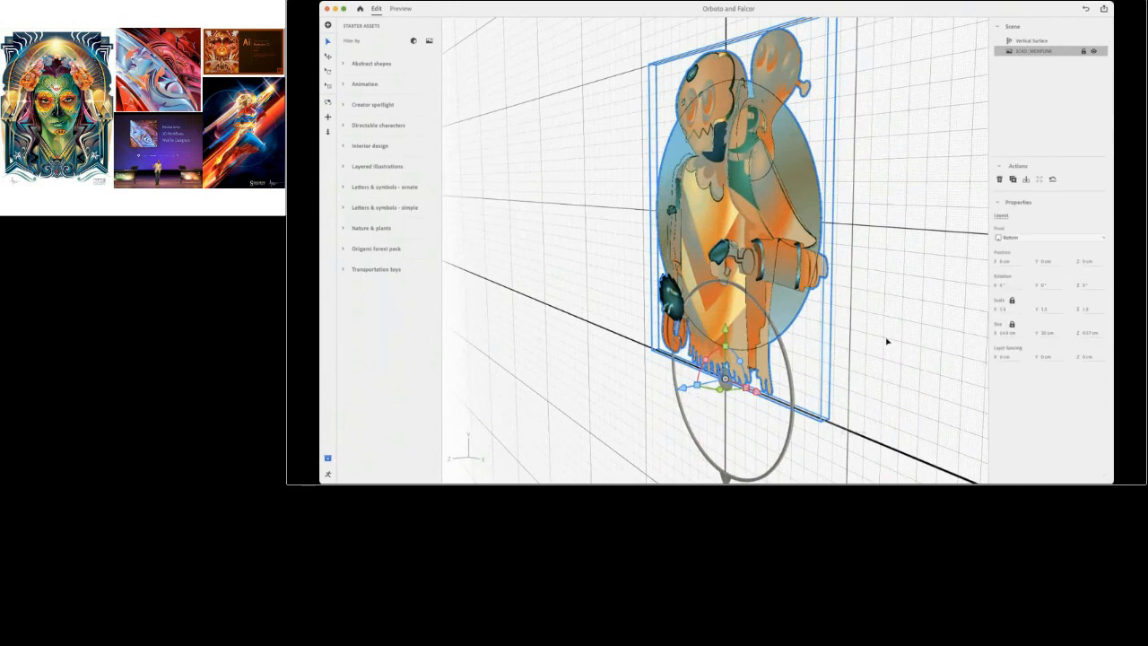
left_click_drag(887, 340, 868, 344)
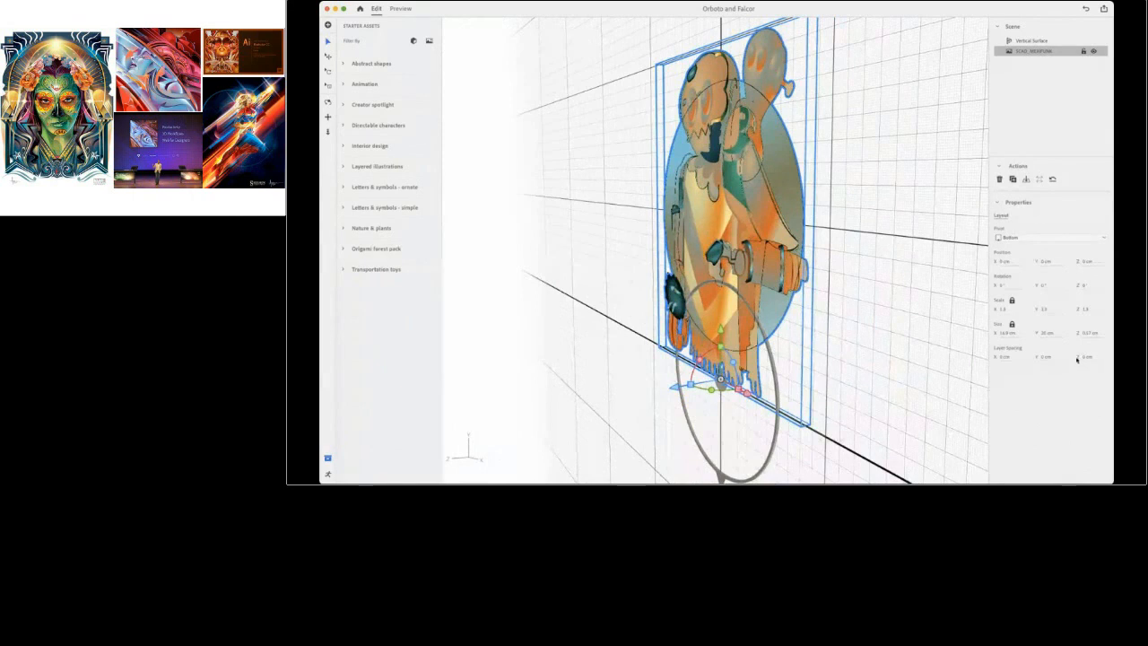
left_click_drag(1085, 357, 1088, 357)
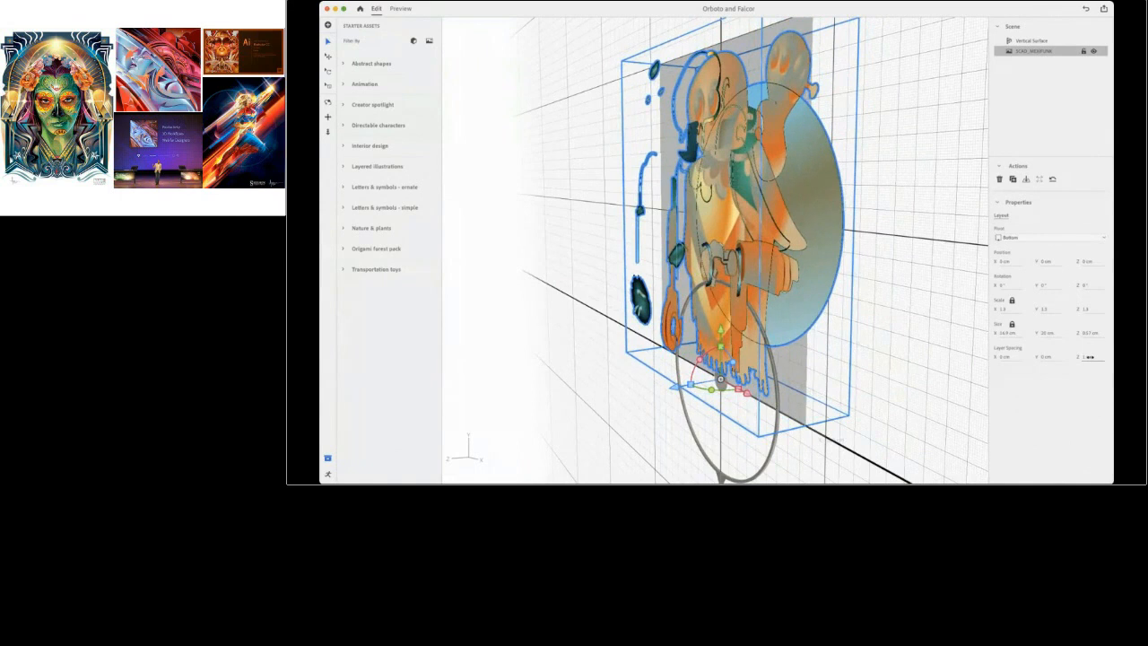
left_click_drag(887, 305, 913, 305)
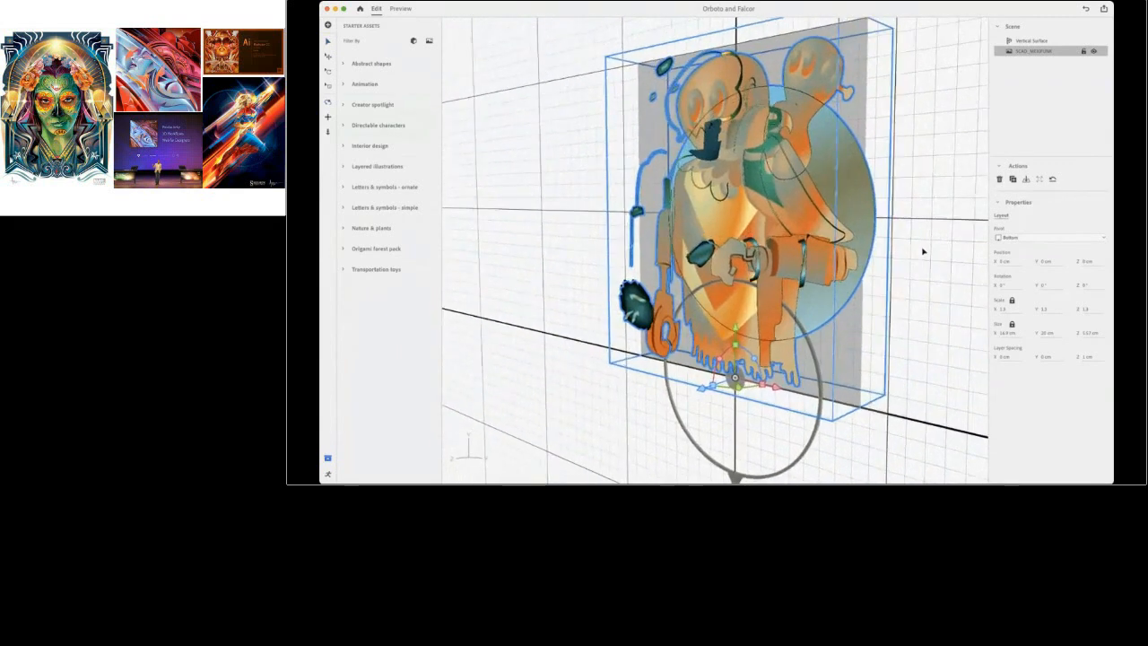
left_click(923, 252)
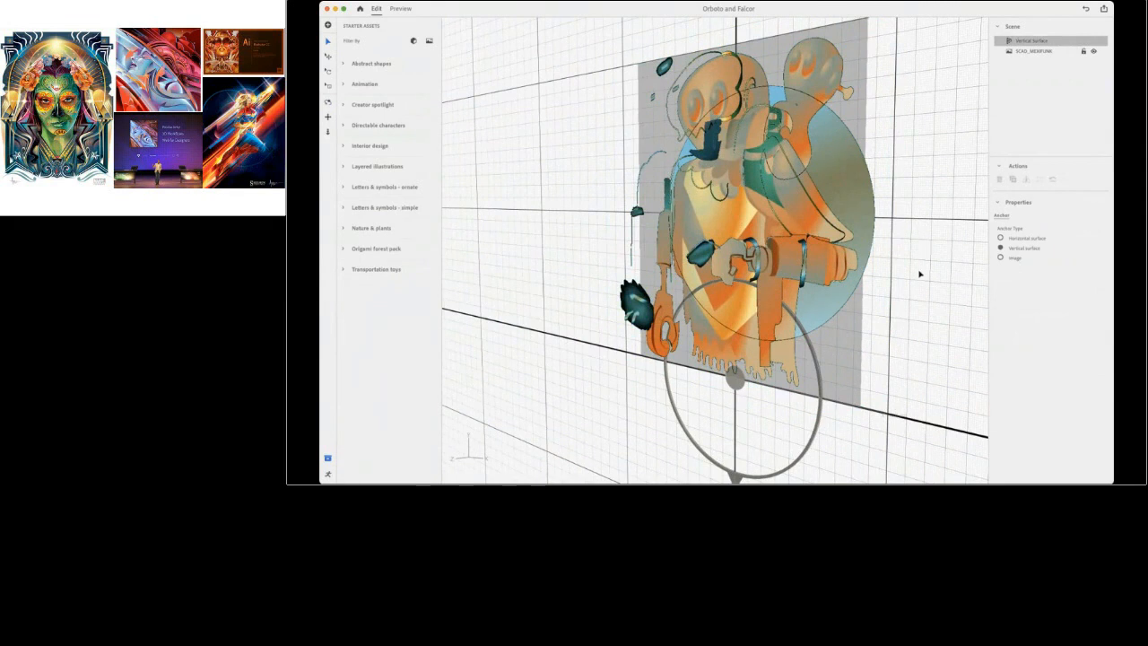
- Move the layered artwork forward from the vertical surface to about 3.78 cm along Z, and deselect it
left_click_drag(938, 297, 902, 287)
left_click_drag(850, 221, 762, 255)
left_click(719, 348)
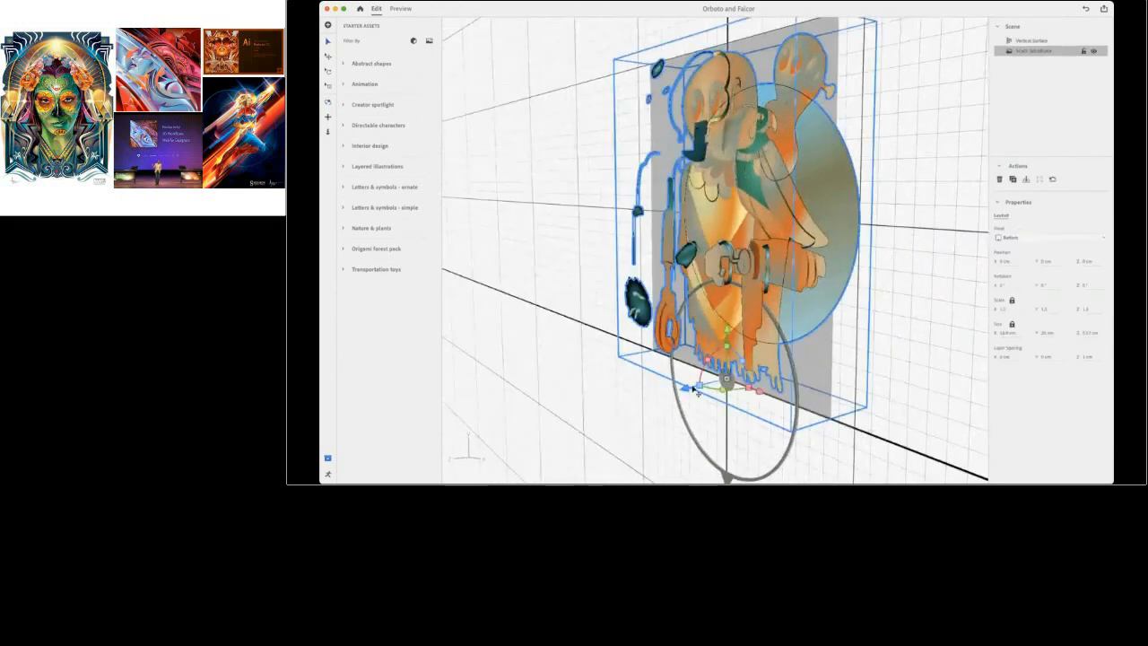
left_click_drag(806, 382, 747, 359)
left_click_drag(654, 384, 818, 376)
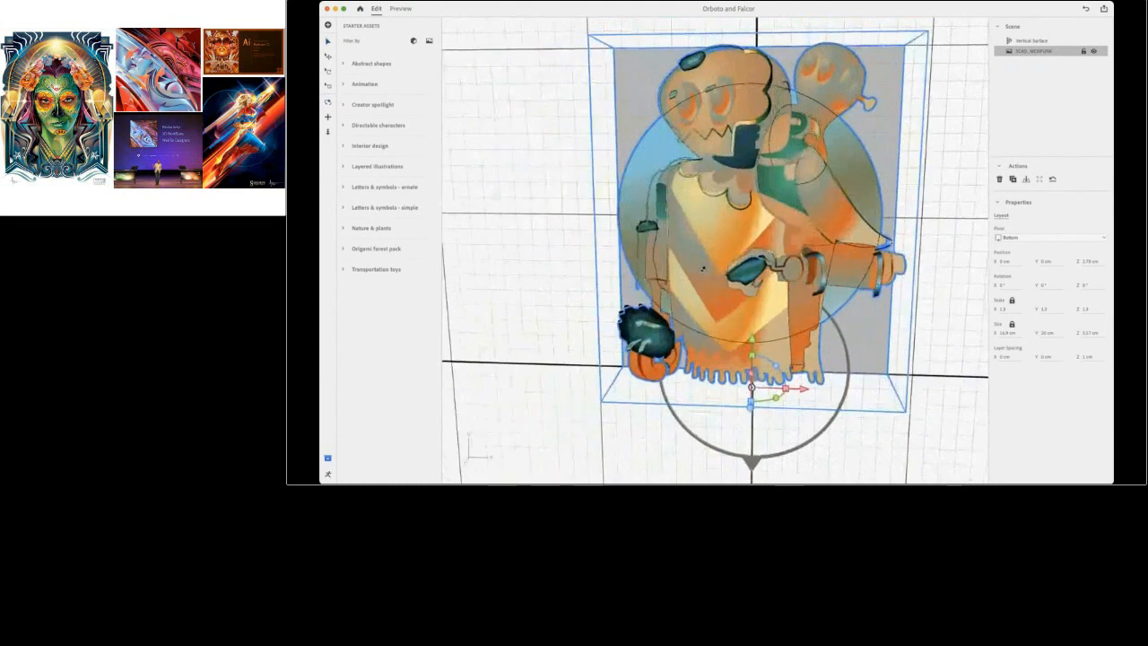
left_click(946, 213)
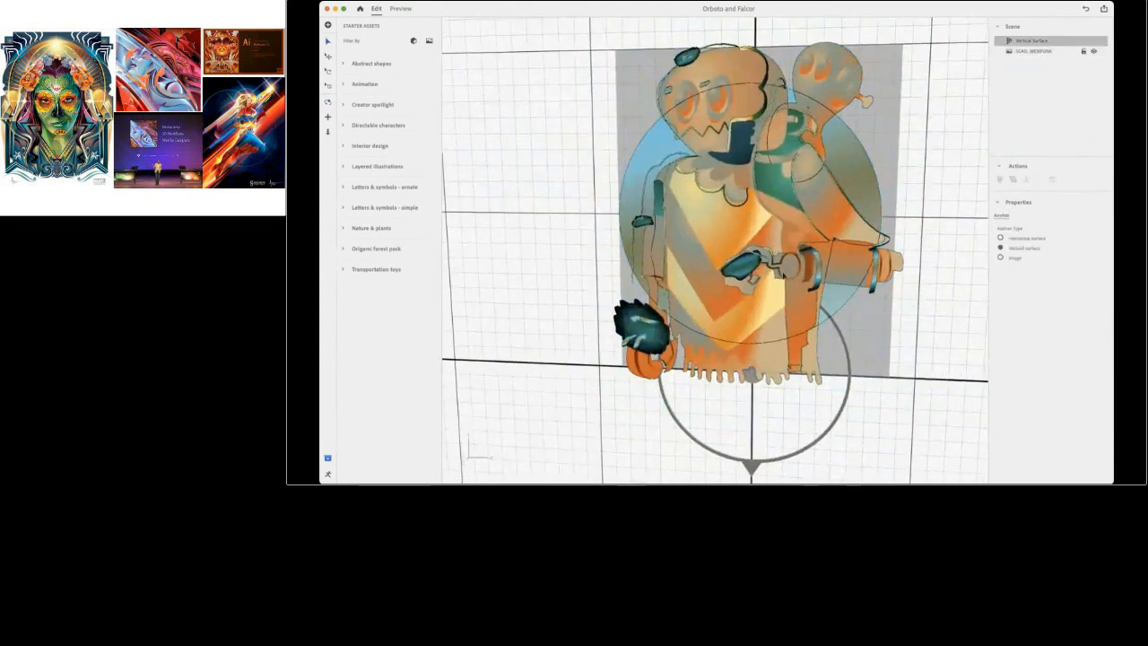
- Examine the depth between the artwork's separated layers from several angles in front of the vertical surface
left_click_drag(886, 297, 878, 295)
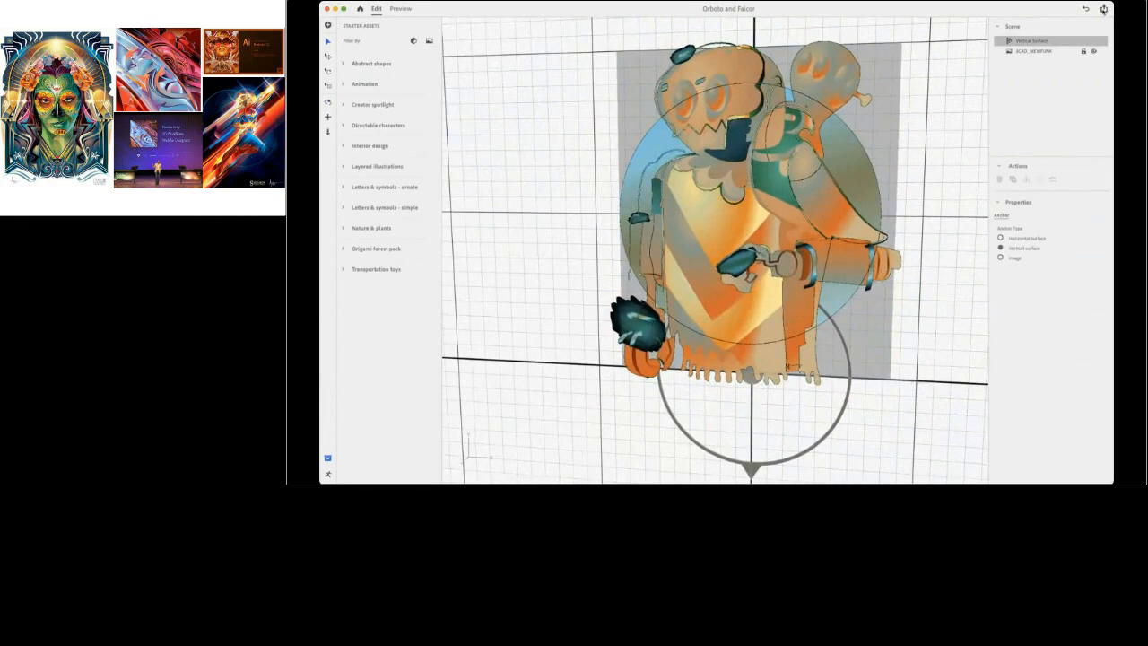
left_click_drag(905, 151, 916, 145)
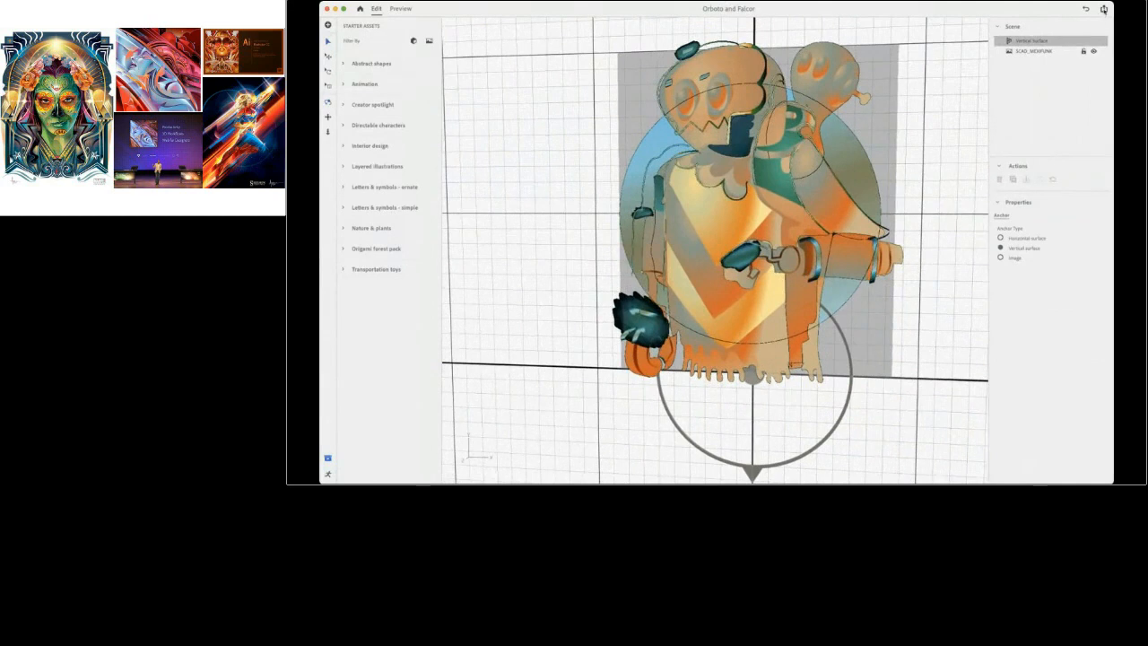
left_click(1104, 10)
left_click(928, 154)
mouse_move(786, 263)
left_mouse_down()
mouse_move(758, 267)
mouse_move(792, 271)
left_mouse_up()
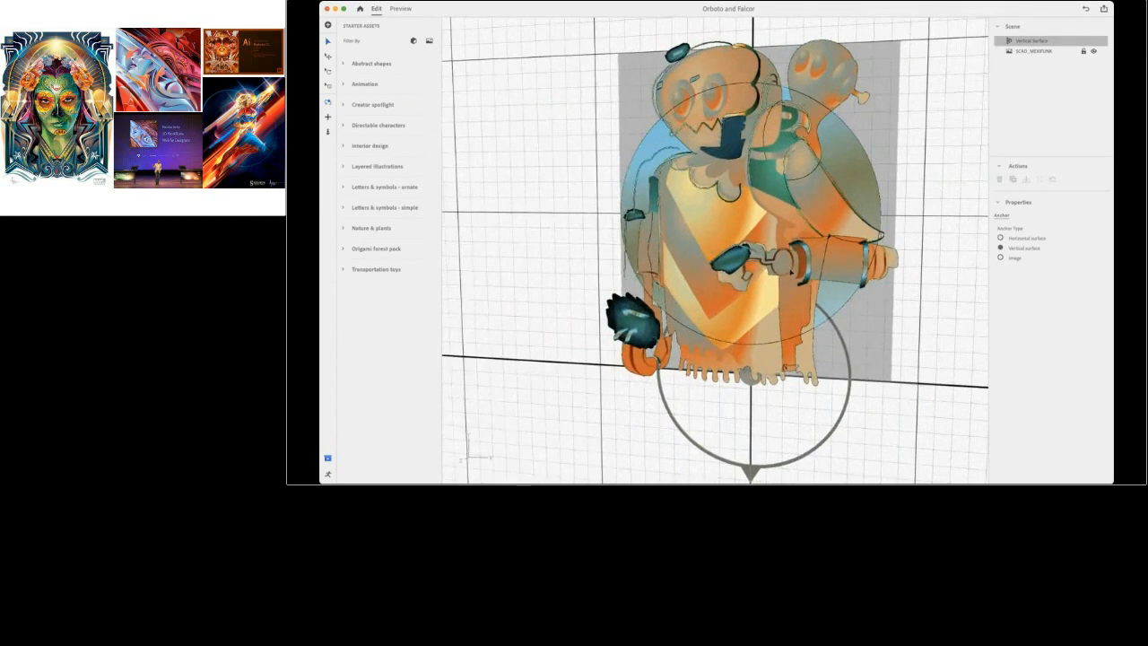
left_click_drag(791, 272, 704, 270)
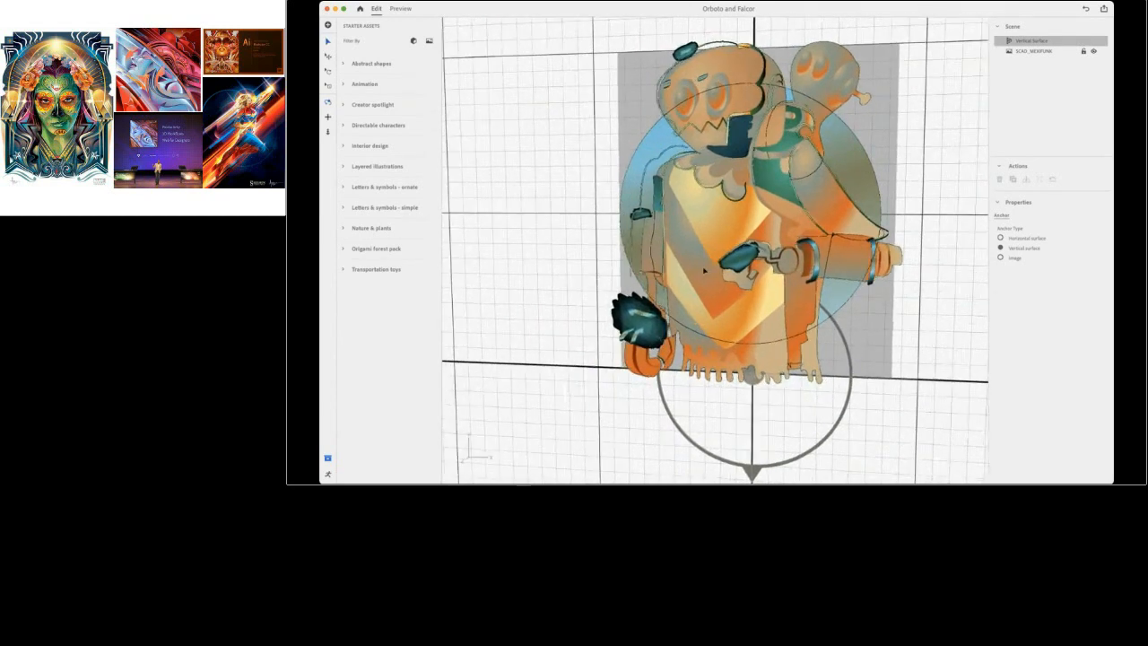
left_click_drag(704, 270, 742, 168)
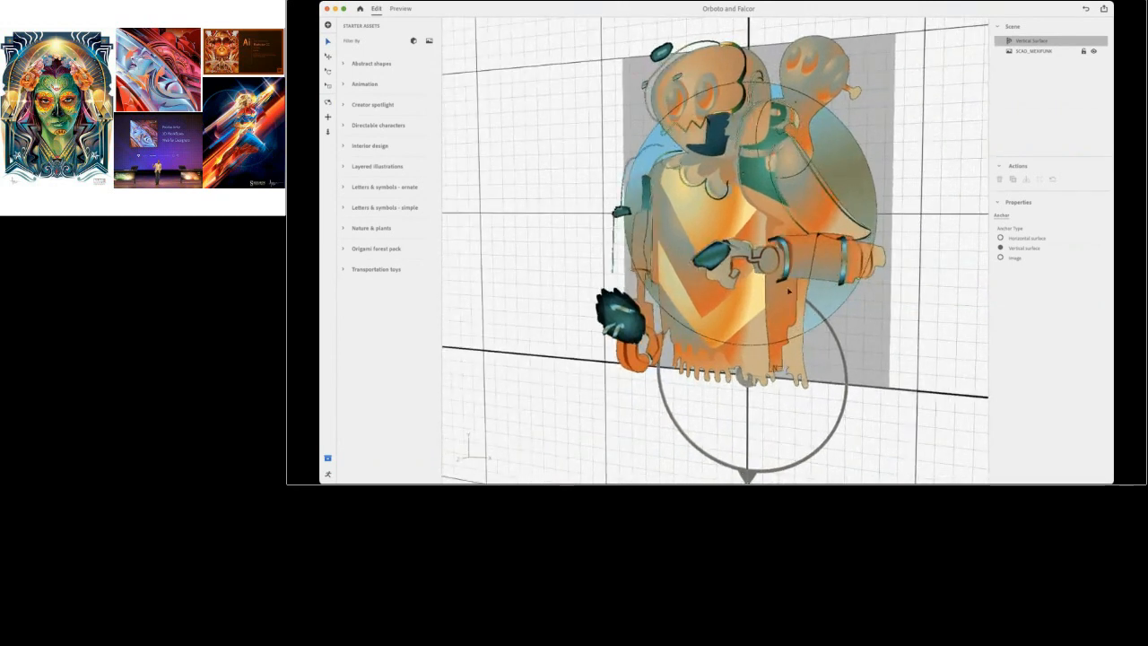
left_click_drag(762, 222, 782, 226)
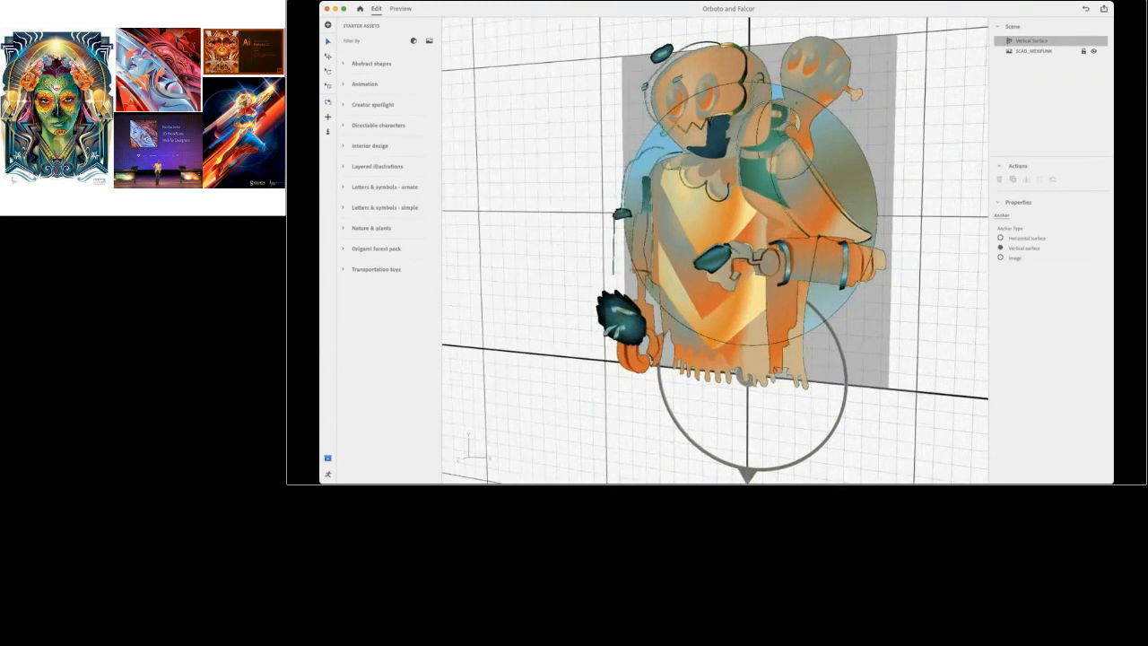